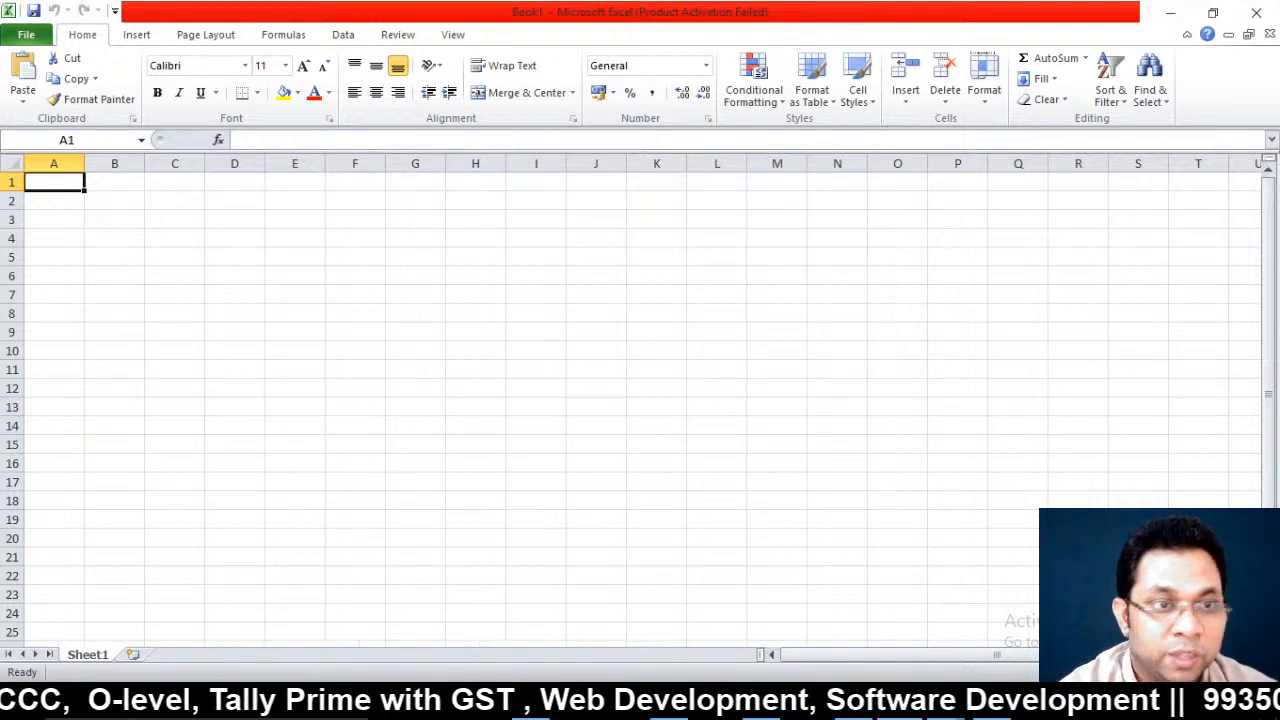
# Enter the label A-Z in A1 and 0-9 in A2
pyautogui.write('A')
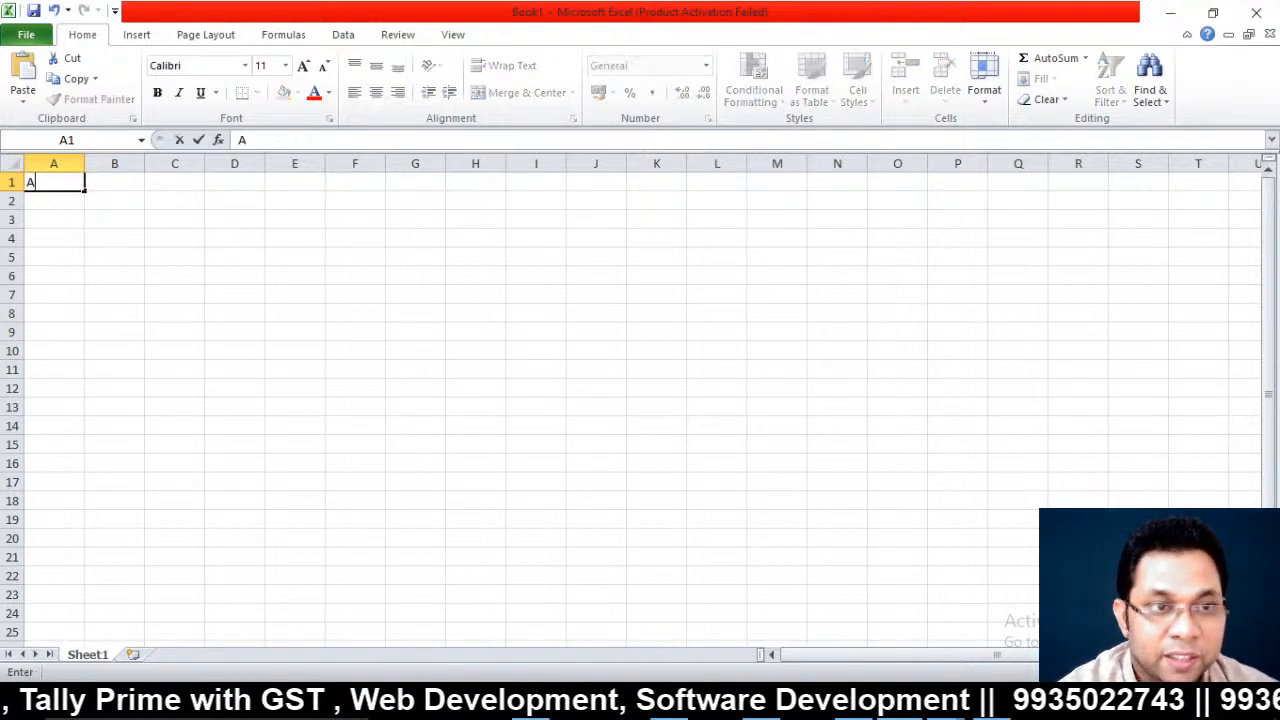
pyautogui.write('-z')
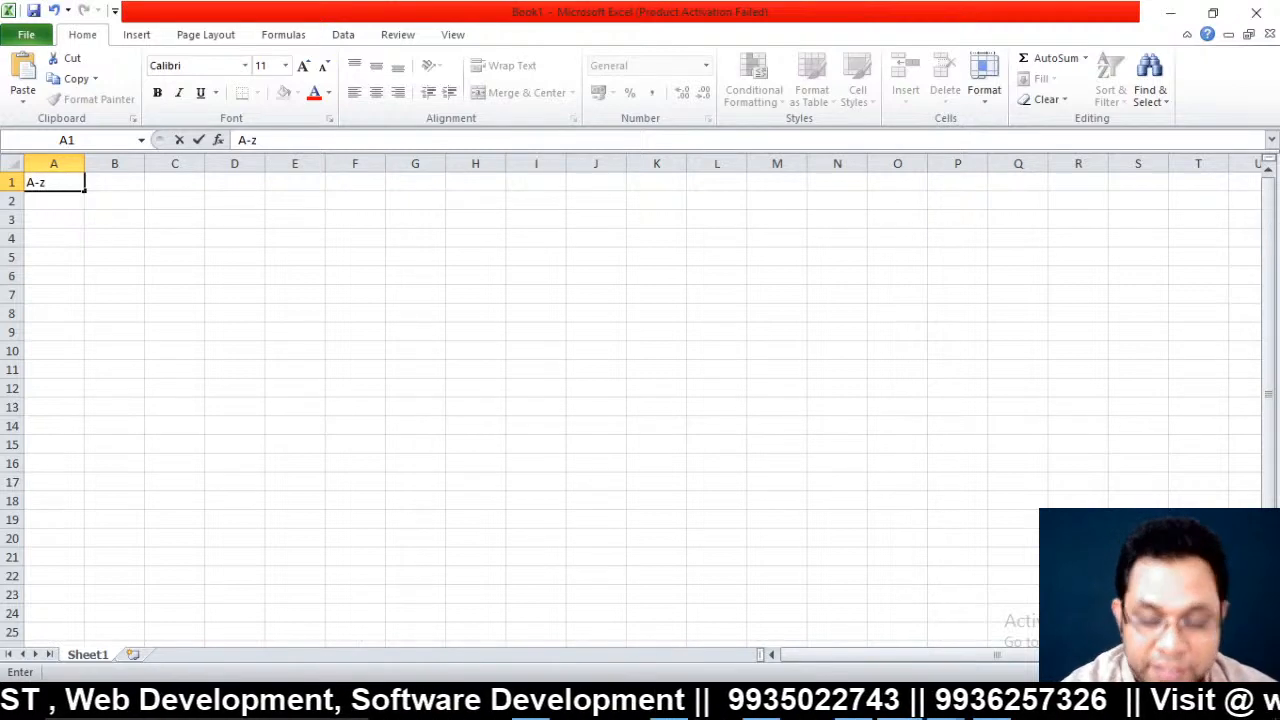
pyautogui.press('BackSpace')
pyautogui.write('Z')
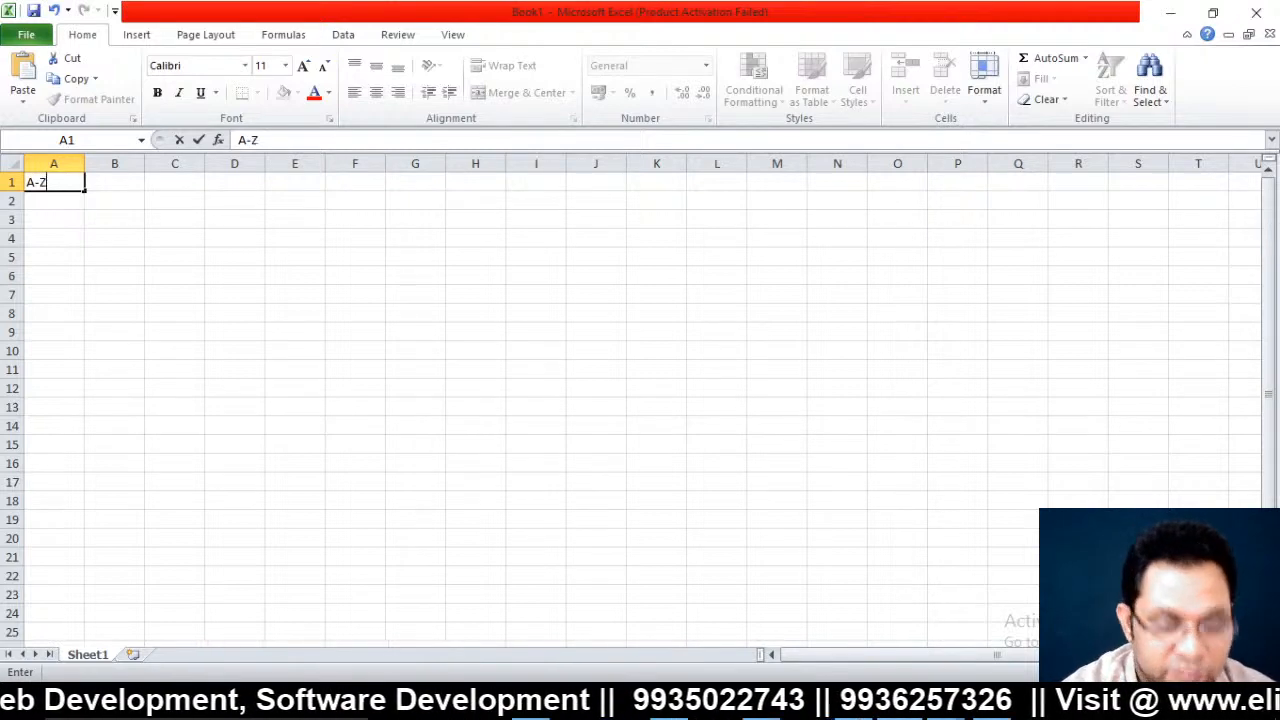
pyautogui.press('Return')
pyautogui.write('0')
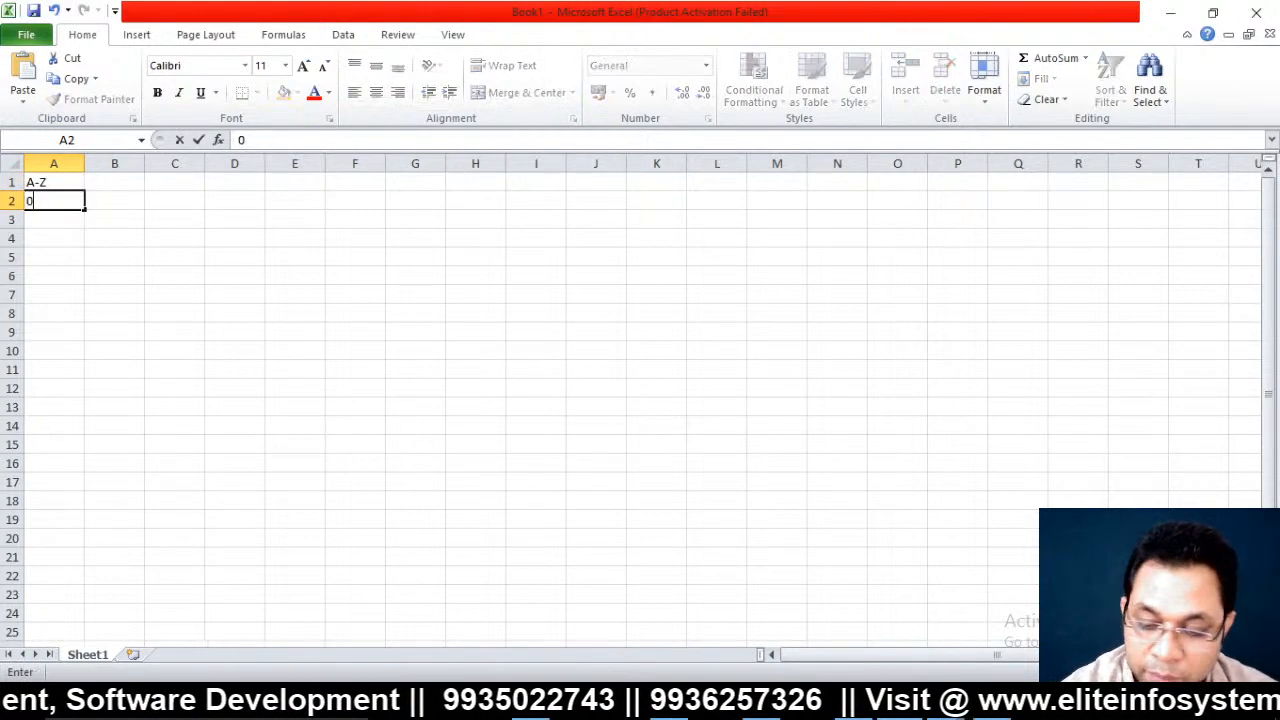
pyautogui.write('-')
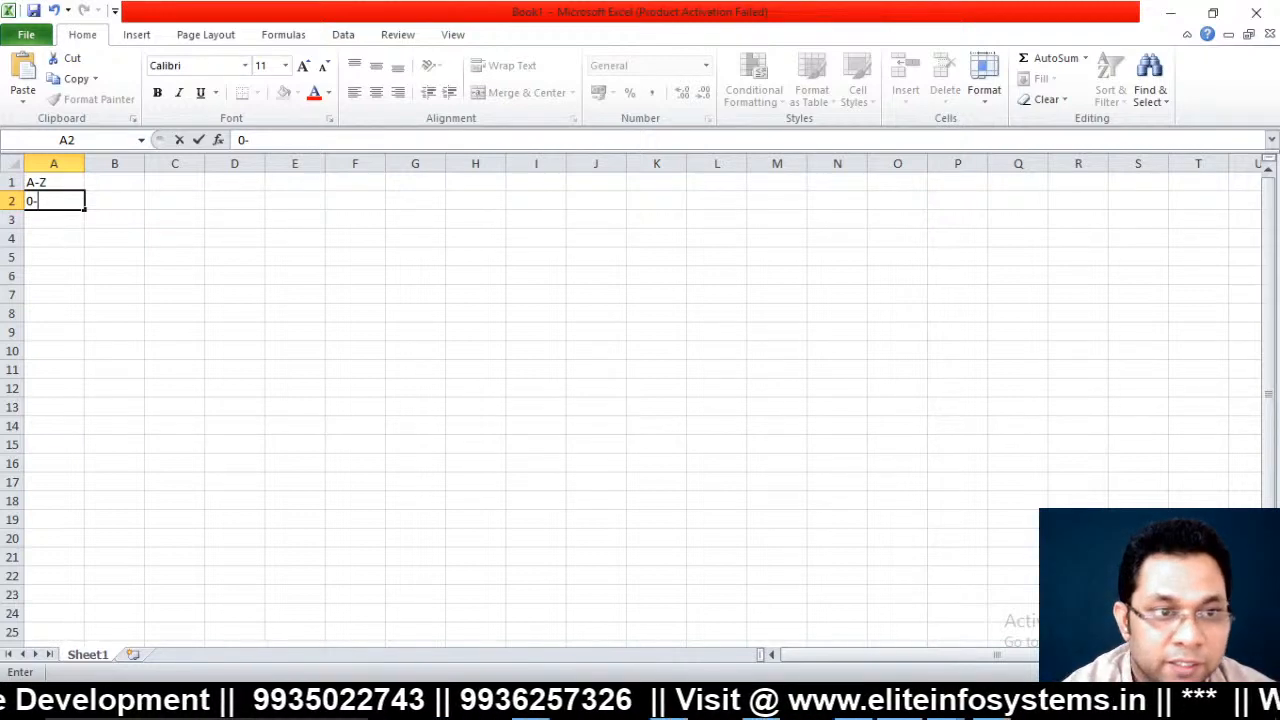
pyautogui.write('9')
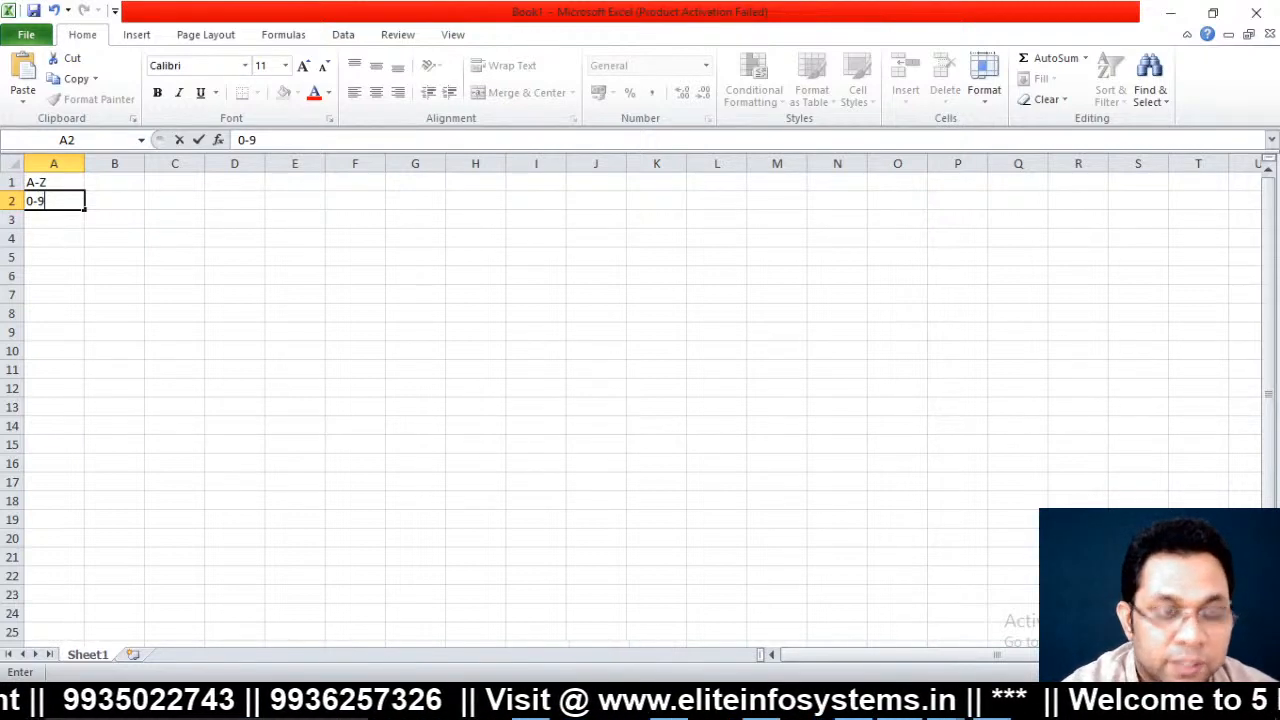
pyautogui.press('Return')
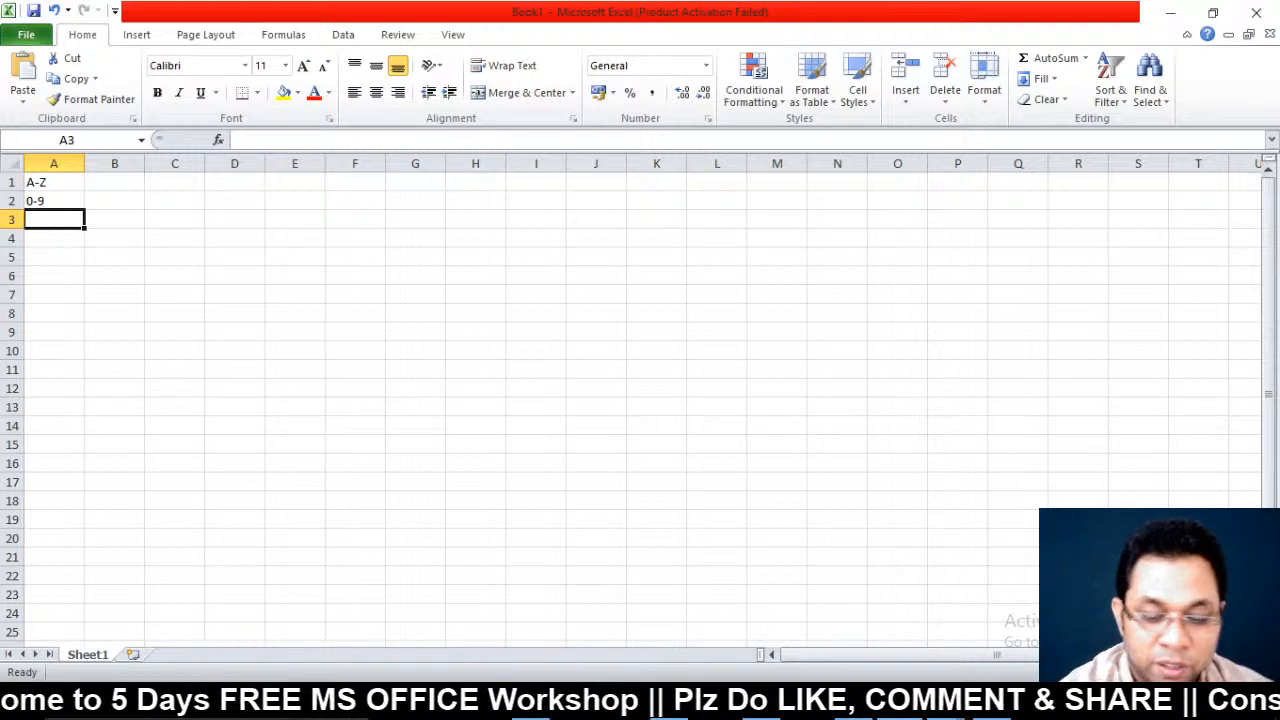
# Cancel the formulas started in A3 and erase the A-Z and 0-9 entries
pyautogui.write('=')
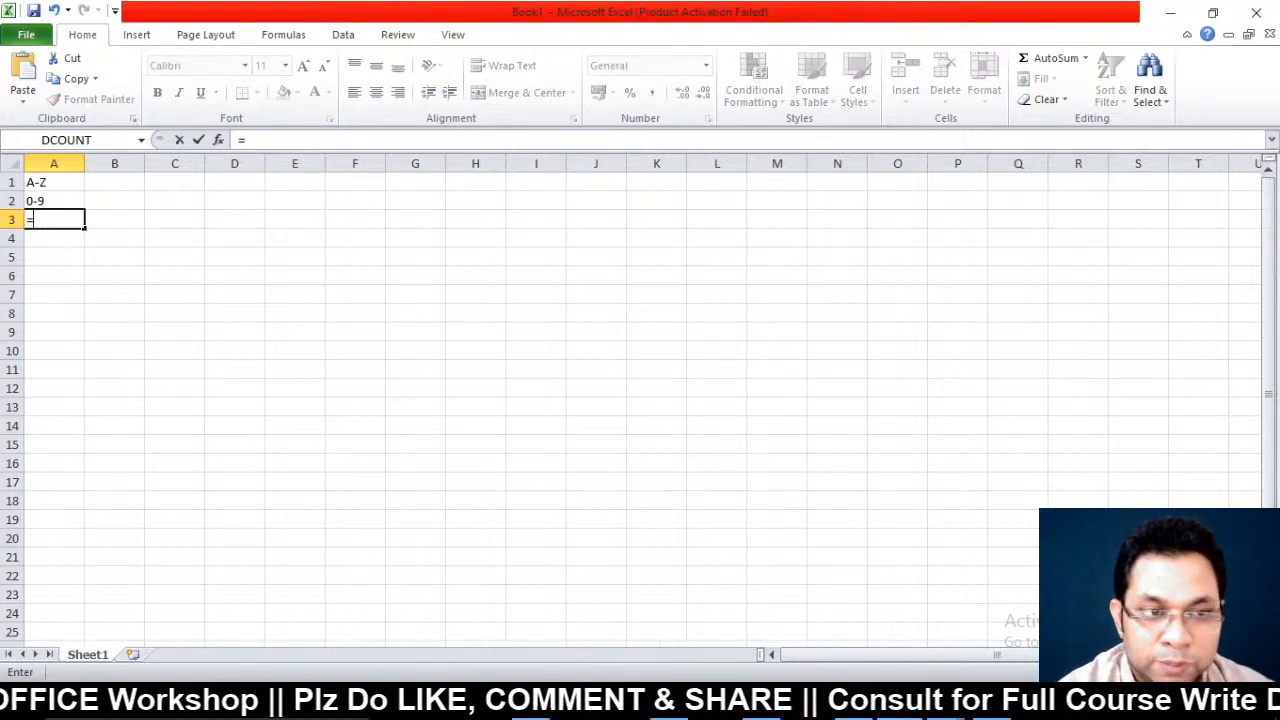
pyautogui.press('Escape')
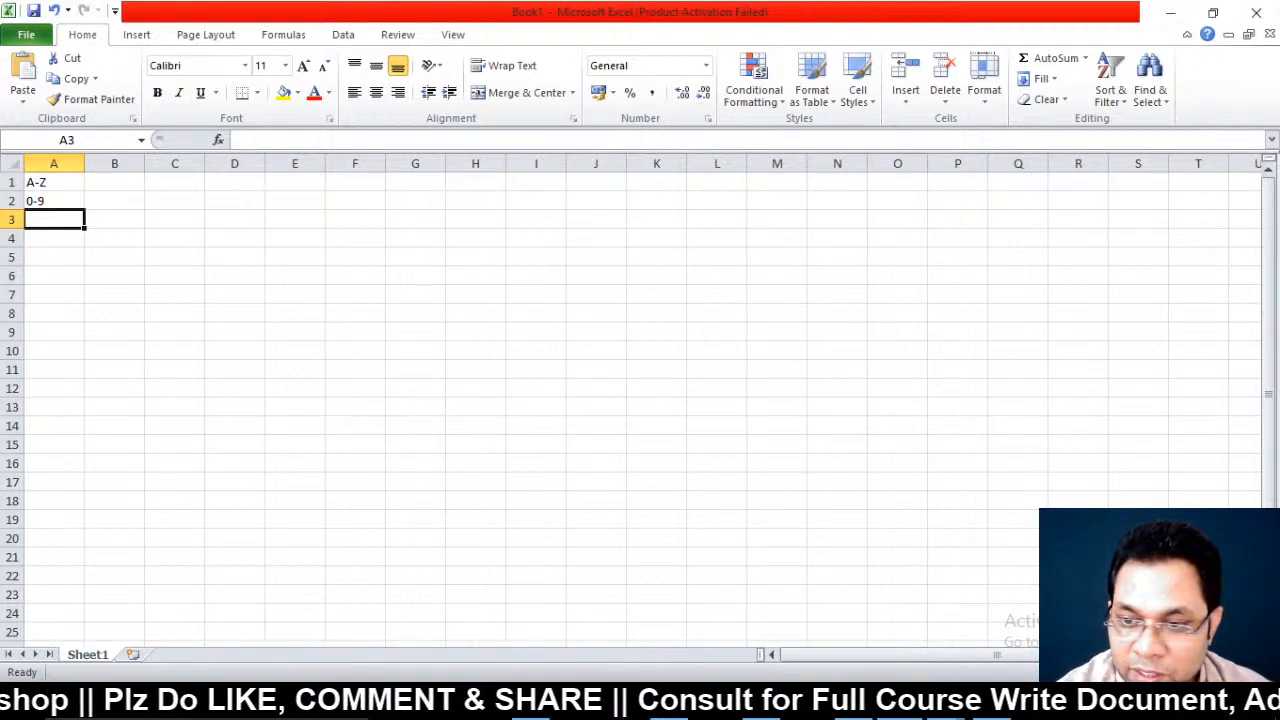
pyautogui.keyDown('ctrl'); pyautogui.scroll(6, 640, 400); pyautogui.keyUp('ctrl')
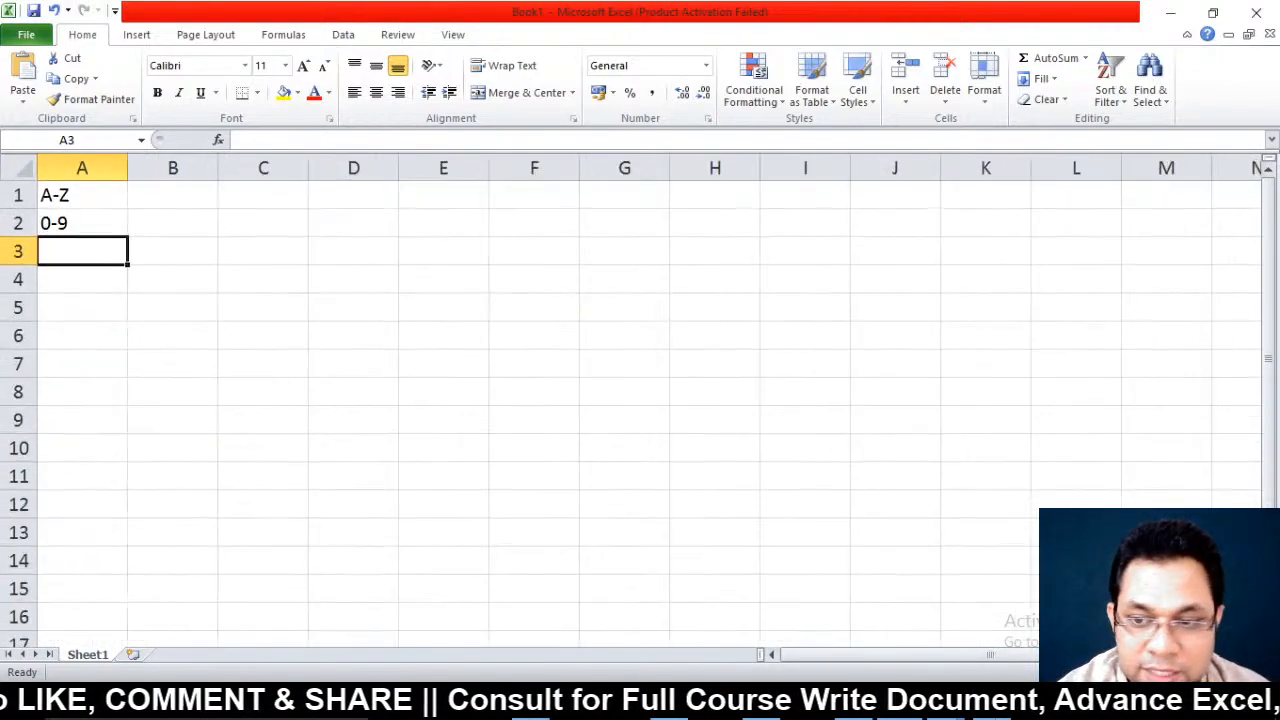
pyautogui.keyDown('ctrl'); pyautogui.scroll(3, 640, 400); pyautogui.keyUp('ctrl')
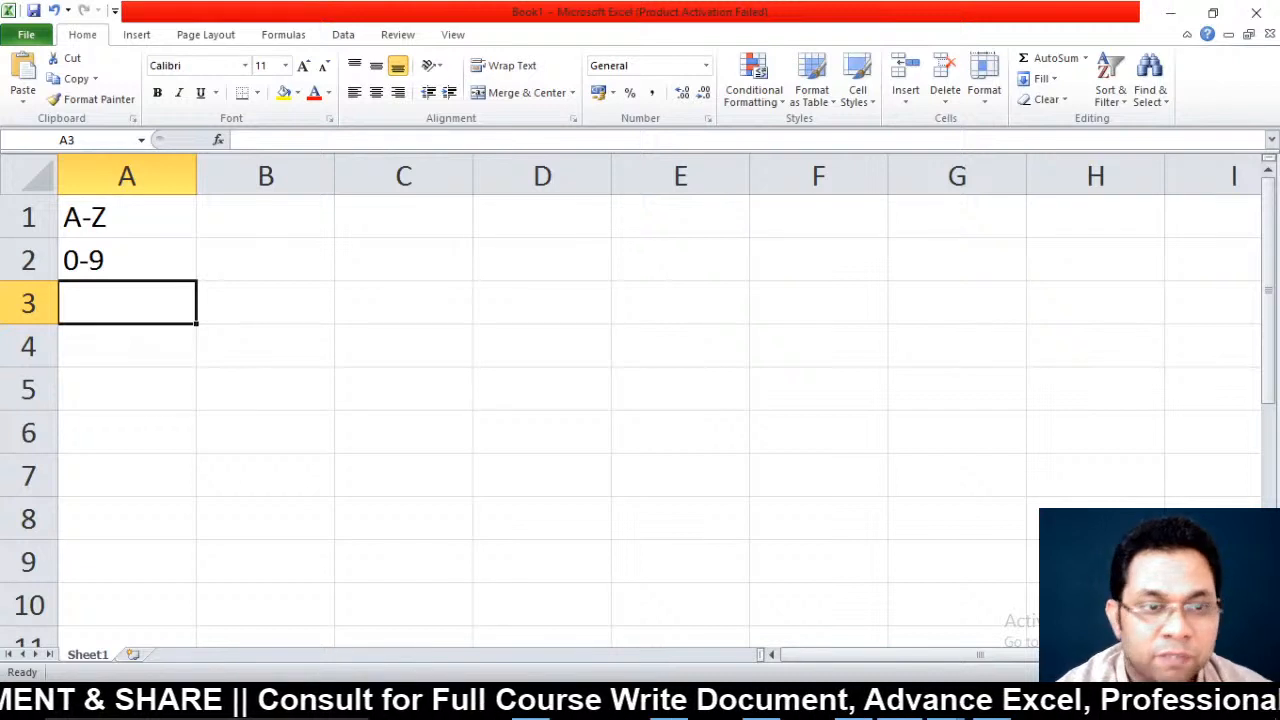
pyautogui.write('=')
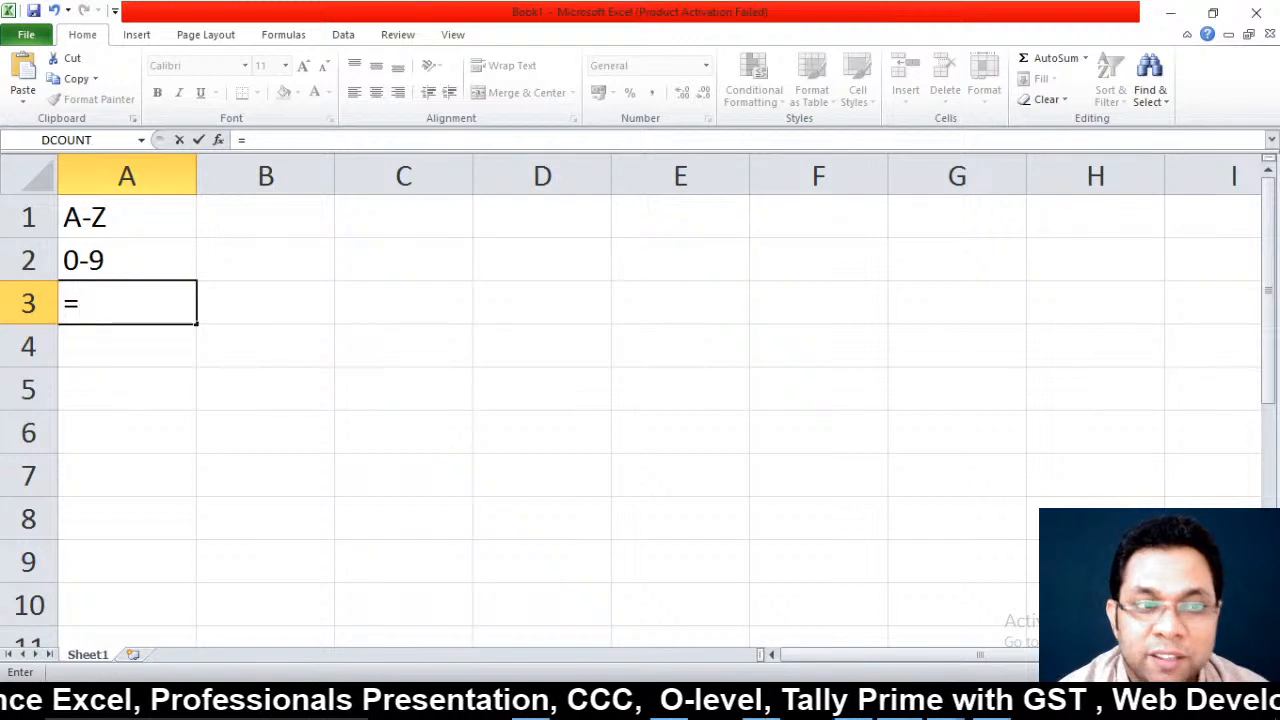
pyautogui.press('Escape')
pyautogui.press('Up')
pyautogui.press('Up')
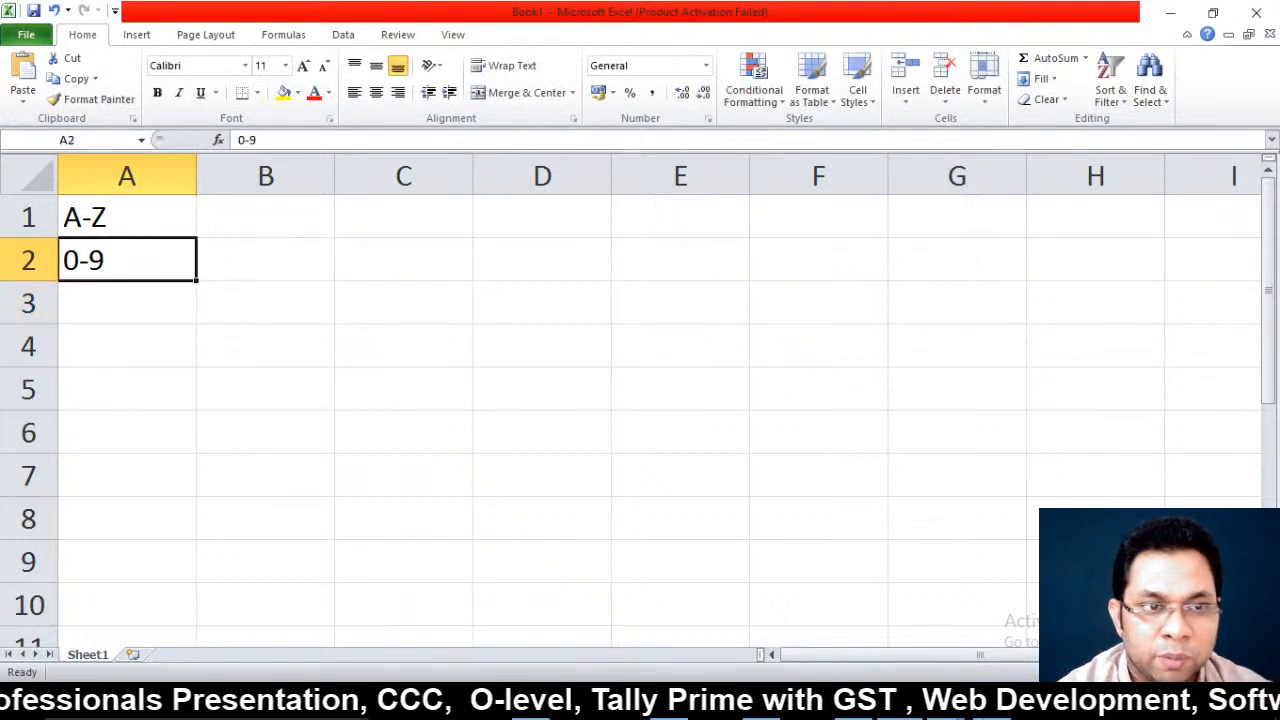
pyautogui.hotkey('shift', 'Down')
pyautogui.hotkey('shift', 'Down')
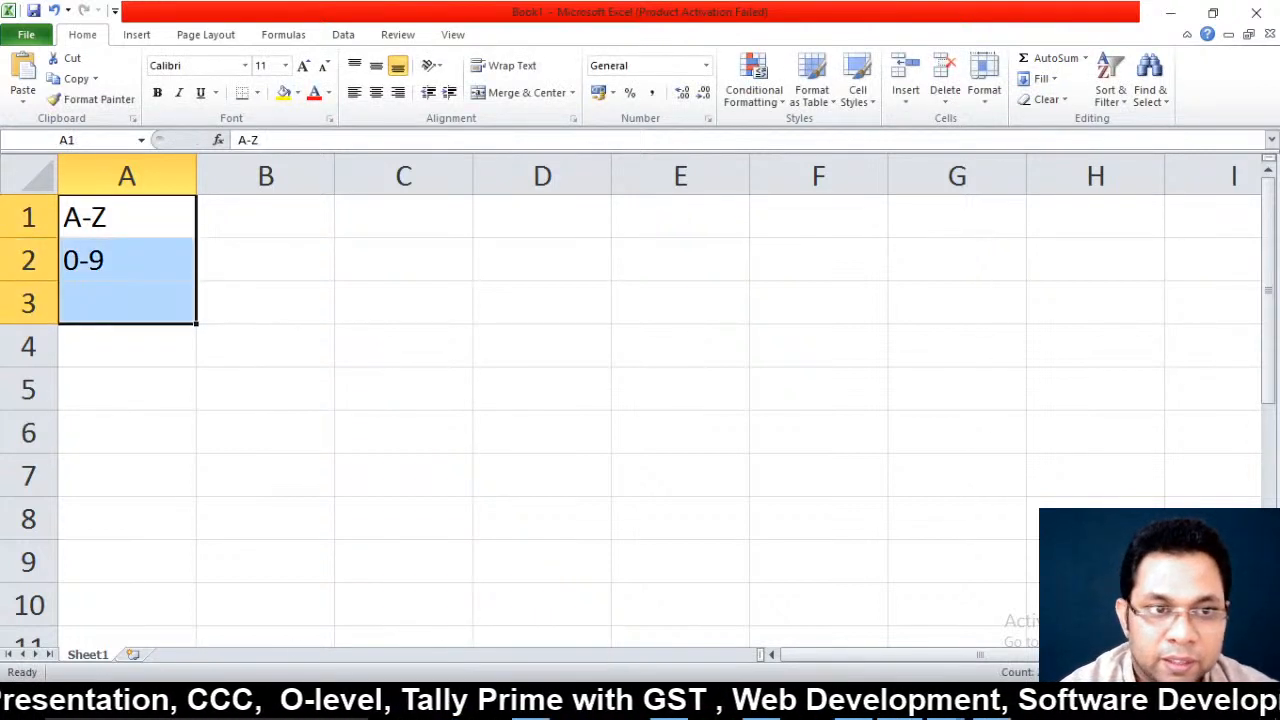
pyautogui.press('Delete')
pyautogui.press('Up')
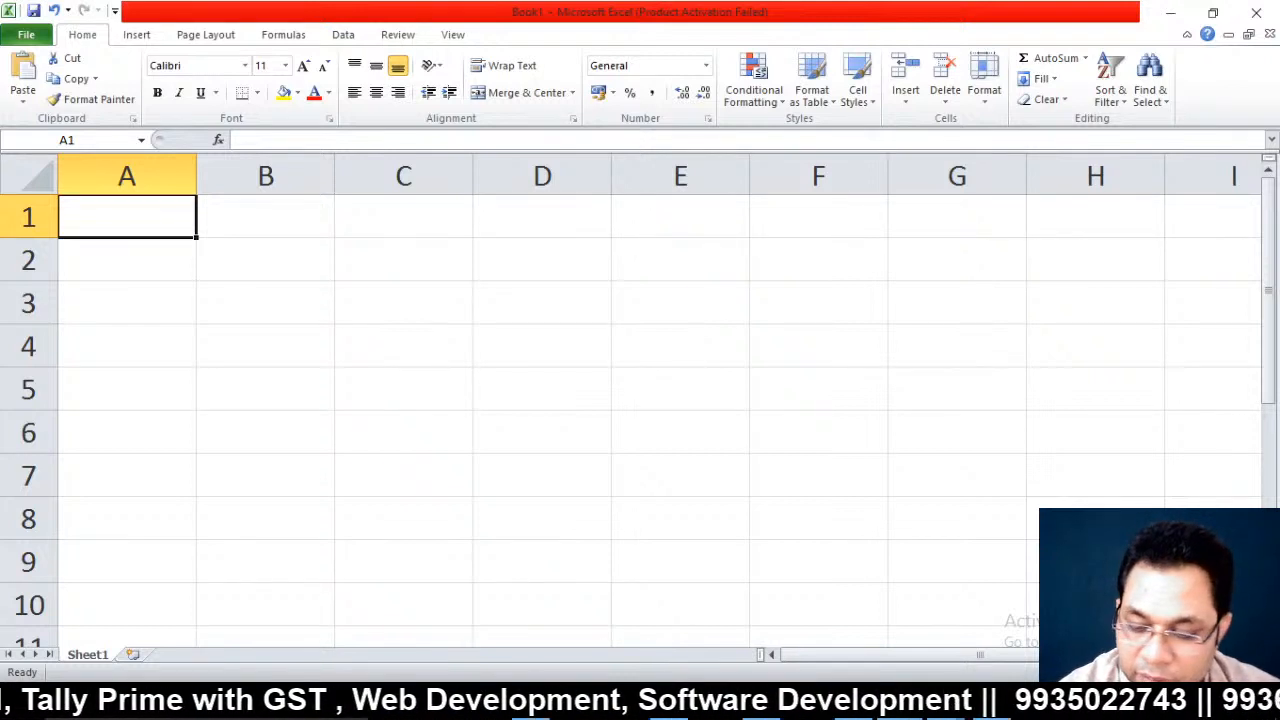
# Put 78 in A1 and 98 in B1, then begin a formula in C1
pyautogui.write('78')
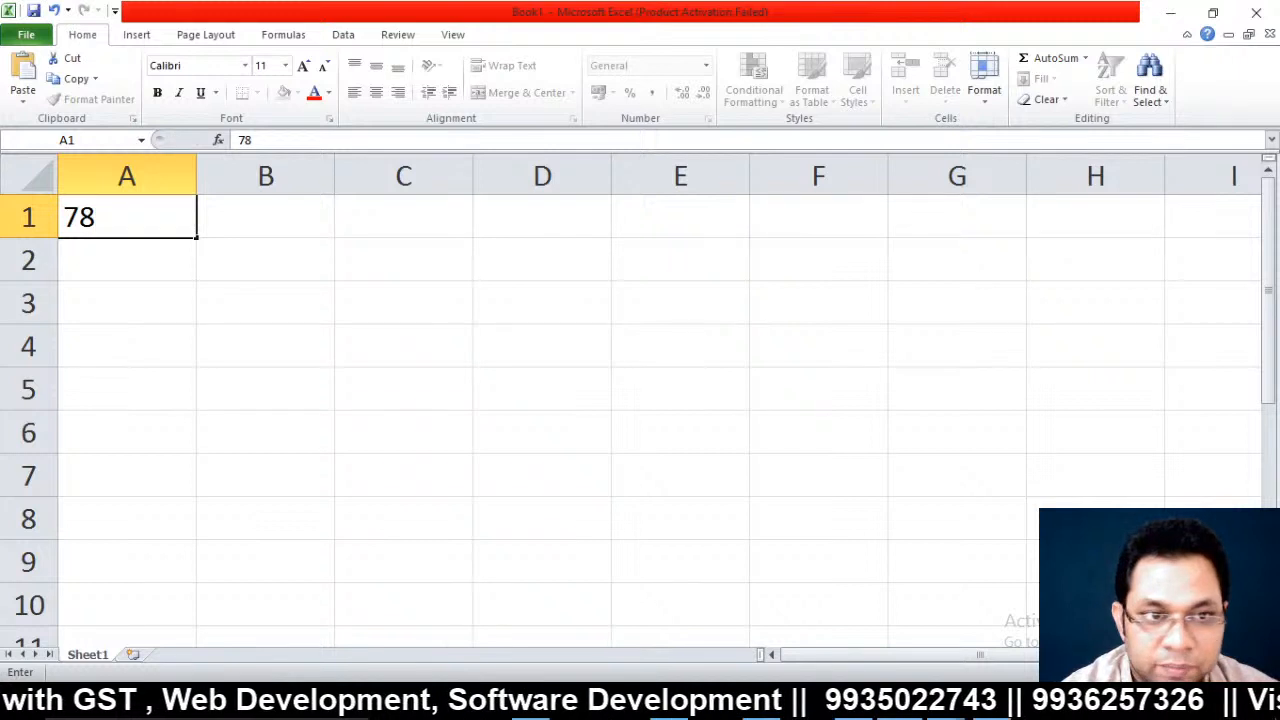
pyautogui.click(266, 260)
pyautogui.press('Up')
pyautogui.write('98')
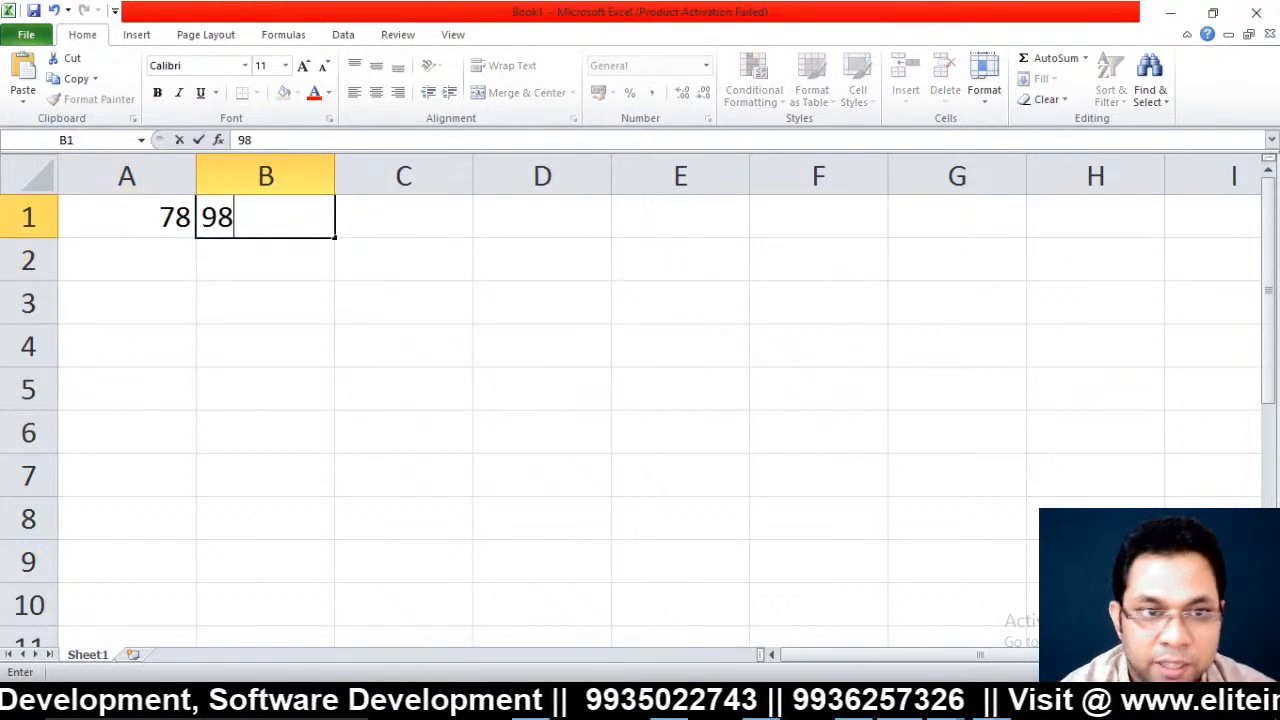
pyautogui.press('Right')
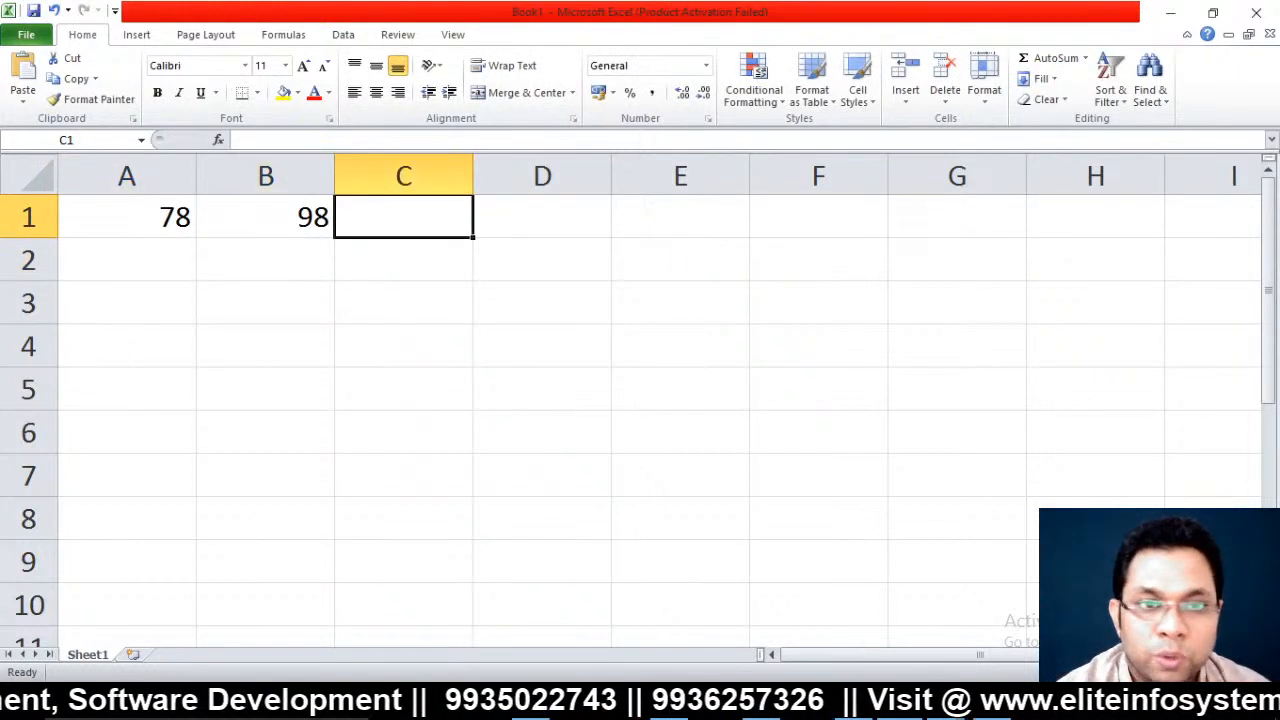
pyautogui.write('=')
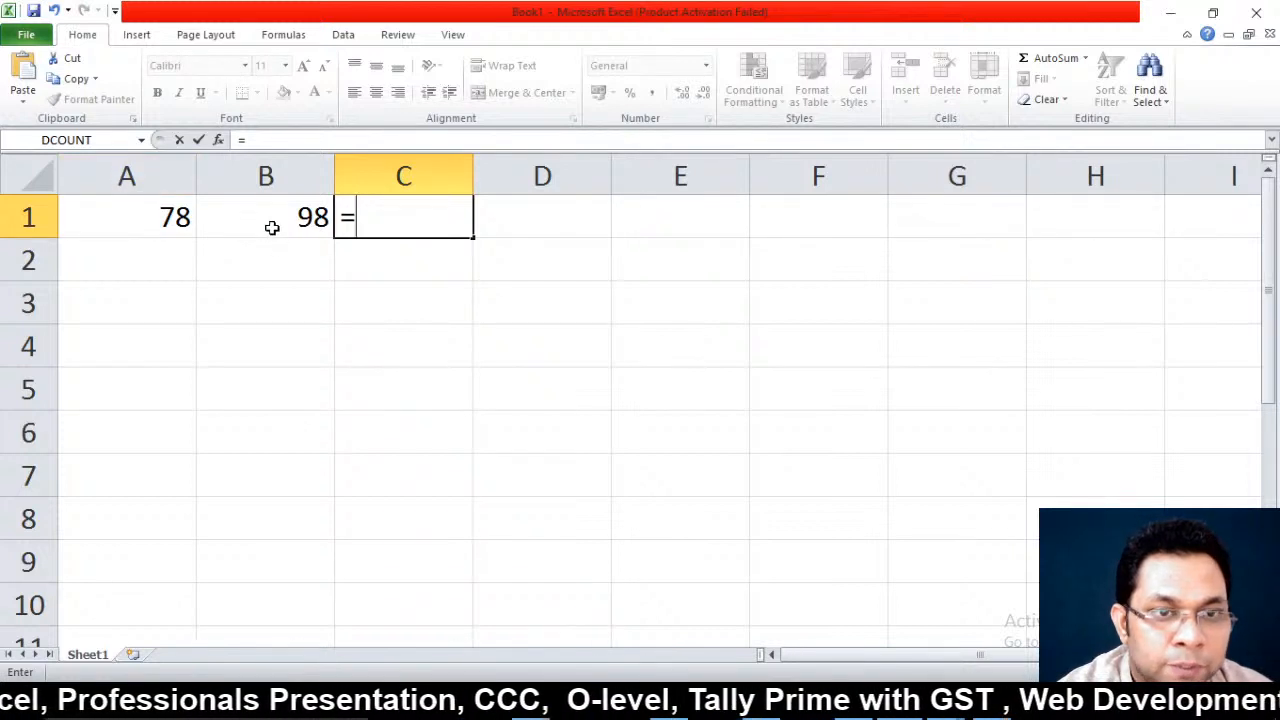
# Build the formula =A1*B1 in C1 by referencing A1 and B1
pyautogui.click(163, 216)
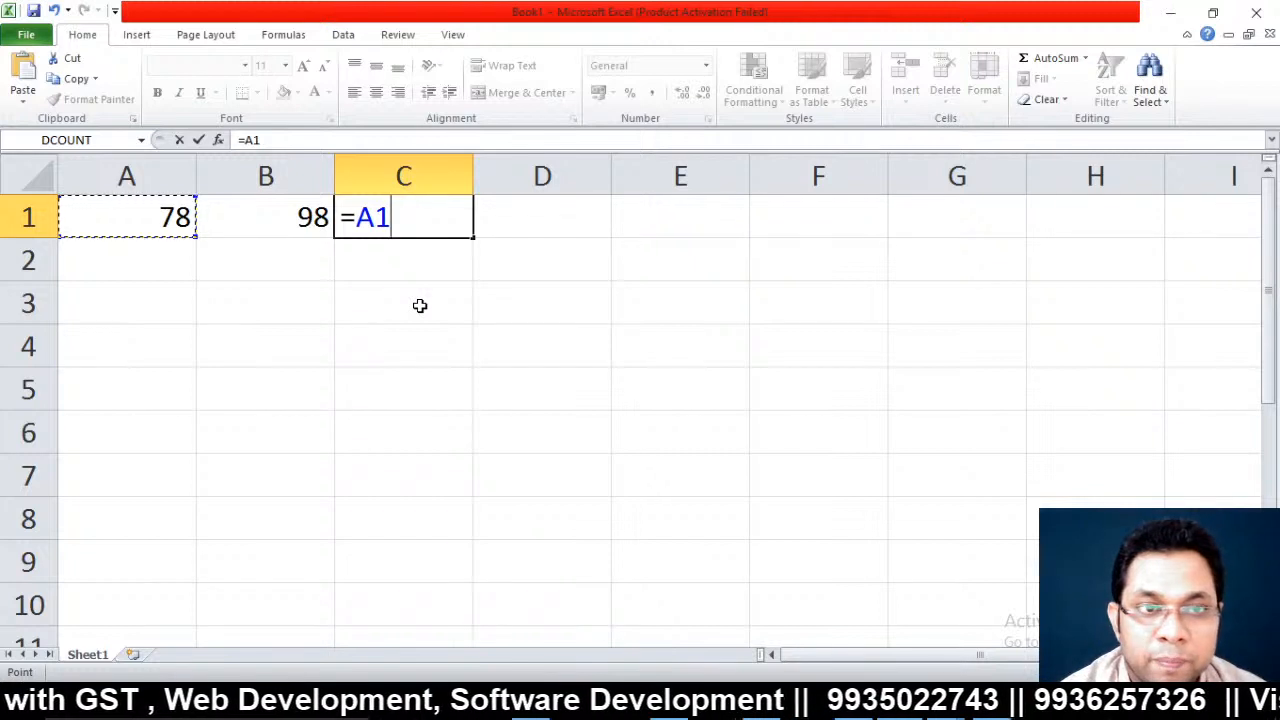
pyautogui.write('*')
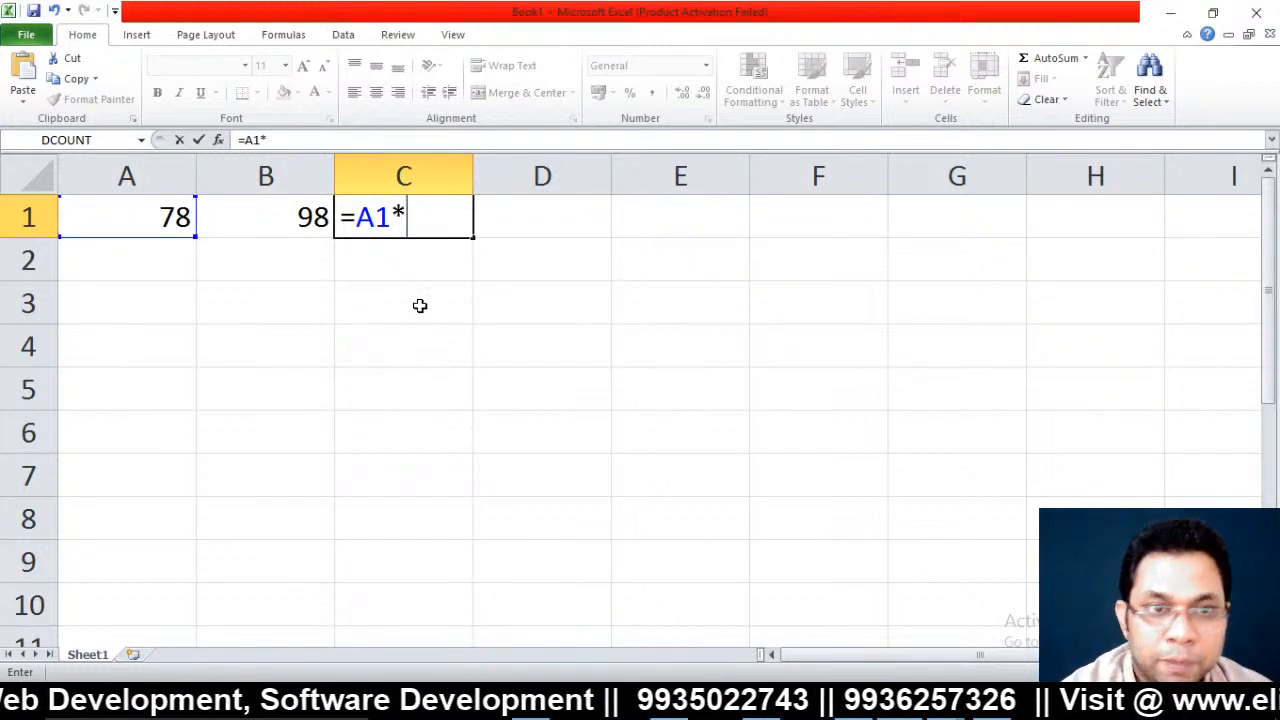
pyautogui.click(278, 210)
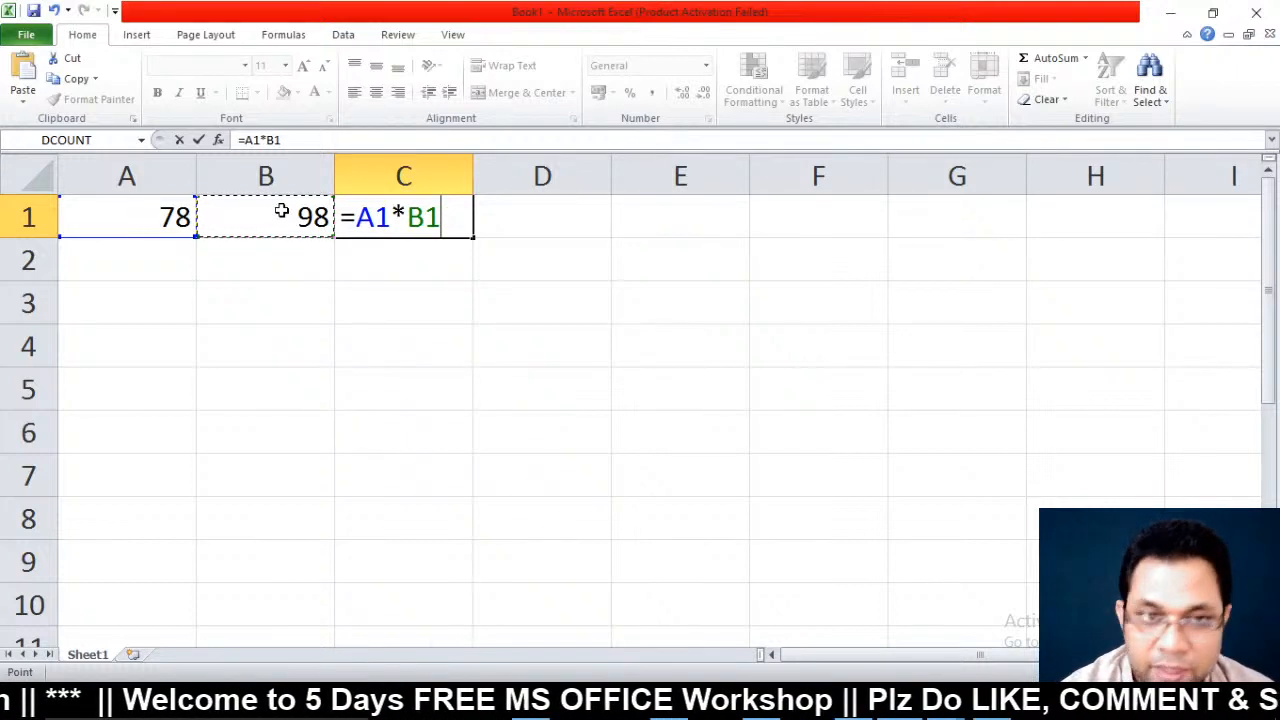
pyautogui.press('Return')
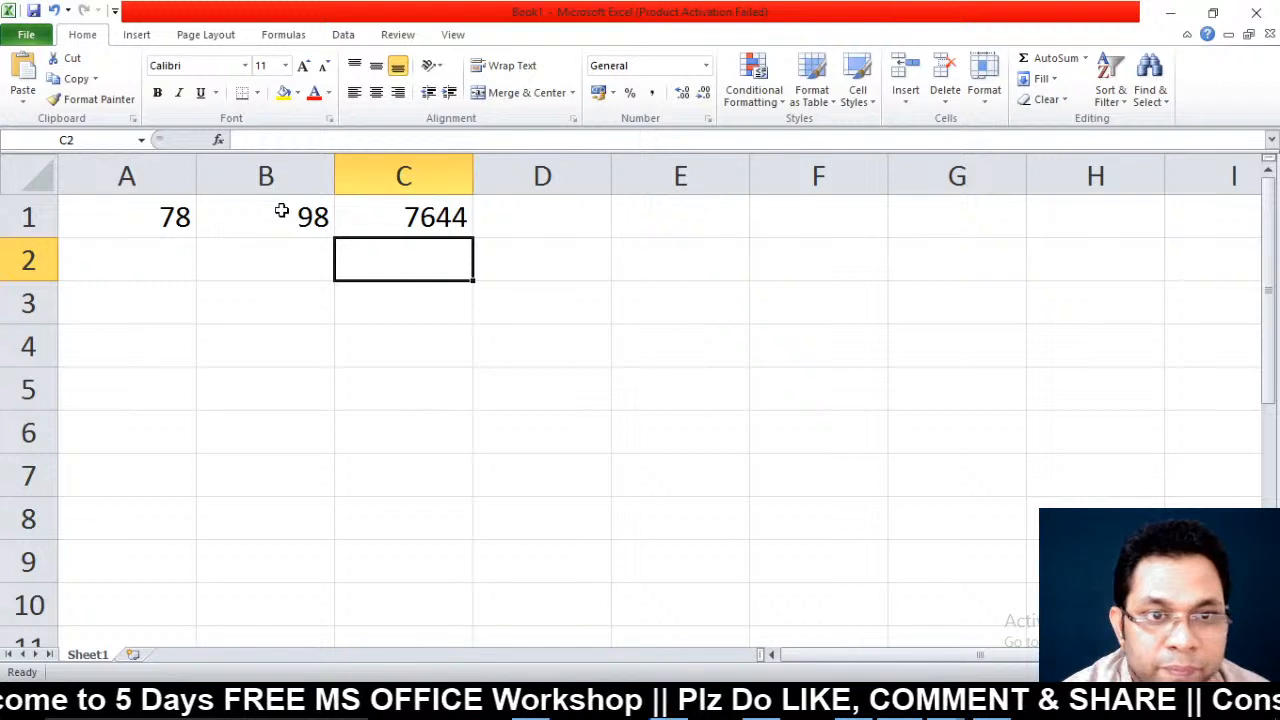
# Edit C1 to replace * with +, giving =A1+B1 showing 176
pyautogui.press('Up')
pyautogui.press('F2')
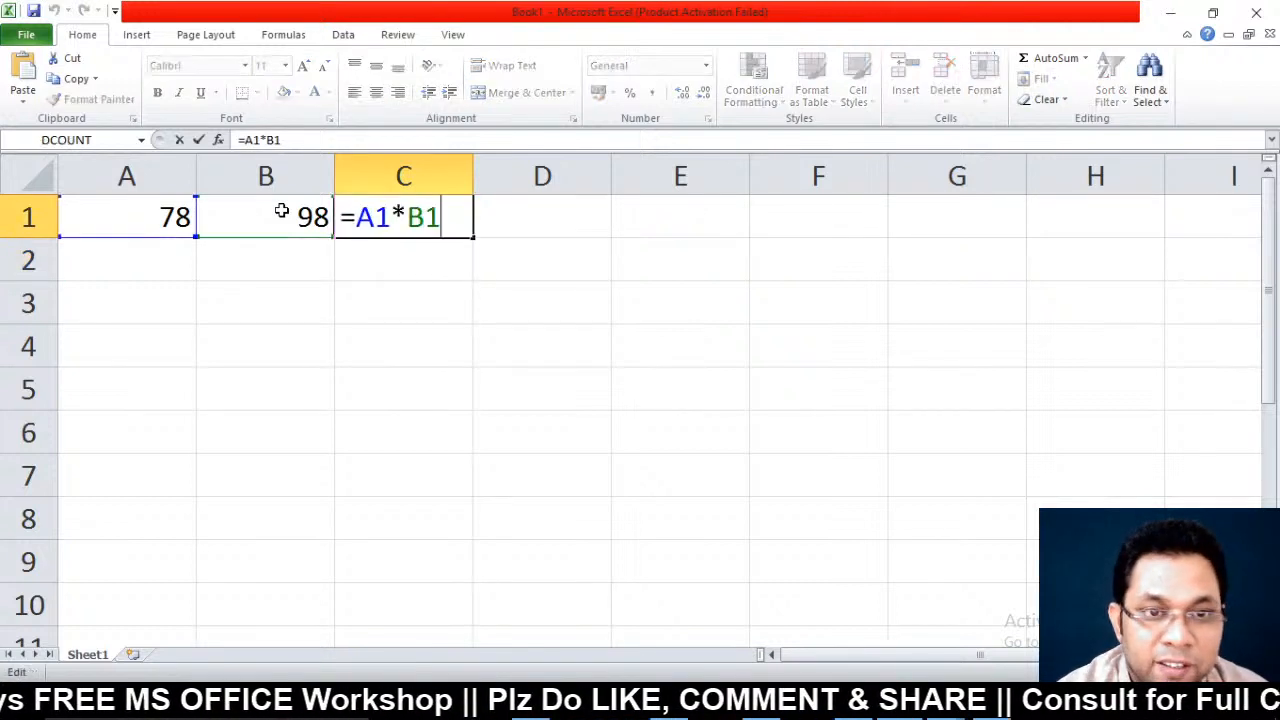
pyautogui.press('Left')
pyautogui.press('Left')
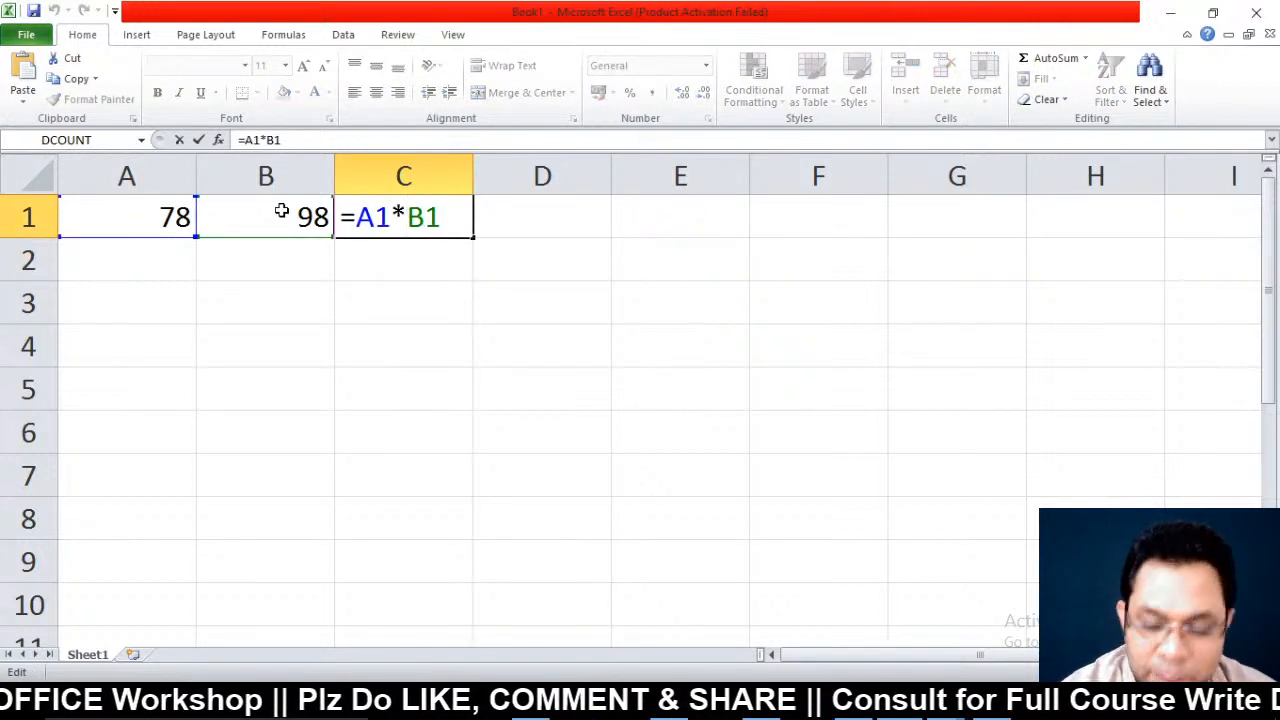
pyautogui.press('BackSpace')
pyautogui.write('+')
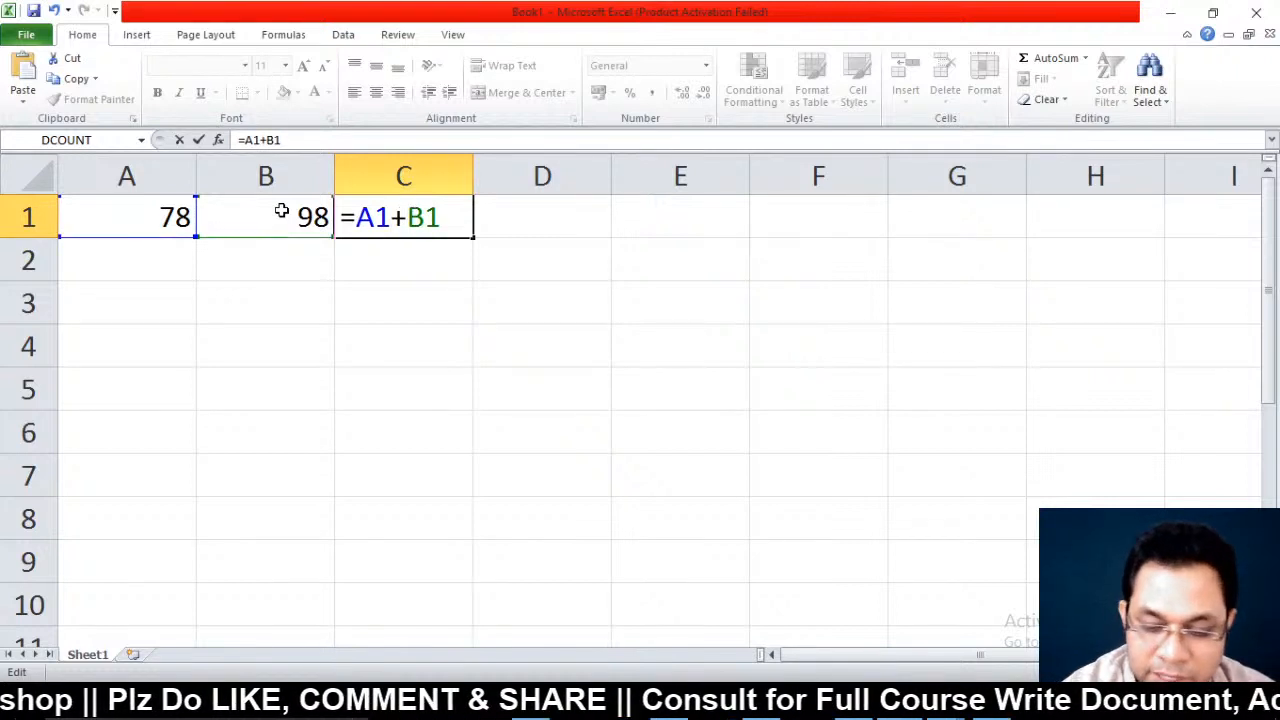
pyautogui.press('Return')
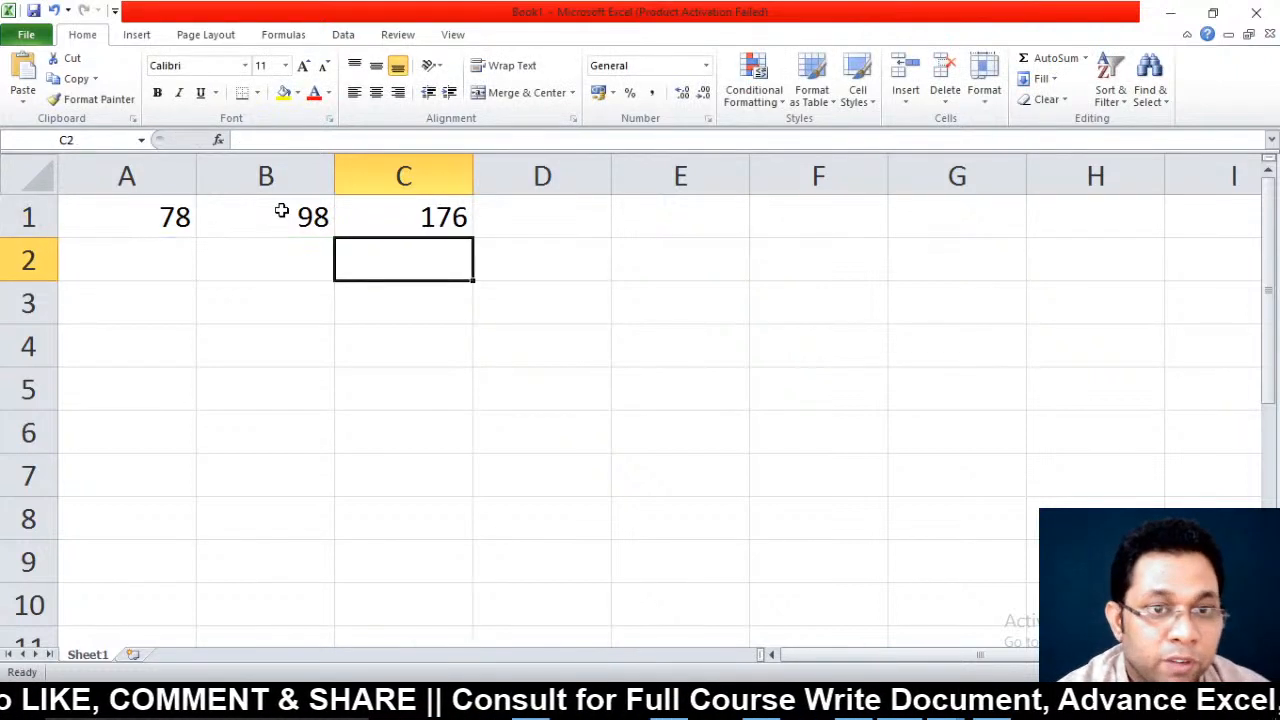
pyautogui.press('Up')
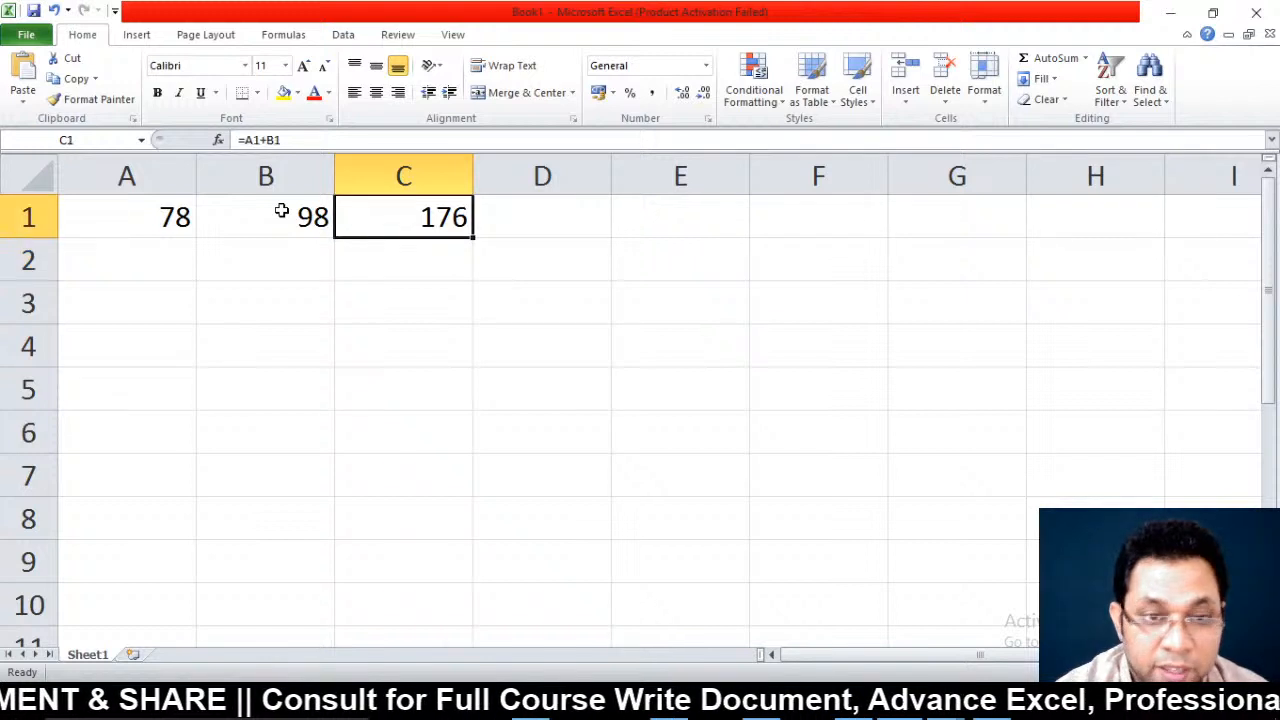
pyautogui.press('F2')
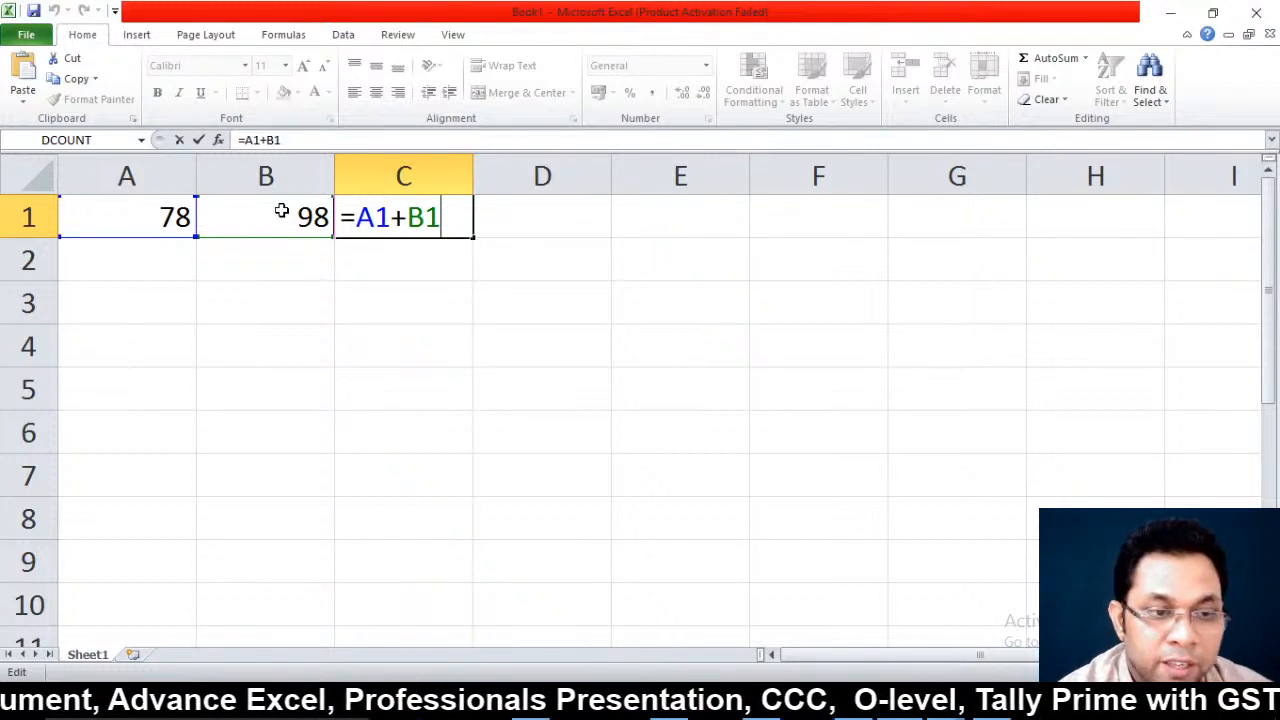
pyautogui.hotkey('ctrl', 'Return')
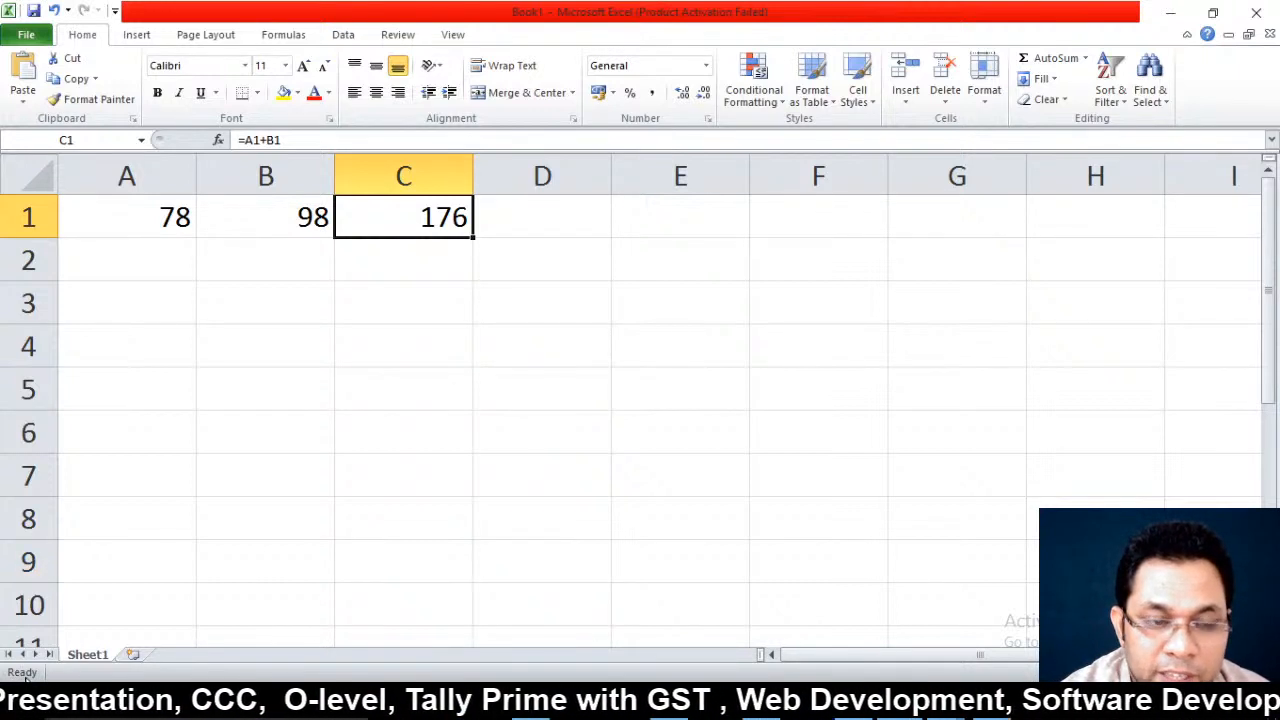
# Clear 78, 98 and the =A1+B1 sum from A1:C1
pyautogui.press('F2')
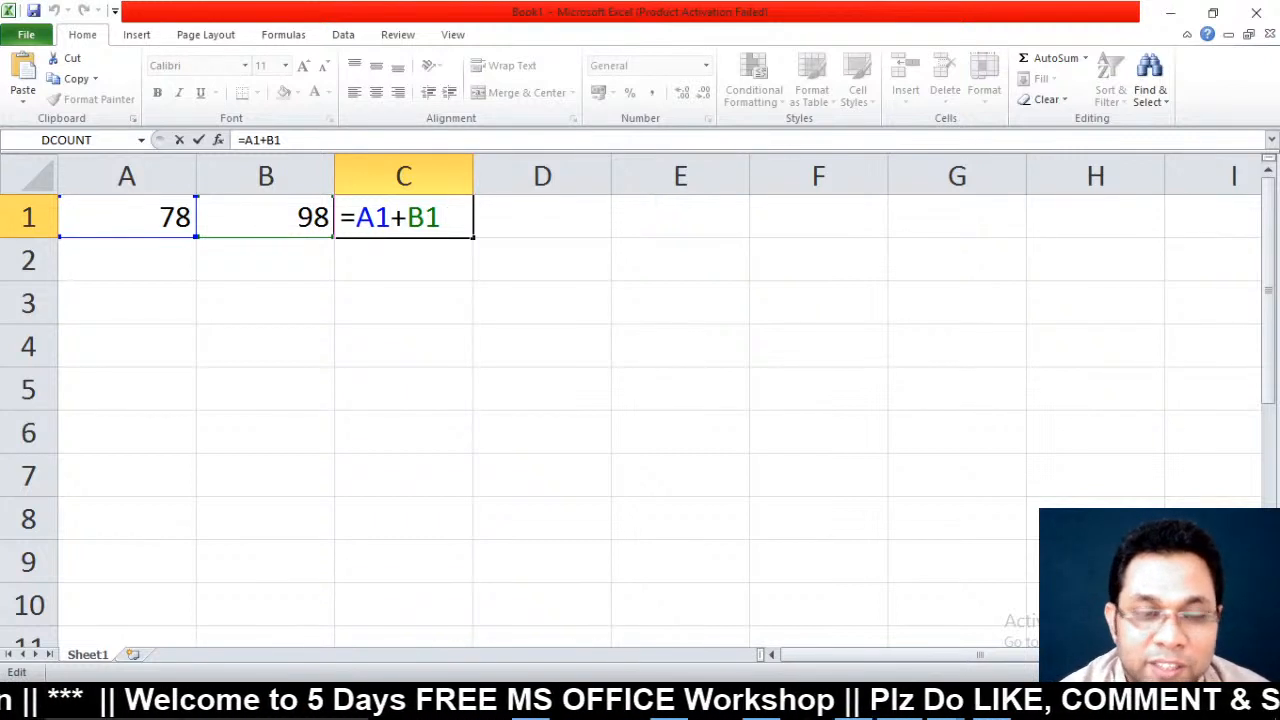
pyautogui.hotkey('ctrl', 'Return')
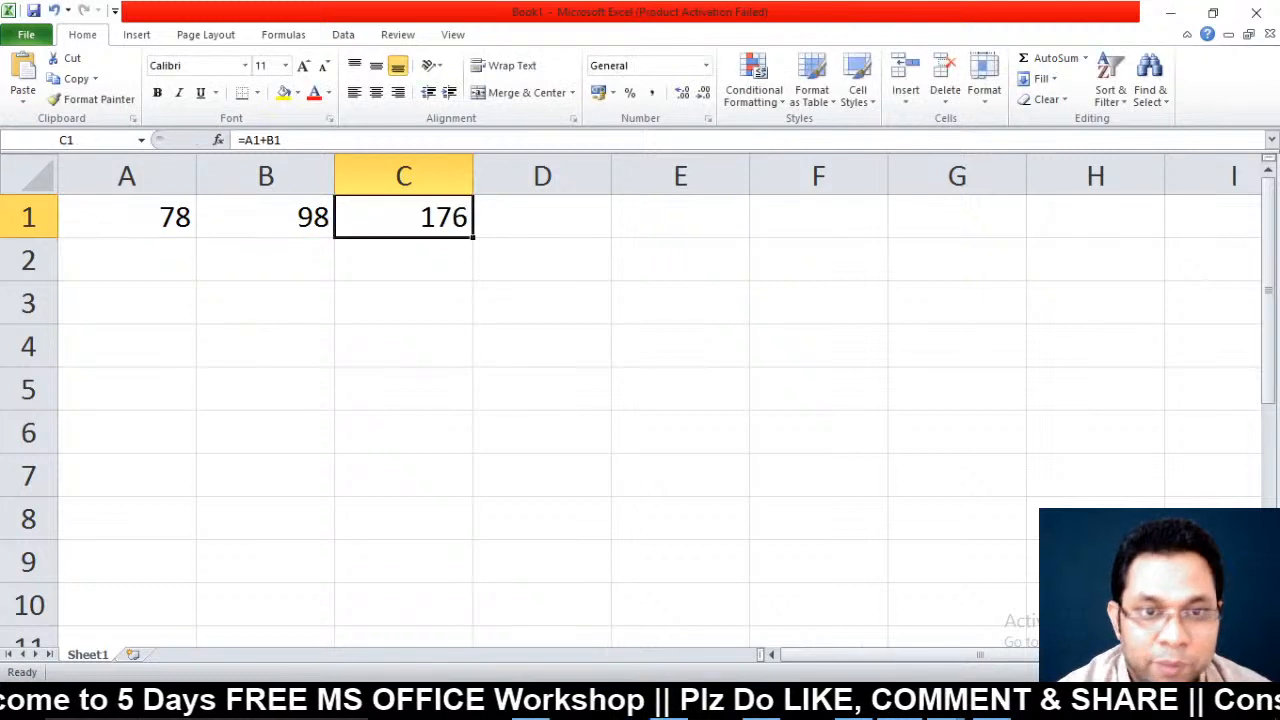
pyautogui.press('Left')
pyautogui.press('Left')
pyautogui.hotkey('shift', 'Right')
pyautogui.hotkey('shift', 'Right')
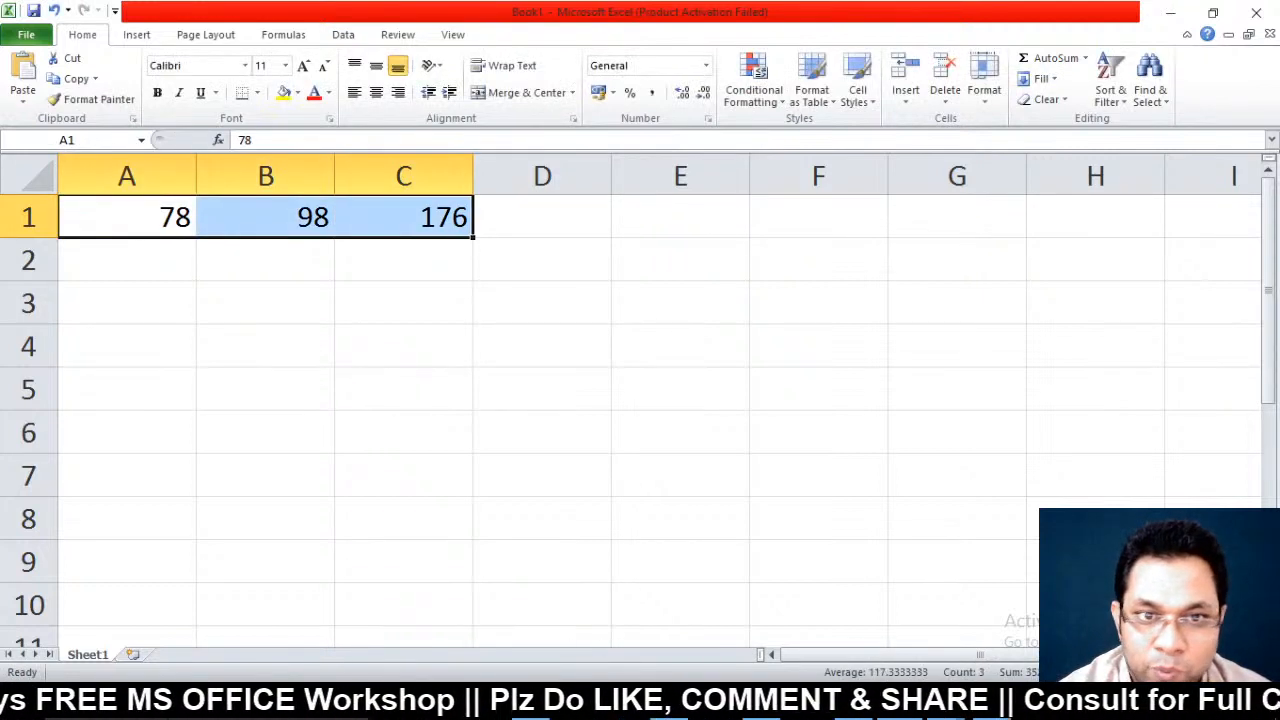
pyautogui.press('Delete')
# Enter the headings S.No, Name and Marks in A1:C1
pyautogui.press('Down')
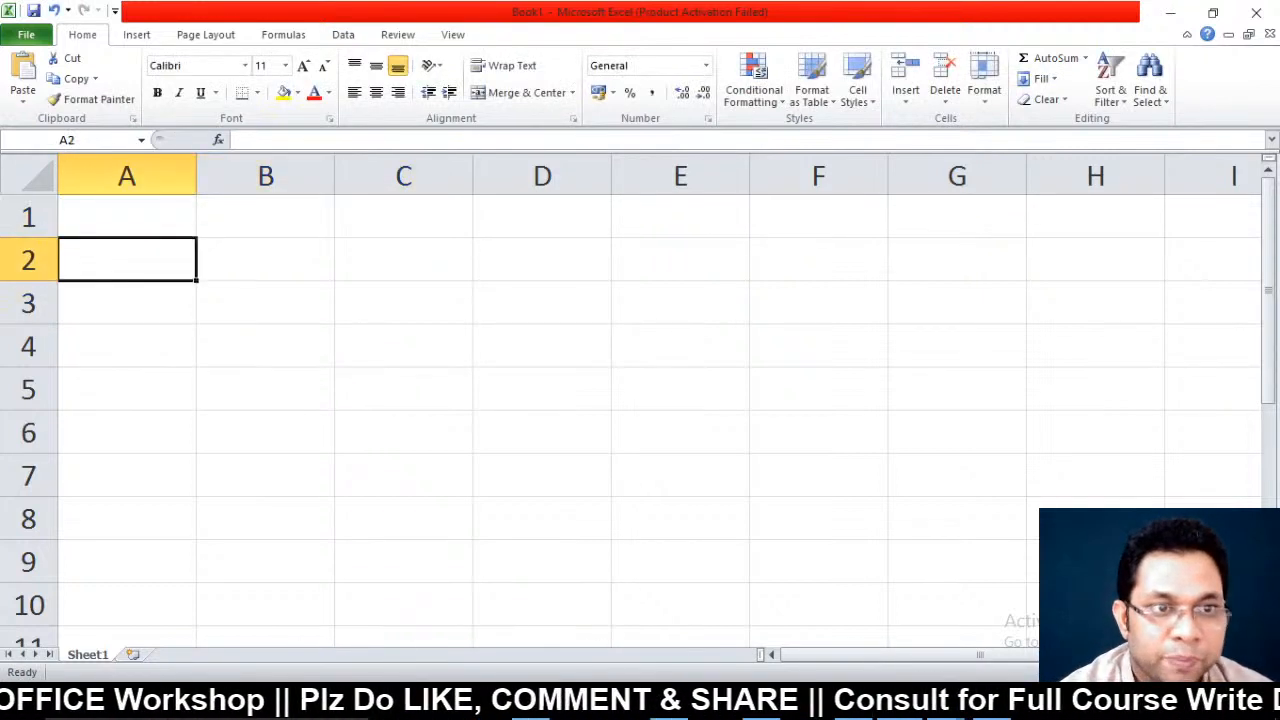
pyautogui.press('Up')
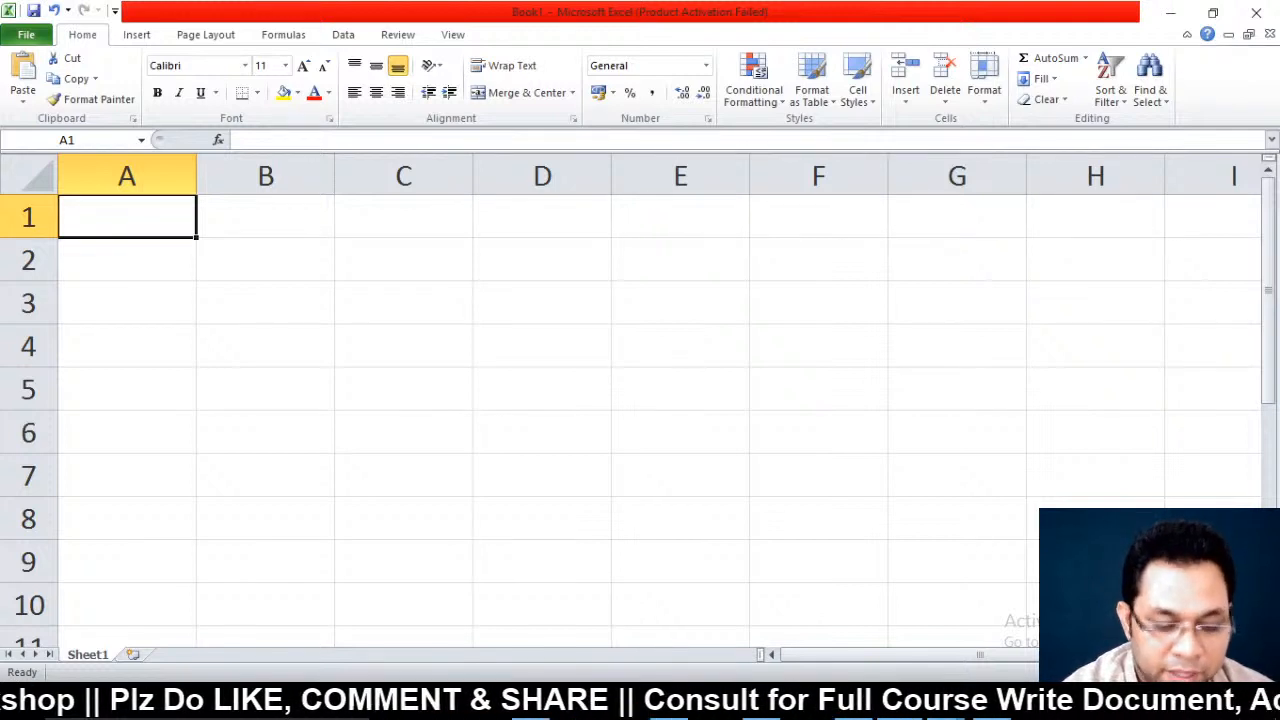
pyautogui.write('S.No')
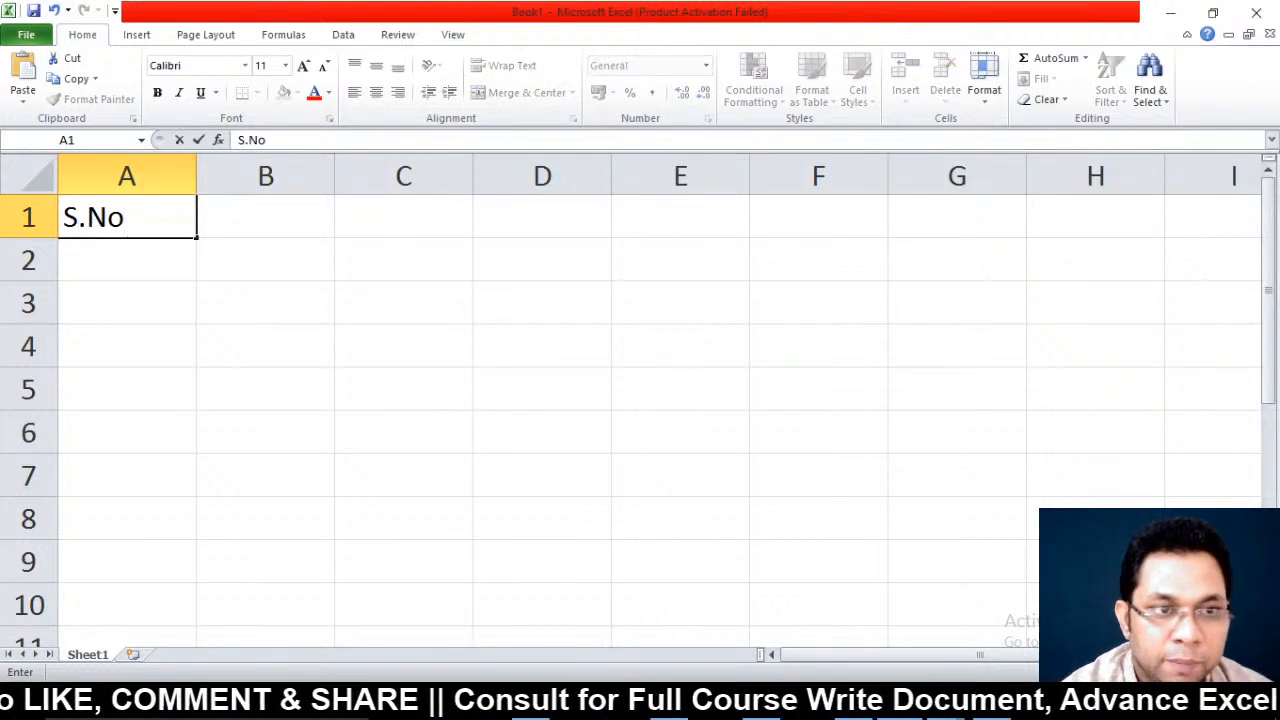
pyautogui.press('Tab')
pyautogui.write('Name')
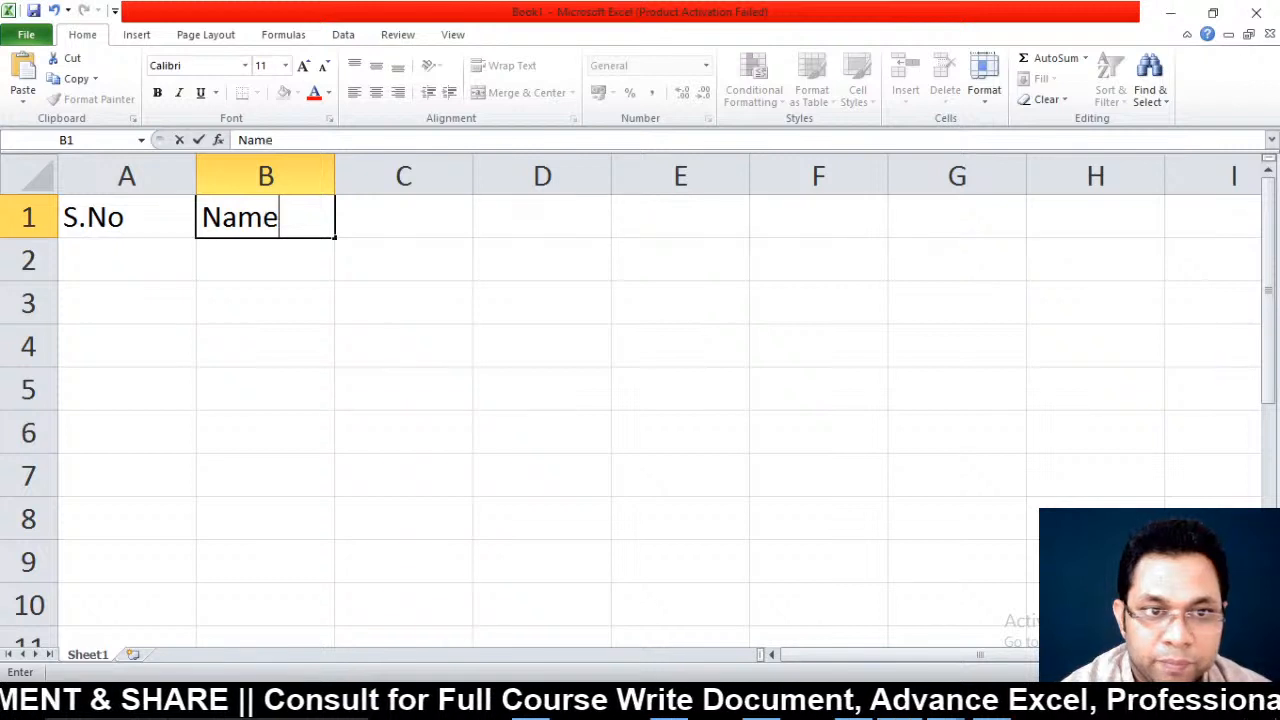
pyautogui.press('Tab')
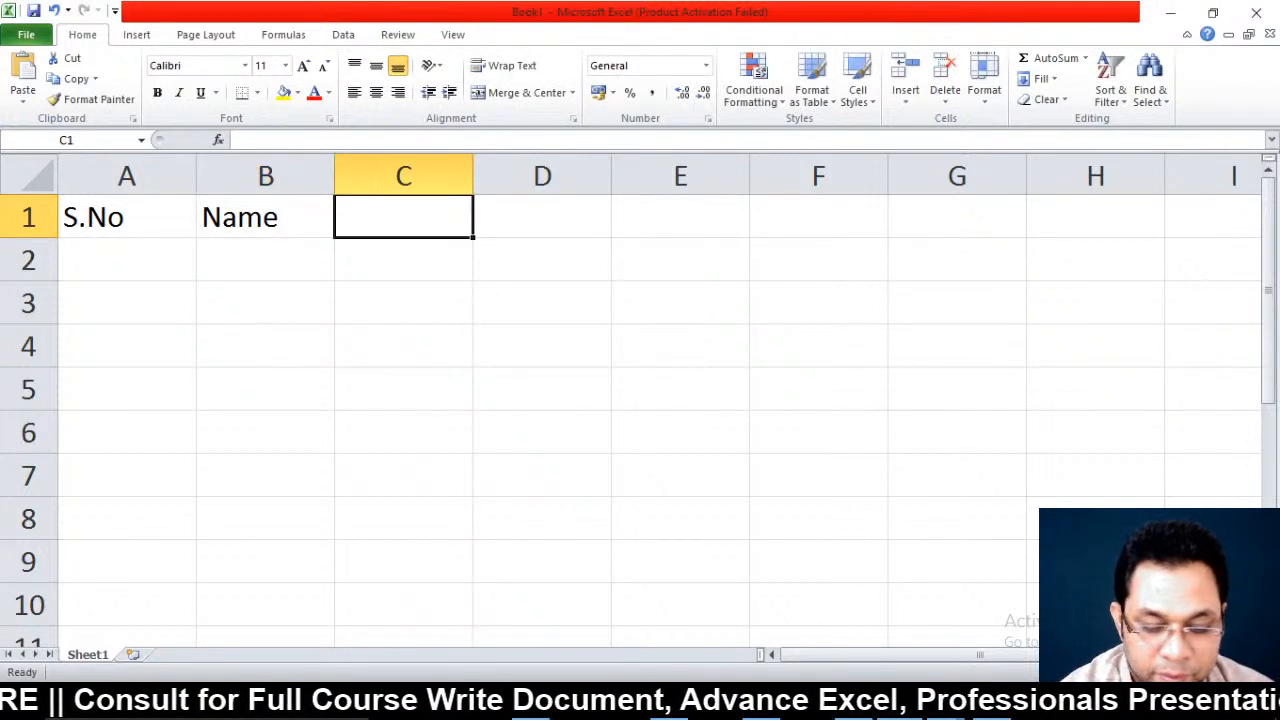
pyautogui.write('Marks')
pyautogui.press('Return')
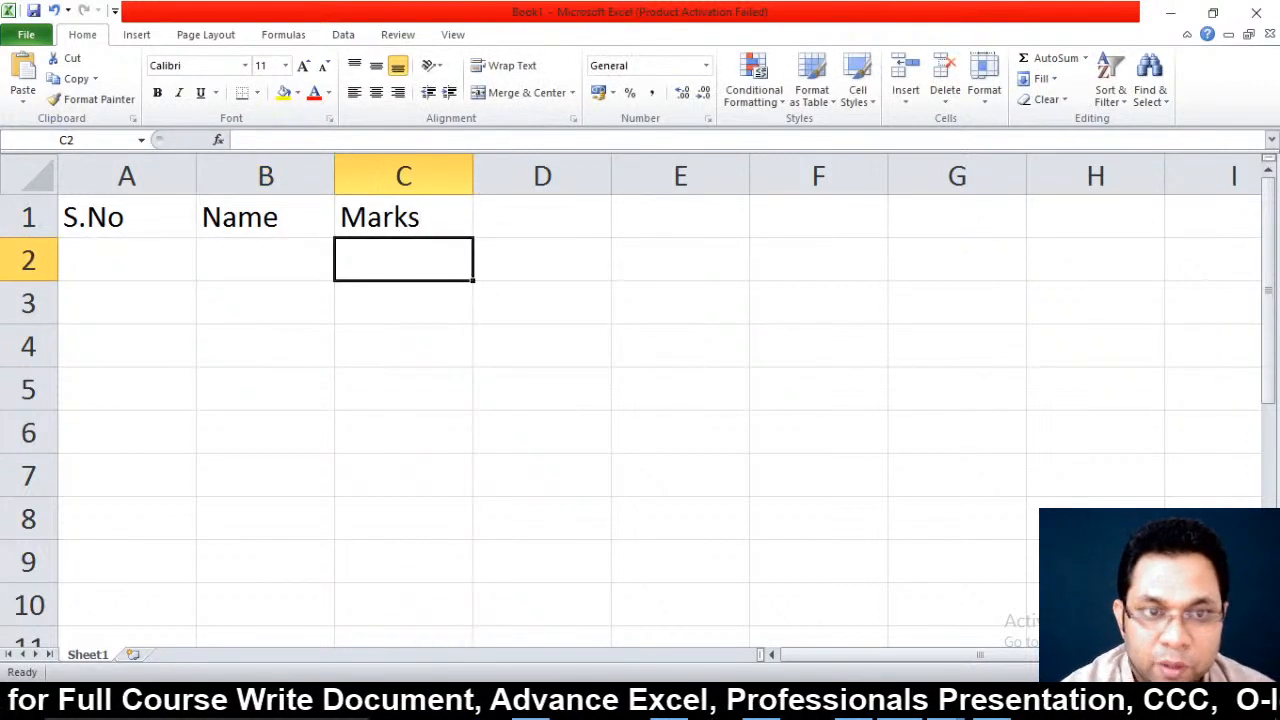
# Enter the subject headings Hindi, English, Physics and Chemistry in C2:F2
pyautogui.write('Hindi')
pyautogui.press('Tab')
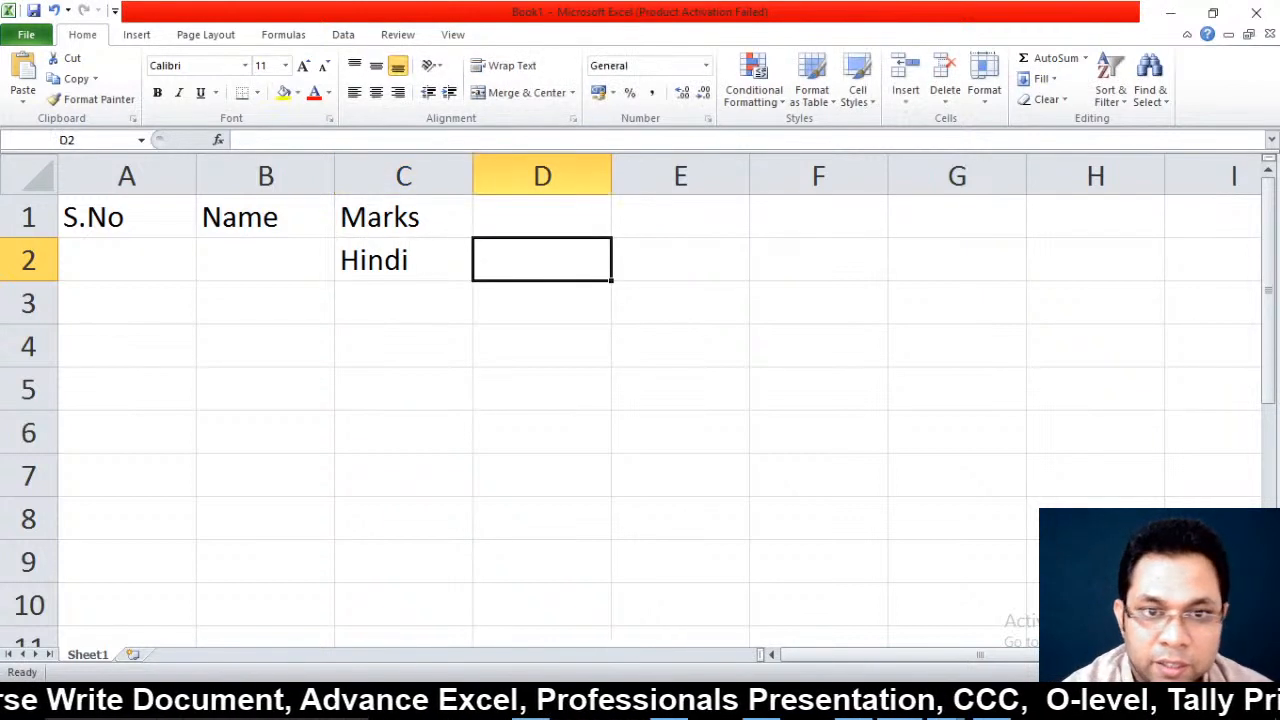
pyautogui.write('English')
pyautogui.press('Tab')
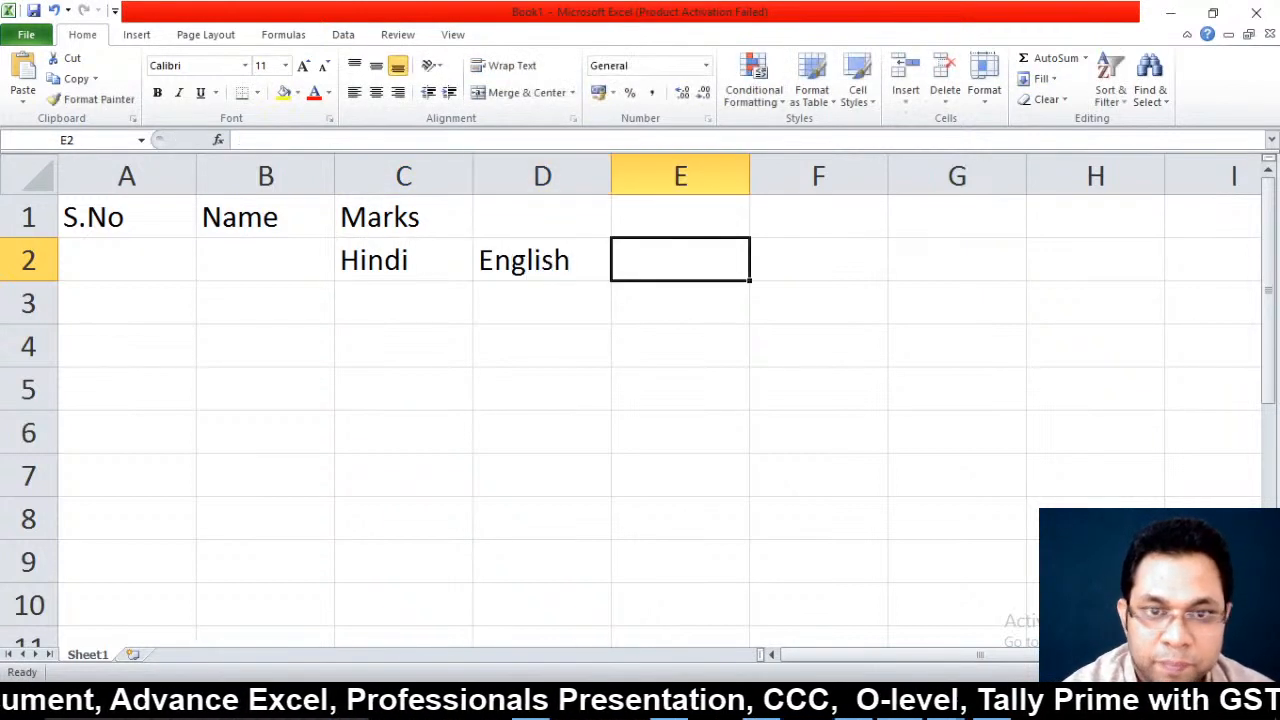
pyautogui.write('Physics')
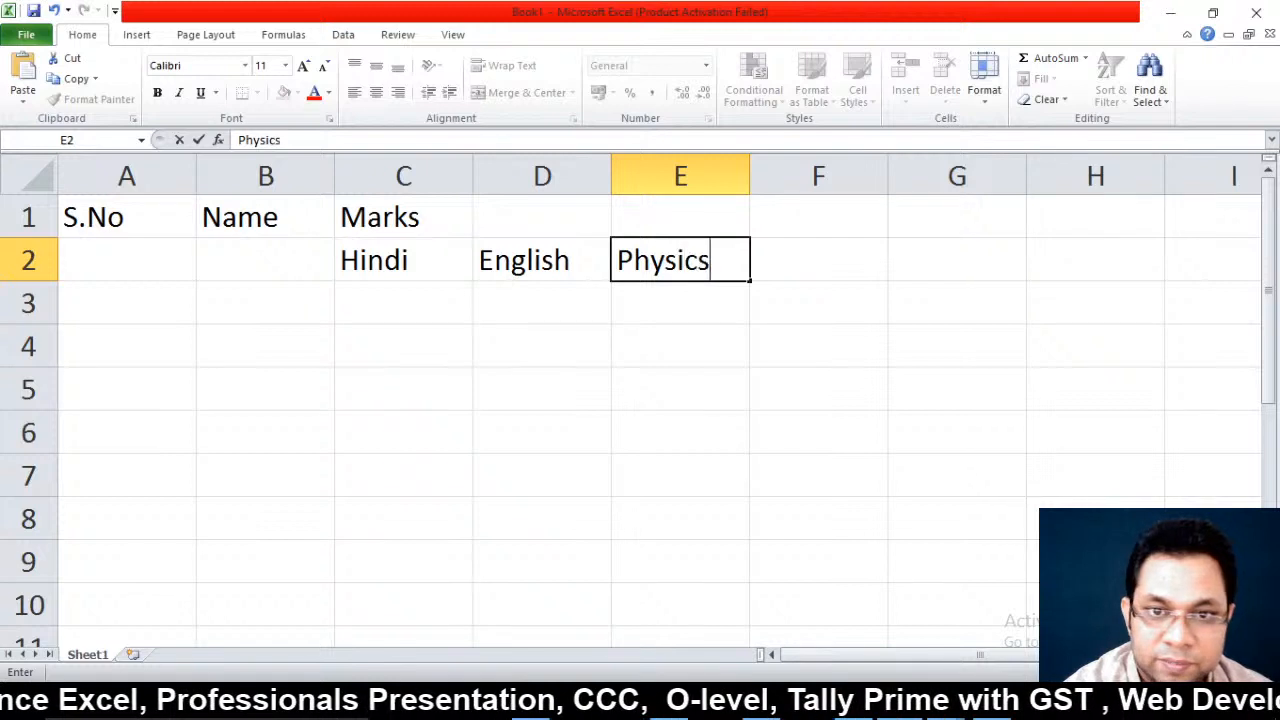
pyautogui.press('Tab')
pyautogui.write('Checm')
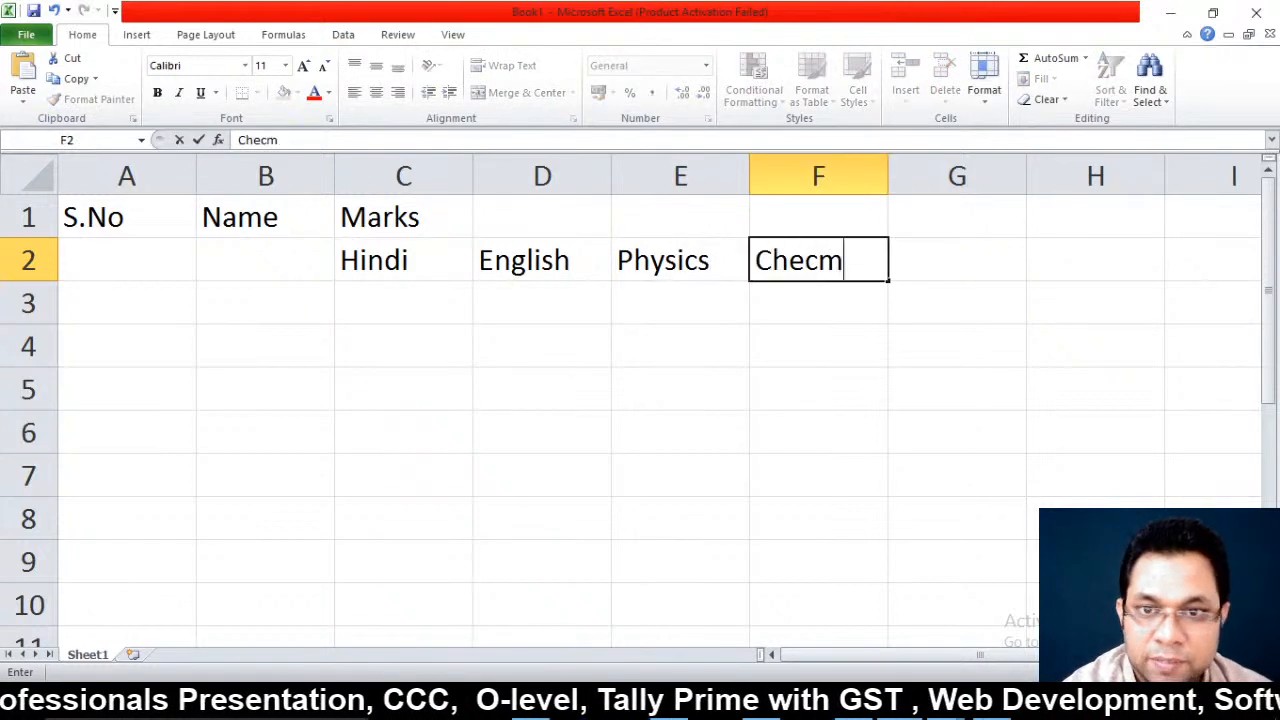
pyautogui.press('BackSpace')
pyautogui.press('BackSpace')
pyautogui.write('mistry')
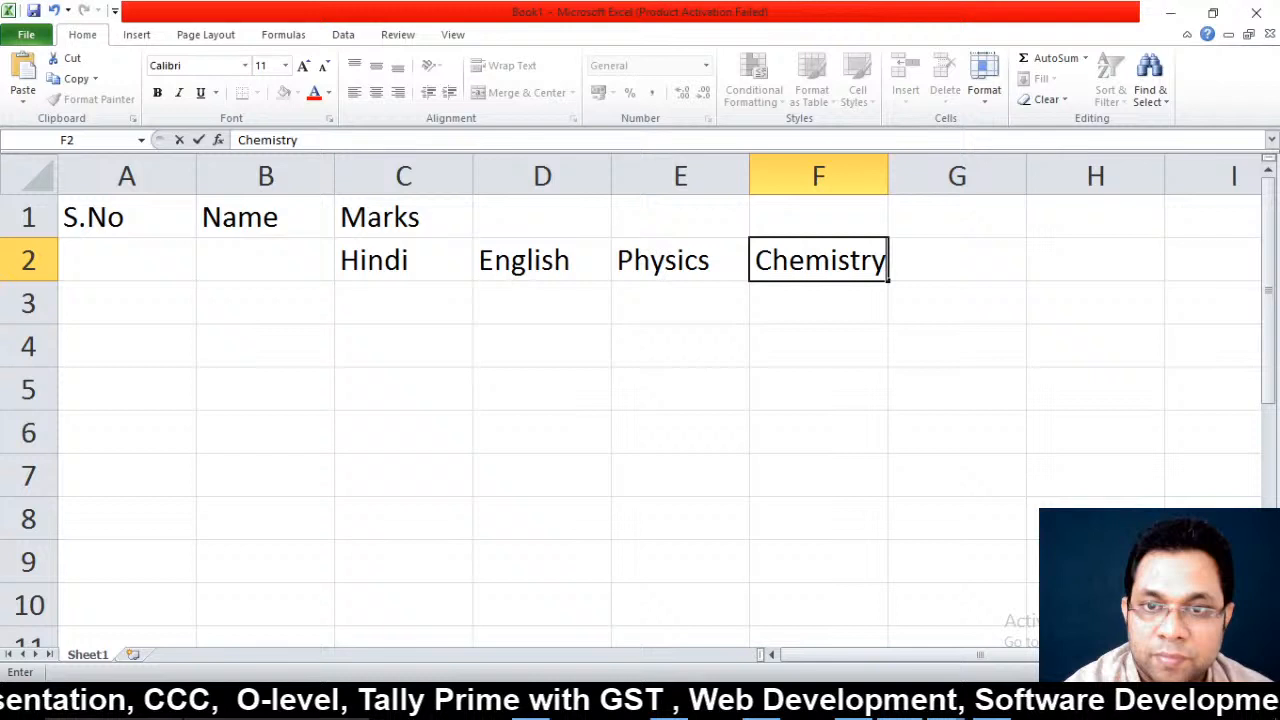
pyautogui.press('Tab')
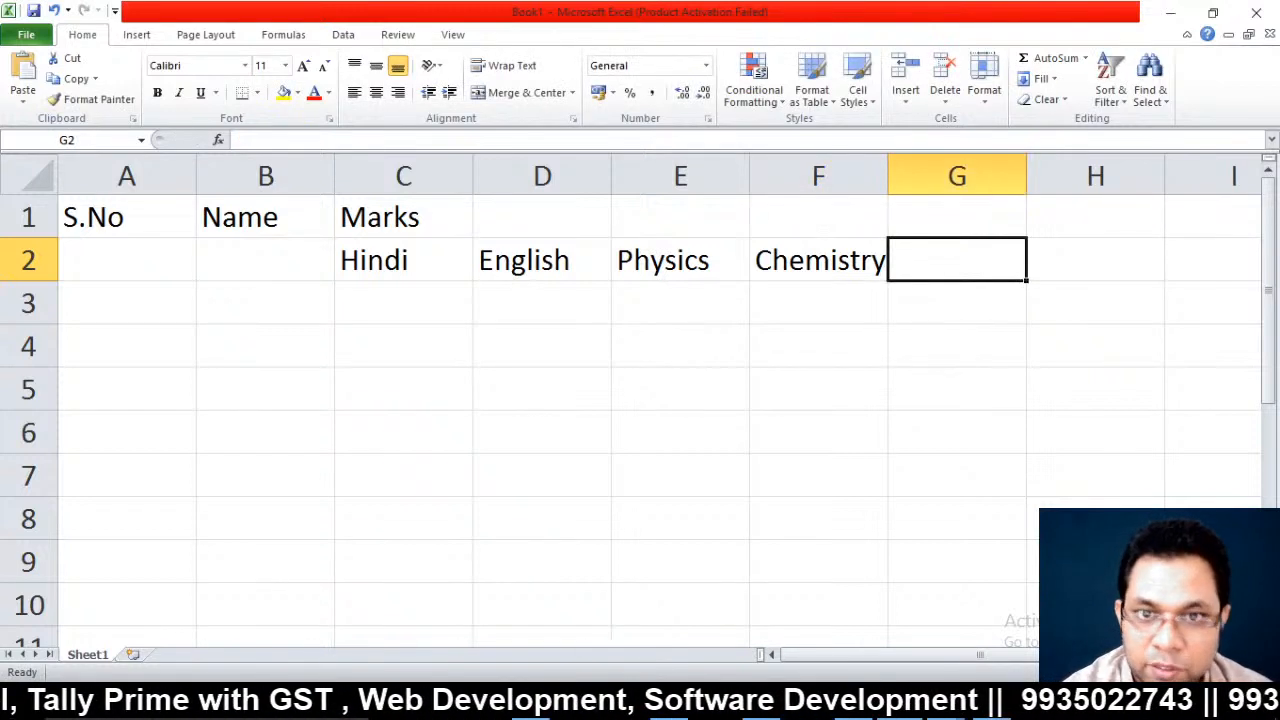
# Insert a column before Physics and add the Maths heading in E2
pyautogui.press('Left')
pyautogui.press('Left')
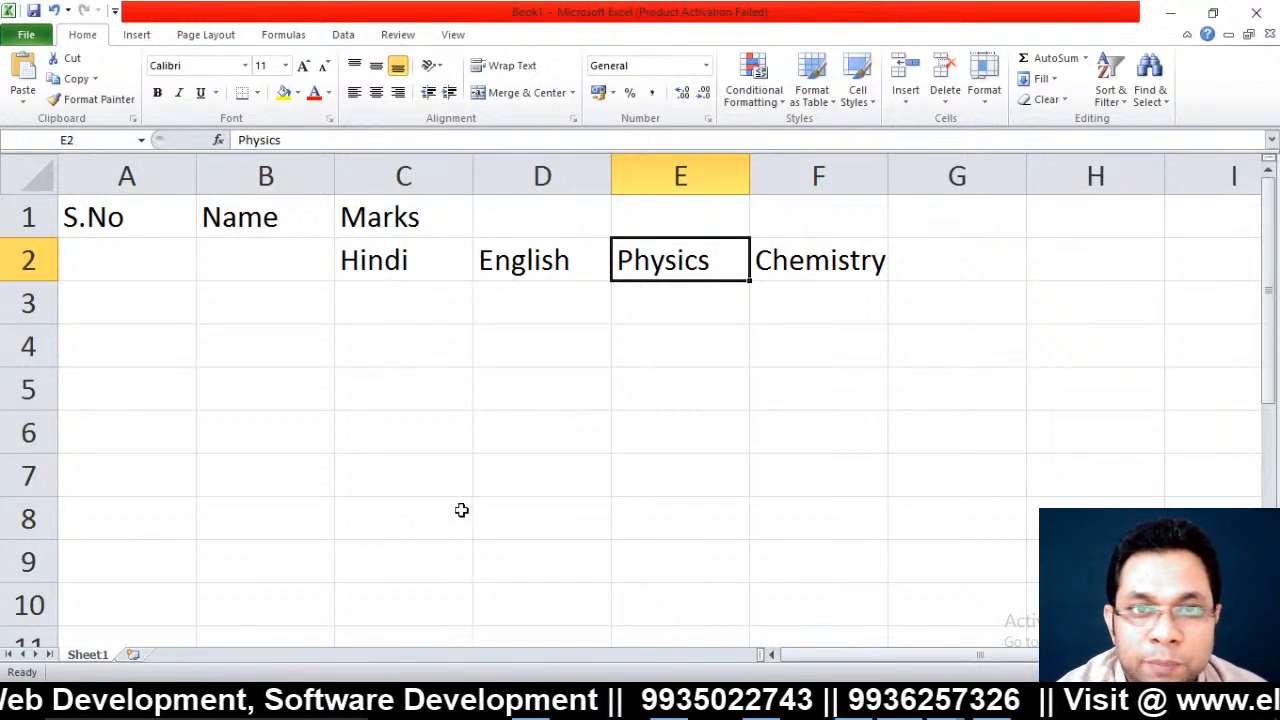
pyautogui.click(912, 106)
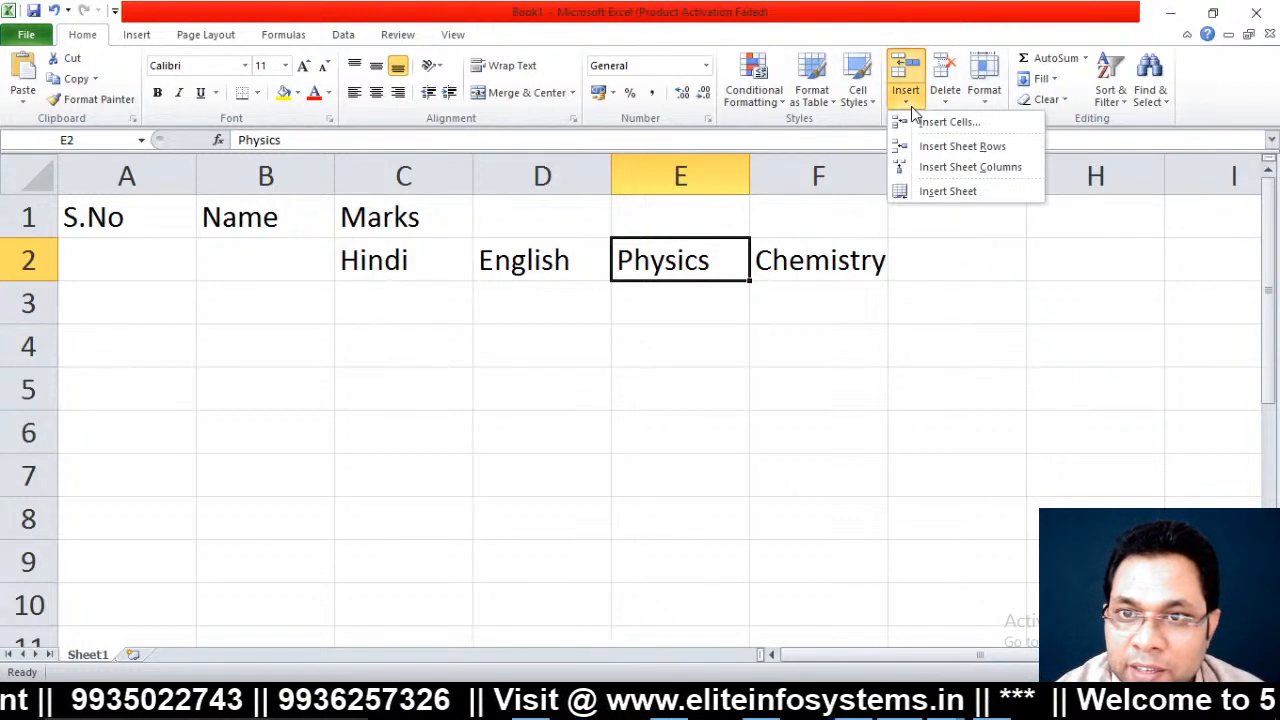
pyautogui.click(955, 169)
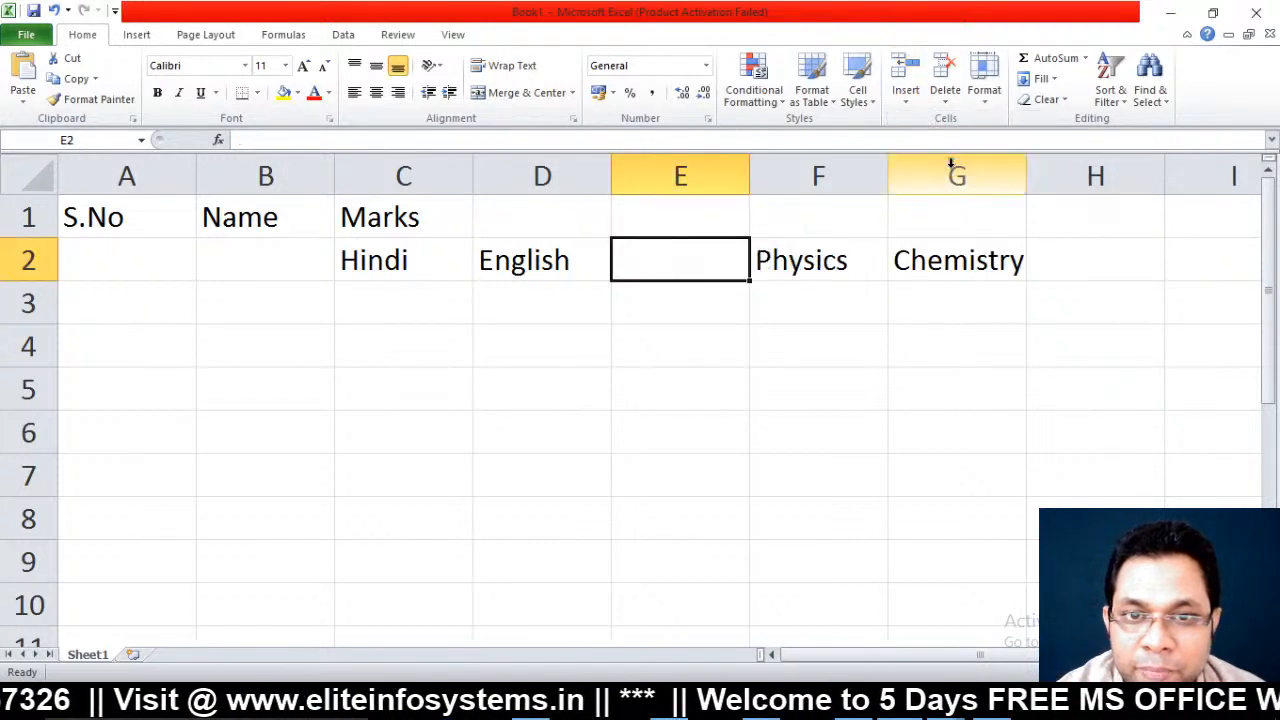
pyautogui.write('Match')
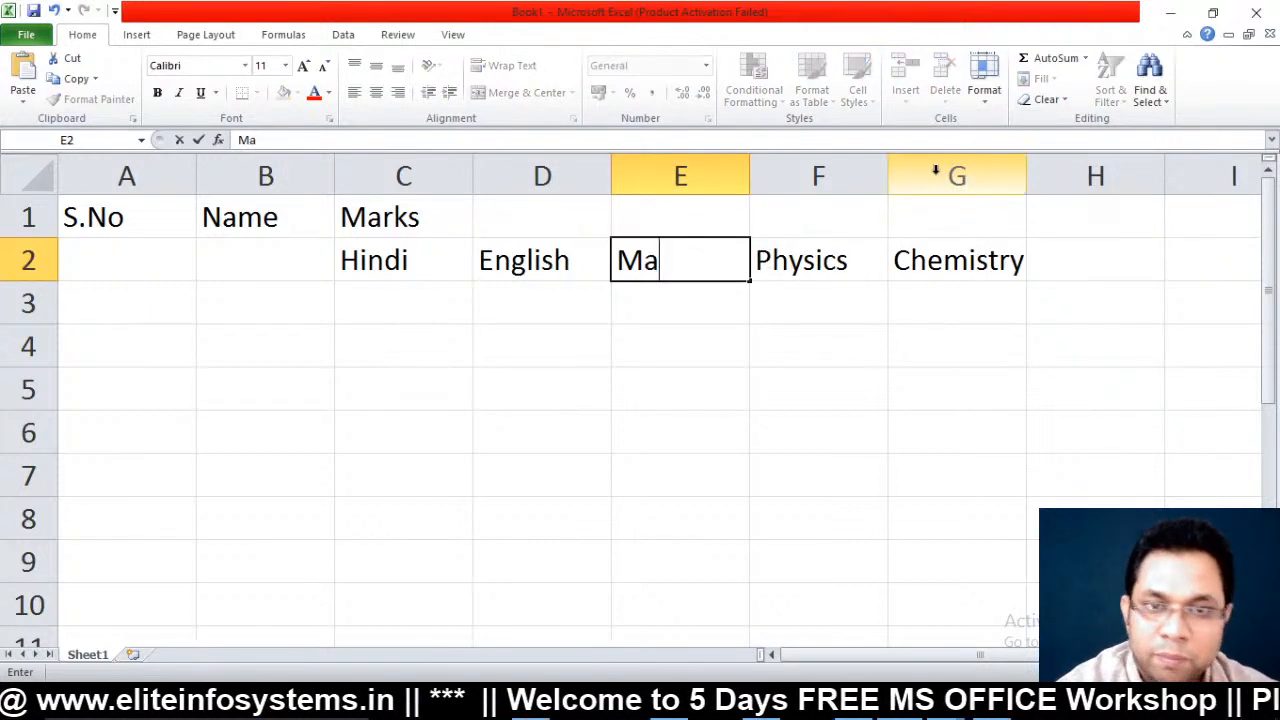
pyautogui.press('BackSpace')
pyautogui.press('BackSpace')
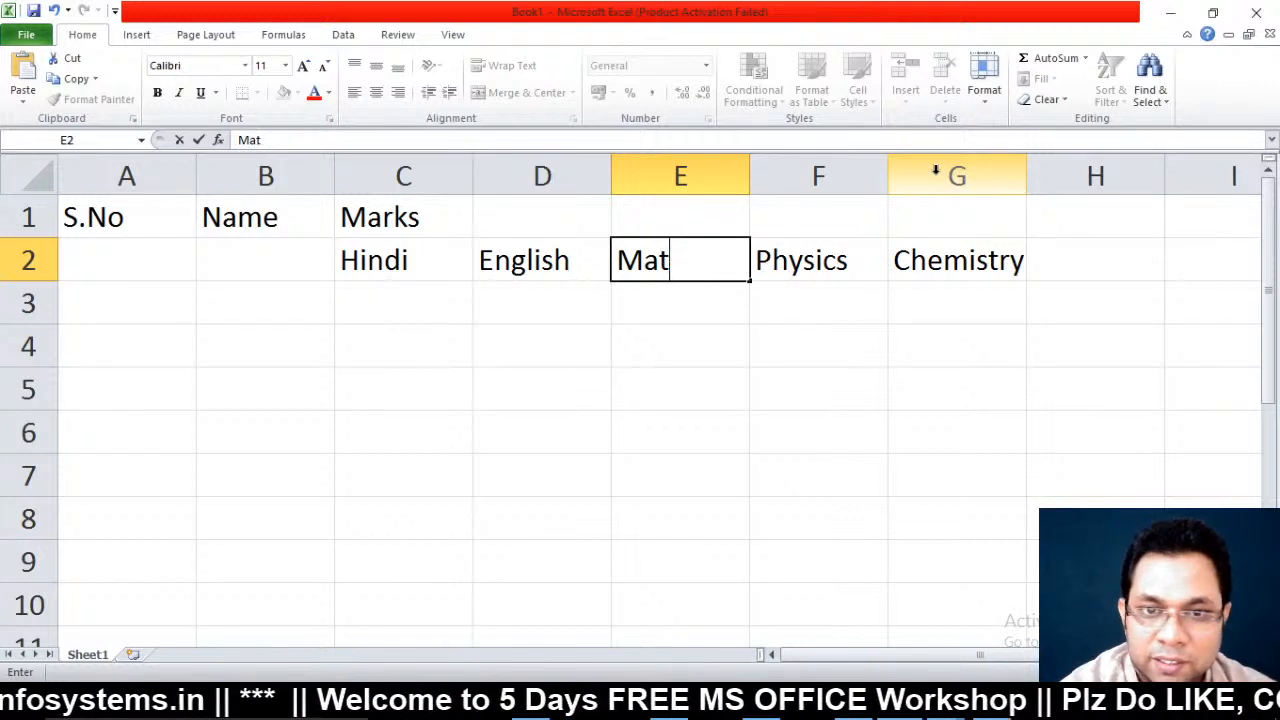
pyautogui.write('hs')
pyautogui.press('End')
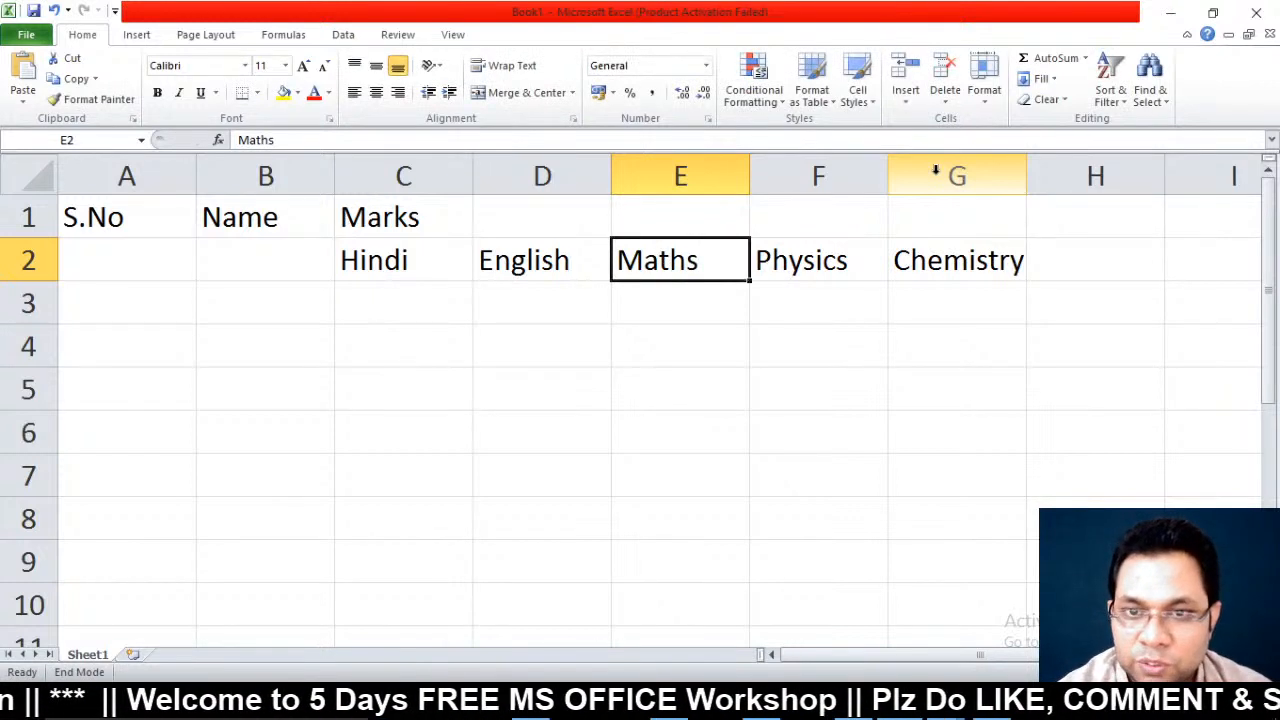
# Add the Total and %age headings in H2 and I2
pyautogui.press('Right')
pyautogui.press('Right')
pyautogui.write('Total')
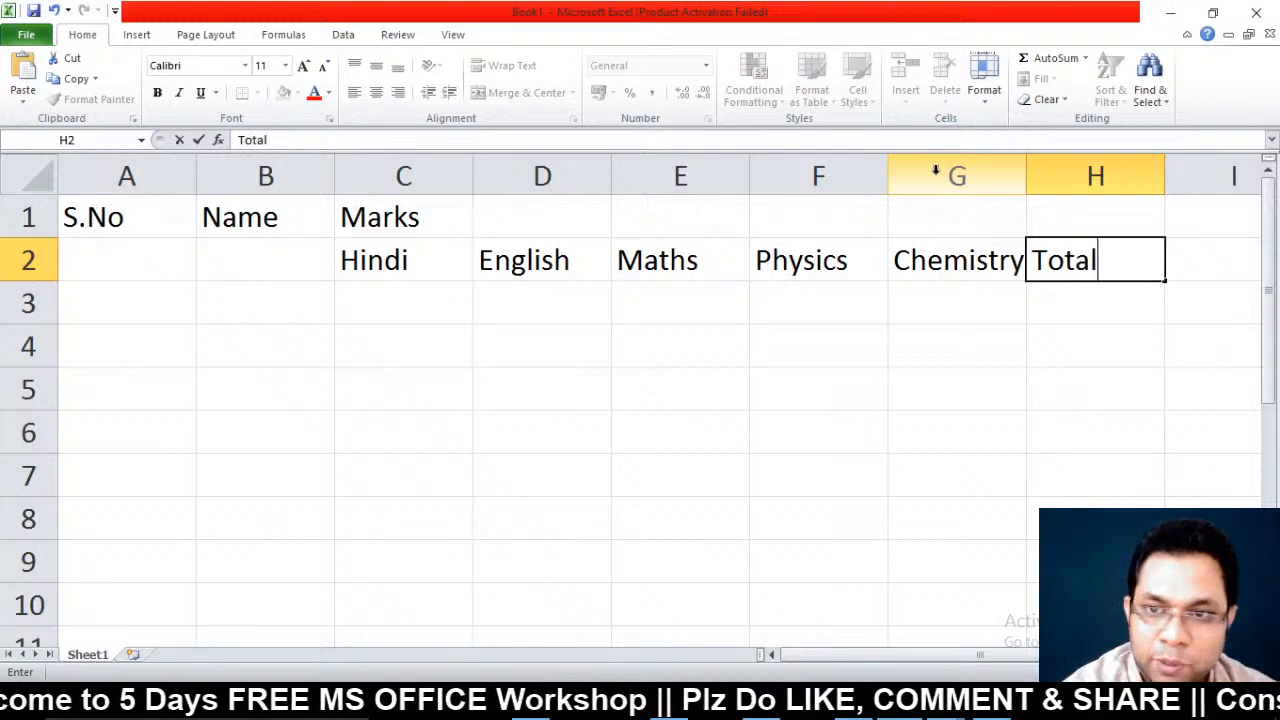
pyautogui.press('Return')
pyautogui.press('Up')
pyautogui.press('Right')
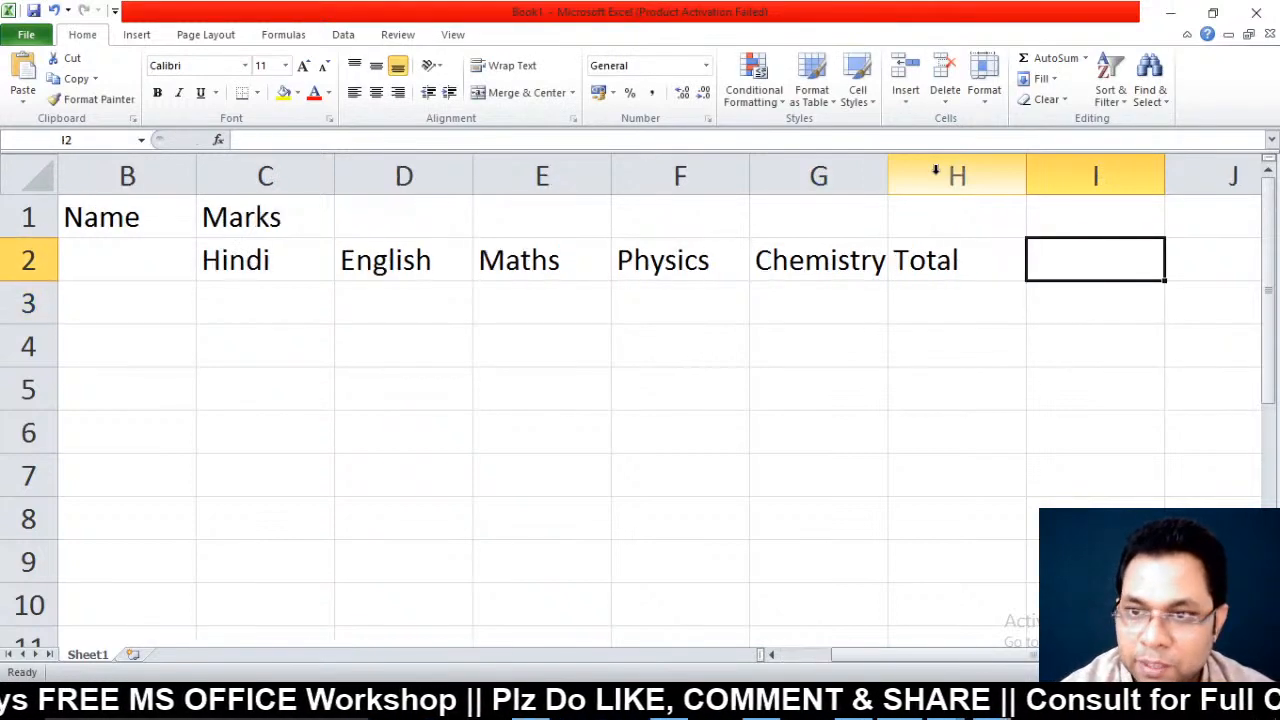
pyautogui.write('%age')
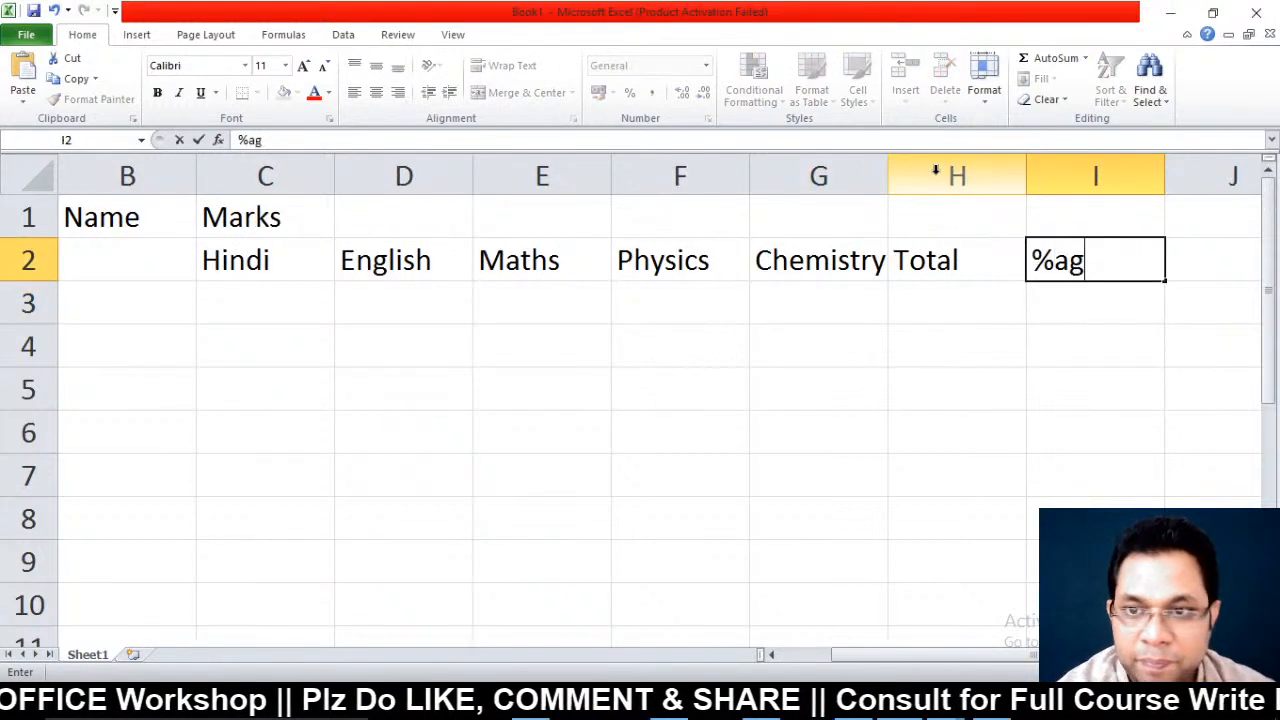
pyautogui.press('Return')
pyautogui.press('Left')
pyautogui.press('Left')
pyautogui.press('Left')
pyautogui.press('Left')
pyautogui.press('Left')
pyautogui.press('Left')
pyautogui.press('Left')
pyautogui.press('Left')
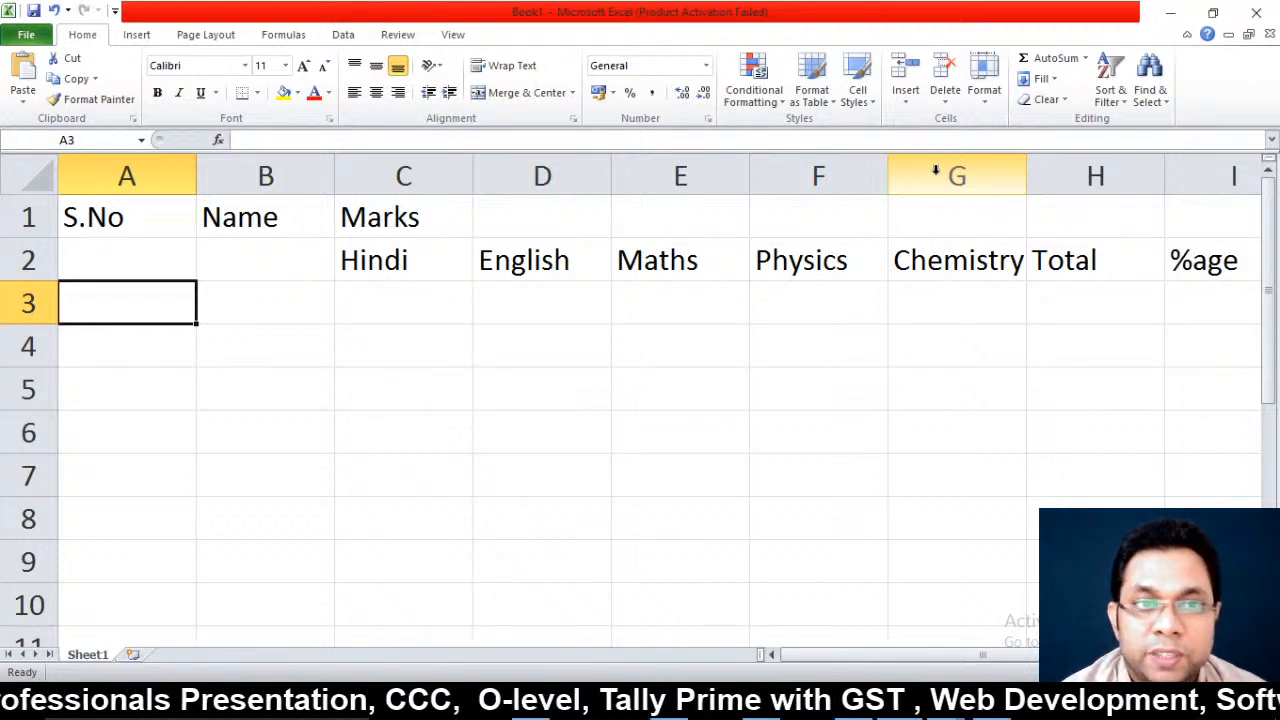
# Fill serial numbers 1 to 5 into A3:A7
pyautogui.write('1')
pyautogui.press('Return')
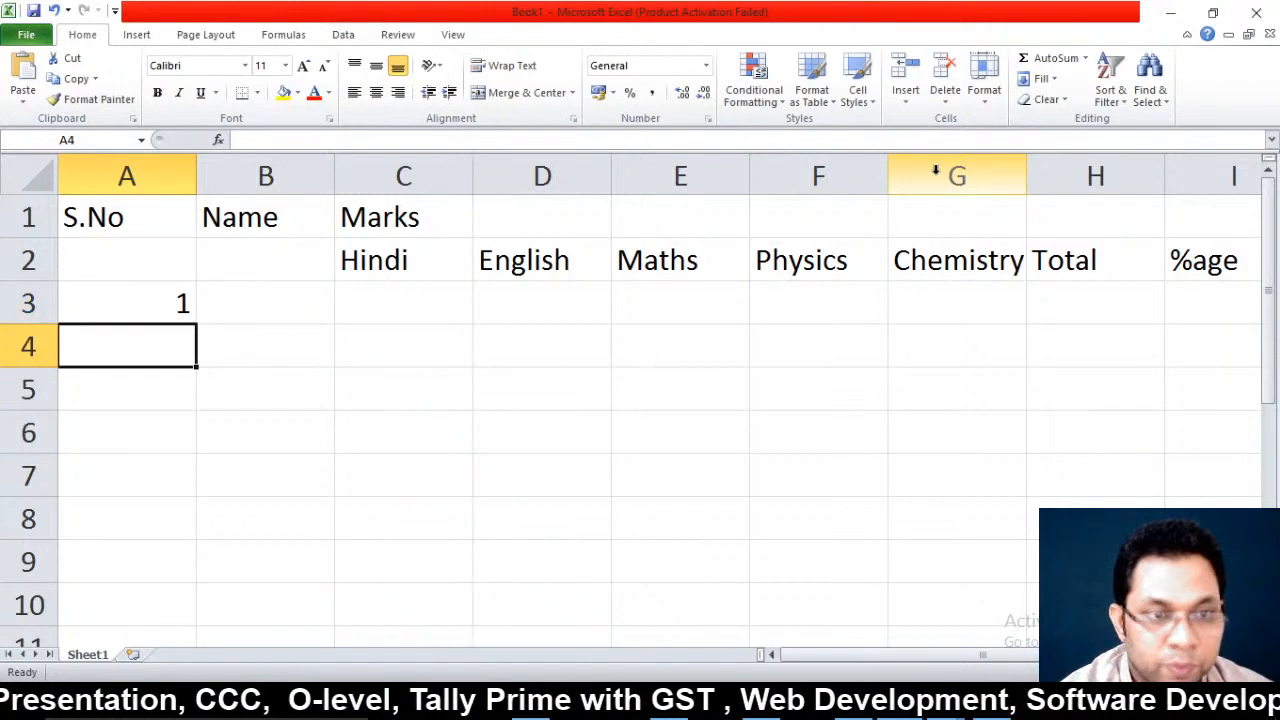
pyautogui.write('2')
pyautogui.press('Return')
pyautogui.write('3')
pyautogui.press('Return')
pyautogui.write('4')
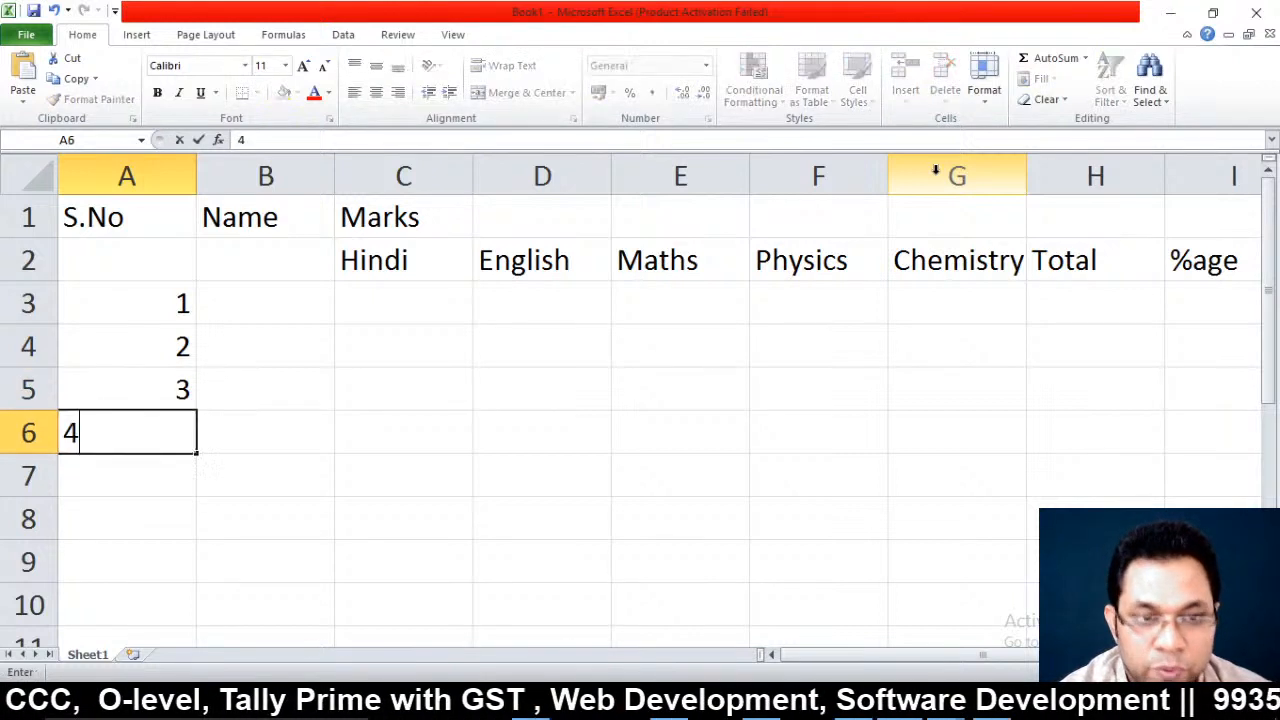
pyautogui.press('Return')
pyautogui.write('5')
pyautogui.press('Return')
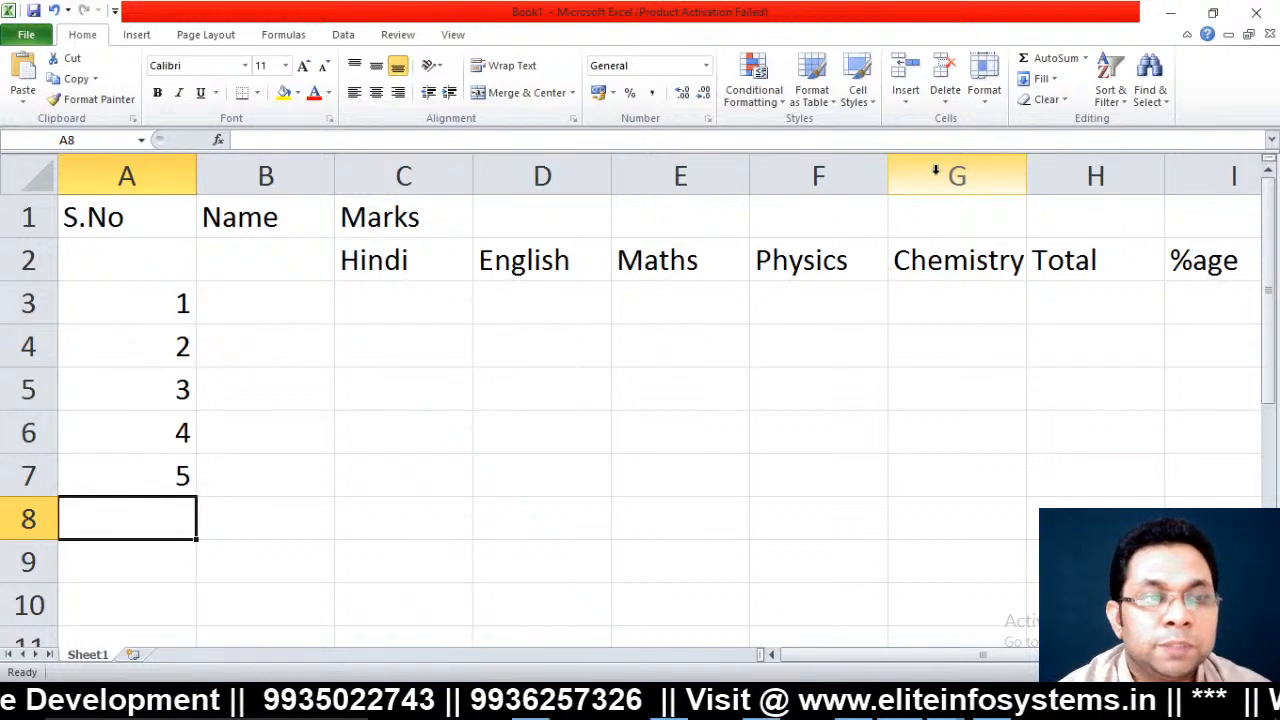
pyautogui.press('Up')
pyautogui.press('Up')
pyautogui.press('Up')
pyautogui.press('Up')
pyautogui.press('Up')
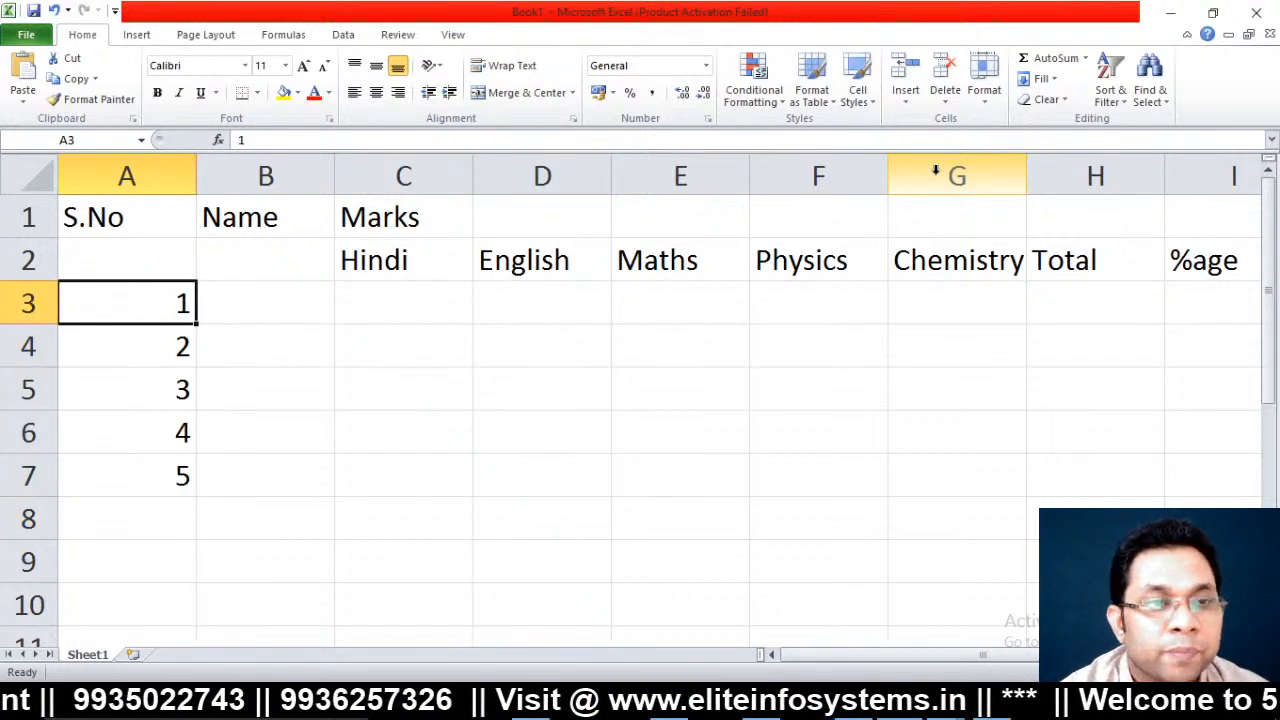
pyautogui.press('Up')
pyautogui.press('Up')
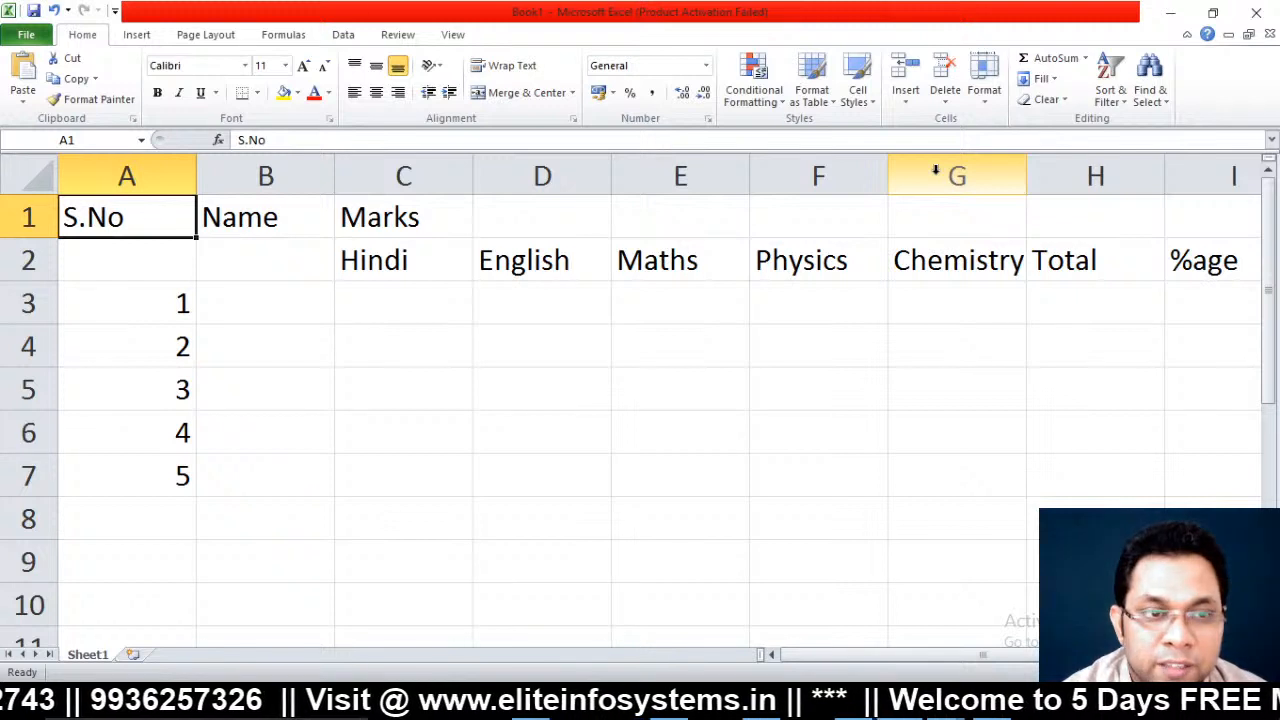
pyautogui.press('Right')
pyautogui.press('Right')
pyautogui.press('Right')
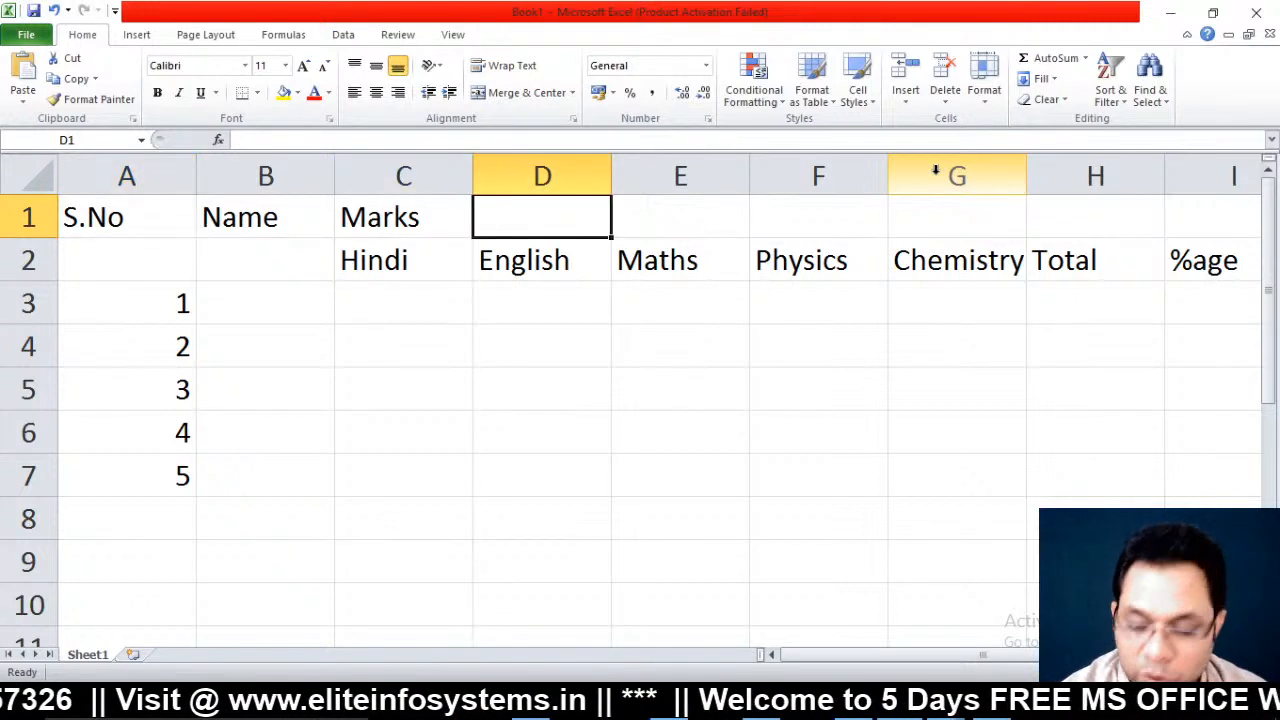
pyautogui.press('Down')
pyautogui.press('Down')
pyautogui.press('Left')
pyautogui.press('Left')
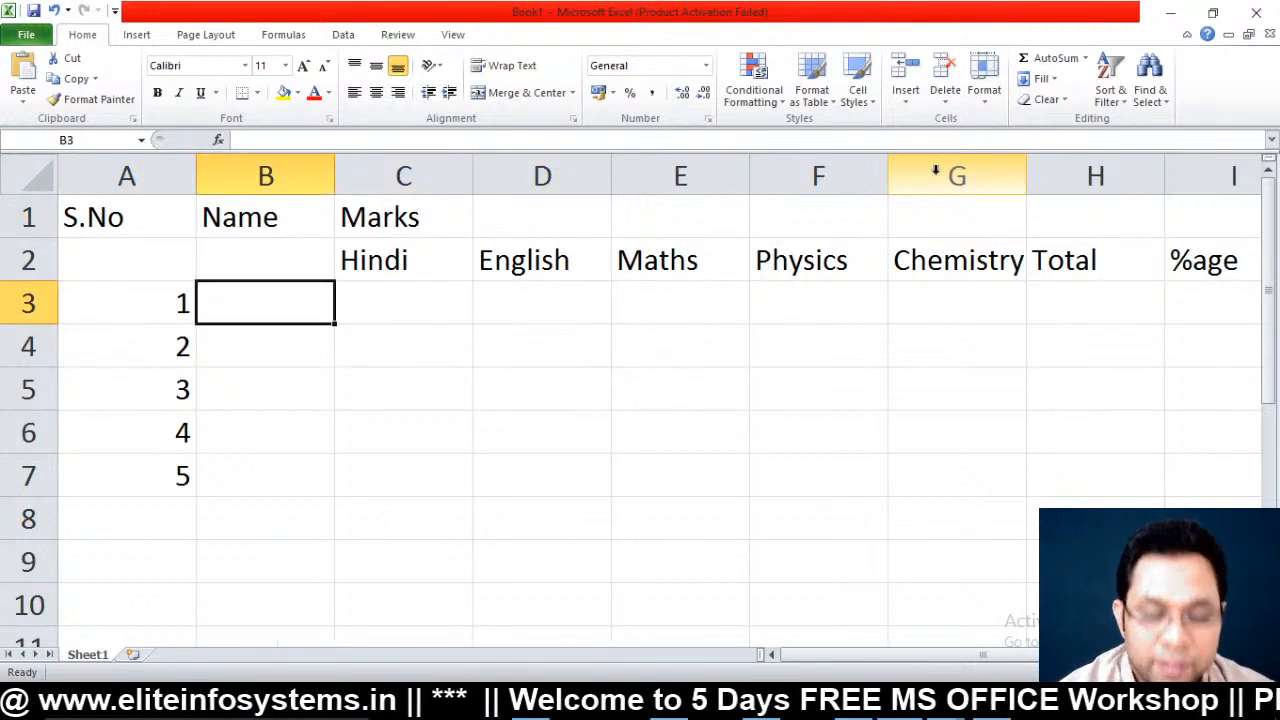
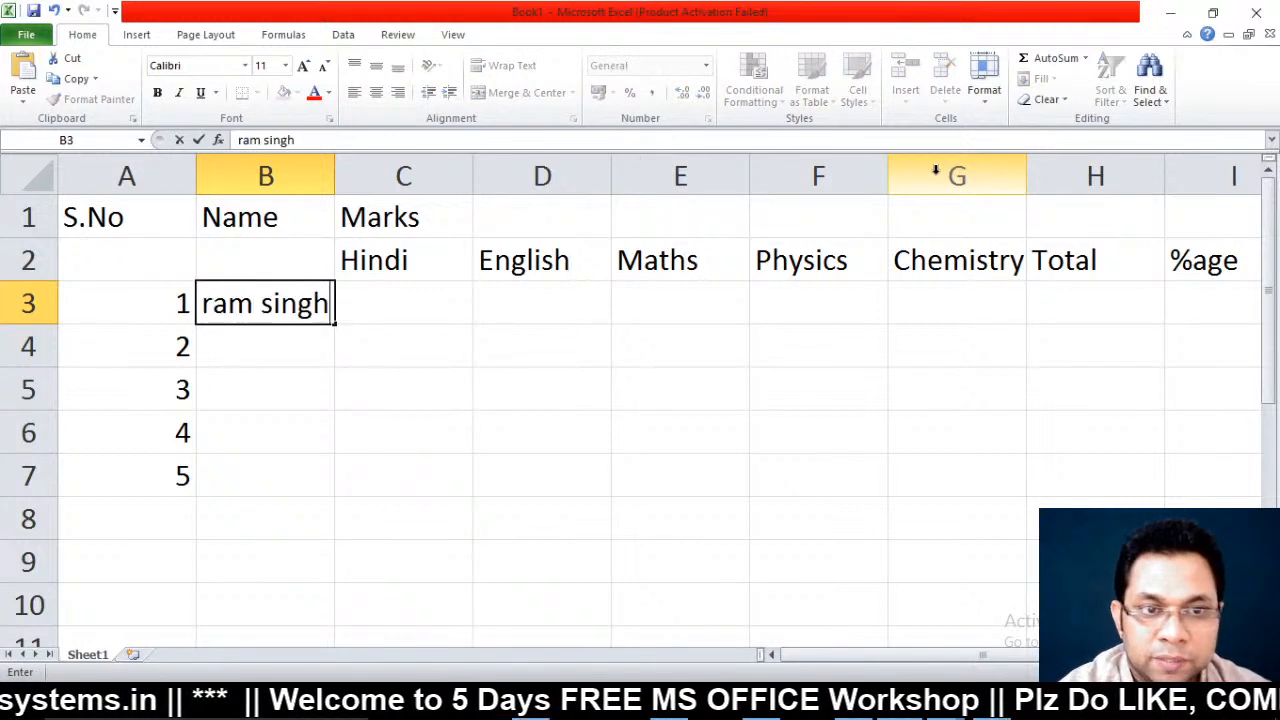
pyautogui.press('Return')
pyautogui.write('madan')
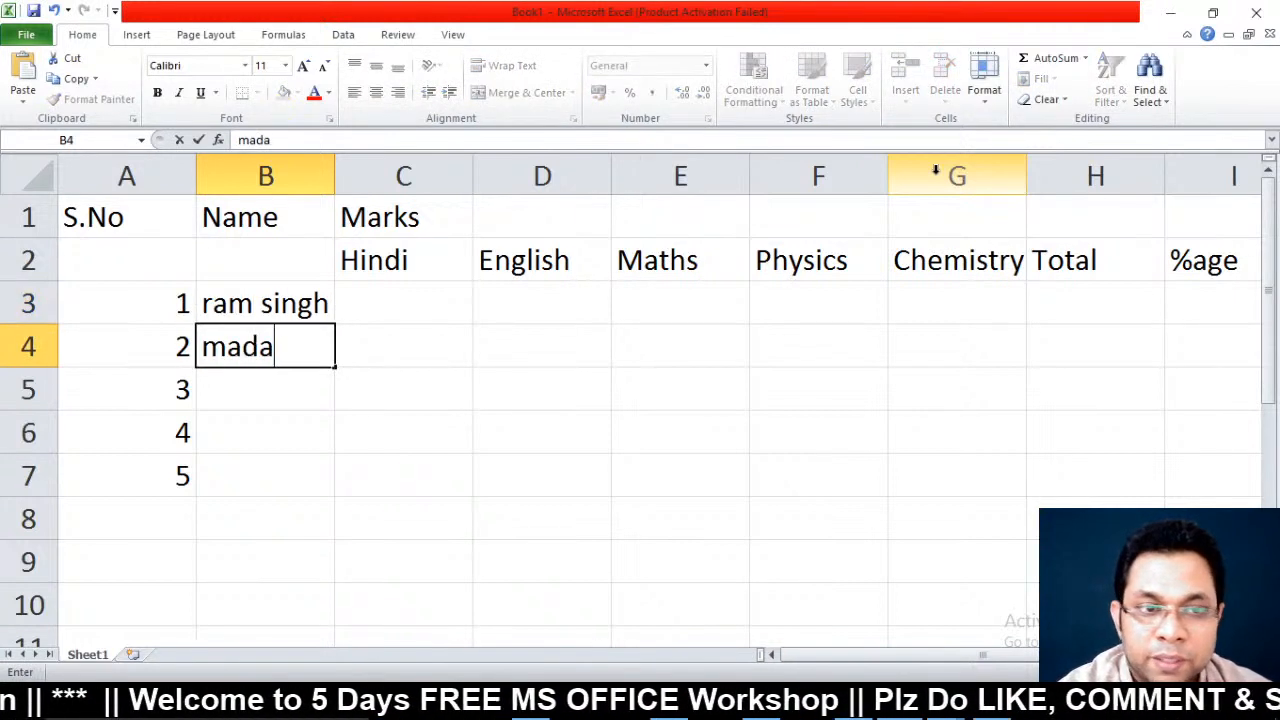
pyautogui.press('Return')
pyautogui.write('suresh')
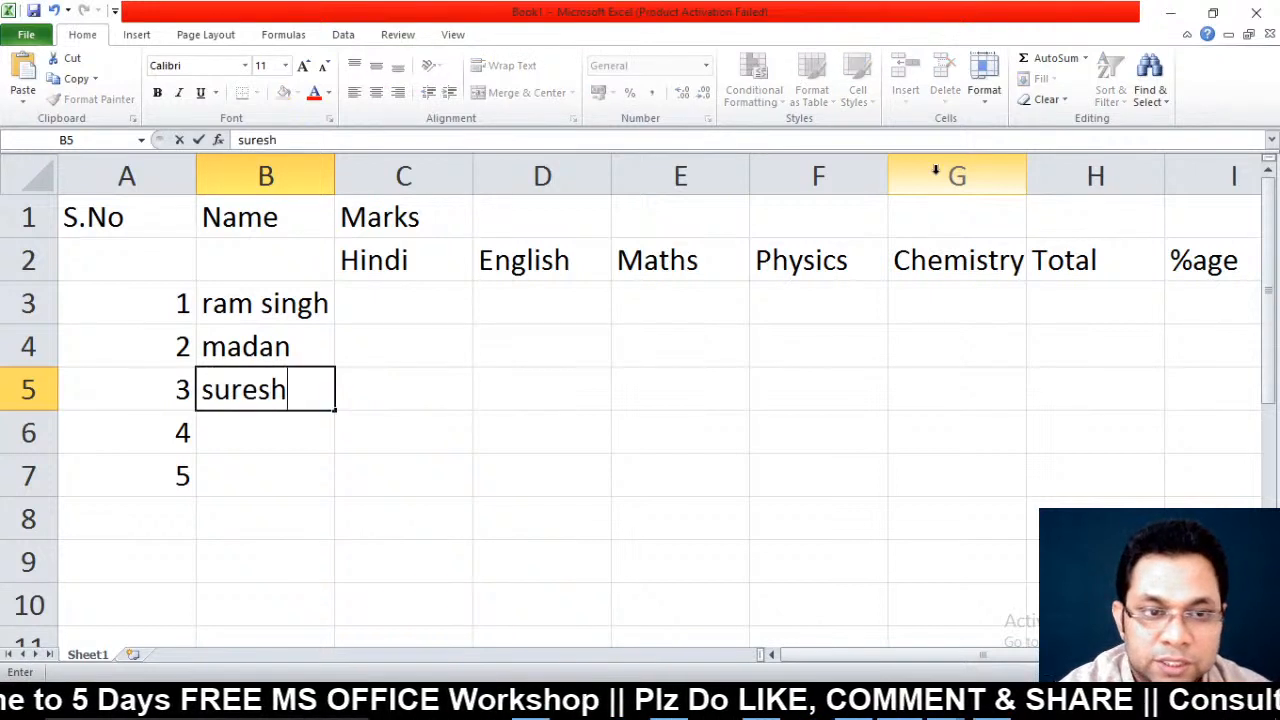
pyautogui.press('Return')
pyautogui.write('kamal')
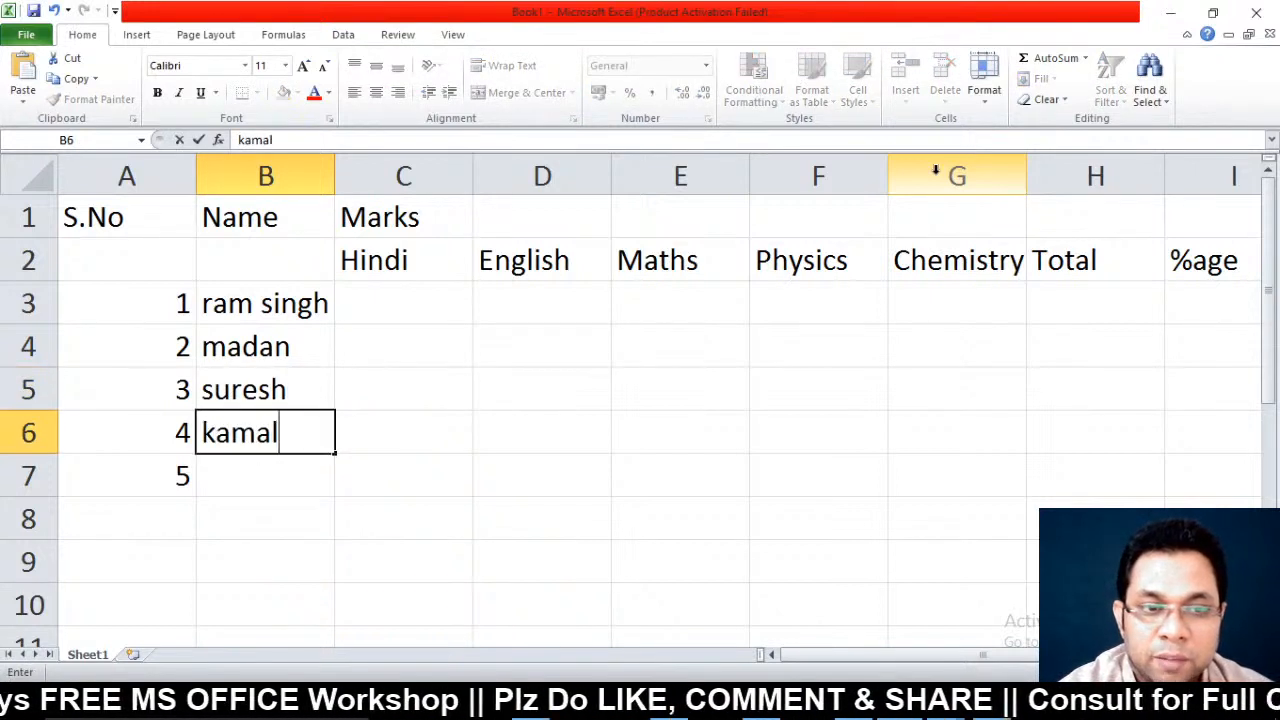
pyautogui.press('Return')
pyautogui.write('mohit')
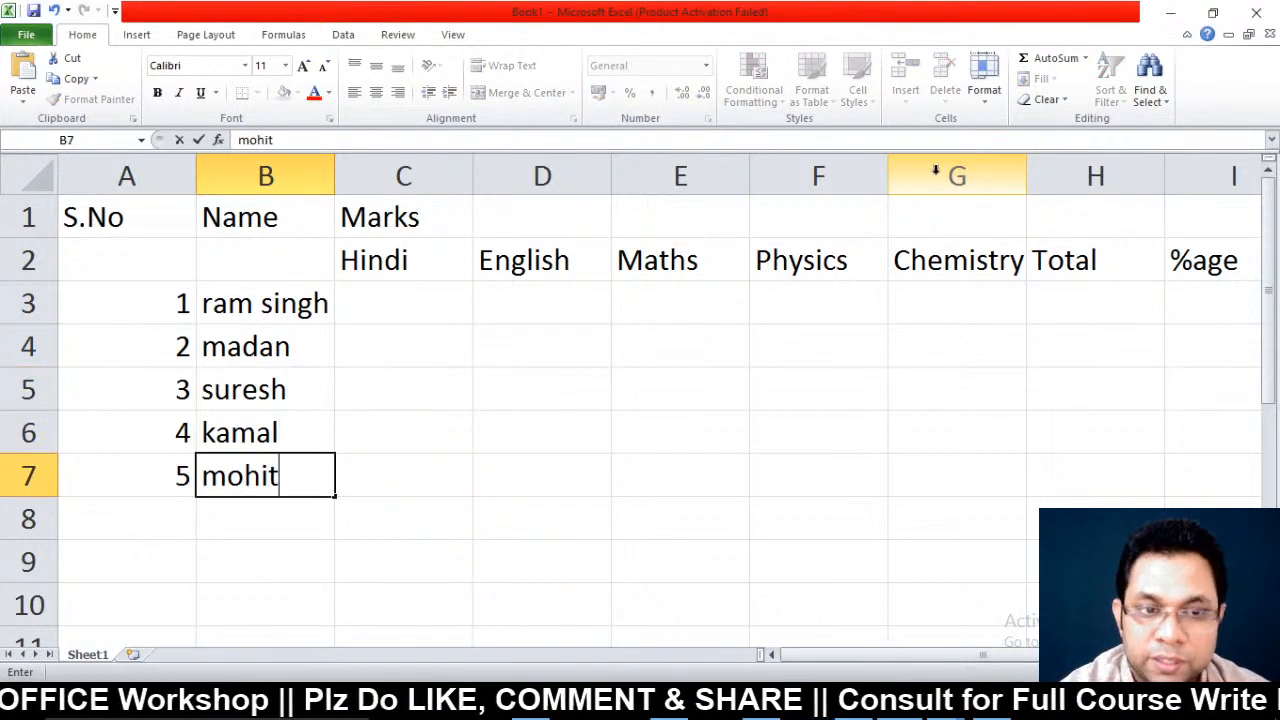
pyautogui.press('Return')
pyautogui.press('Up')
pyautogui.press('Up')
pyautogui.press('Up')
pyautogui.press('Up')
pyautogui.press('Up')
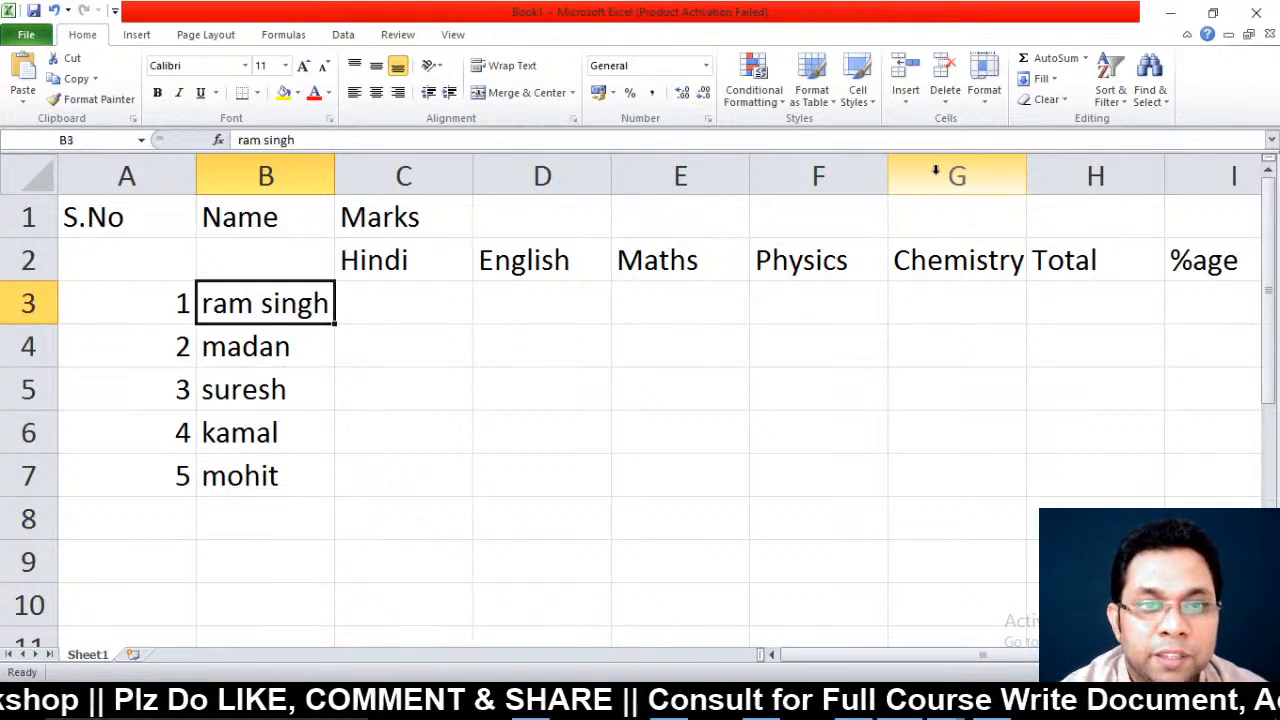
pyautogui.press('Right')
pyautogui.write('47')
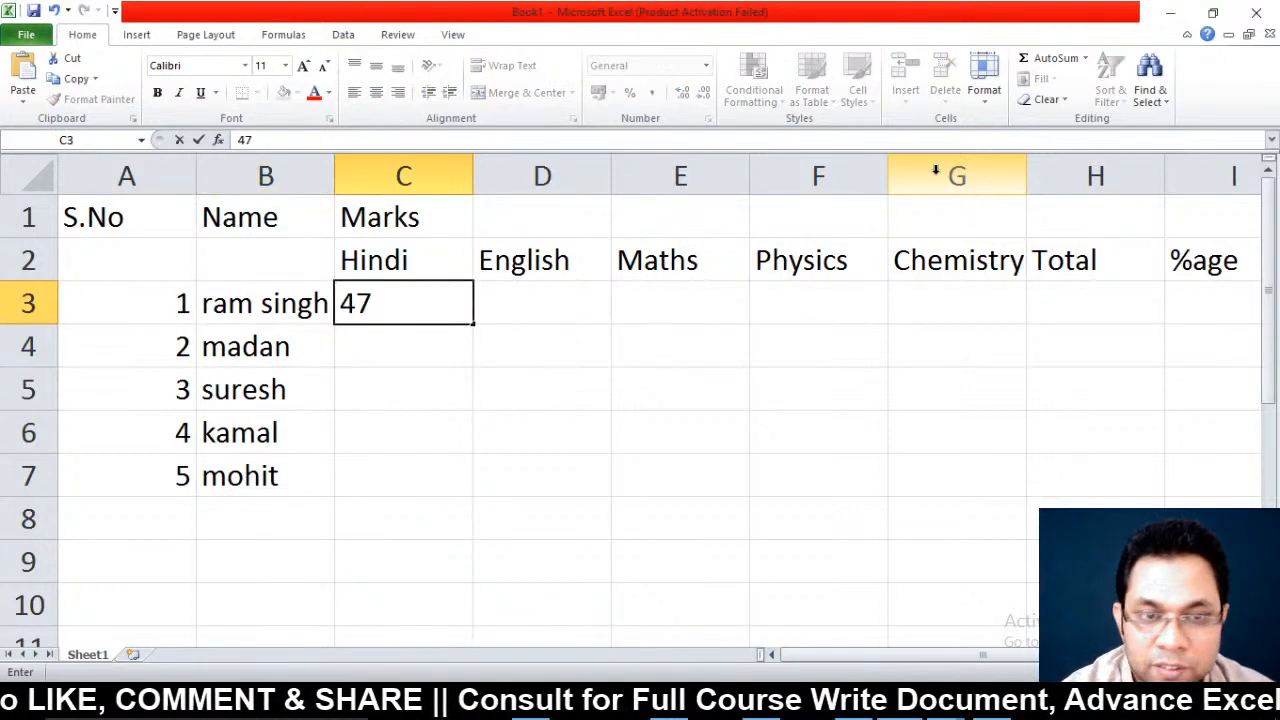
pyautogui.press('BackSpace')
pyautogui.press('BackSpace')
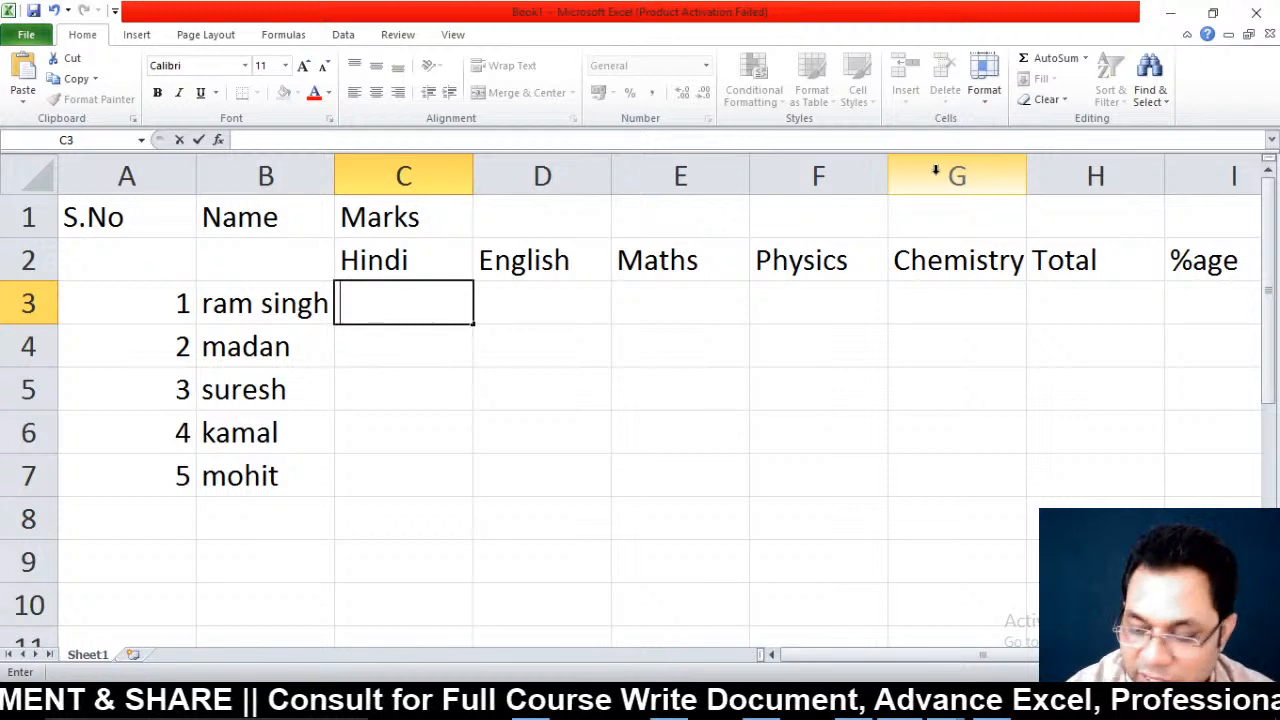
pyautogui.write('78')
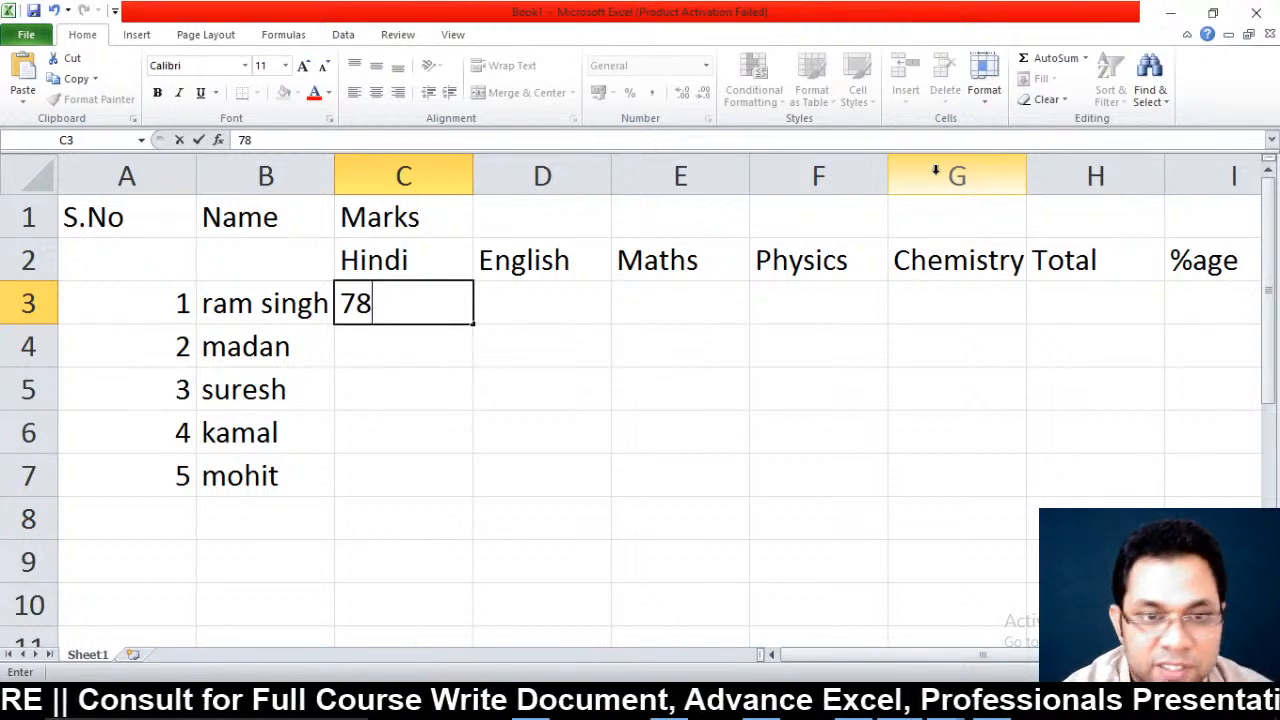
pyautogui.press('Tab')
pyautogui.write('87')
pyautogui.press('Tab')
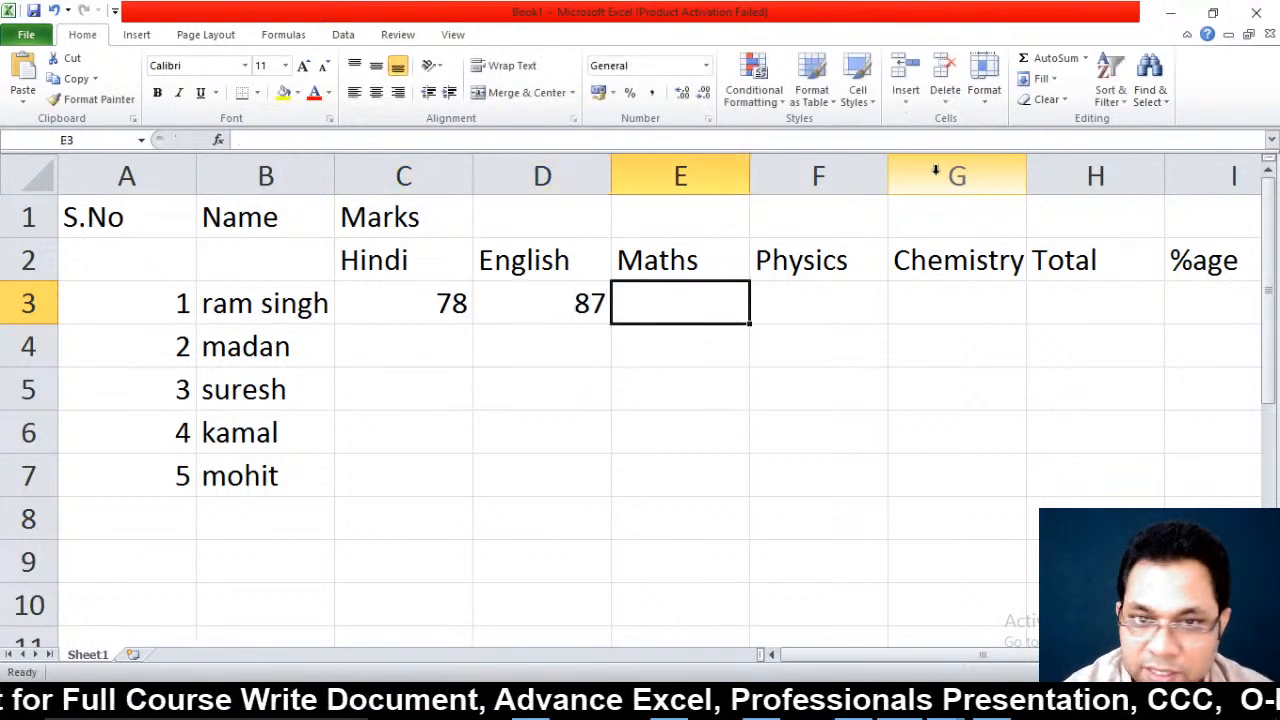
pyautogui.write('88')
pyautogui.press('Tab')
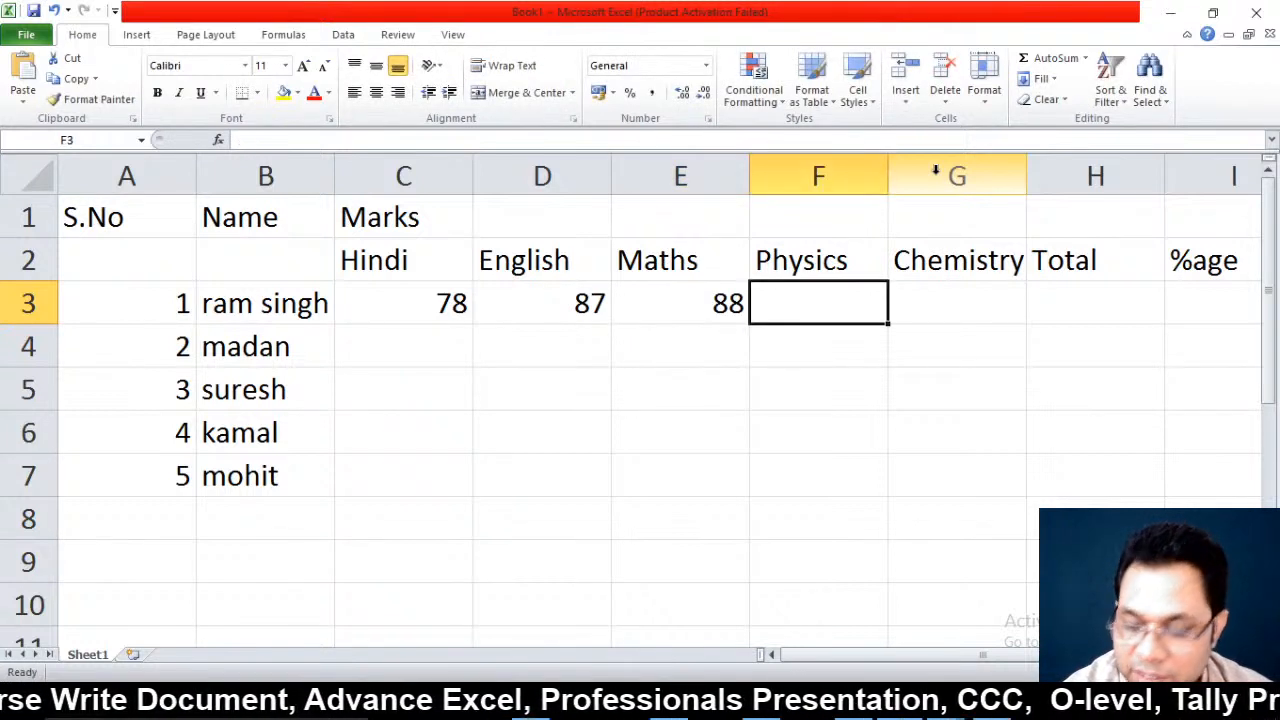
pyautogui.write('78')
pyautogui.press('Tab')
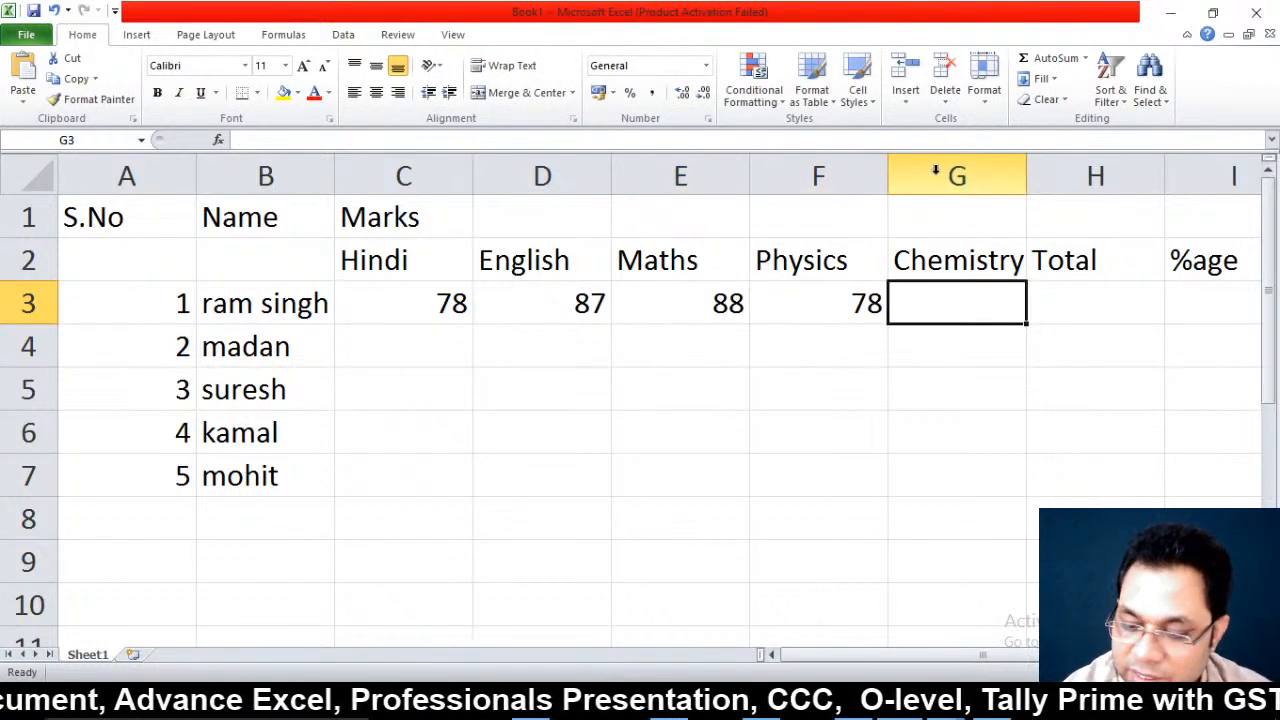
pyautogui.write('90')
pyautogui.press('Return')
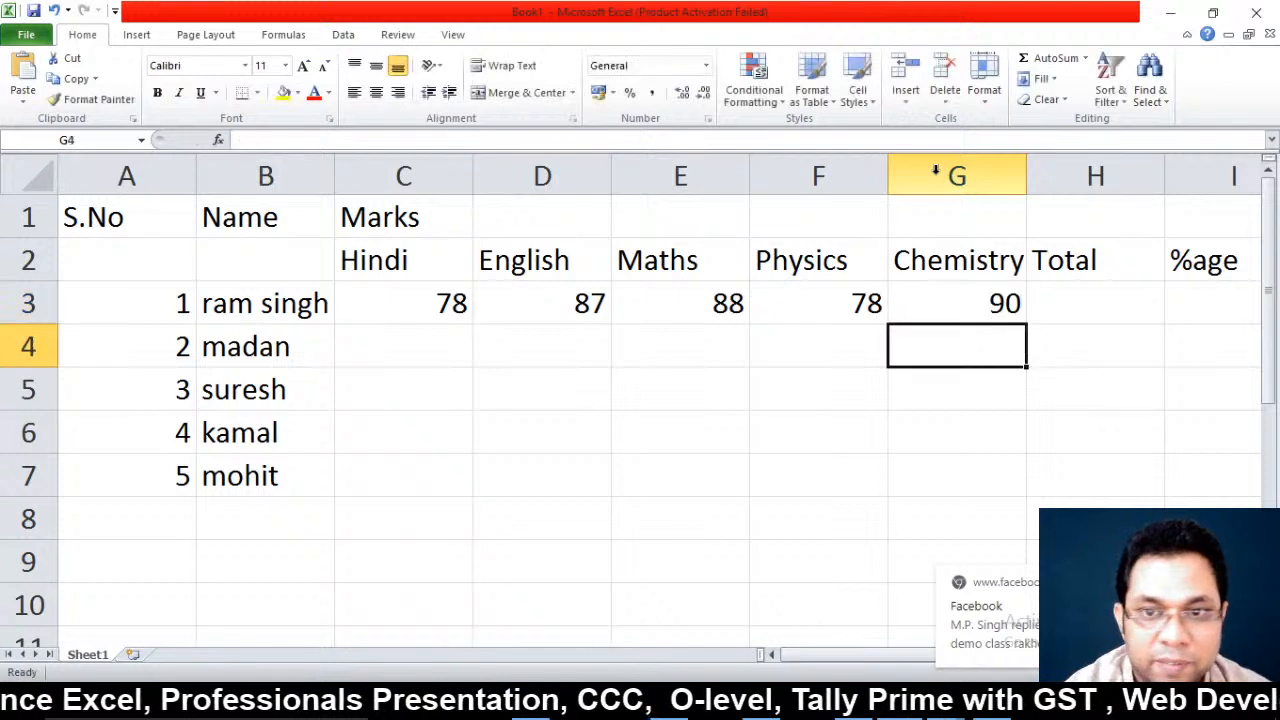
pyautogui.click(440, 298)
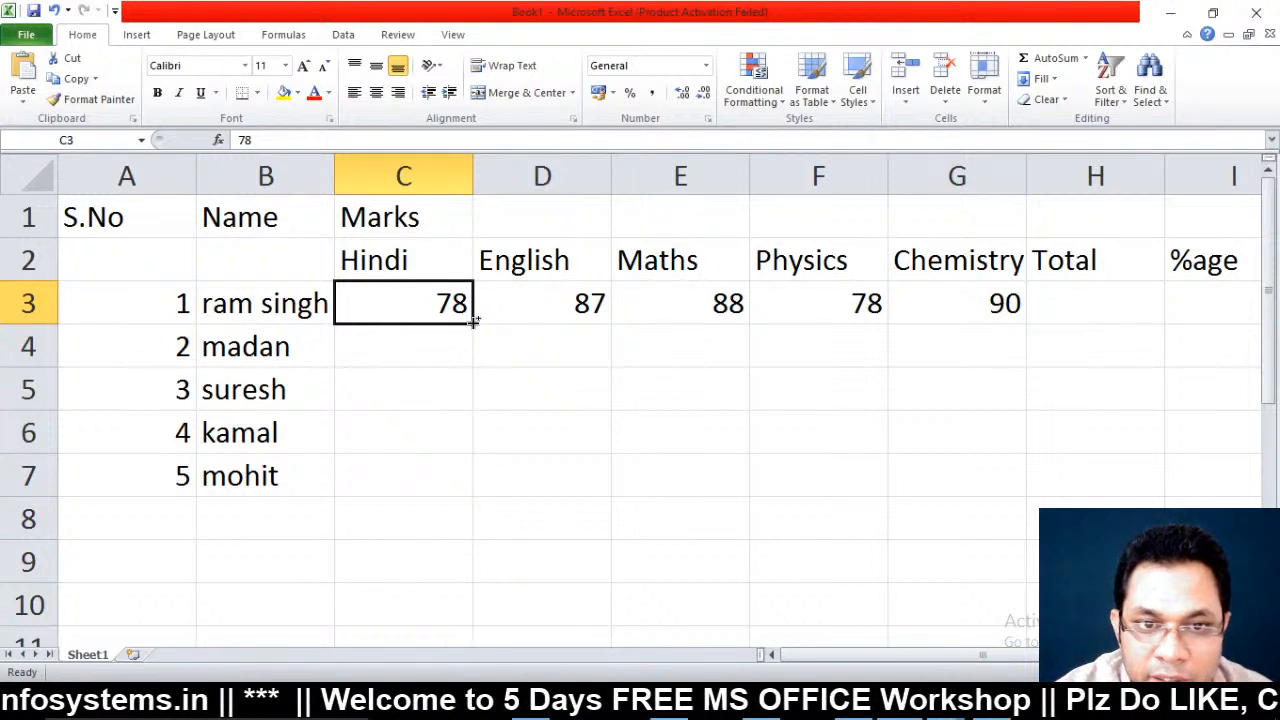
# Fill each subject's series down to row 7: Hindi 79-82, English 88-91, Maths 89-92, Physics 79-82, Chemistry 91-94
pyautogui.moveTo(473, 321); pyautogui.dragTo(472, 321)
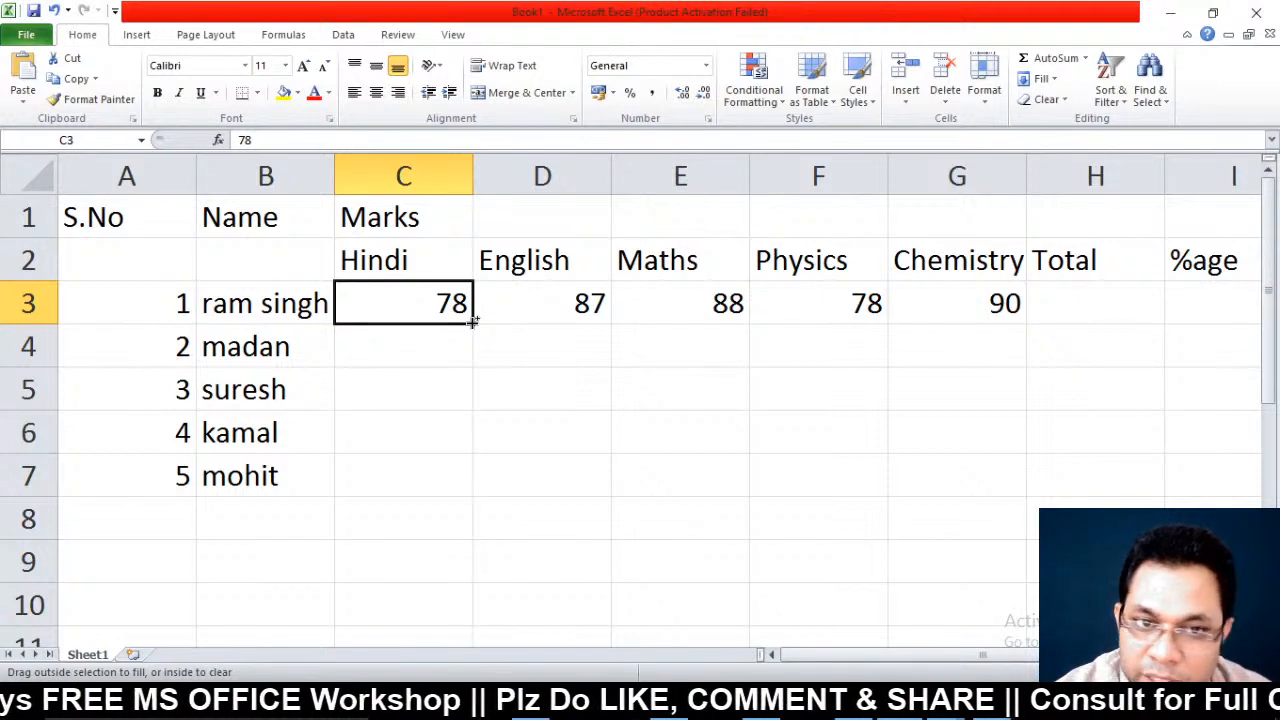
pyautogui.moveTo(472, 321); pyautogui.dragTo(466, 488)
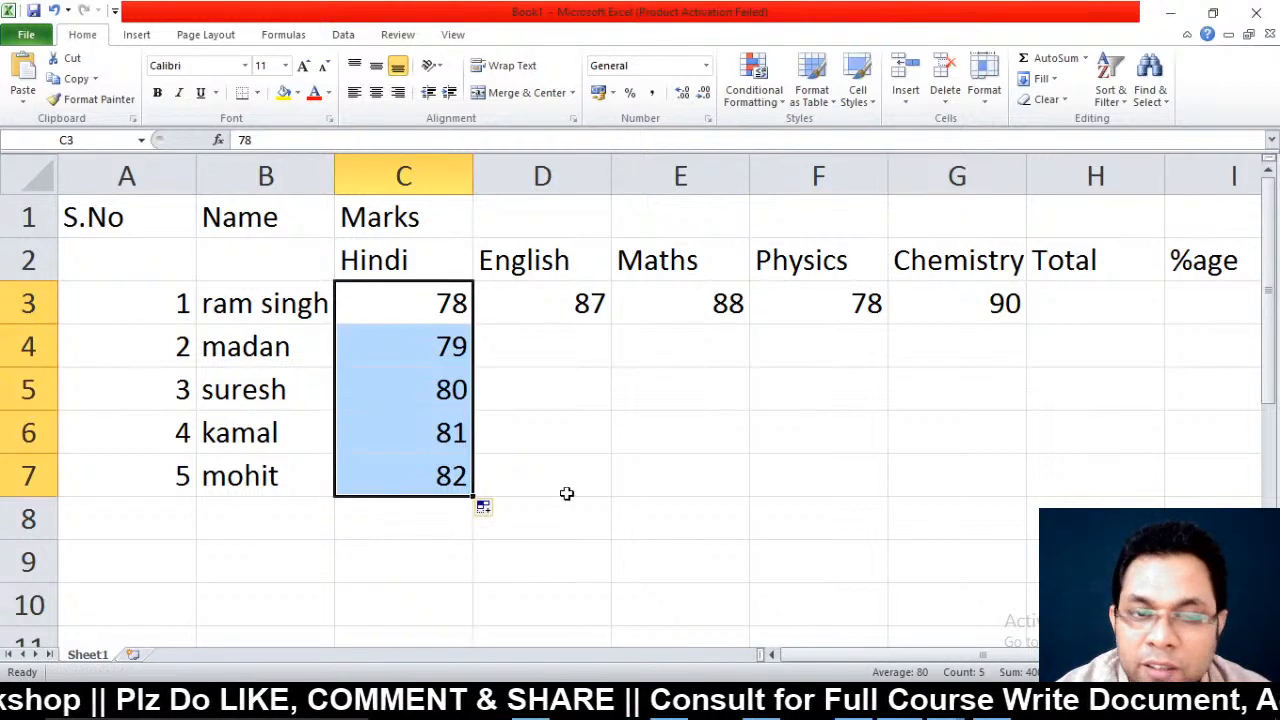
pyautogui.click(563, 304)
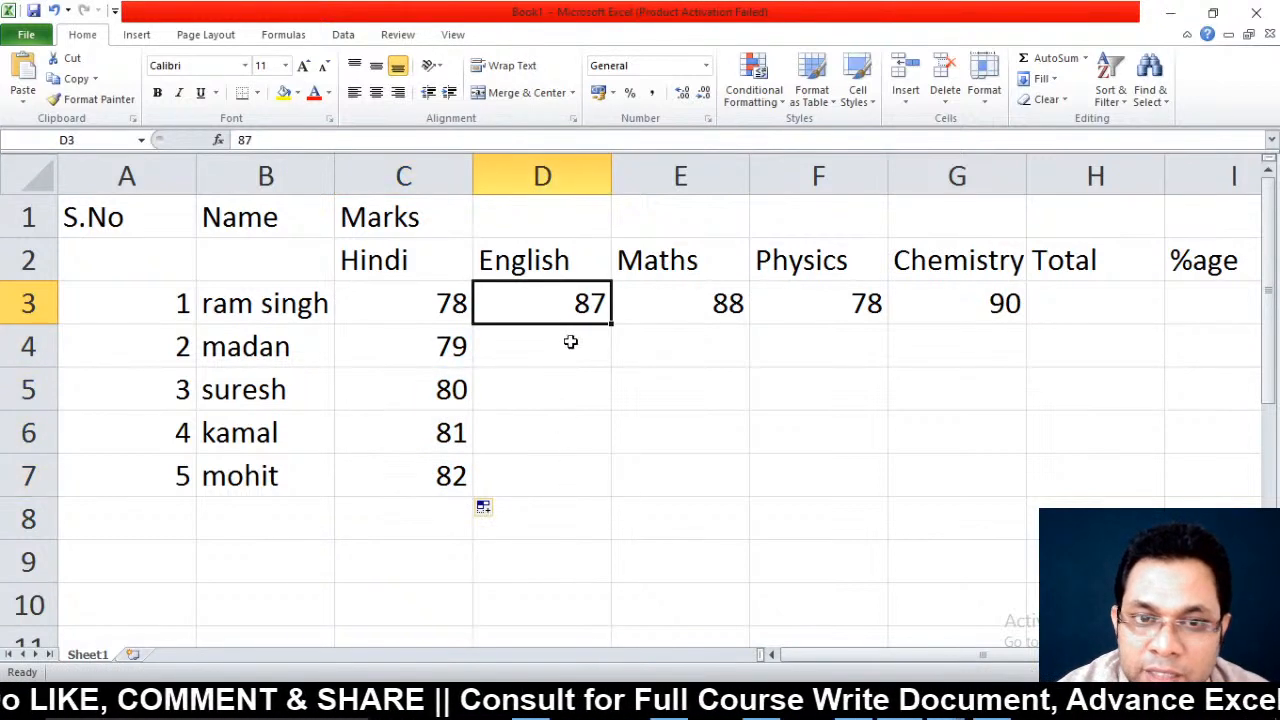
pyautogui.moveTo(611, 323); pyautogui.dragTo(610, 490)
pyautogui.click(709, 299)
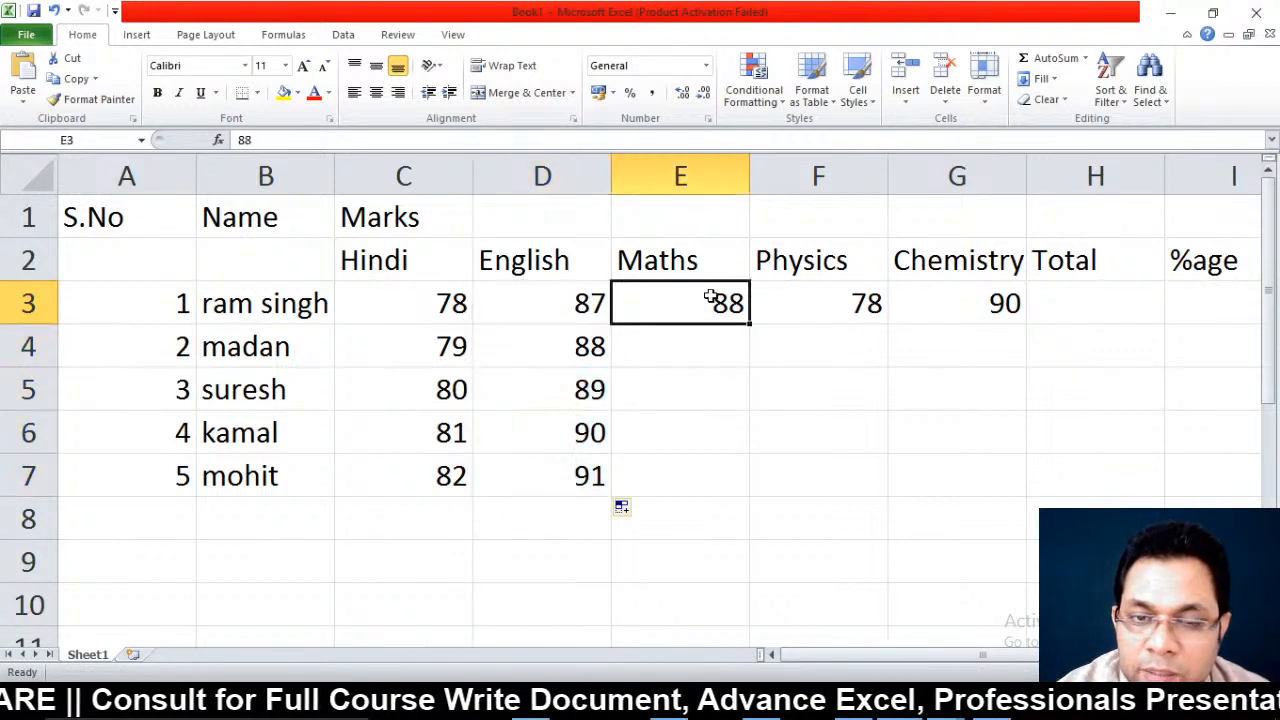
pyautogui.moveTo(749, 323); pyautogui.dragTo(760, 463)
pyautogui.click(830, 308)
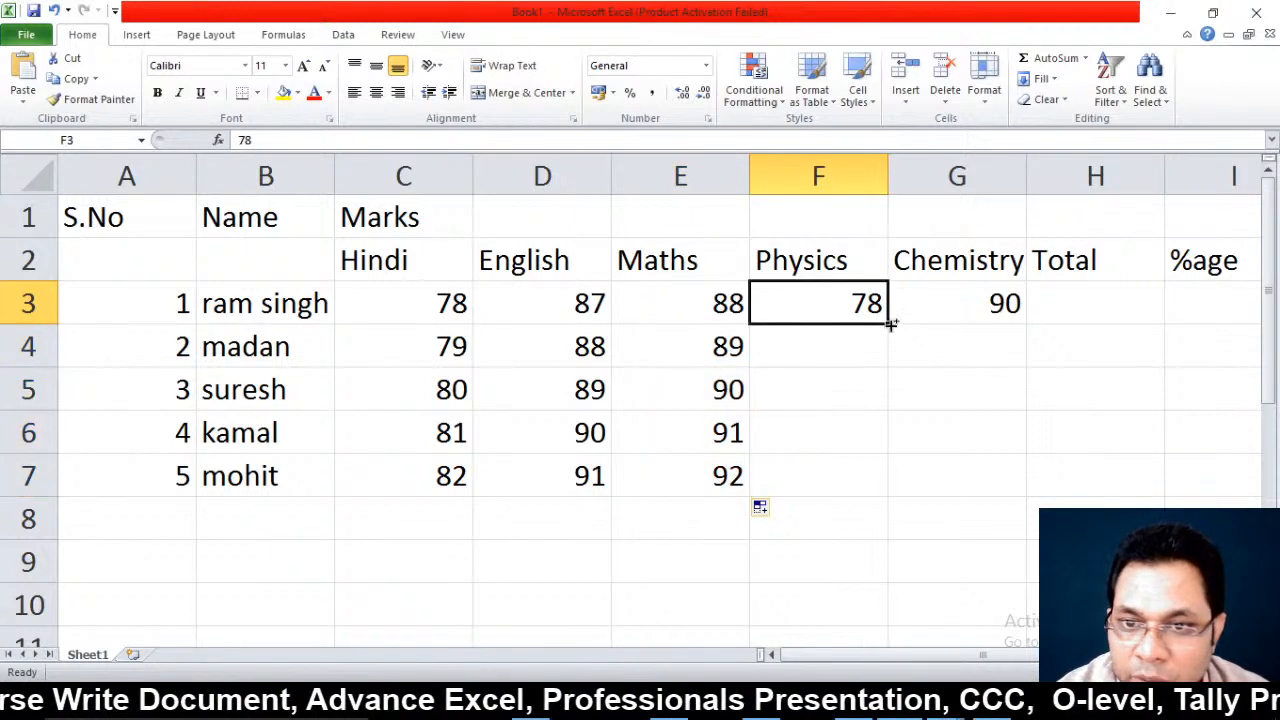
pyautogui.moveTo(894, 322); pyautogui.dragTo(864, 493)
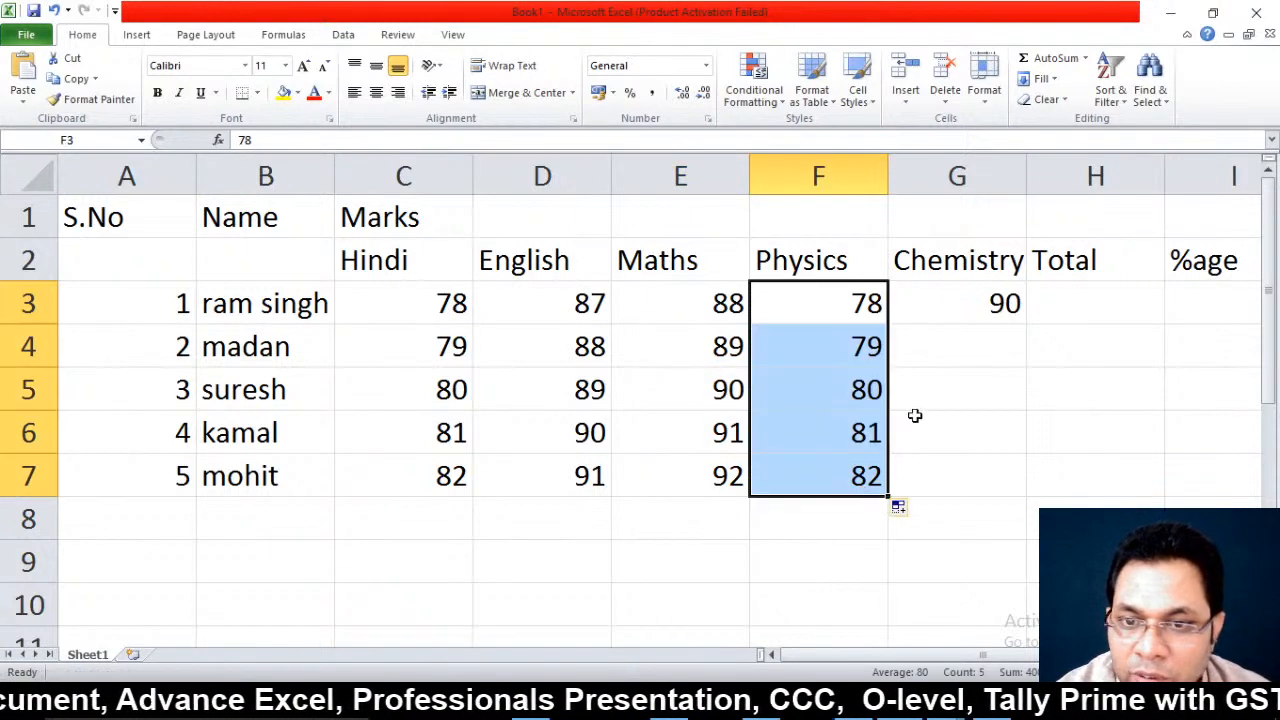
pyautogui.click(977, 310)
pyautogui.moveTo(1027, 320); pyautogui.dragTo(1003, 487)
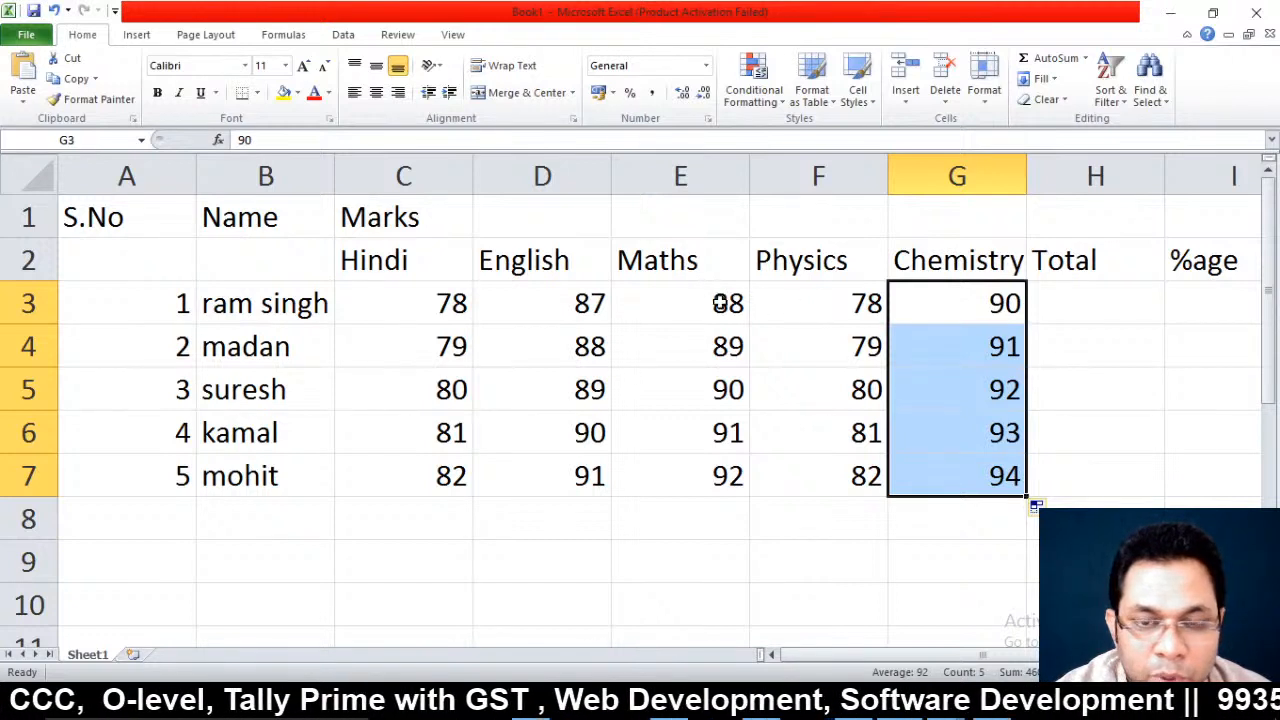
pyautogui.click(720, 304)
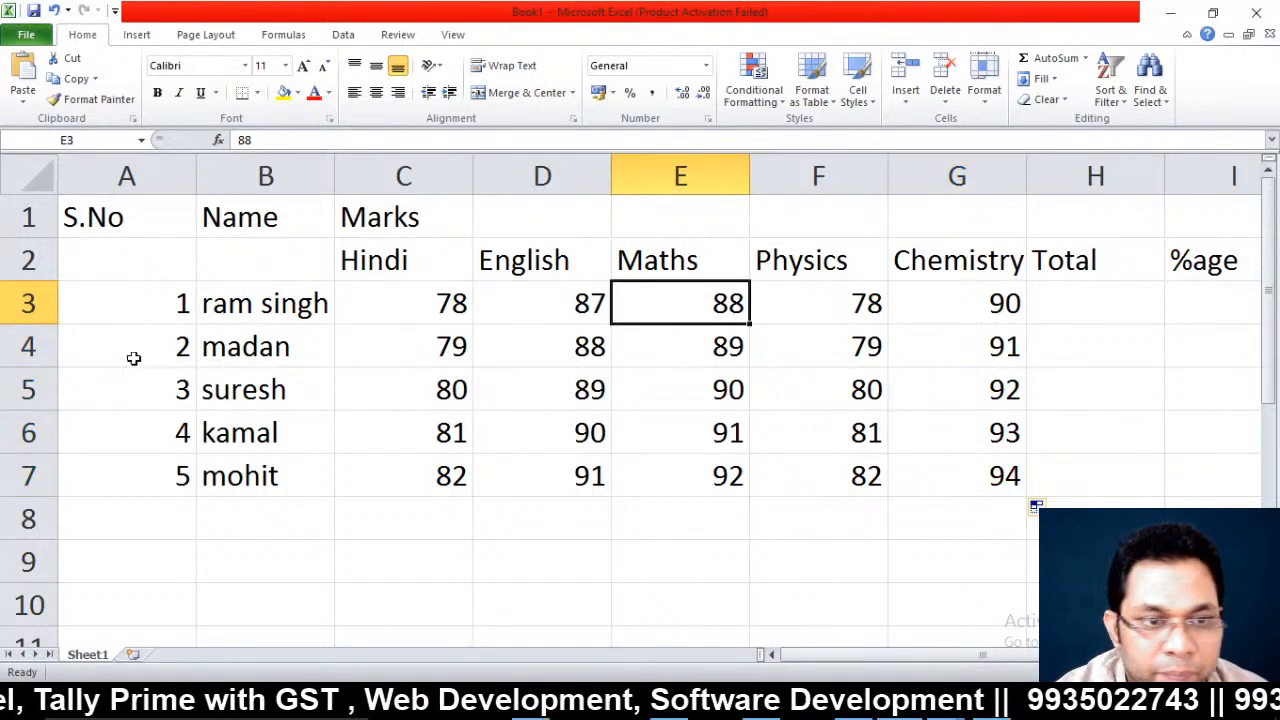
pyautogui.moveTo(134, 357); pyautogui.dragTo(163, 471)
pyautogui.press('Delete')
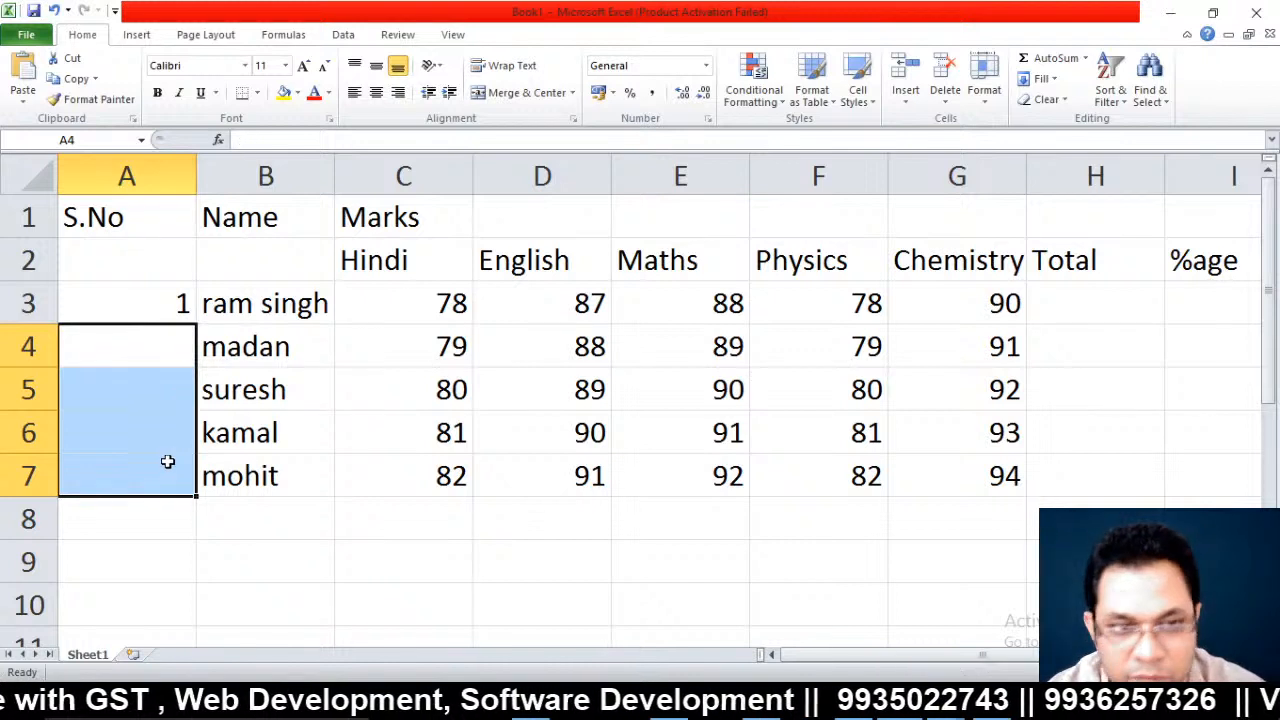
pyautogui.click(153, 313)
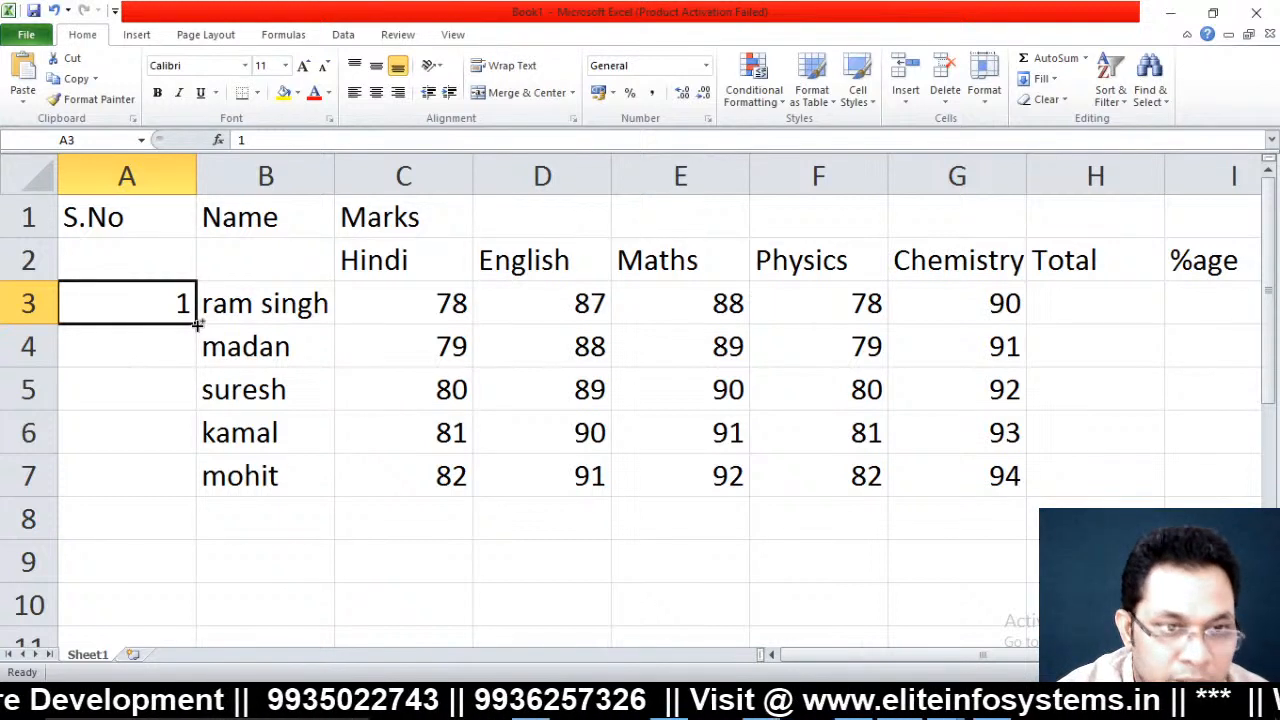
pyautogui.moveTo(198, 323); pyautogui.dragTo(201, 490)
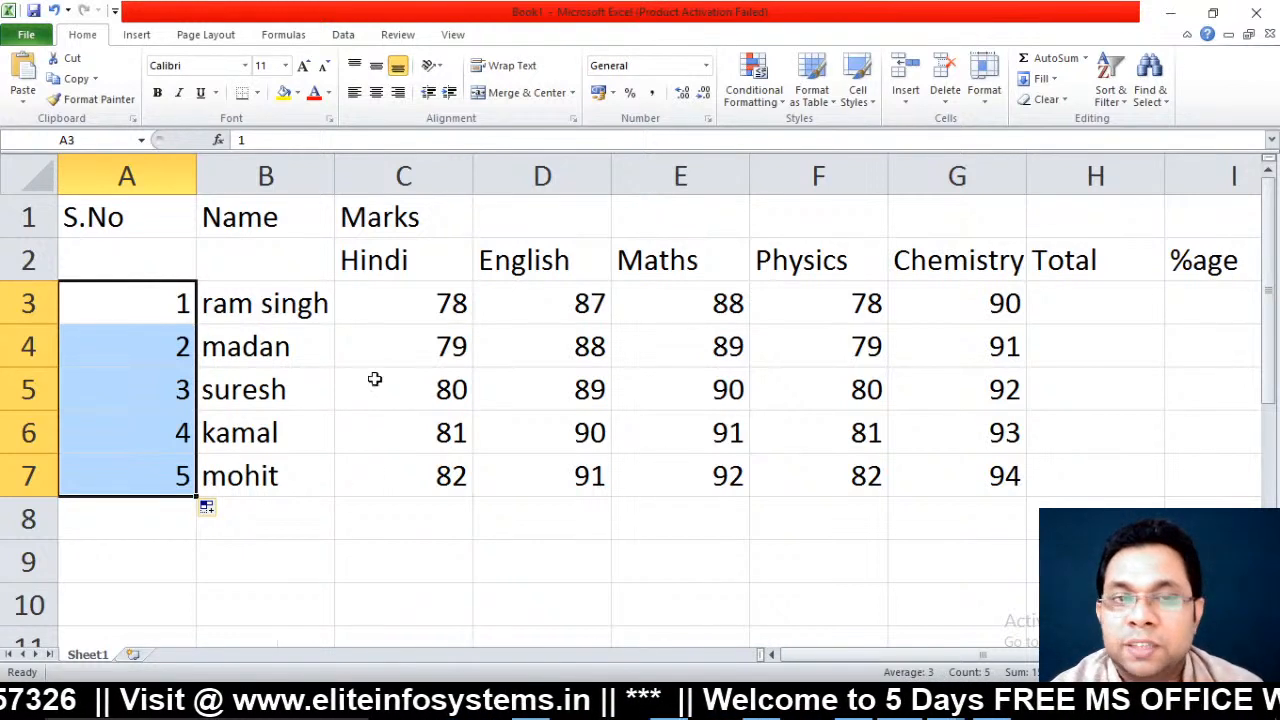
pyautogui.click(1052, 306)
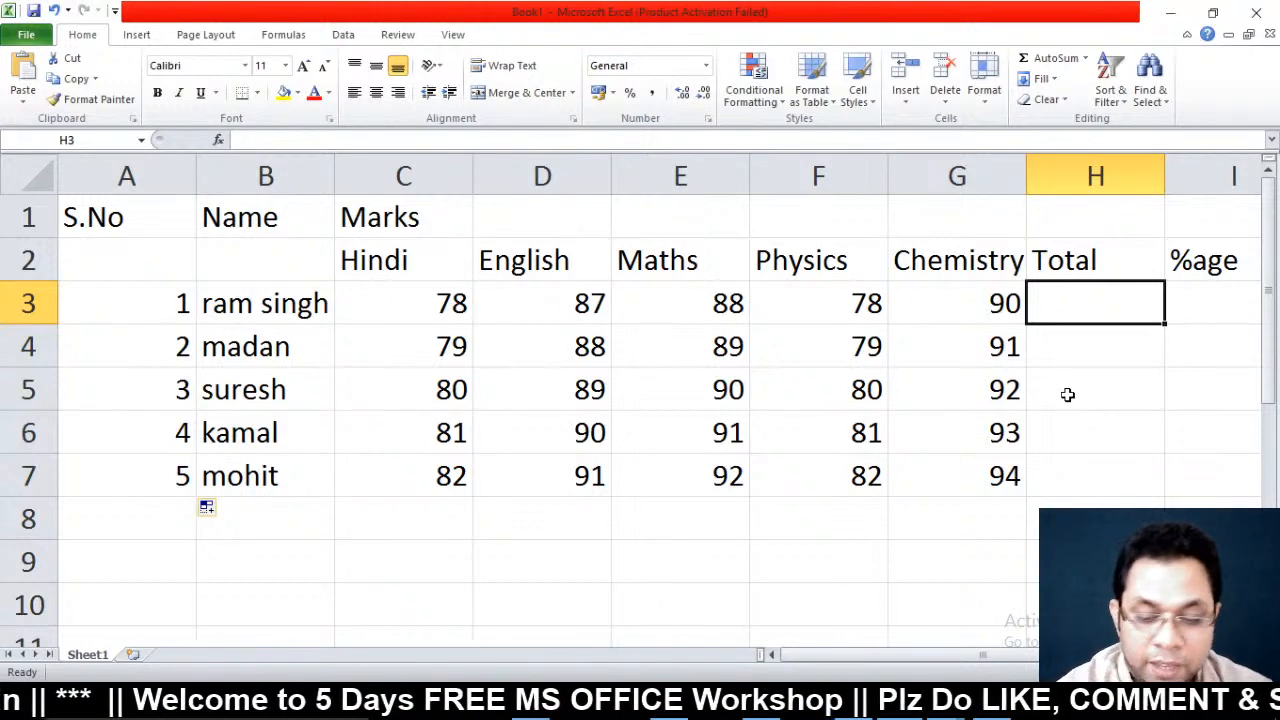
pyautogui.write('=')
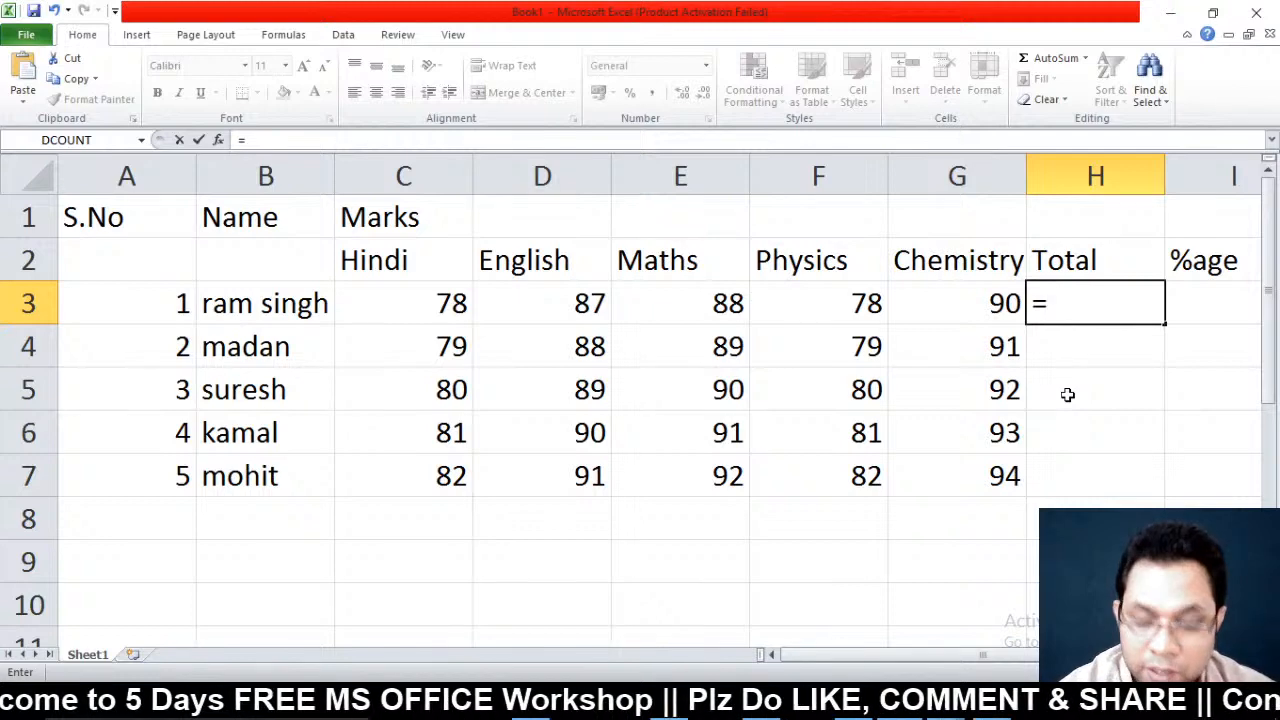
pyautogui.write('sum')
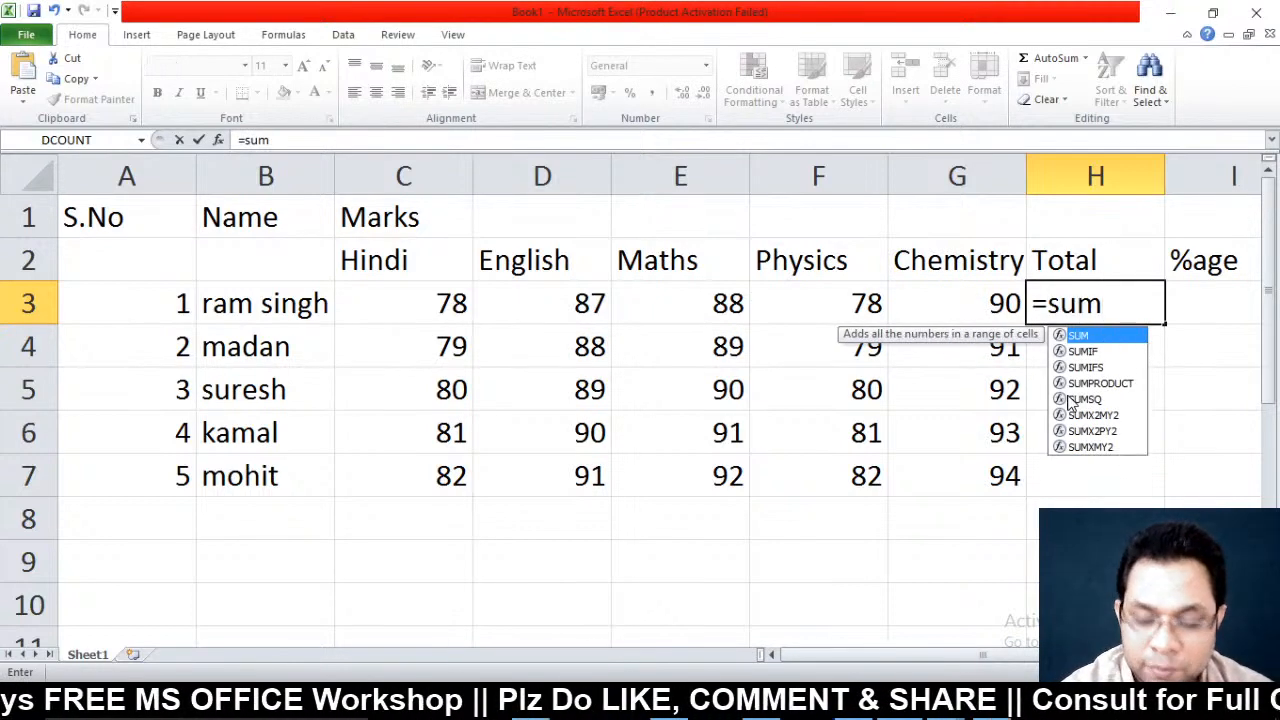
pyautogui.write('(')
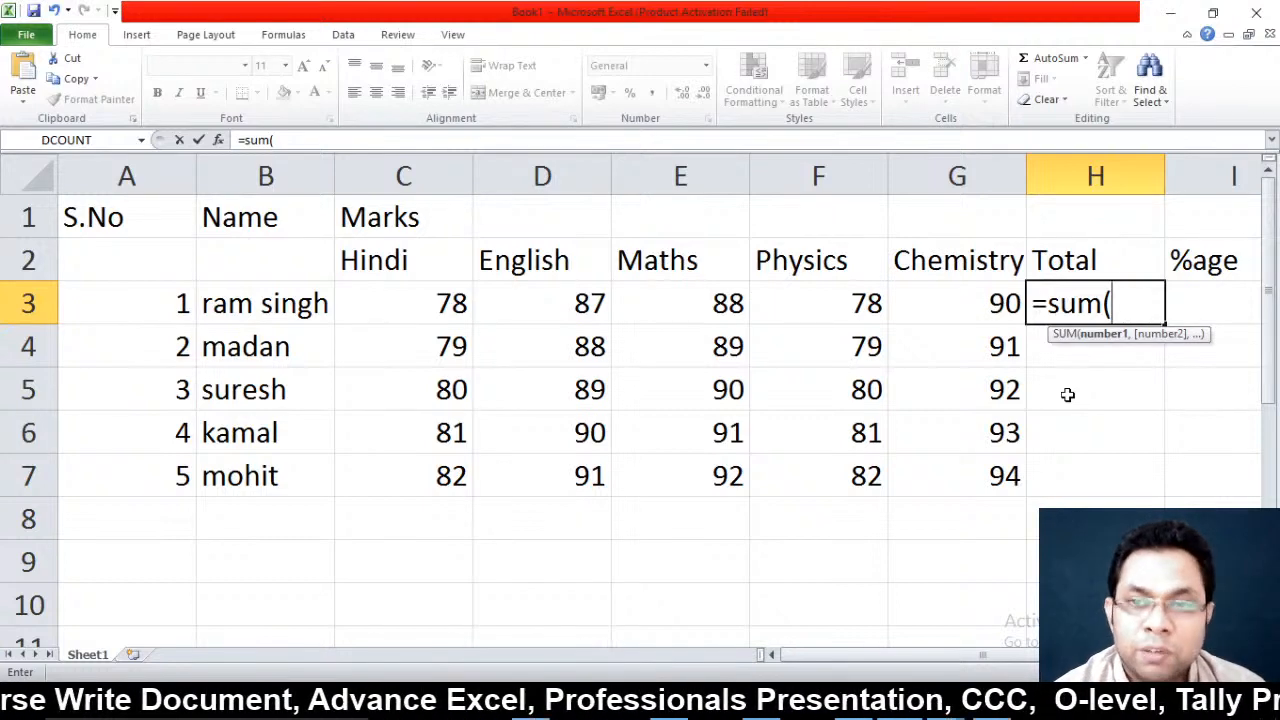
pyautogui.write('c3')
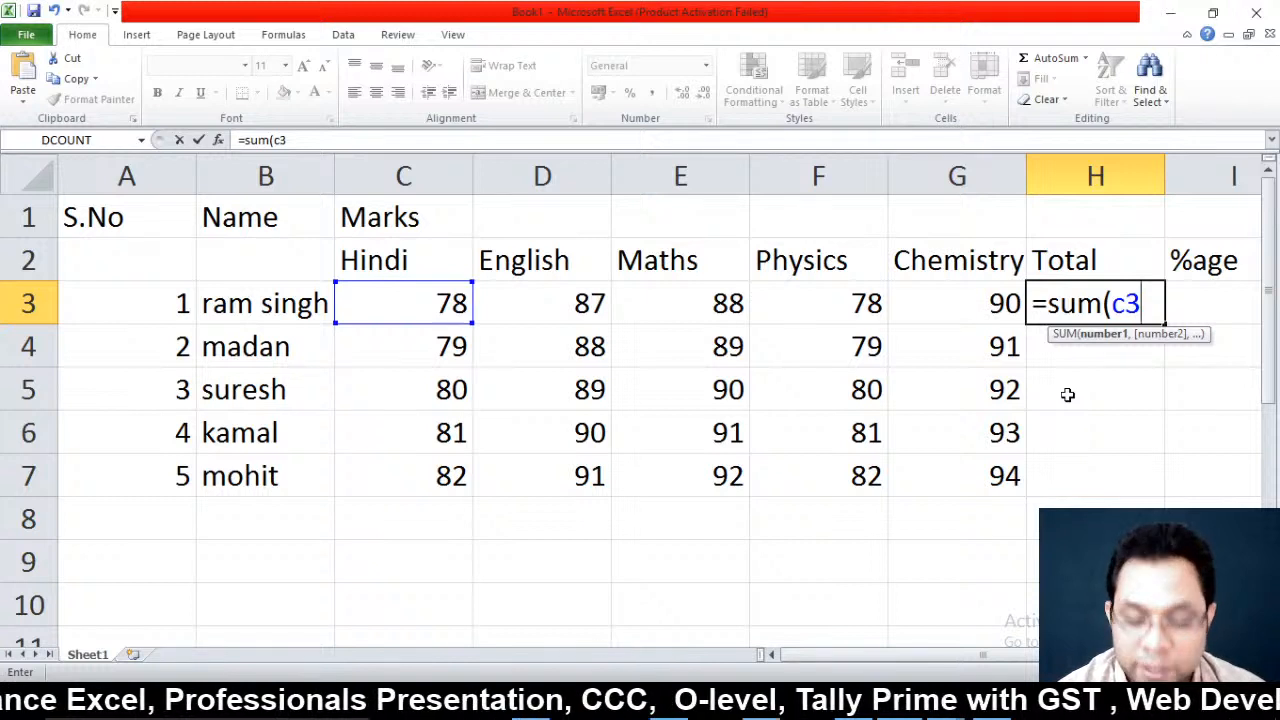
pyautogui.write(':')
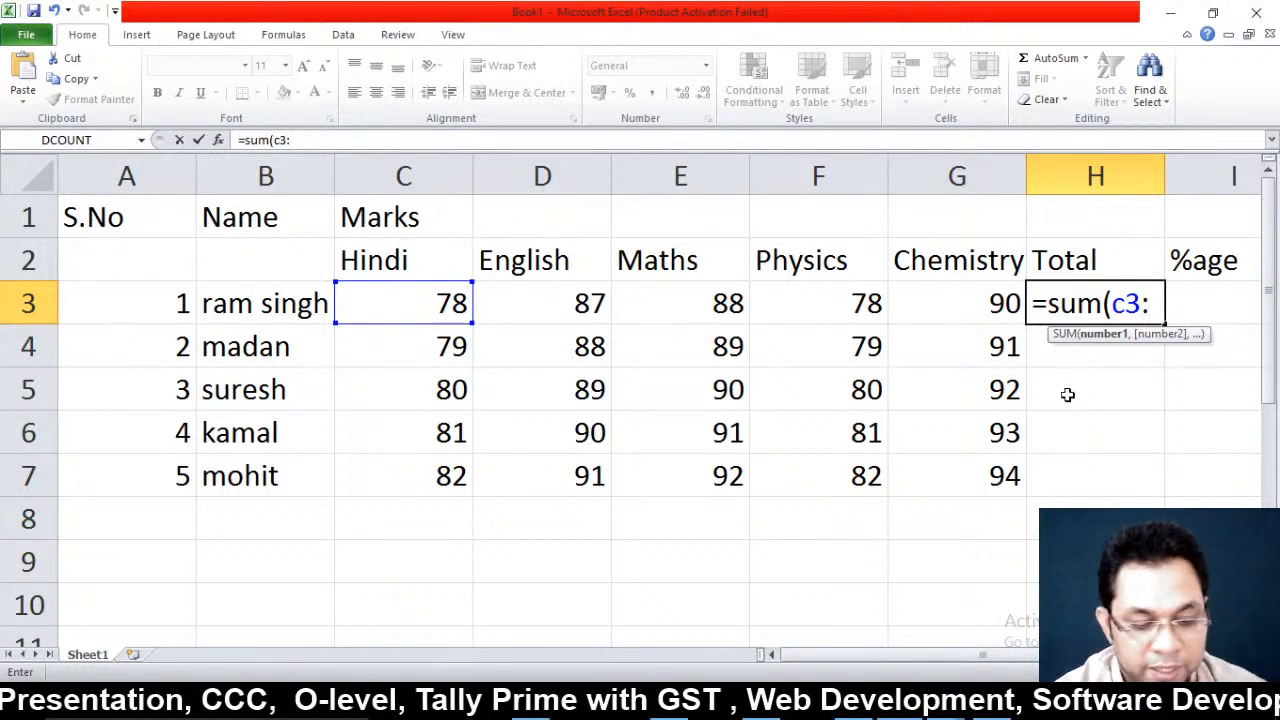
pyautogui.write('g3')
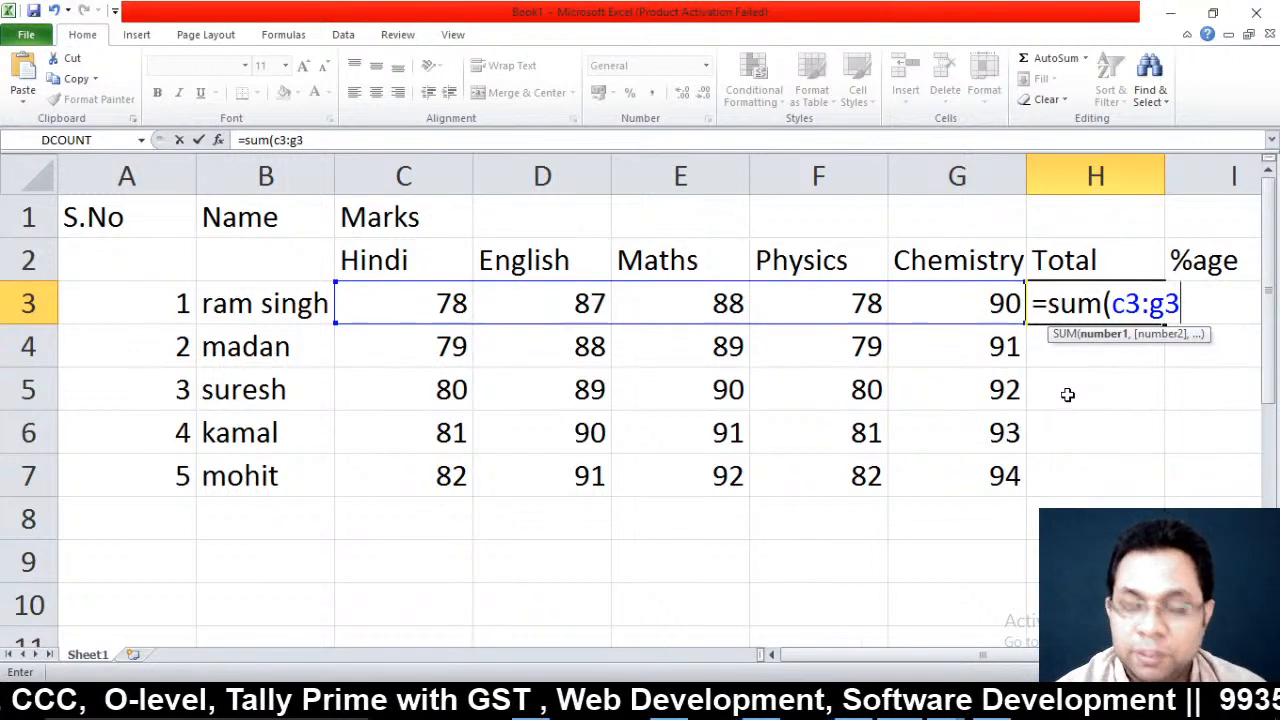
pyautogui.write(')')
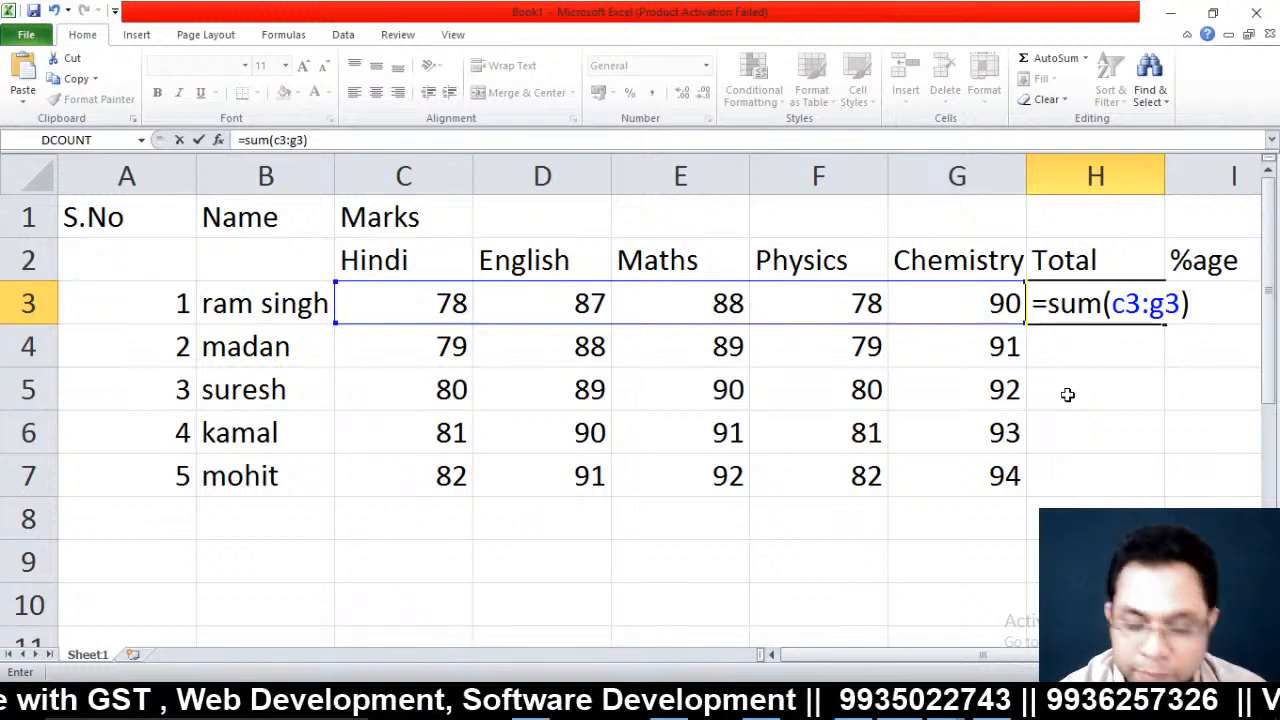
pyautogui.press('Return')
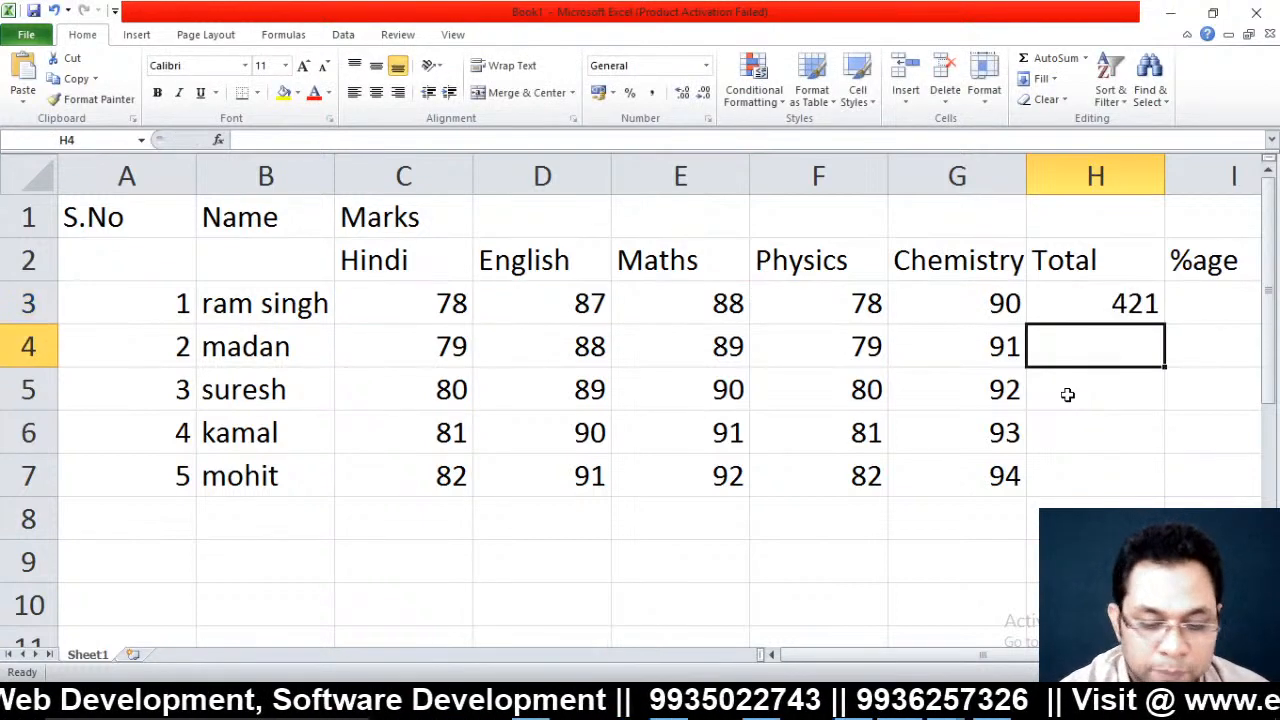
# Compute madan's total in H4 as =C4+D4+E4+F4+G4, giving 426
pyautogui.write('=')
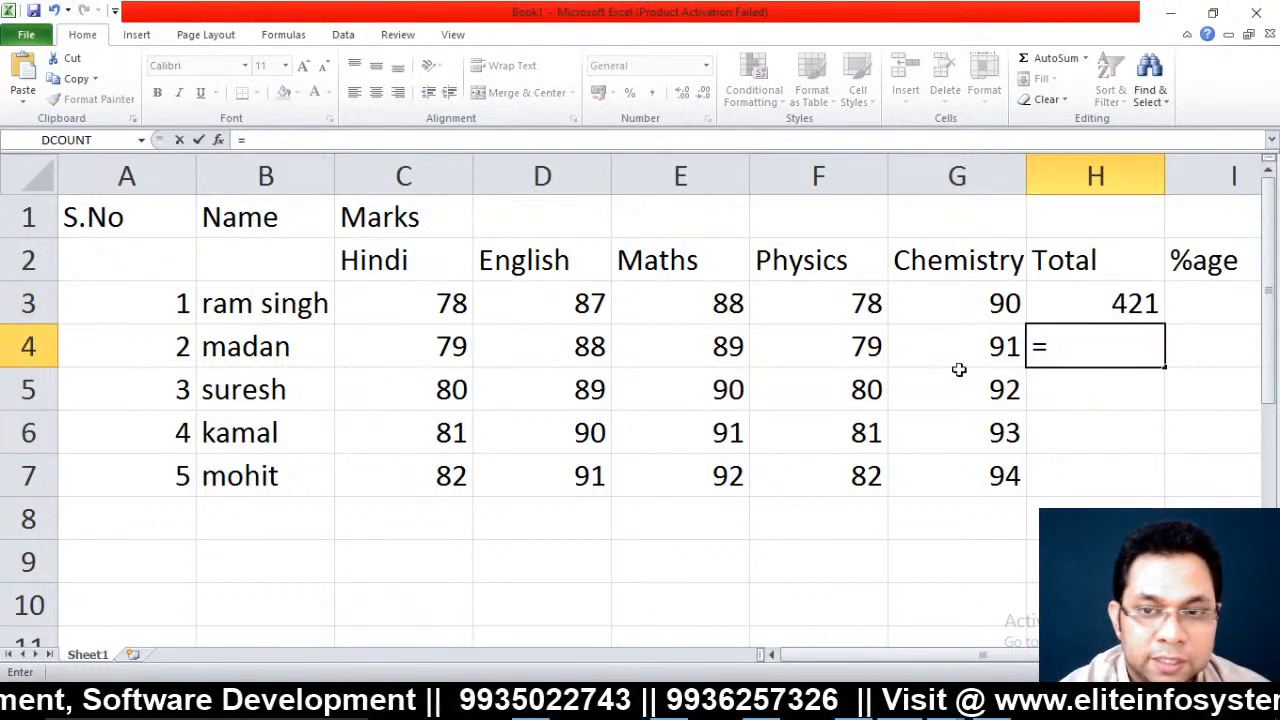
pyautogui.click(390, 357)
pyautogui.write('+')
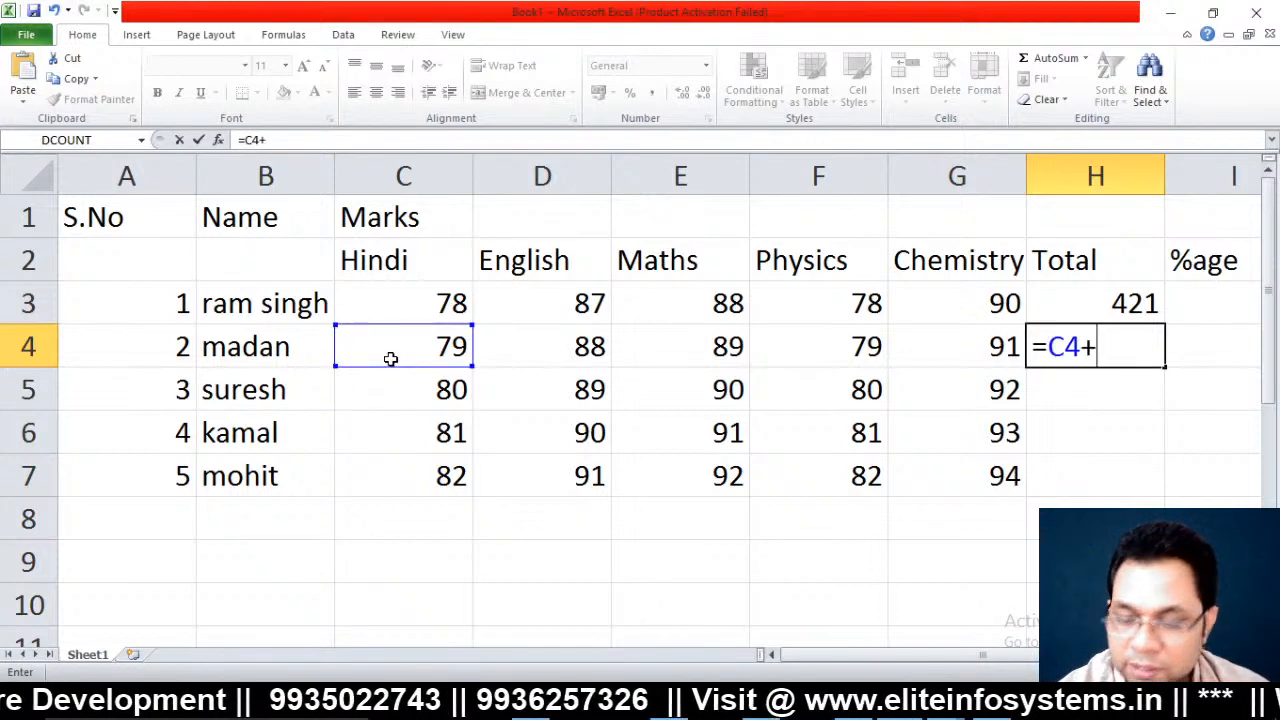
pyautogui.click(562, 356)
pyautogui.write('+')
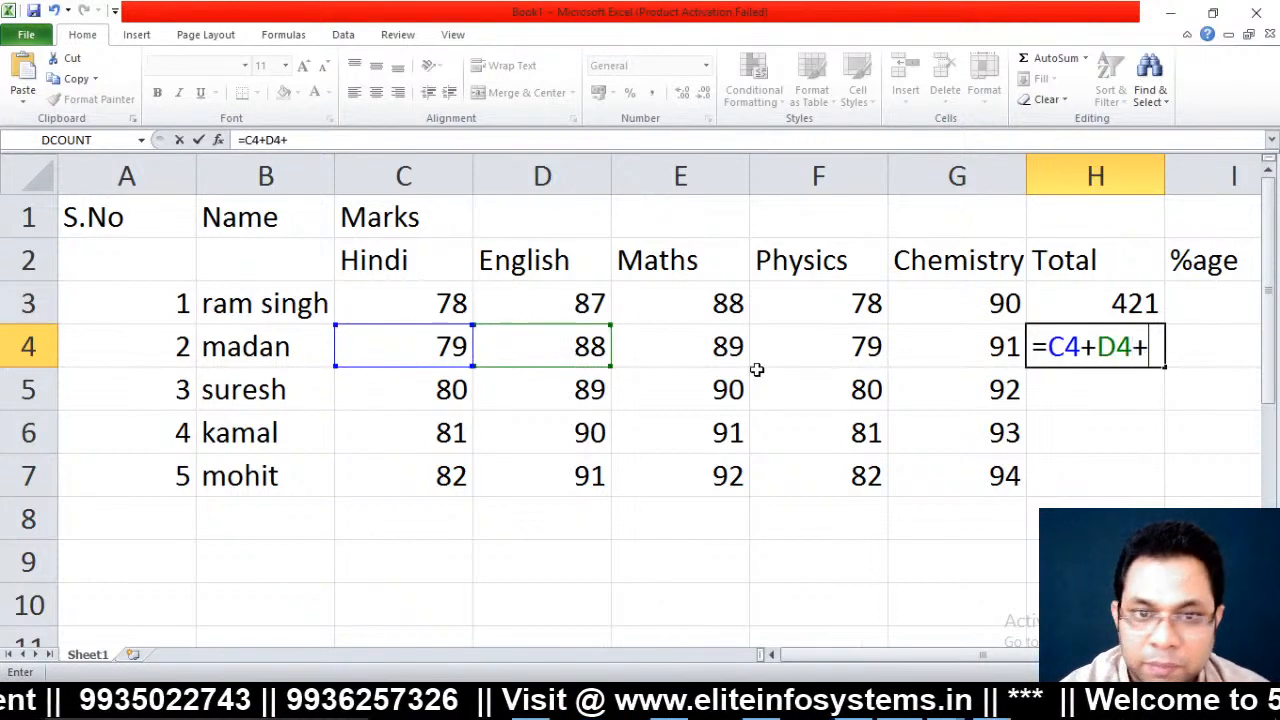
pyautogui.click(694, 340)
pyautogui.write('+')
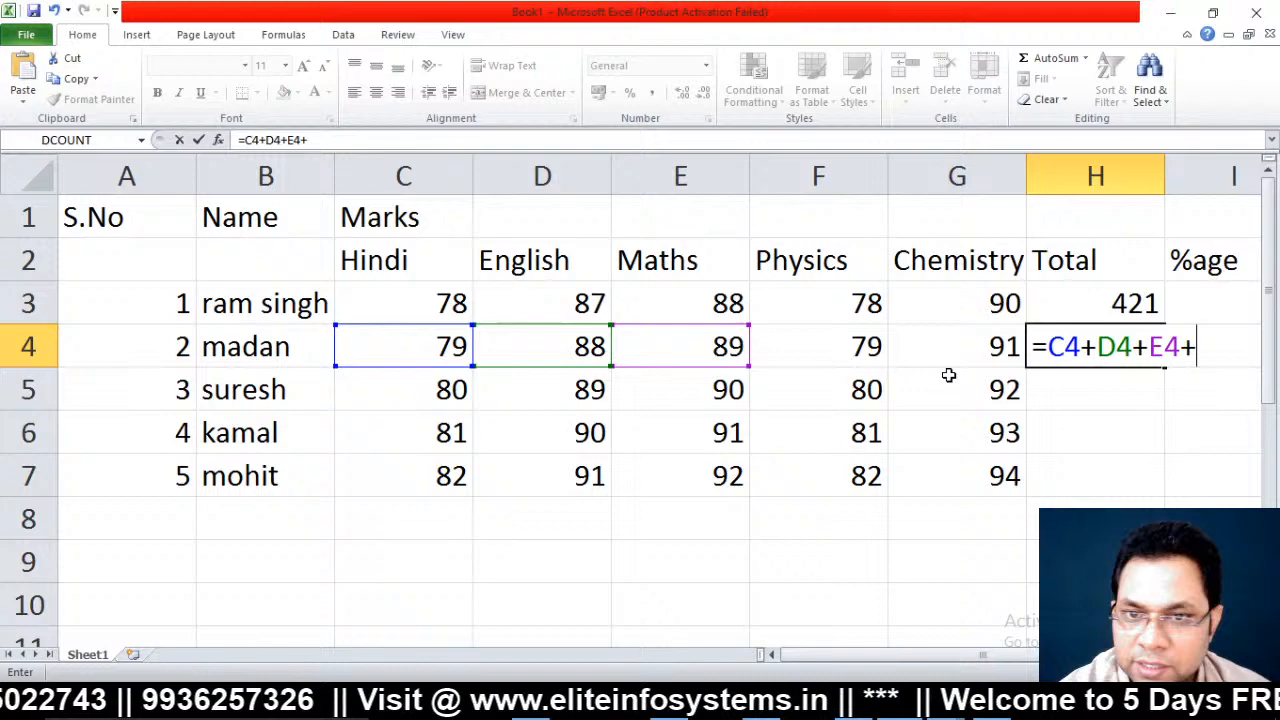
pyautogui.click(826, 333)
pyautogui.write('+')
pyautogui.click(965, 358)
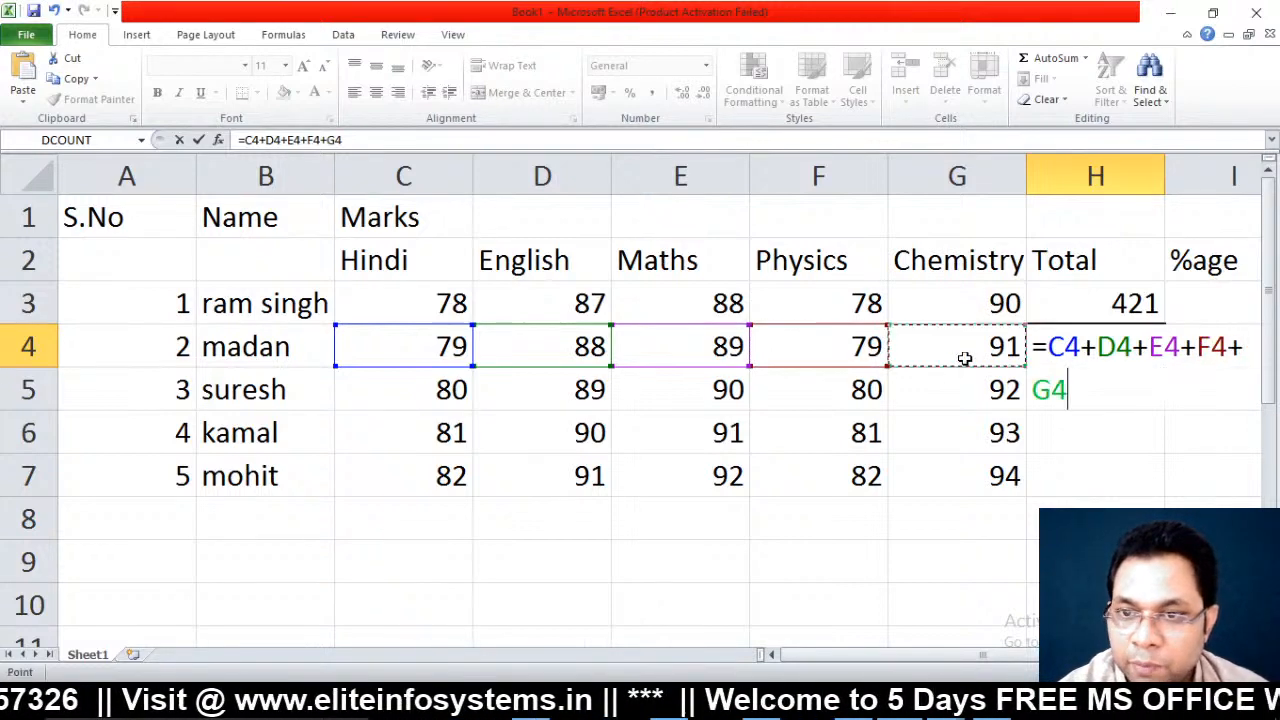
pyautogui.press('Return')
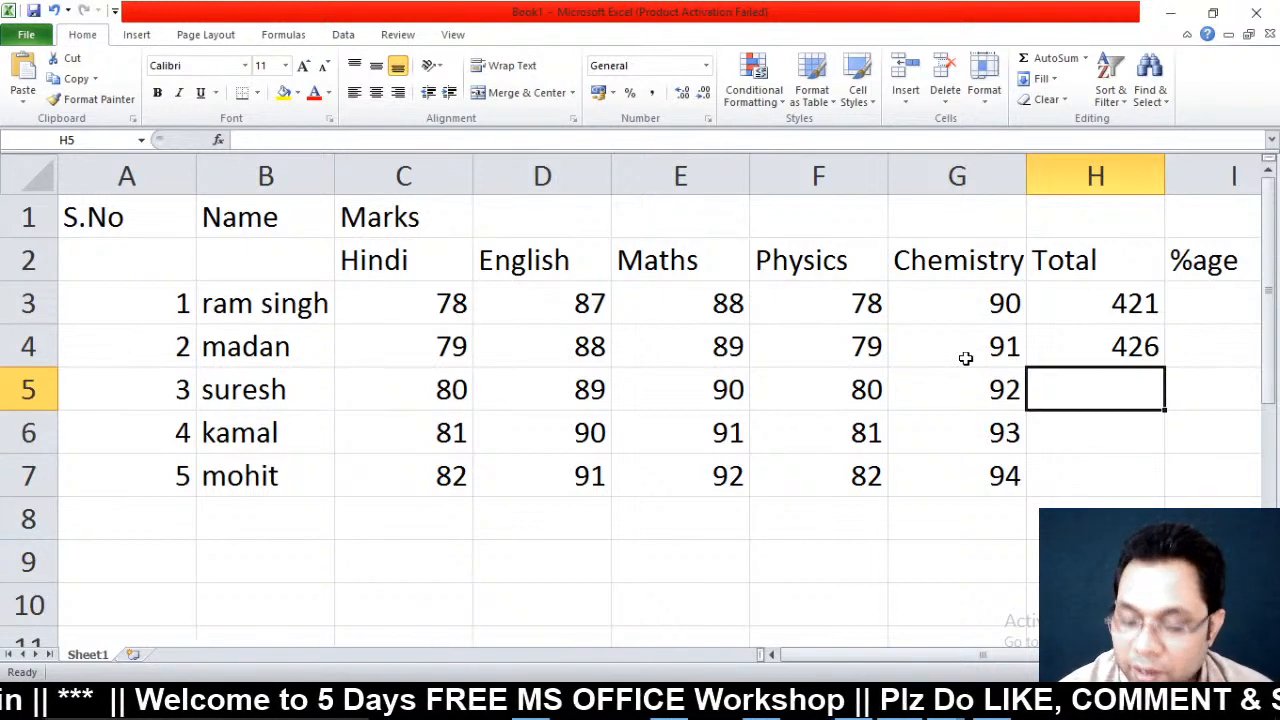
pyautogui.press('Up')
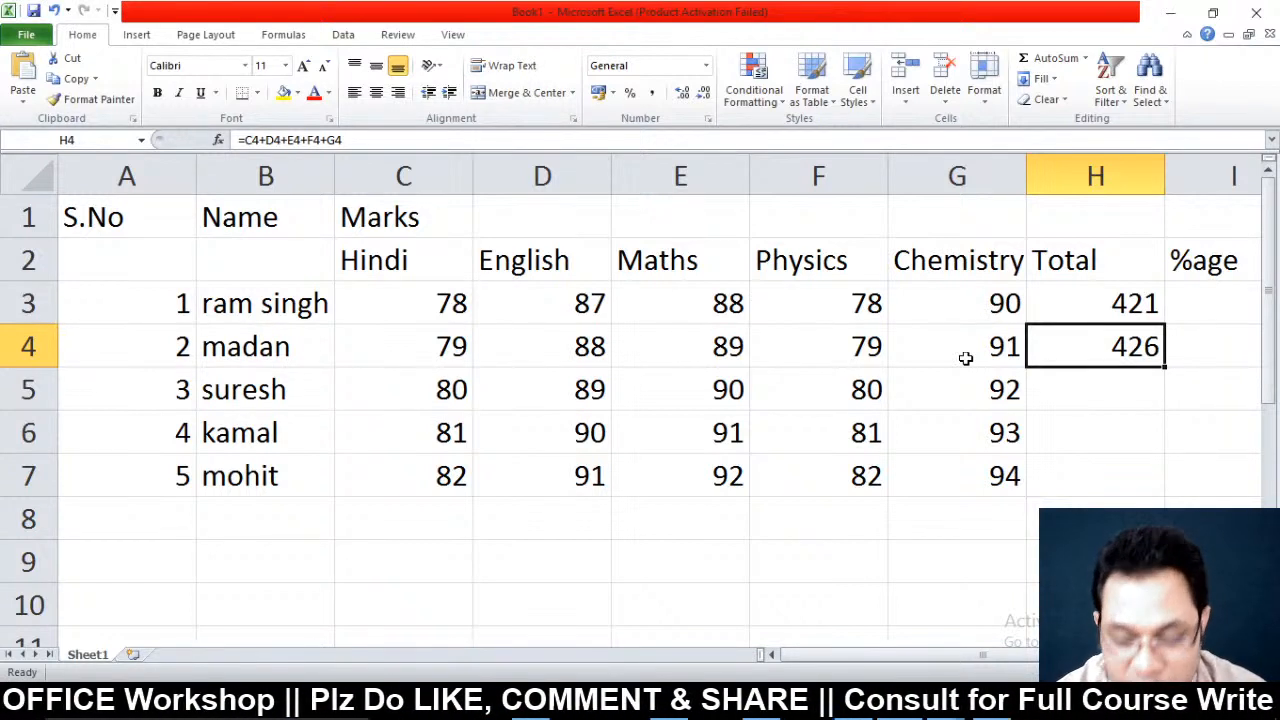
pyautogui.press('Up')
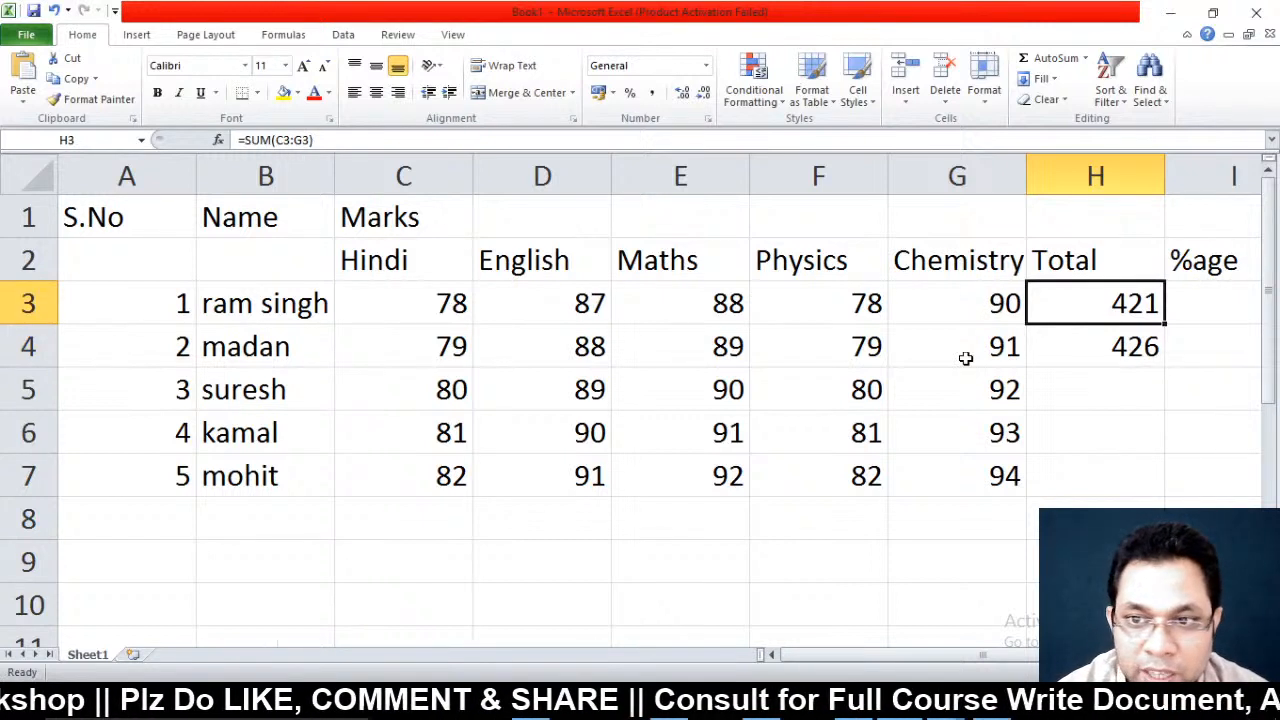
pyautogui.press('Down')
pyautogui.press('Delete')
pyautogui.press('Up')
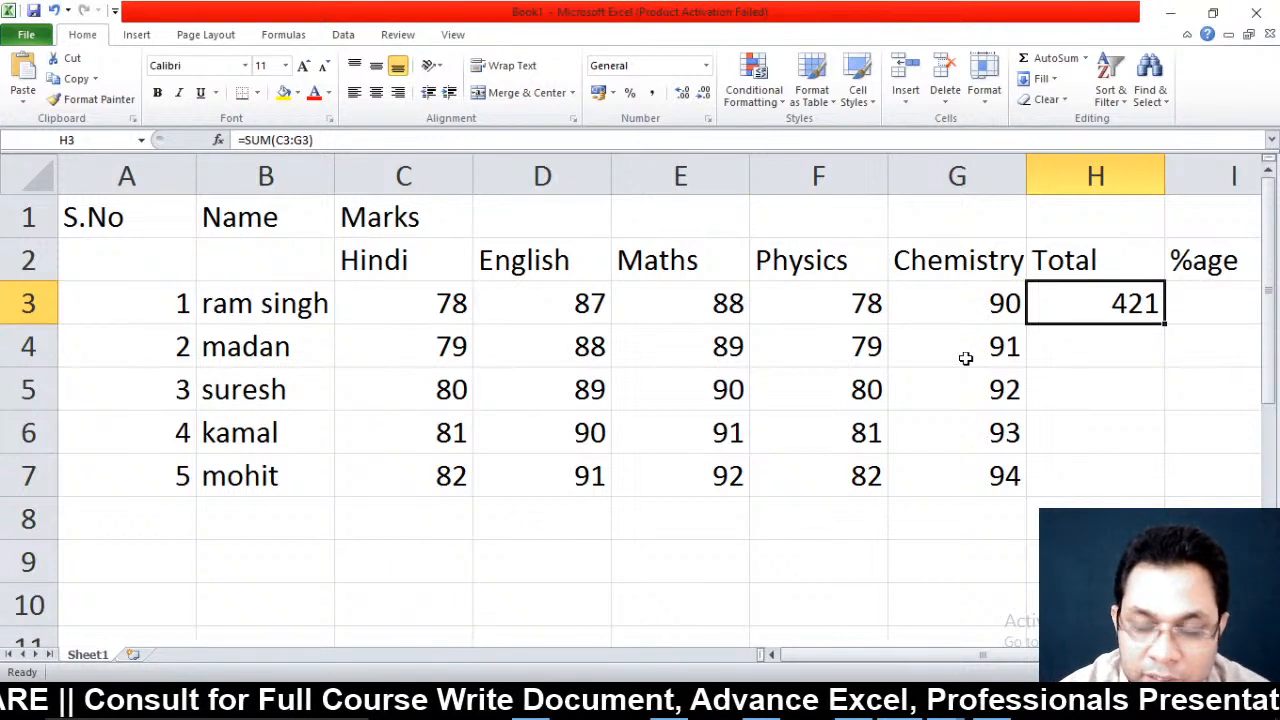
pyautogui.hotkey('shift', 'Down')
pyautogui.hotkey('shift', 'Down')
pyautogui.hotkey('shift', 'Down')
pyautogui.hotkey('shift', 'Down')
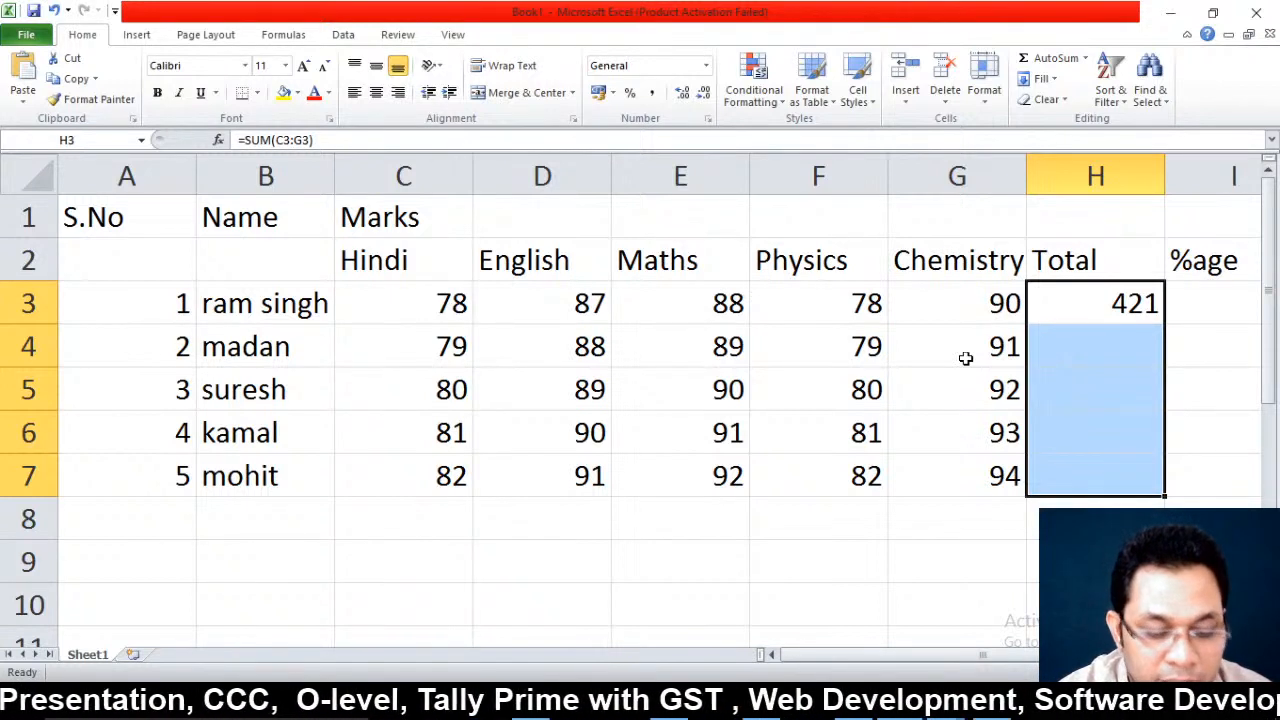
pyautogui.hotkey('ctrl', 'd')
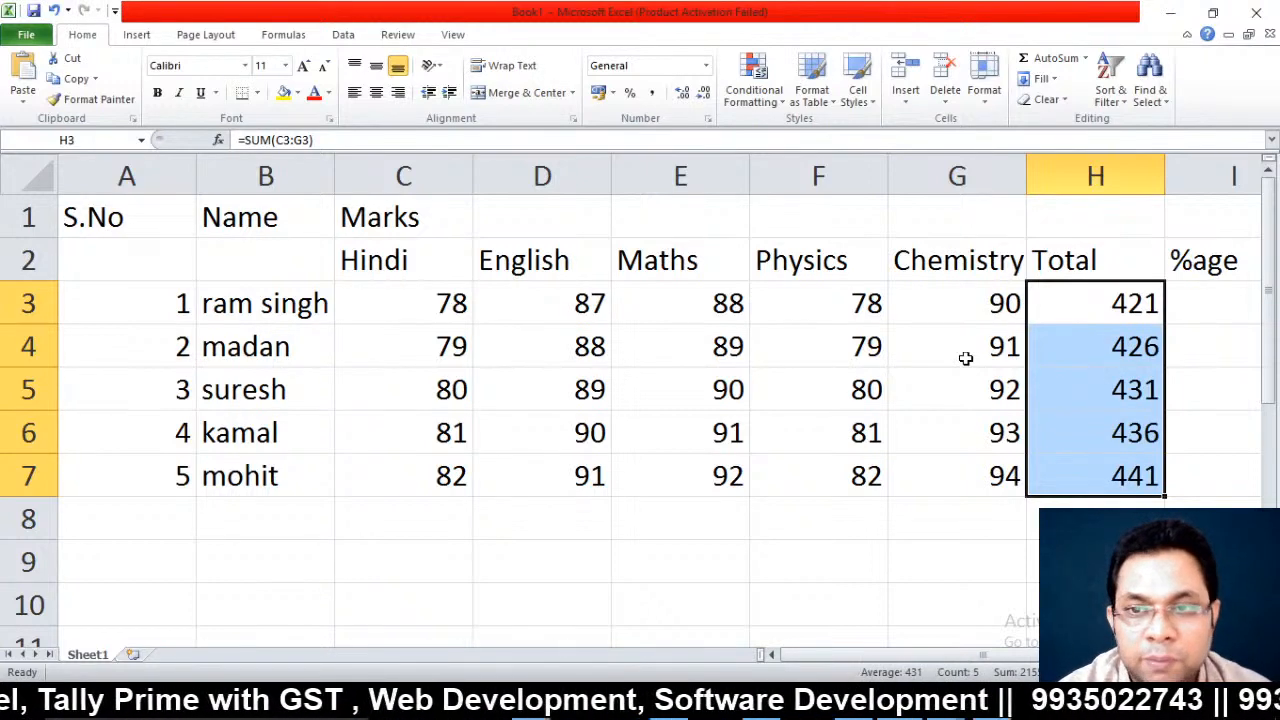
pyautogui.press('Right')
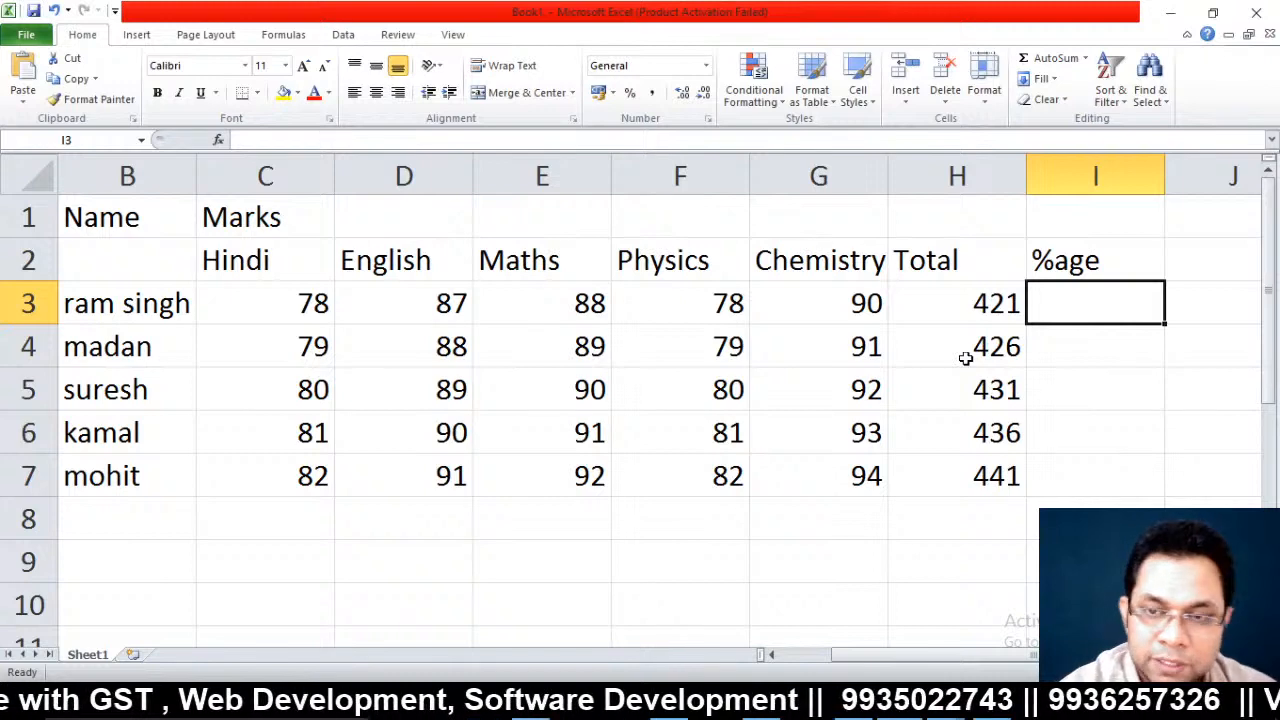
# Enter =H3/5 in I3 and fill it down I3:I7, giving 84.2 through 88.2
pyautogui.write('=')
pyautogui.press('Left')
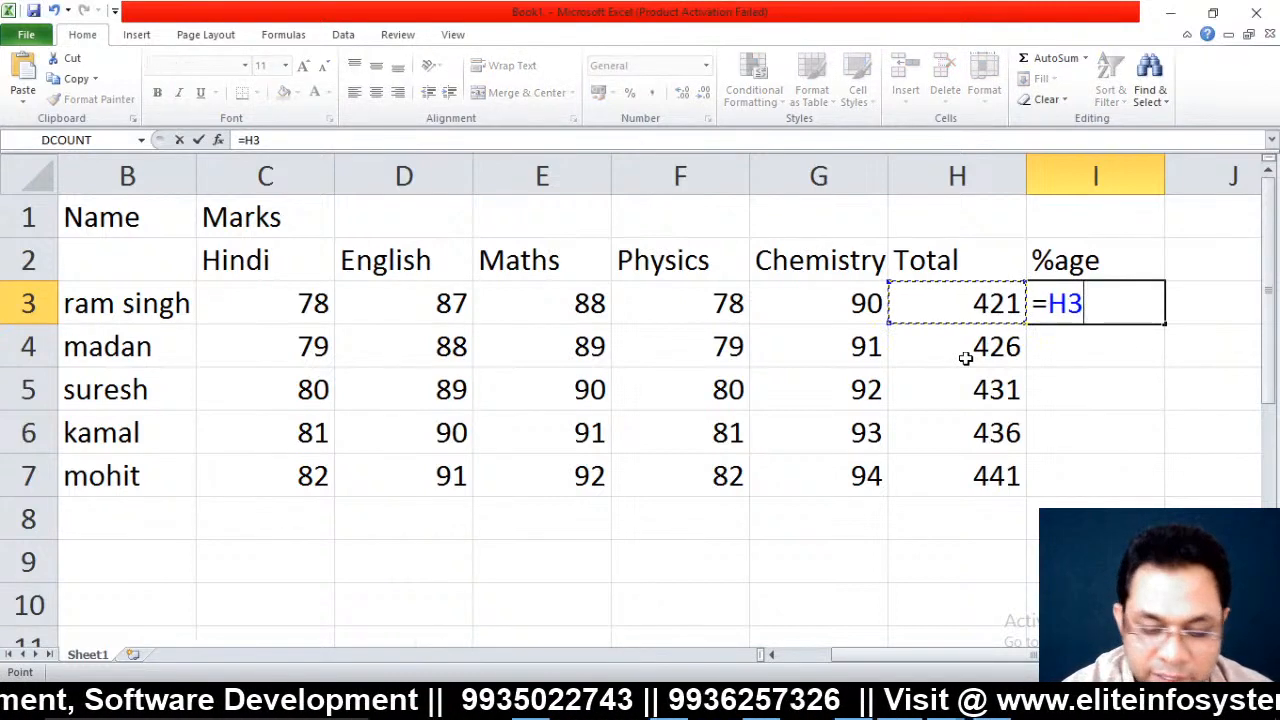
pyautogui.write('/5')
pyautogui.press('Return')
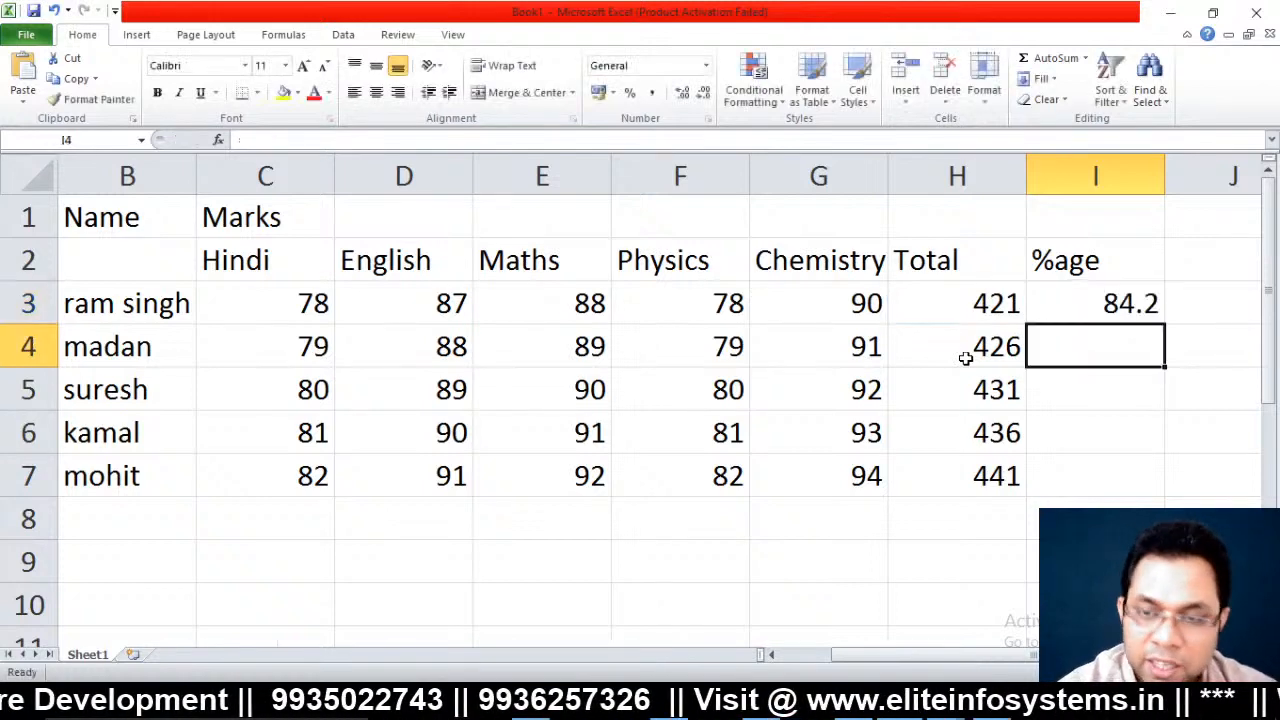
pyautogui.press('Up')
pyautogui.hotkey('shift', 'Down')
pyautogui.hotkey('shift', 'Down')
pyautogui.hotkey('shift', 'Down')
pyautogui.hotkey('shift', 'Down')
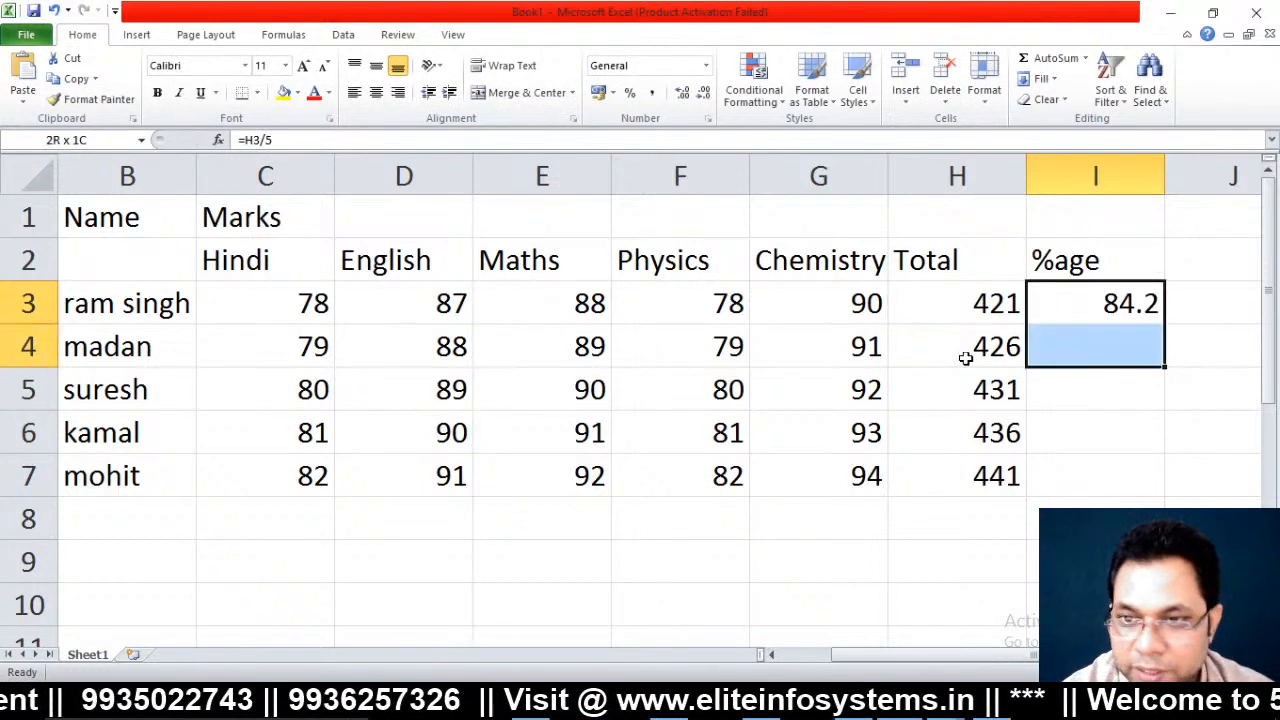
pyautogui.hotkey('ctrl', 'd')
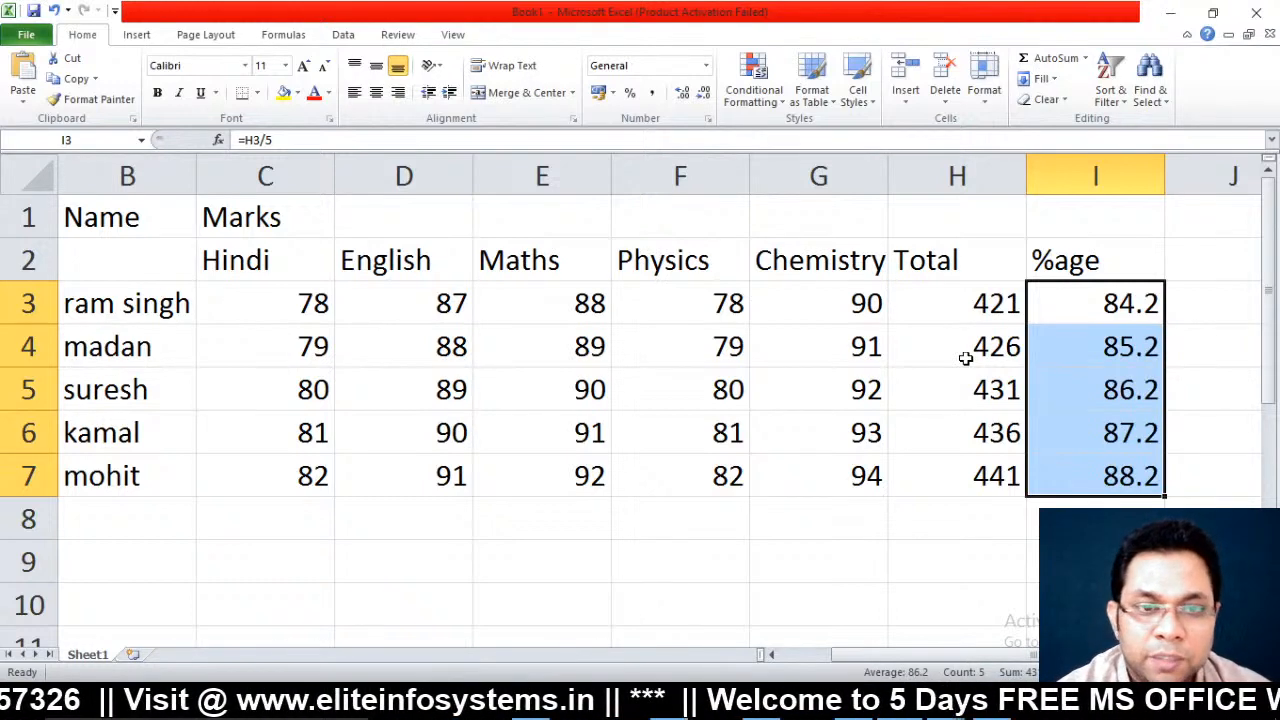
pyautogui.press('Left')
pyautogui.press('Home')
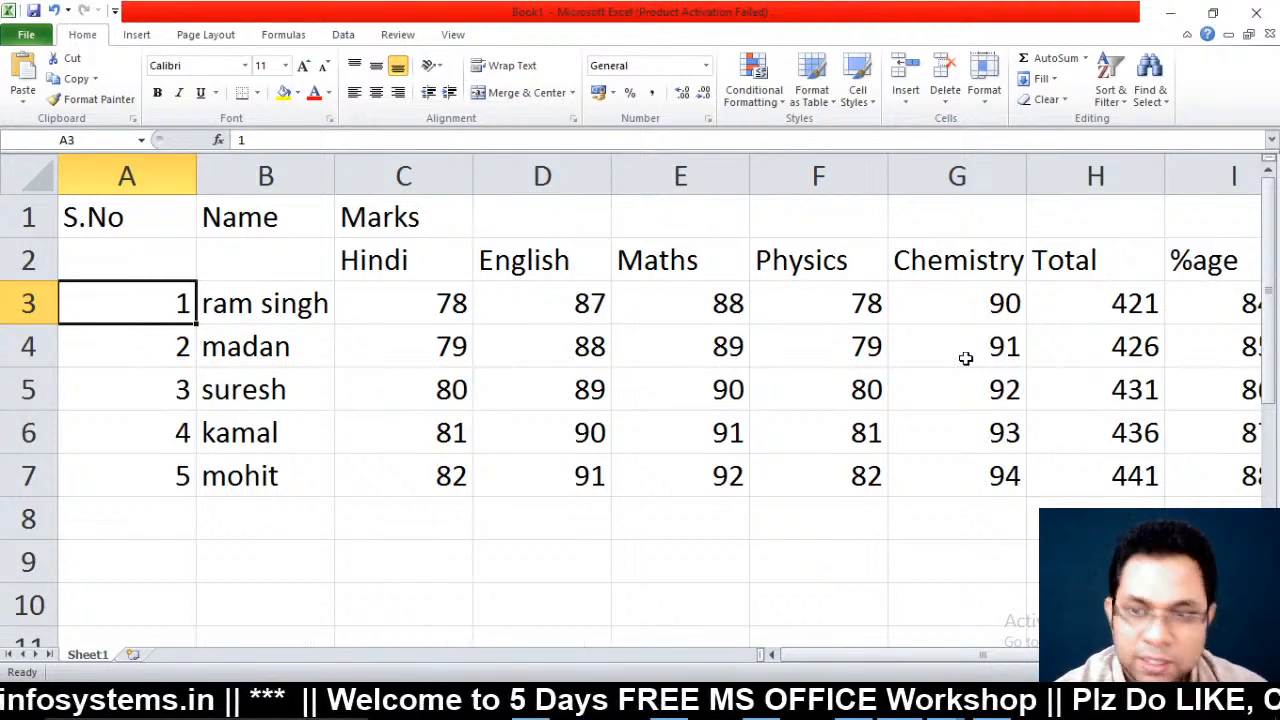
# AutoFit the column widths of the whole marks table
pyautogui.hotkey('ctrl', 'a')
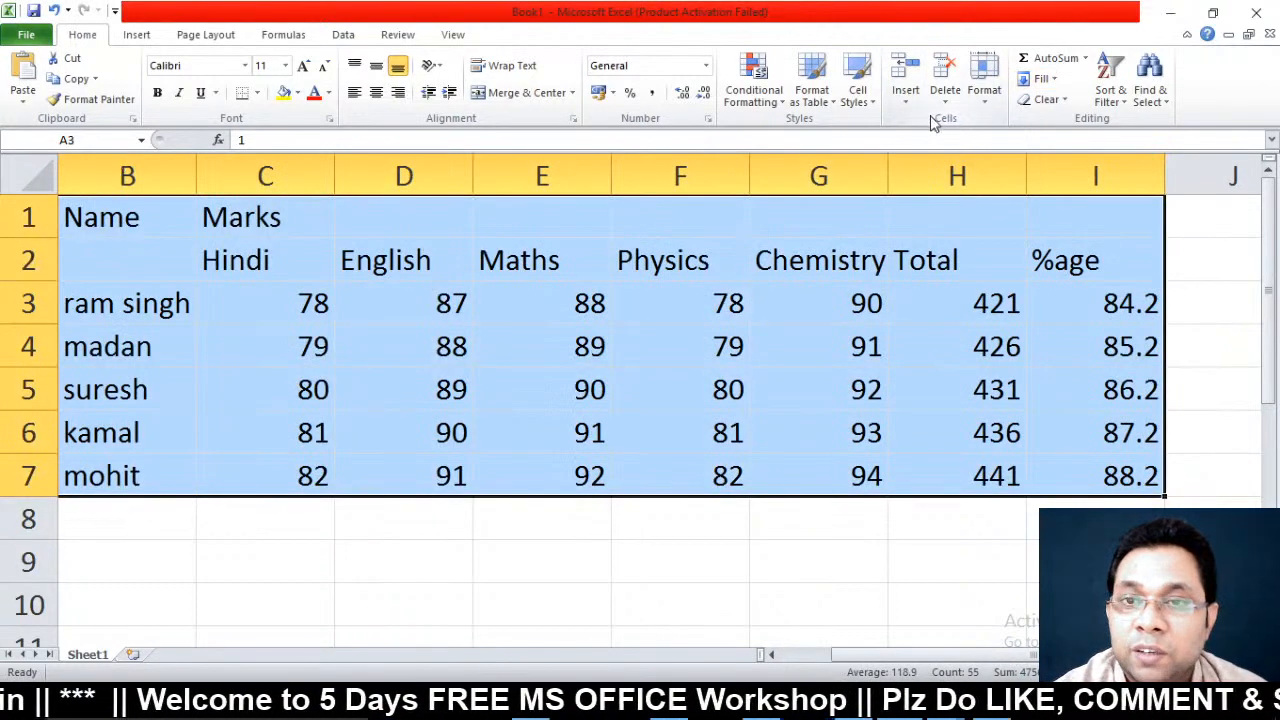
pyautogui.click(986, 88)
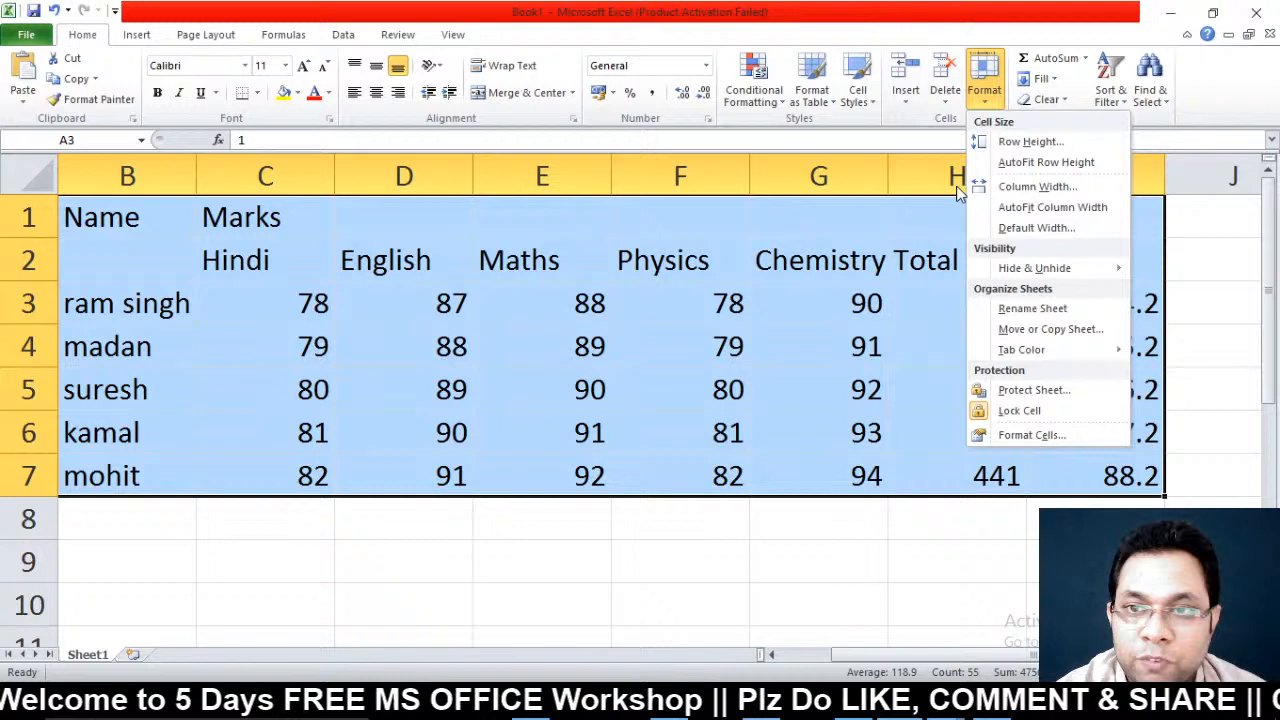
pyautogui.click(1057, 210)
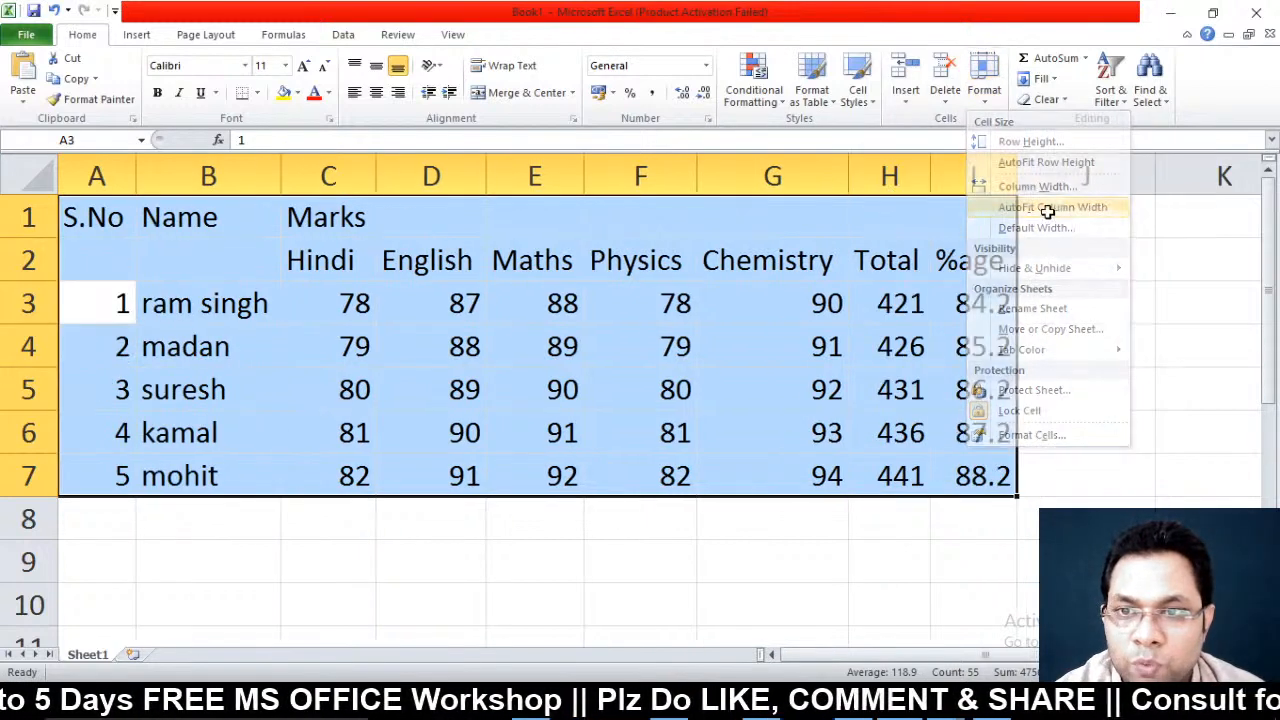
pyautogui.click(847, 560)
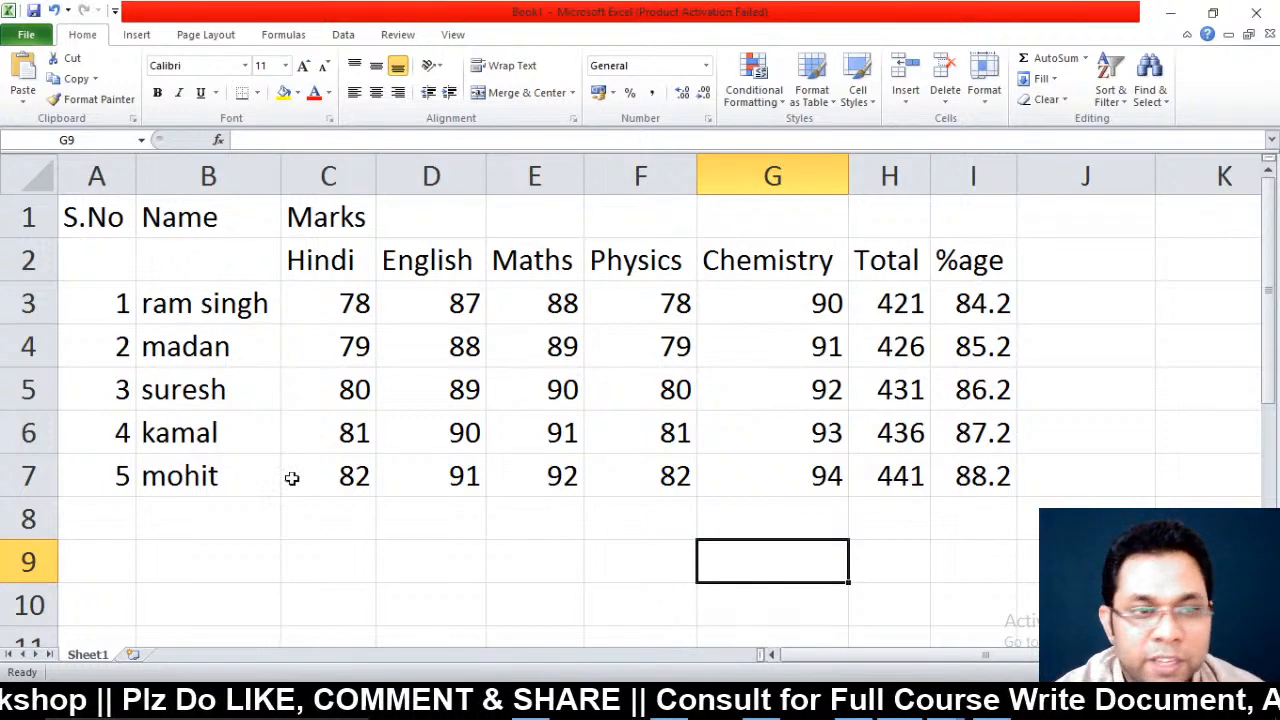
# Make the two heading rows, S.No through %age, bold
pyautogui.click(216, 382)
pyautogui.click(71, 220)
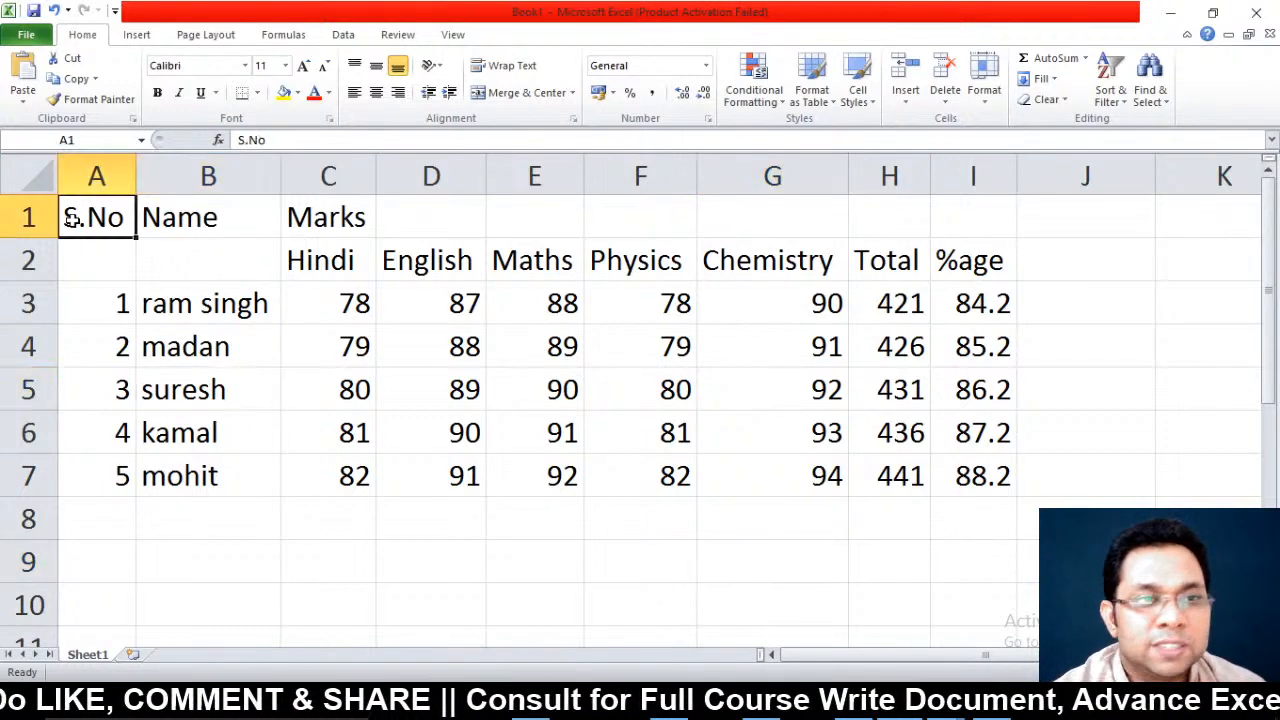
pyautogui.hotkey('shift', 'Down')
pyautogui.hotkey('shift', 'Right')
pyautogui.hotkey('shift', 'Right')
pyautogui.hotkey('shift', 'Right')
pyautogui.hotkey('shift', 'Right')
pyautogui.hotkey('shift', 'Right')
pyautogui.hotkey('shift', 'Right')
pyautogui.hotkey('shift', 'Right')
pyautogui.hotkey('shift', 'Right')
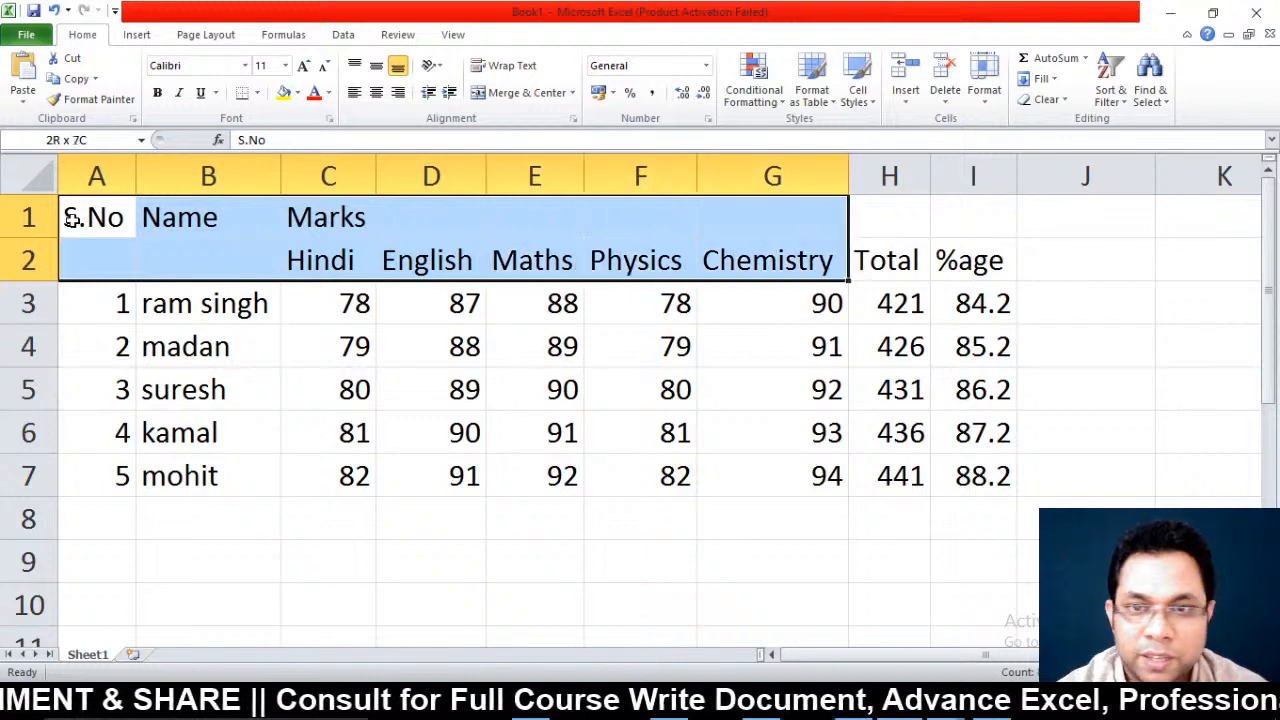
pyautogui.hotkey('ctrl', 'b')
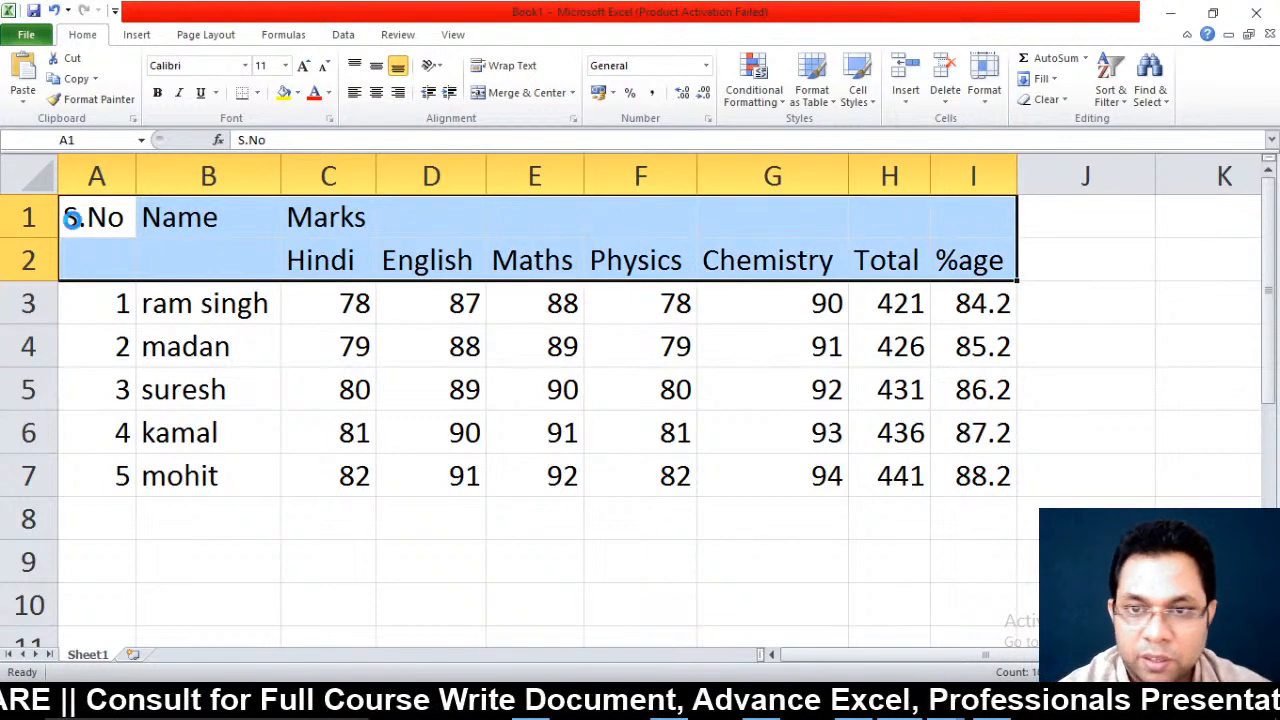
pyautogui.press('Down')
pyautogui.press('Down')
pyautogui.press('Down')
pyautogui.press('Right')
pyautogui.press('Right')
pyautogui.press('Right')
pyautogui.press('Right')
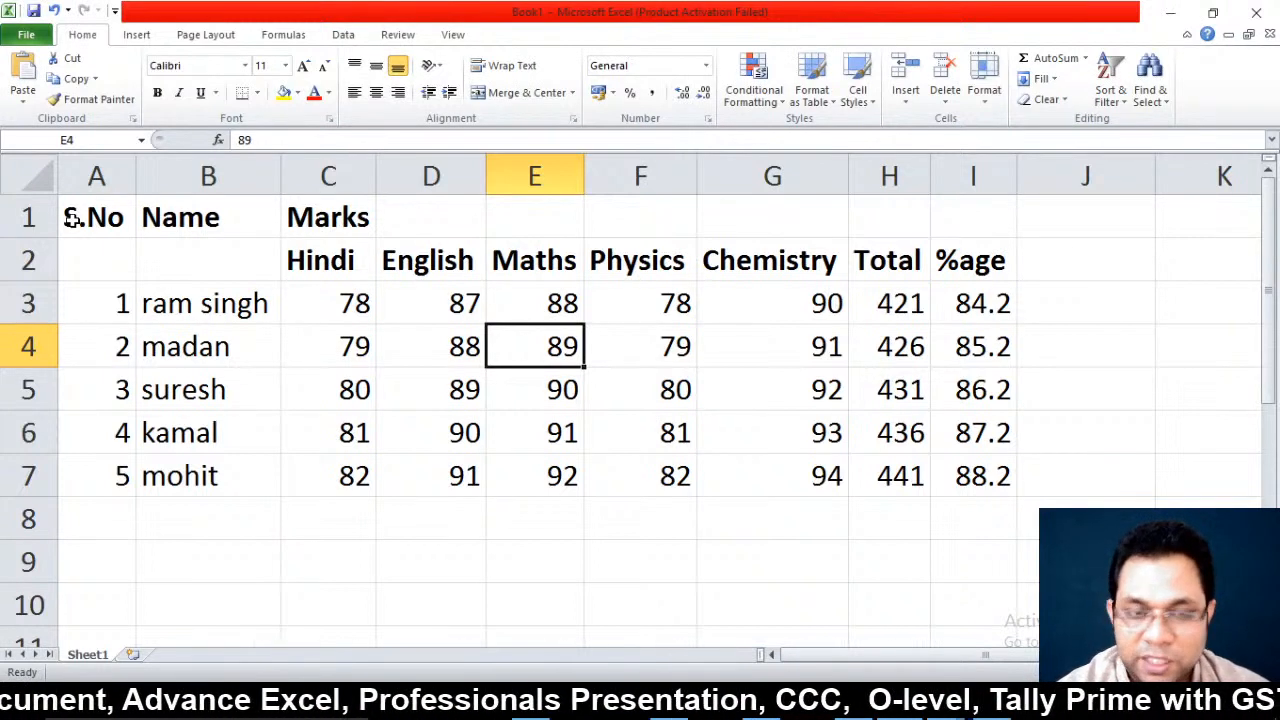
# Change madan's Hindi mark in row 4 to 45
pyautogui.press('Up')
pyautogui.press('Up')
pyautogui.press('Down')
pyautogui.press('Down')
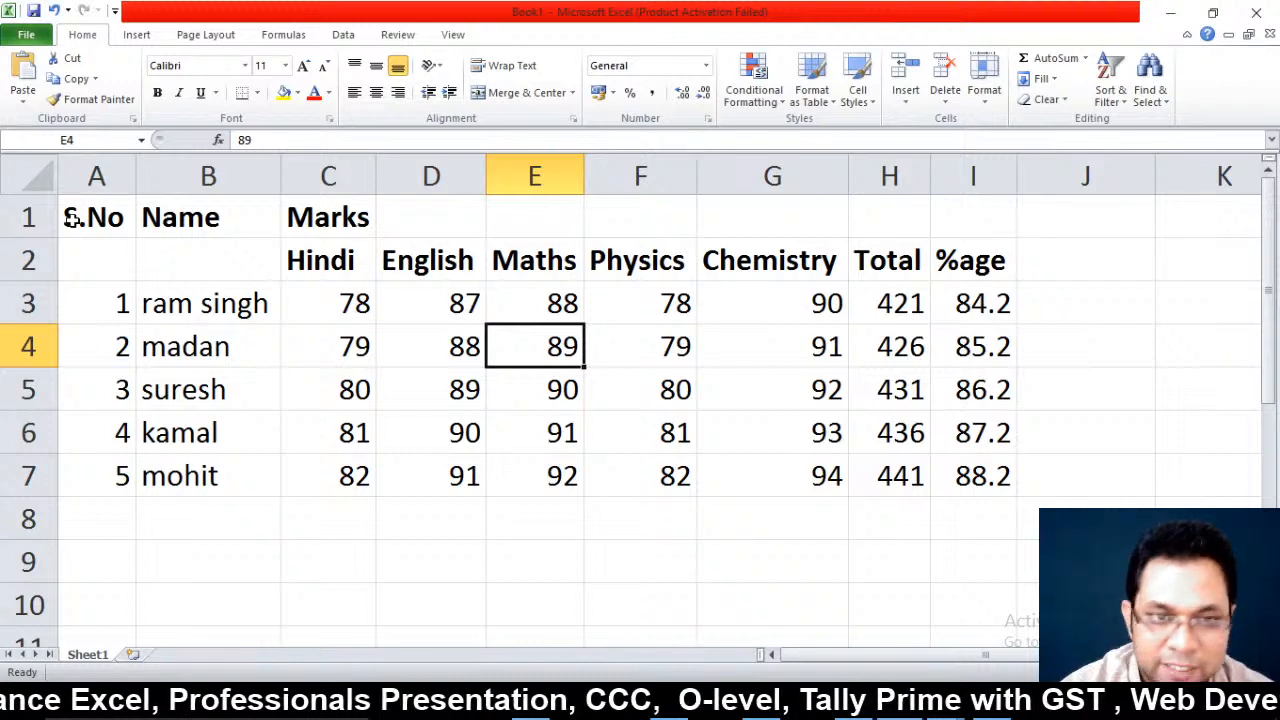
pyautogui.press('Left')
pyautogui.press('Left')
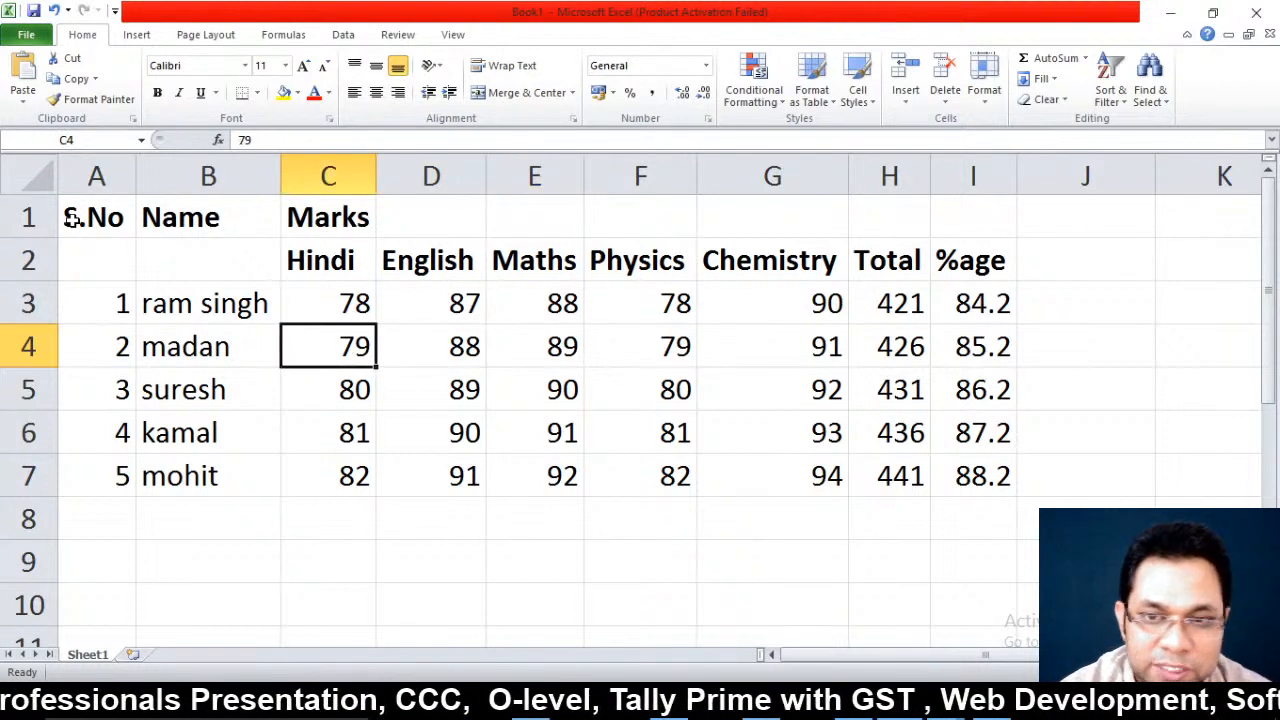
pyautogui.press('Up')
pyautogui.press('Down')
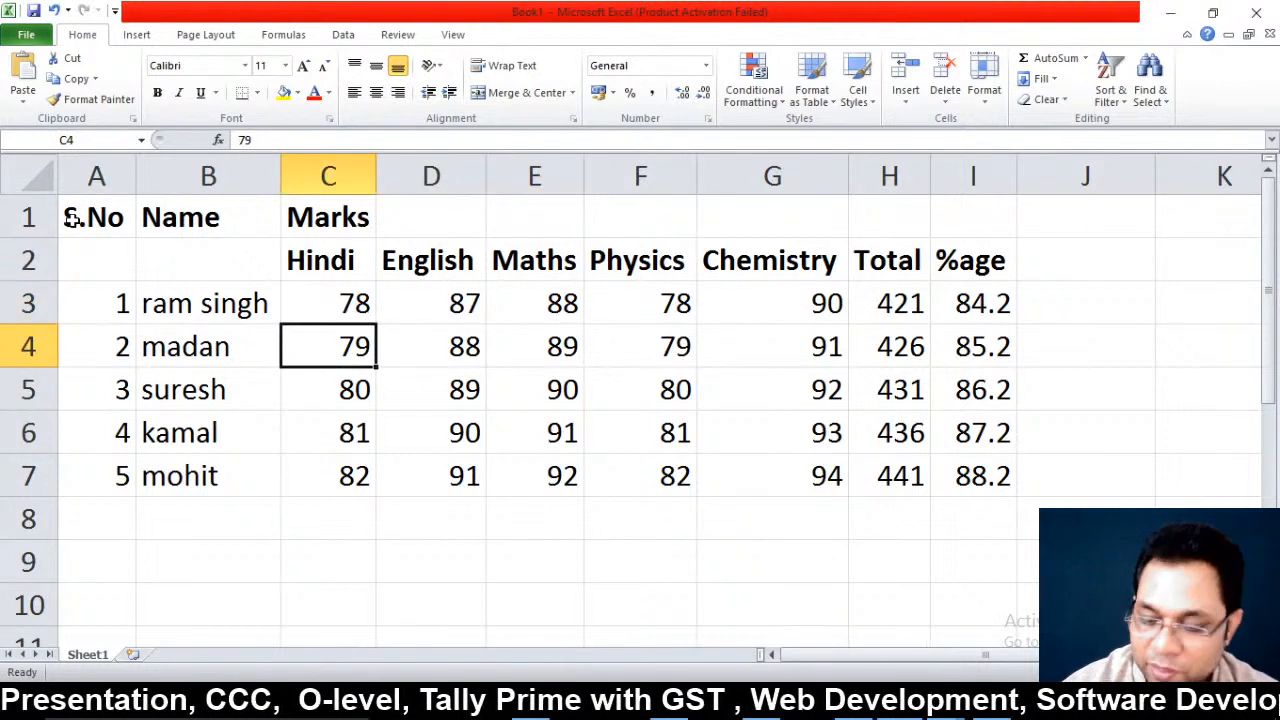
pyautogui.write('45')
pyautogui.press('Tab')
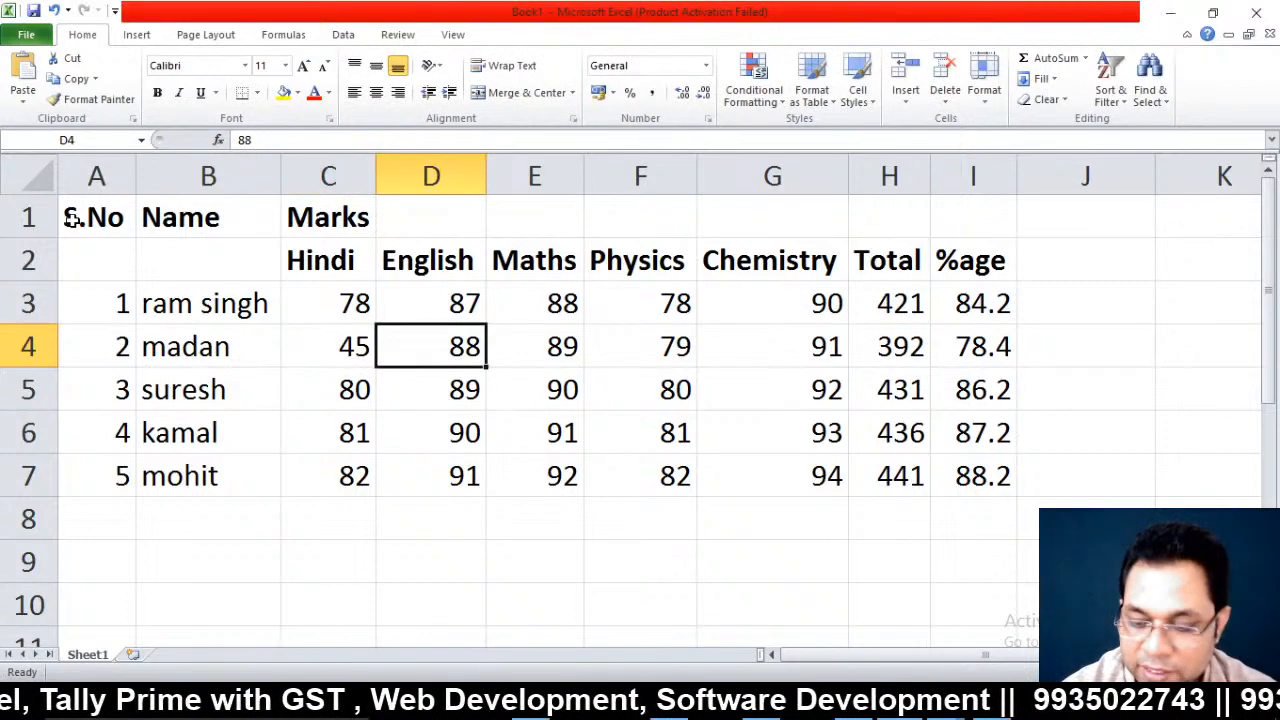
# Enter row 4's English, Maths, Physics and Chemistry marks as 41, 32, 39 and 37
pyautogui.write('64')
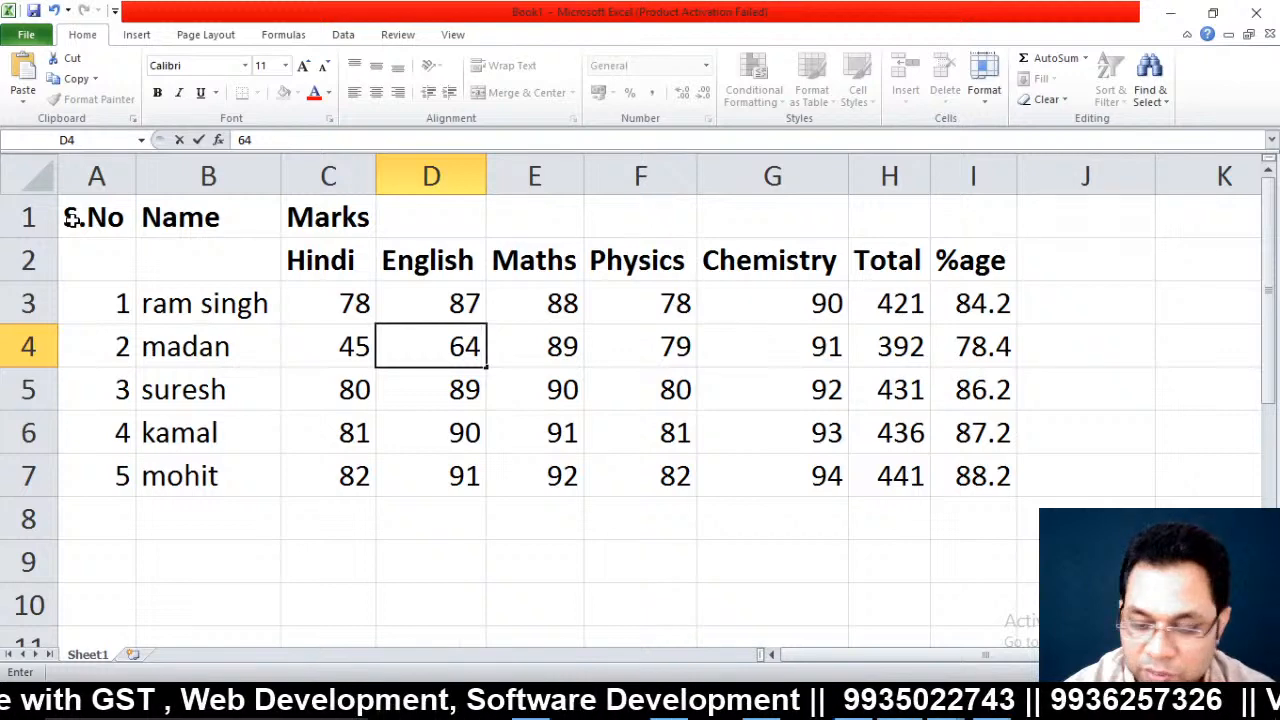
pyautogui.press('BackSpace')
pyautogui.press('BackSpace')
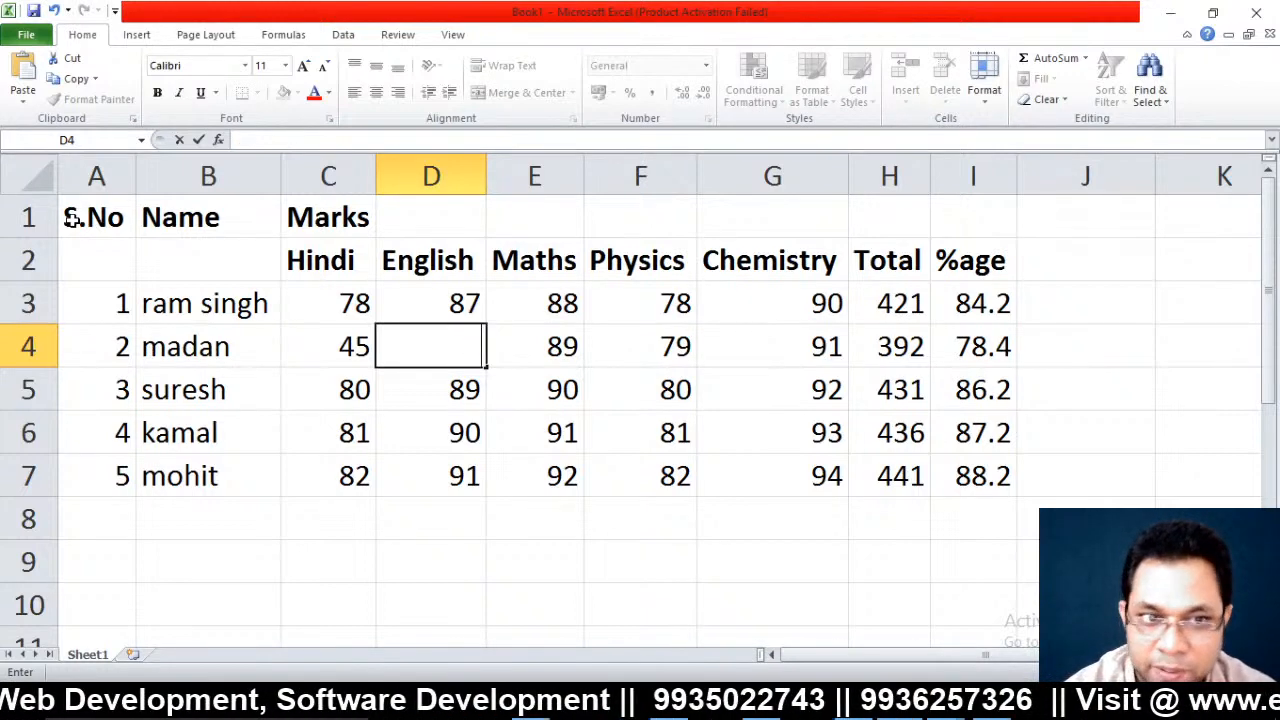
pyautogui.write('41')
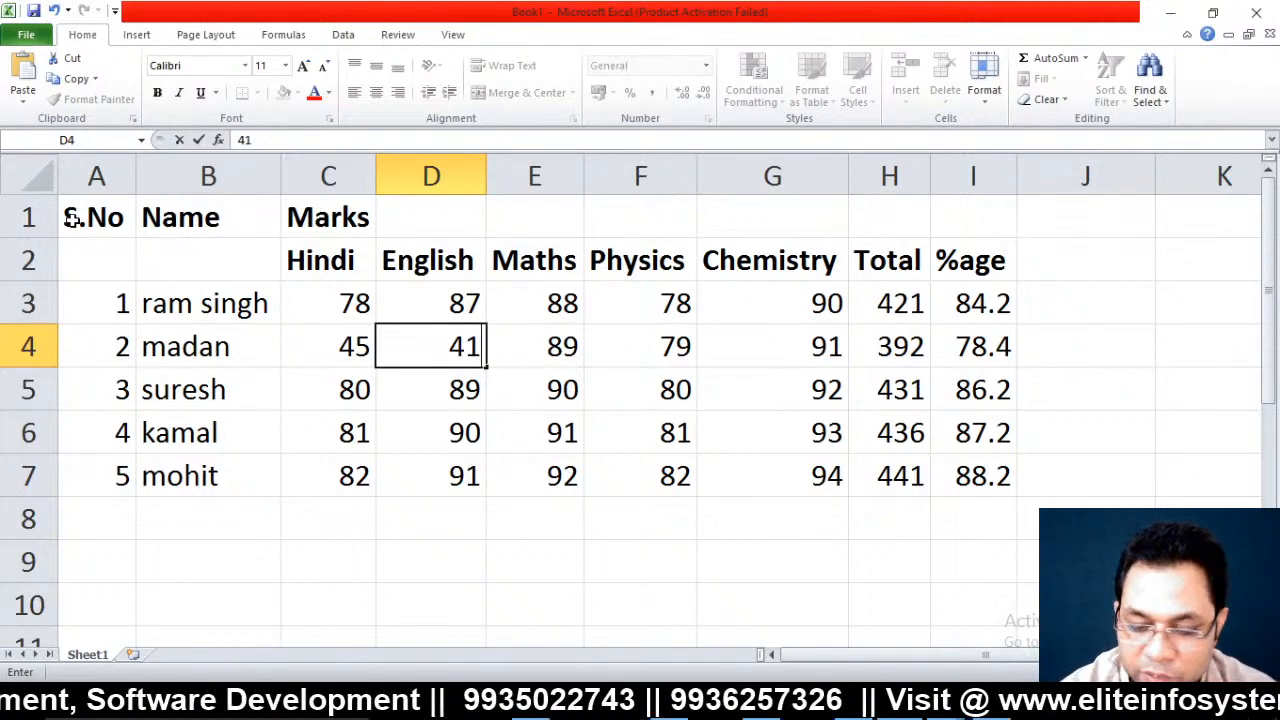
pyautogui.press('Tab')
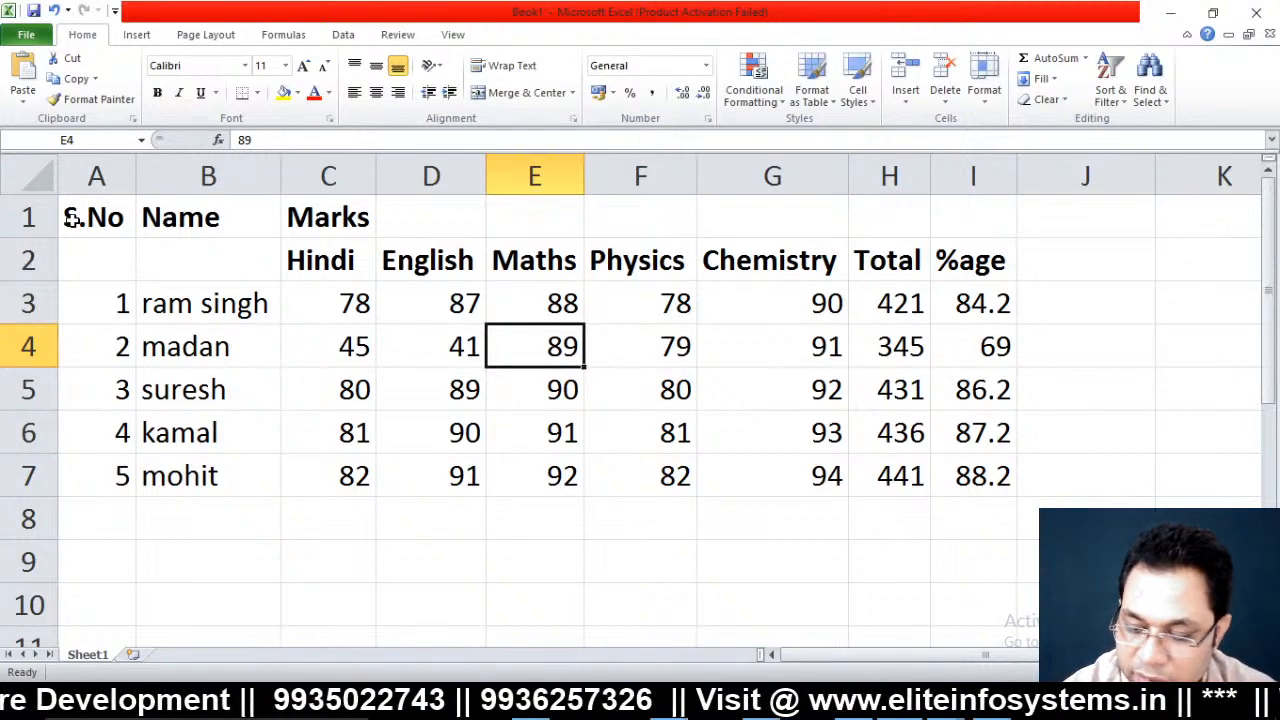
pyautogui.write('32')
pyautogui.press('Tab')
pyautogui.write('39')
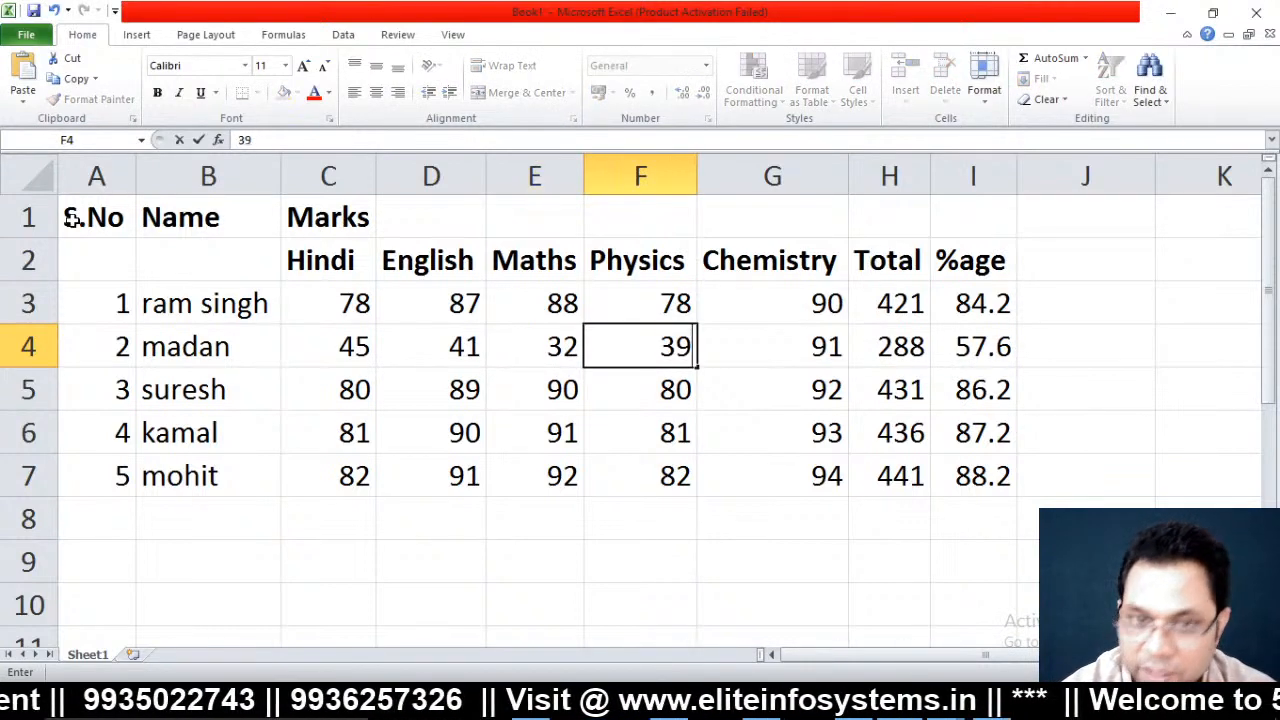
pyautogui.press('Tab')
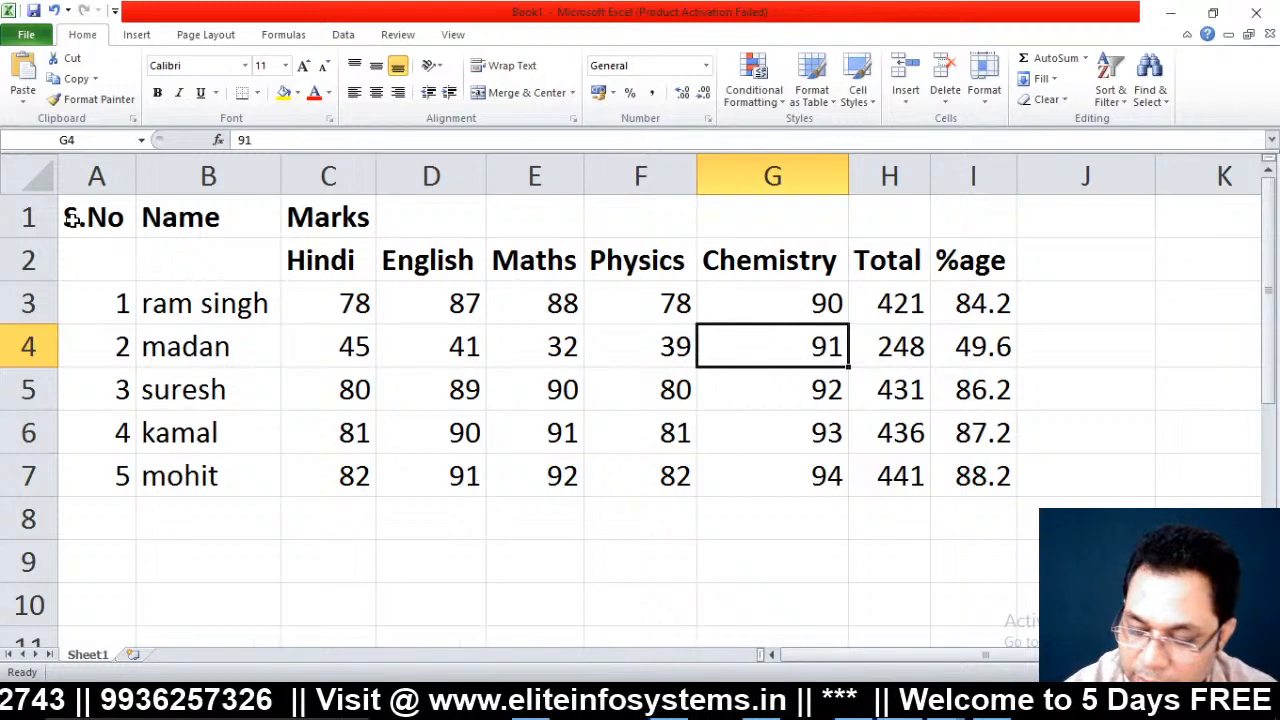
pyautogui.write('37')
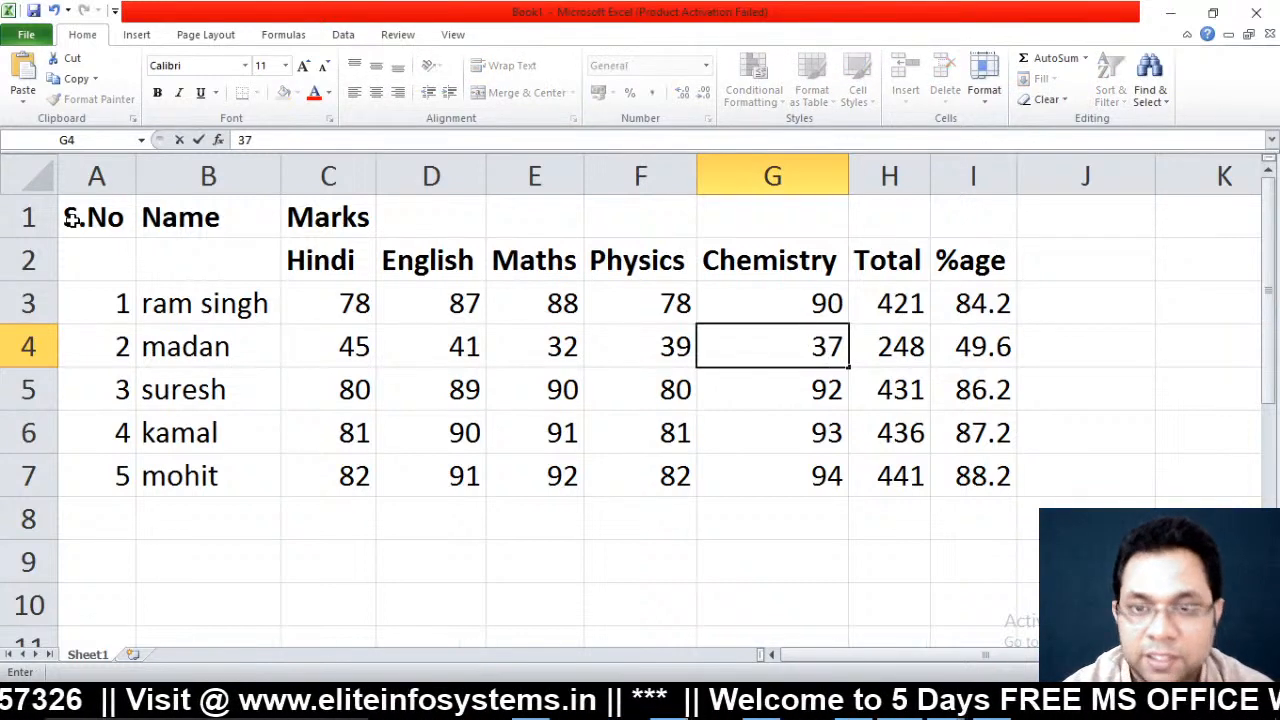
pyautogui.press('Tab')
pyautogui.press('Tab')
# Add the heading 'Status' in J2
pyautogui.press('Right')
pyautogui.press('Up')
pyautogui.press('Up')
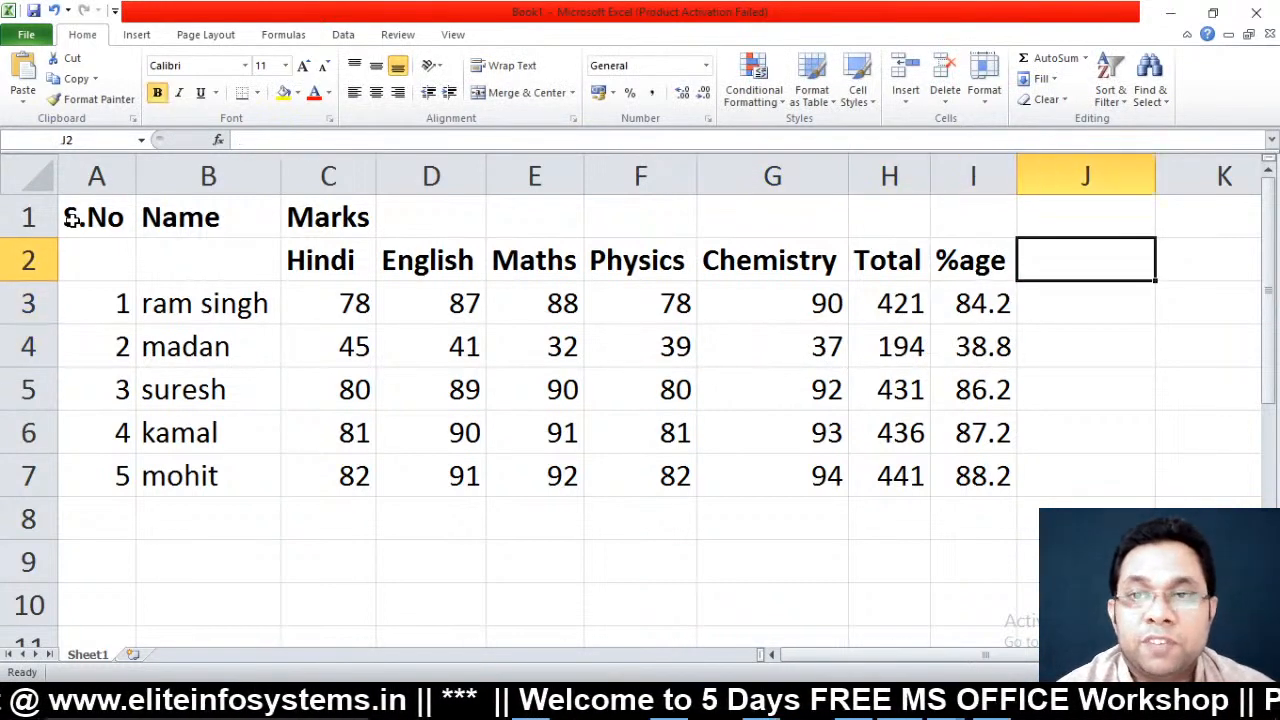
pyautogui.write('Status')
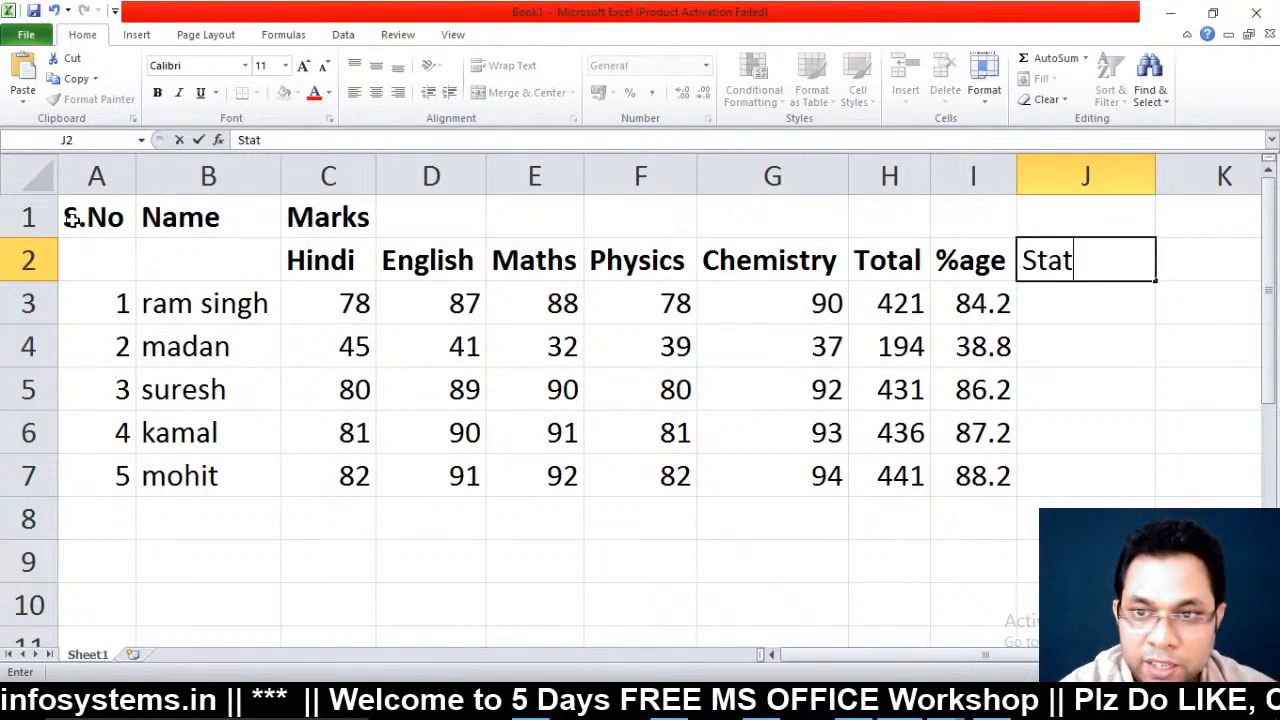
pyautogui.press('Return')
pyautogui.press('Return')
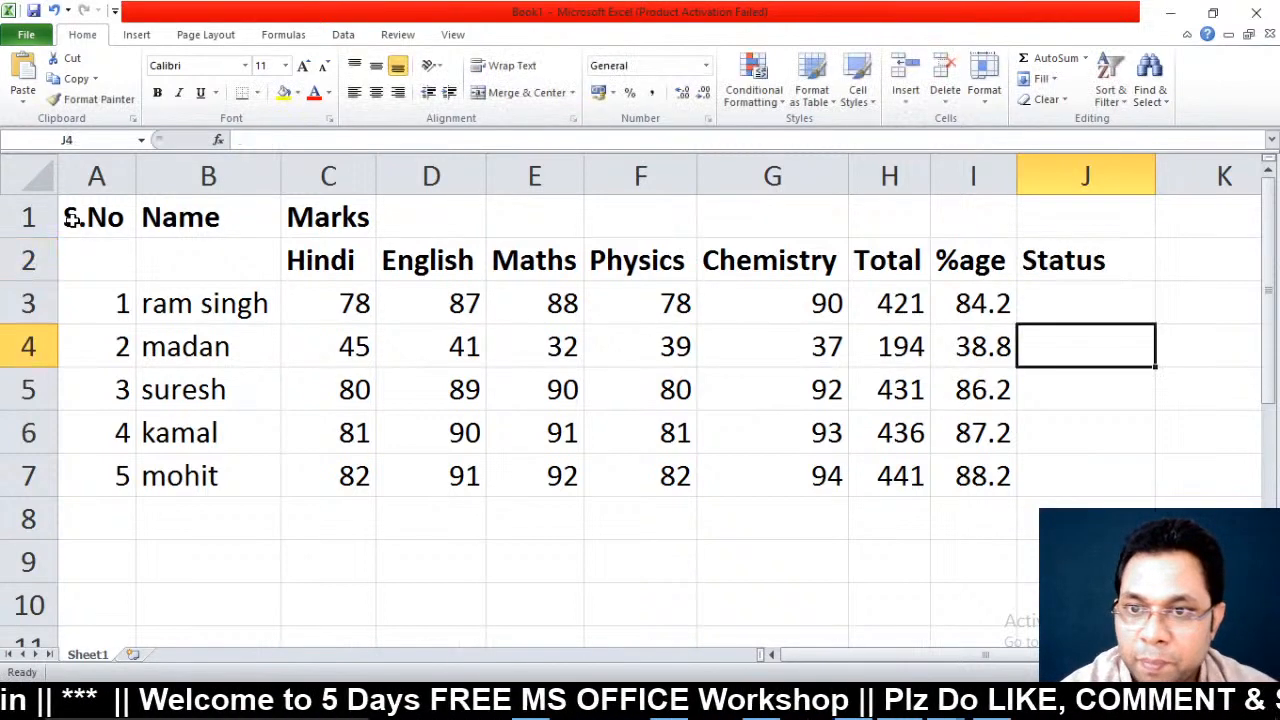
# Enter =IF(I3>=50,"Pass","Fail") in J3, showing Pass for the first student
pyautogui.press('Up')
pyautogui.press('Up')
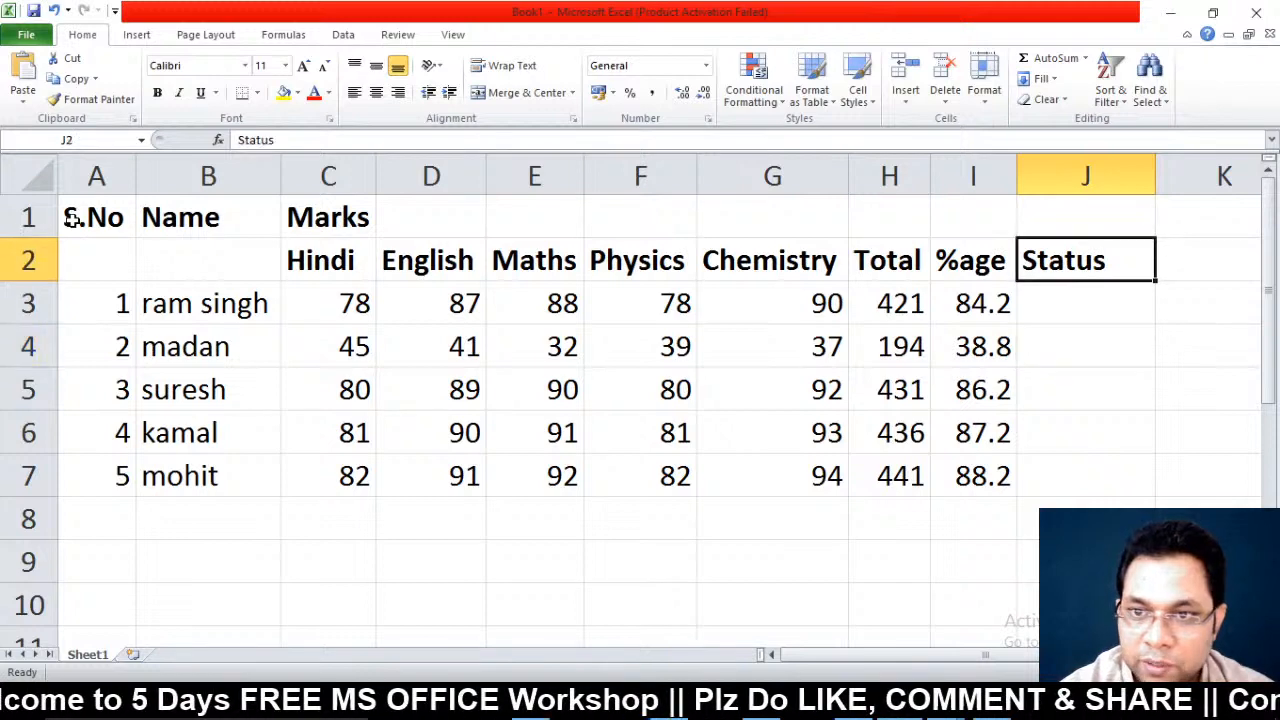
pyautogui.press('Down')
pyautogui.write('=if')
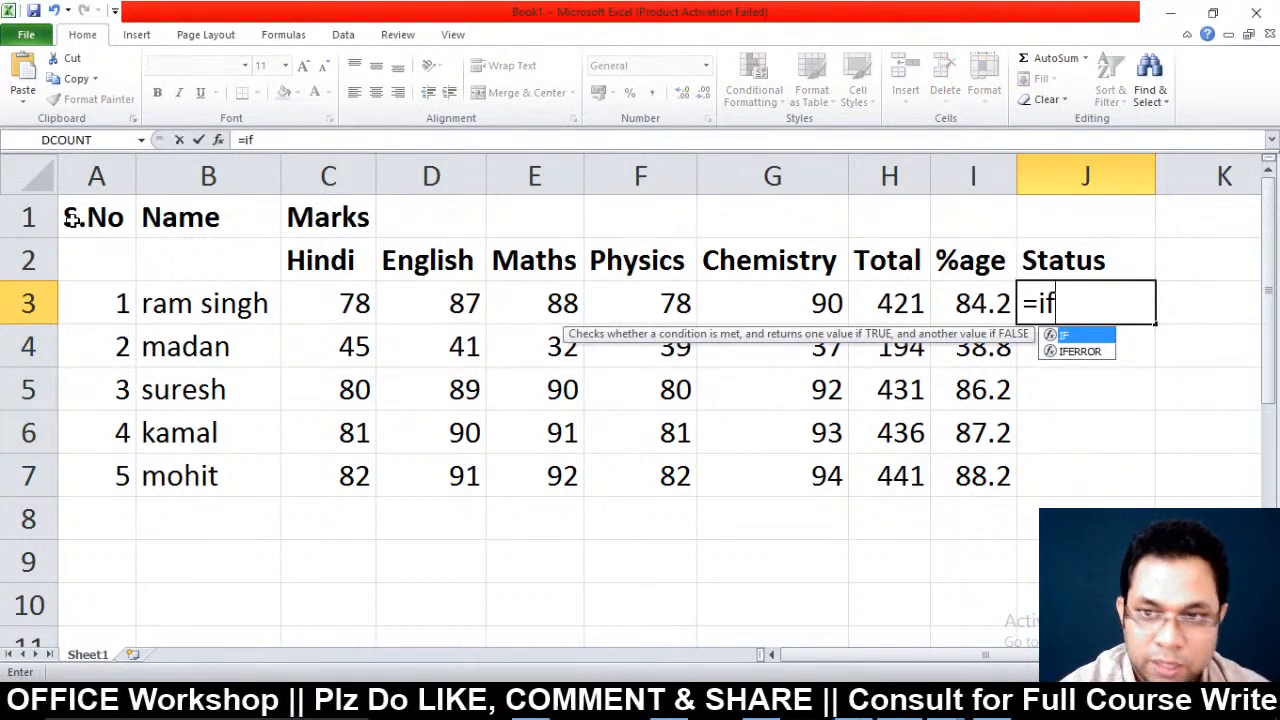
pyautogui.write('(')
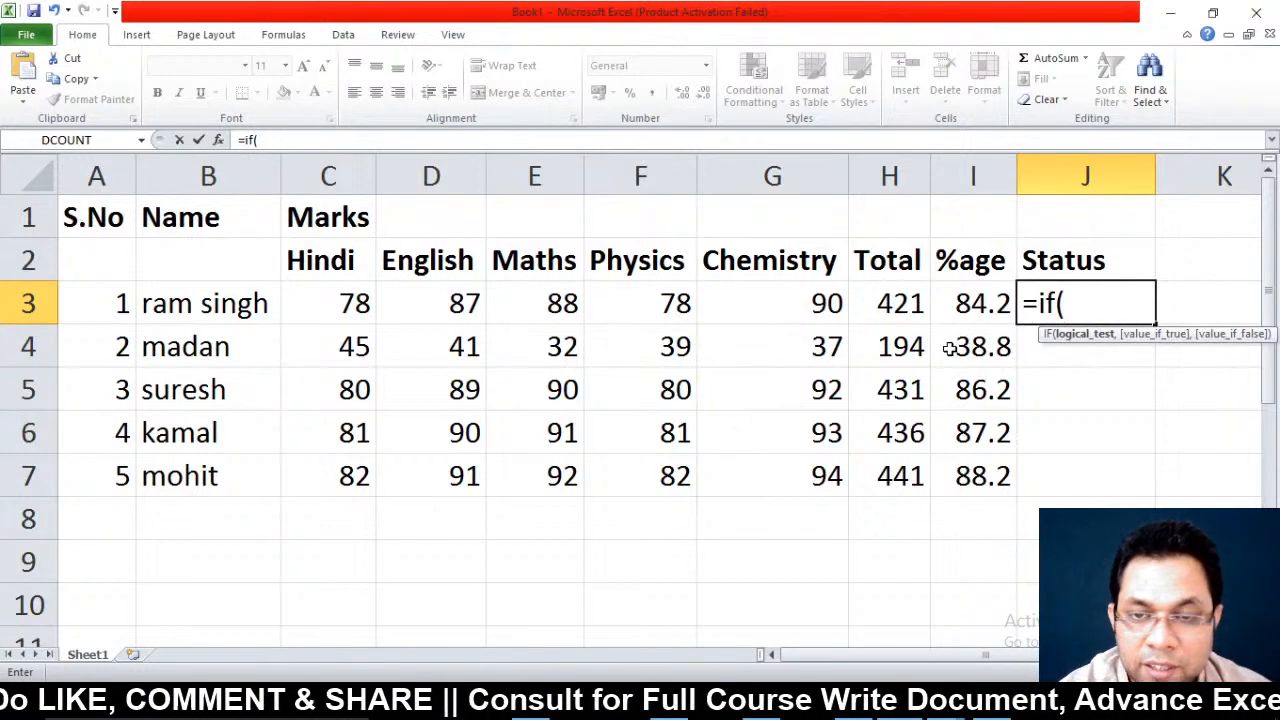
pyautogui.click(968, 305)
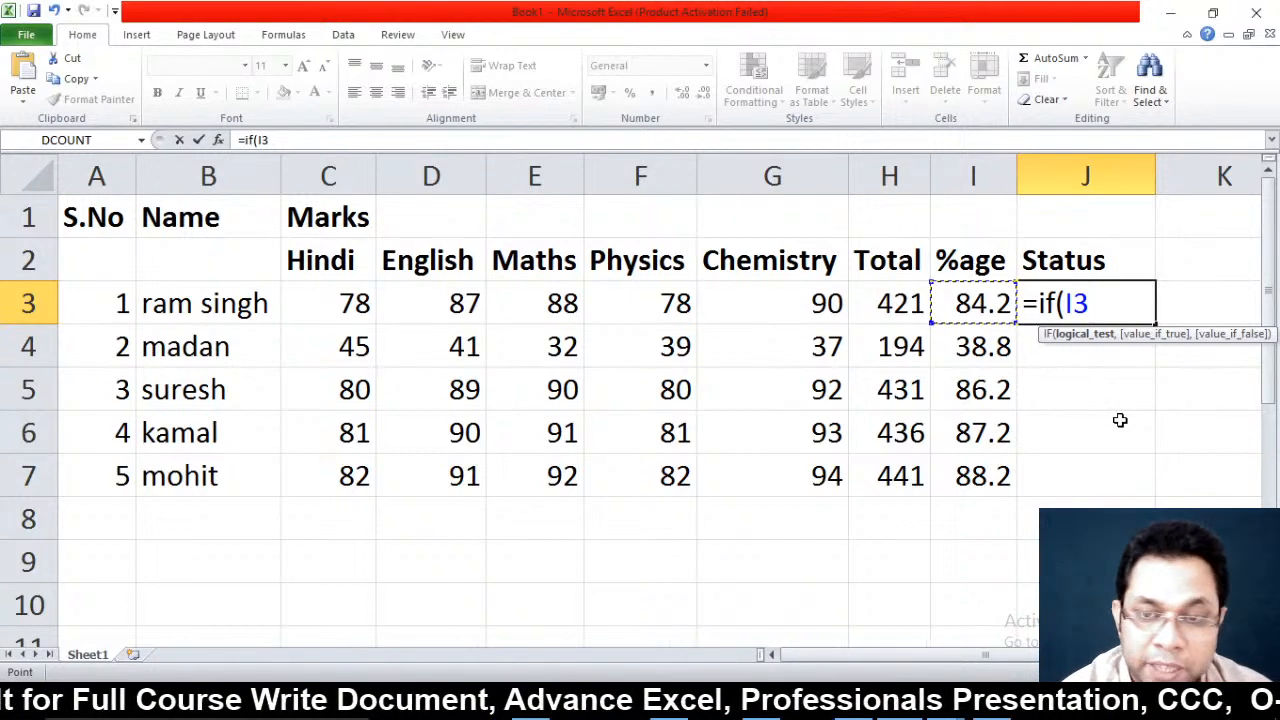
pyautogui.write('>')
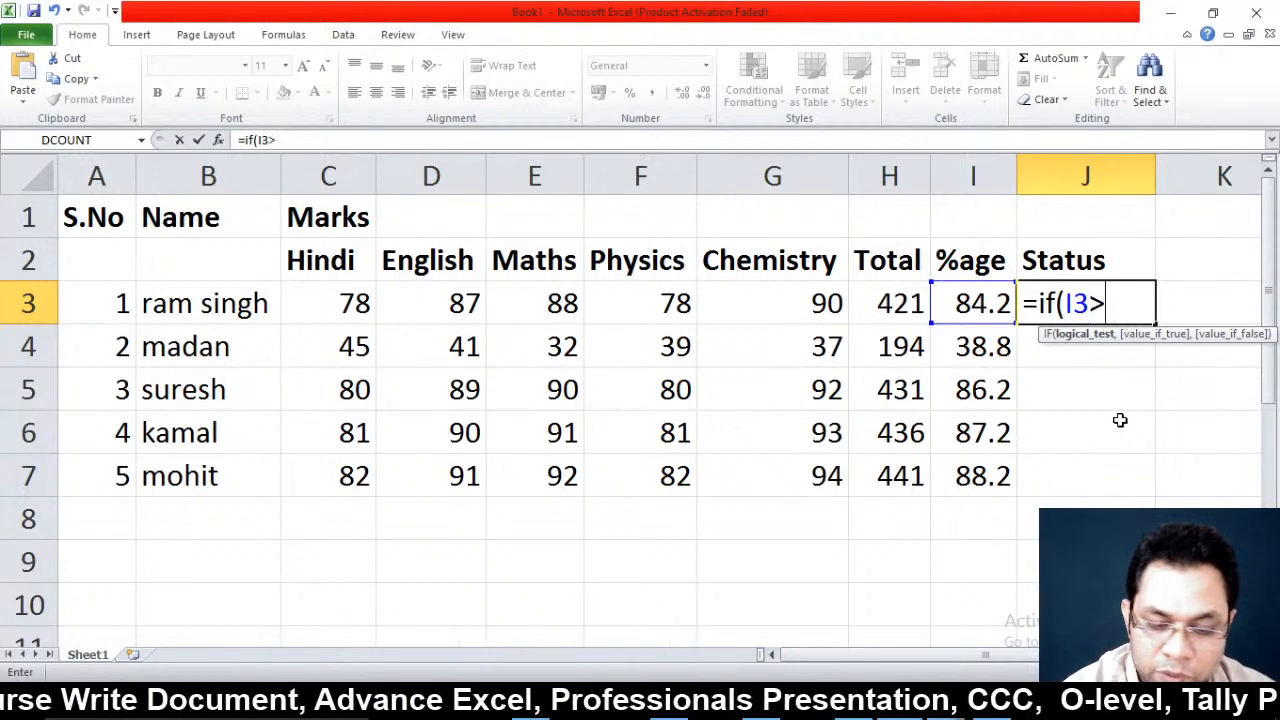
pyautogui.write('=50')
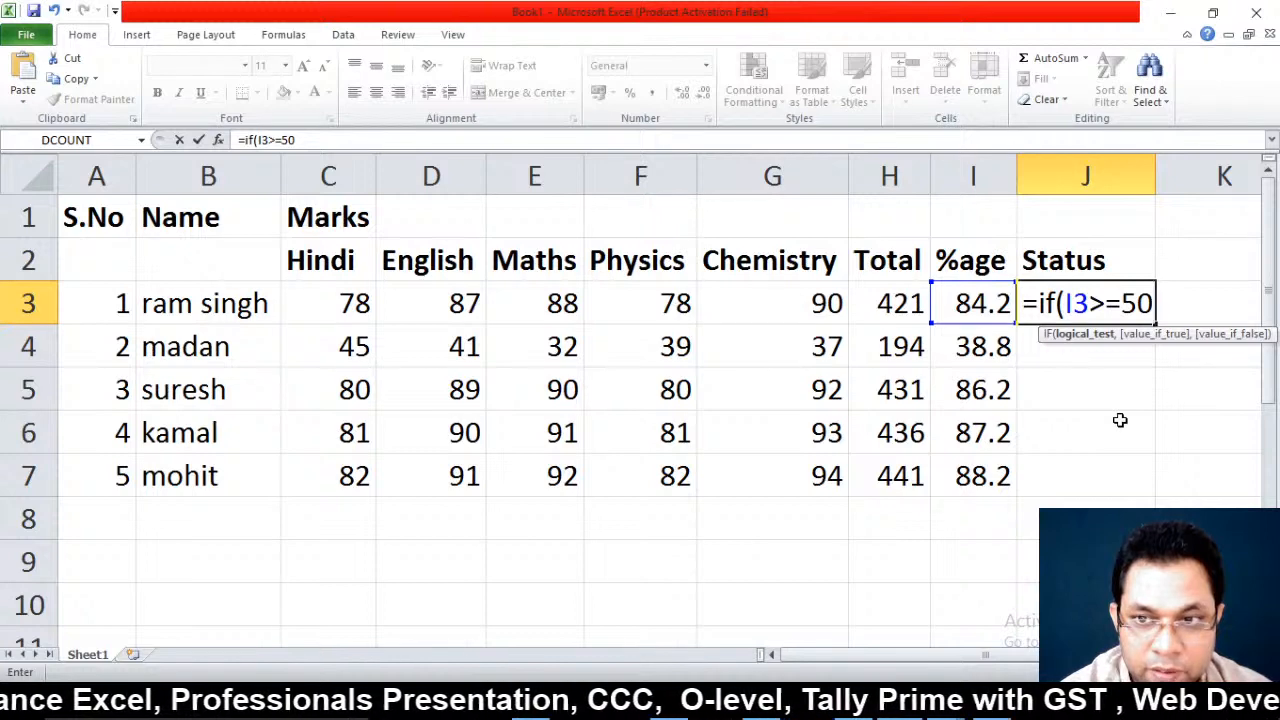
pyautogui.write(',')
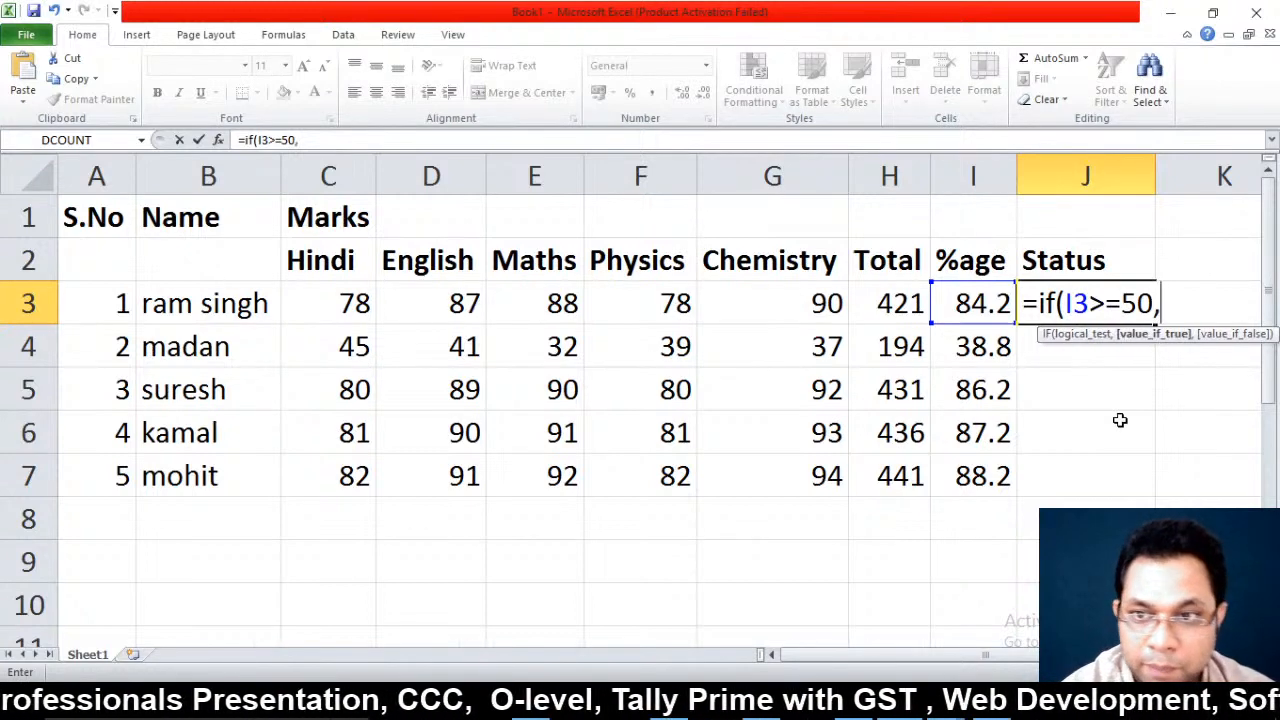
pyautogui.write('"')
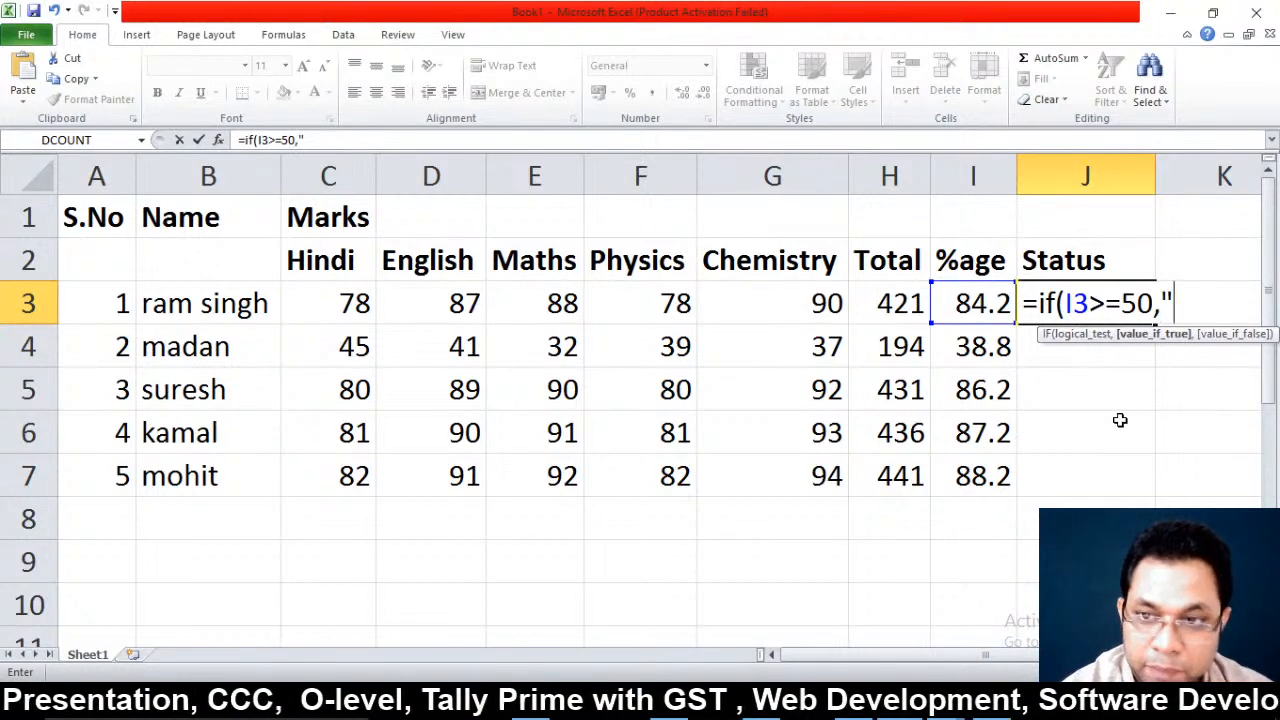
pyautogui.write('Pass')
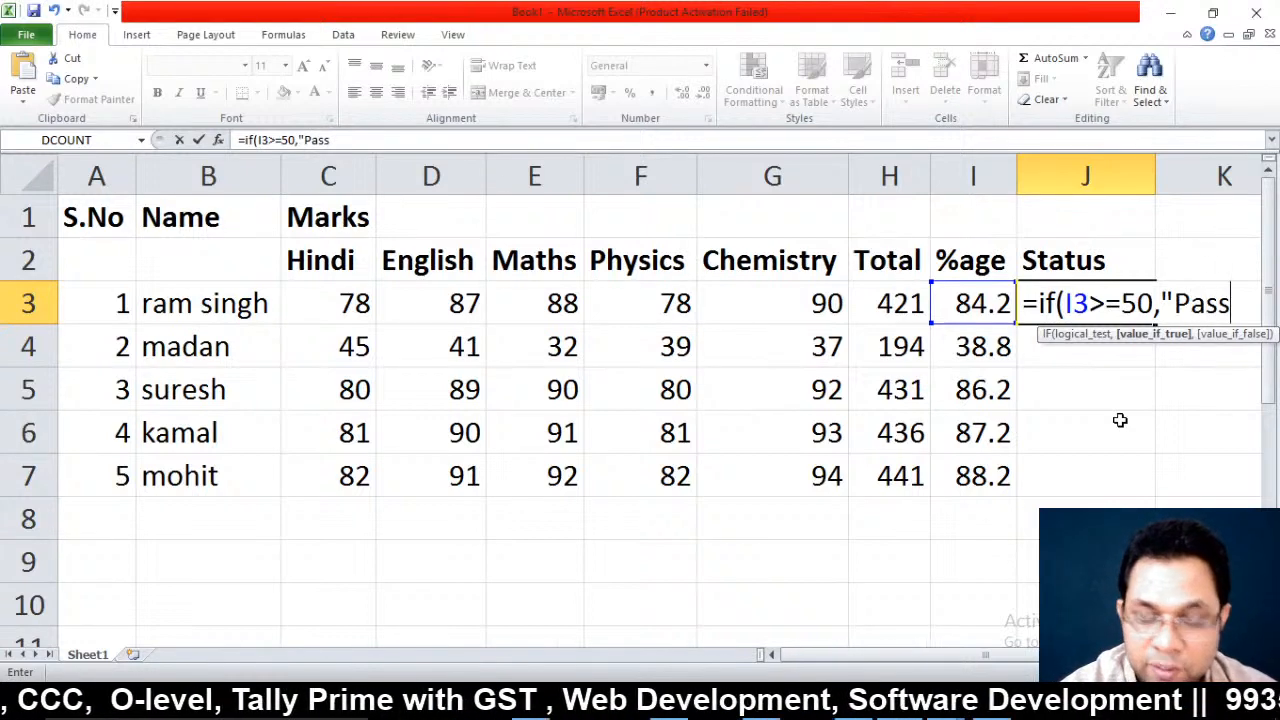
pyautogui.write('"')
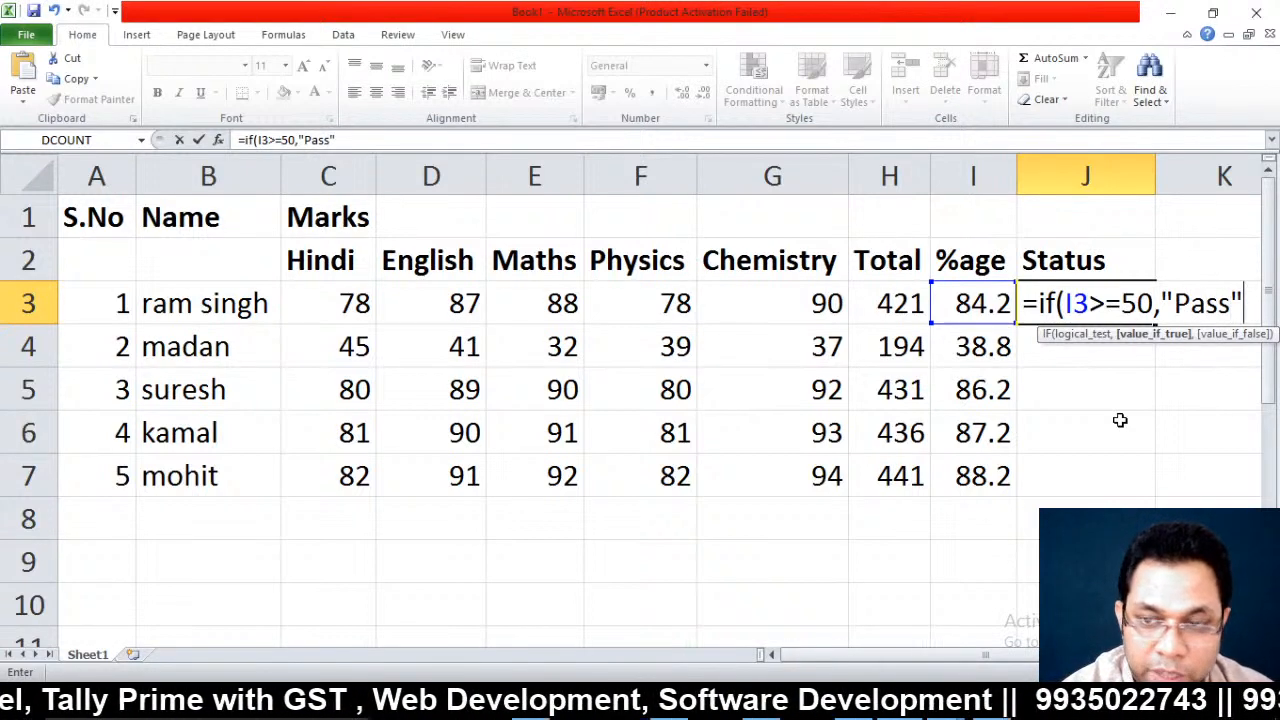
pyautogui.write(',"F')
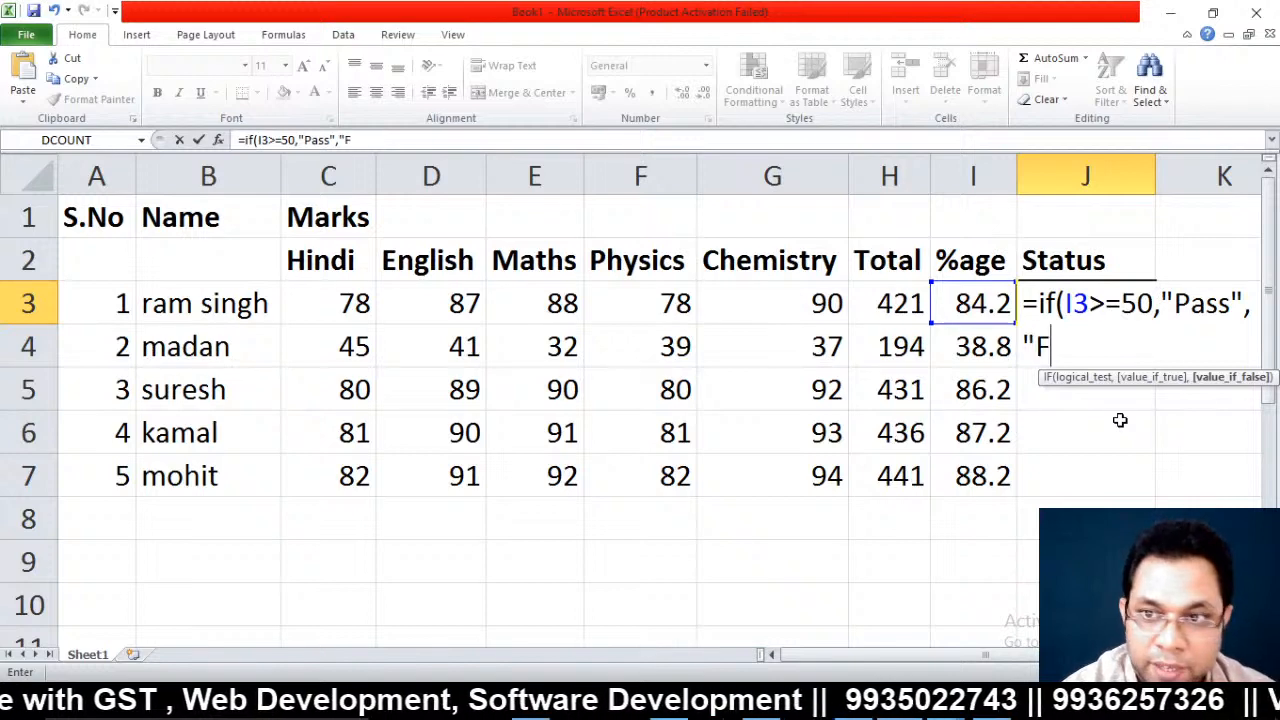
pyautogui.write('ail"')
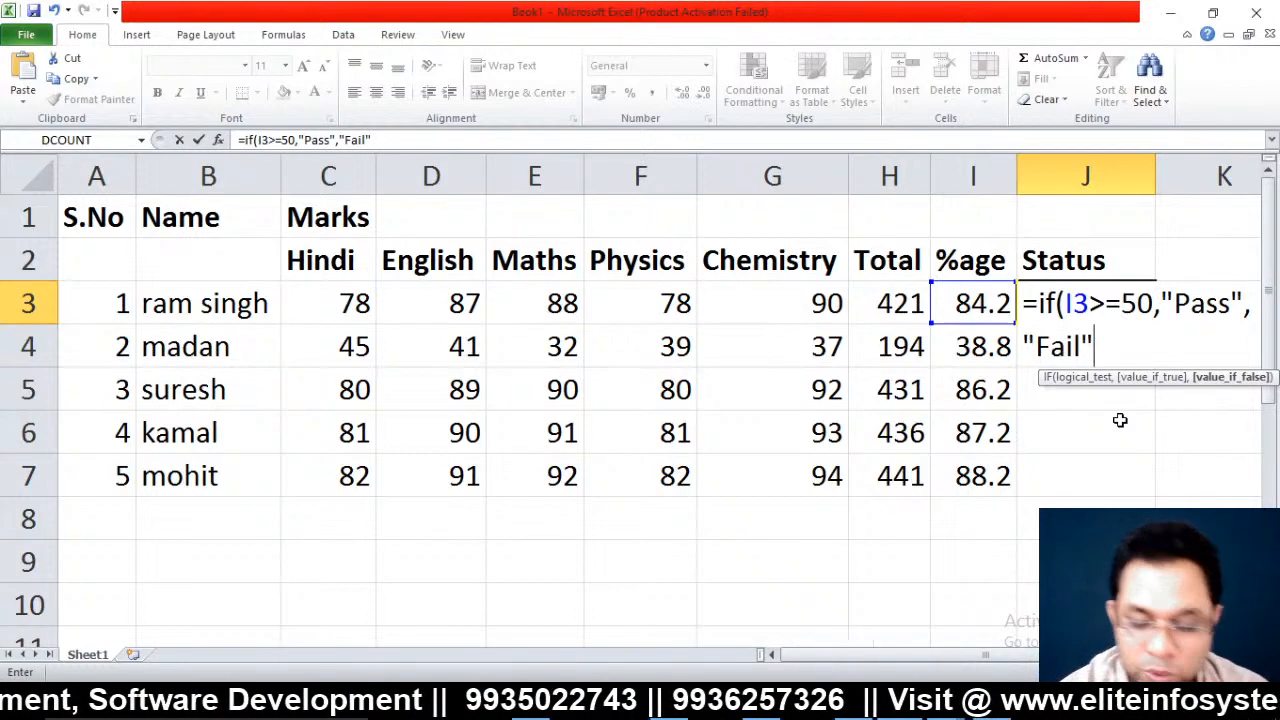
pyautogui.write(')')
pyautogui.press('Return')
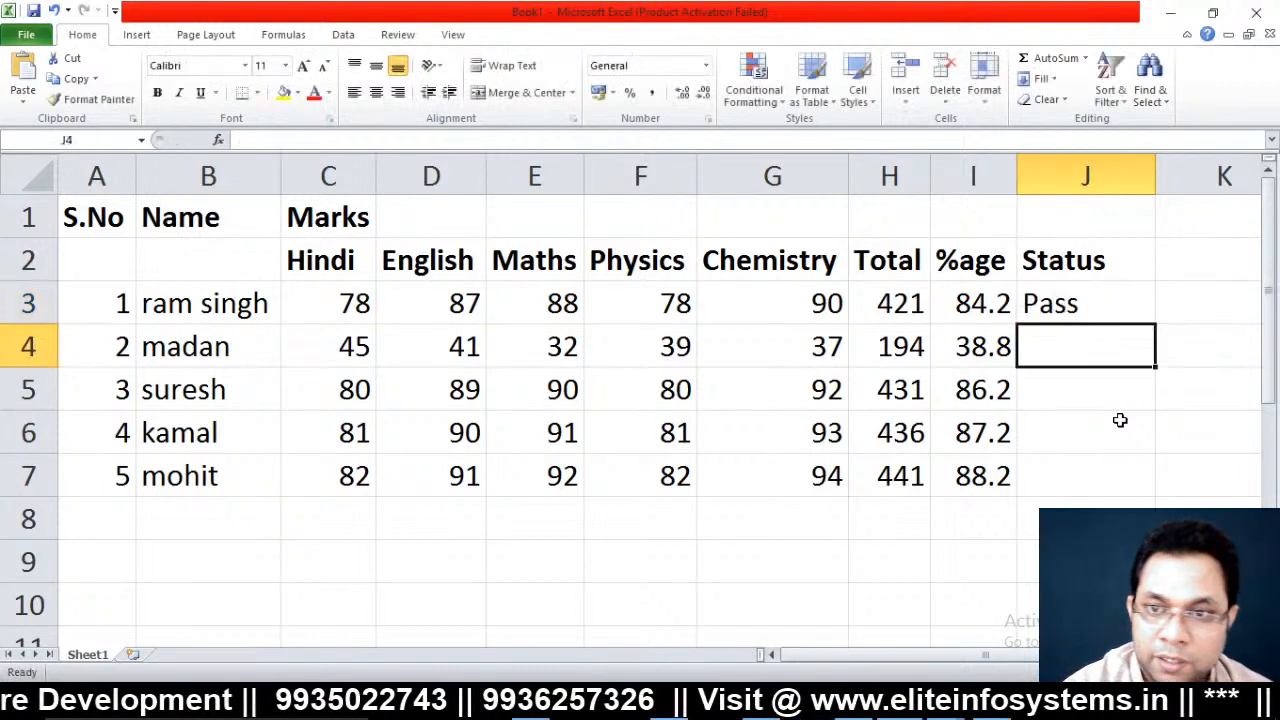
pyautogui.press('Up')
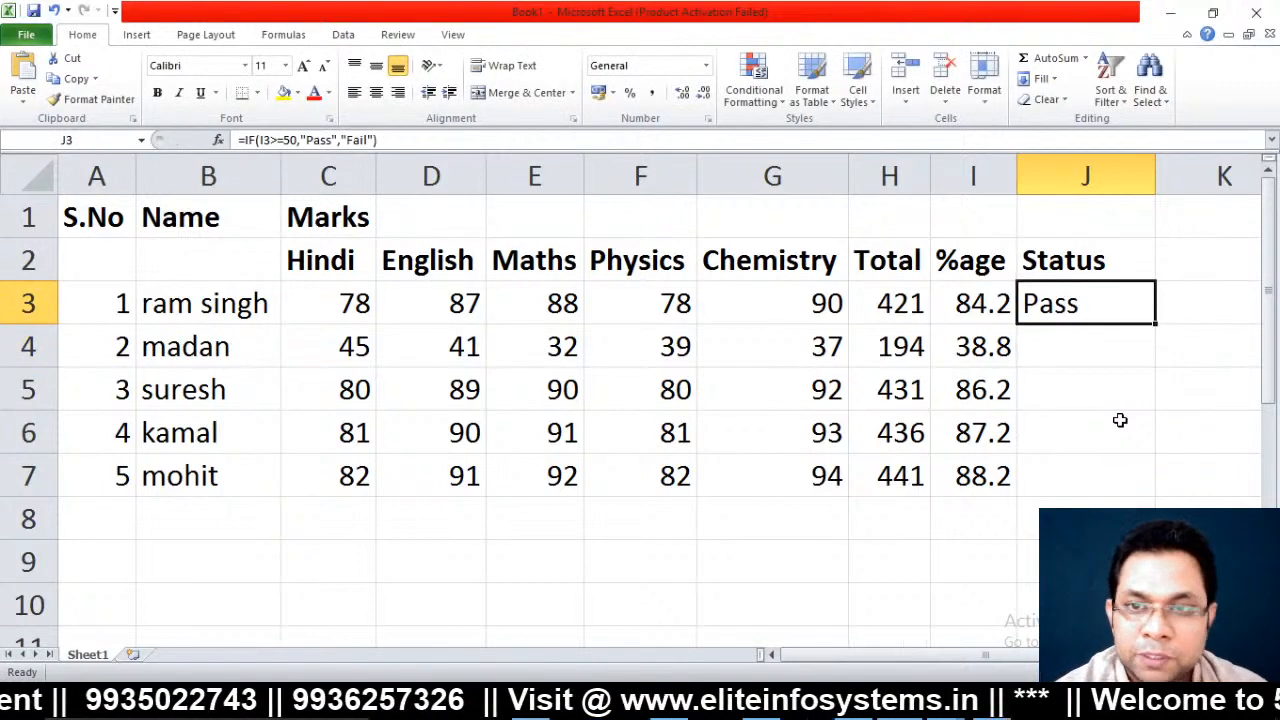
# Fill the Status formula down J3:J7, giving Fail for row 4 and Pass elsewhere
pyautogui.moveTo(1085, 346); pyautogui.dragTo(1085, 518)
pyautogui.hotkey('shift', 'Up')
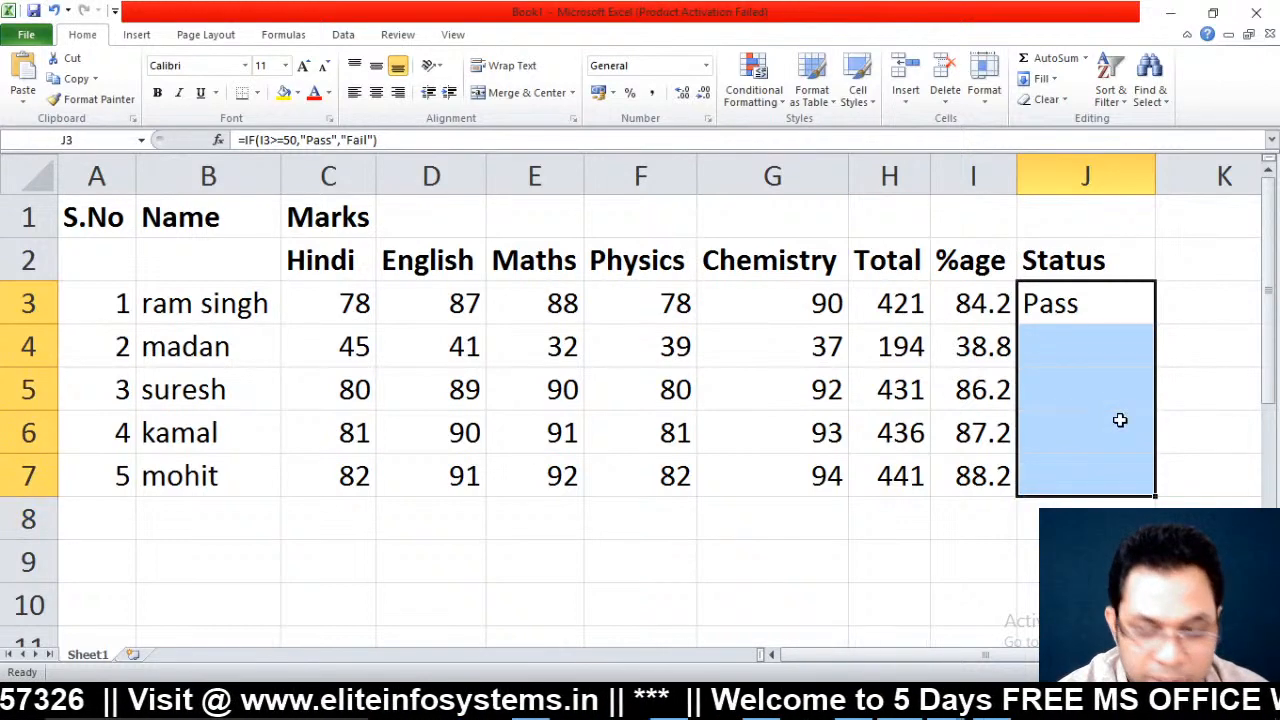
pyautogui.hotkey('ctrl', 'd')
pyautogui.press('Down')
pyautogui.press('Down')
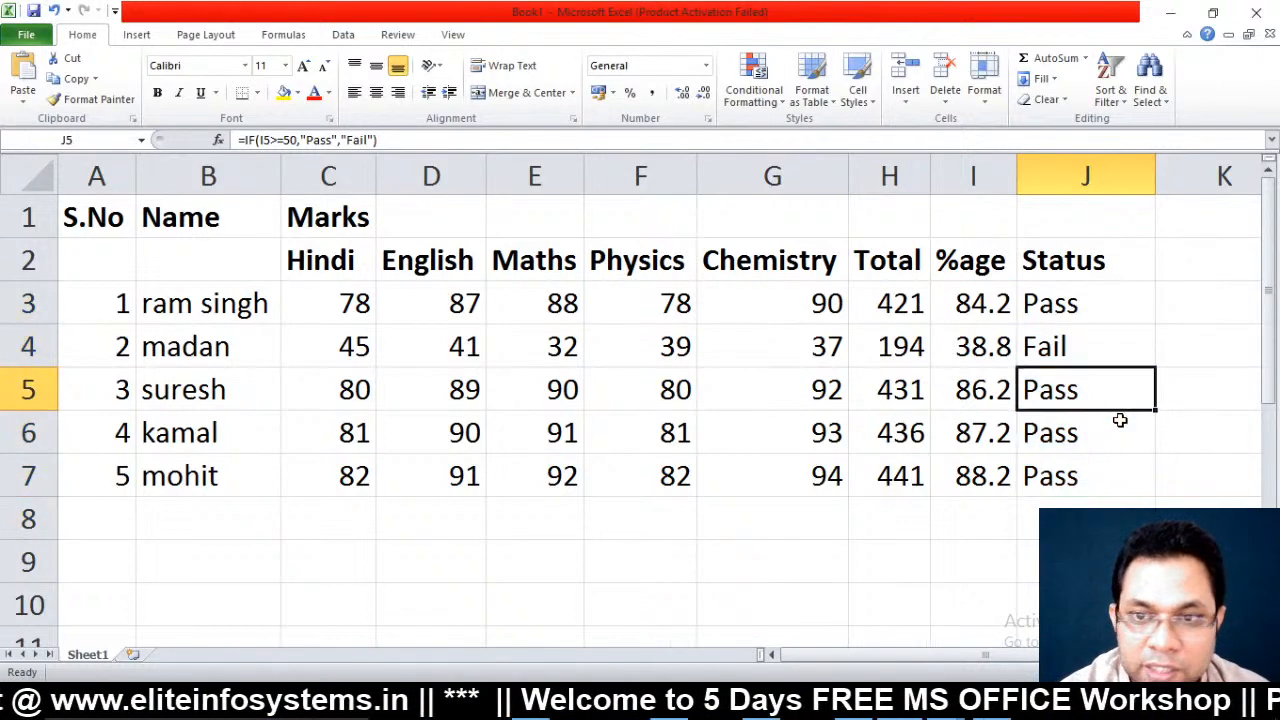
pyautogui.press('Up')
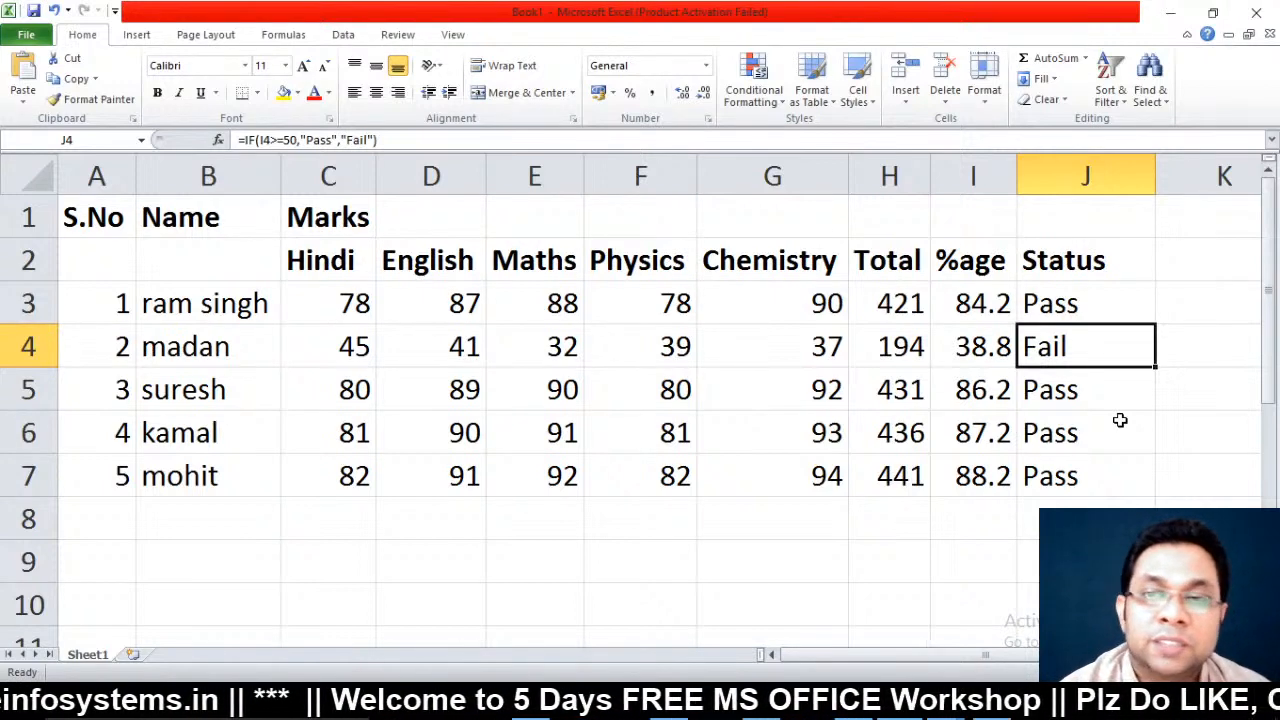
# Select the subject marks range C3:G7
pyautogui.press('Left')
pyautogui.press('Left')
pyautogui.press('Left')
pyautogui.press('Left')
pyautogui.press('Left')
pyautogui.press('Left')
pyautogui.press('Left')
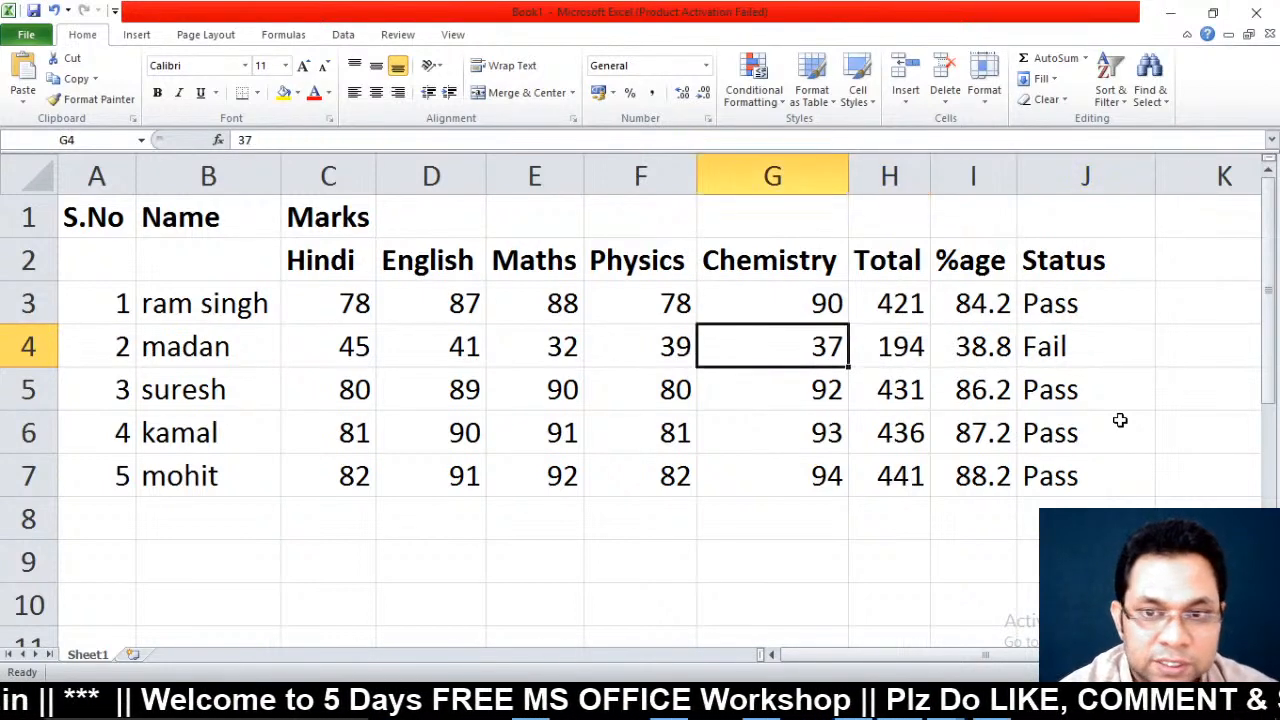
pyautogui.press('Up')
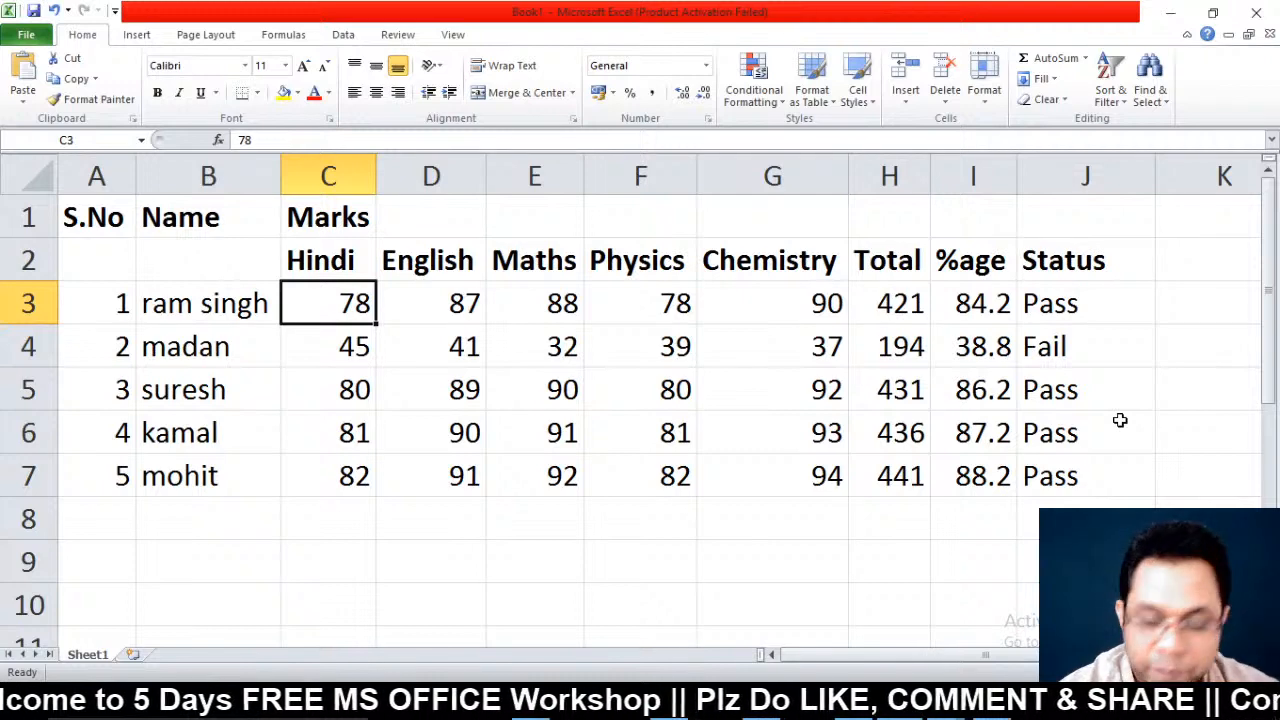
pyautogui.hotkey('shift', 'Right')
pyautogui.hotkey('shift', 'Right')
pyautogui.hotkey('shift', 'Right')
pyautogui.hotkey('shift', 'Right')
pyautogui.hotkey('shift', 'Down')
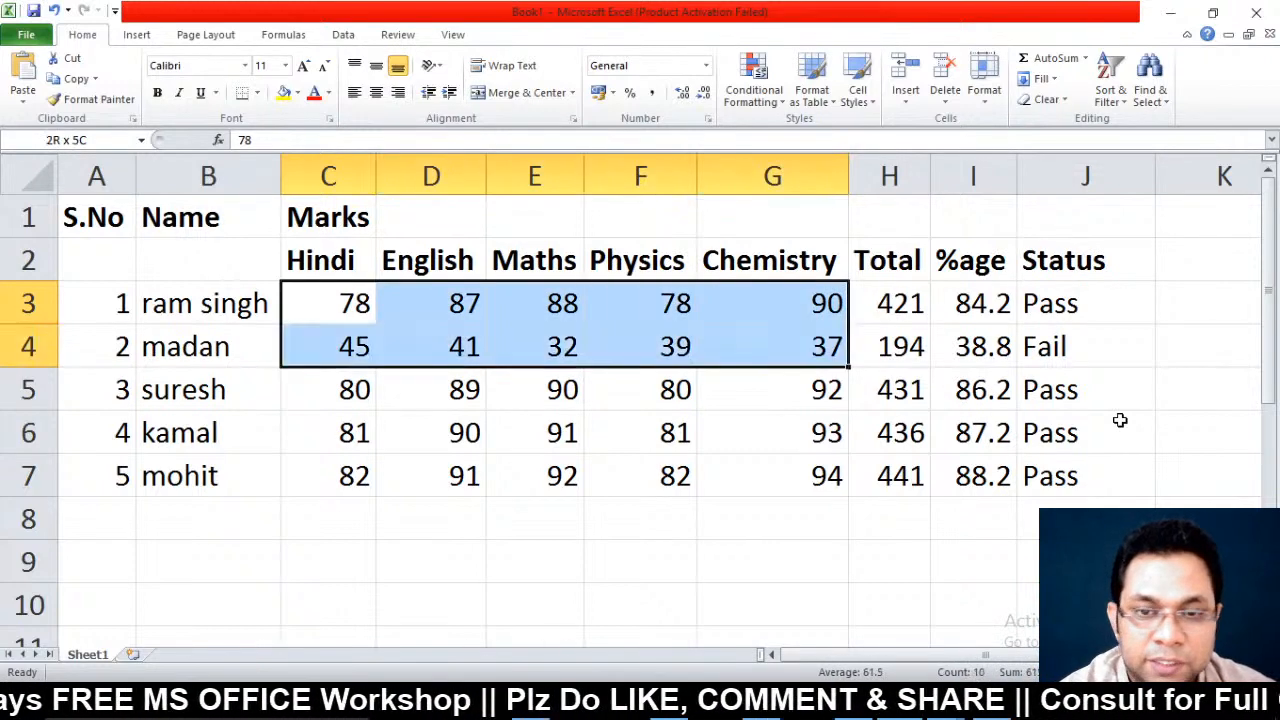
pyautogui.hotkey('shift', 'Down')
pyautogui.hotkey('shift', 'Down')
pyautogui.hotkey('shift', 'Down')
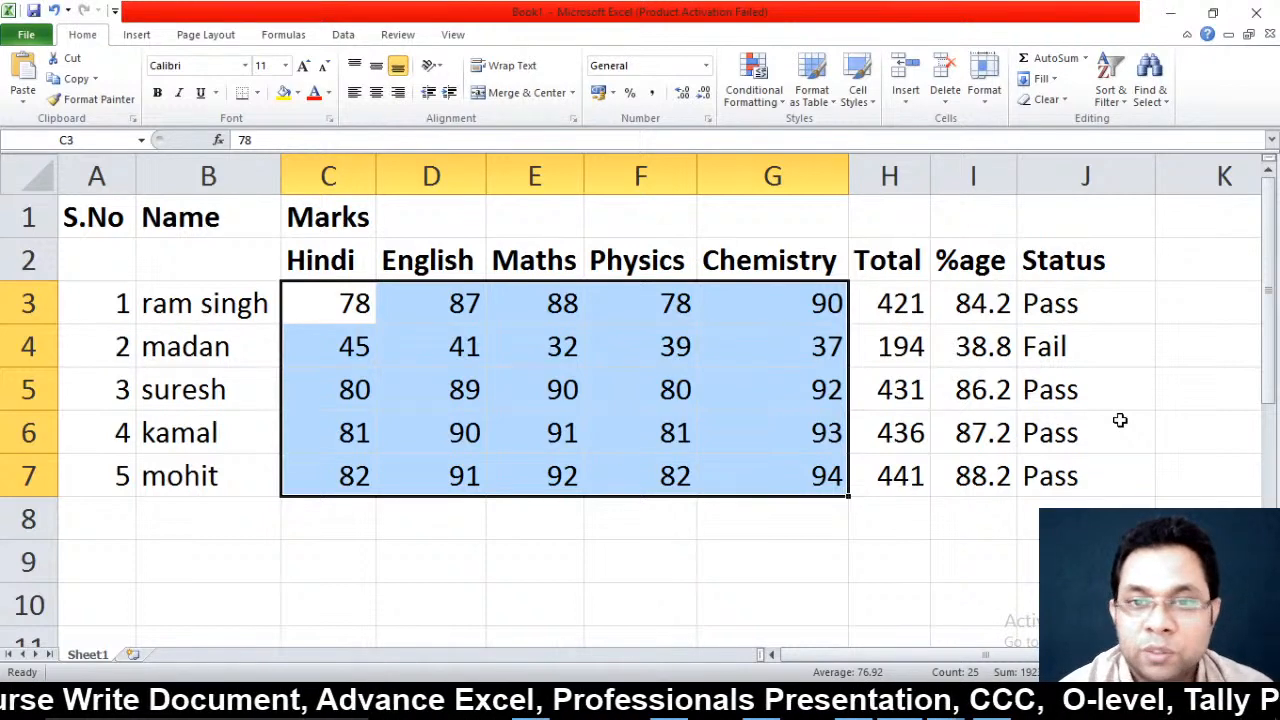
# Set E5's Maths mark to 50, and row 7's Physics to 49 and English to 50
pyautogui.click(541, 382)
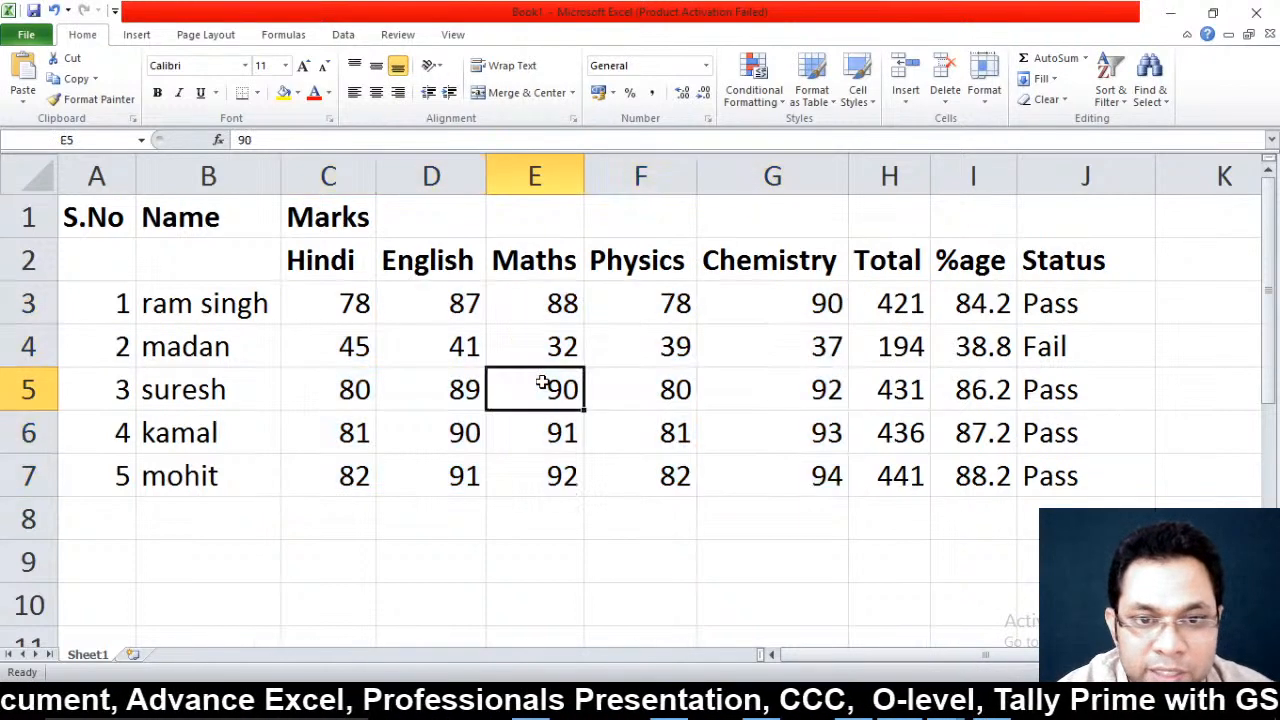
pyautogui.write('50')
pyautogui.press('Return')
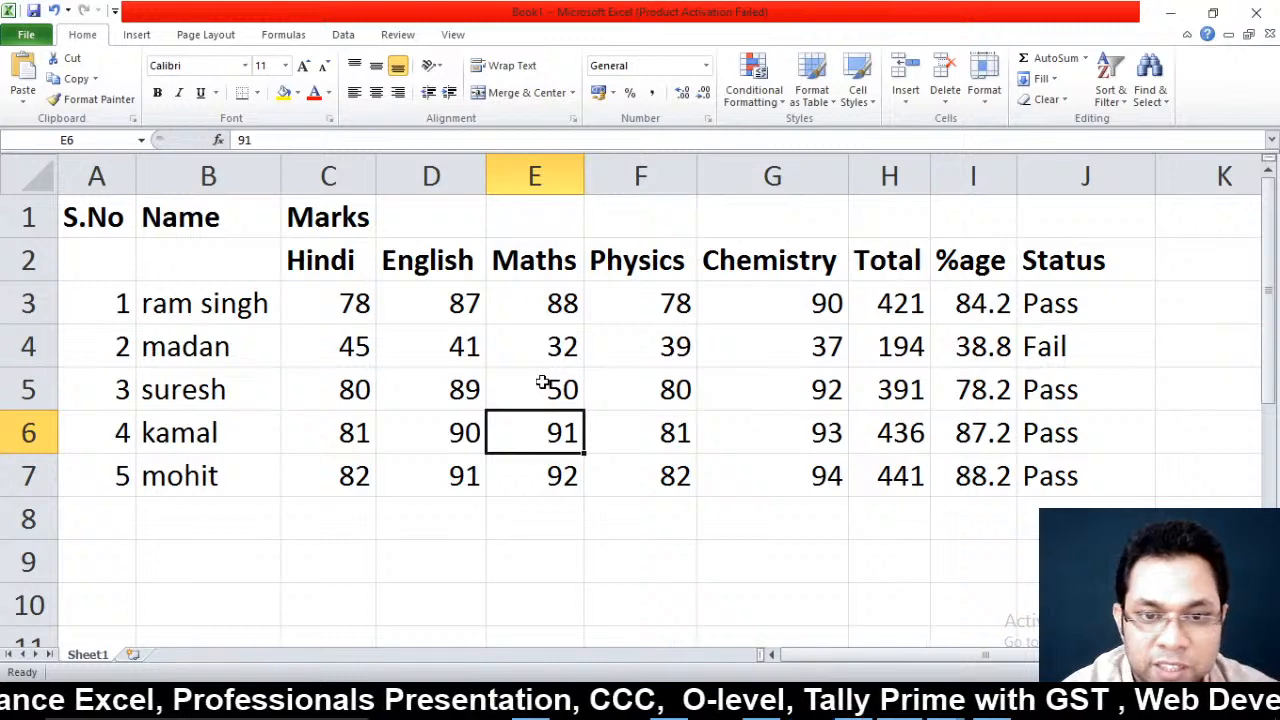
pyautogui.press('Right')
pyautogui.press('Right')
pyautogui.press('Down')
pyautogui.press('Left')
pyautogui.write('7')
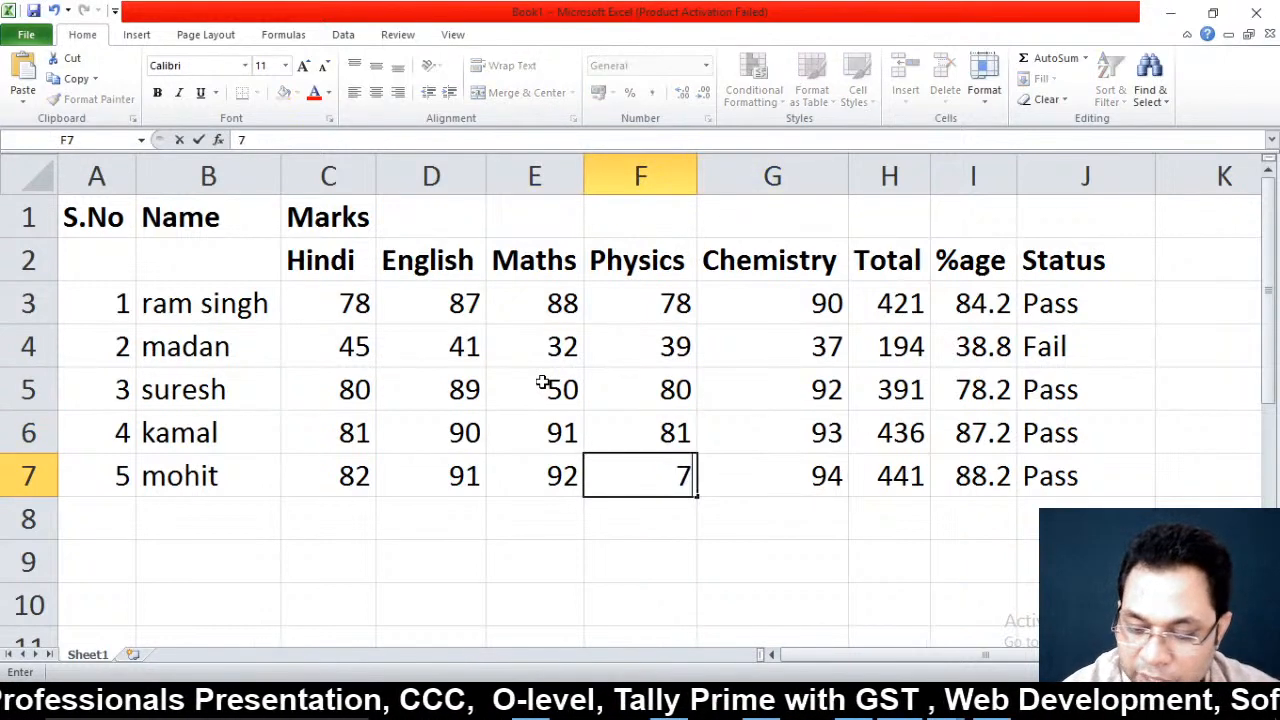
pyautogui.press('BackSpace')
pyautogui.write('49')
pyautogui.hotkey('ctrl', 'Return')
pyautogui.press('Left')
pyautogui.press('Left')
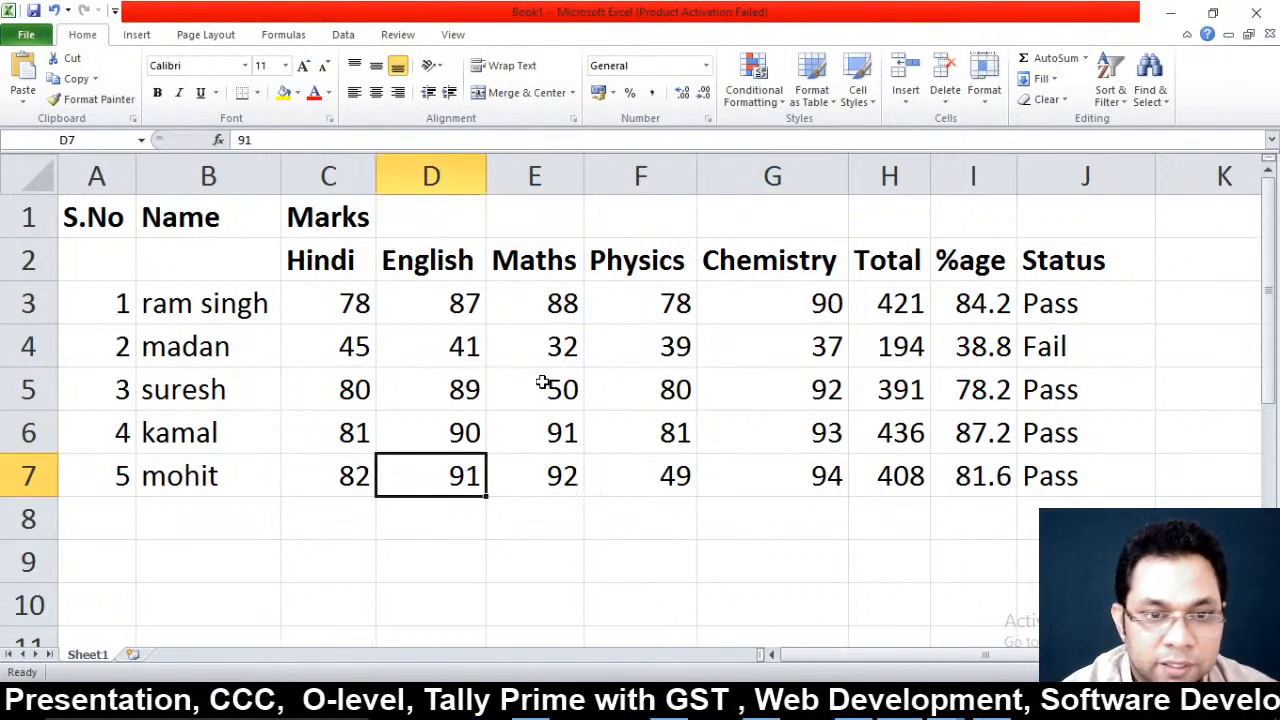
pyautogui.write('50')
pyautogui.press('Up')
# Select the marks range C3:G7
pyautogui.press('Up')
pyautogui.press('Up')
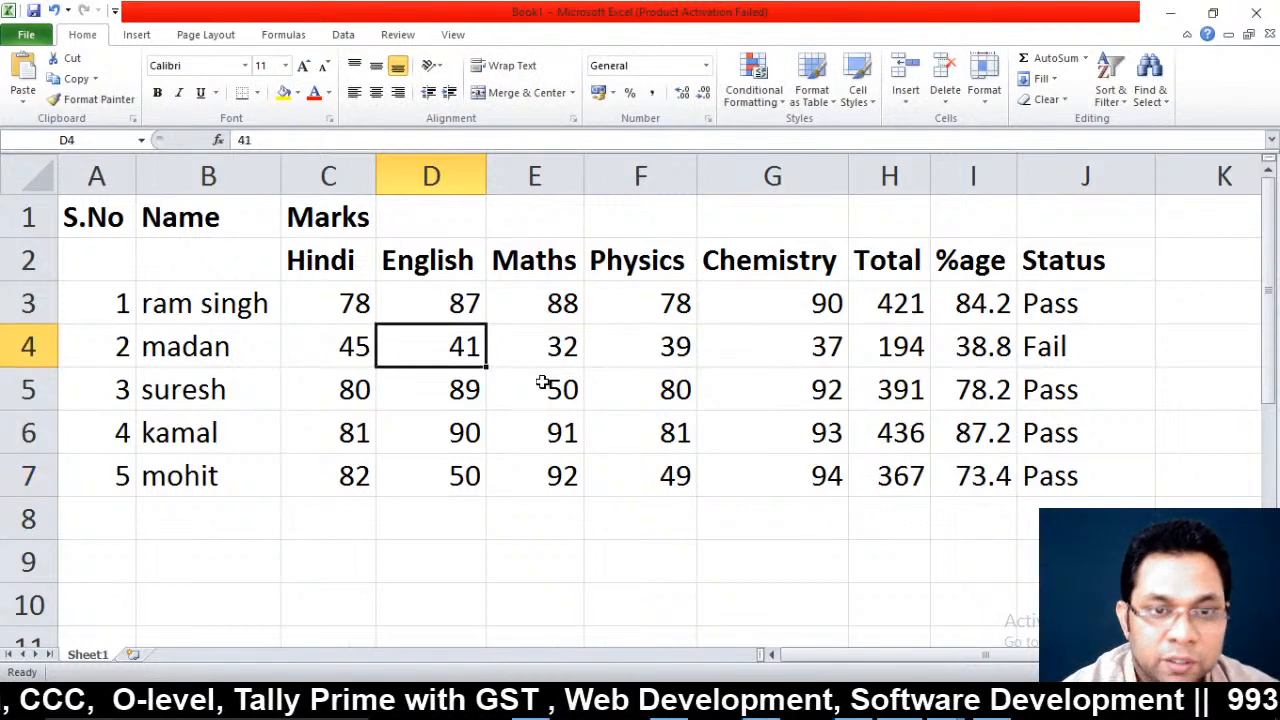
pyautogui.press('Left')
pyautogui.press('Up')
pyautogui.hotkey('shift', 'Down')
pyautogui.hotkey('shift', 'Down')
pyautogui.hotkey('shift', 'Down')
pyautogui.hotkey('shift', 'Down')
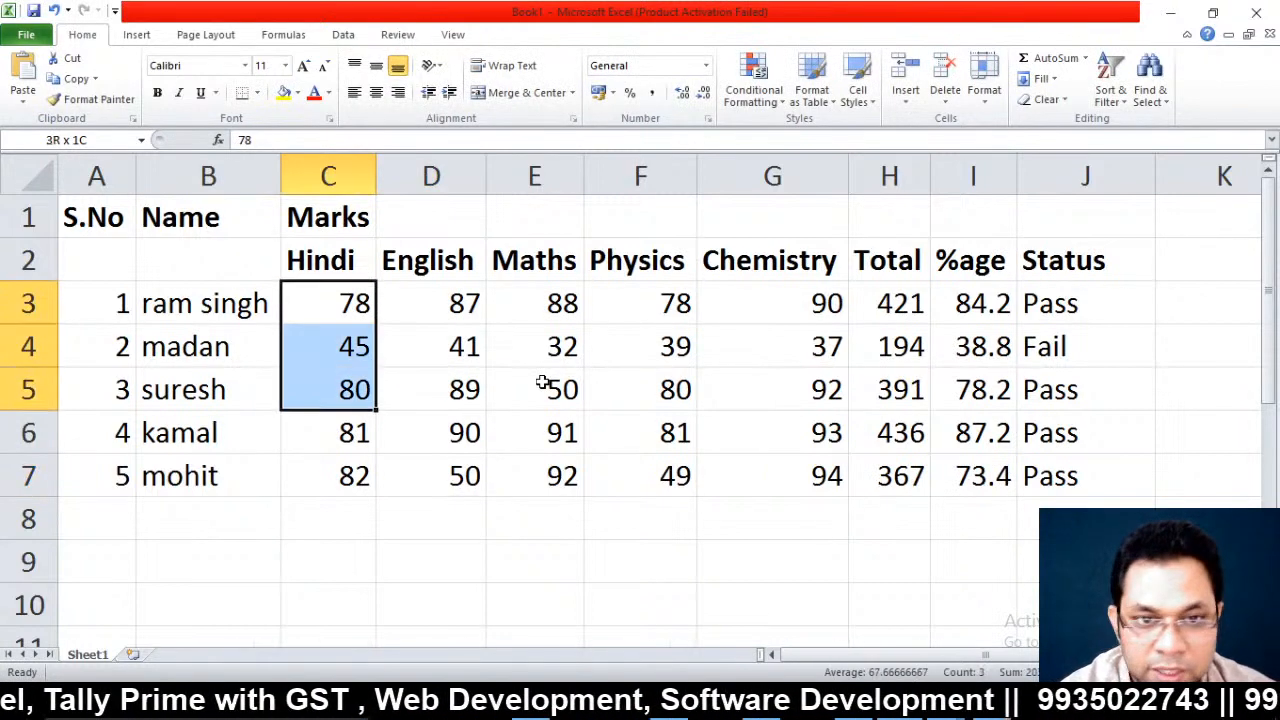
pyautogui.hotkey('shift', 'Right')
pyautogui.hotkey('shift', 'Right')
pyautogui.hotkey('shift', 'Right')
pyautogui.hotkey('shift', 'Right')
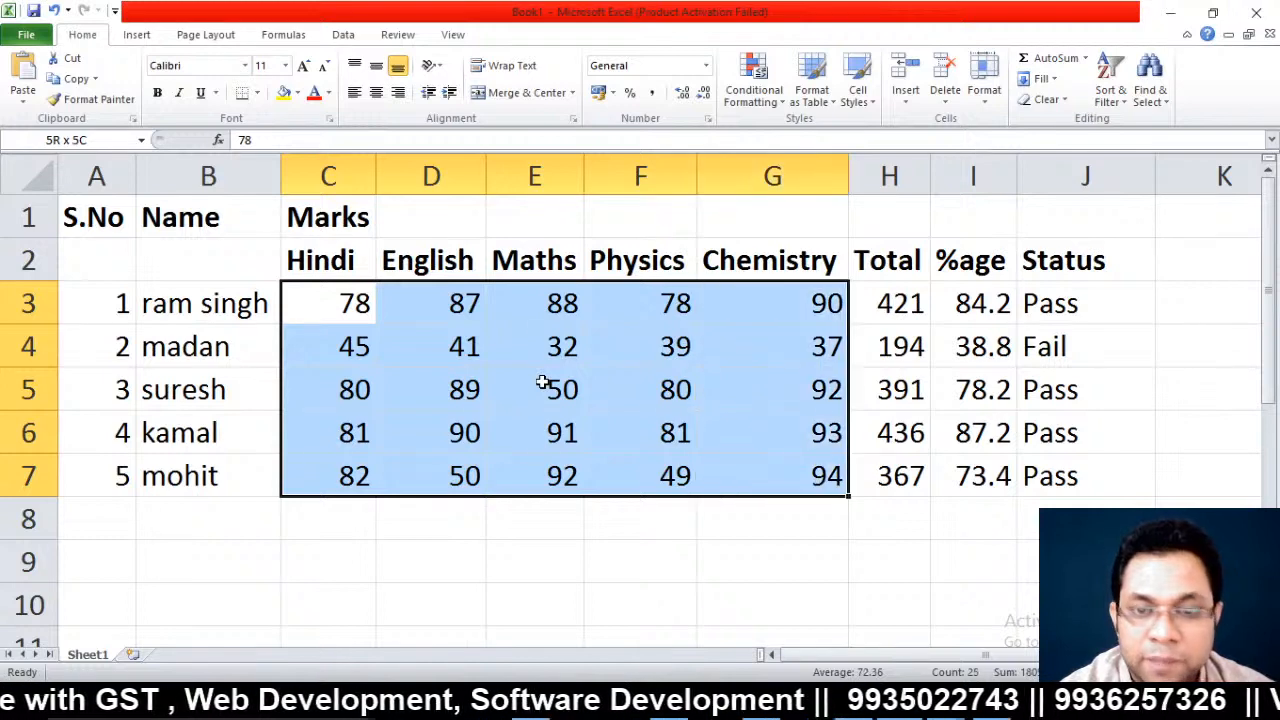
# Start a new conditional rule in Manage Rules for cell values equal to 50
pyautogui.click(760, 92)
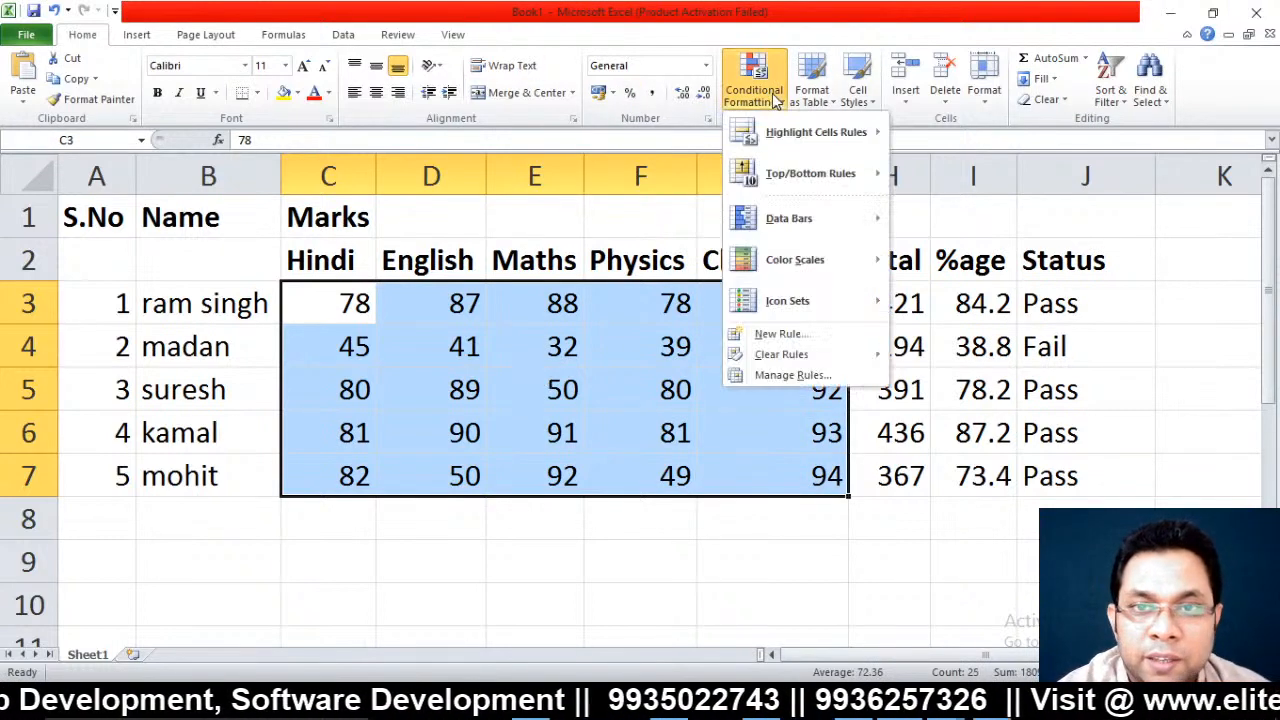
pyautogui.click(778, 377)
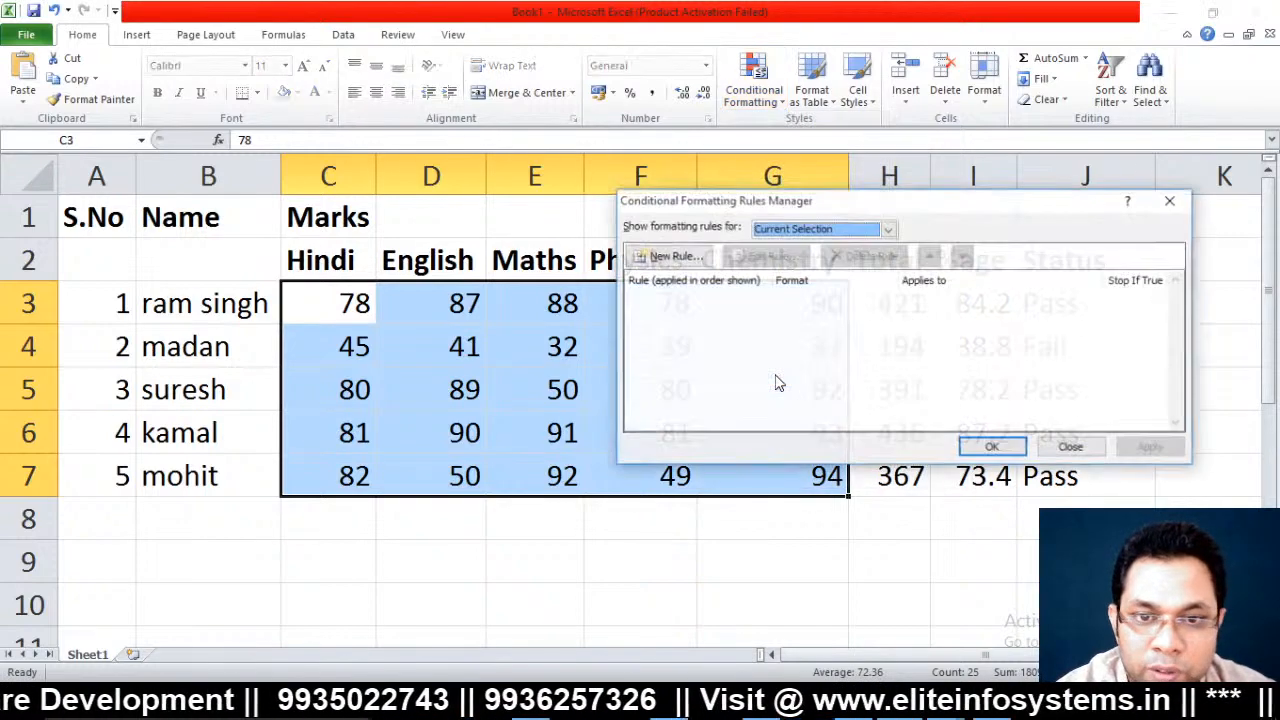
pyautogui.click(664, 257)
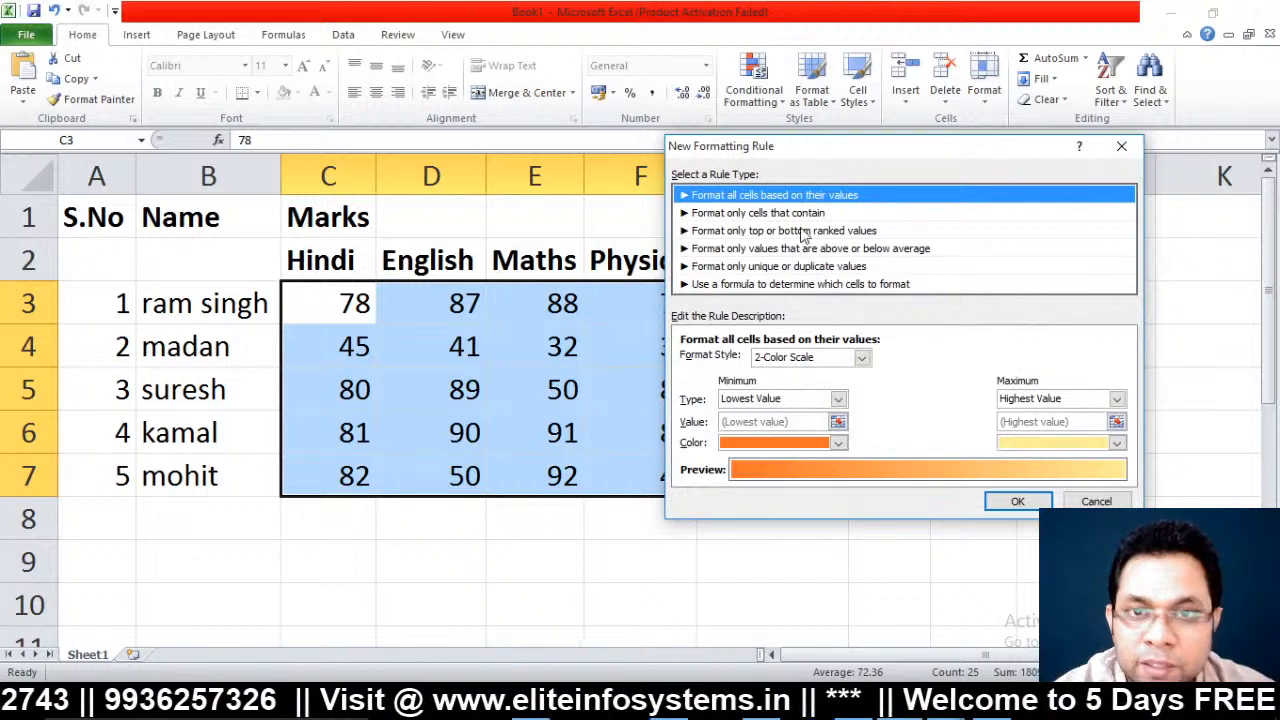
pyautogui.click(741, 215)
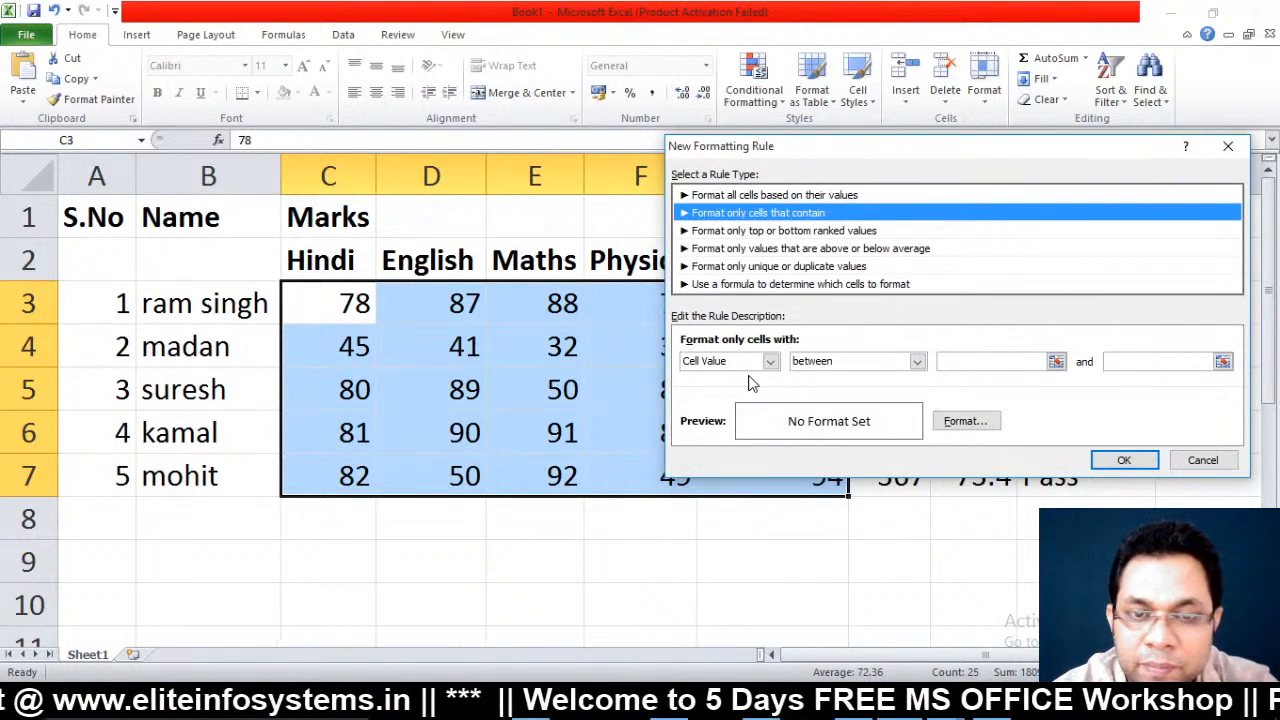
pyautogui.click(843, 365)
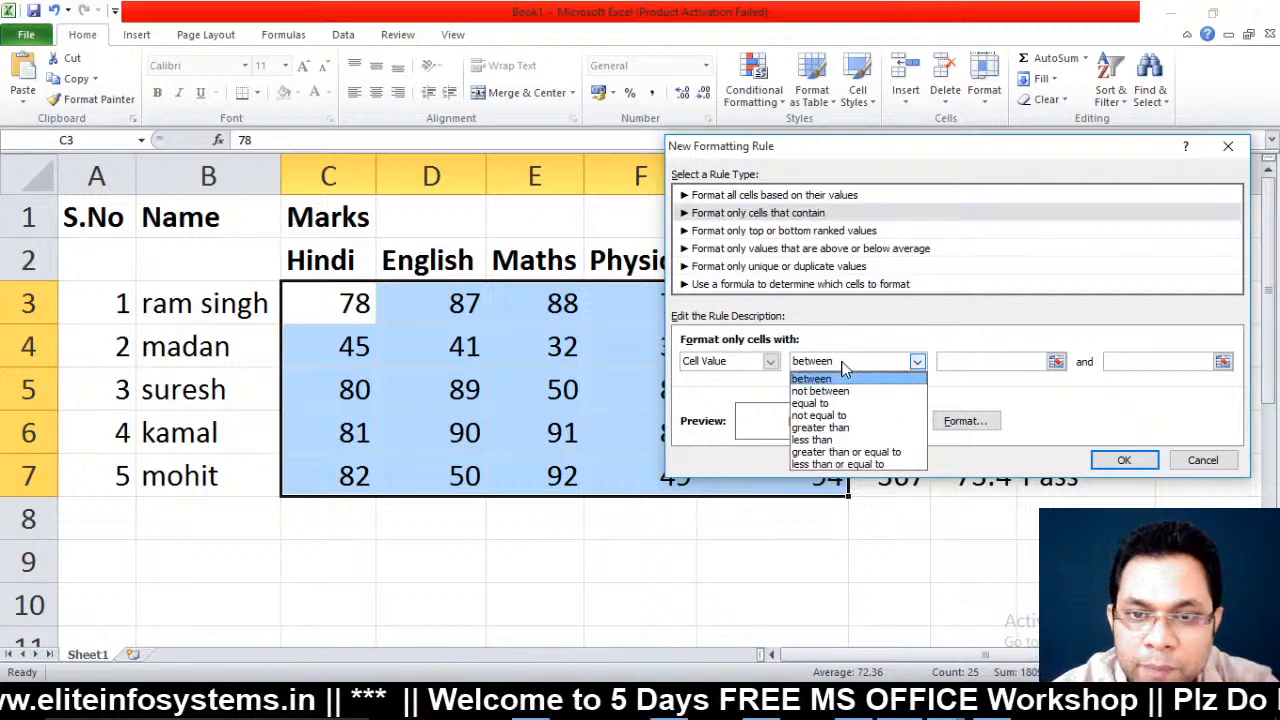
pyautogui.click(812, 404)
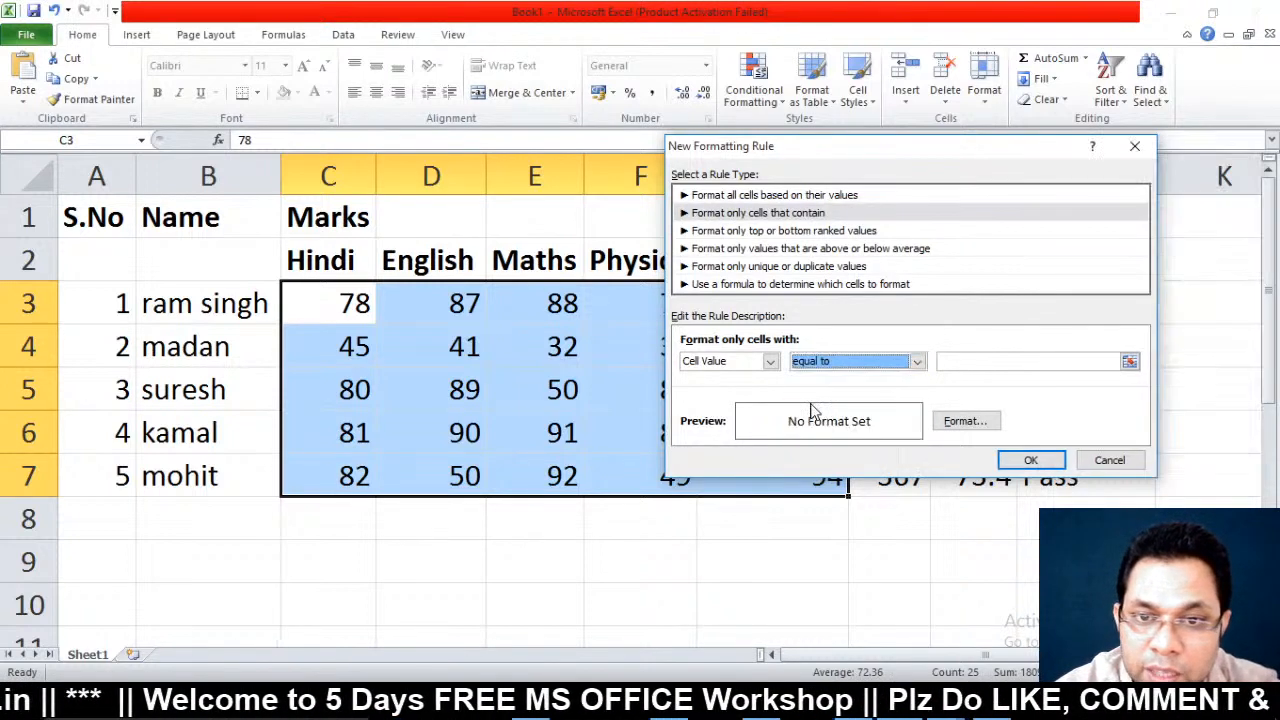
pyautogui.click(992, 362)
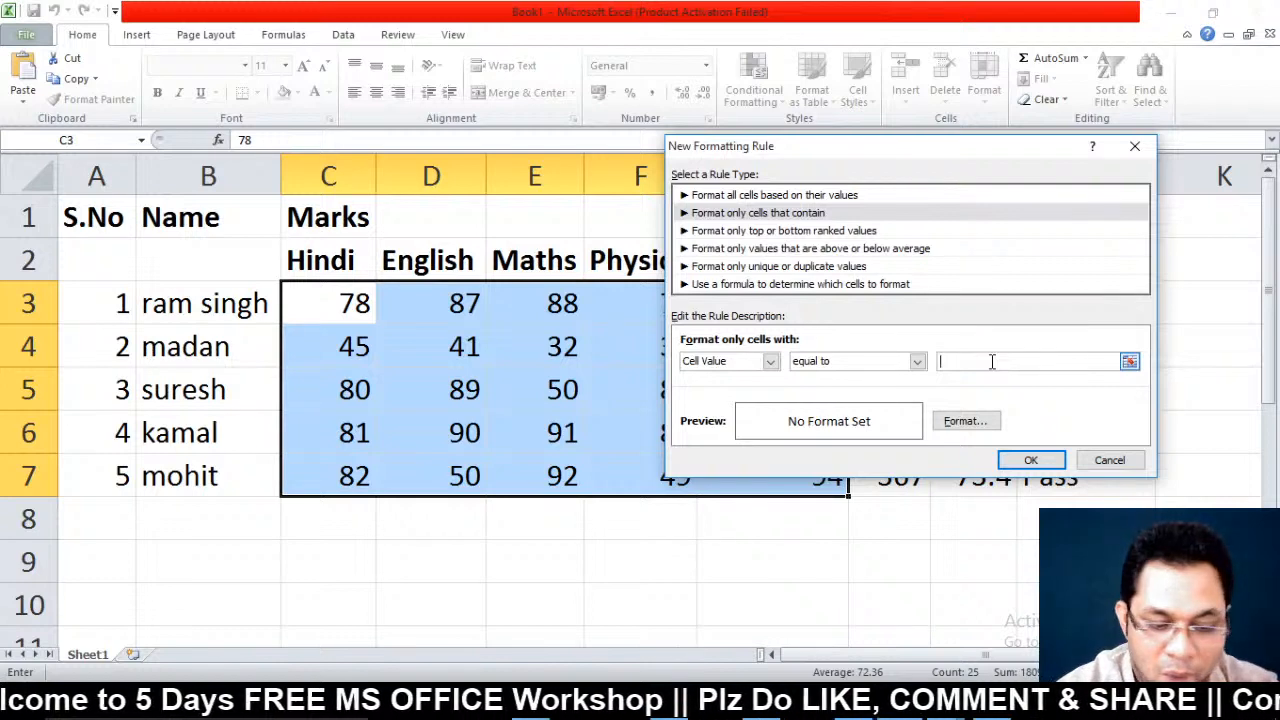
pyautogui.write('50')
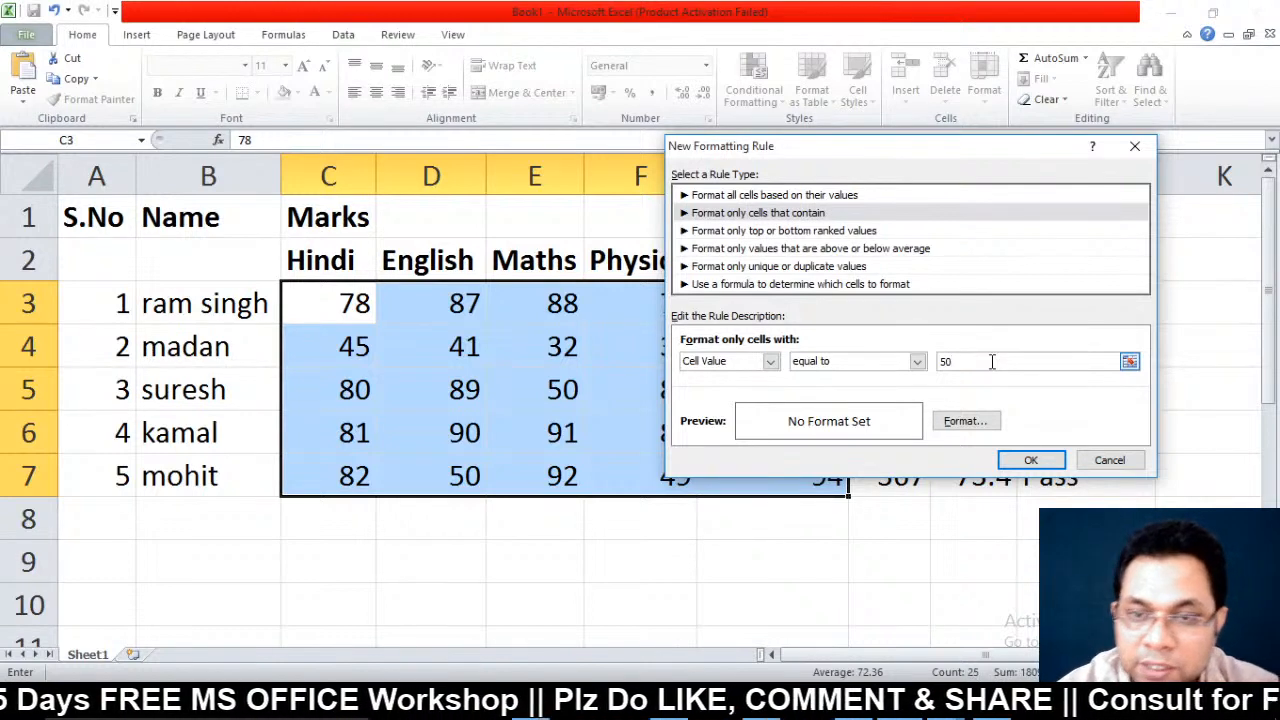
# Format matching marks bold orange and save the equal-to-50 rule
pyautogui.click(942, 423)
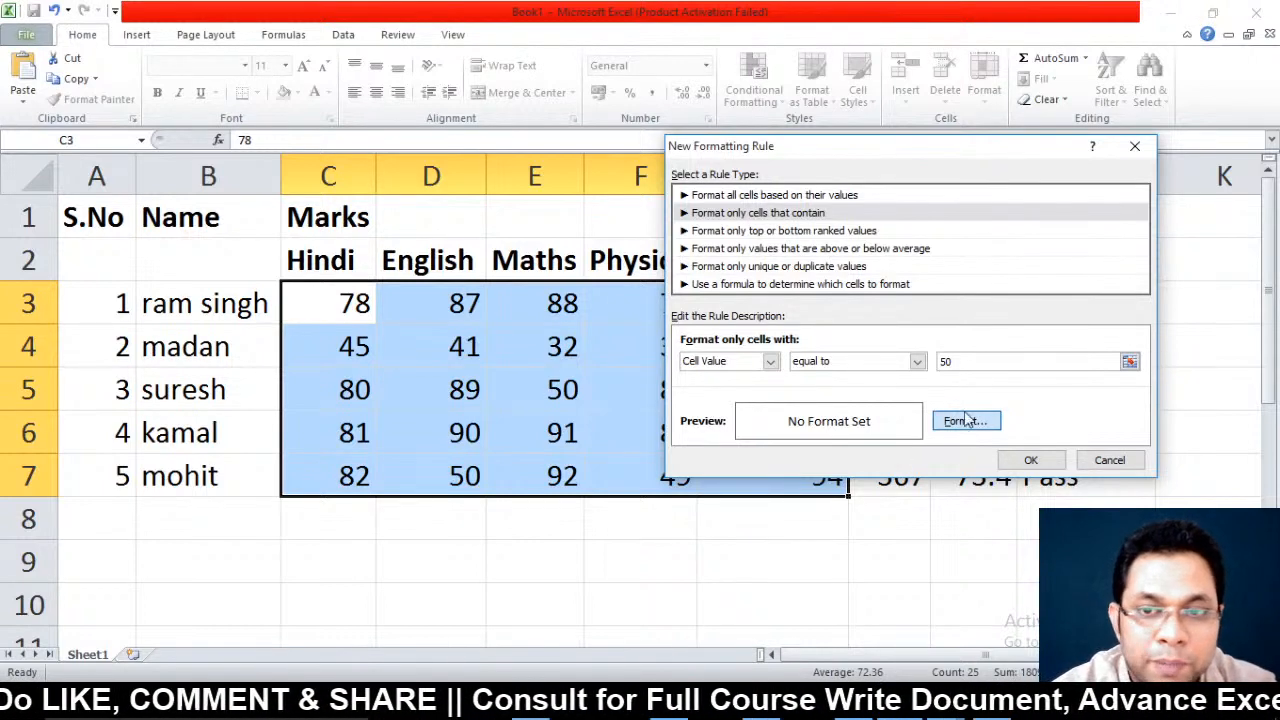
pyautogui.click(964, 422)
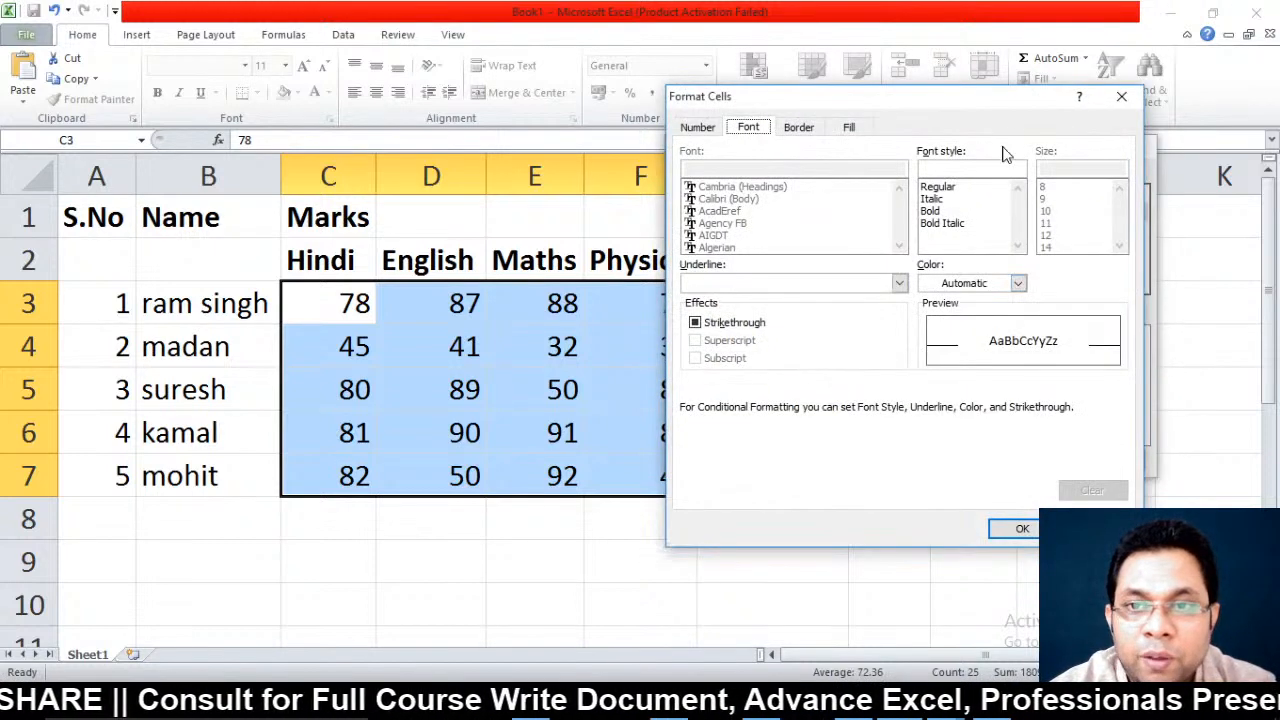
pyautogui.click(940, 211)
pyautogui.click(966, 284)
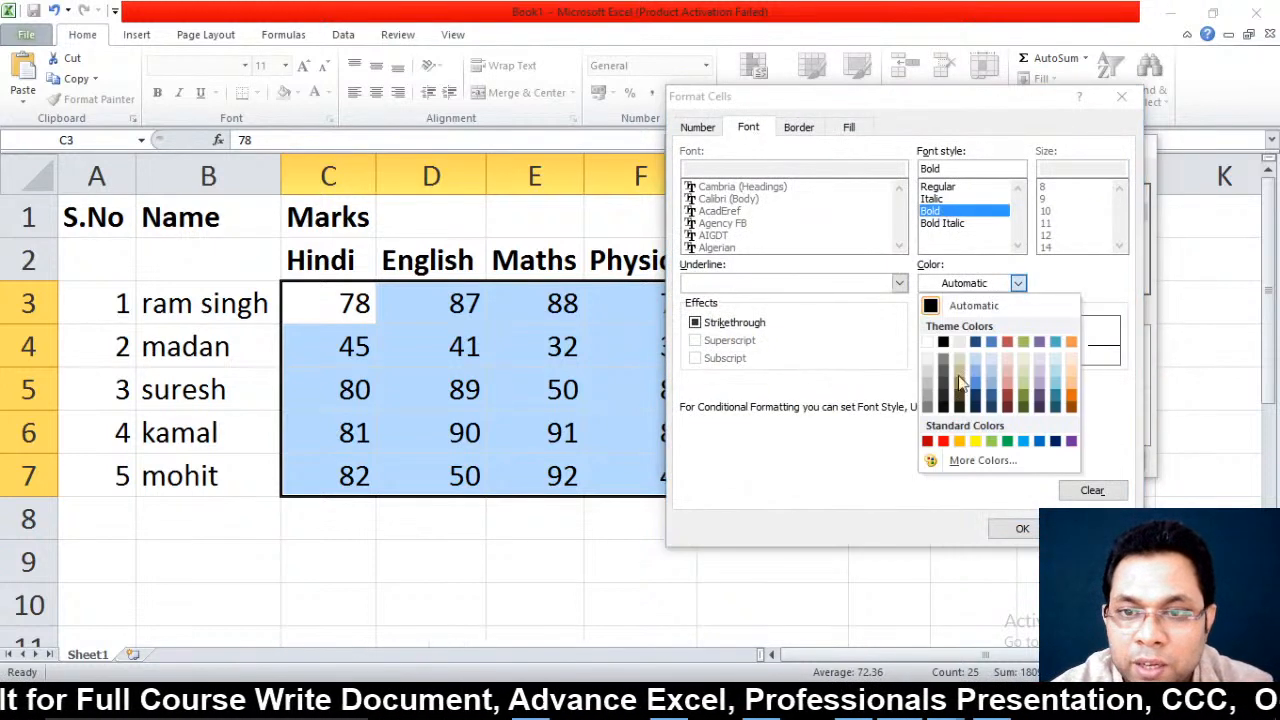
pyautogui.click(963, 449)
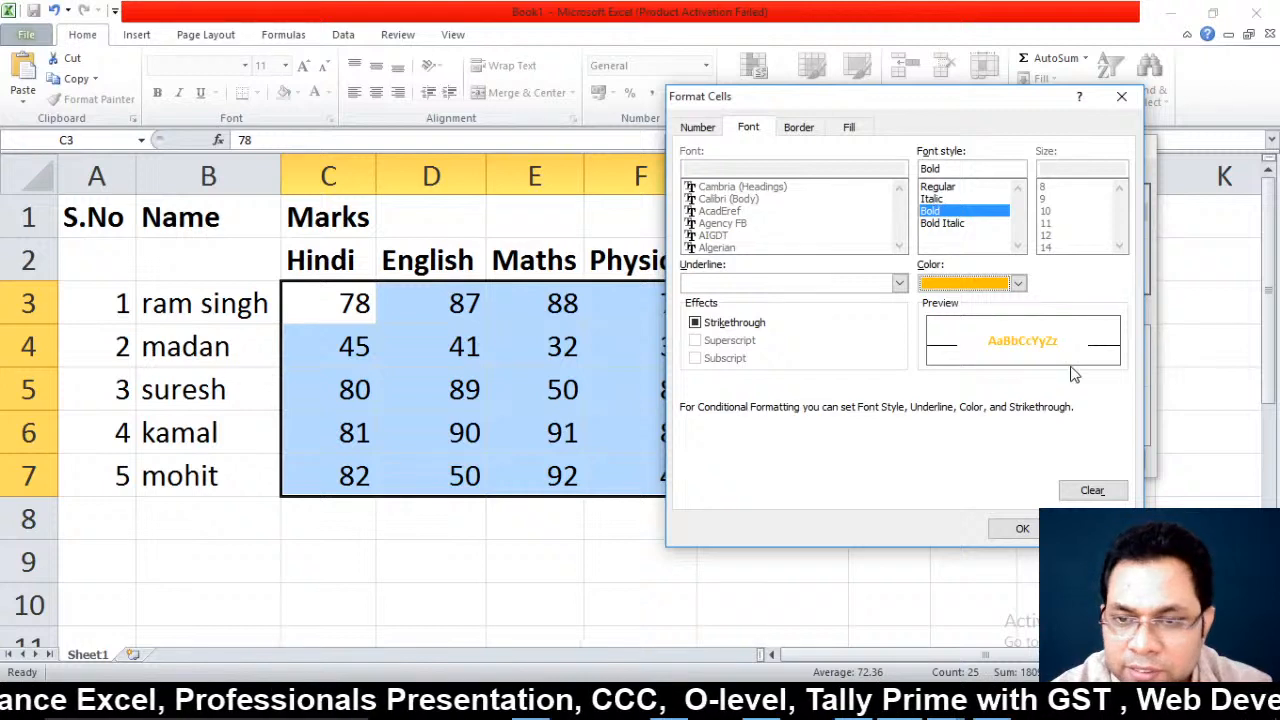
pyautogui.click(1020, 528)
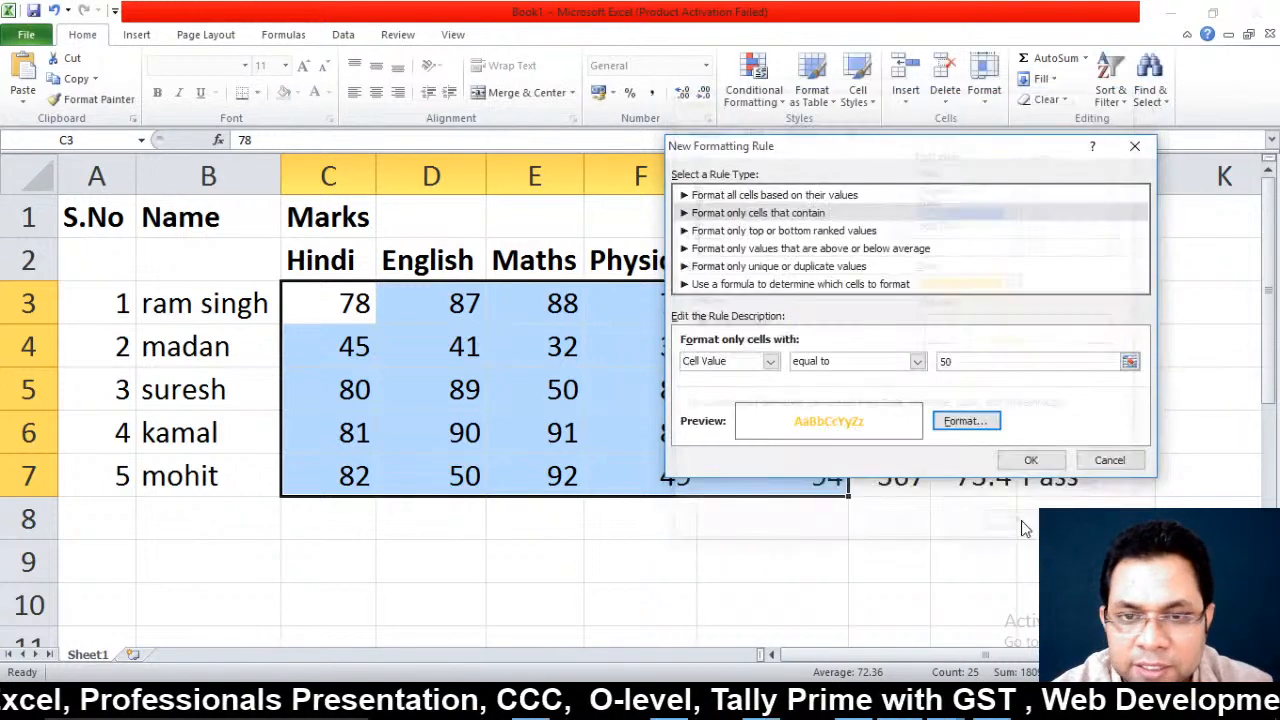
pyautogui.click(1031, 460)
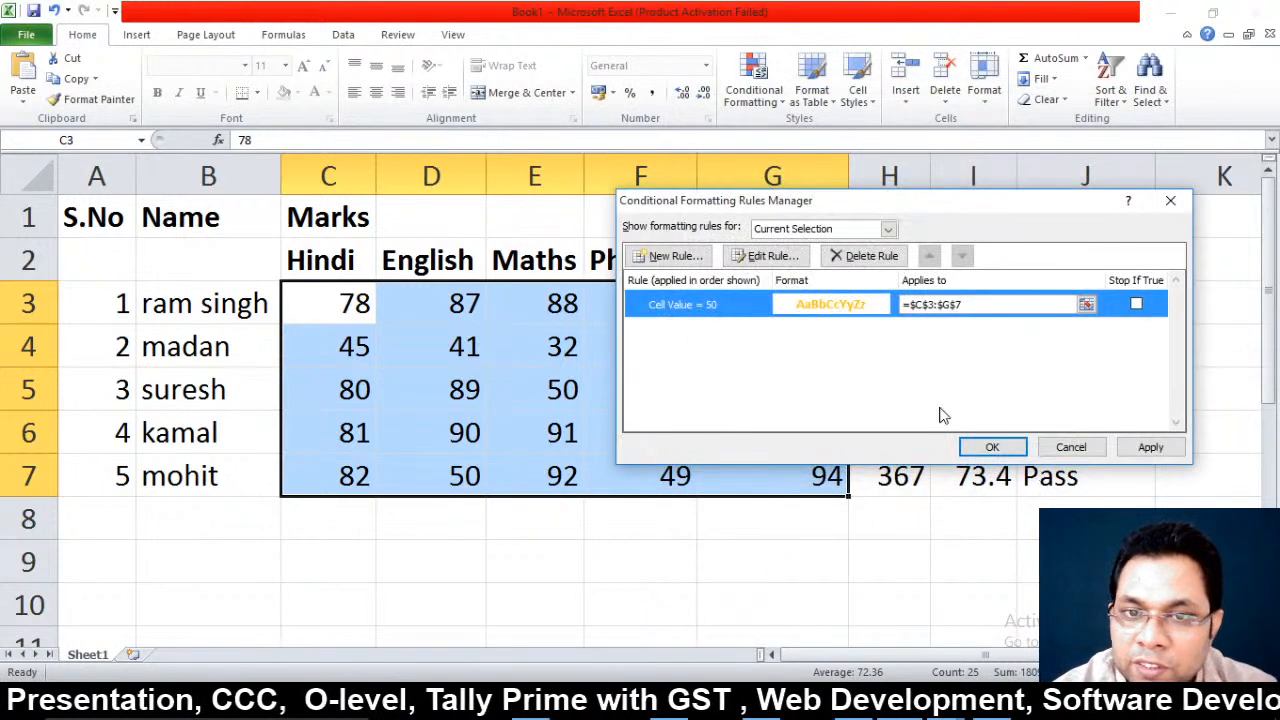
# Start a second rule for cell values less than 50
pyautogui.click(655, 256)
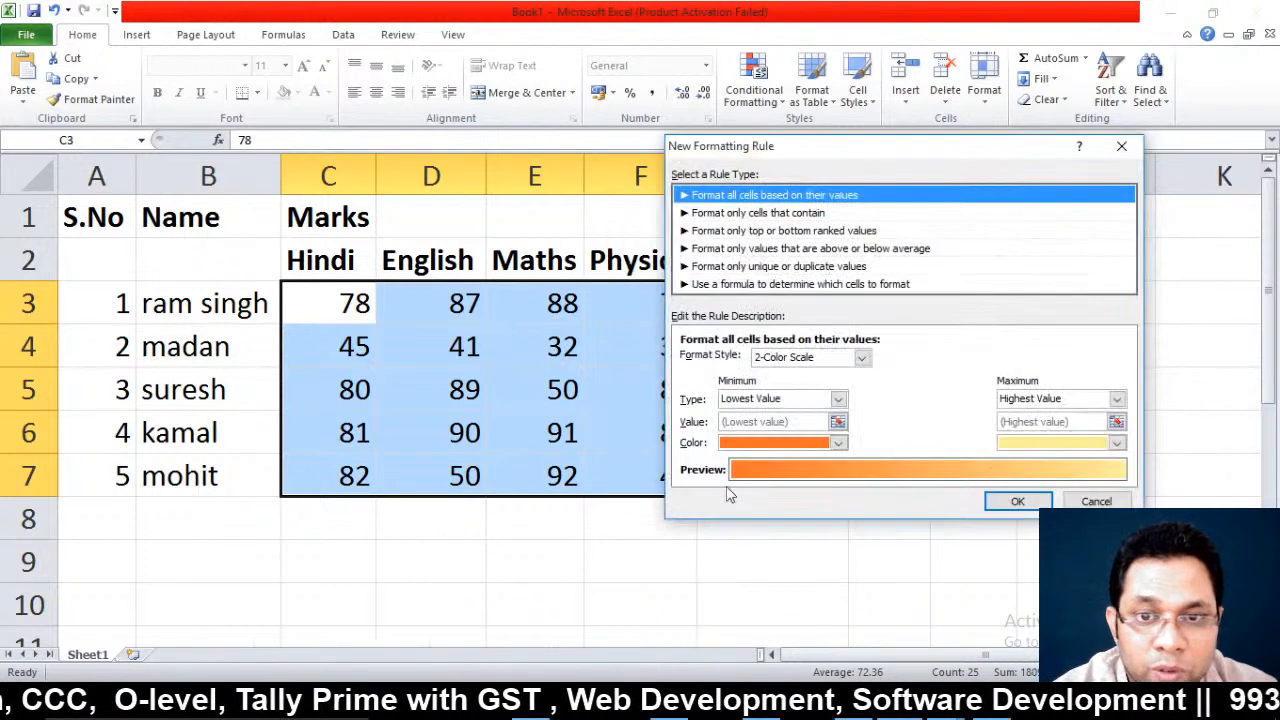
pyautogui.click(778, 213)
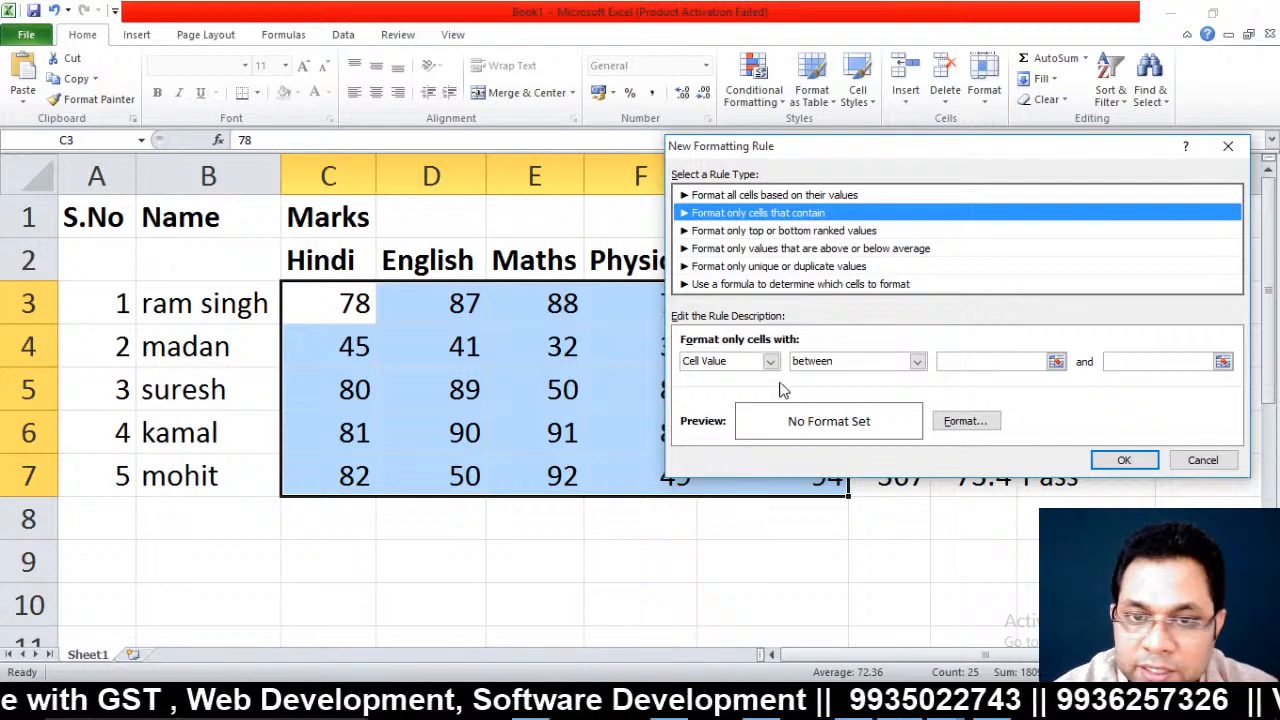
pyautogui.click(917, 361)
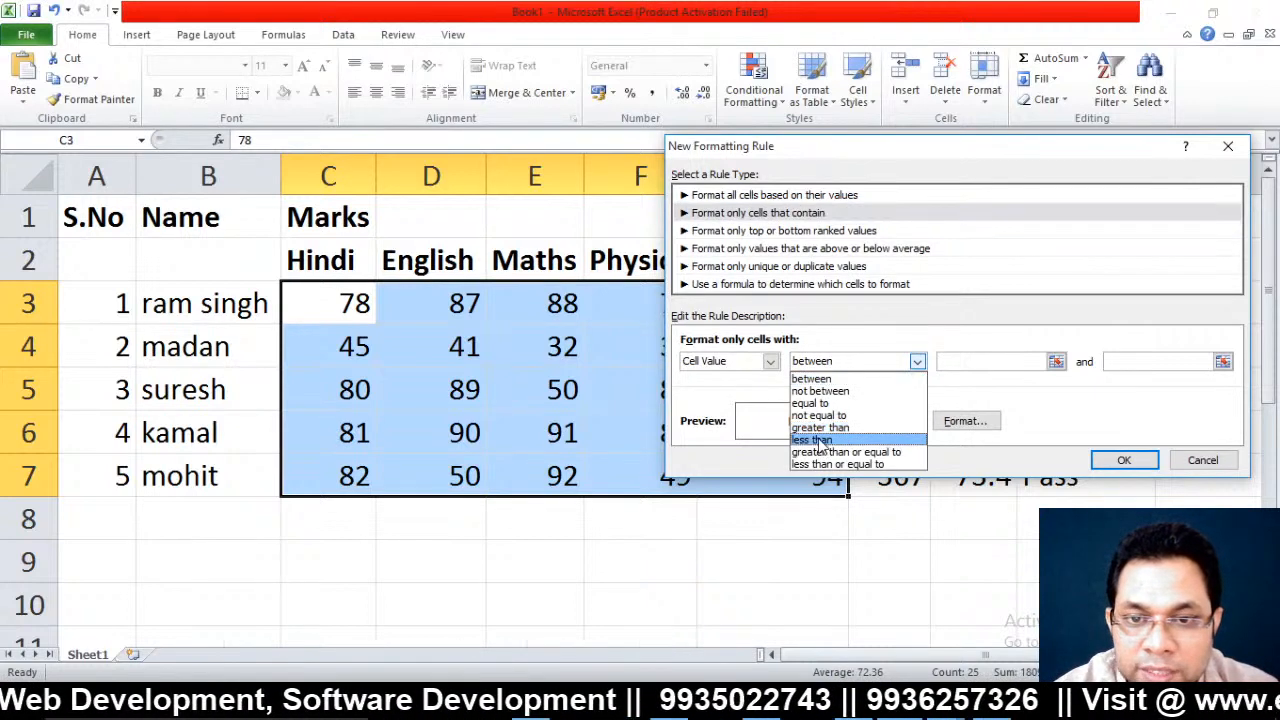
pyautogui.click(819, 439)
pyautogui.click(1006, 360)
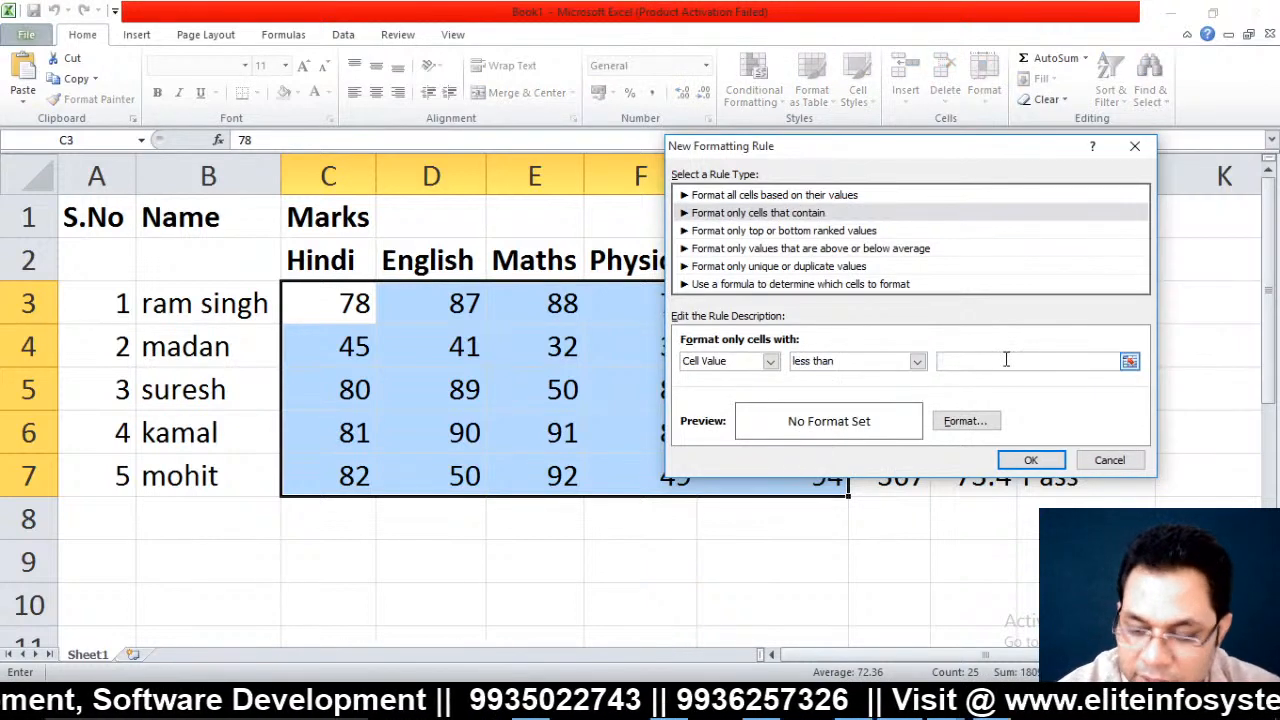
pyautogui.write('50')
# Format marks below 50 red, single-underlined and bold, and save the rule
pyautogui.click(965, 421)
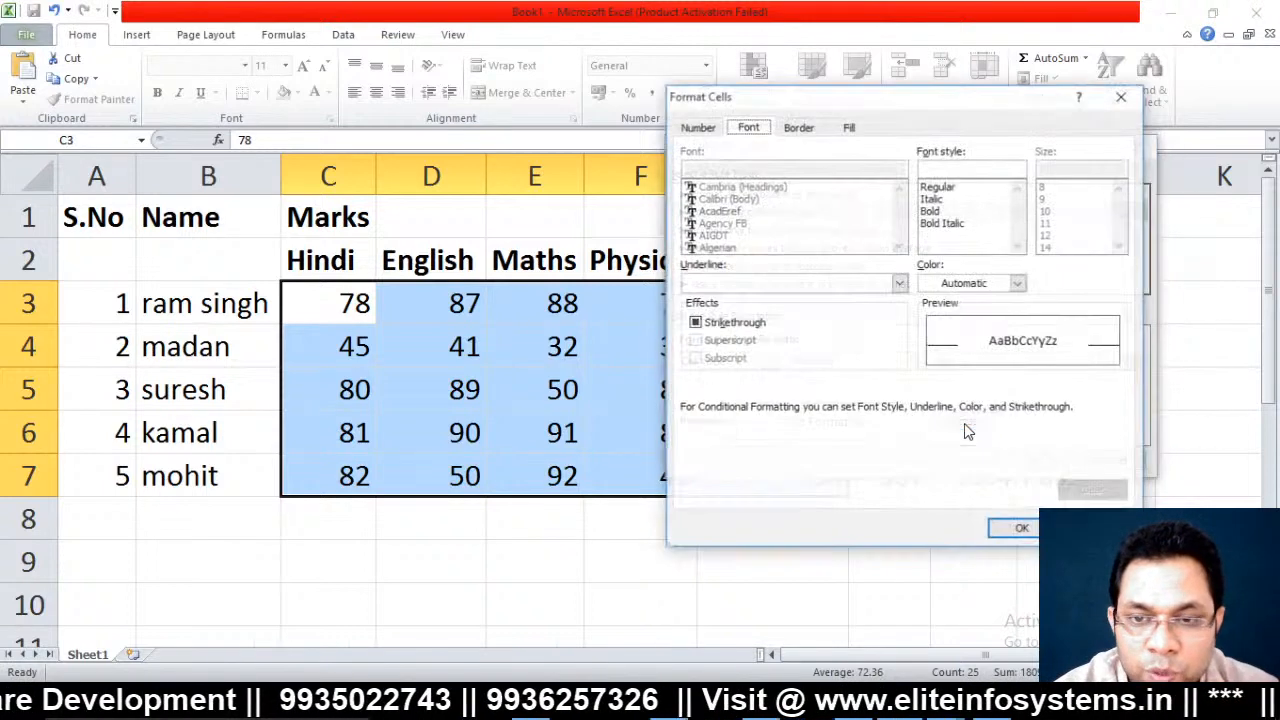
pyautogui.click(1018, 284)
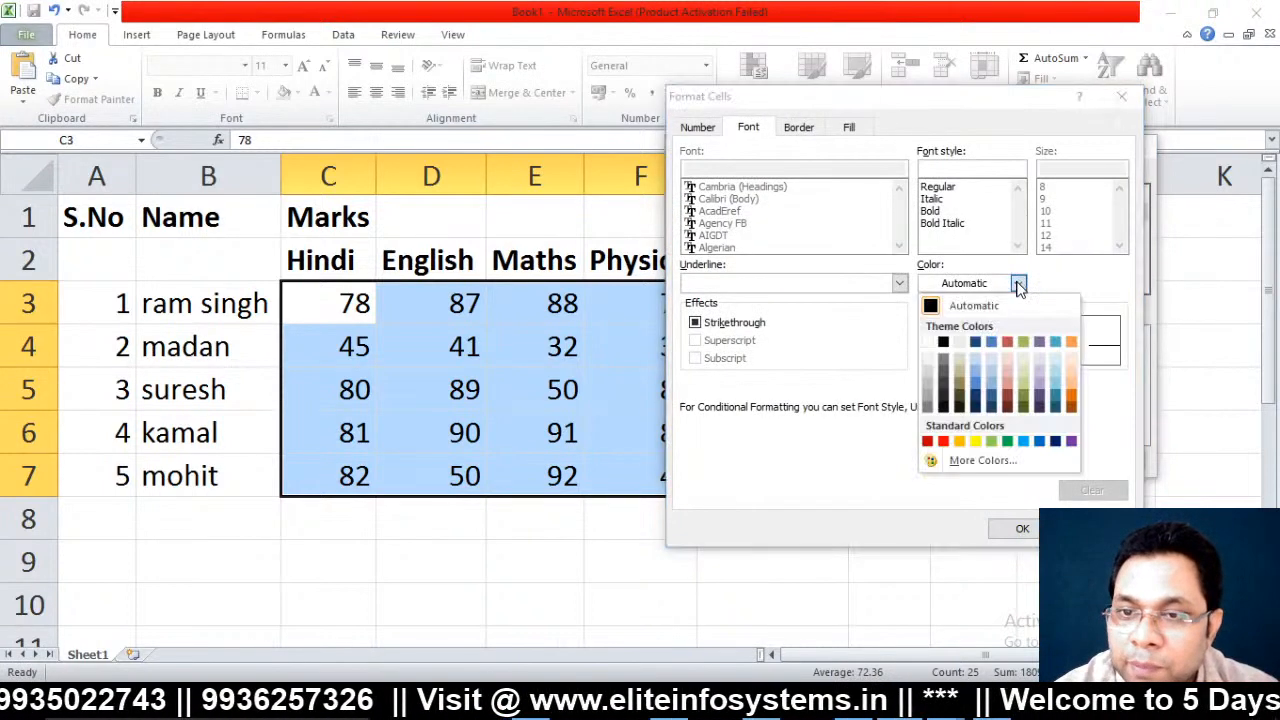
pyautogui.click(944, 441)
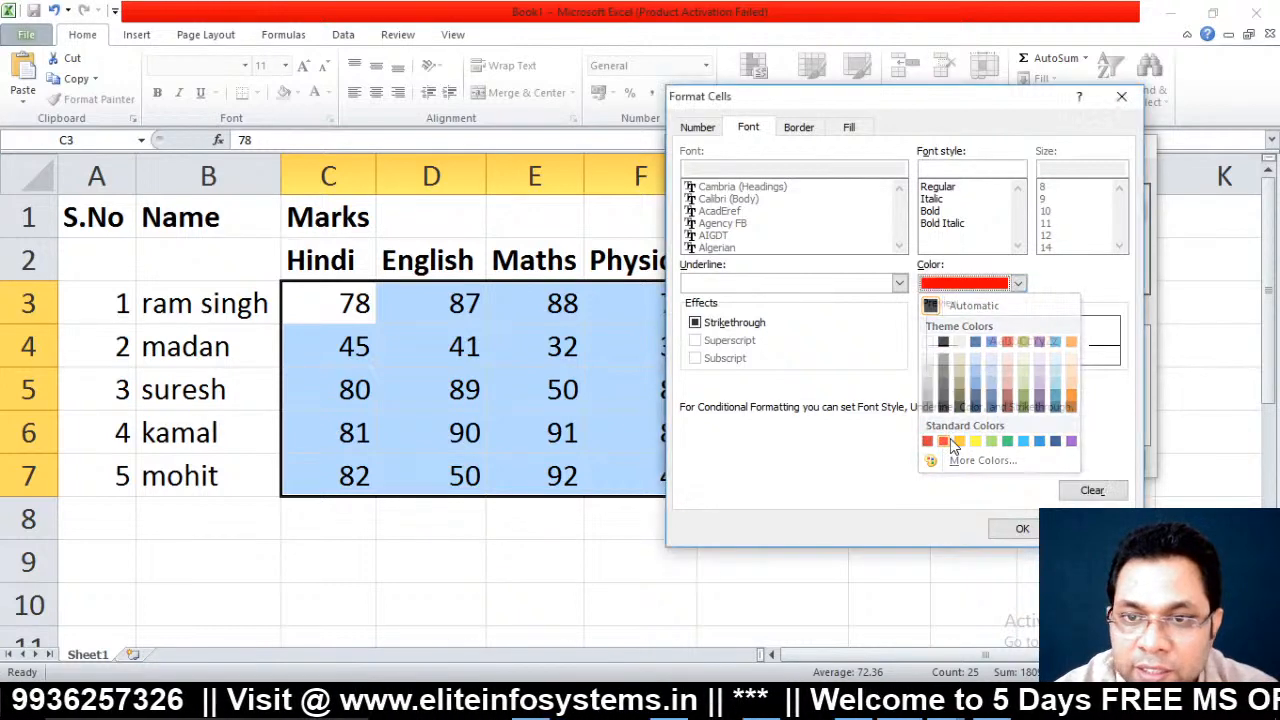
pyautogui.click(801, 286)
pyautogui.click(754, 318)
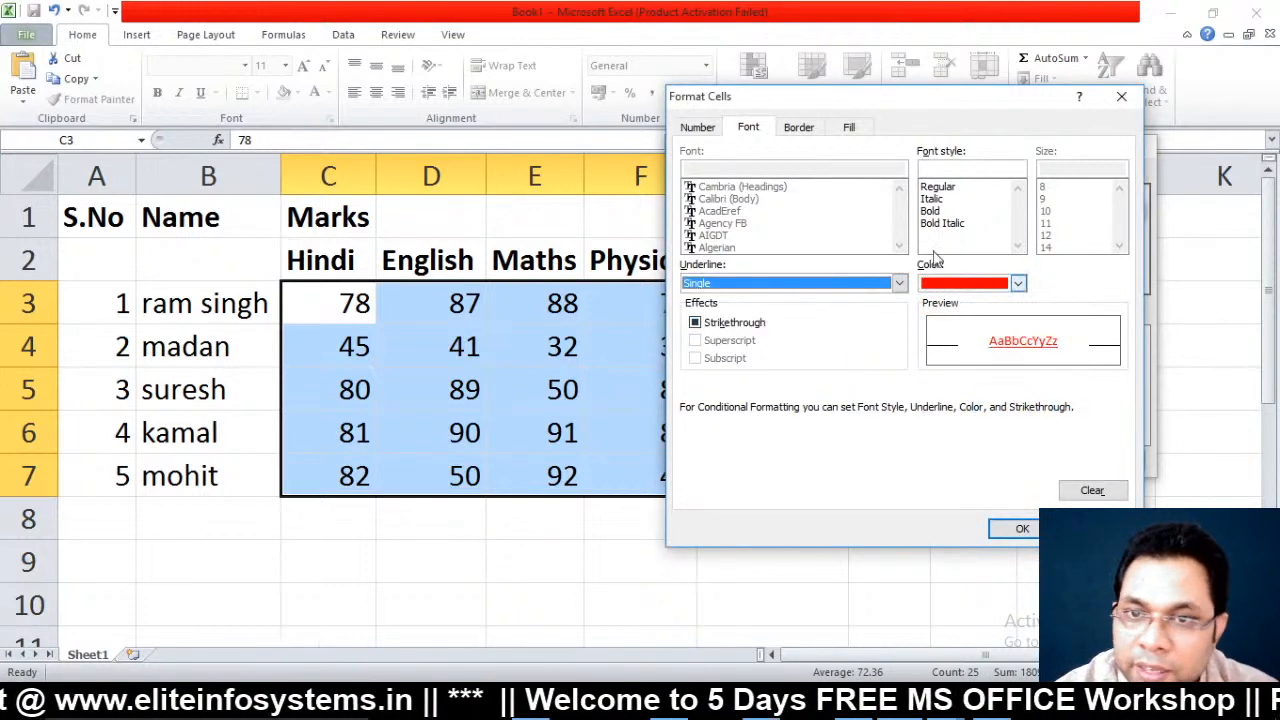
pyautogui.click(934, 212)
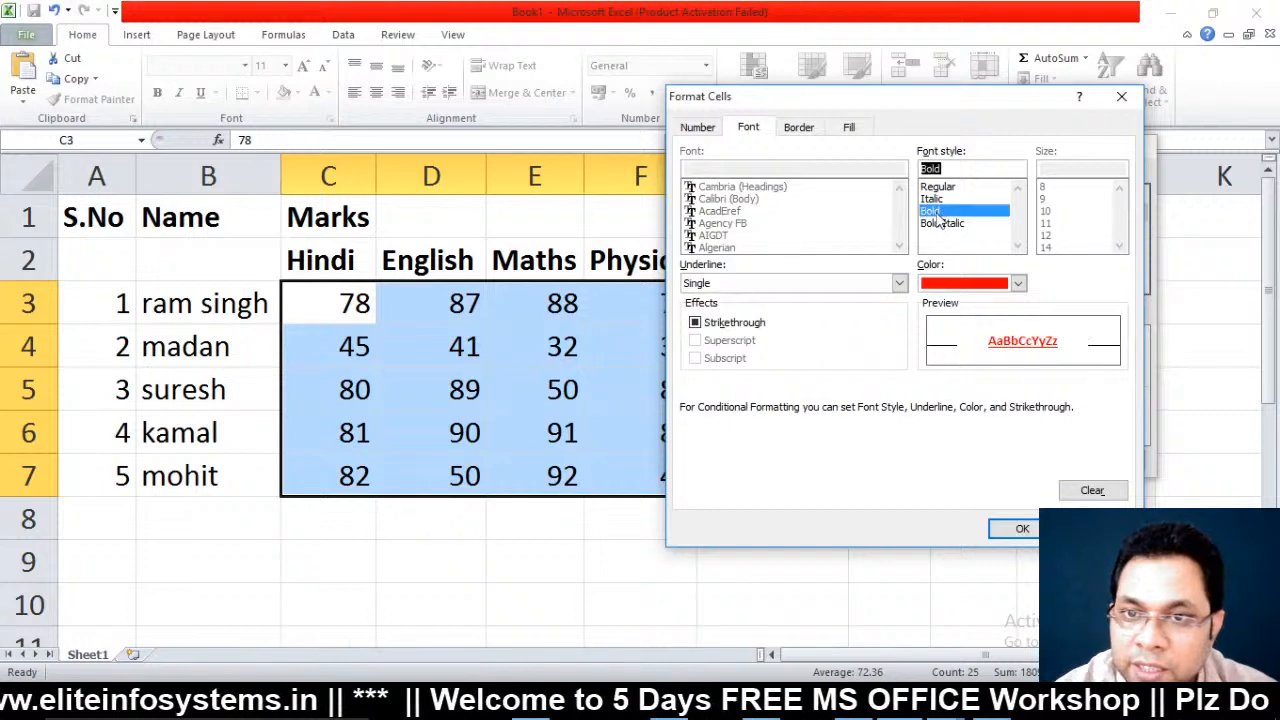
pyautogui.click(1026, 530)
pyautogui.click(1031, 460)
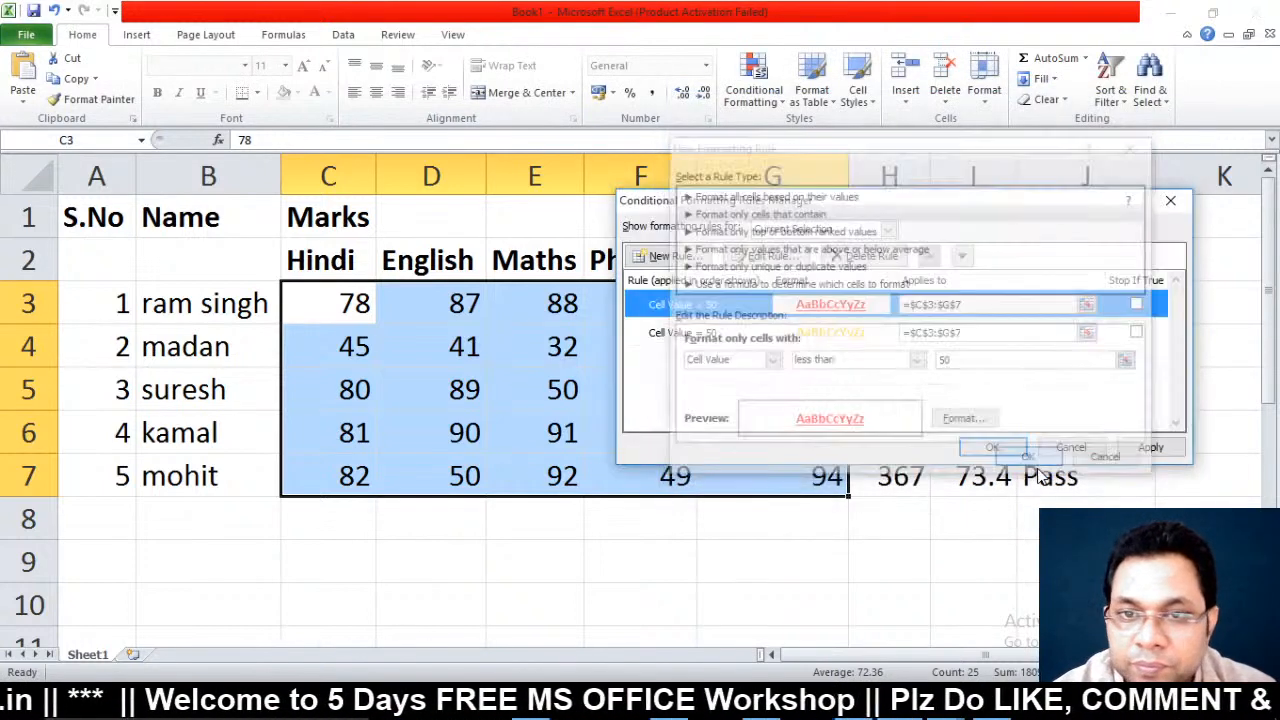
# Start a third rule for cell values greater than 50
pyautogui.click(668, 256)
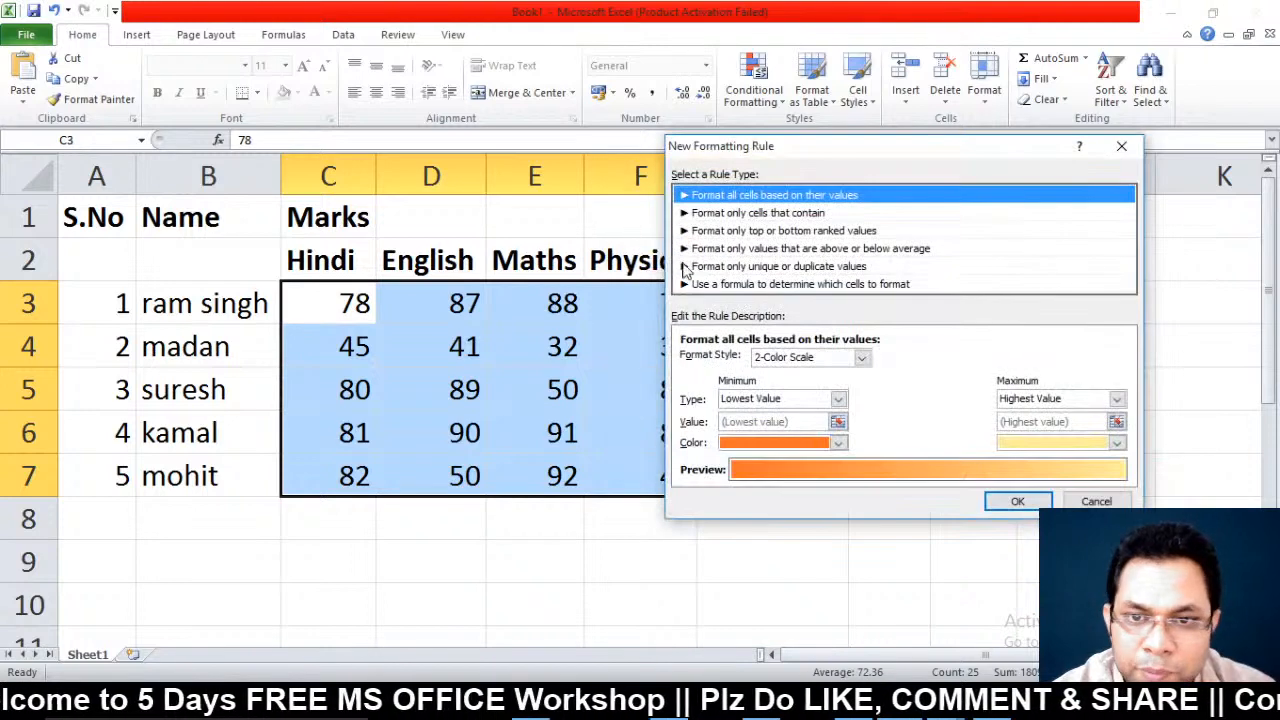
pyautogui.click(787, 215)
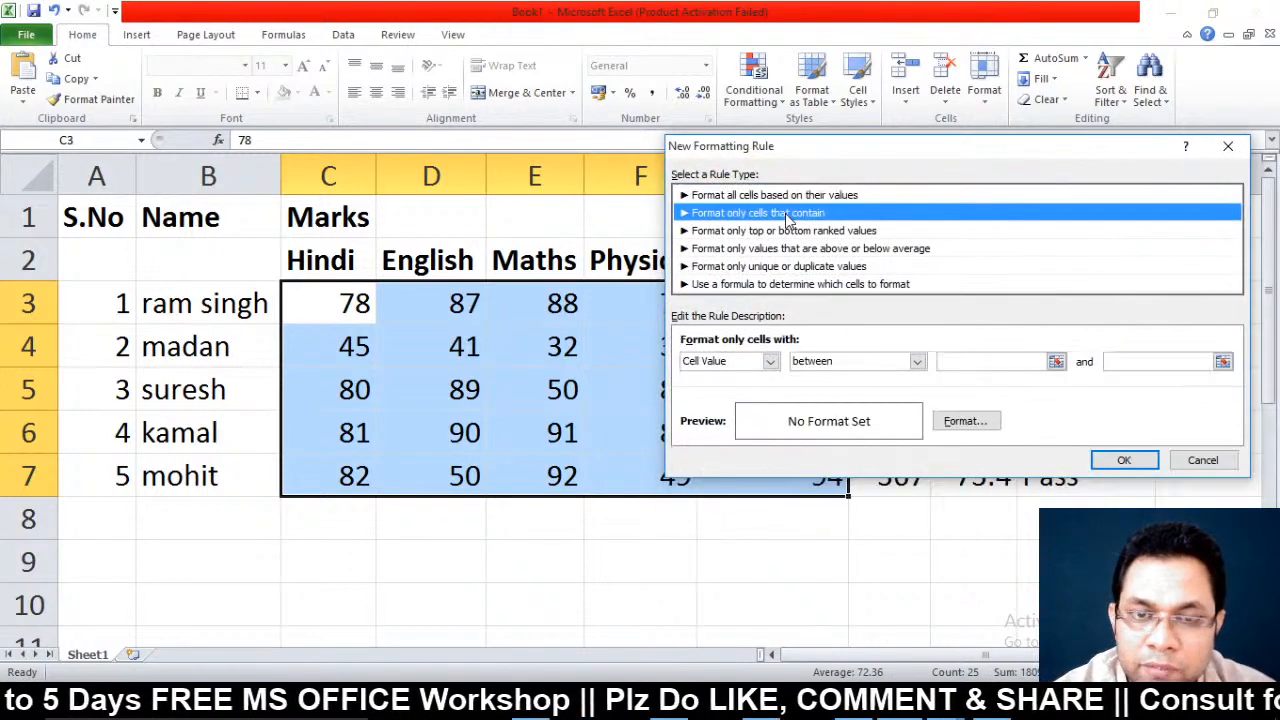
pyautogui.click(917, 361)
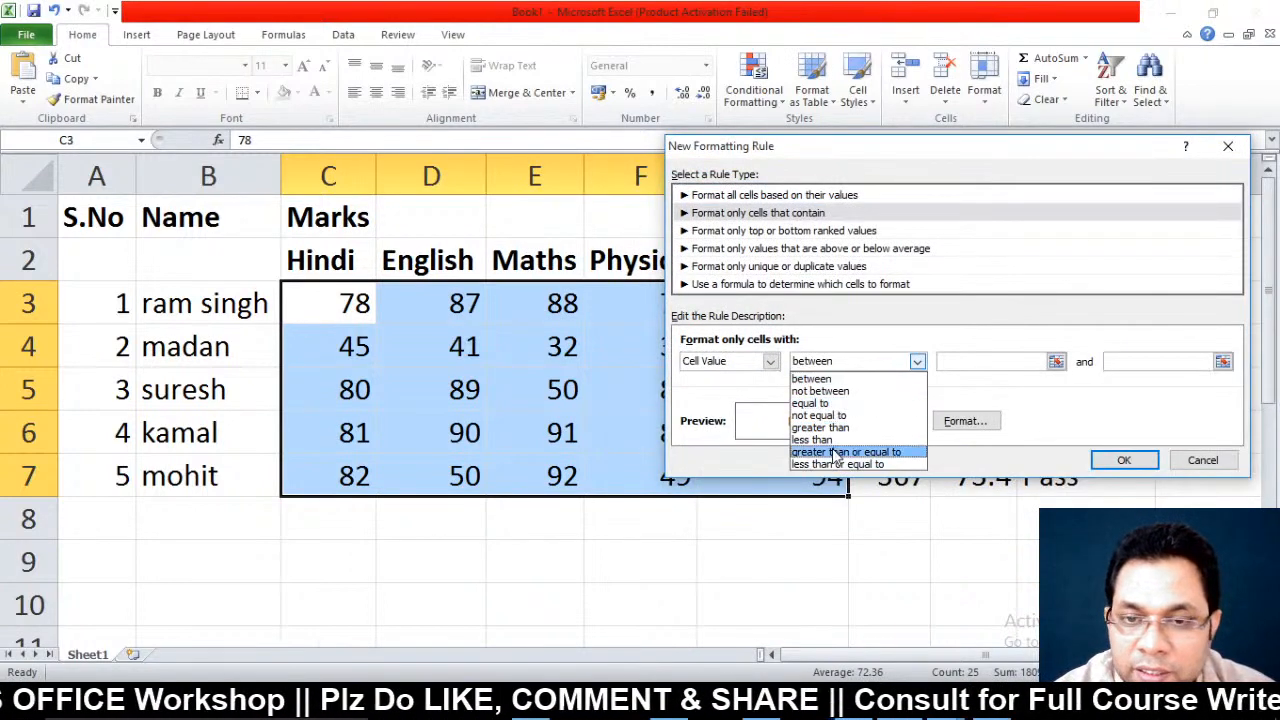
pyautogui.click(836, 440)
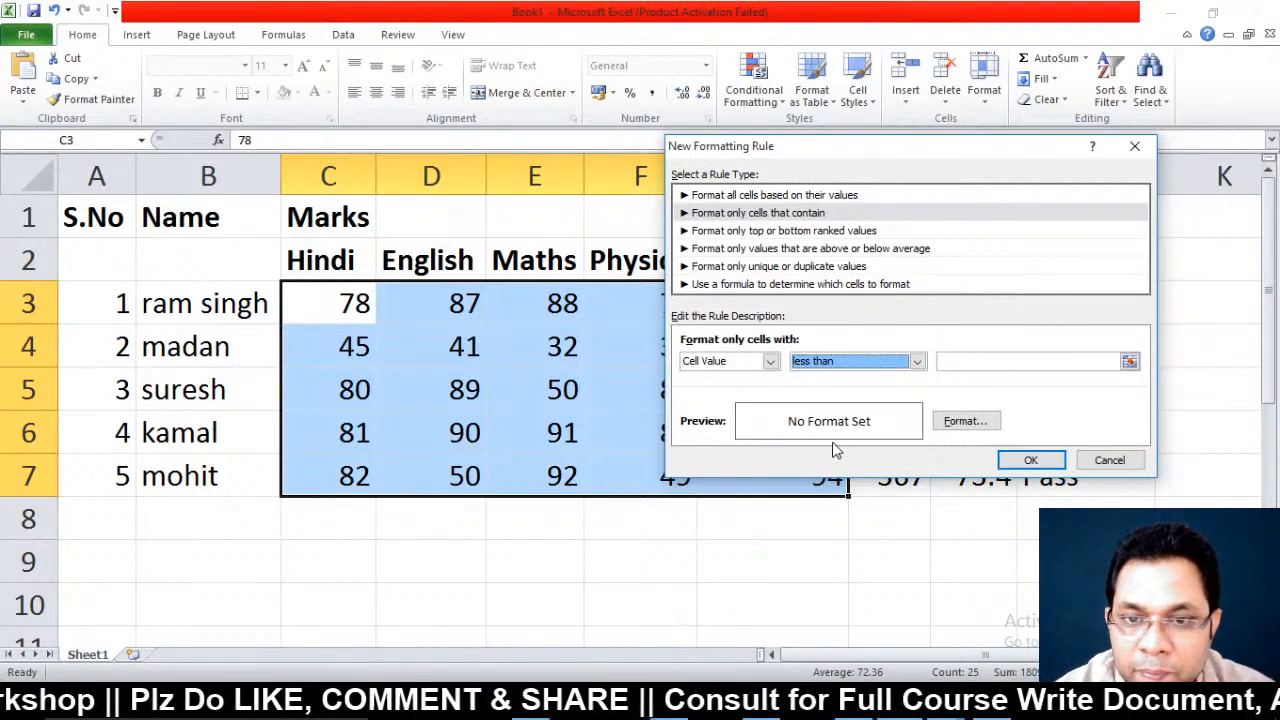
pyautogui.click(856, 362)
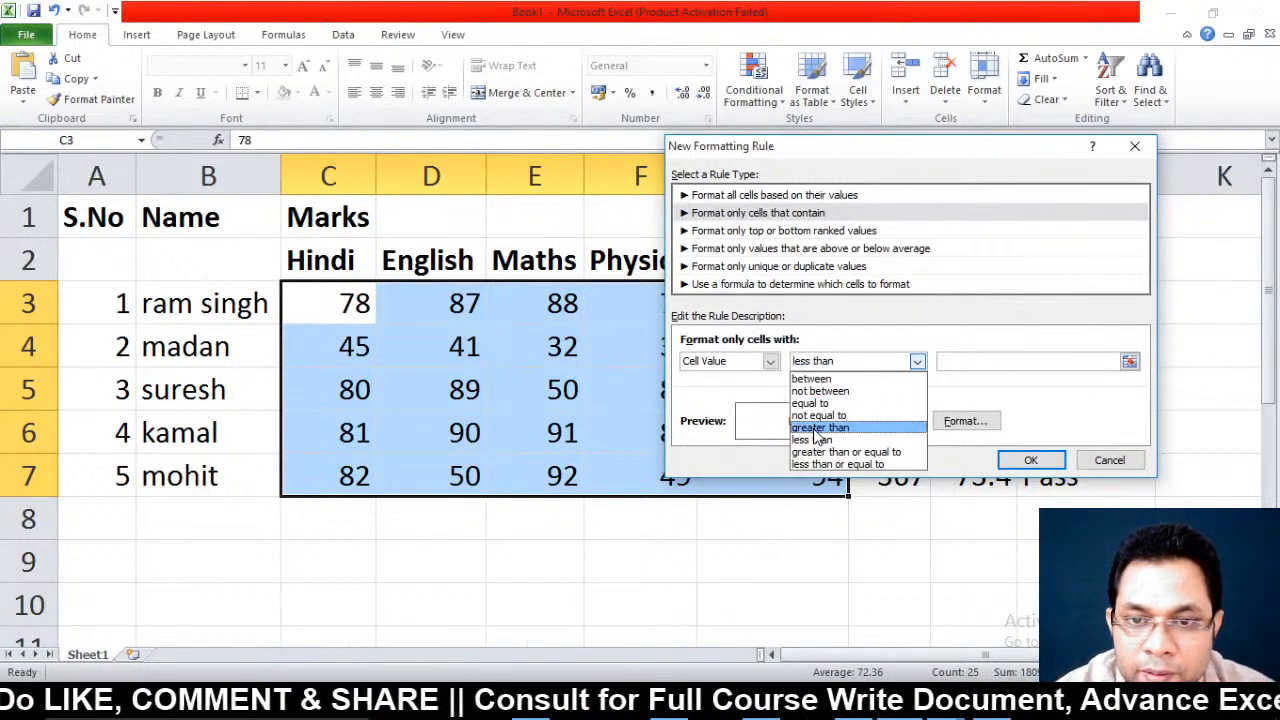
pyautogui.click(816, 428)
pyautogui.click(985, 361)
pyautogui.write('5')
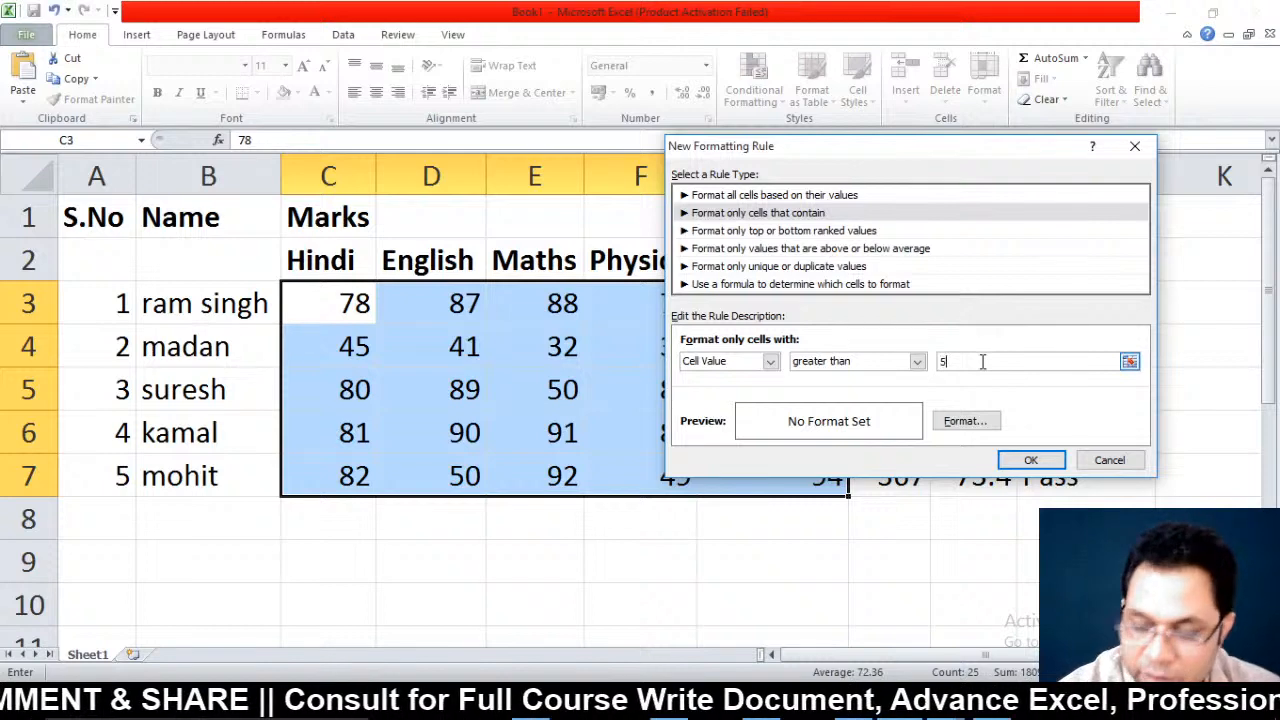
pyautogui.write('0')
# Format marks above 50 bold green and save the rule
pyautogui.click(965, 421)
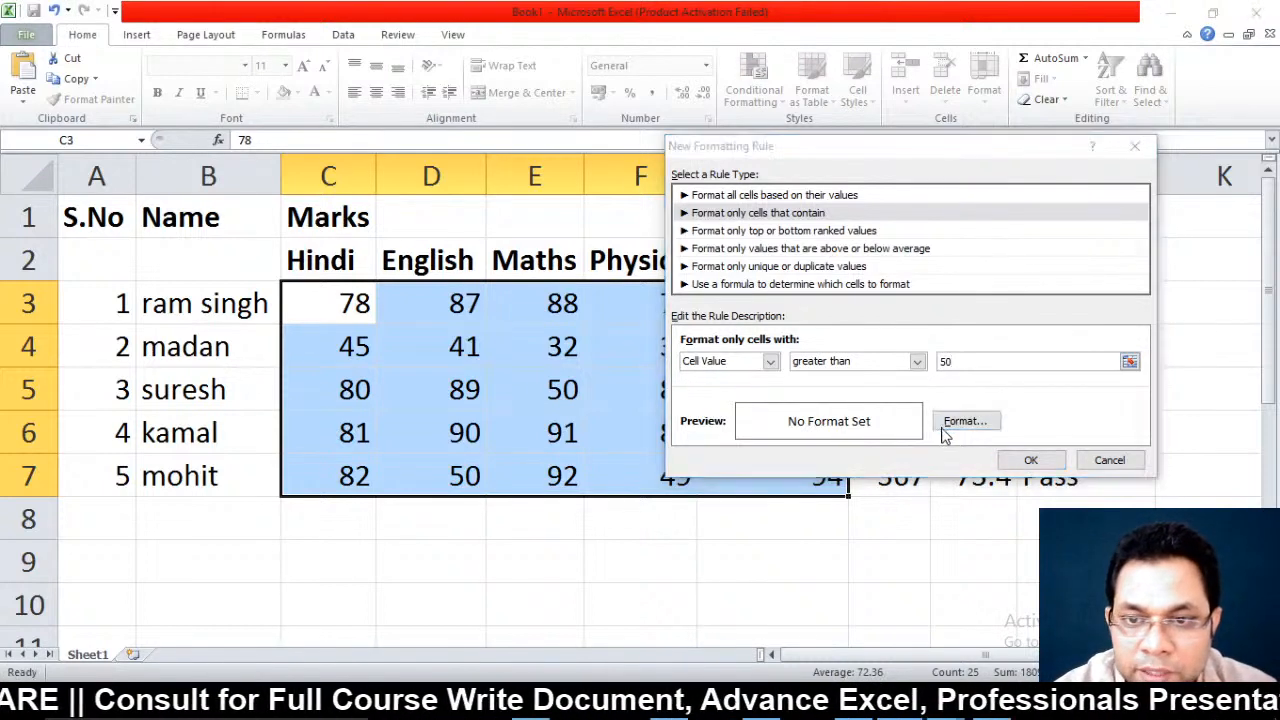
pyautogui.click(940, 211)
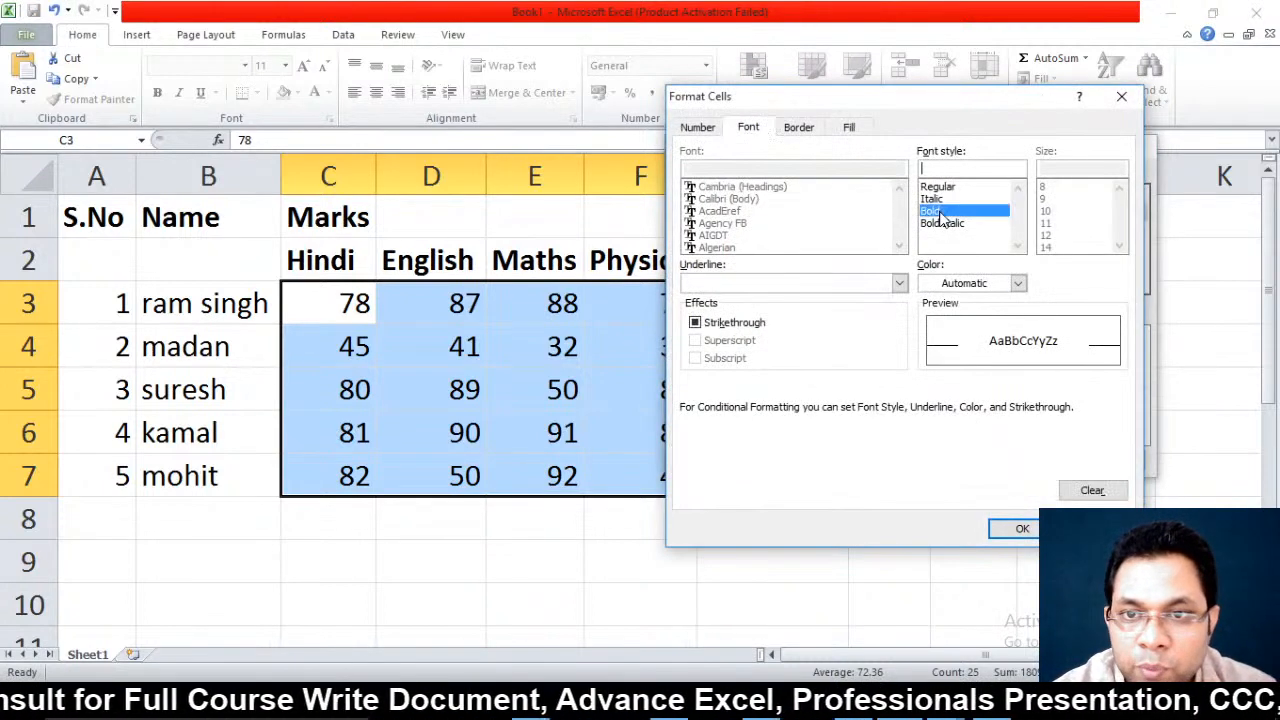
pyautogui.click(983, 284)
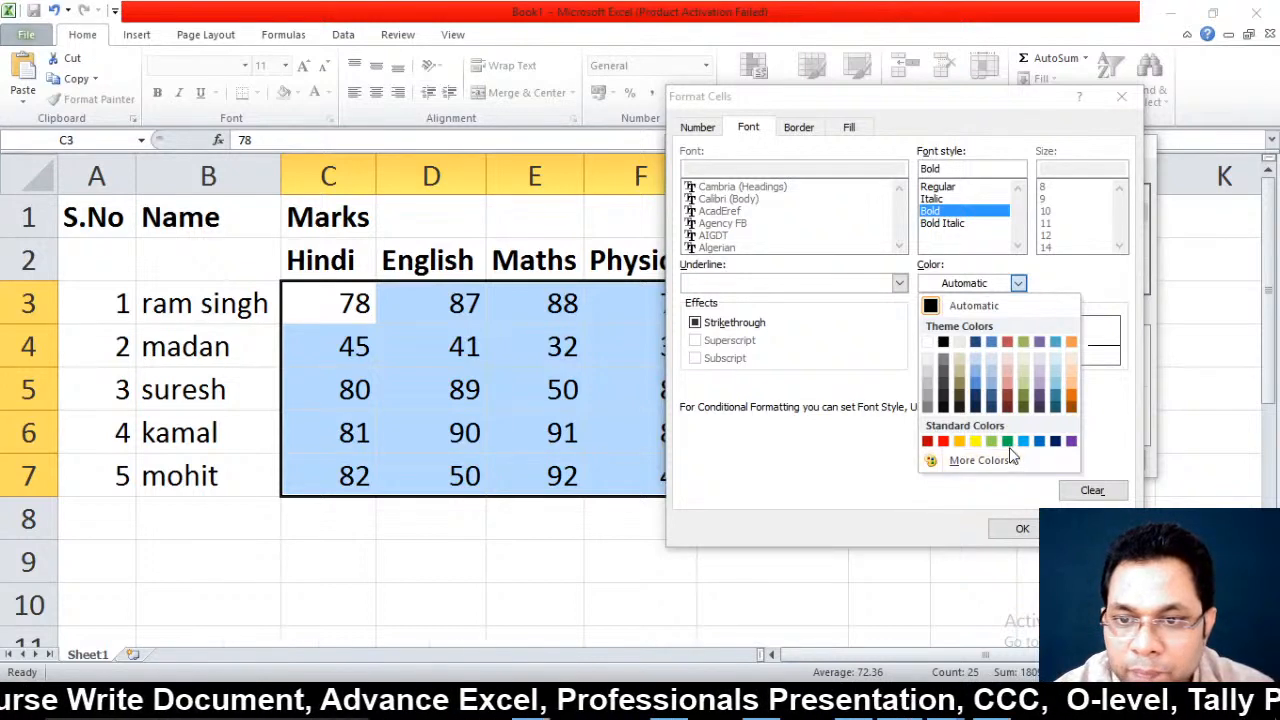
pyautogui.click(1009, 441)
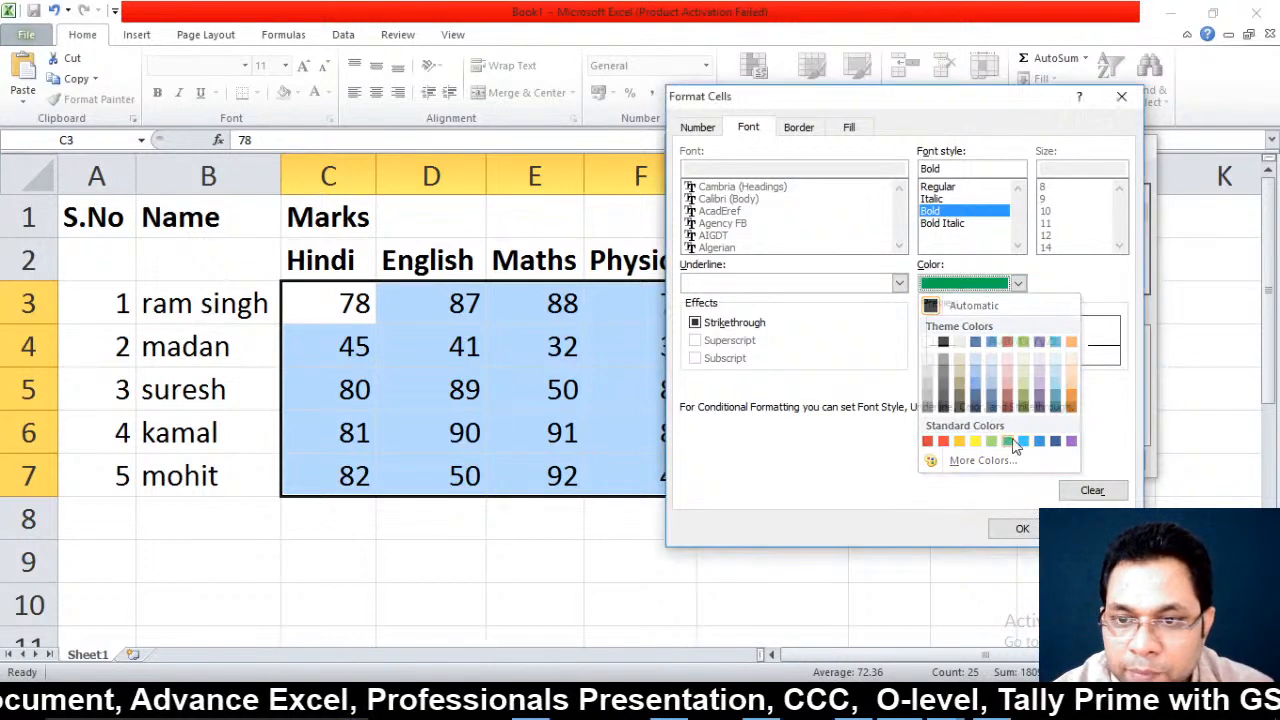
pyautogui.click(1022, 528)
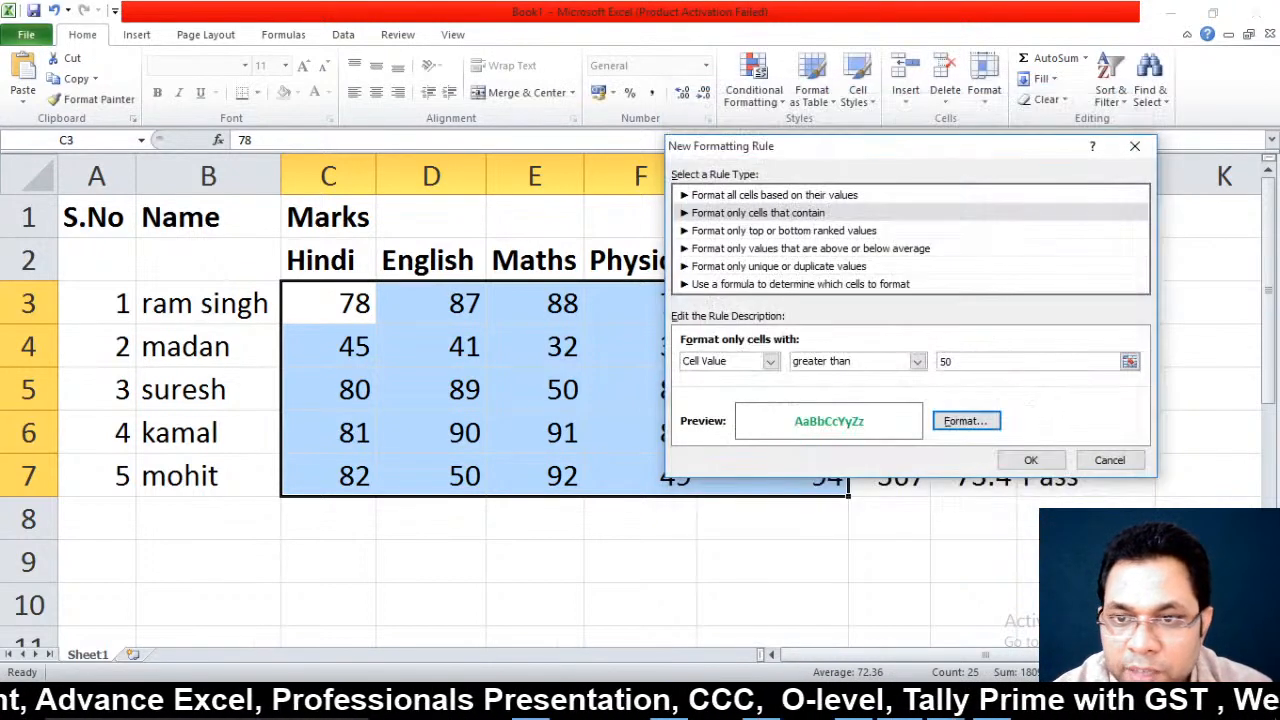
pyautogui.click(1052, 462)
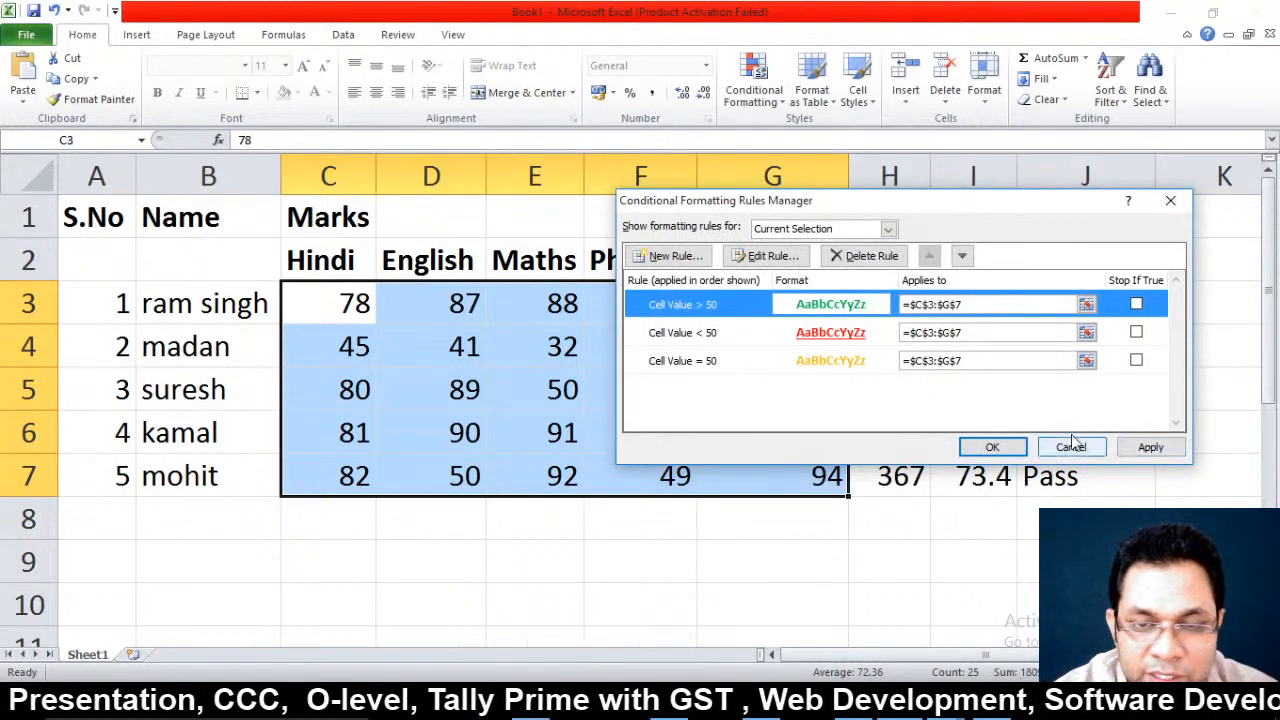
# Apply the colour rules: green above 50, red below 50, yellow at exactly 50
pyautogui.click(1146, 448)
pyautogui.click(985, 448)
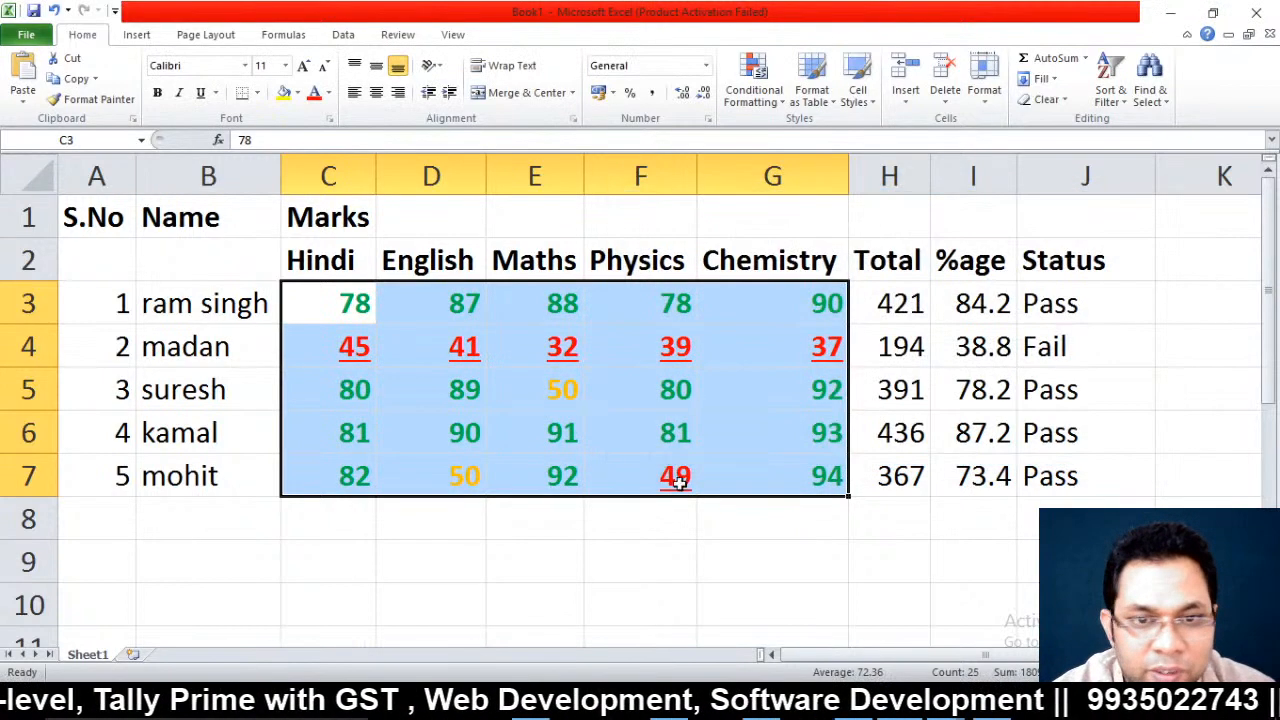
pyautogui.click(958, 374)
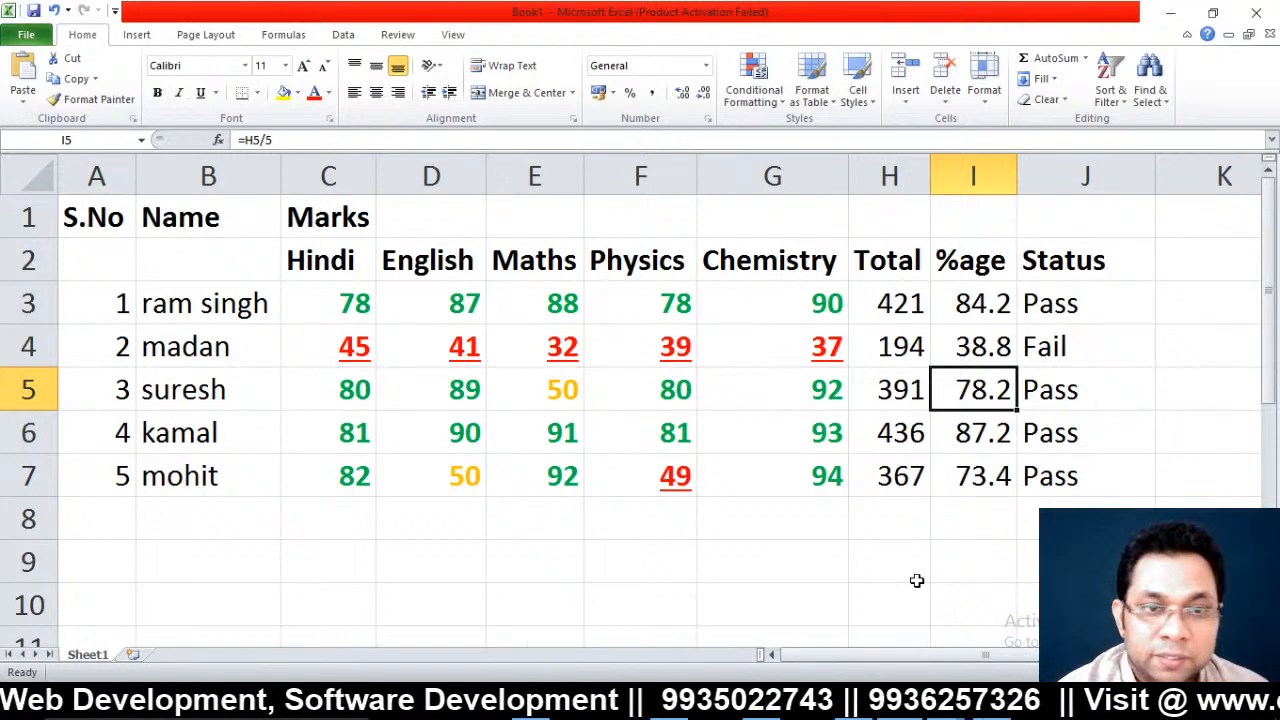
# Change madan's Hindi mark in C4 to 51, bringing his total to 200
pyautogui.click(370, 360)
pyautogui.write('51')
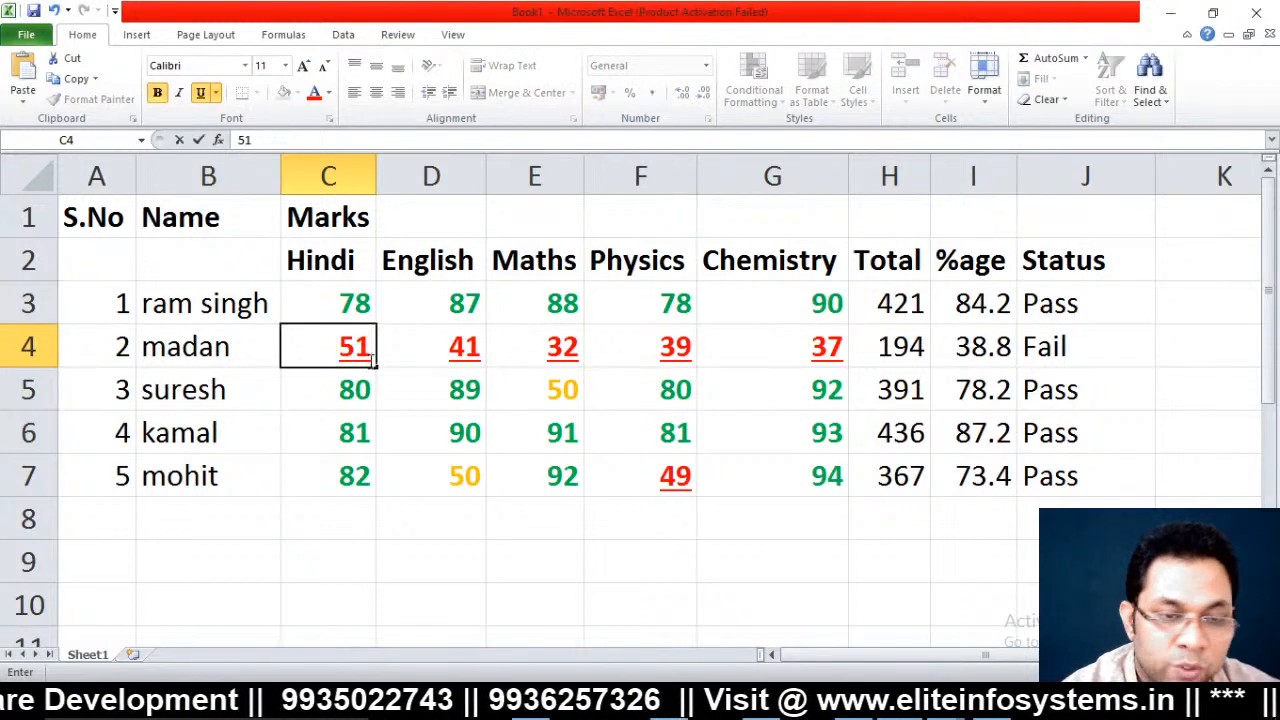
pyautogui.press('Return')
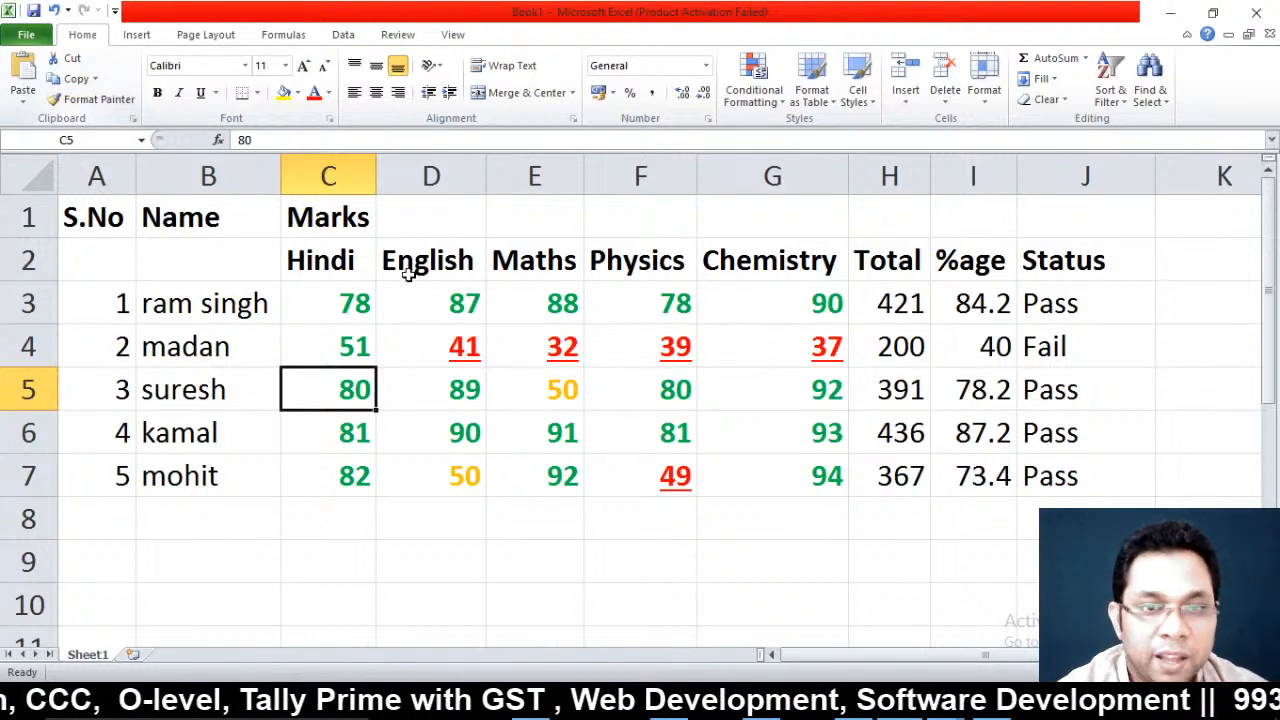
# Clear the marks block C1:J8 and enter the heading City in C1
pyautogui.moveTo(294, 211); pyautogui.dragTo(1100, 525)
pyautogui.press('Delete')
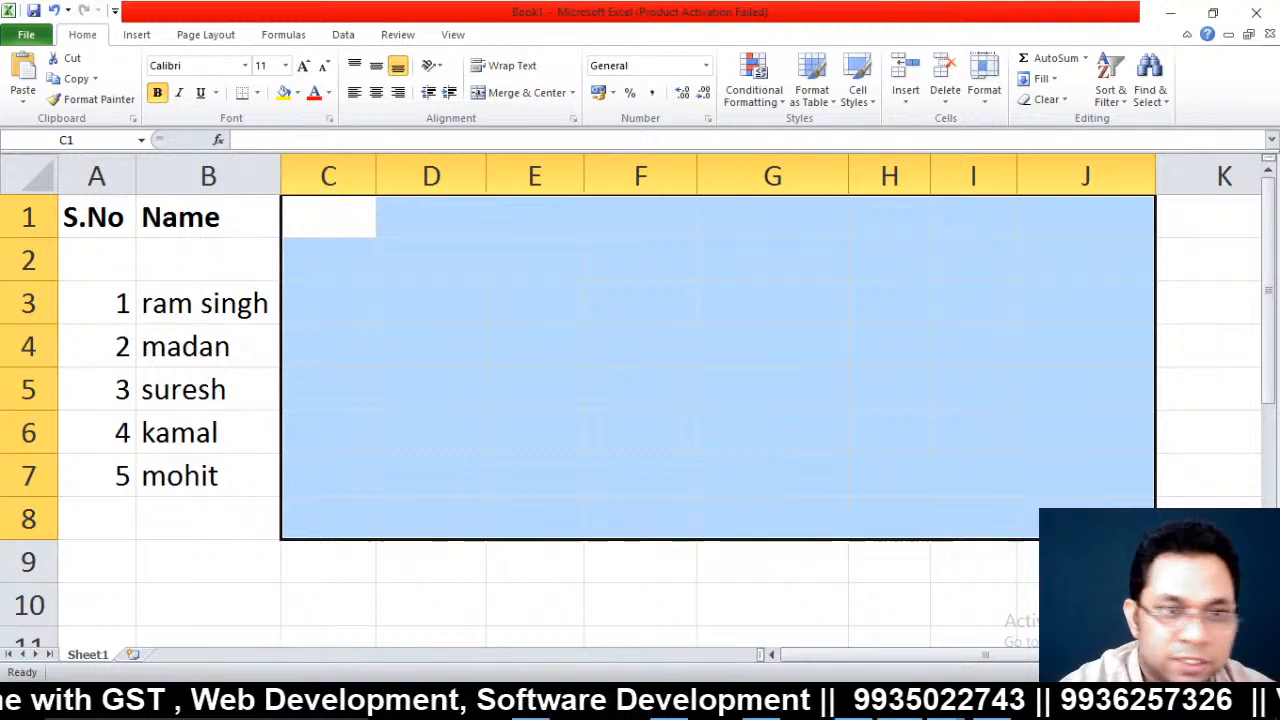
pyautogui.click(450, 314)
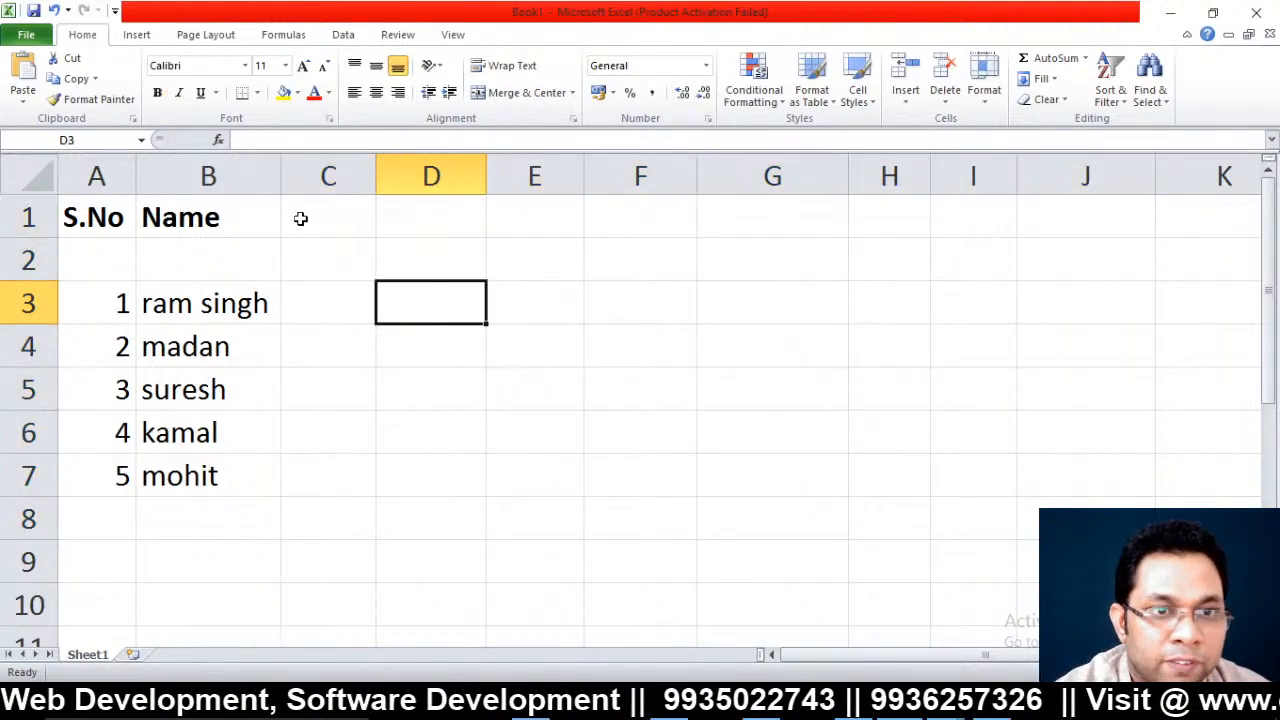
pyautogui.click(305, 220)
pyautogui.write('C')
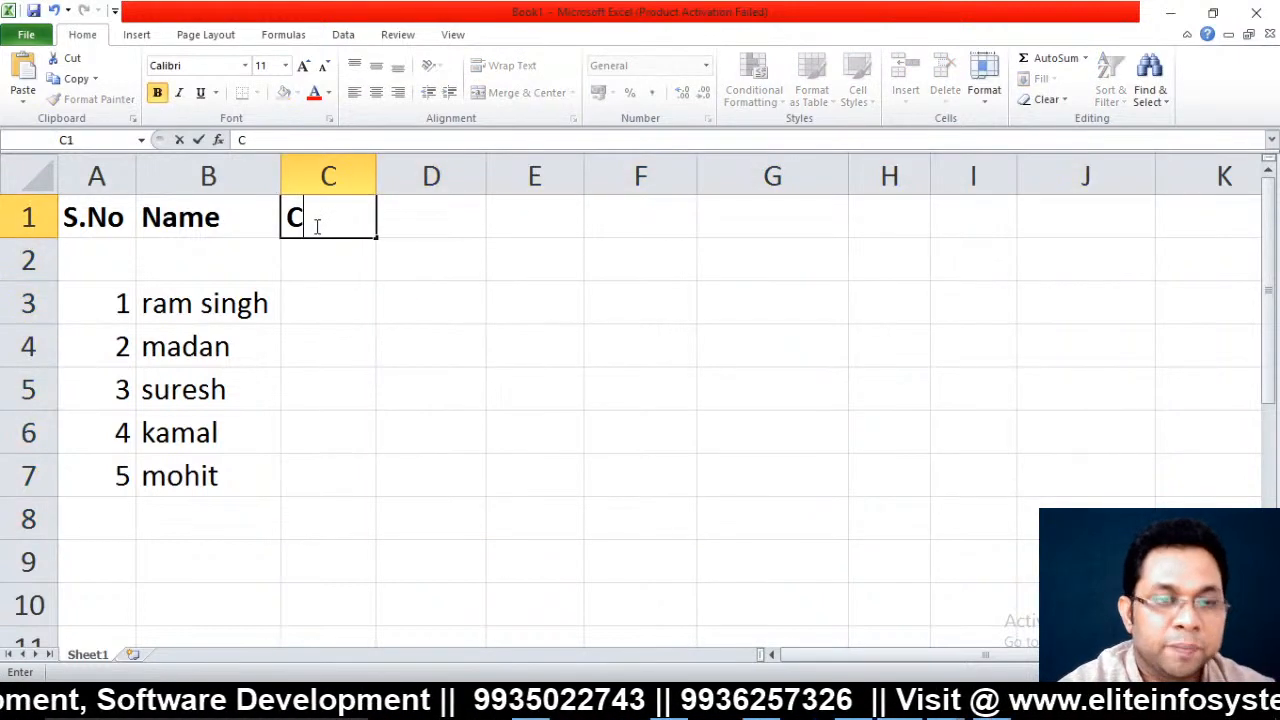
pyautogui.write('ity')
pyautogui.press('Return')
pyautogui.press('Return')
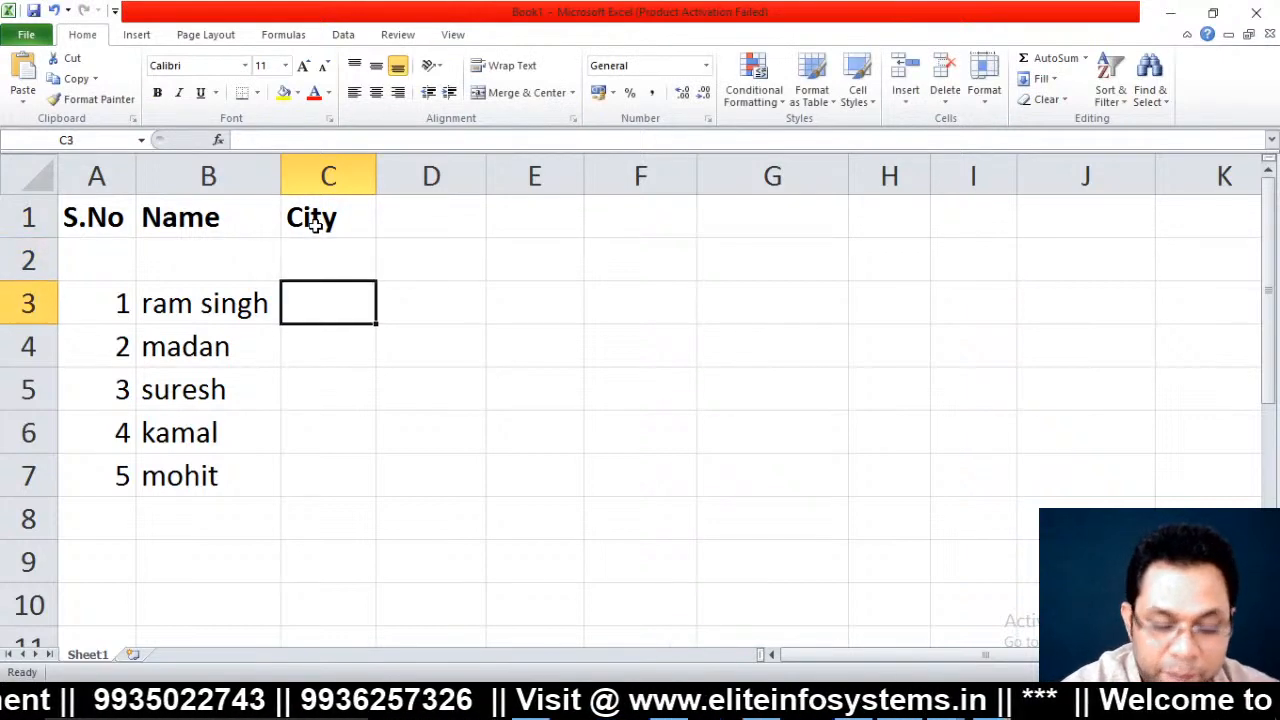
# Enter the cities kanpur, unnao, kanpur, unnao and lucknow in C3:C7
pyautogui.write('kanpur')
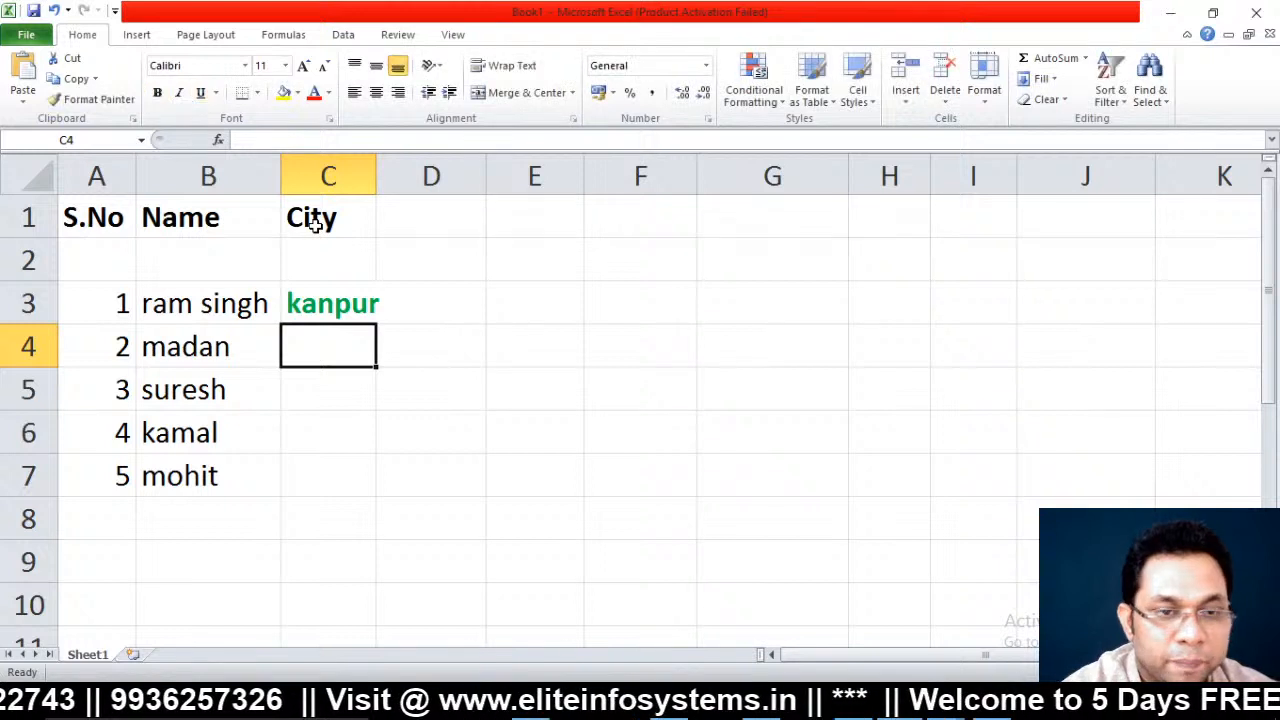
pyautogui.write('unnao')
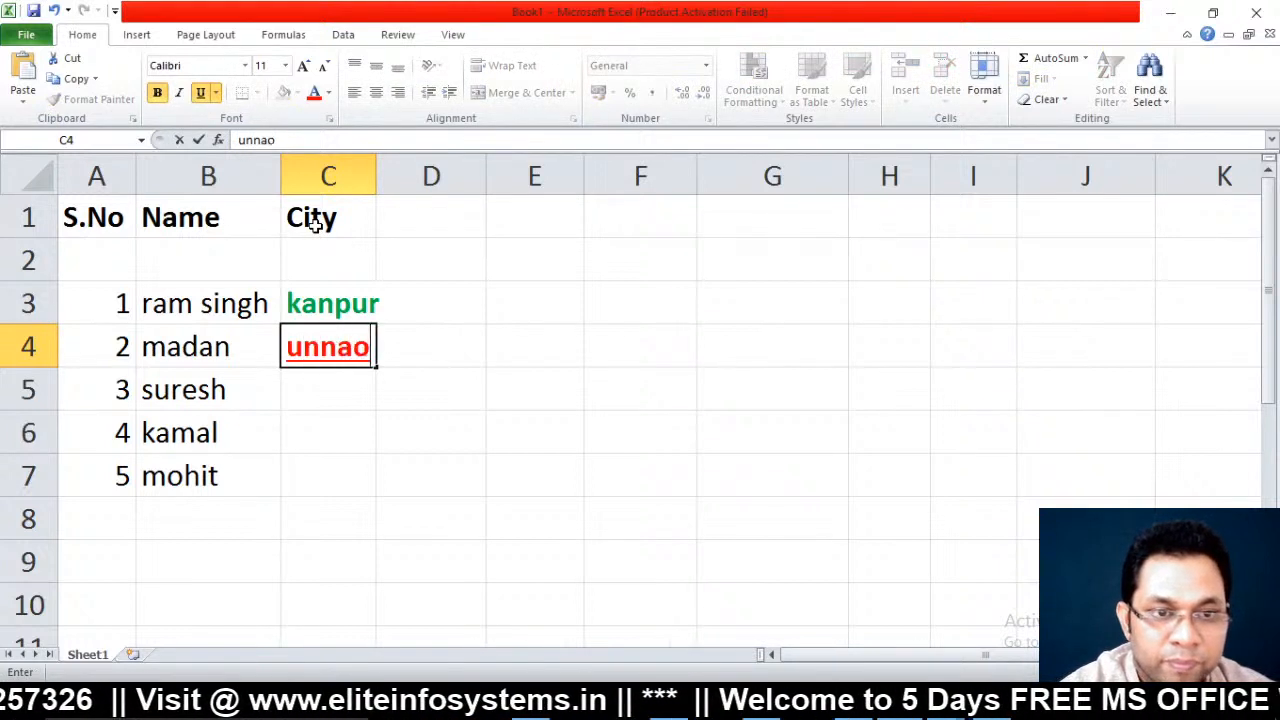
pyautogui.press('Return')
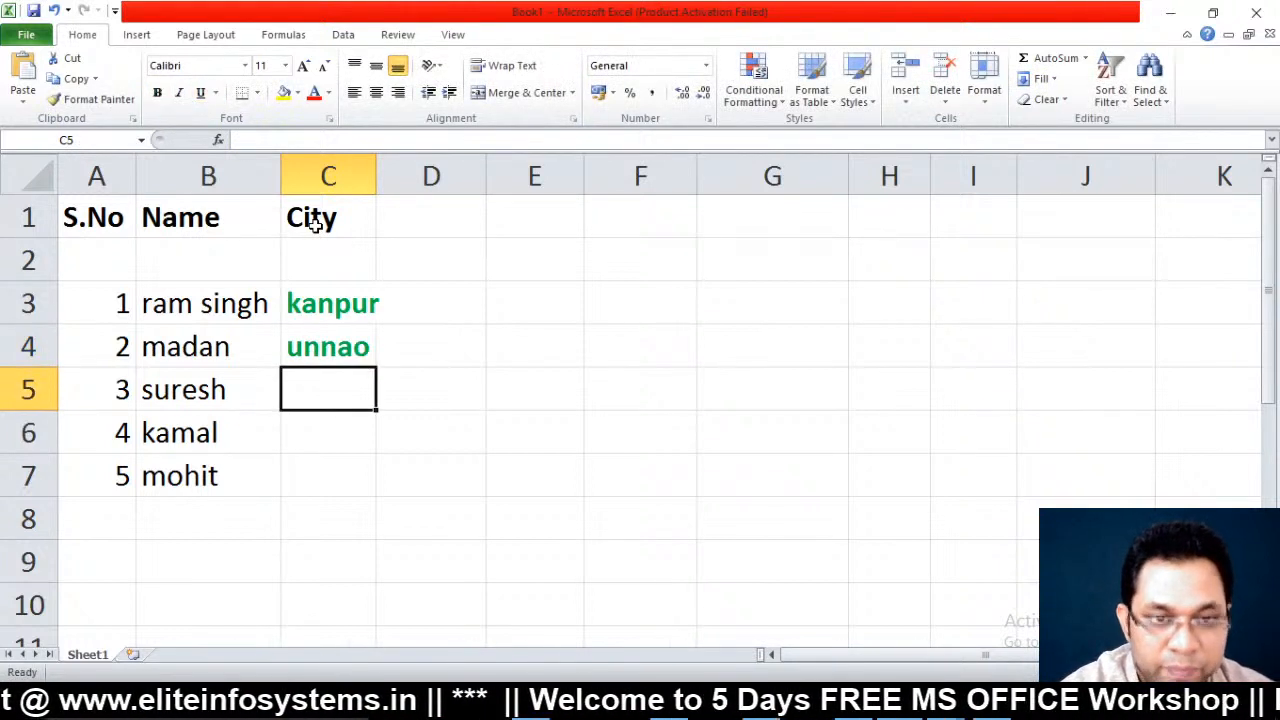
pyautogui.write('kanpur')
pyautogui.press('Return')
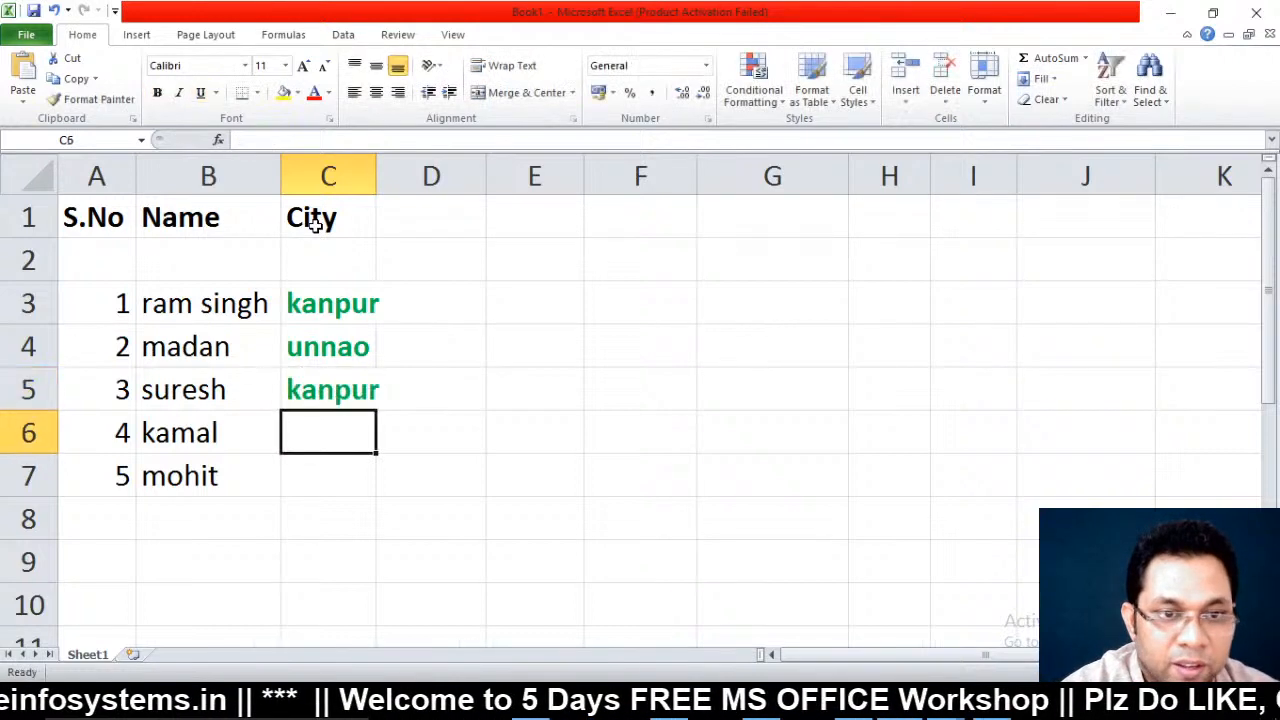
pyautogui.write('unnao')
pyautogui.press('Return')
pyautogui.write('lucko')
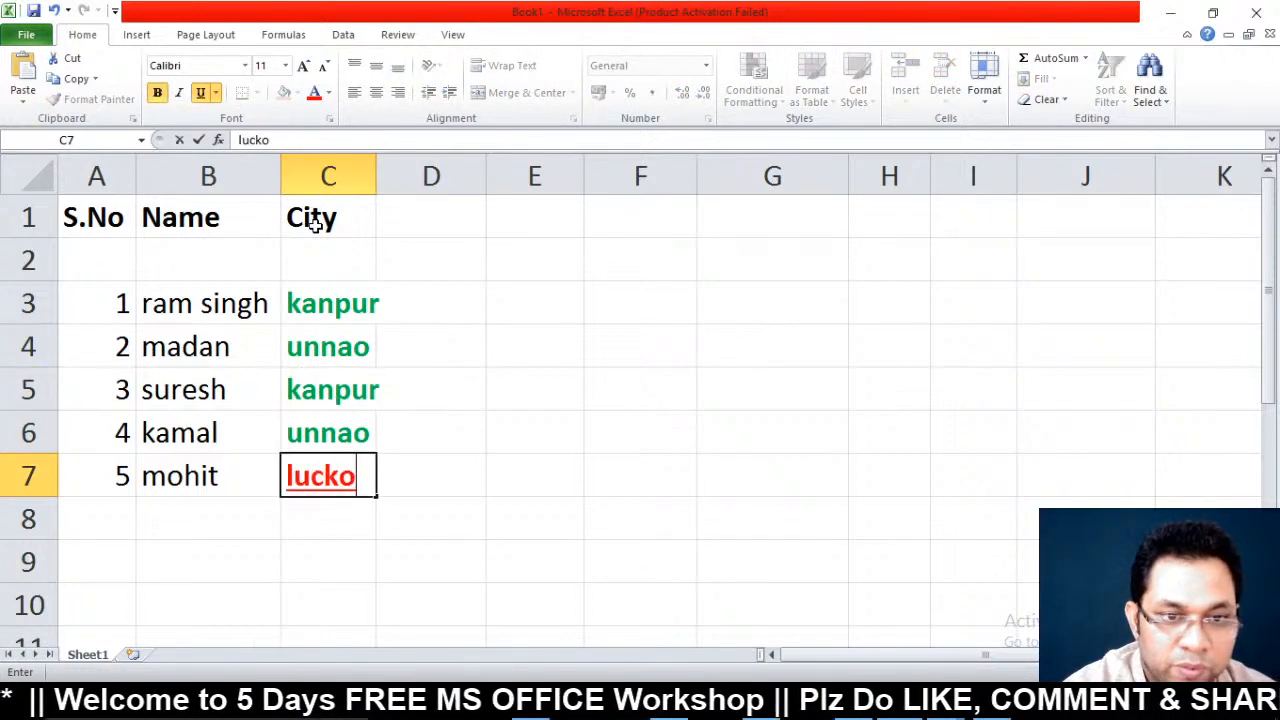
pyautogui.press('BackSpace')
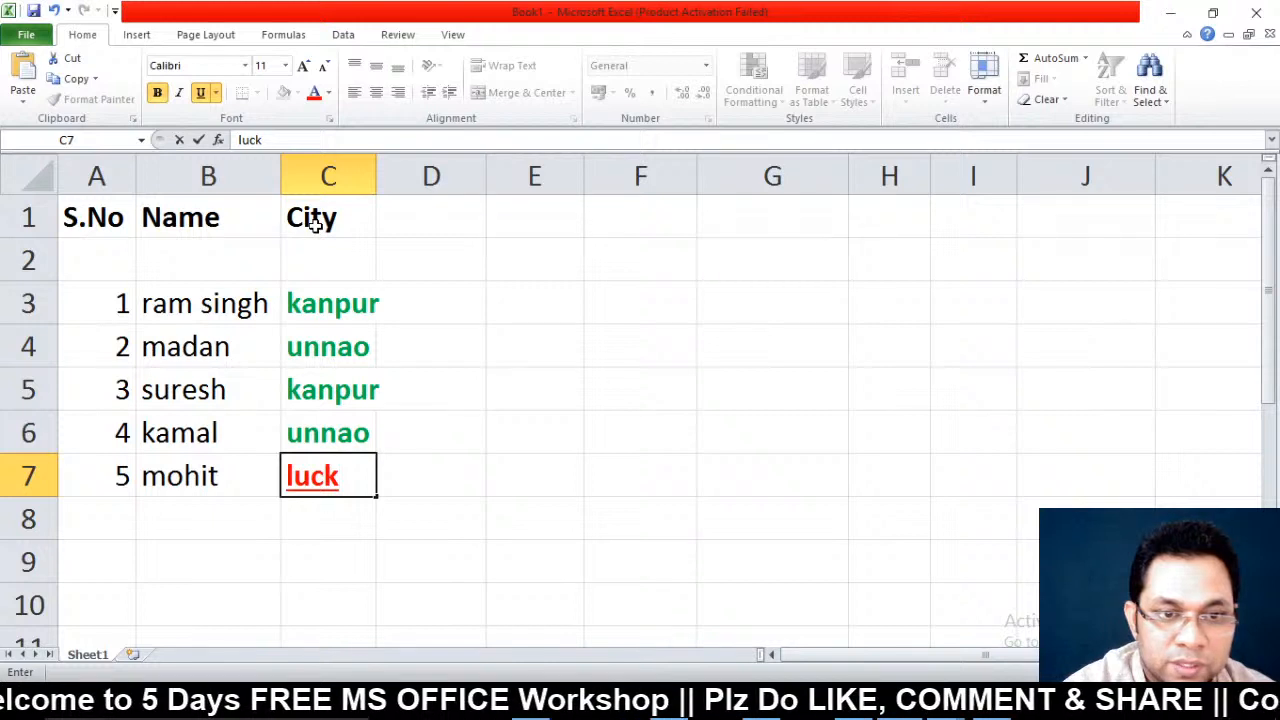
pyautogui.press('BackSpace')
pyautogui.write('know')
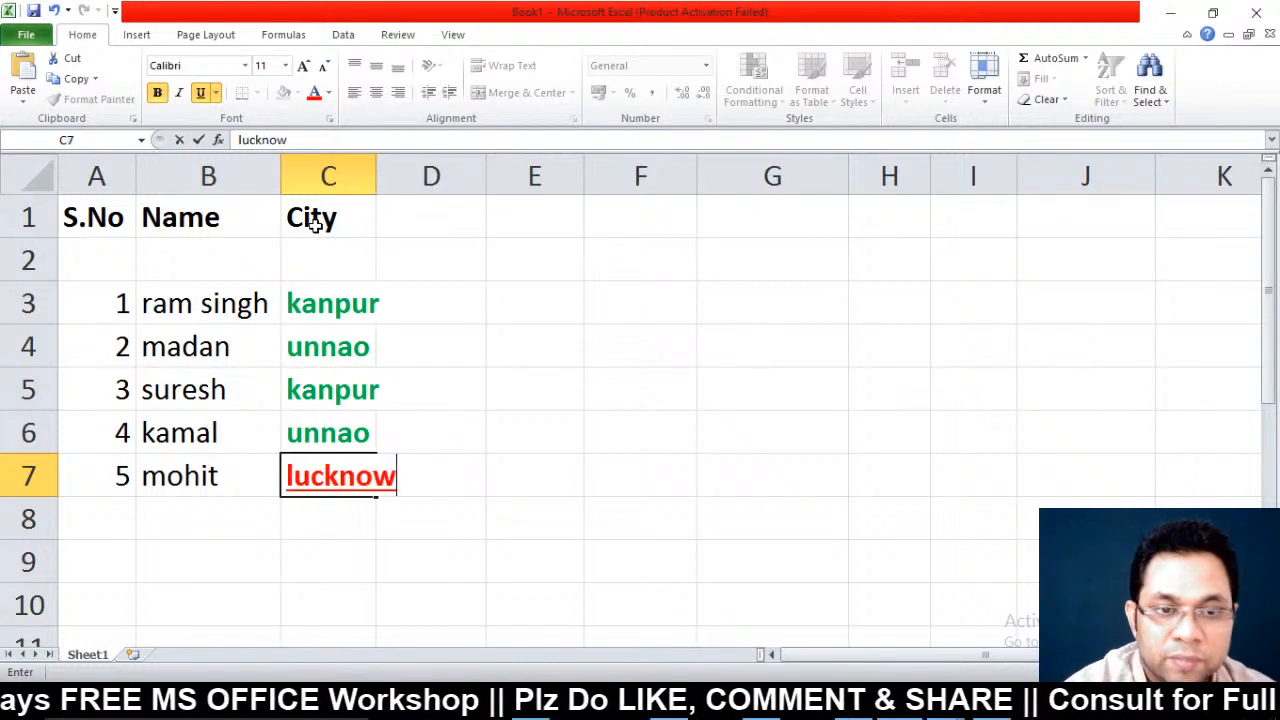
pyautogui.press('Return')
pyautogui.press('Up')
pyautogui.press('Up')
pyautogui.press('Up')
pyautogui.press('Up')
pyautogui.press('Up')
pyautogui.press('Up')
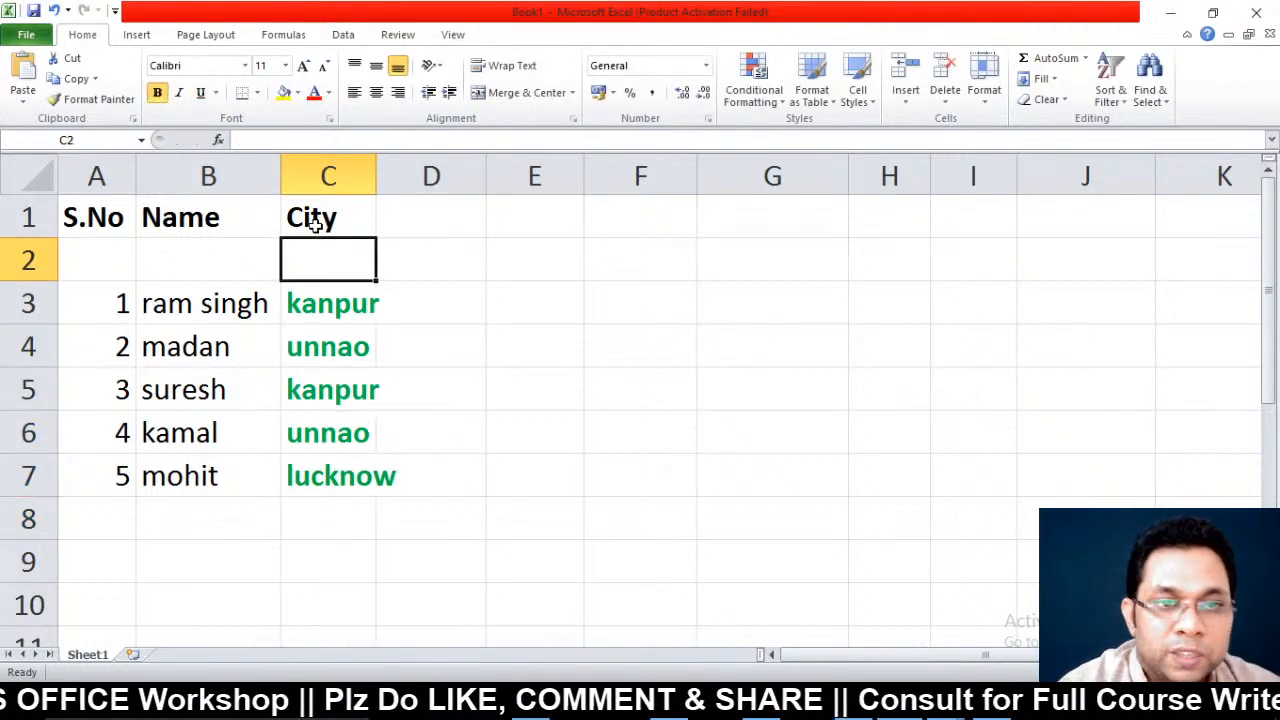
# Use Clear Rules from Entire Sheet so the city names in C3:C7 return to plain black
pyautogui.moveTo(340, 305); pyautogui.dragTo(345, 460)
pyautogui.click(779, 100)
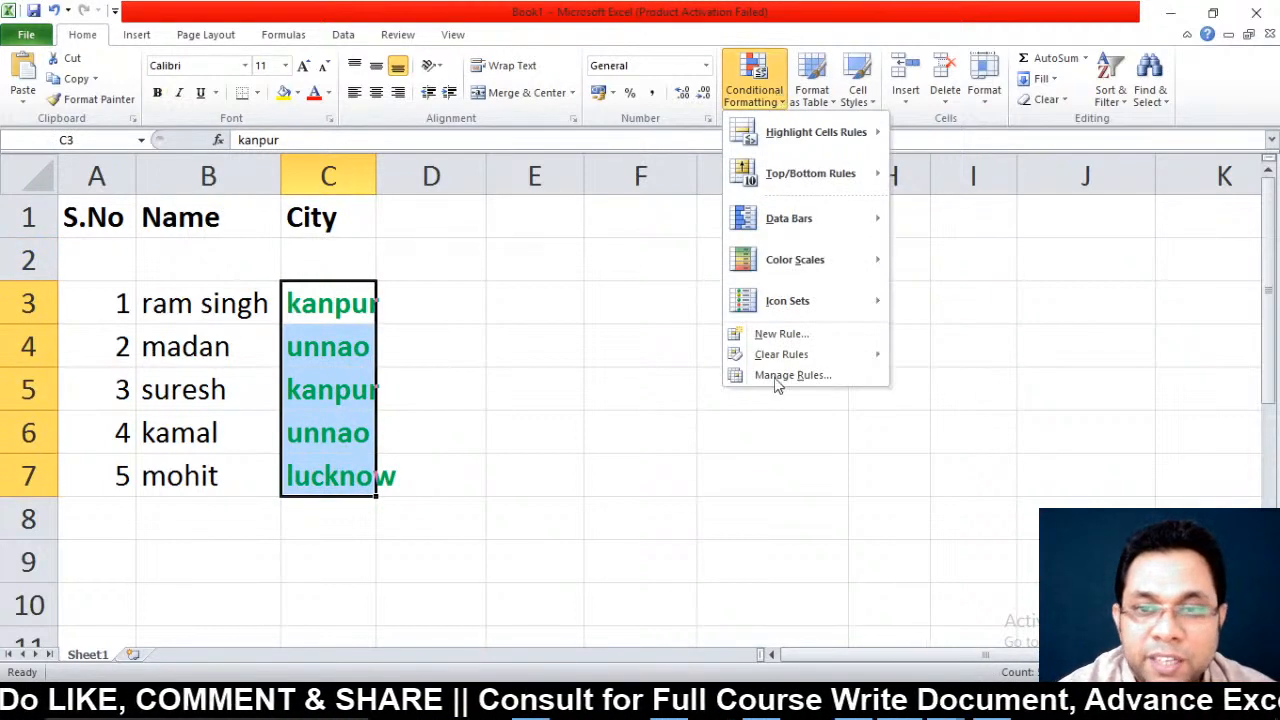
pyautogui.moveTo(771, 357)
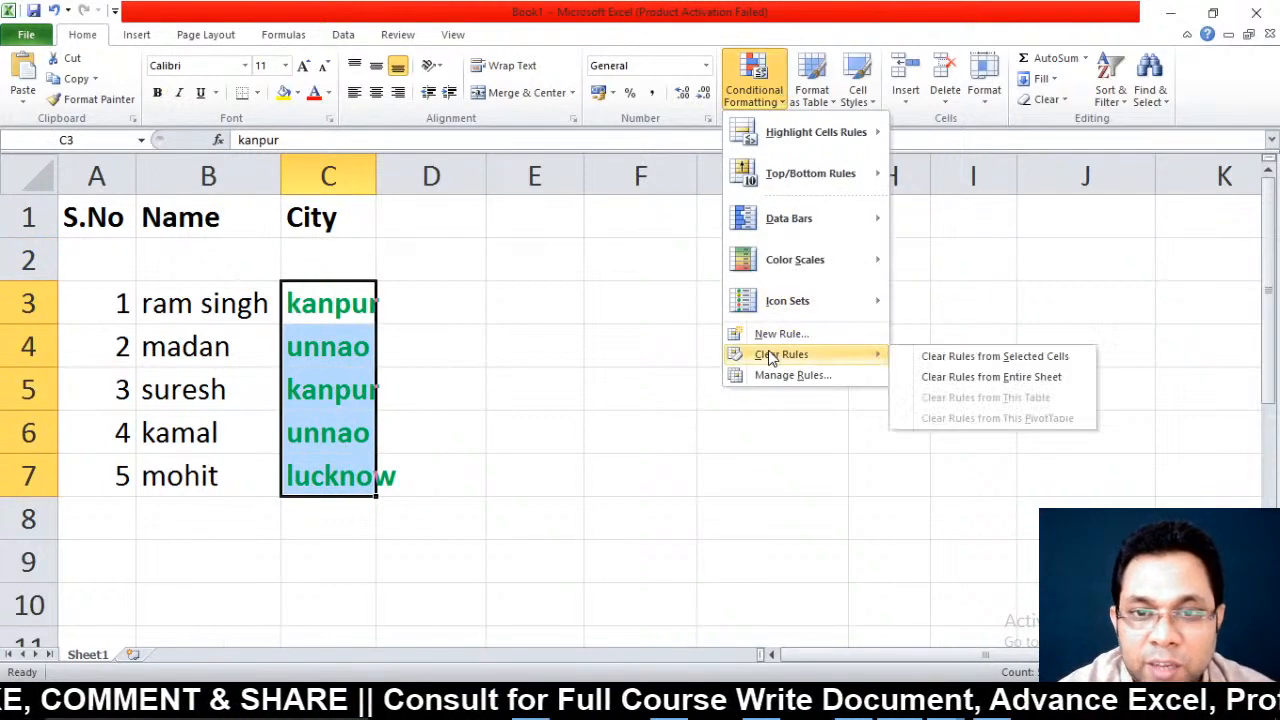
pyautogui.click(1008, 380)
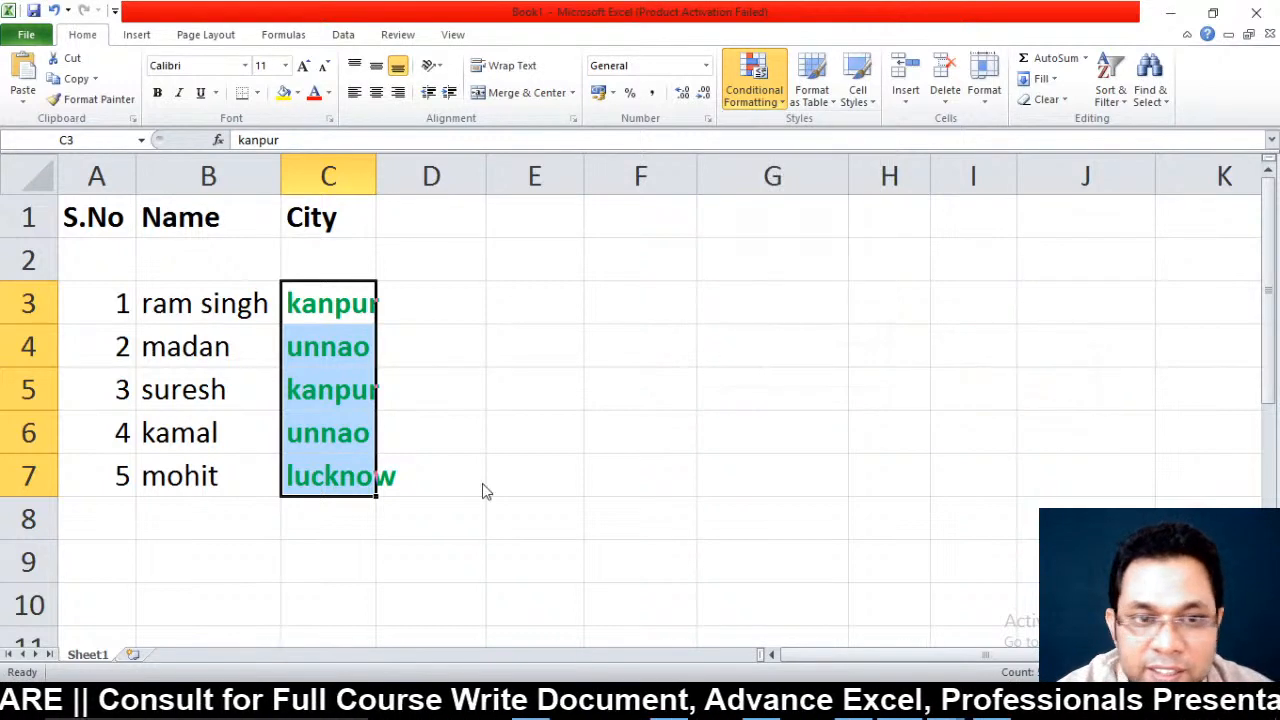
pyautogui.click(580, 474)
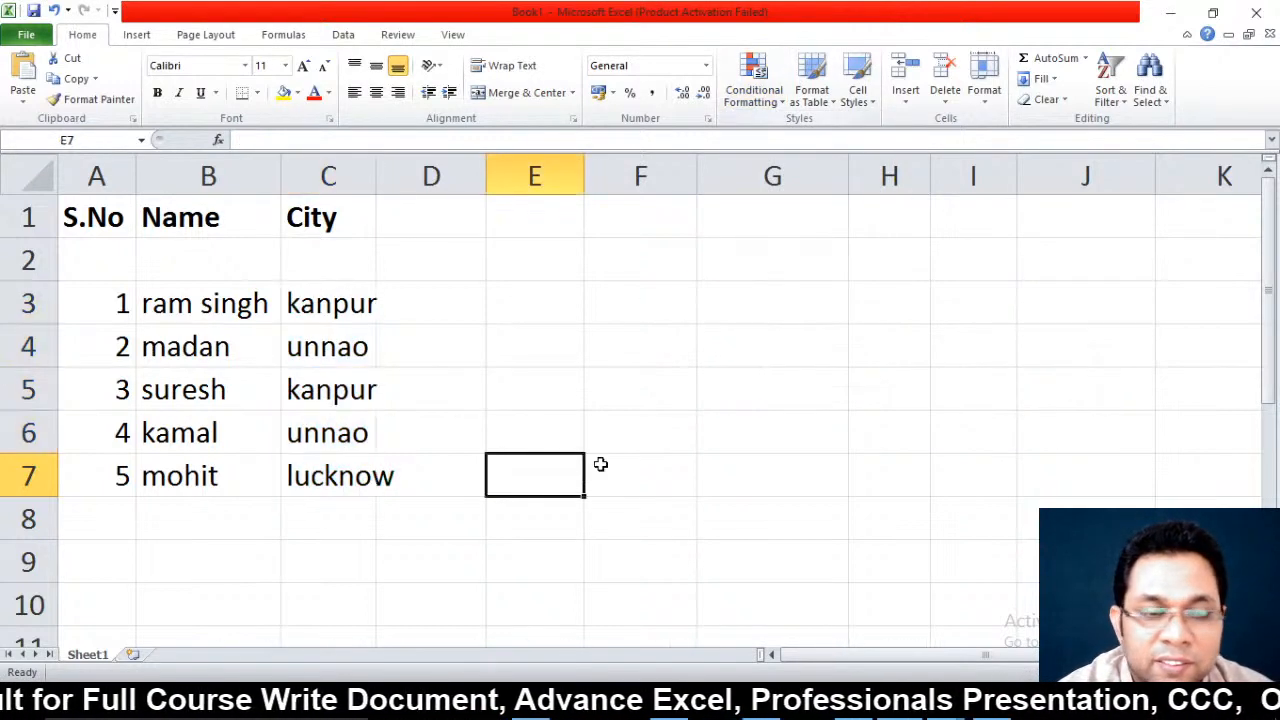
pyautogui.click(108, 245)
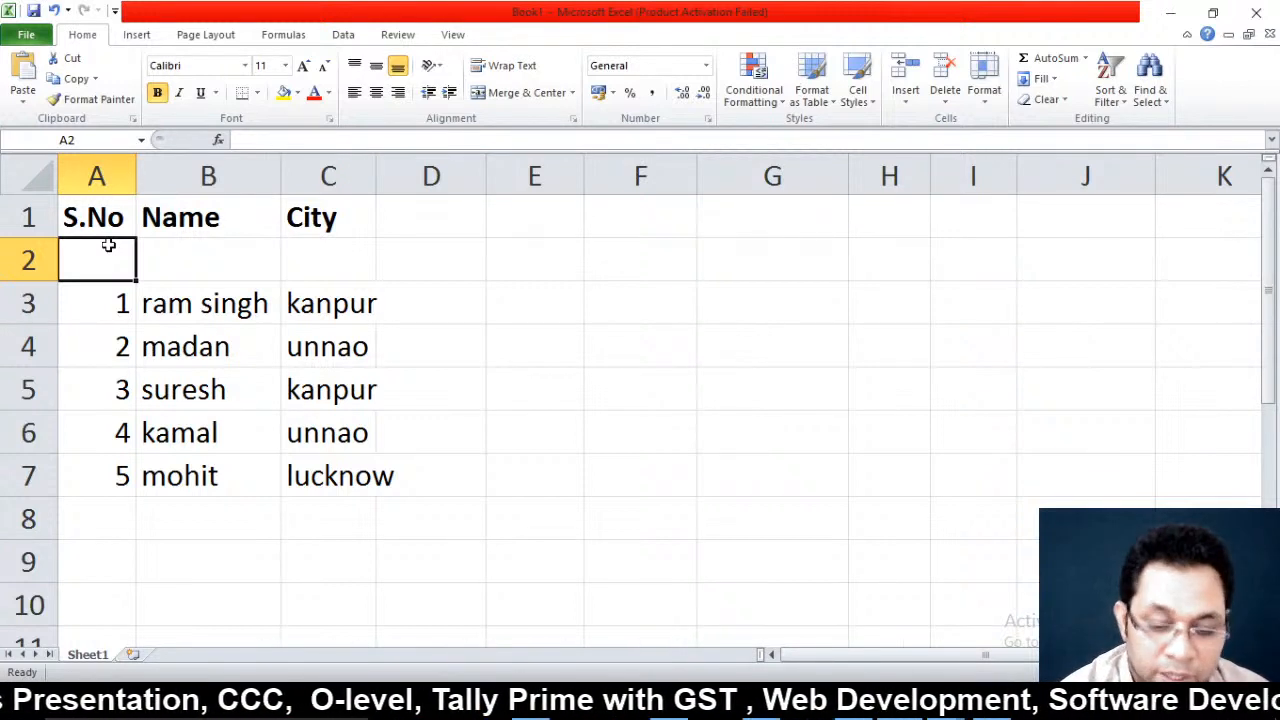
pyautogui.hotkey('ctrl', '-')
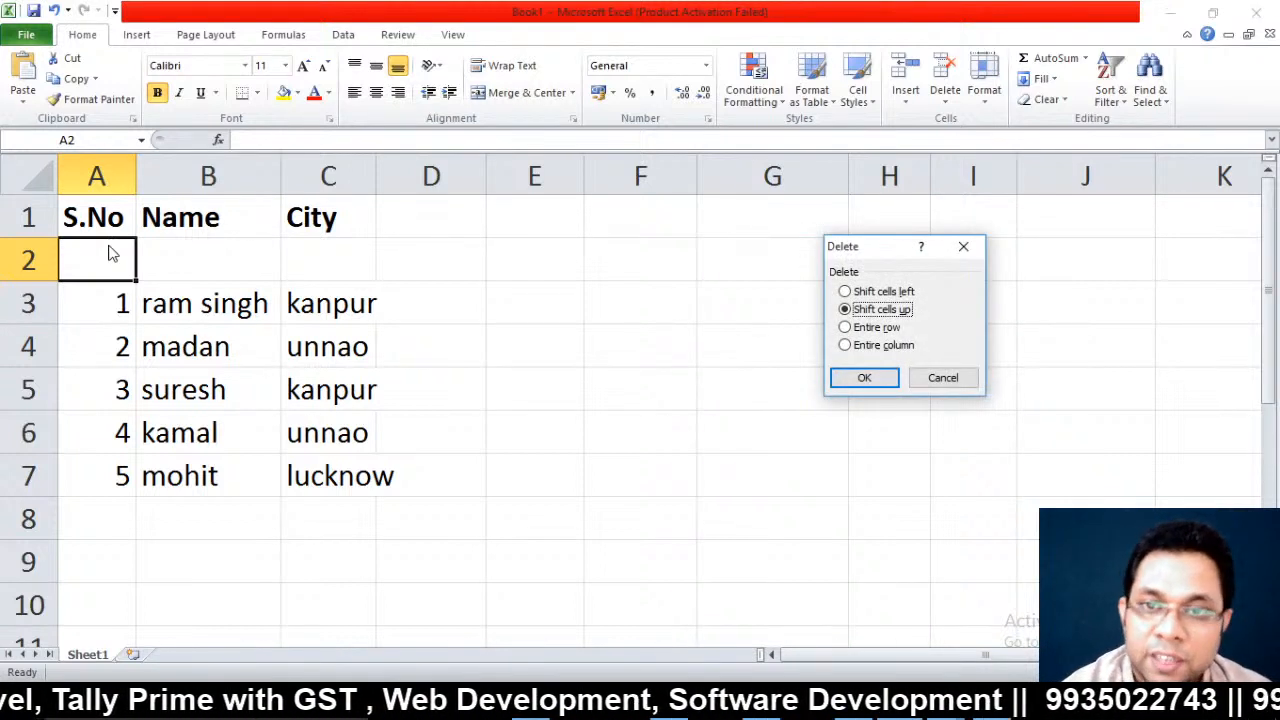
pyautogui.click(886, 329)
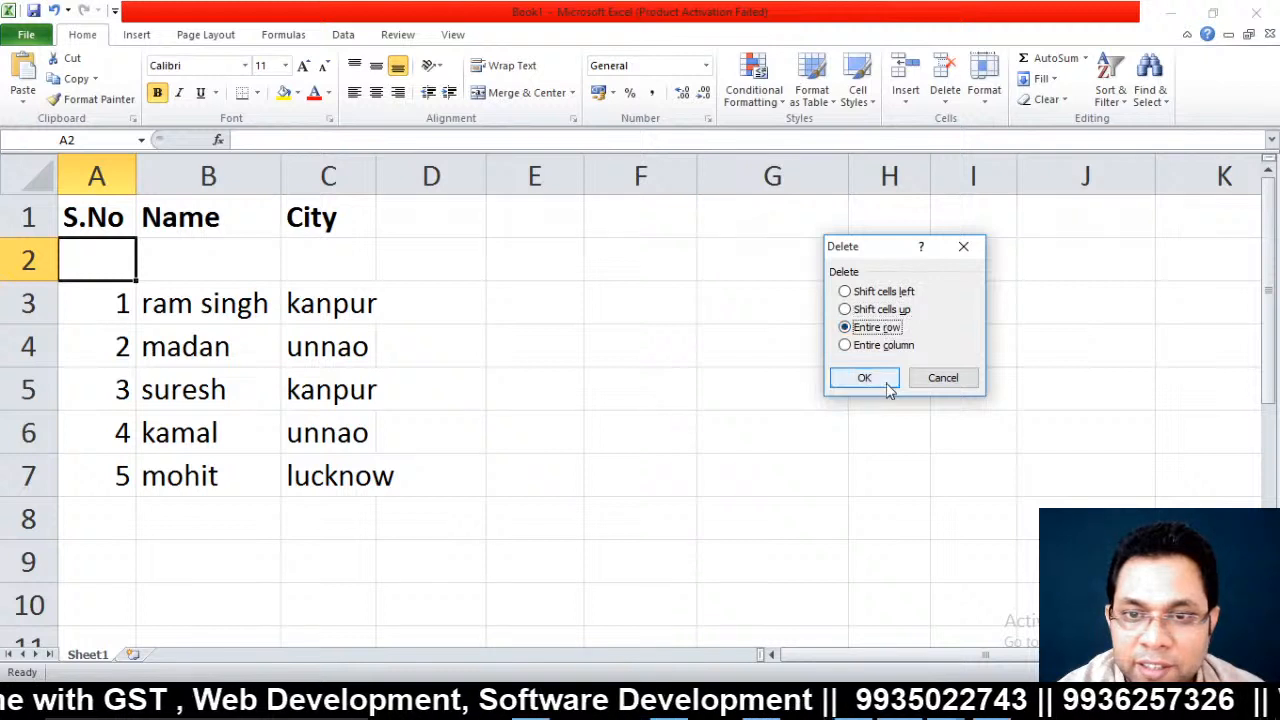
pyautogui.click(866, 379)
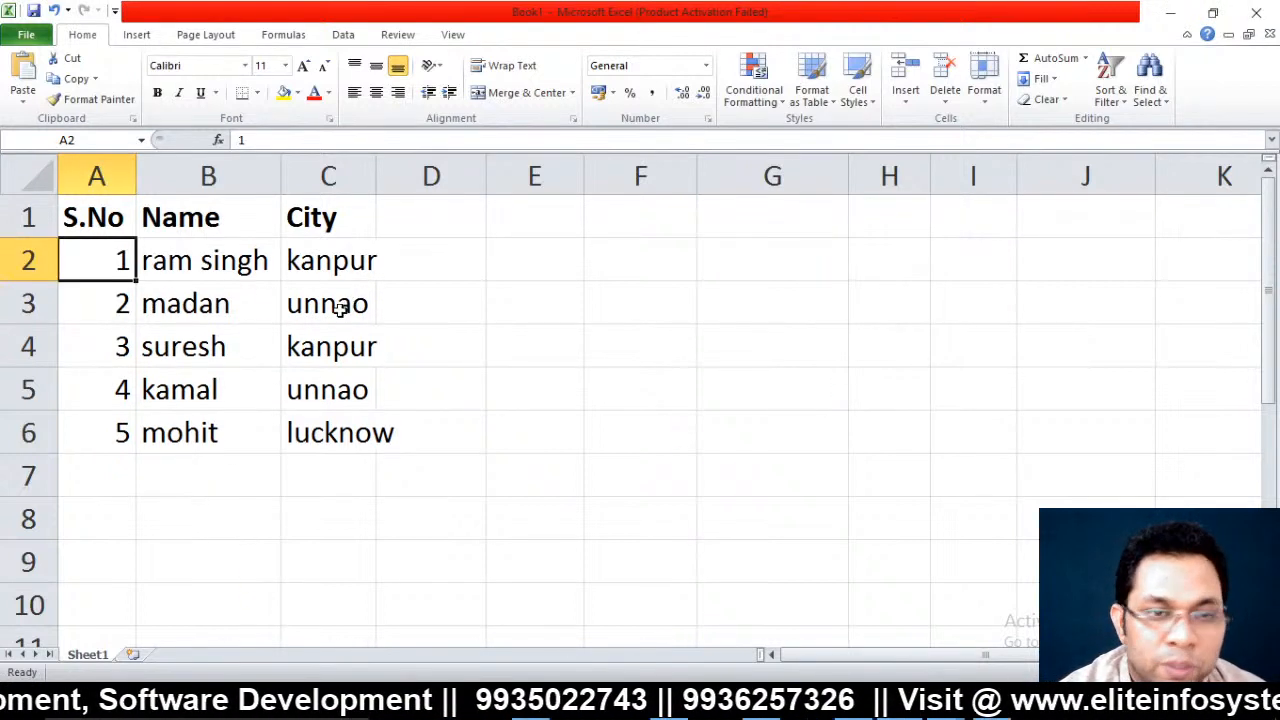
pyautogui.click(209, 216)
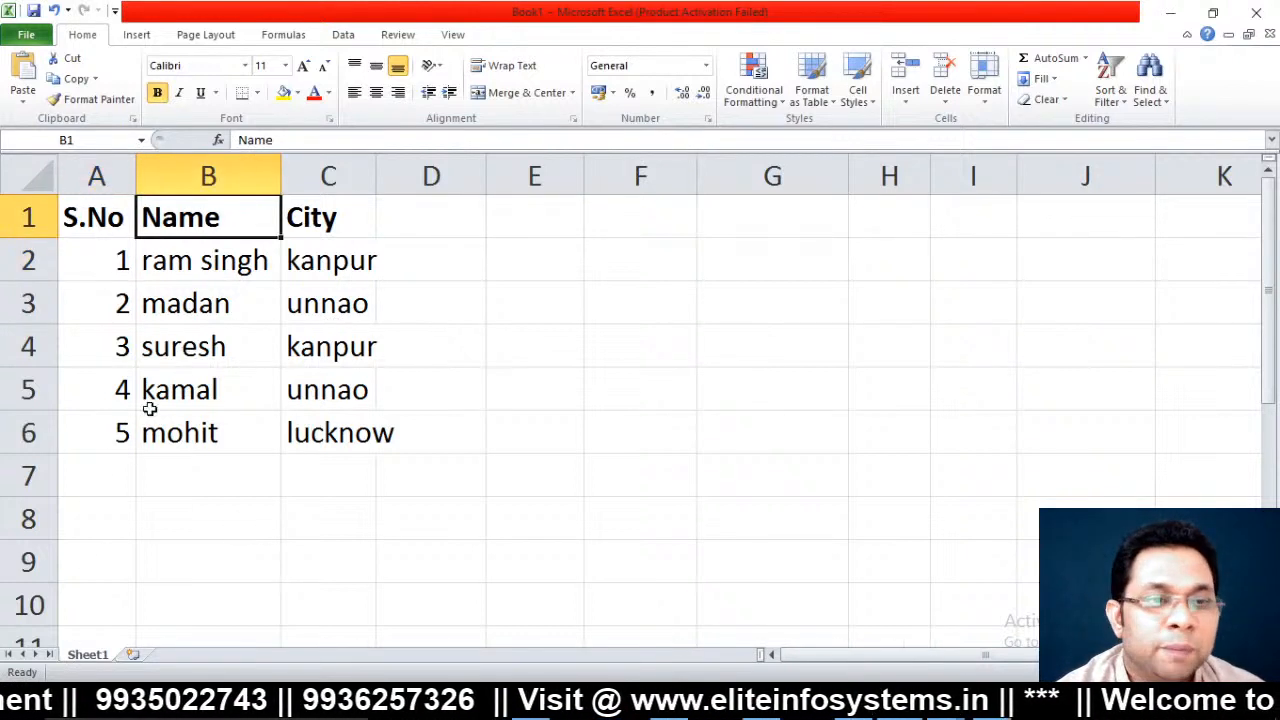
pyautogui.click(128, 470)
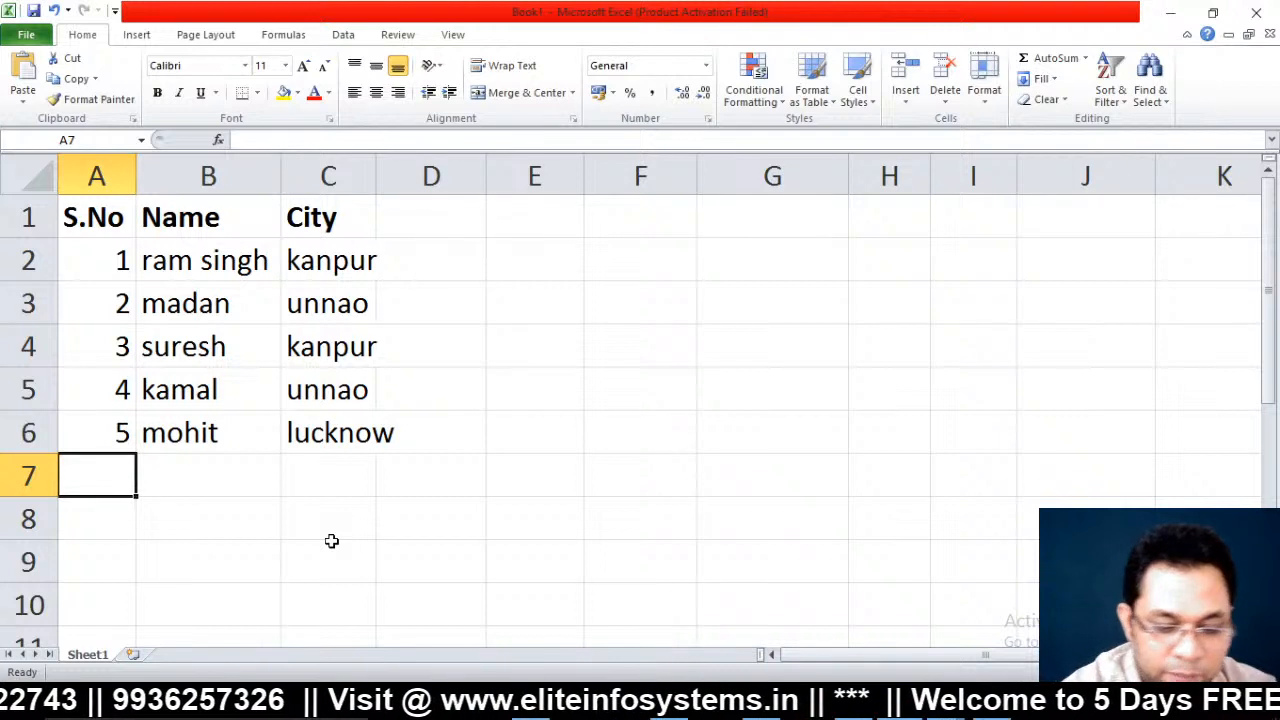
pyautogui.click(118, 446)
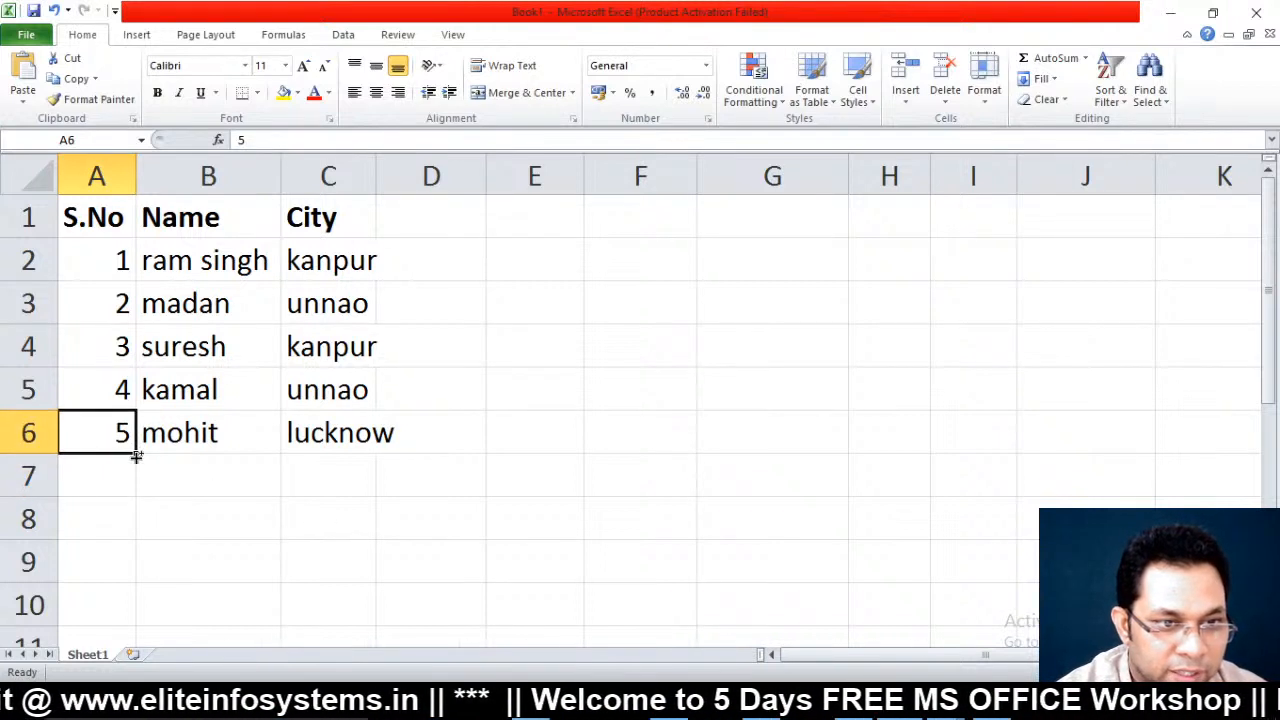
# Extend the S.No column to 10 and delete the extra numbers 11 to 13
pyautogui.moveTo(136, 456); pyautogui.dragTo(129, 580)
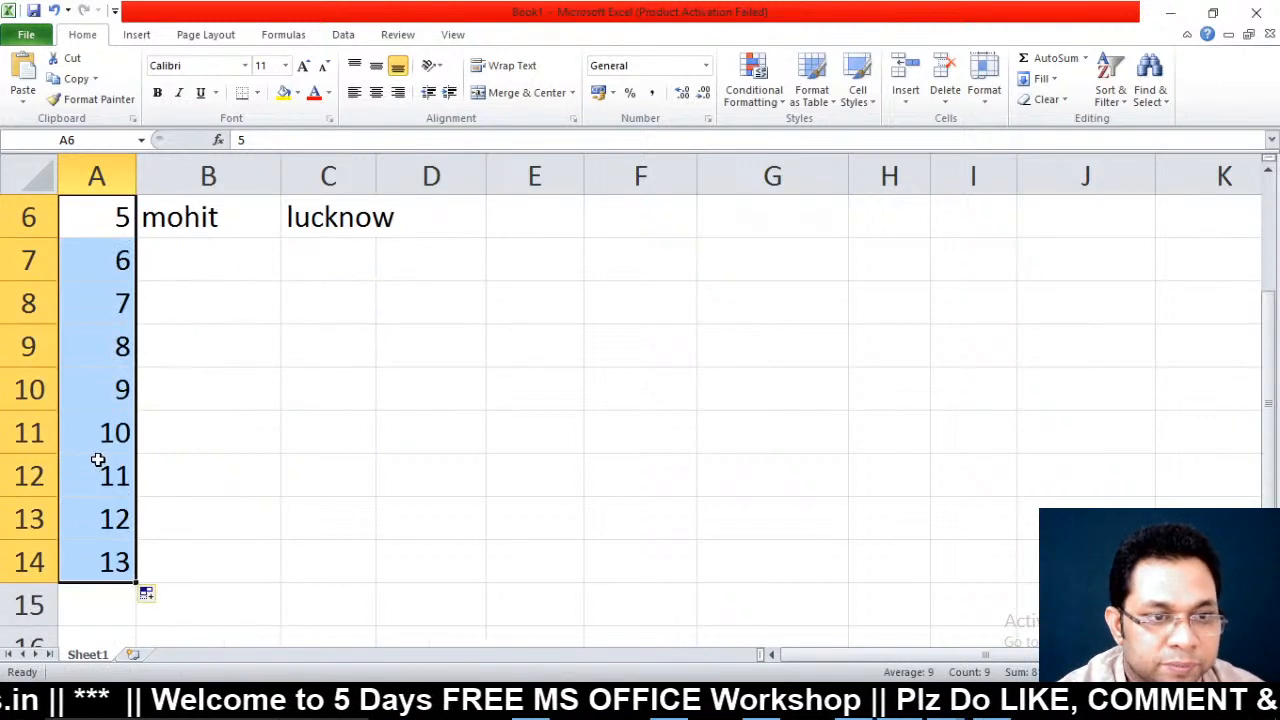
pyautogui.moveTo(98, 464); pyautogui.dragTo(134, 607)
pyautogui.press('Delete')
pyautogui.press('Up')
pyautogui.press('Up')
pyautogui.press('Up')
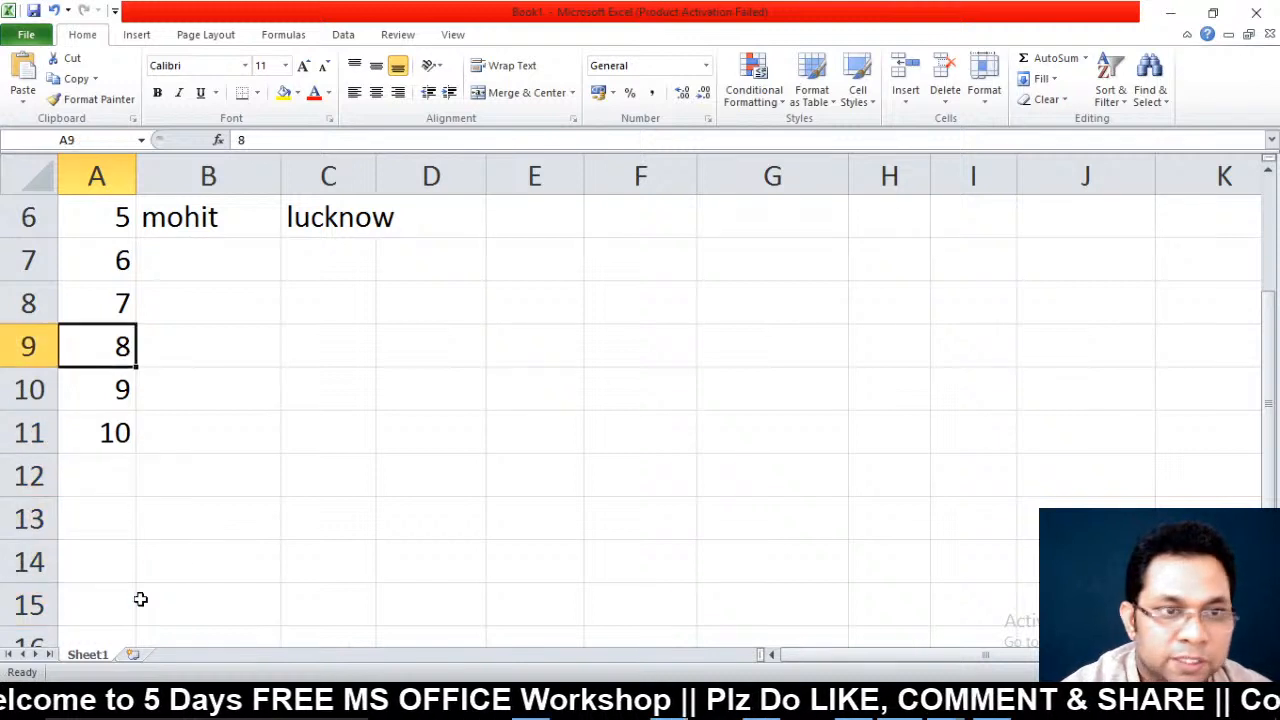
pyautogui.press('Up')
pyautogui.press('Up')
pyautogui.hotkey('ctrl', 'Home')
pyautogui.press('Down')
pyautogui.press('Down')
pyautogui.press('Down')
pyautogui.press('Down')
pyautogui.press('Down')
pyautogui.press('Down')
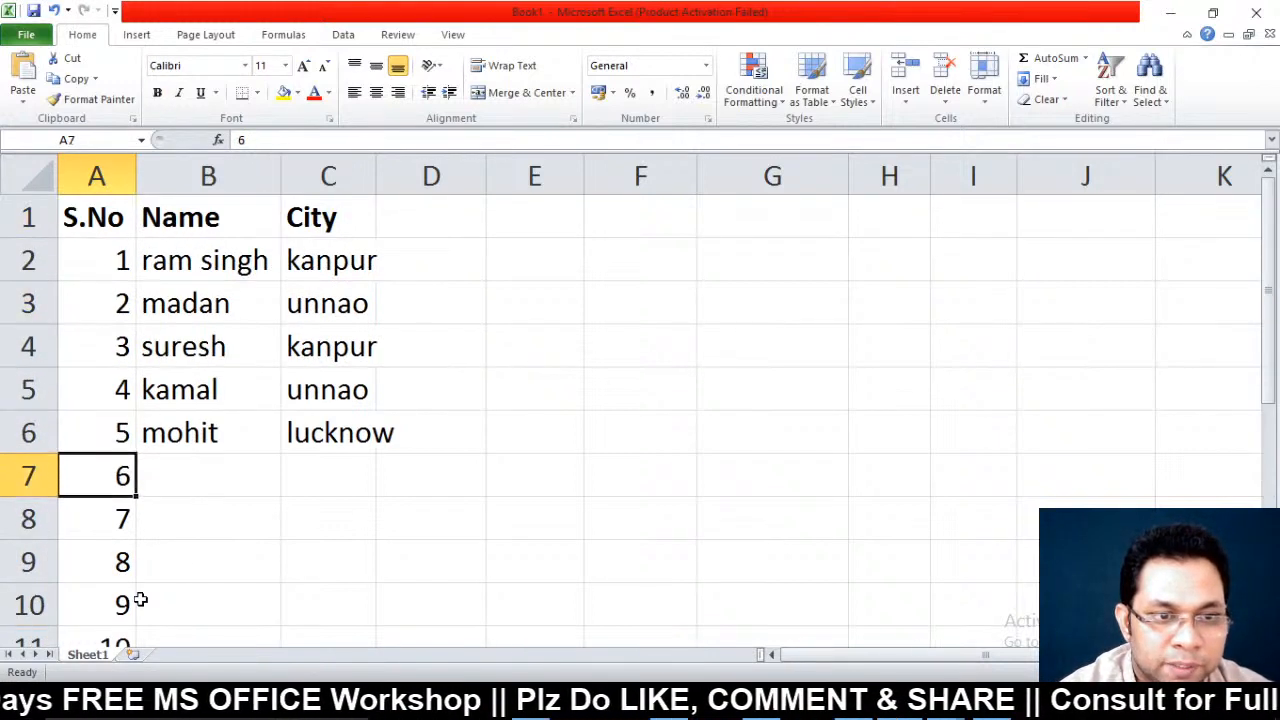
pyautogui.press('Down')
pyautogui.press('Up')
pyautogui.press('Right')
# Enter the names amit, amita, babli, suman and chetna for S.No 6 to 10
pyautogui.write('amit')
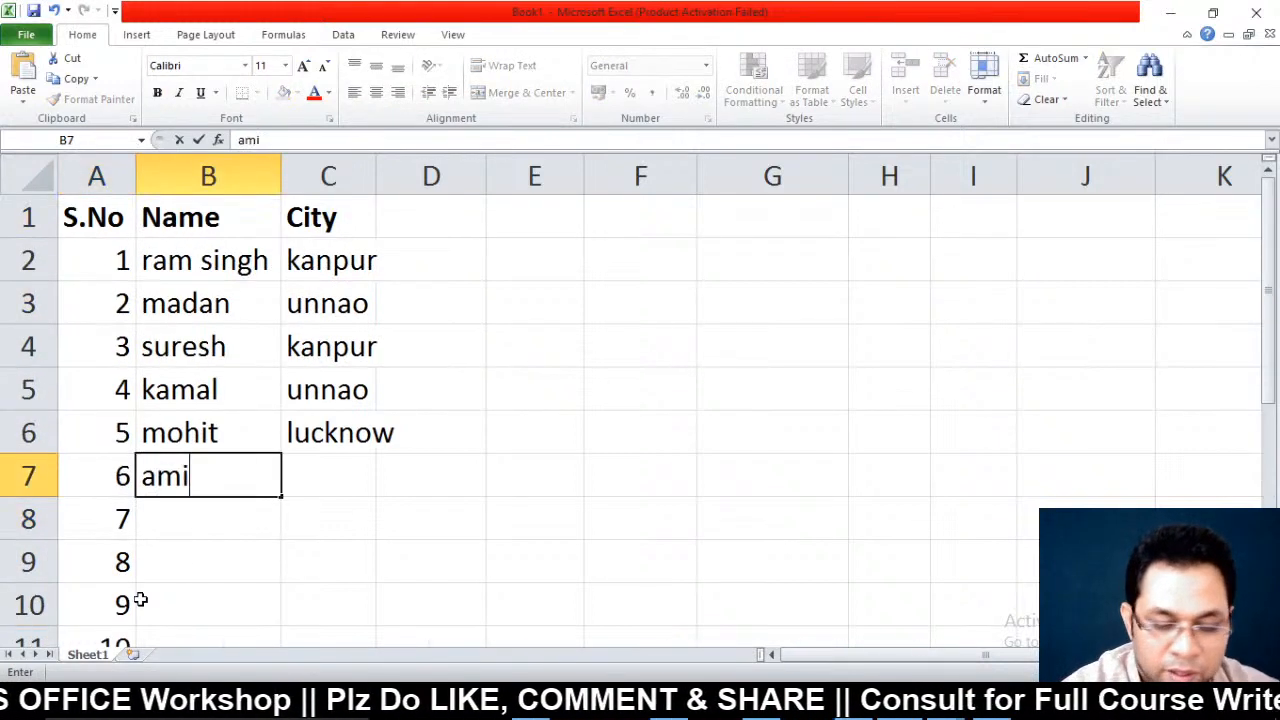
pyautogui.press('Return')
pyautogui.write('amita')
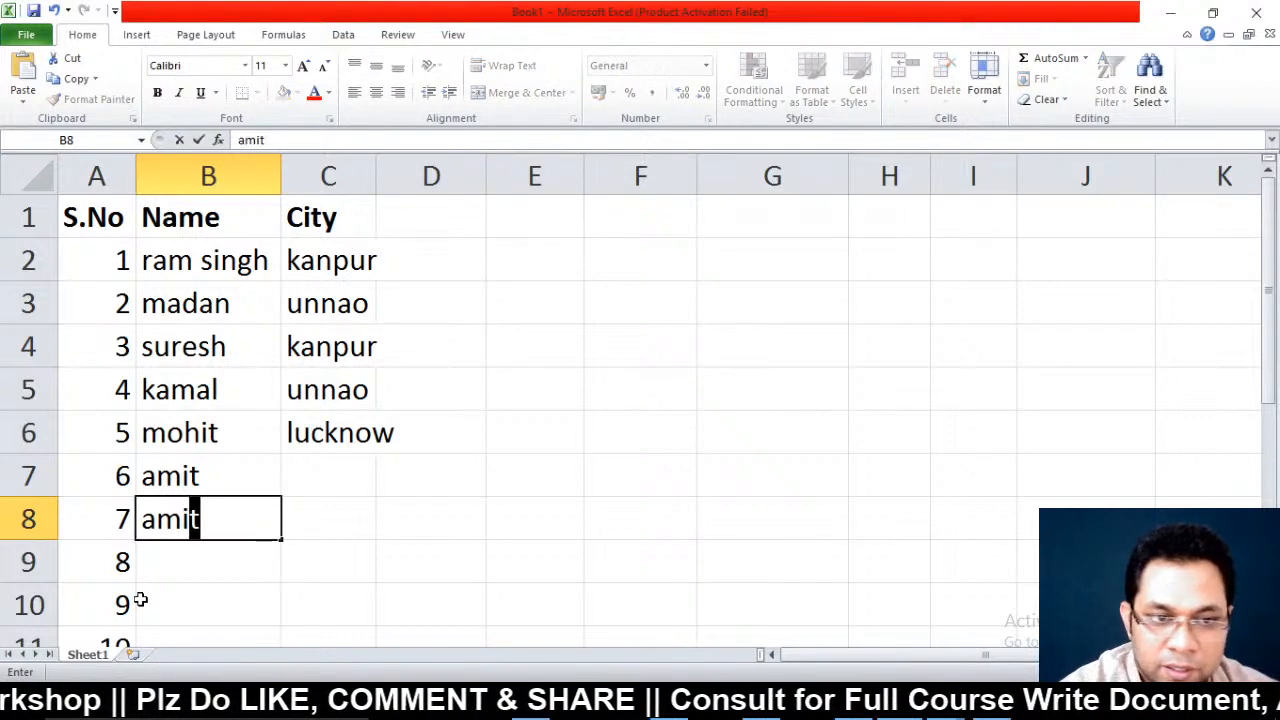
pyautogui.press('Return')
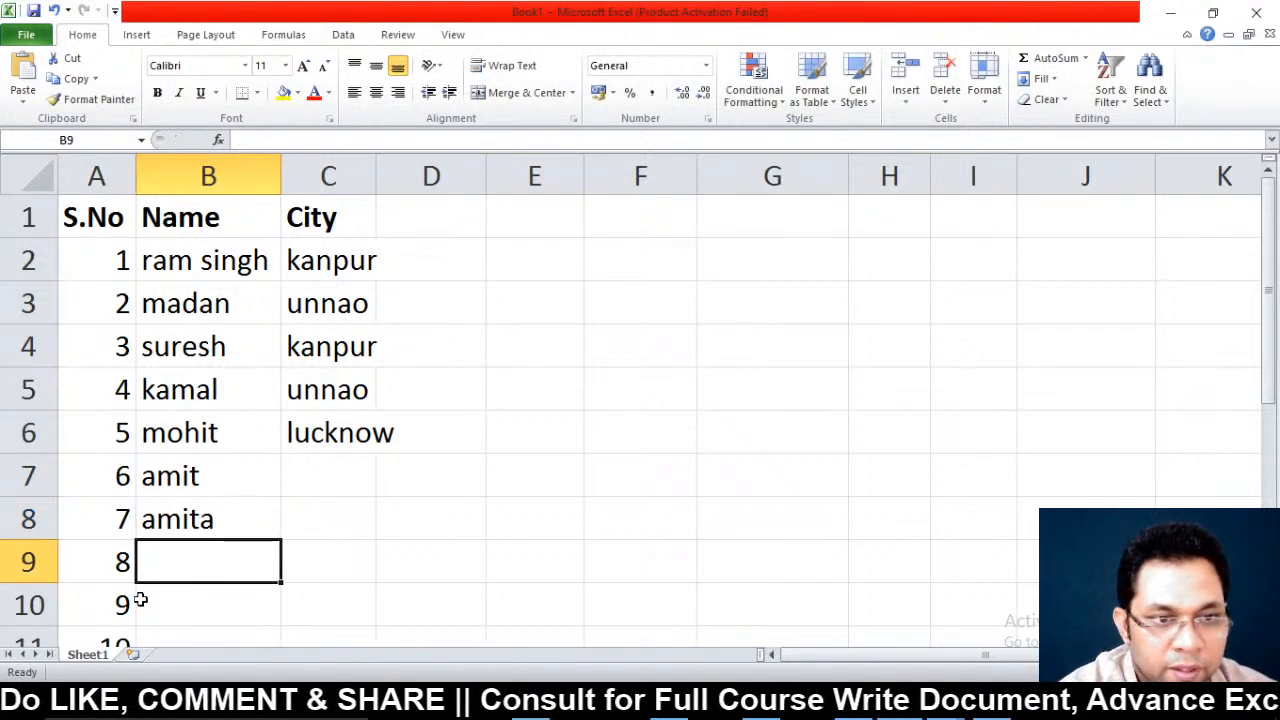
pyautogui.write('babli')
pyautogui.press('Return')
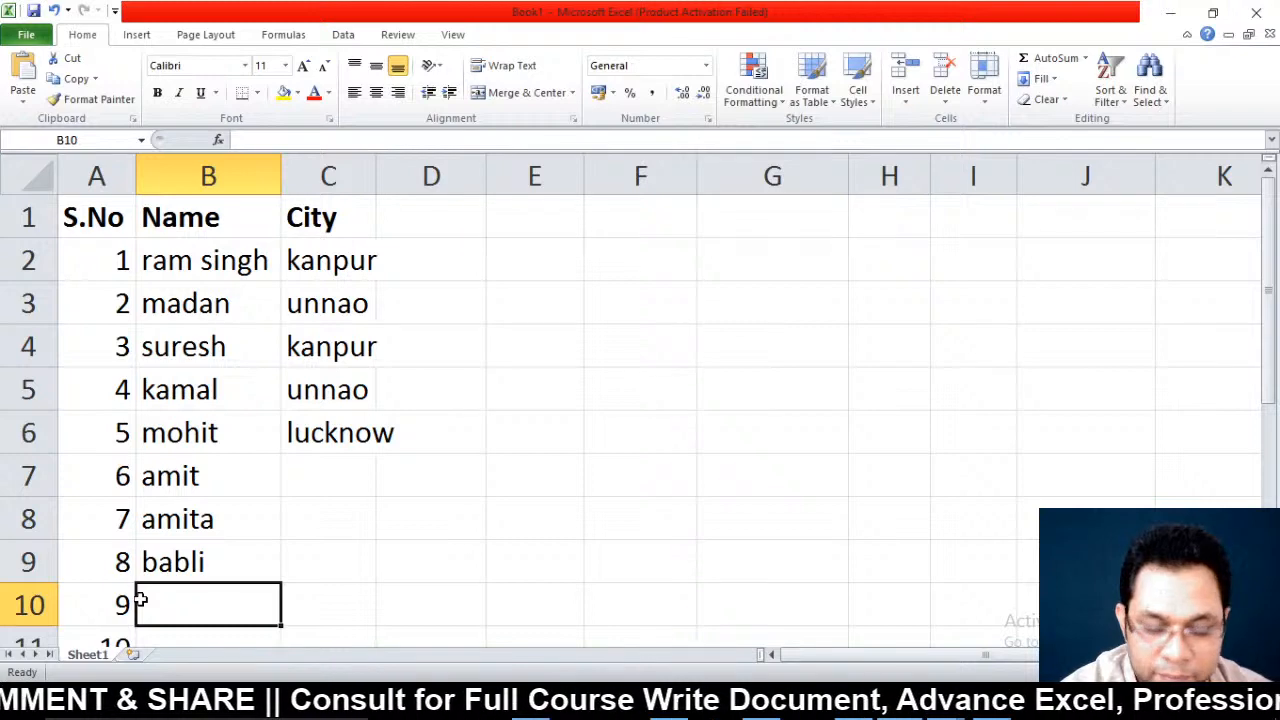
pyautogui.write('suman')
pyautogui.press('Return')
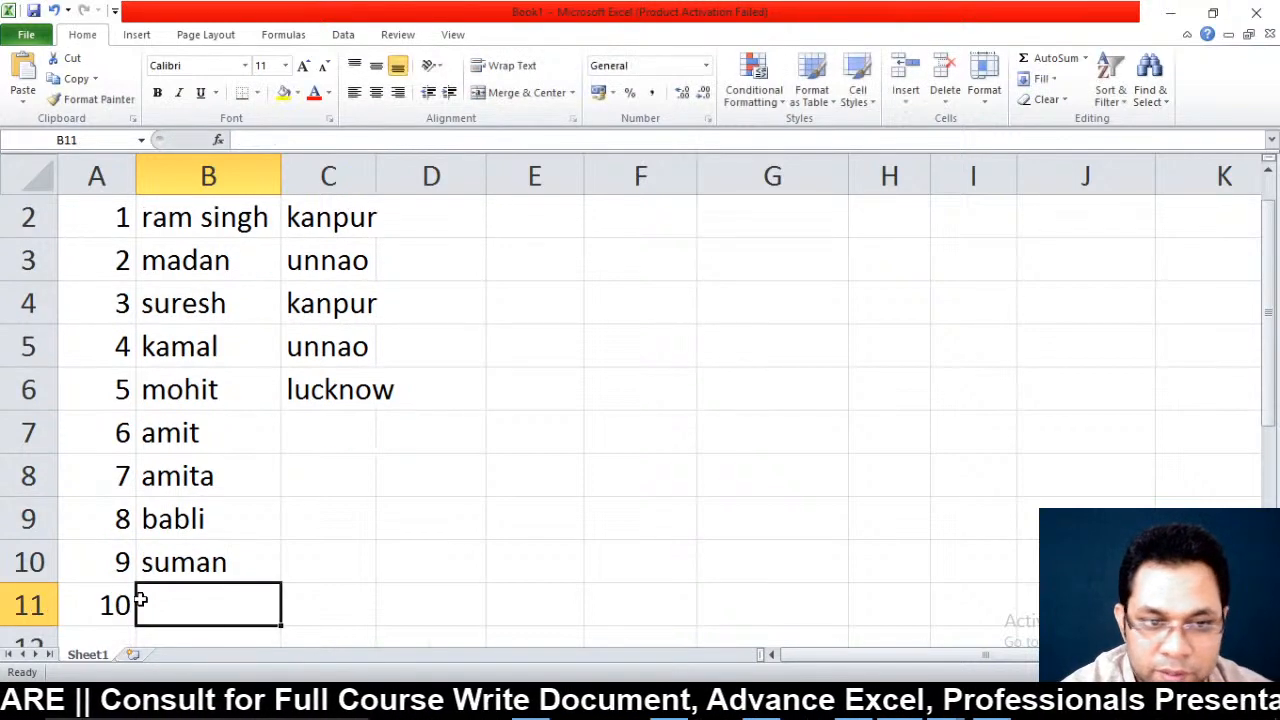
pyautogui.write('chetna')
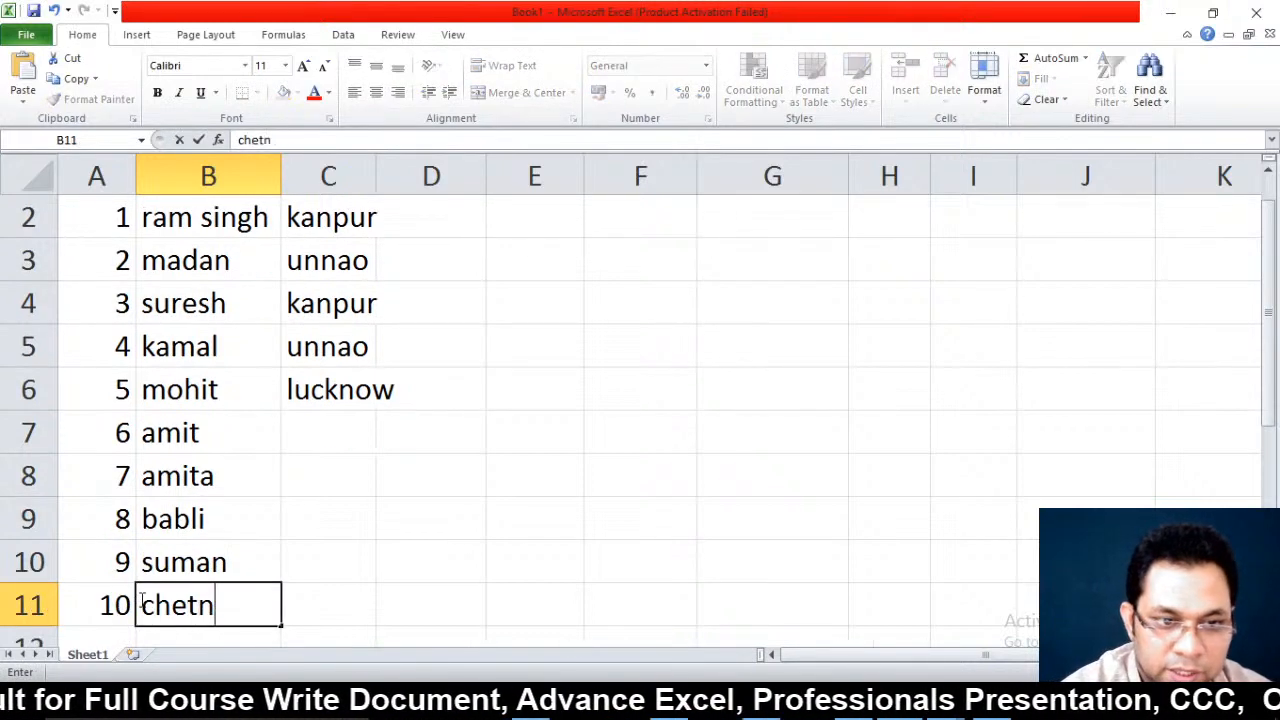
pyautogui.press('Up')
pyautogui.press('Up')
pyautogui.press('Up')
pyautogui.press('Up')
# Enter the cities kanpur, unnao, lucknow, kanpur and unnao for the five new students
pyautogui.press('Right')
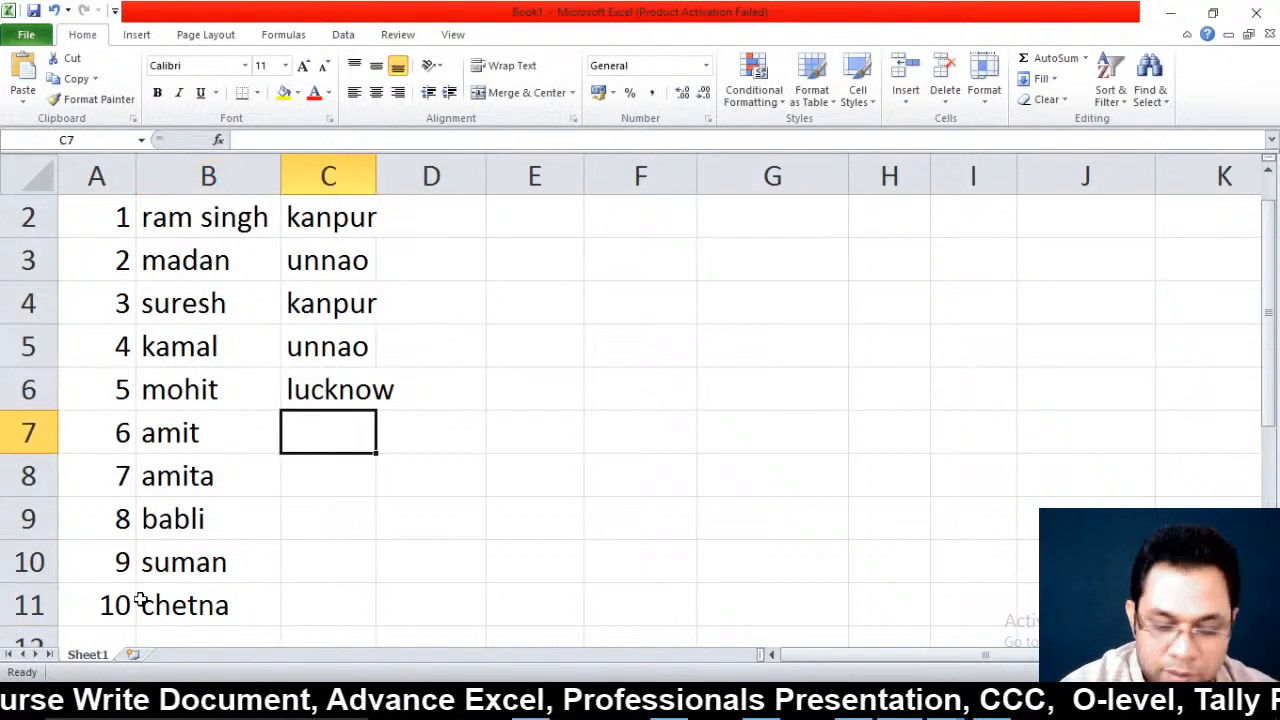
pyautogui.write('k')
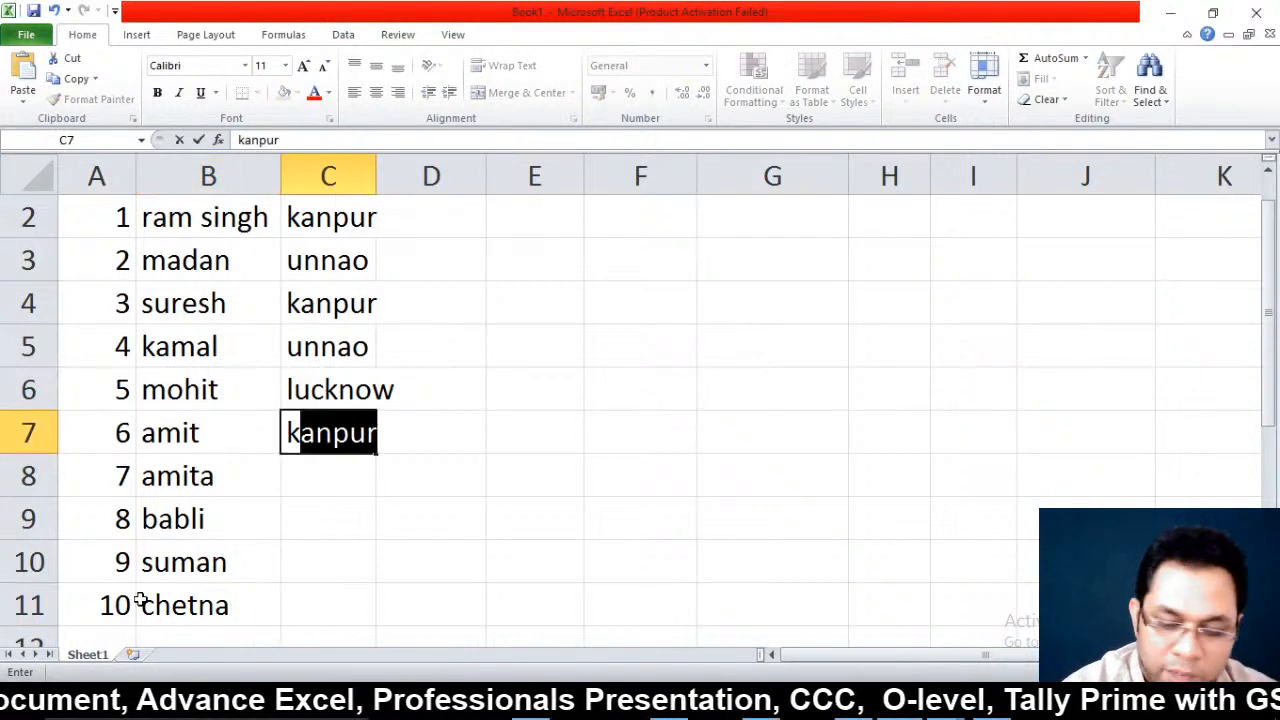
pyautogui.press('Return')
pyautogui.write('u')
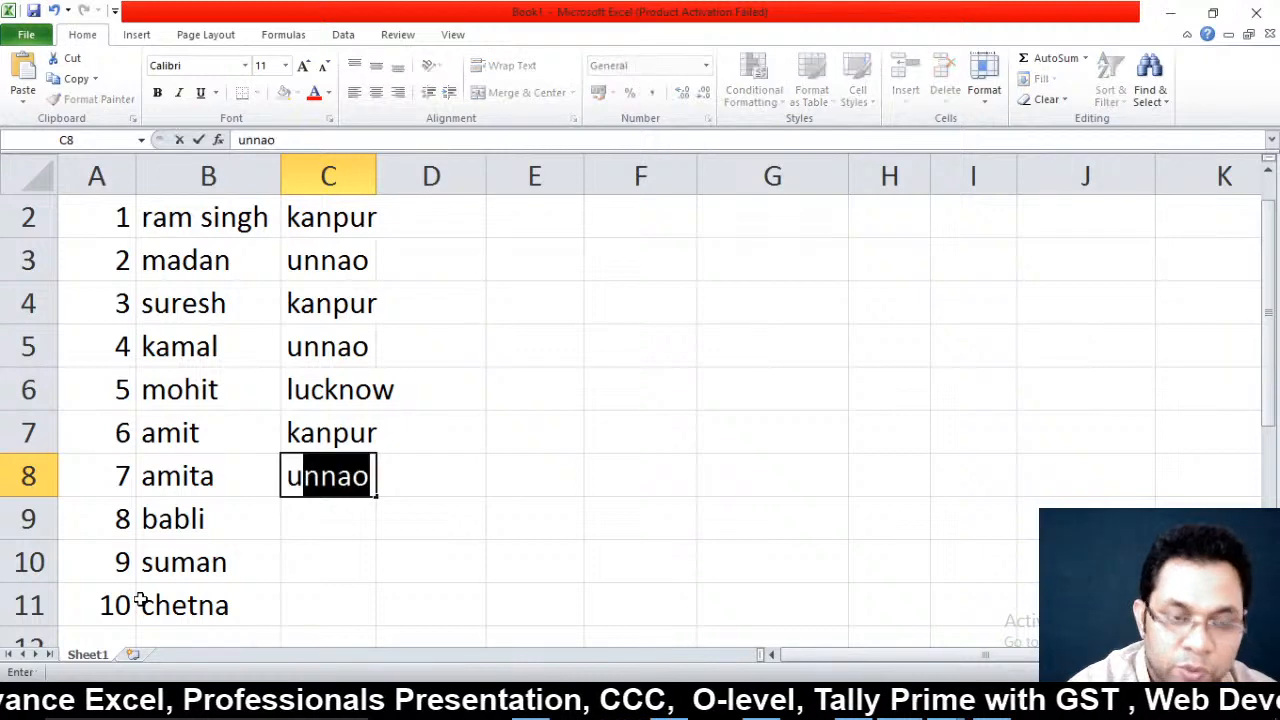
pyautogui.press('Return')
pyautogui.write('l')
pyautogui.press('Return')
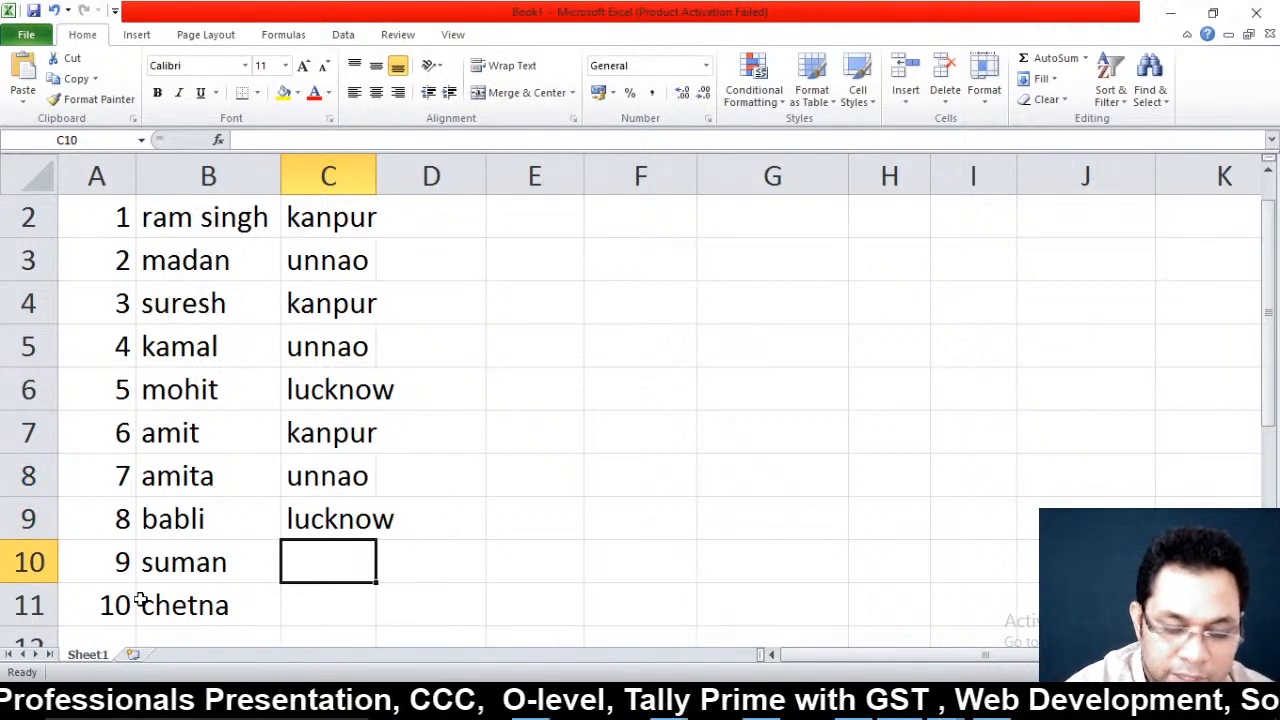
pyautogui.write('ku')
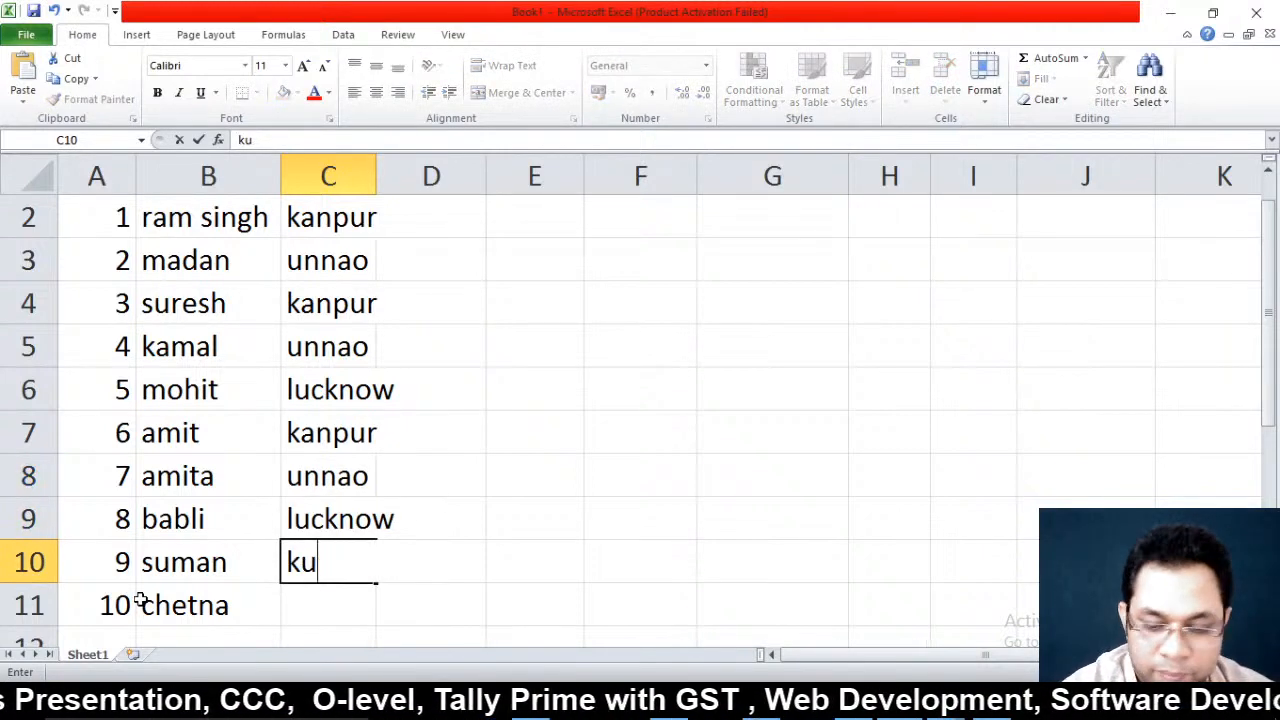
pyautogui.press('BackSpace')
pyautogui.press('BackSpace')
pyautogui.write('kanpur')
pyautogui.press('Return')
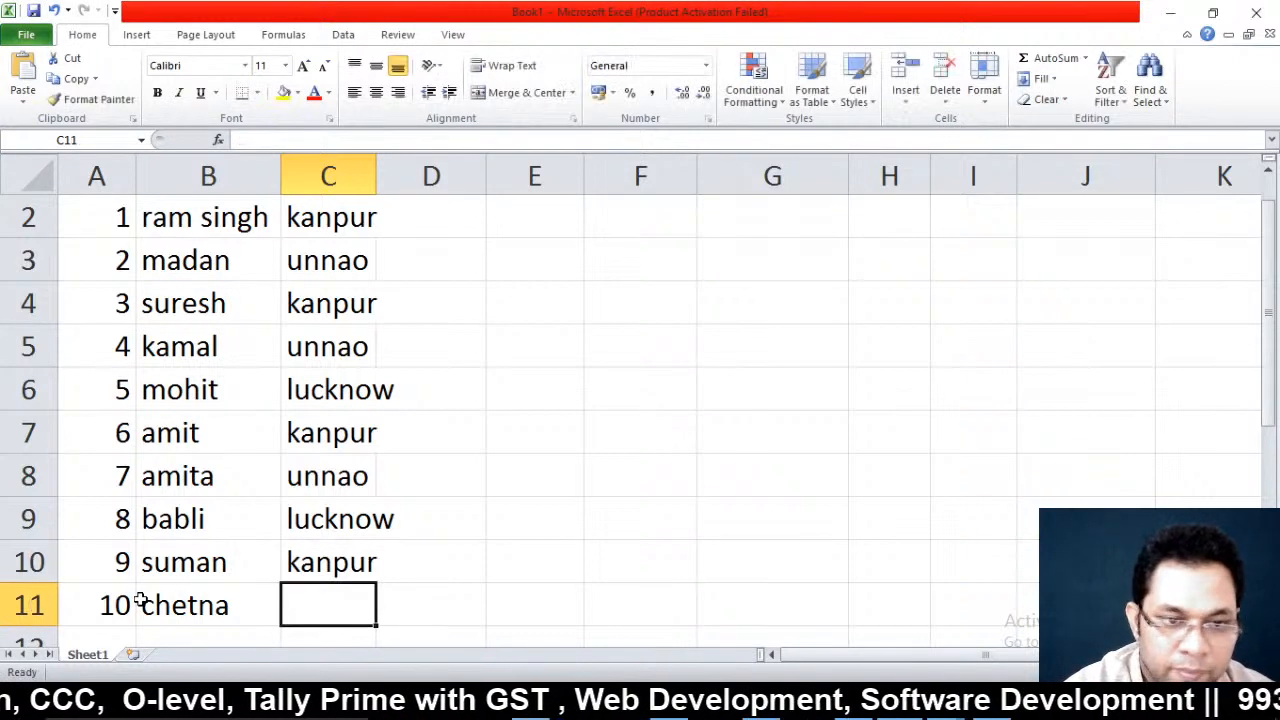
pyautogui.write('unnao')
pyautogui.press('Return')
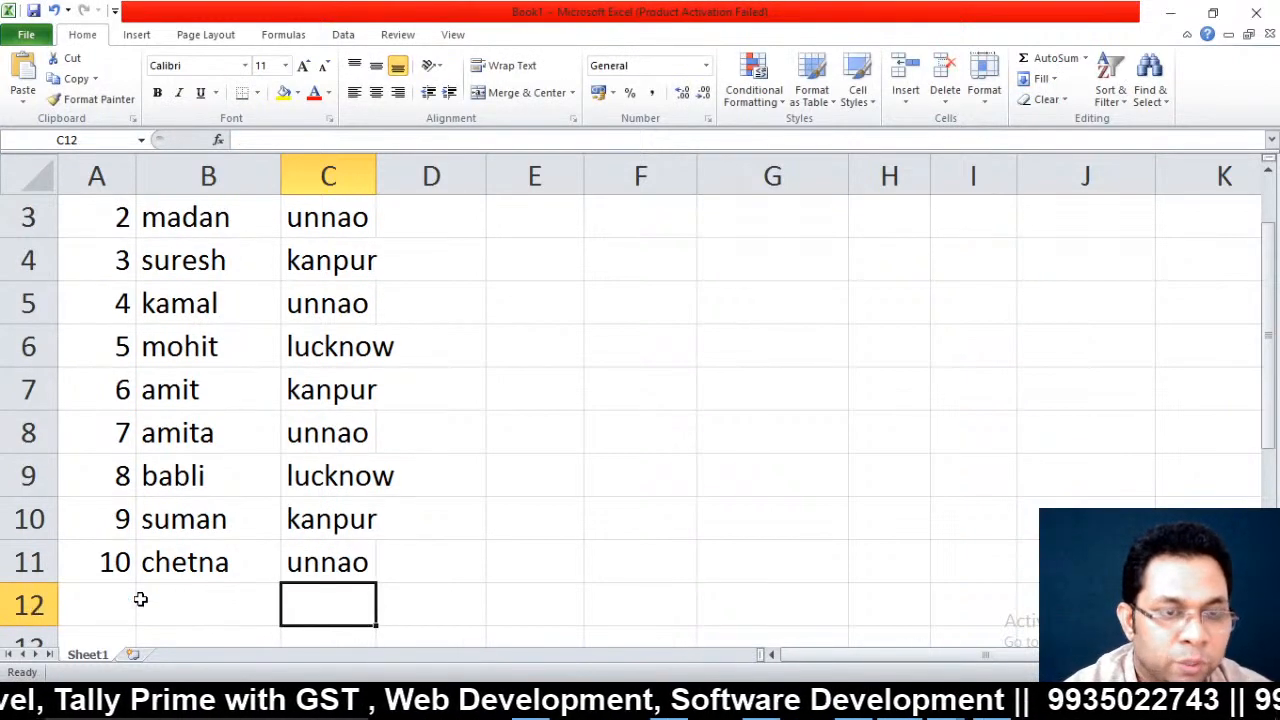
pyautogui.press('Up')
pyautogui.hotkey('ctrl', 'Up')
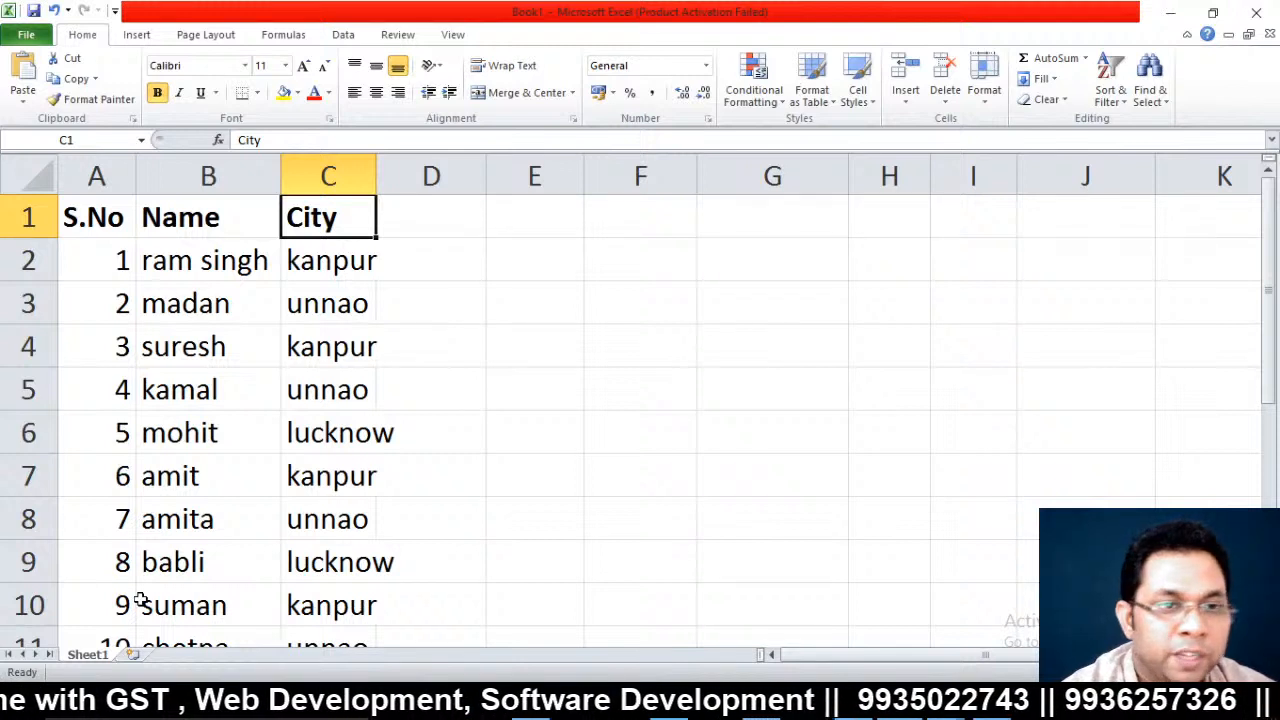
# Sort the list by Name A to Z, then Z to A
pyautogui.click(228, 258)
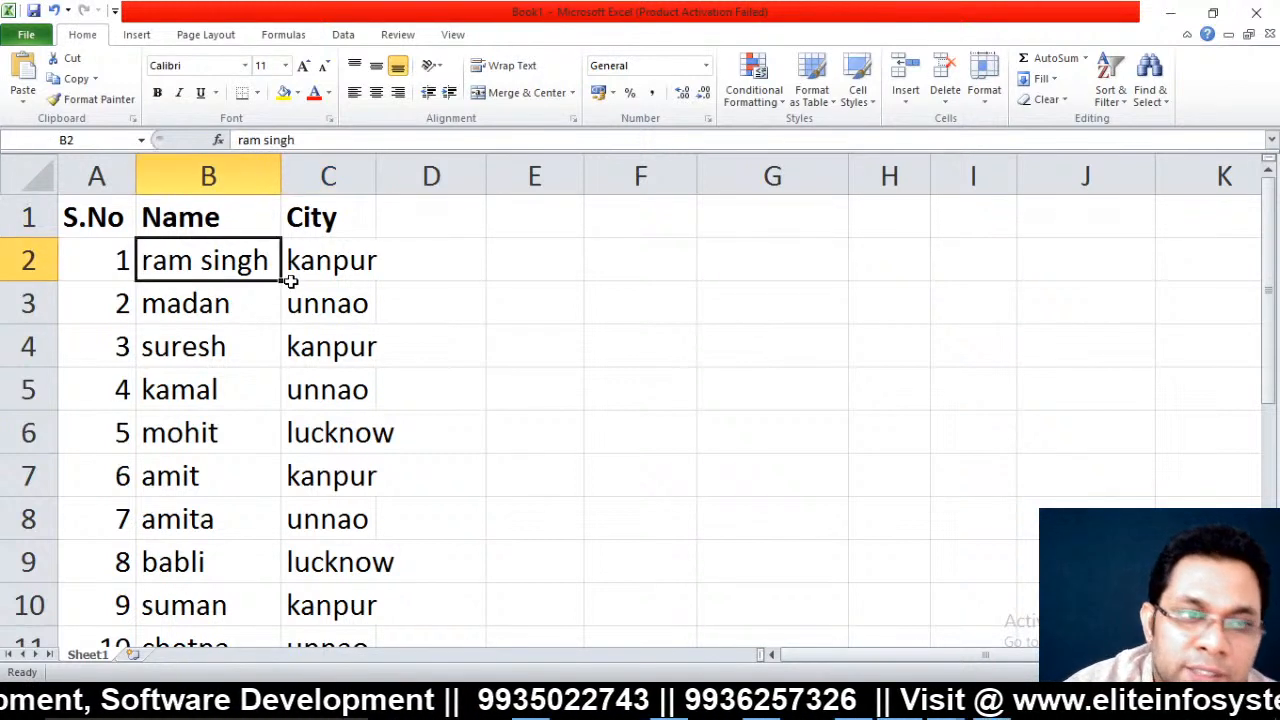
pyautogui.click(1112, 95)
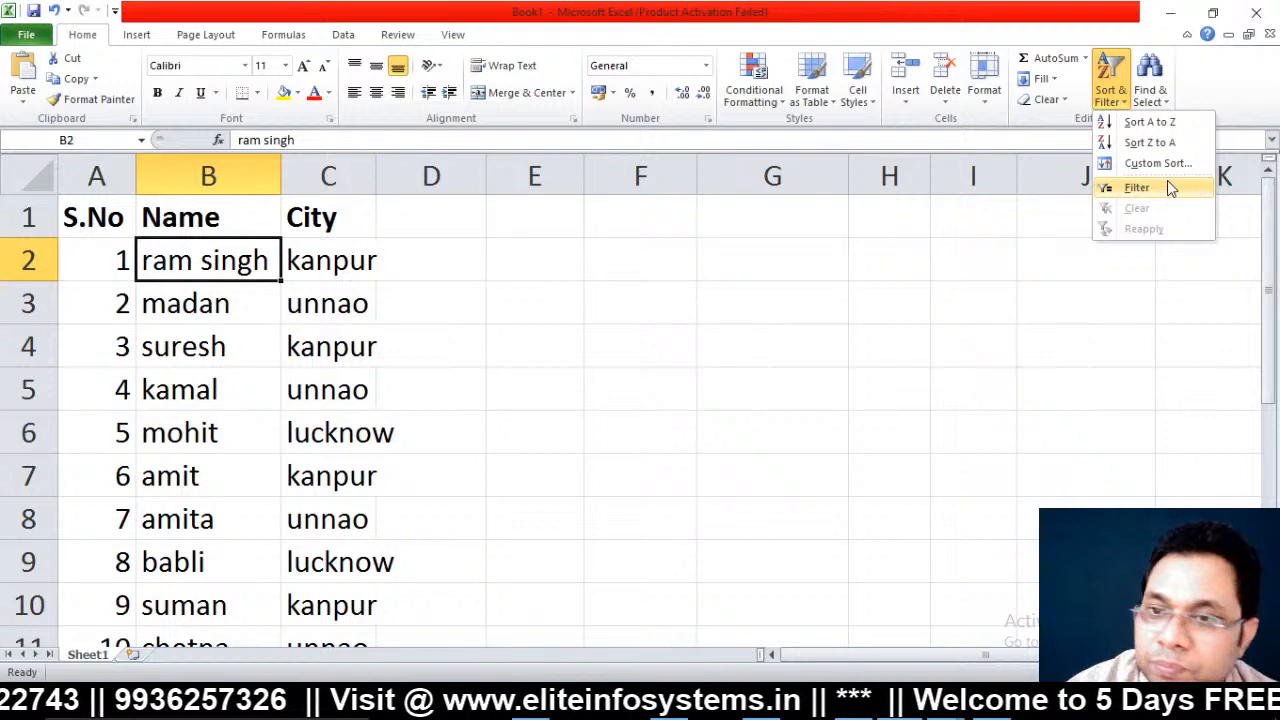
pyautogui.click(1153, 124)
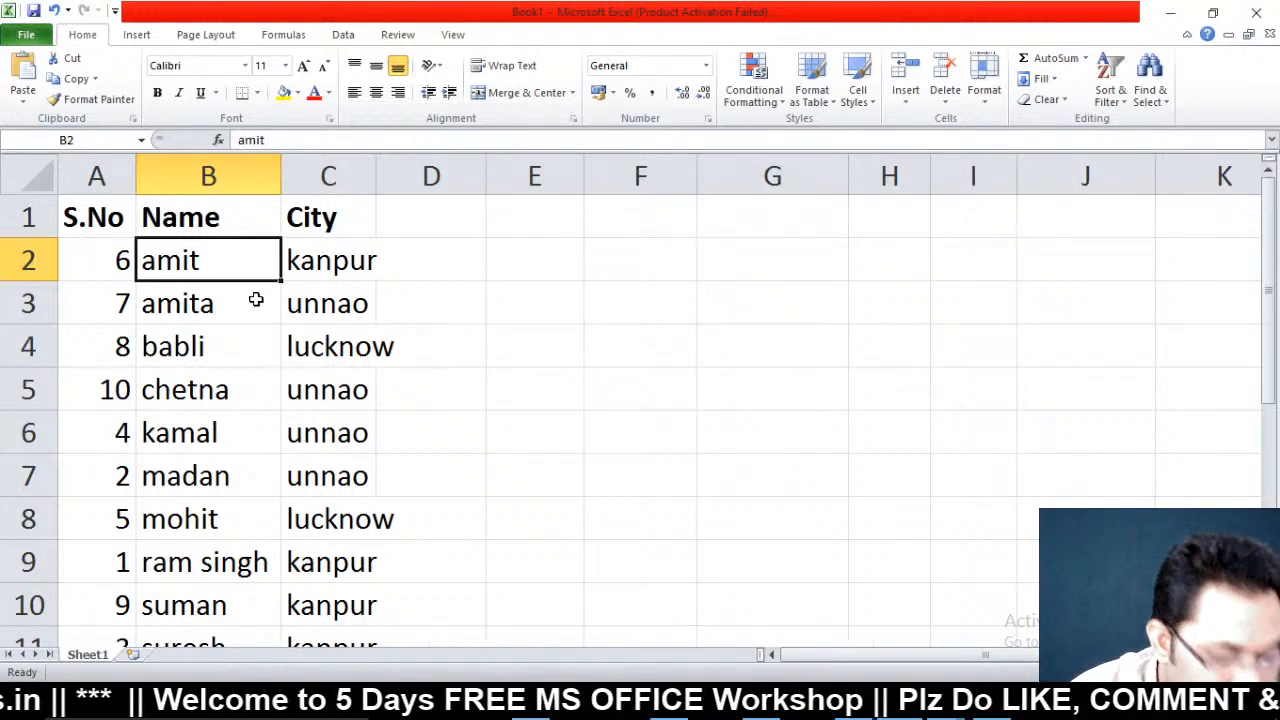
pyautogui.click(1110, 88)
pyautogui.click(1143, 148)
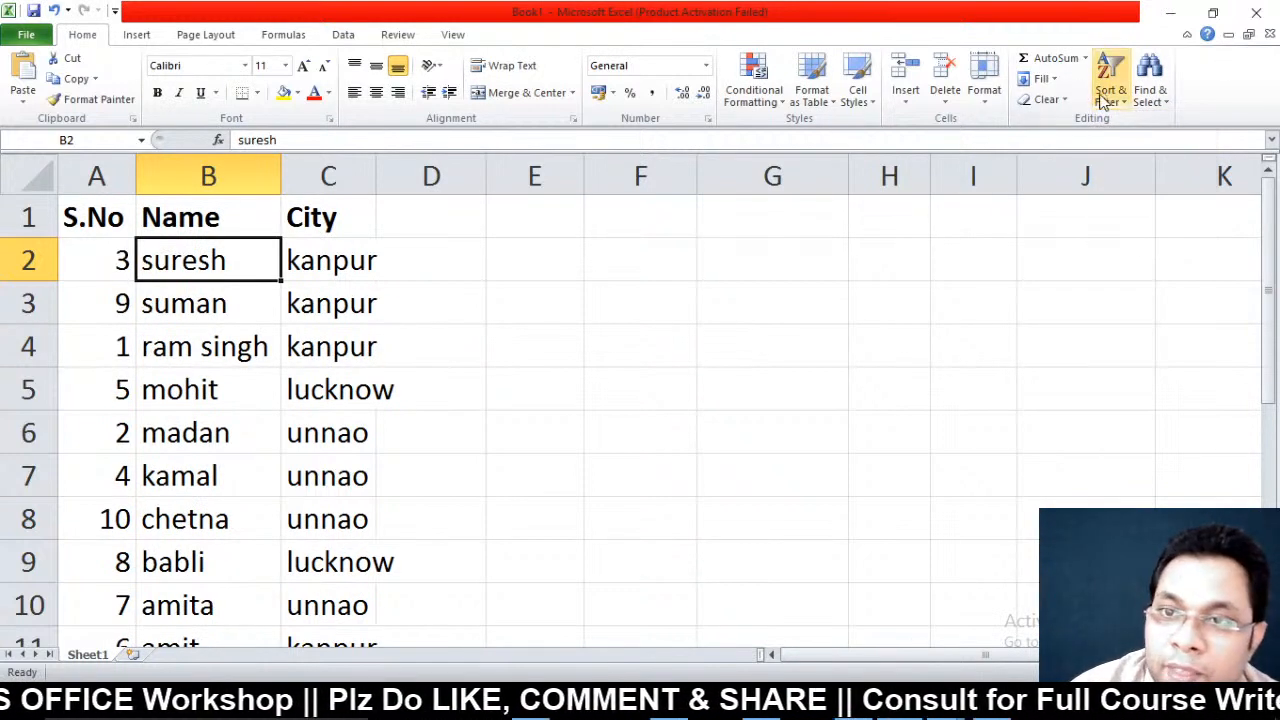
# Re-sort the list by S.No, then sort it alphabetically by City
pyautogui.click(85, 217)
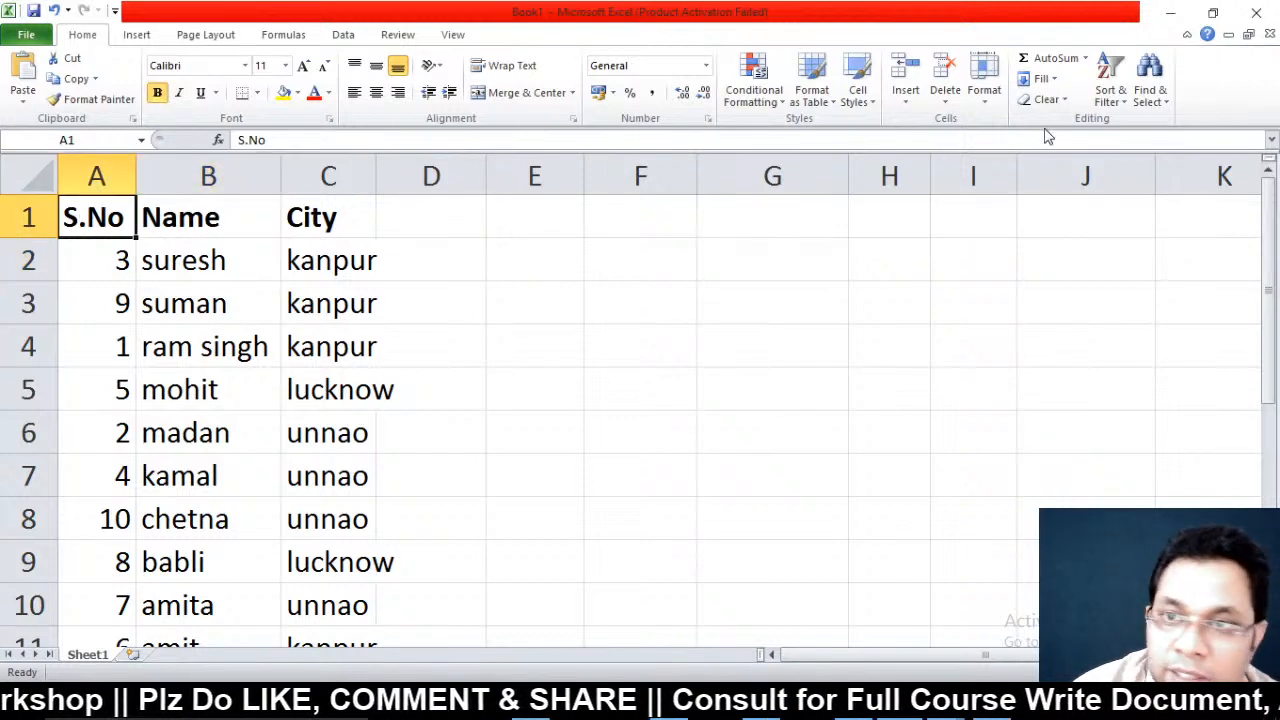
pyautogui.click(1108, 86)
pyautogui.click(1150, 122)
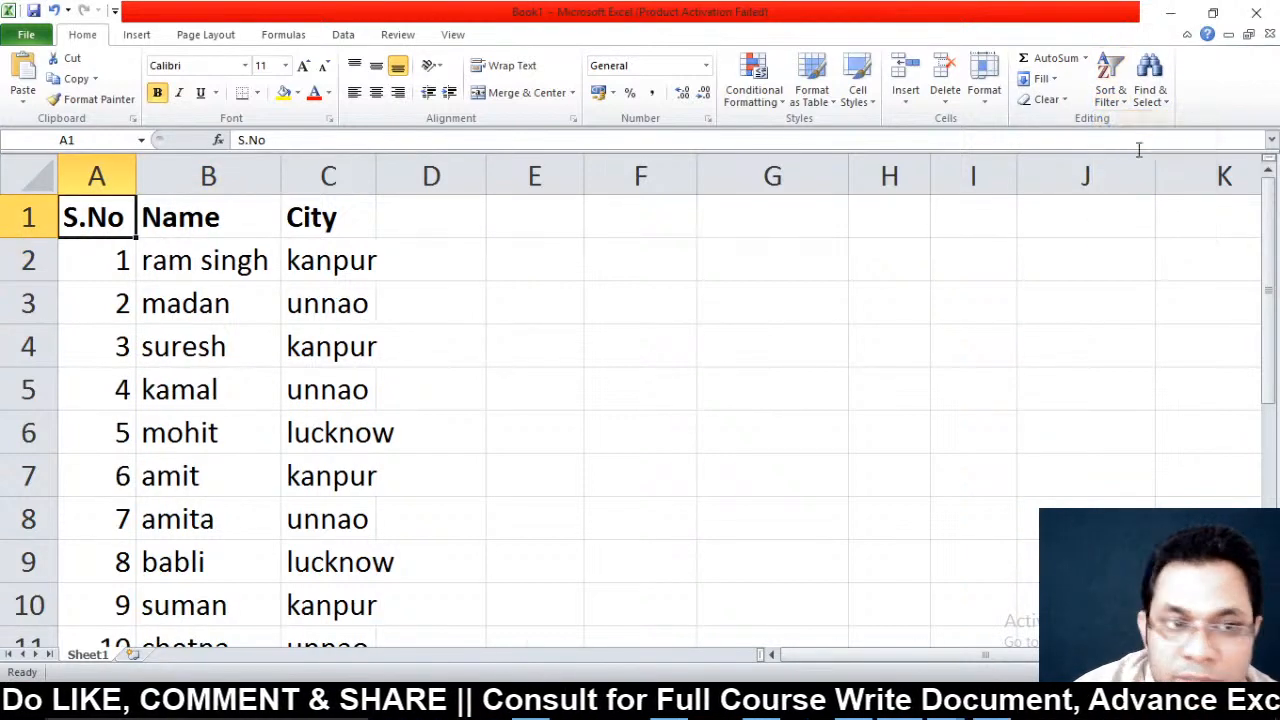
pyautogui.click(312, 217)
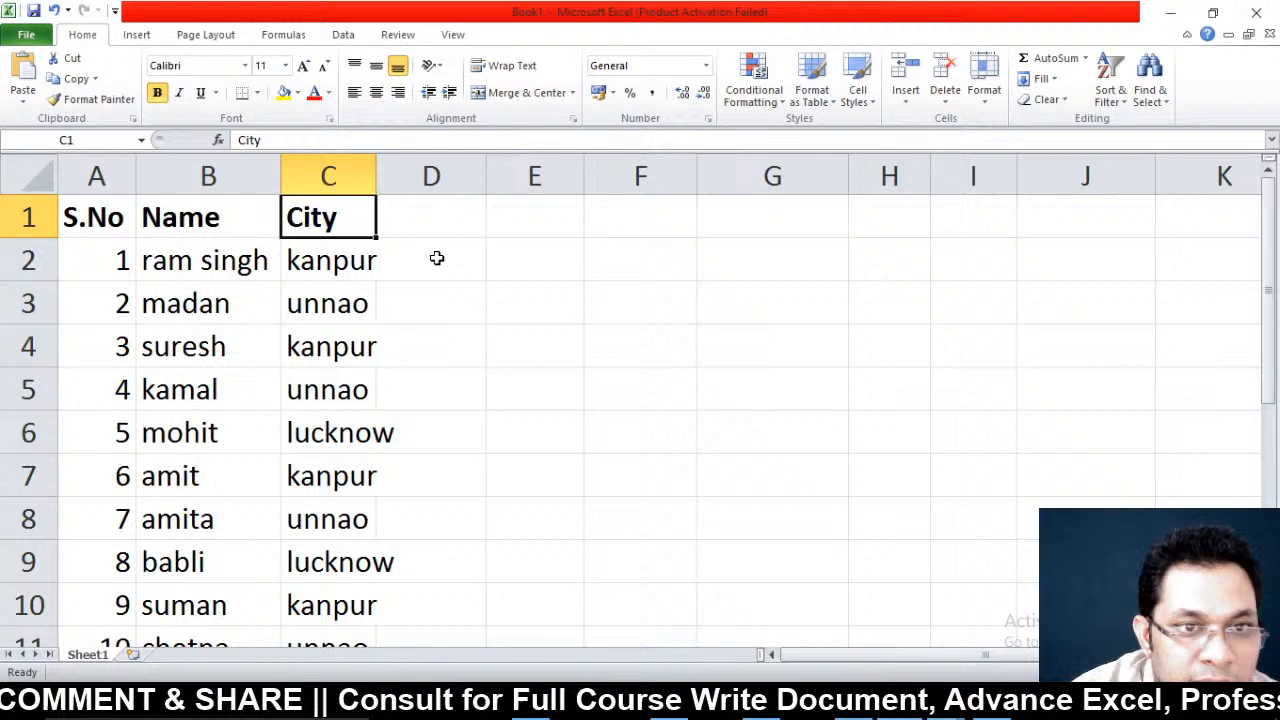
pyautogui.click(1110, 88)
pyautogui.click(1150, 121)
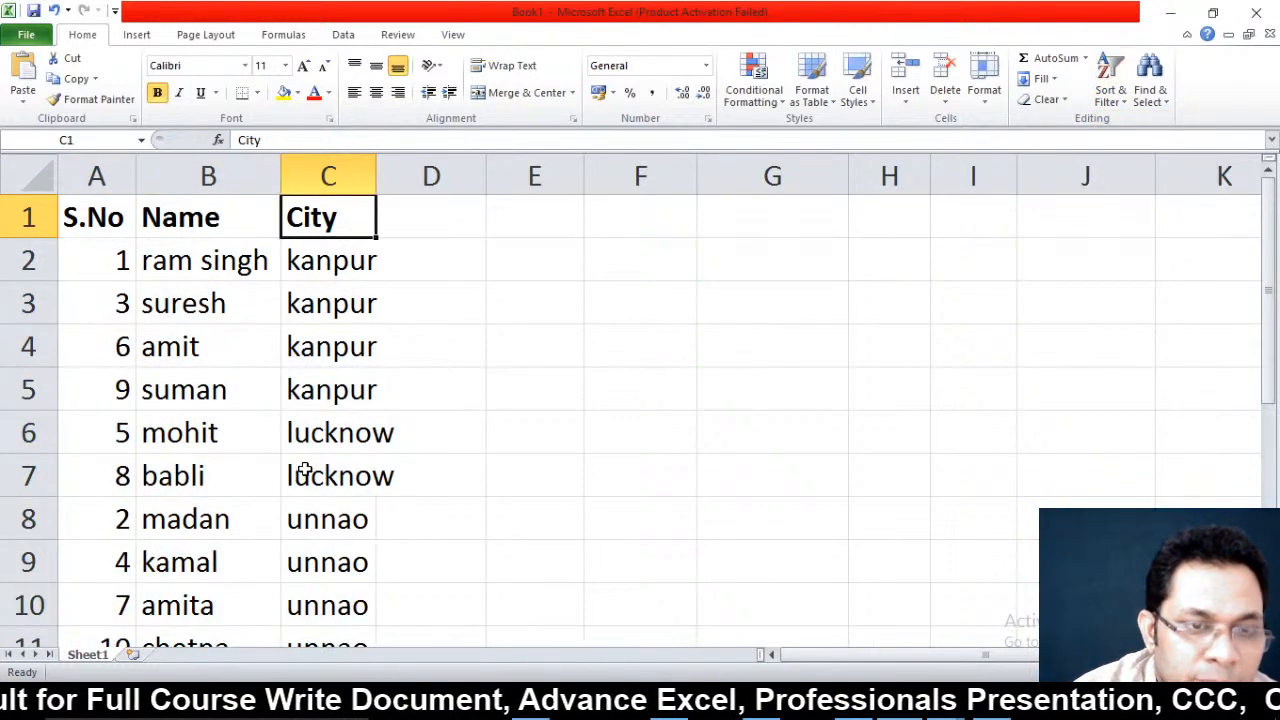
# Sort the list by S.No smallest to largest so it runs 1 to 10
pyautogui.scroll(-2, 300, 440)
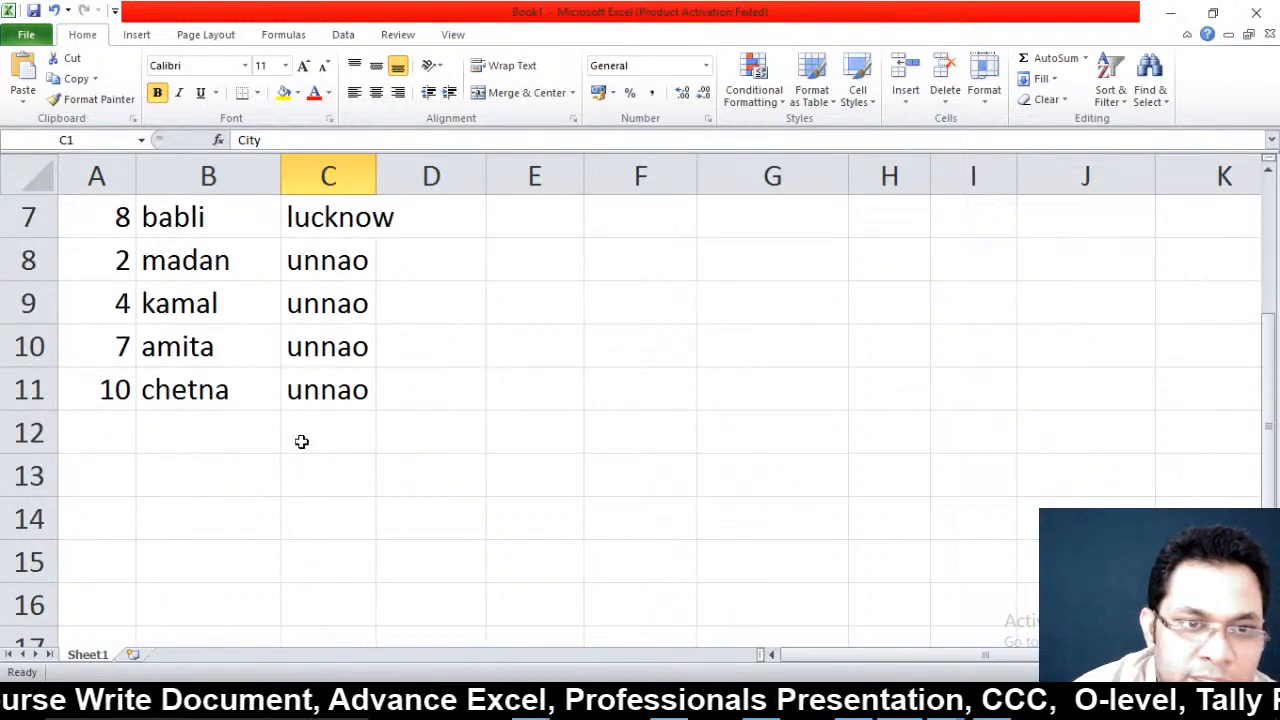
pyautogui.scroll(2, 300, 440)
pyautogui.click(183, 335)
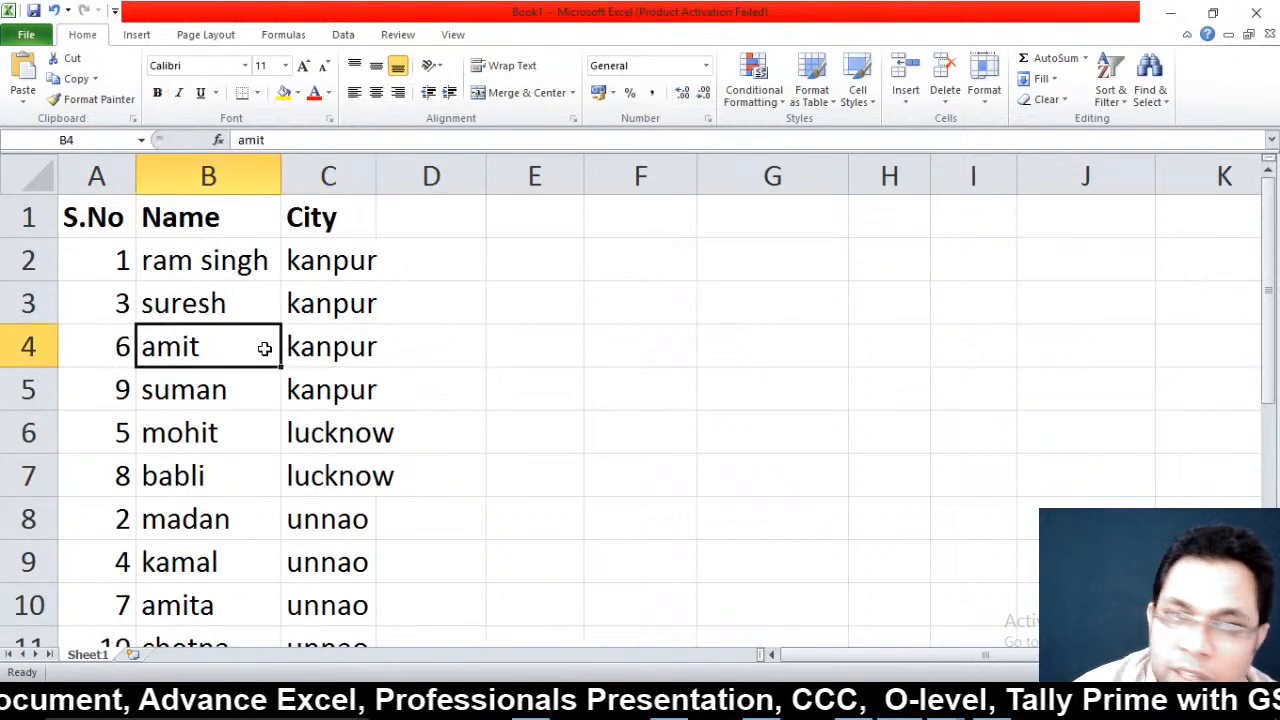
pyautogui.click(111, 255)
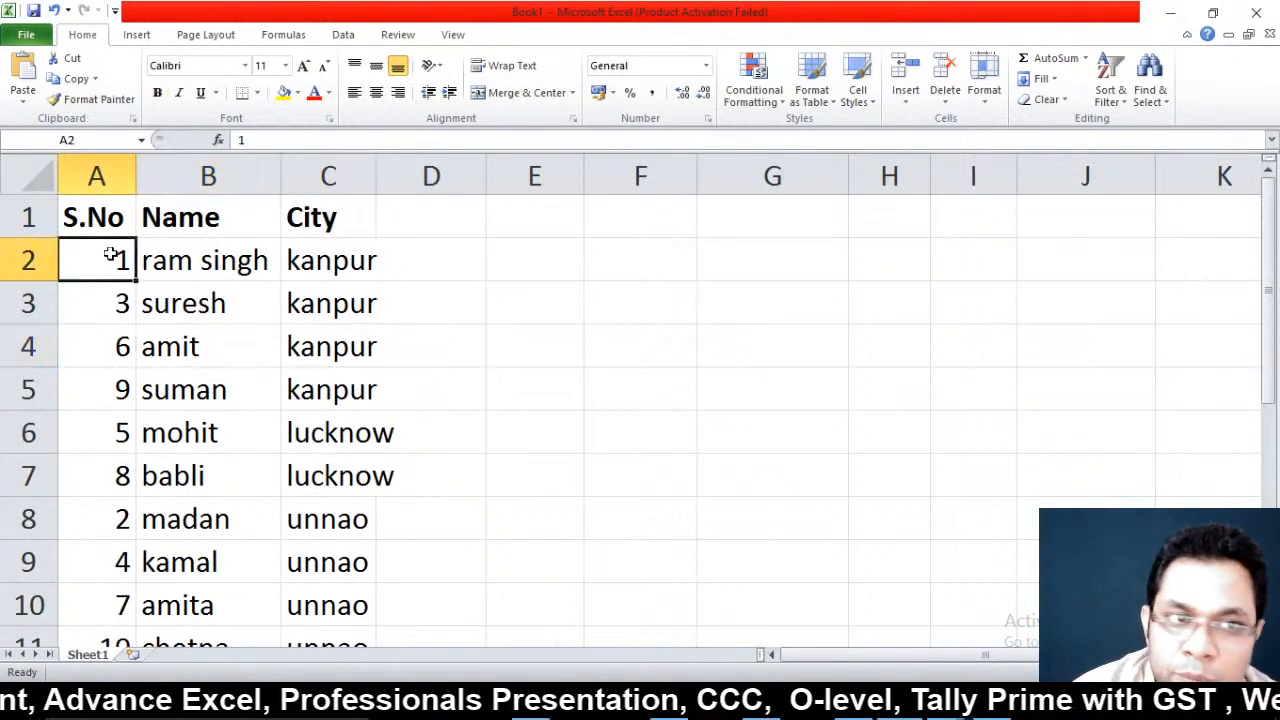
pyautogui.click(1110, 90)
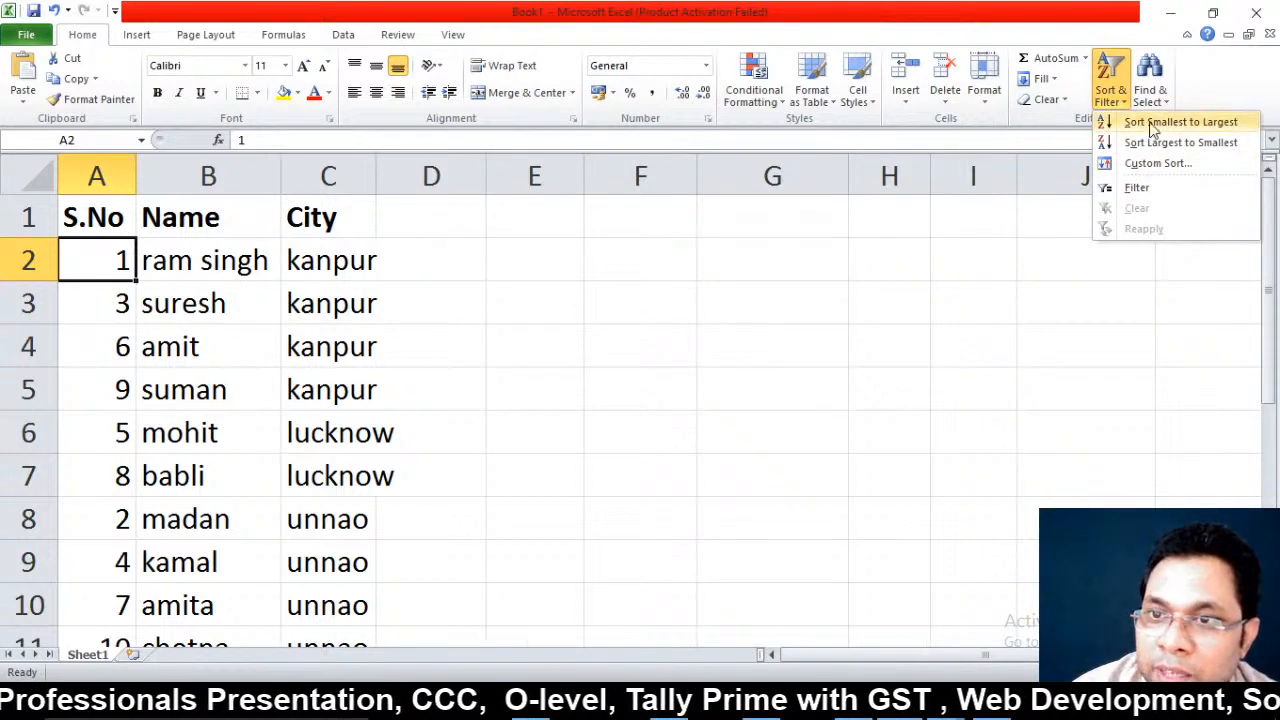
pyautogui.click(1155, 126)
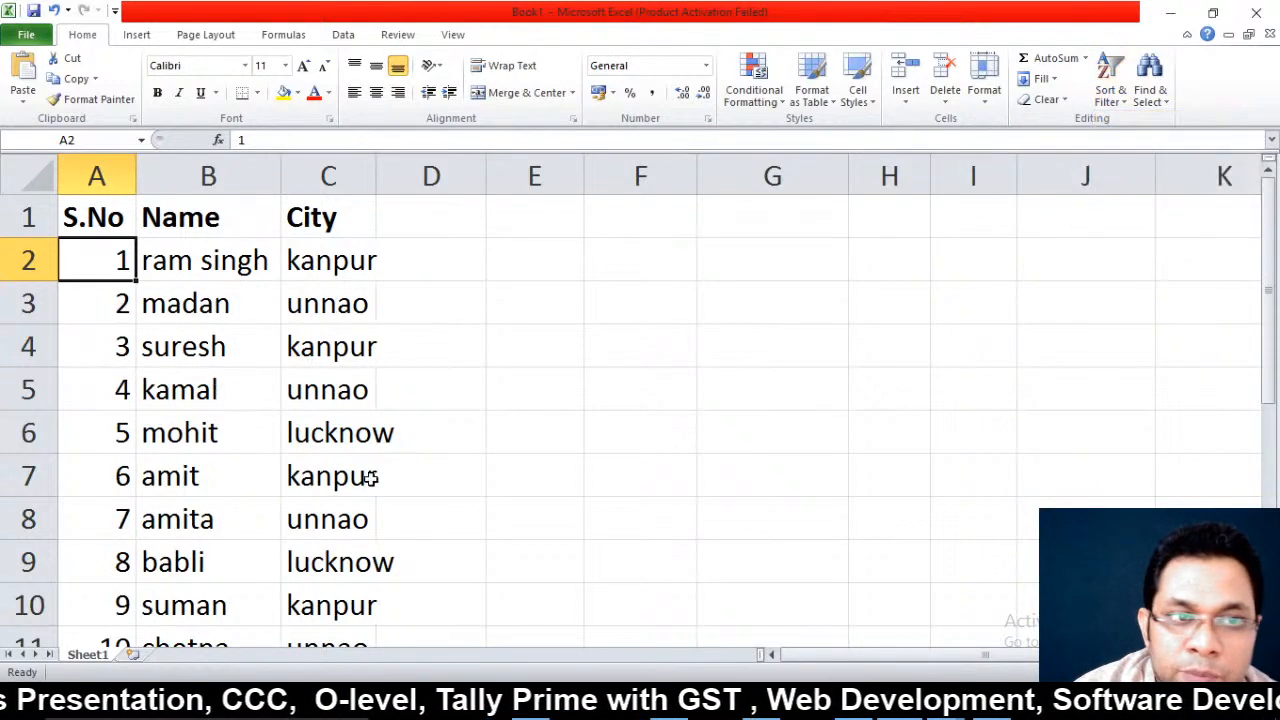
pyautogui.click(322, 224)
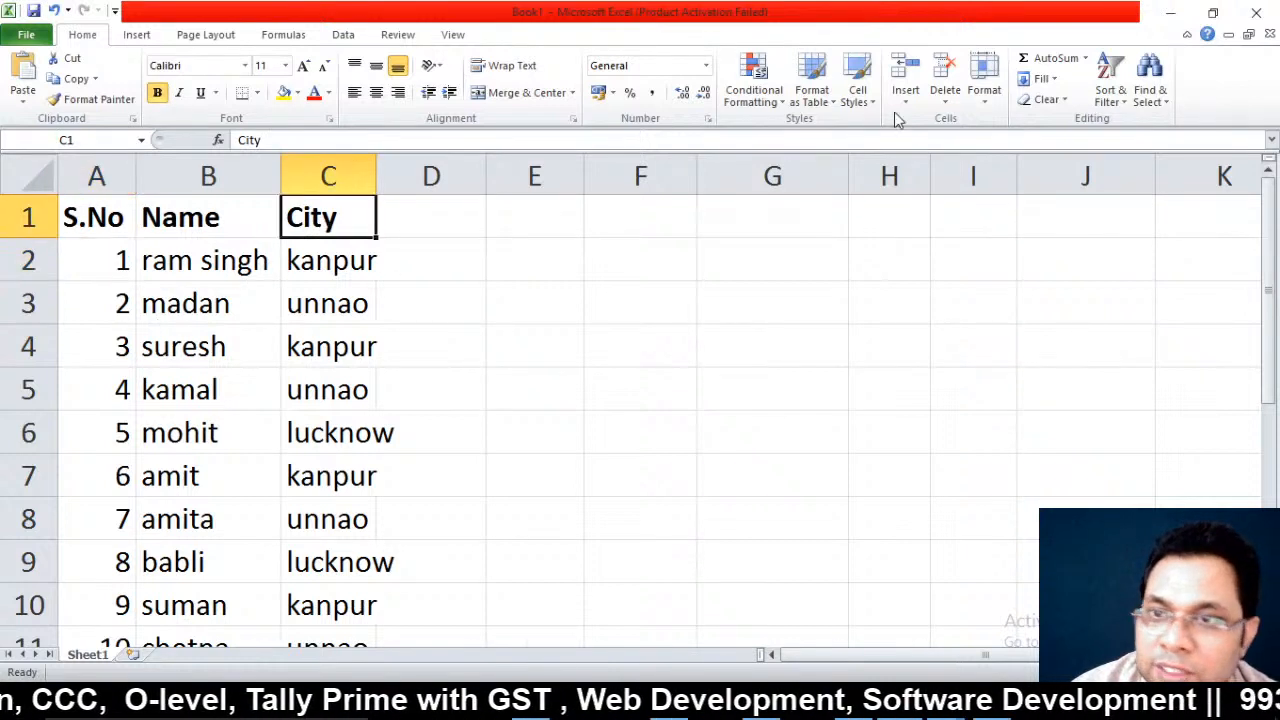
pyautogui.click(1112, 96)
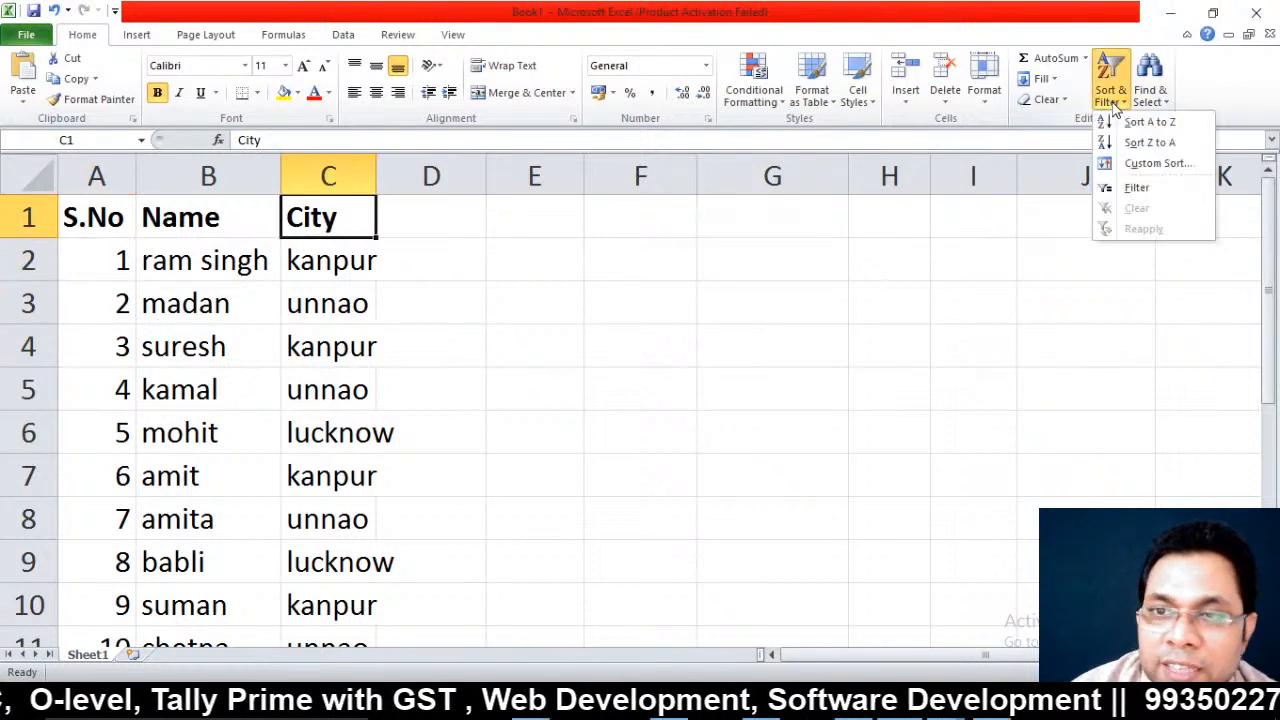
pyautogui.click(1140, 189)
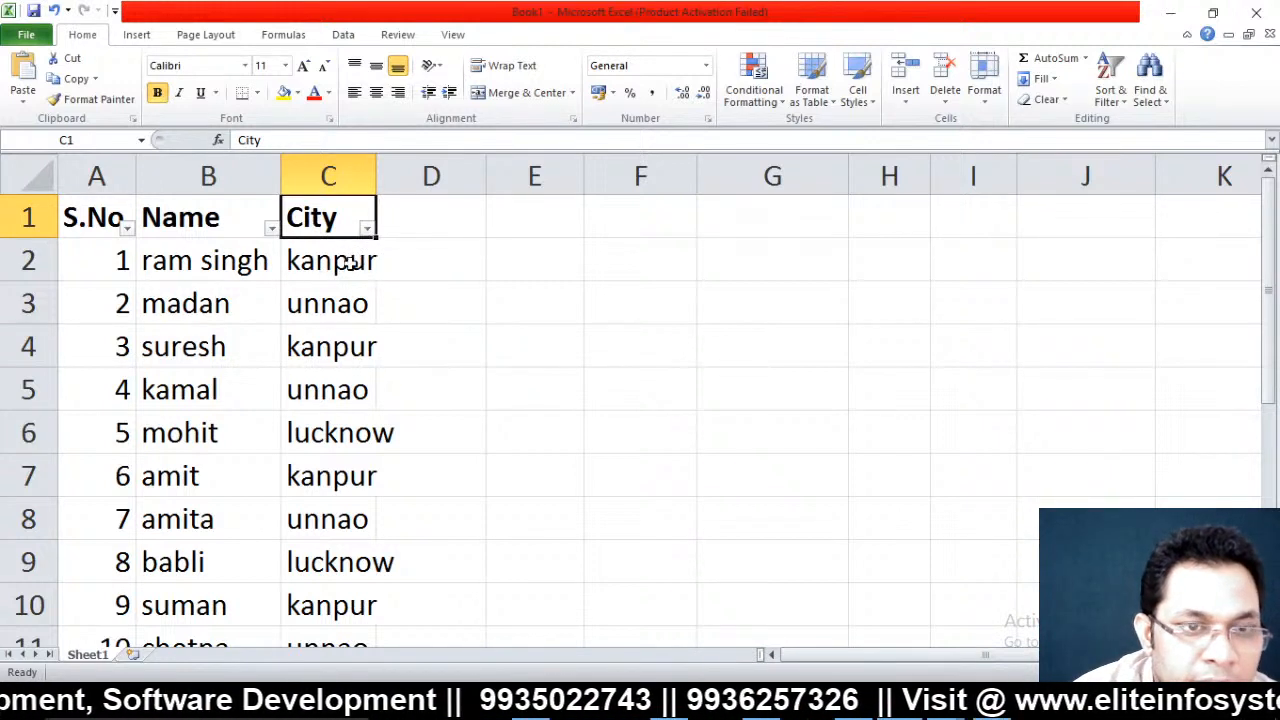
pyautogui.click(362, 227)
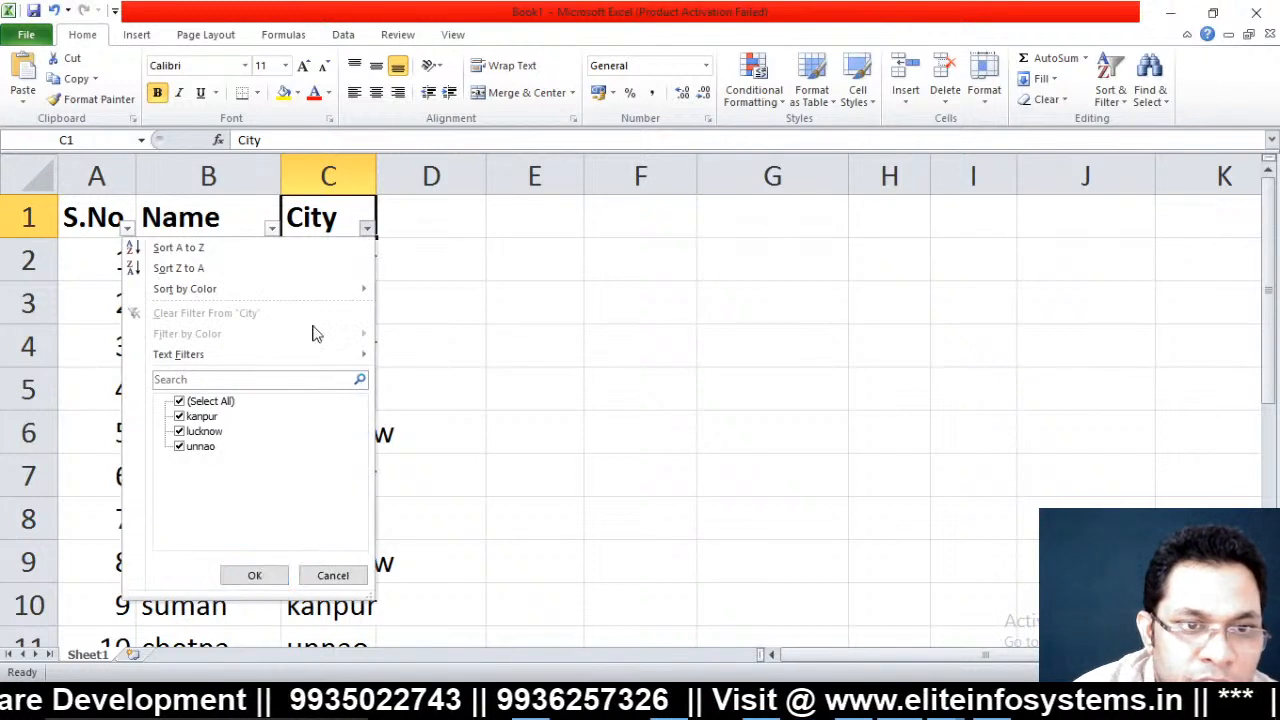
pyautogui.click(200, 402)
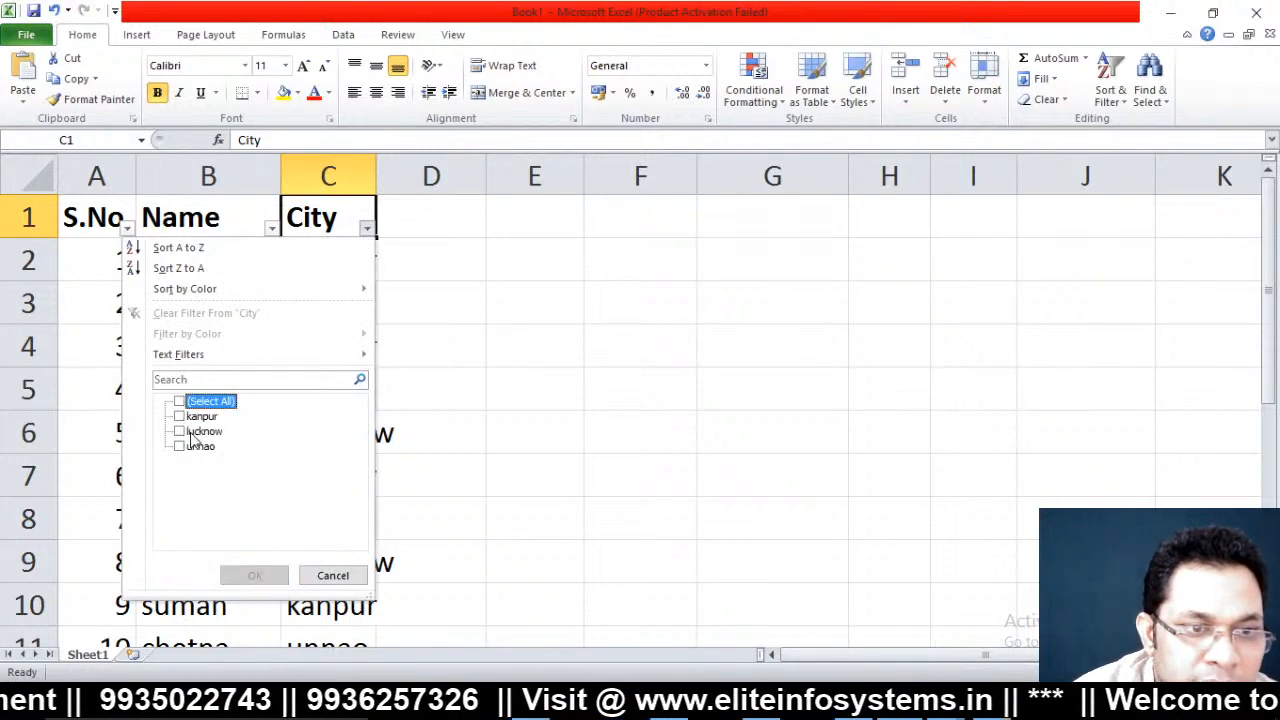
pyautogui.click(190, 416)
pyautogui.click(254, 575)
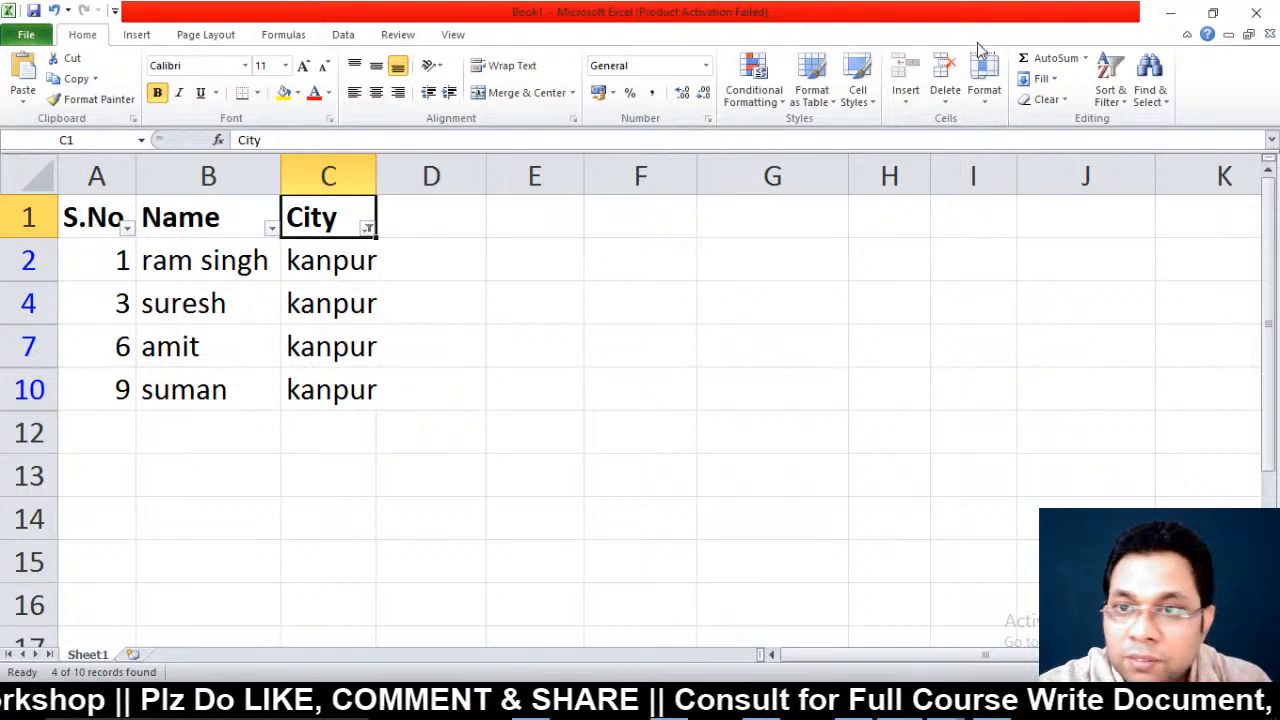
pyautogui.click(368, 228)
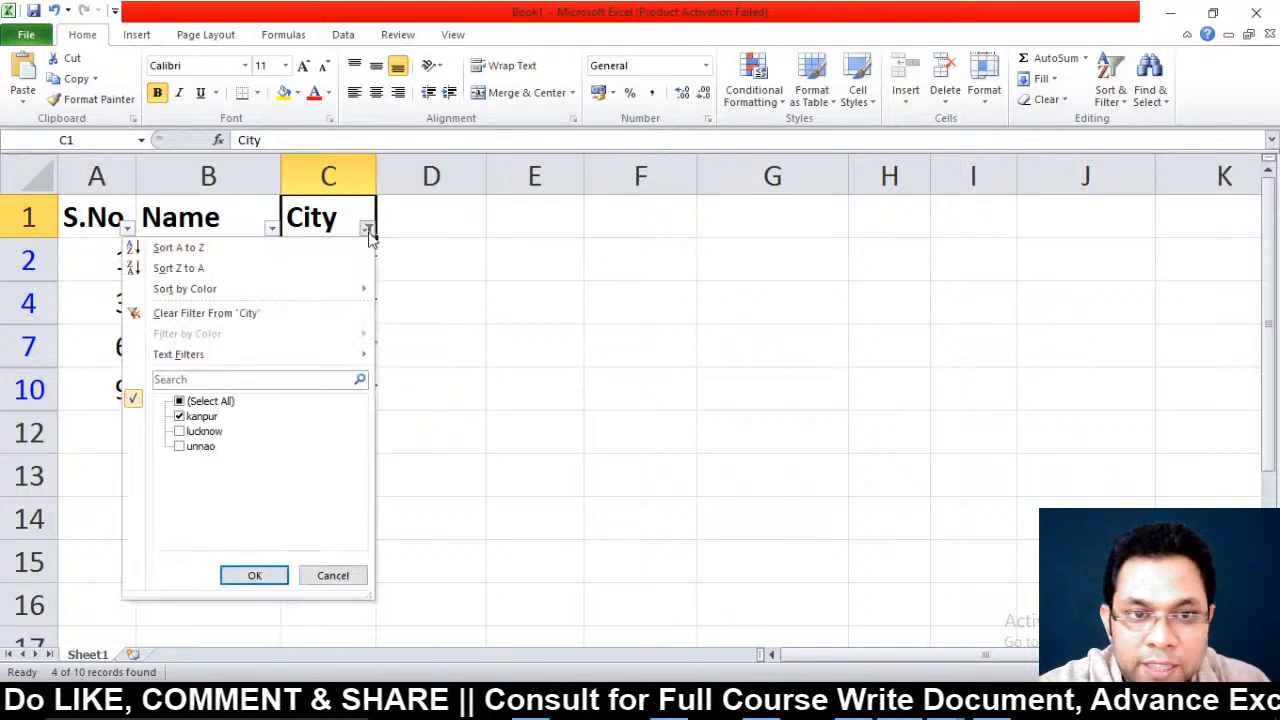
pyautogui.click(1112, 100)
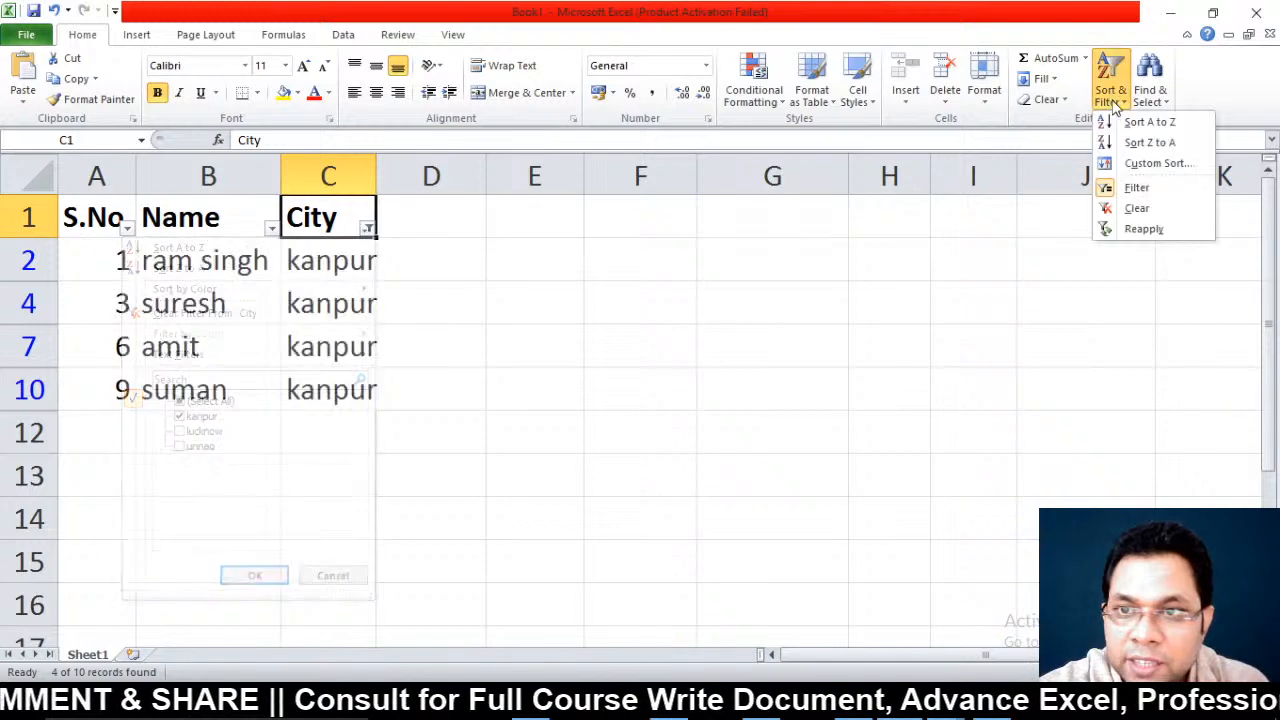
pyautogui.click(1142, 187)
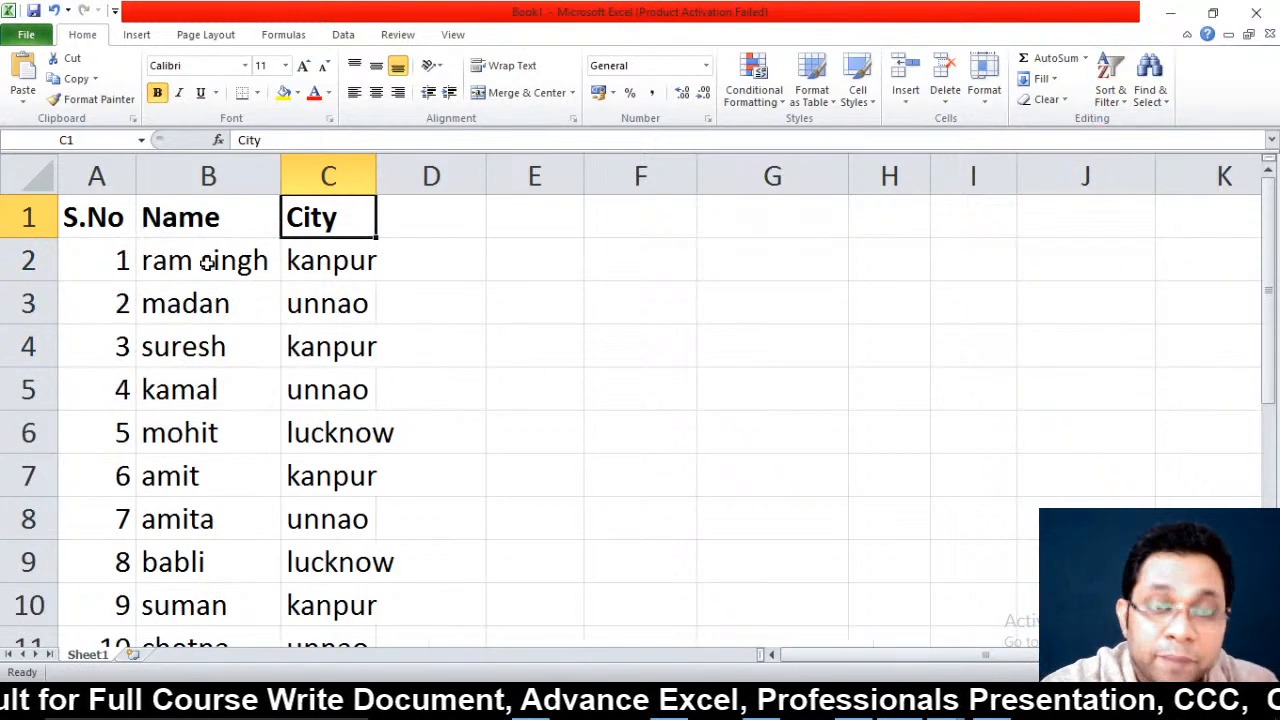
# Copy the S.No, Name, City headers from A1:C1 into F1:H1 and F4:H4
pyautogui.click(343, 36)
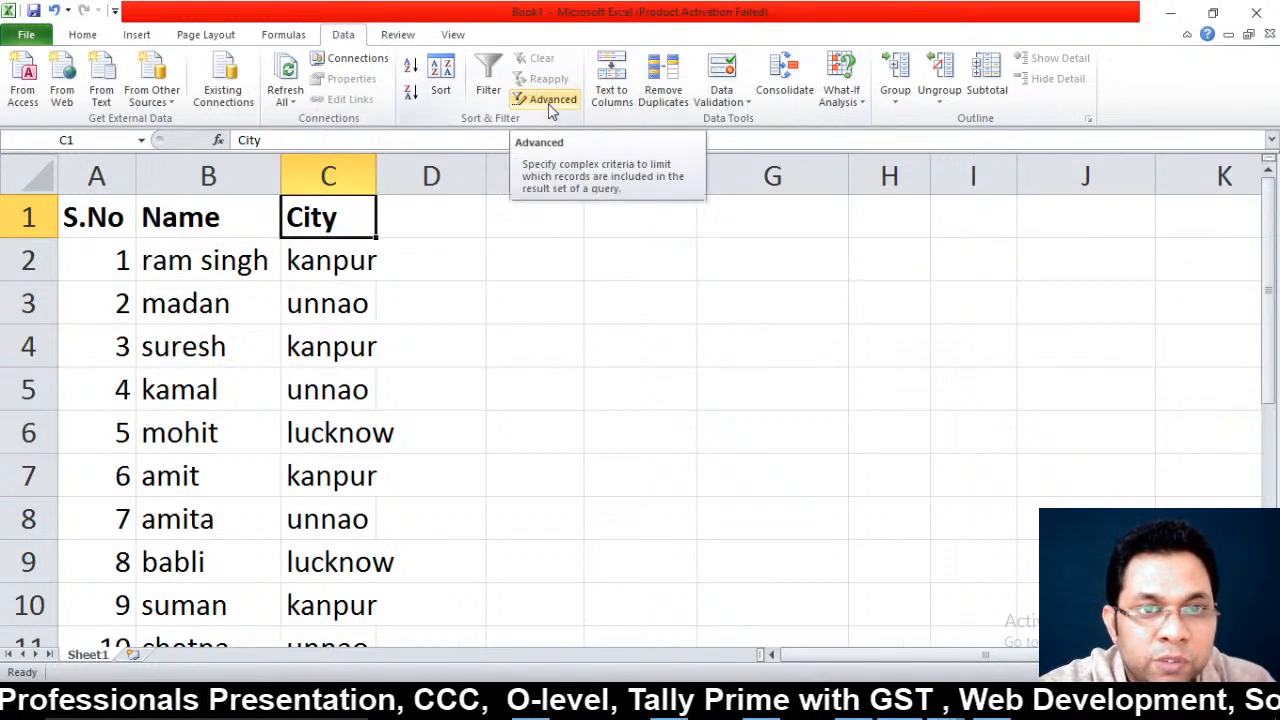
pyautogui.moveTo(97, 207); pyautogui.dragTo(328, 220)
pyautogui.hotkey('ctrl', 'c')
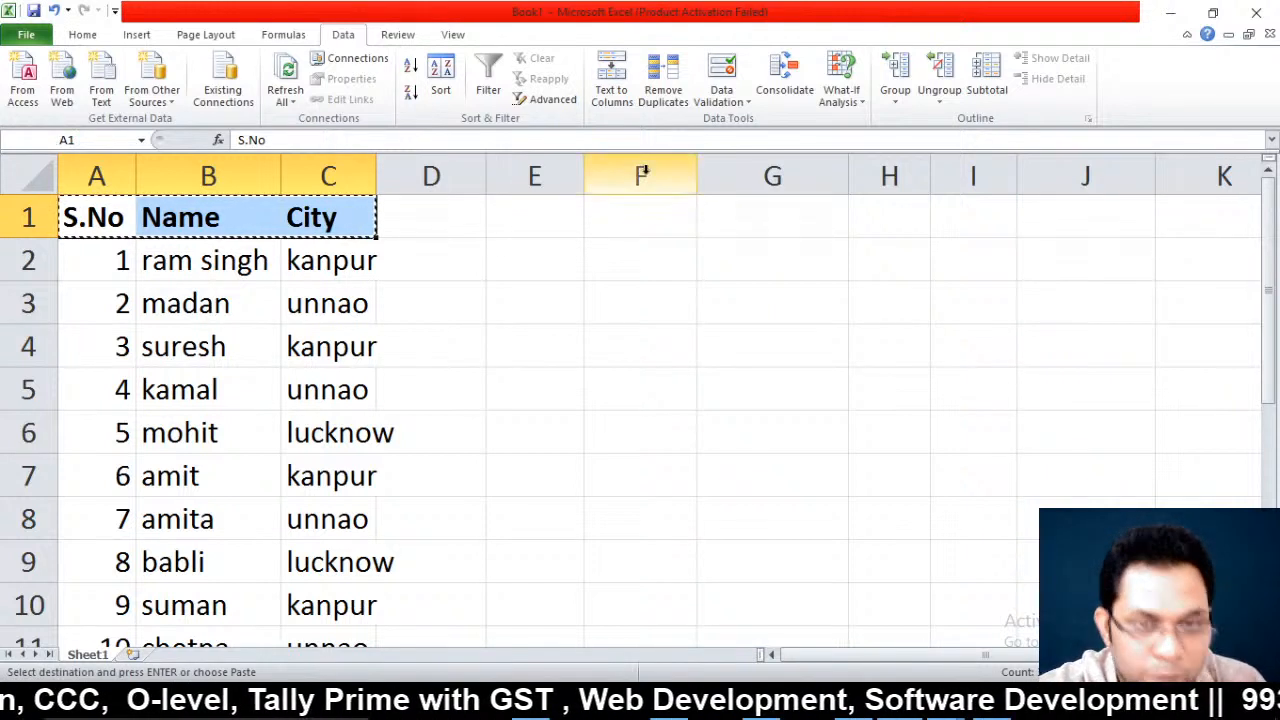
pyautogui.click(597, 208)
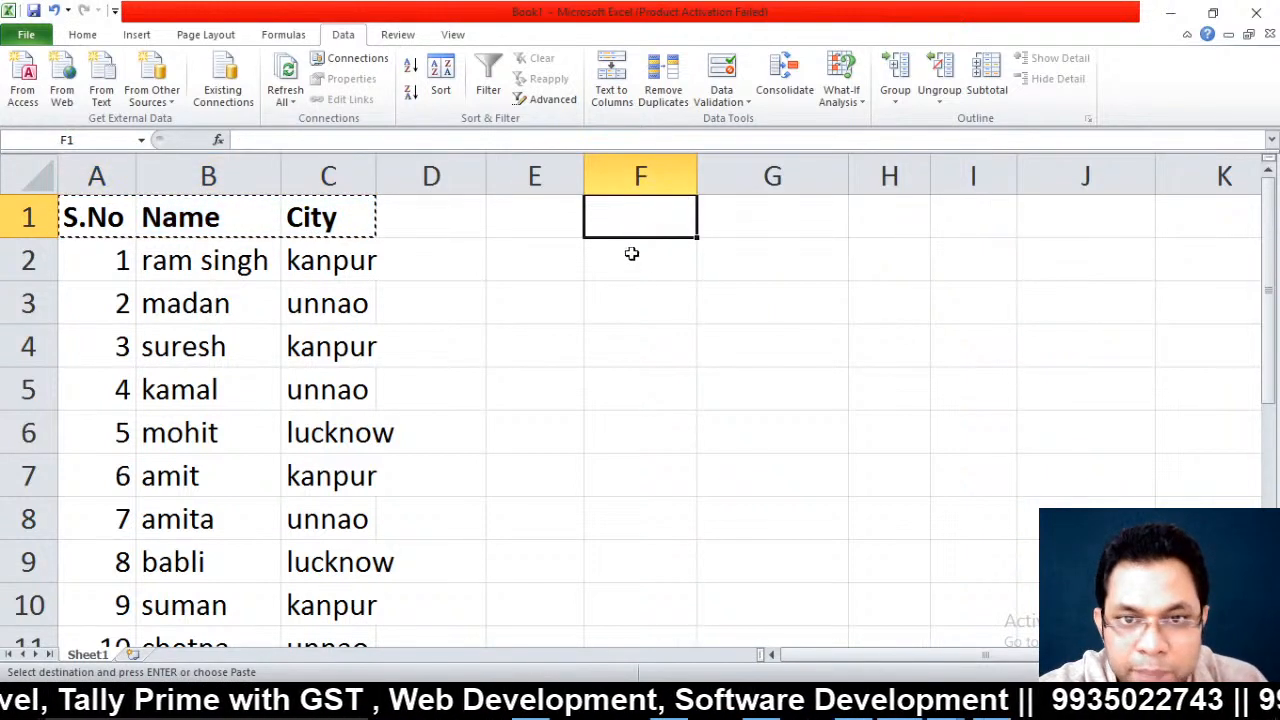
pyautogui.hotkey('ctrl', 'v')
pyautogui.click(631, 354)
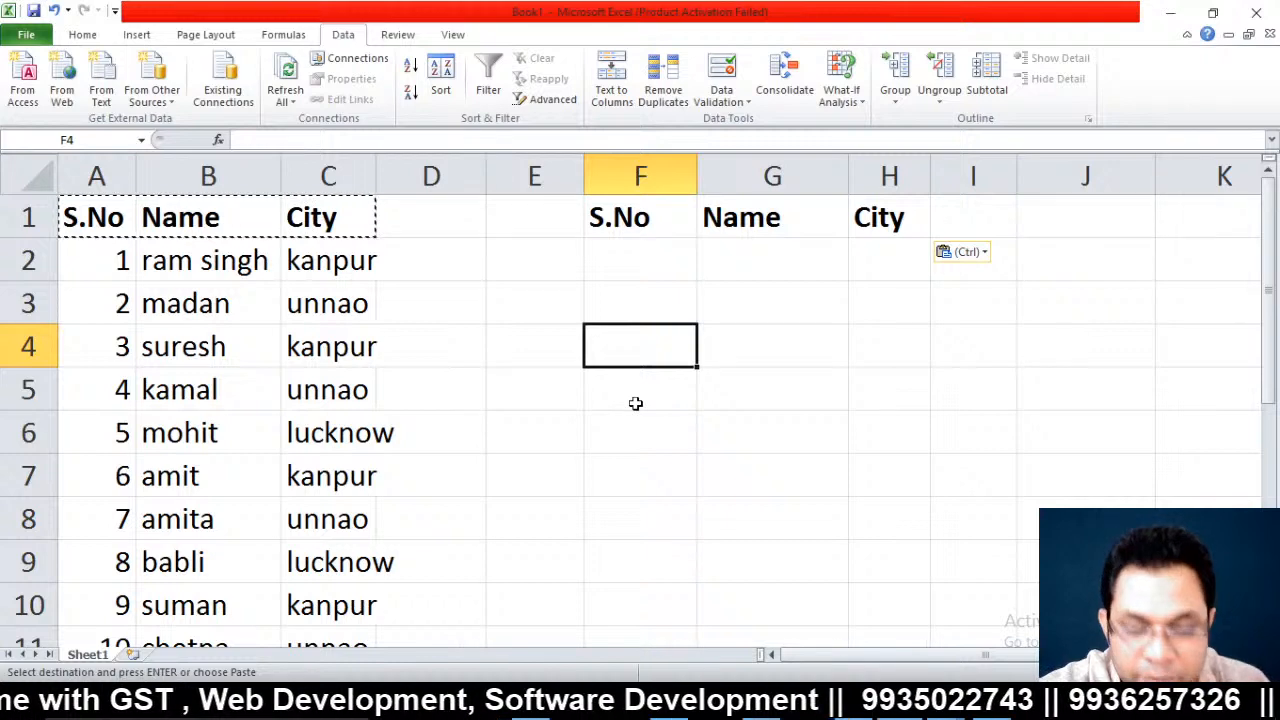
pyautogui.hotkey('ctrl', 'v')
# Enter kanpur as the City criterion in H2
pyautogui.click(877, 262)
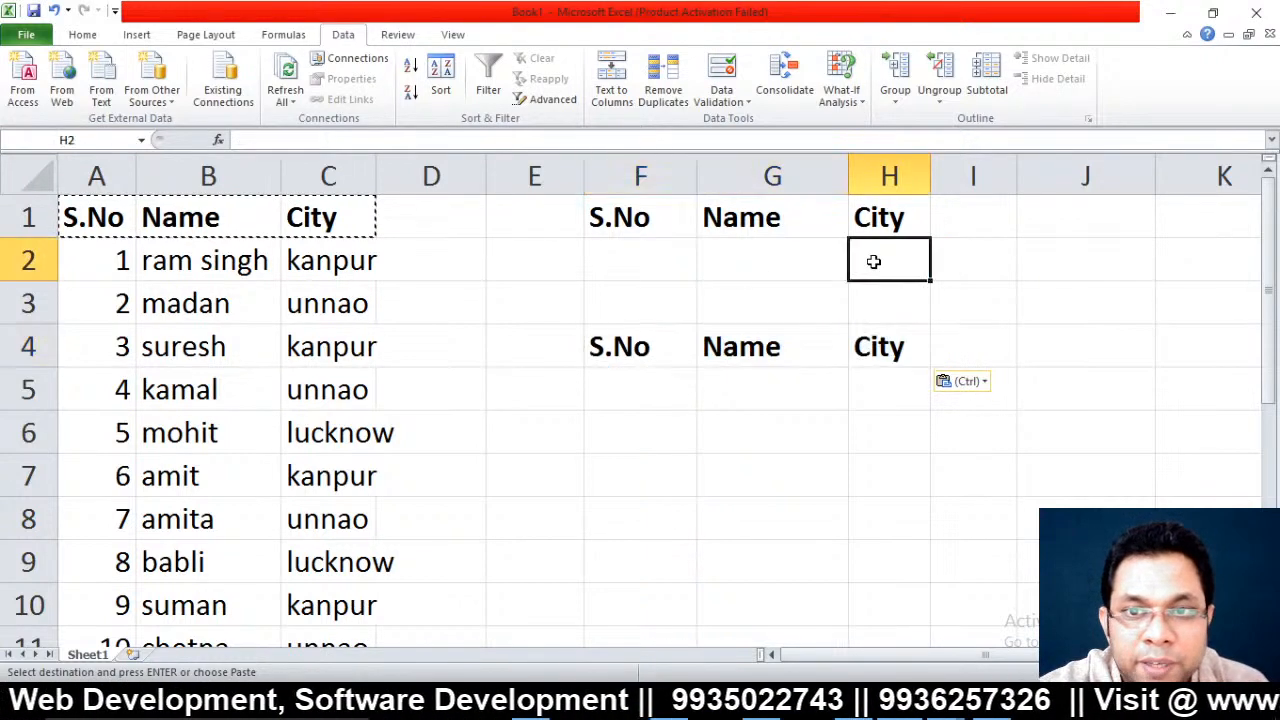
pyautogui.press('Escape')
pyautogui.write('kanpur')
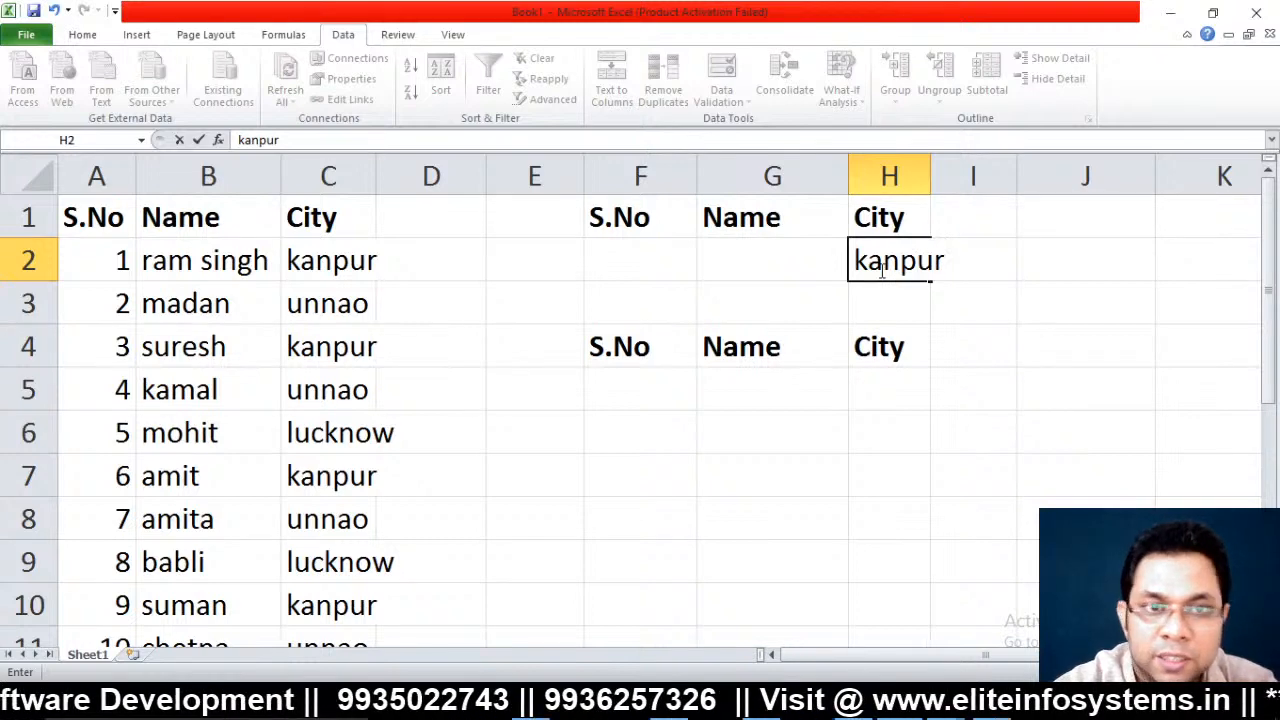
pyautogui.press('Return')
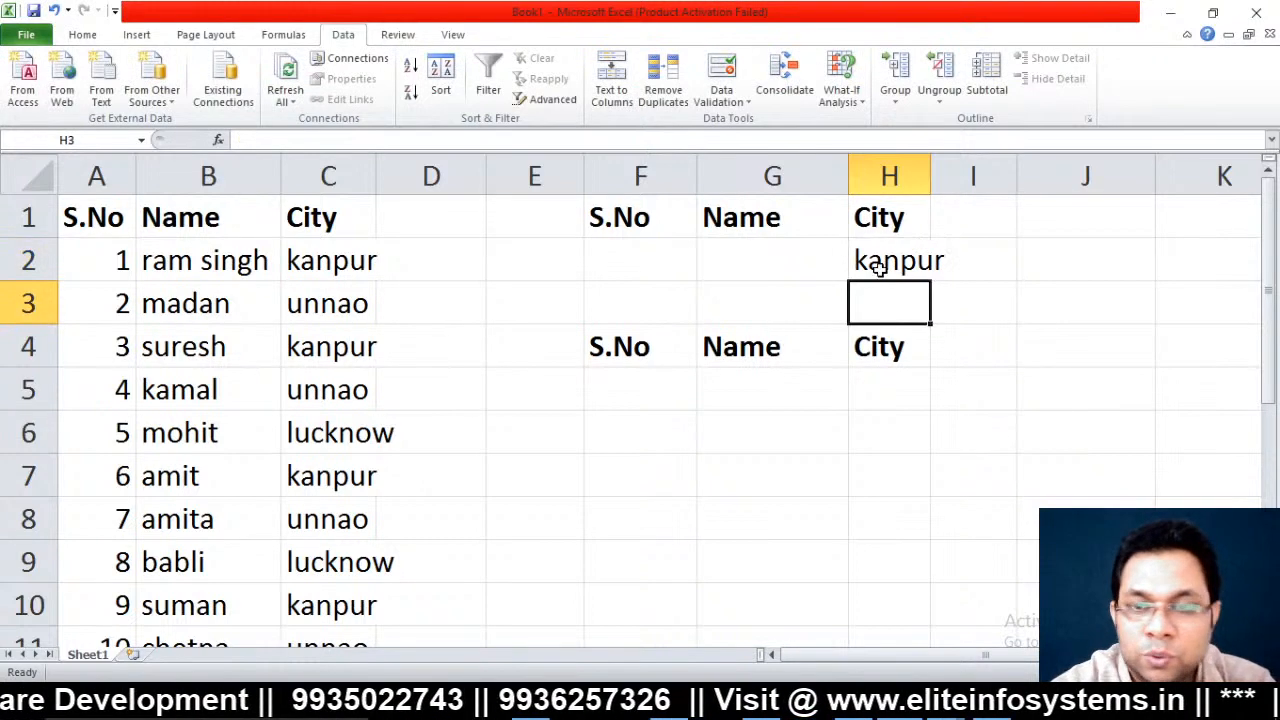
pyautogui.moveTo(647, 378); pyautogui.dragTo(811, 505)
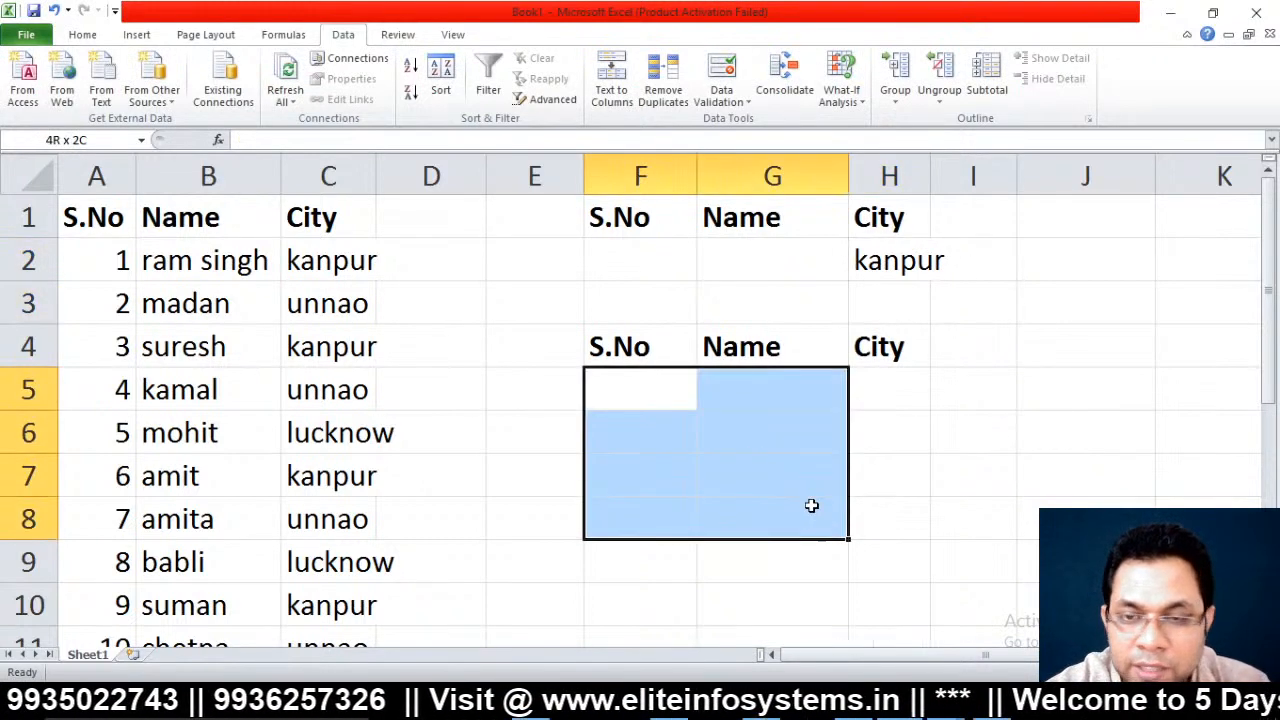
pyautogui.click(241, 279)
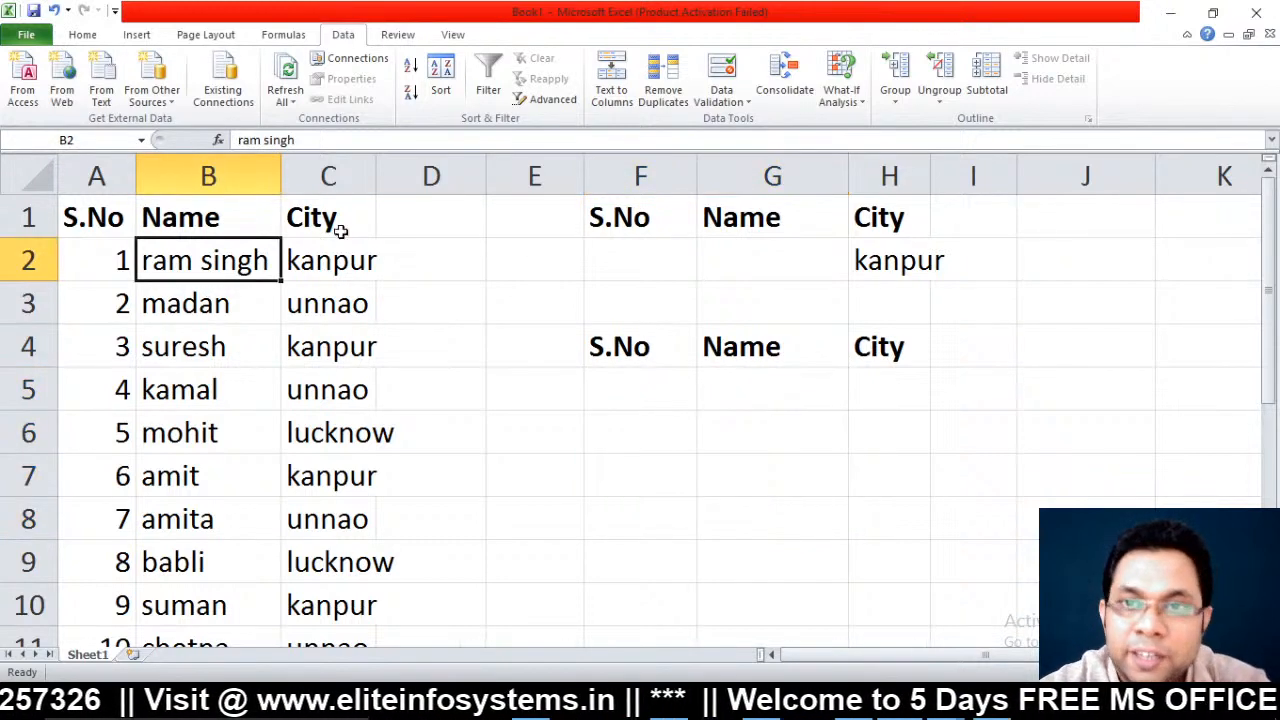
# Run an Advanced Filter on A1:C11 with criteria F1:H2, copying results to F4:H4
pyautogui.click(550, 100)
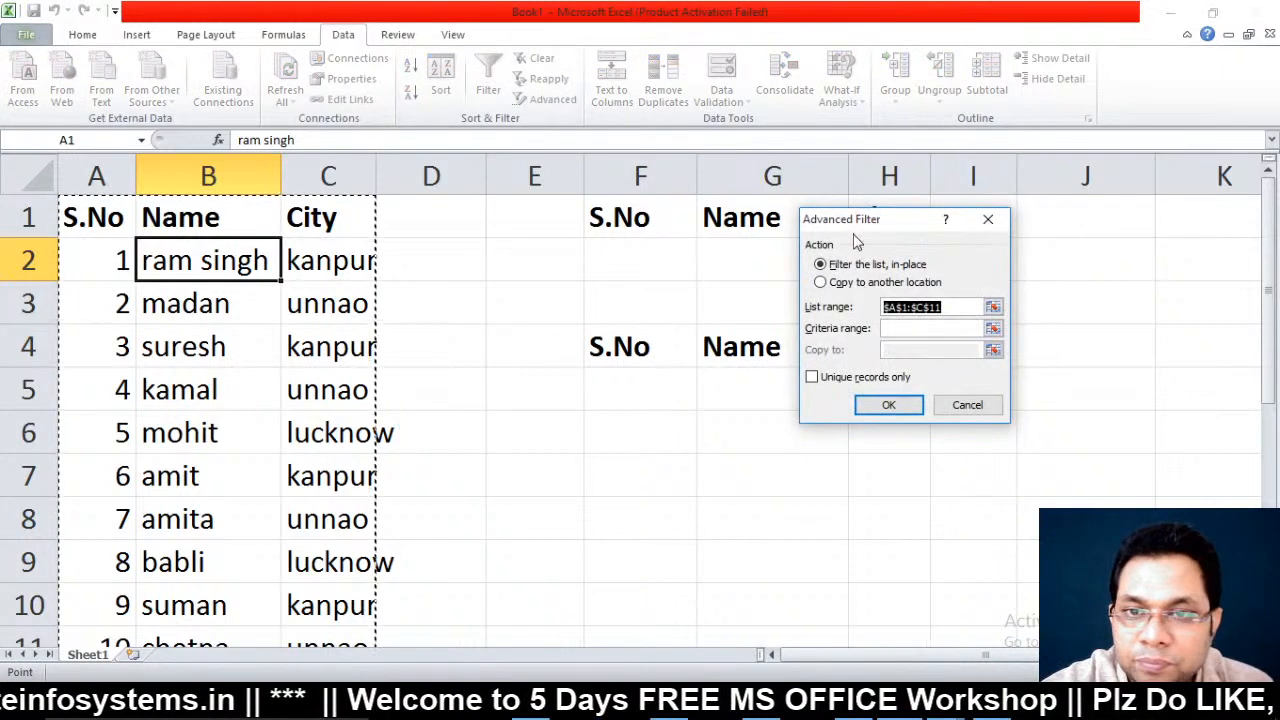
pyautogui.moveTo(884, 236); pyautogui.dragTo(1091, 254)
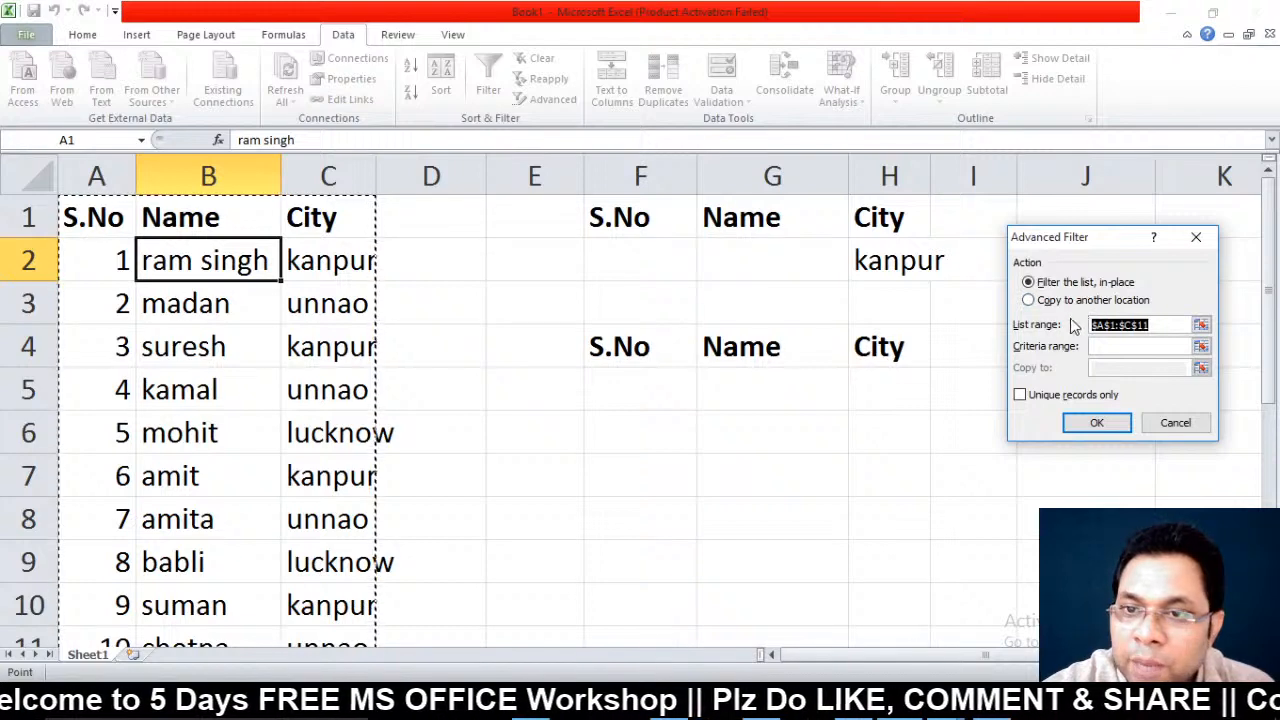
pyautogui.click(1037, 302)
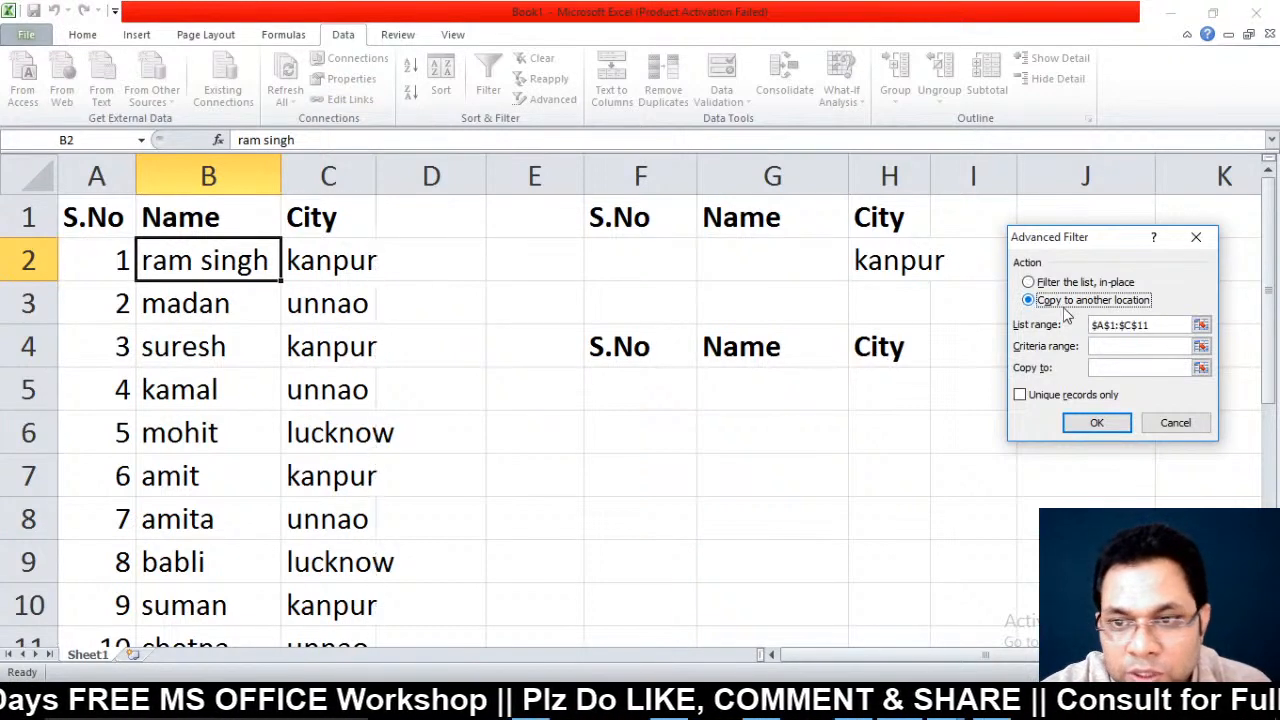
pyautogui.click(1200, 326)
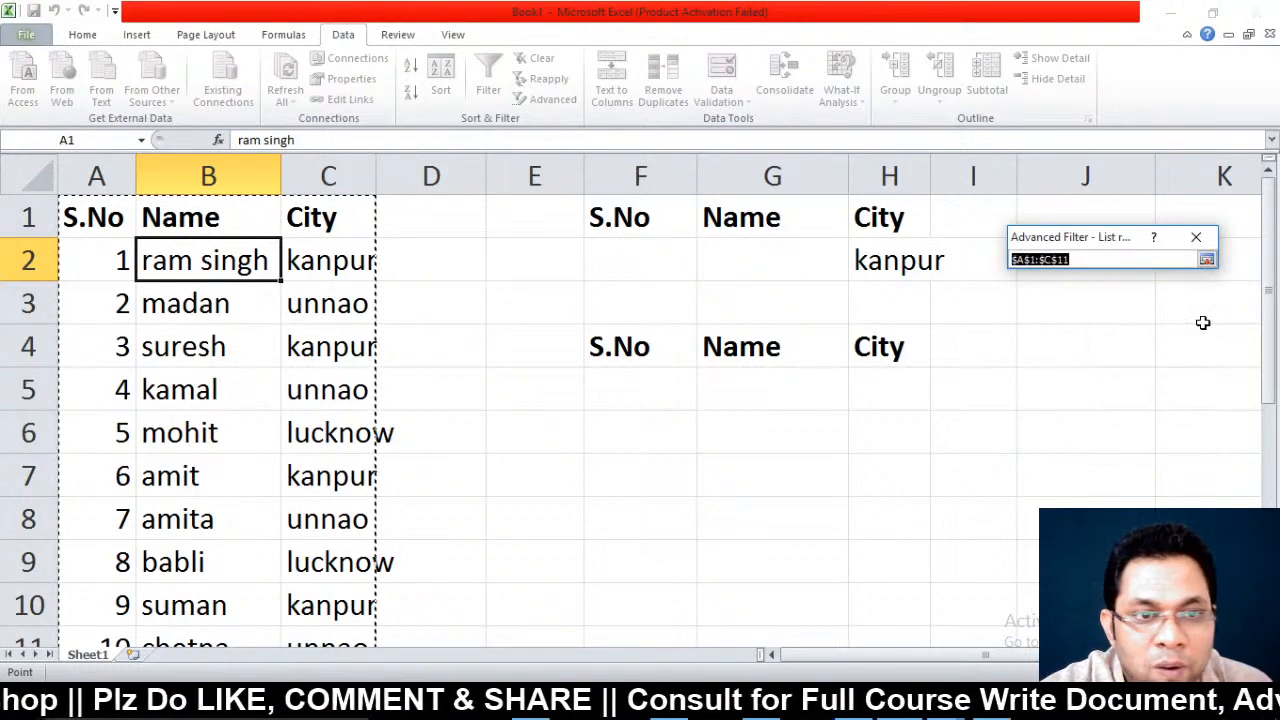
pyautogui.click(1207, 259)
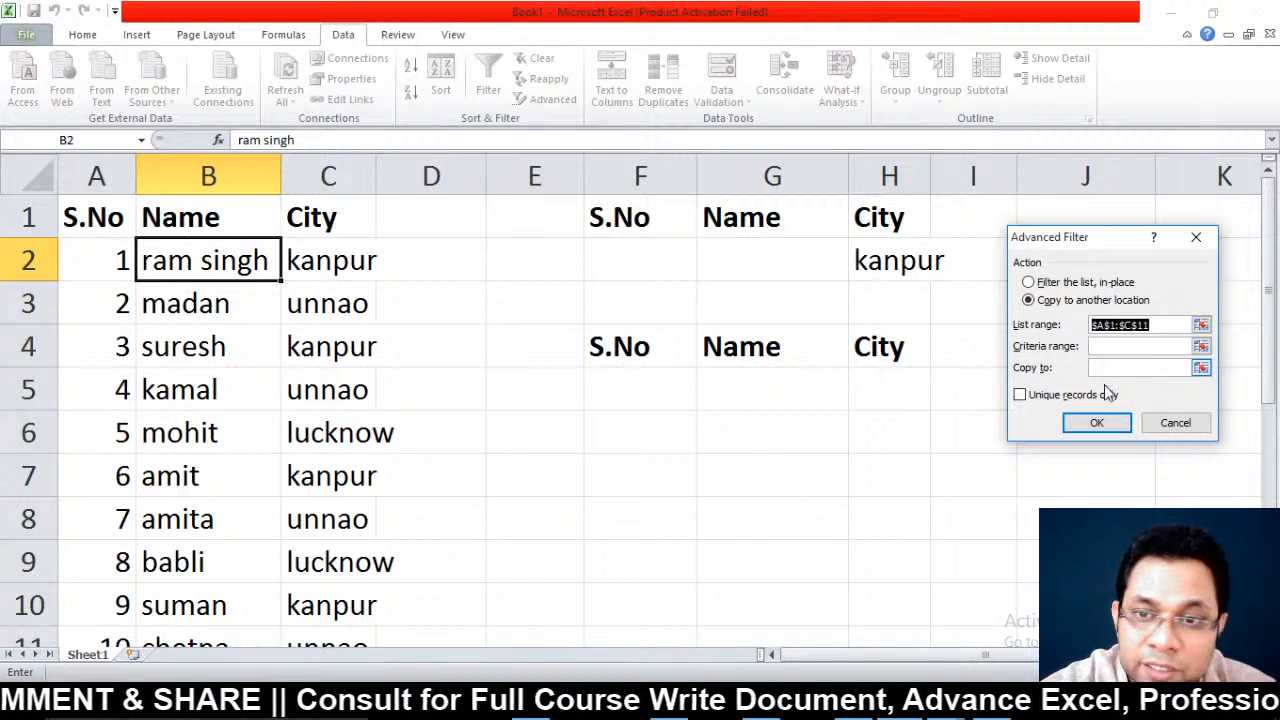
pyautogui.click(1201, 346)
pyautogui.moveTo(594, 219); pyautogui.dragTo(897, 263)
pyautogui.click(1207, 260)
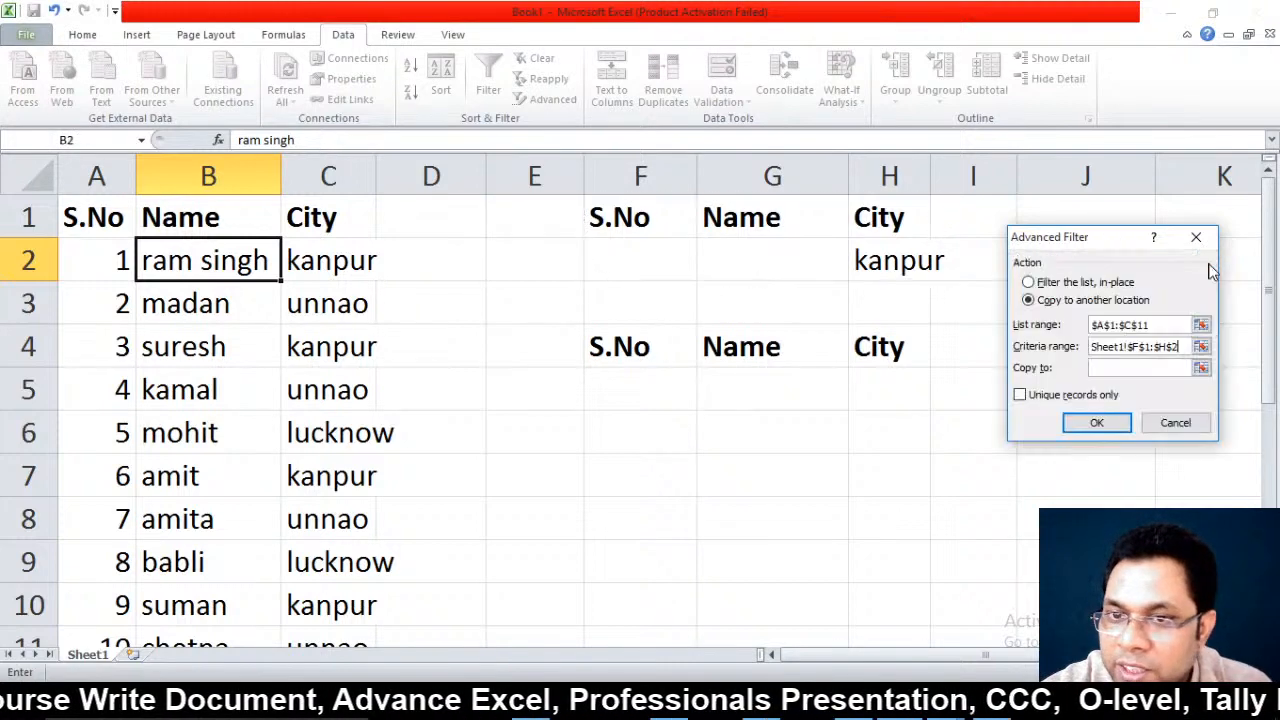
pyautogui.click(1201, 368)
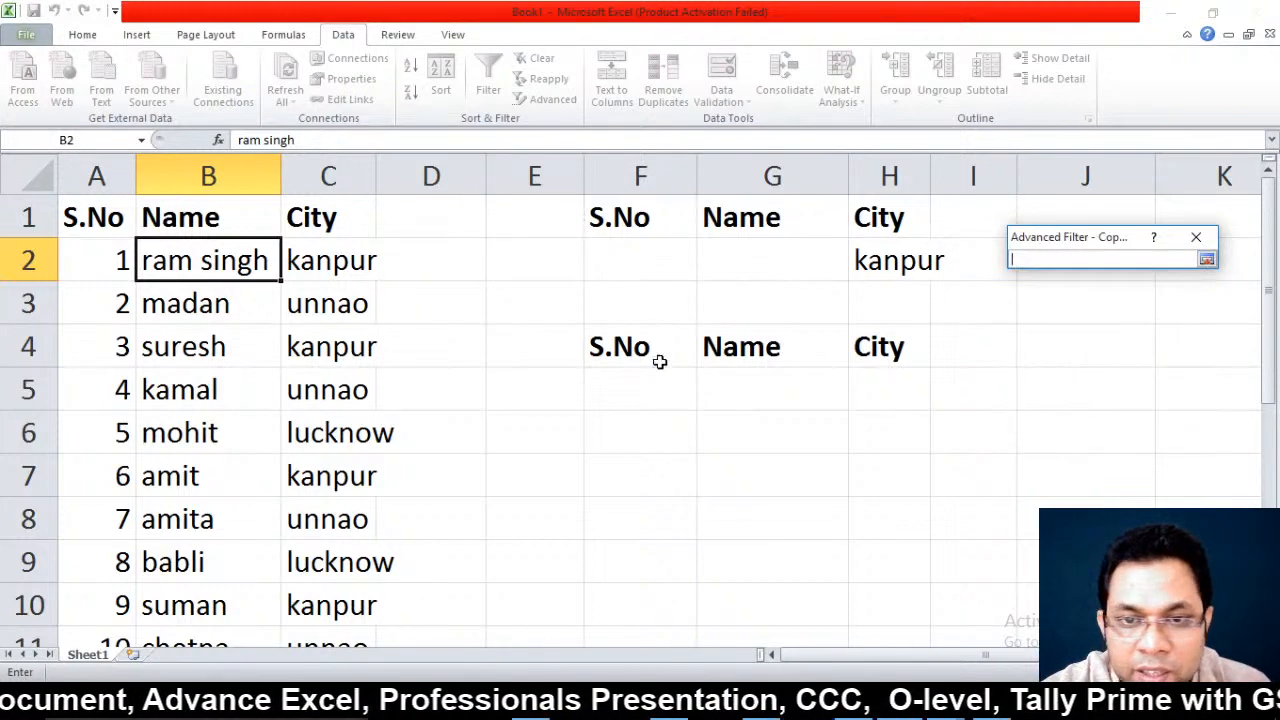
pyautogui.moveTo(648, 350); pyautogui.dragTo(920, 362)
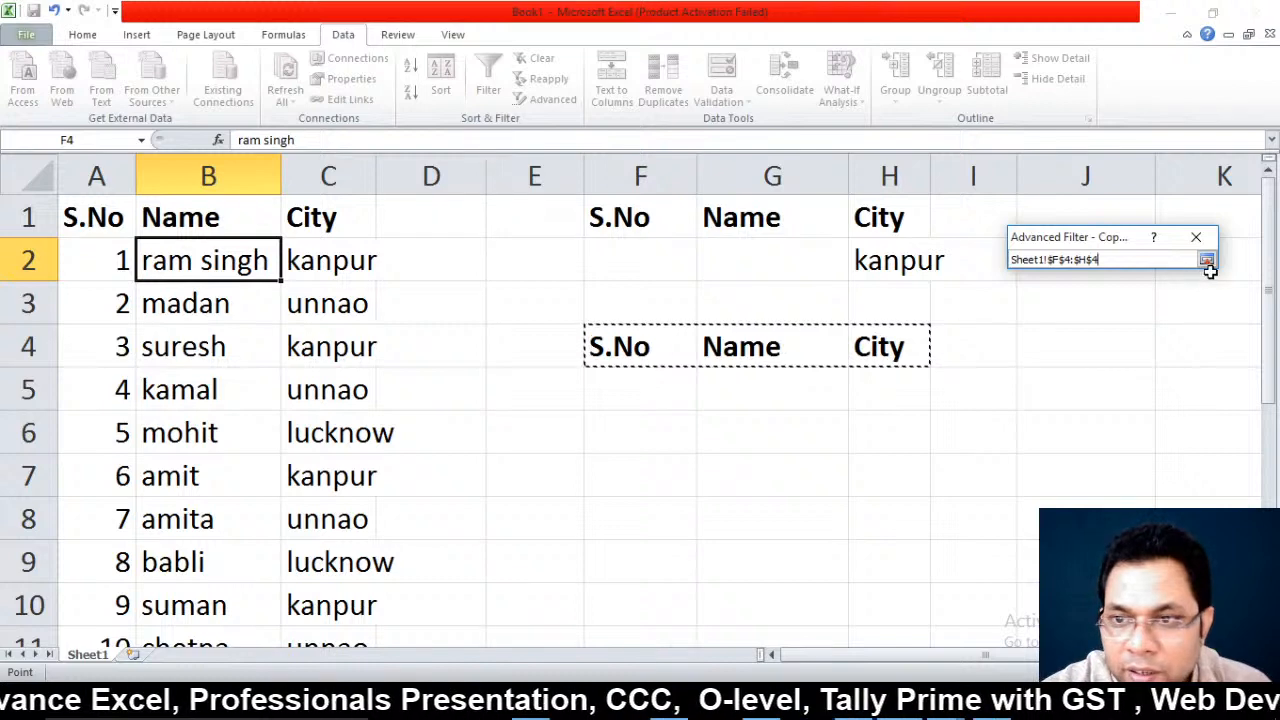
pyautogui.click(1207, 260)
pyautogui.click(1097, 423)
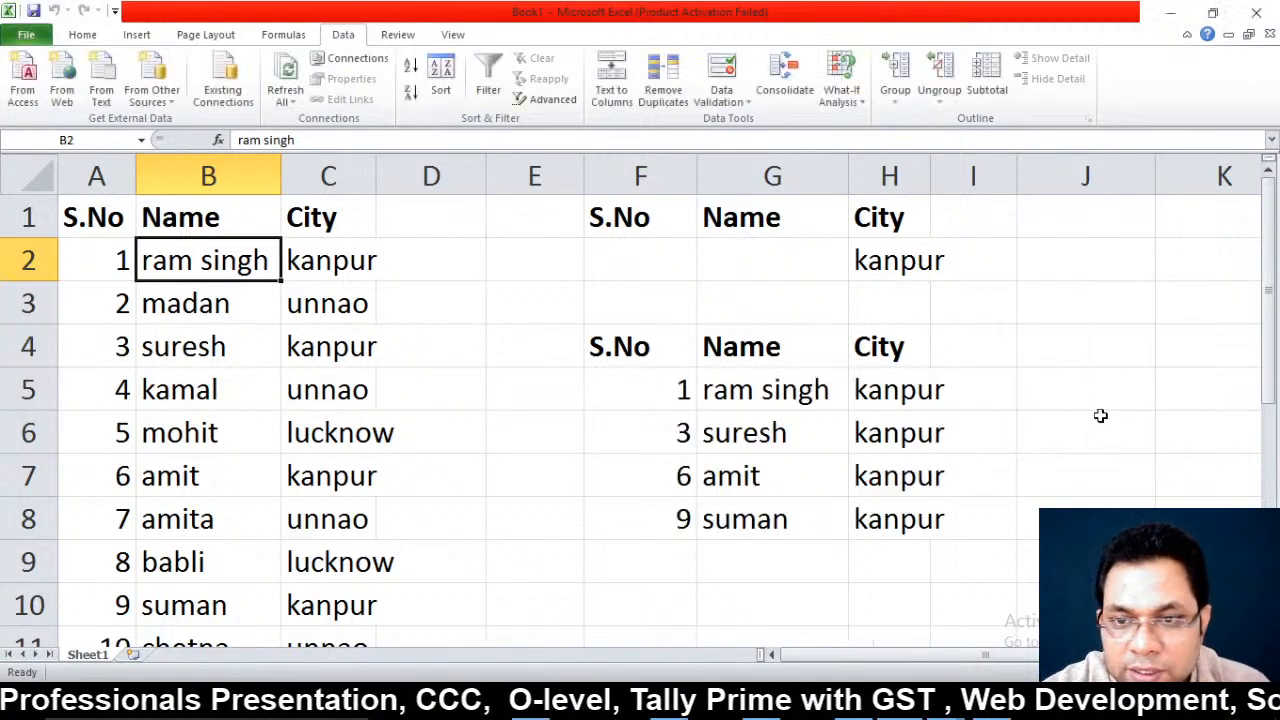
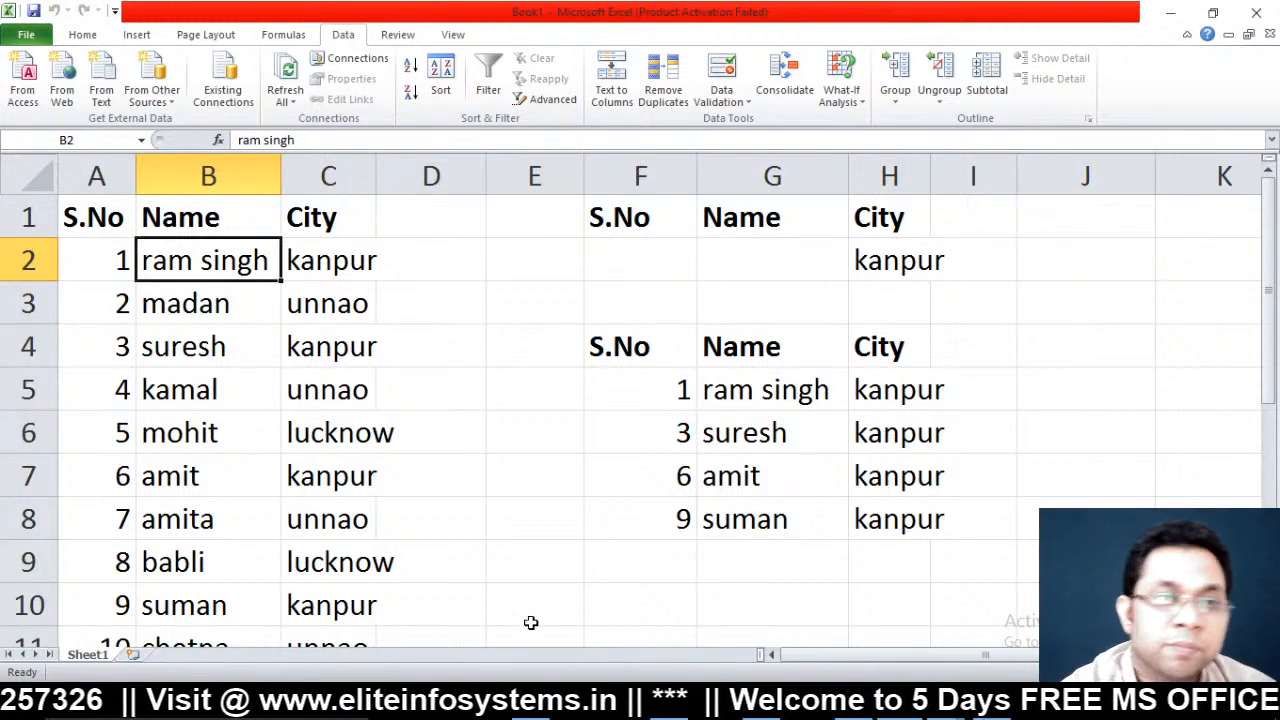
# Insert three new blank worksheets and return to Sheet2
pyautogui.click(135, 663)
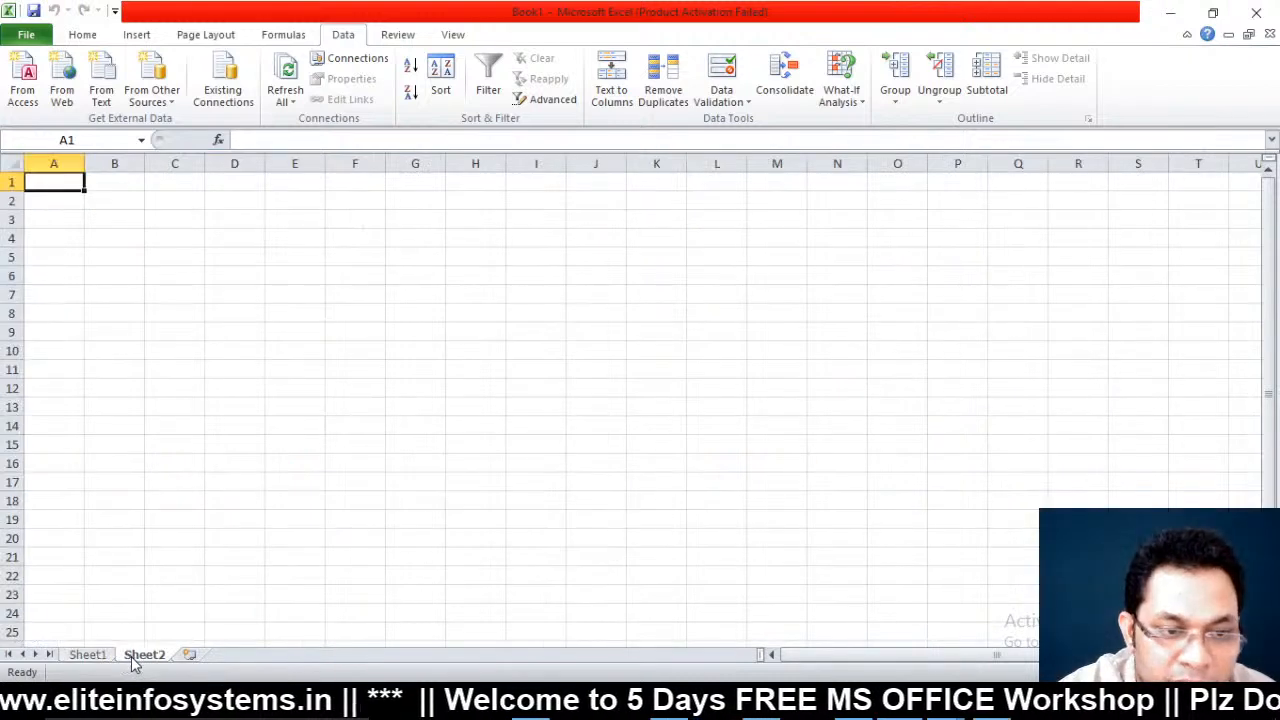
pyautogui.click(189, 658)
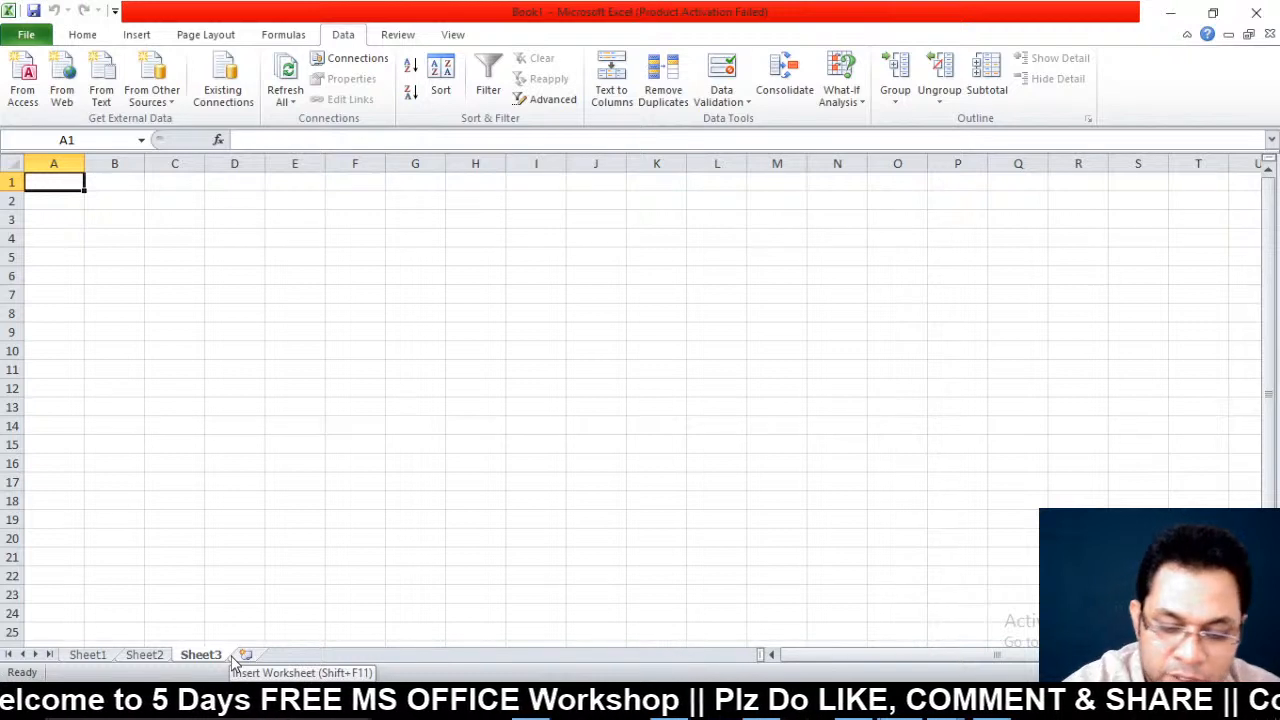
pyautogui.hotkey('shift', 'F11')
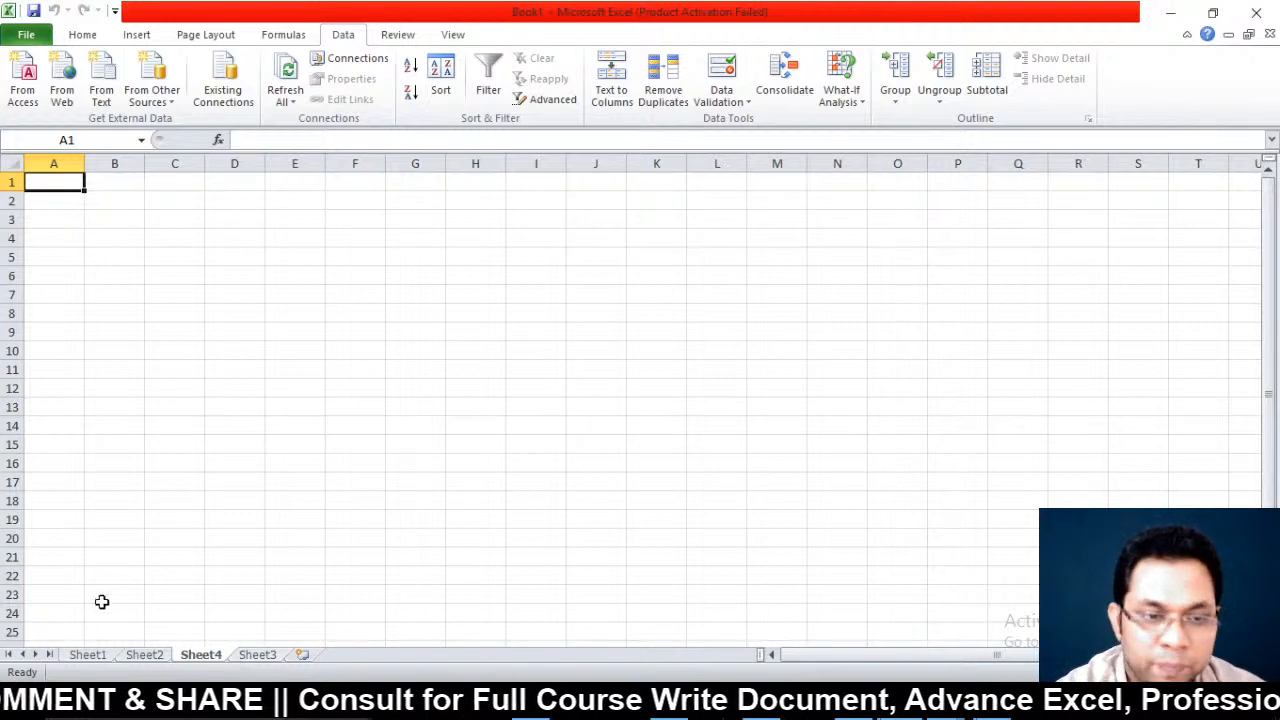
pyautogui.click(160, 652)
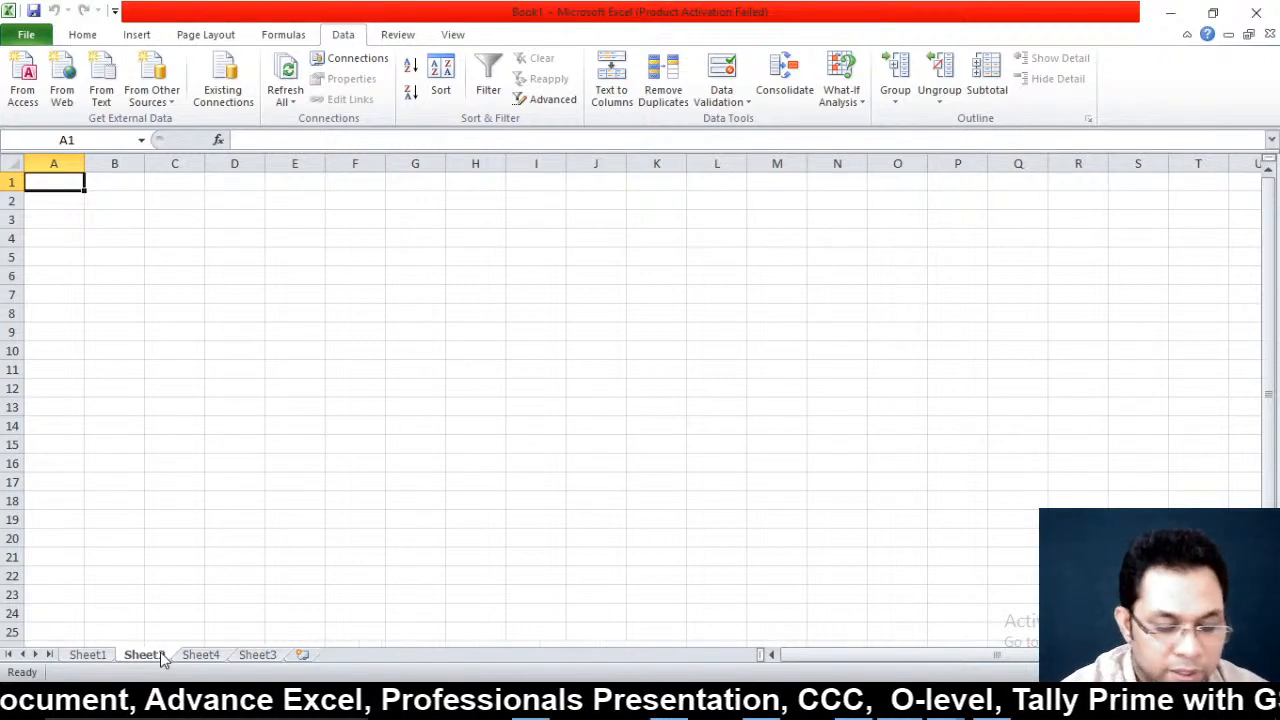
# Launch Notepad from the Run prompt and maximize its window
pyautogui.press('super+r')
pyautogui.write('n')
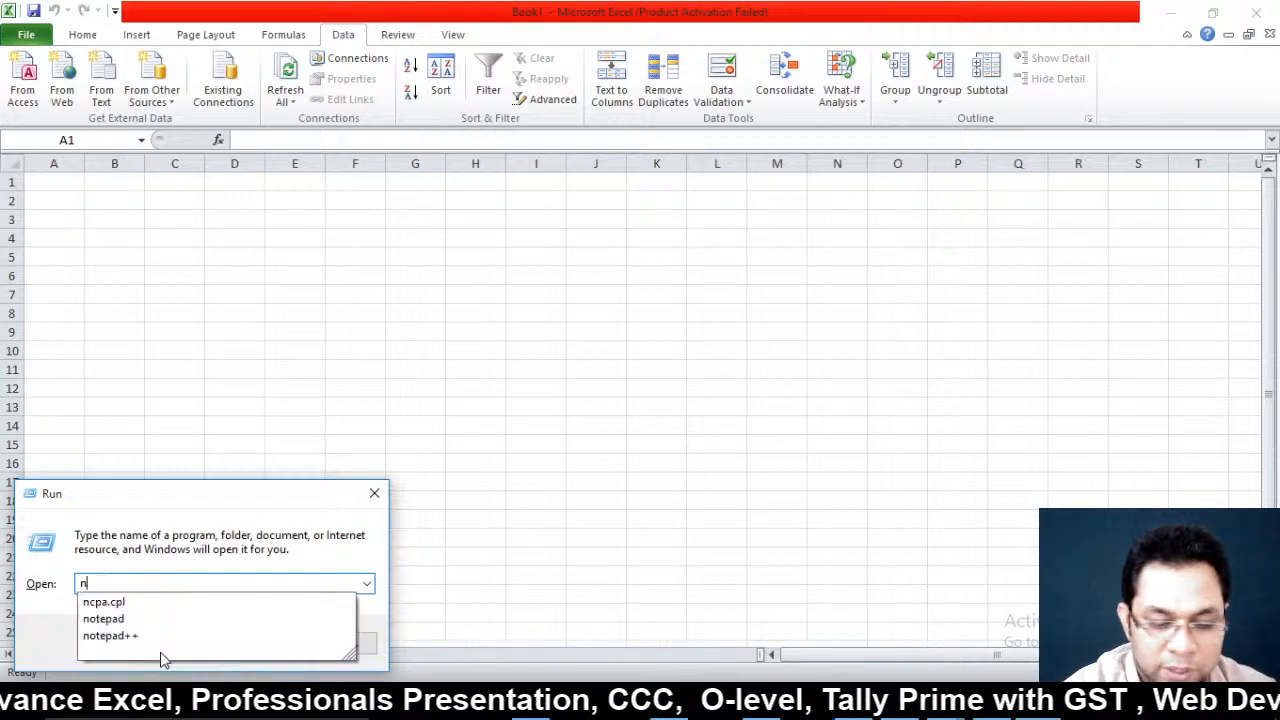
pyautogui.write('otepad')
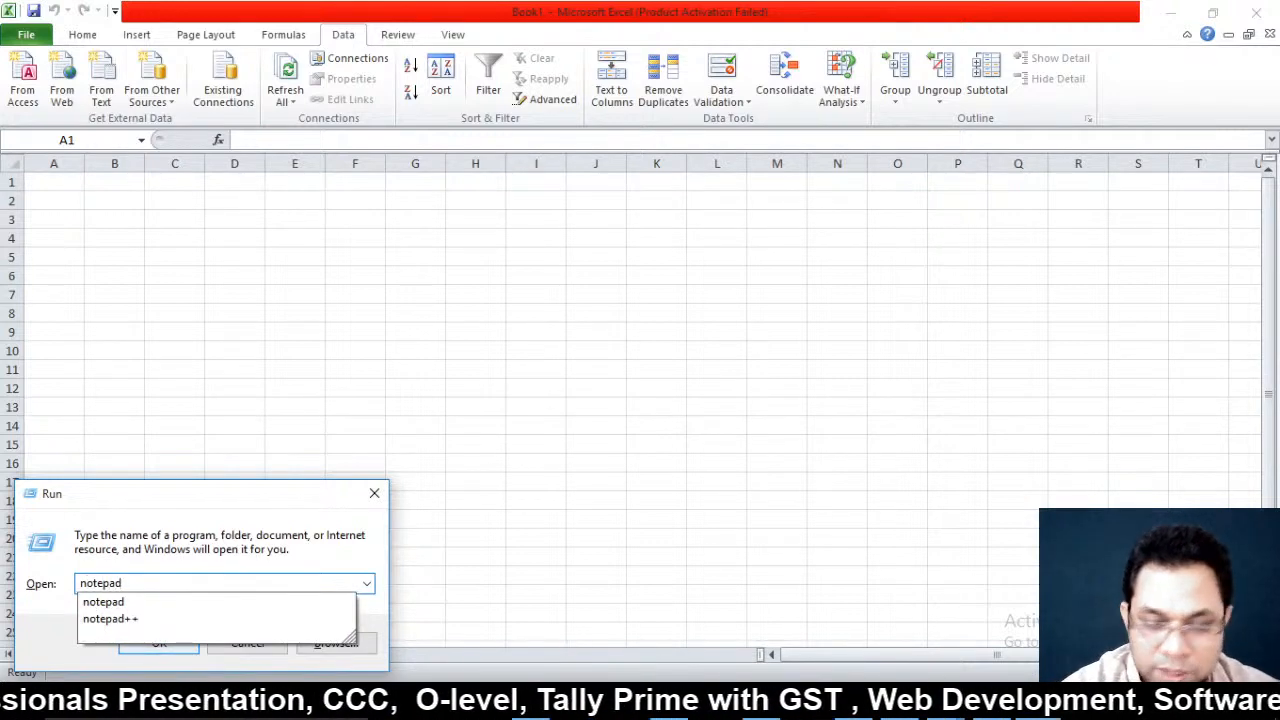
pyautogui.press('Return')
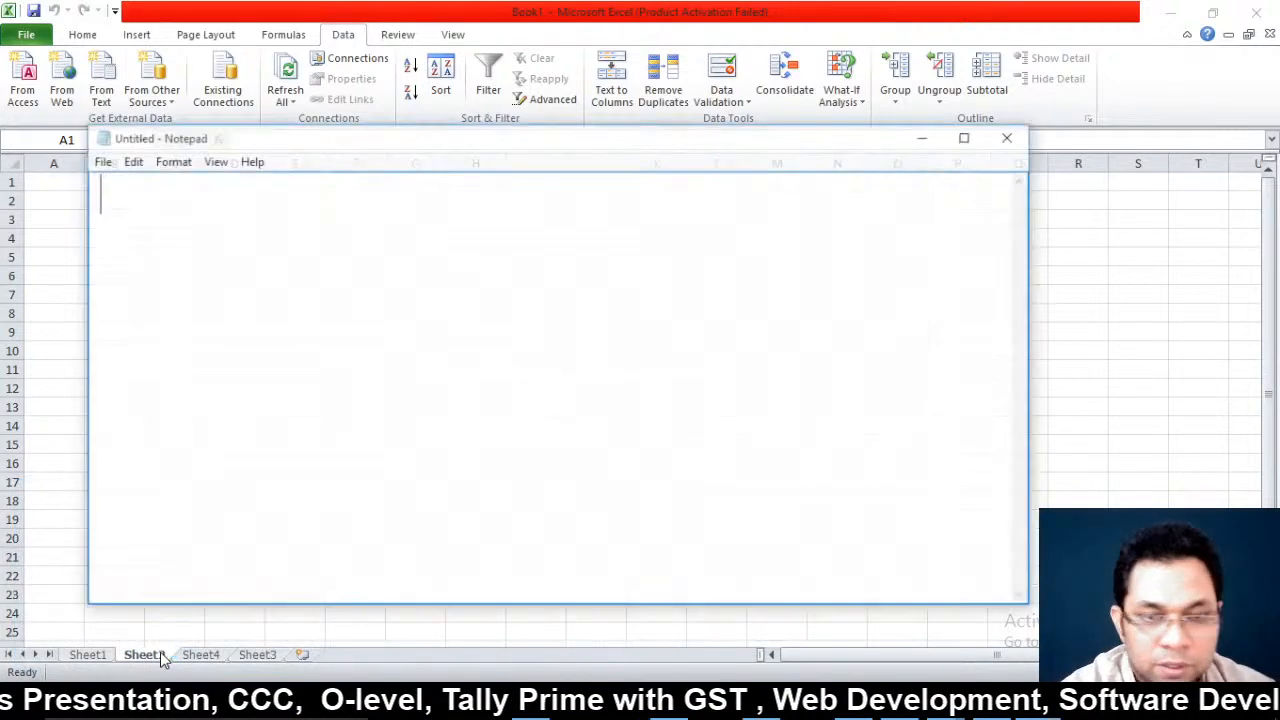
pyautogui.hotkey('alt', 'space')
pyautogui.press('x')
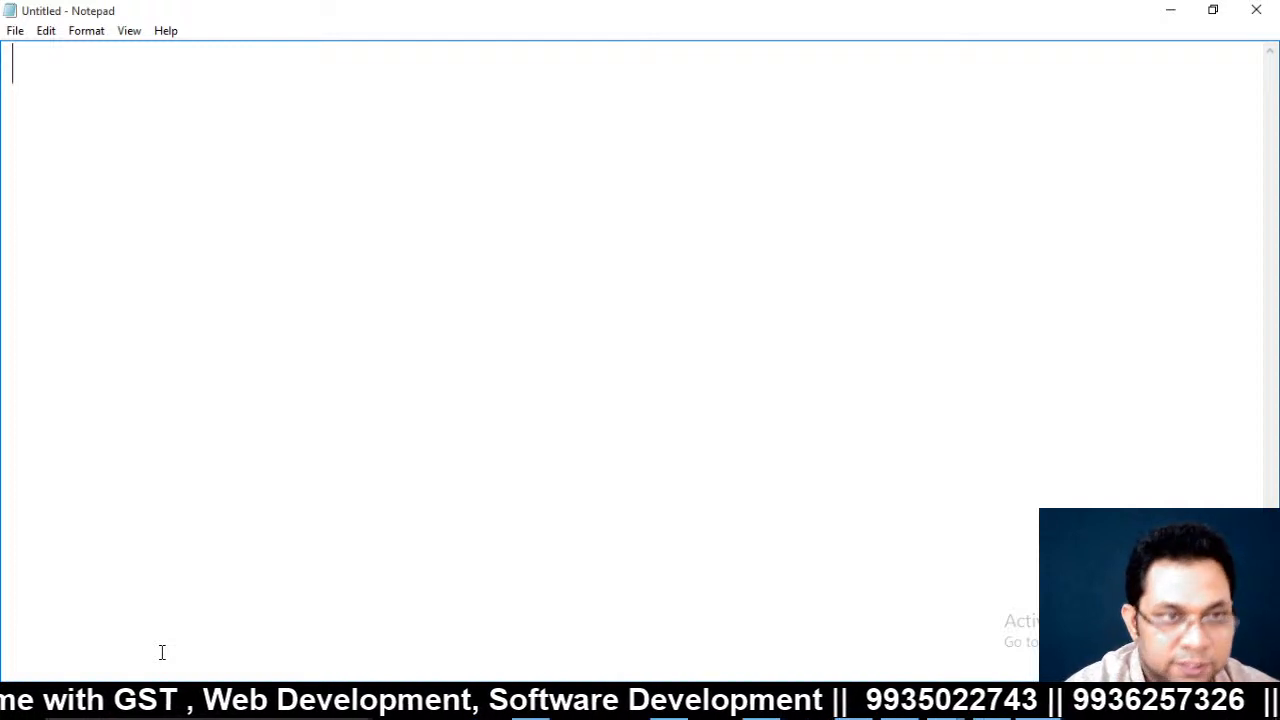
pyautogui.write('S.')
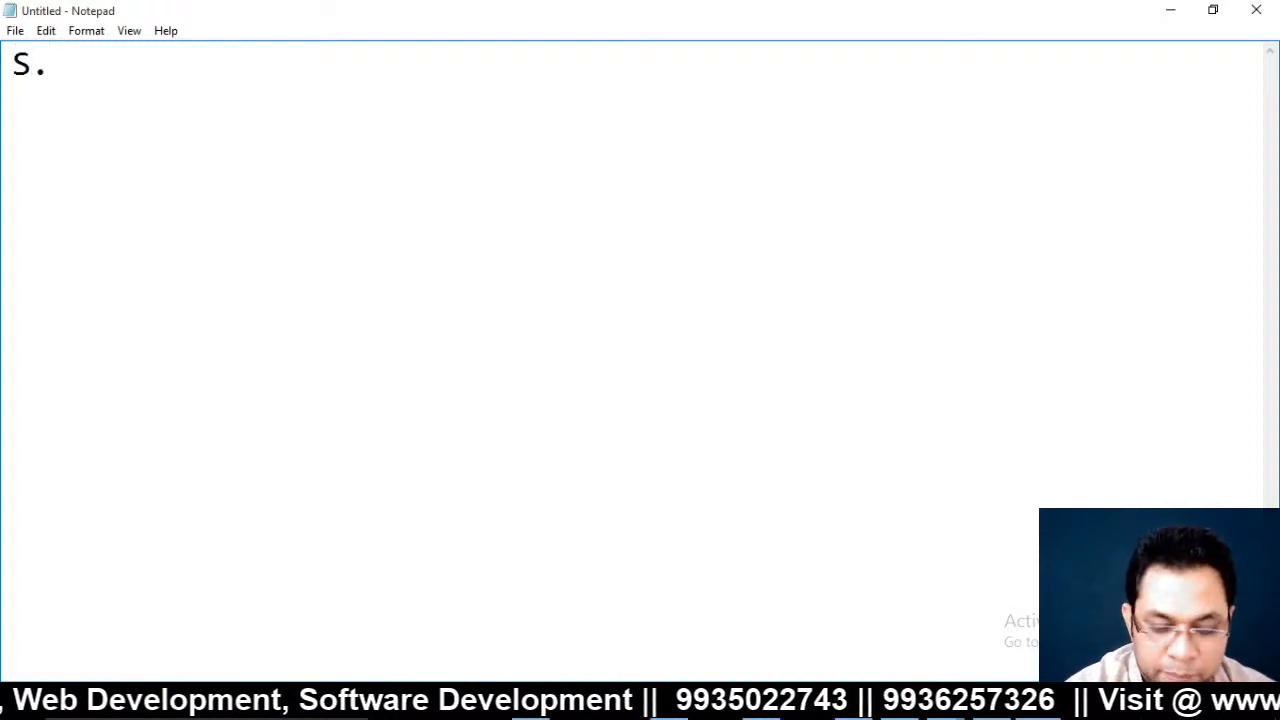
pyautogui.write('No,')
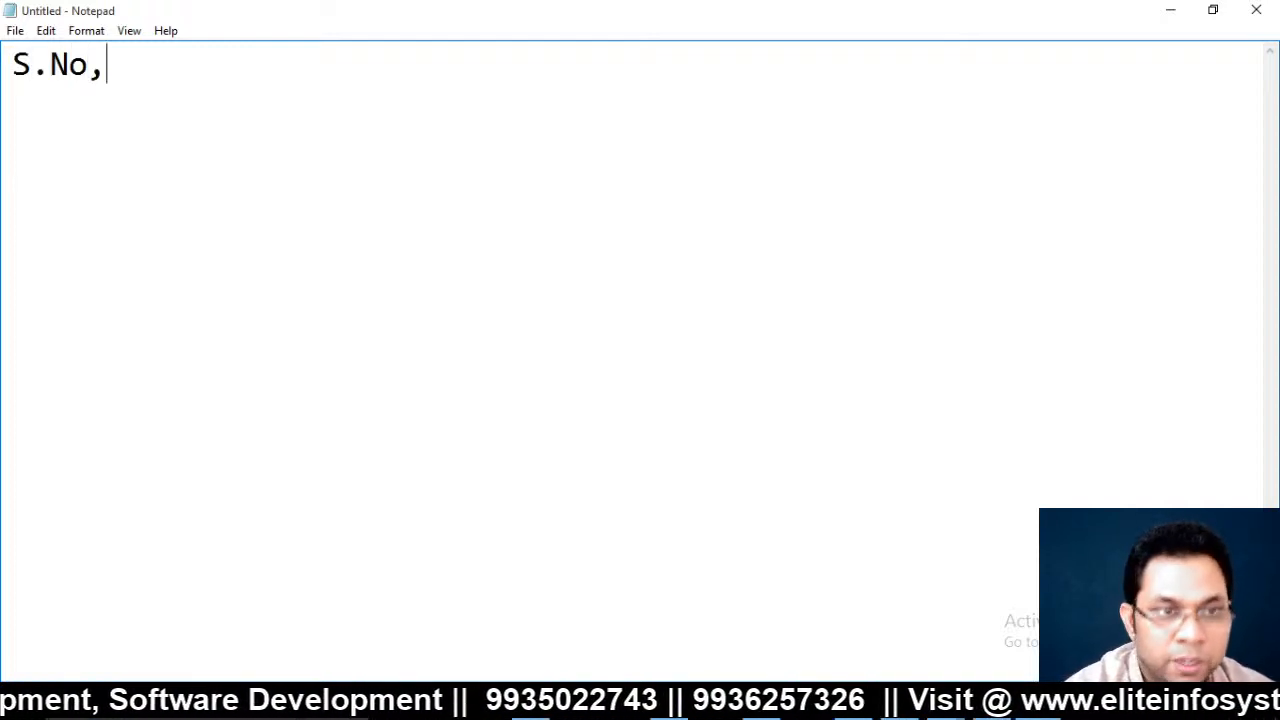
pyautogui.press('BackSpace')
pyautogui.write('Na')
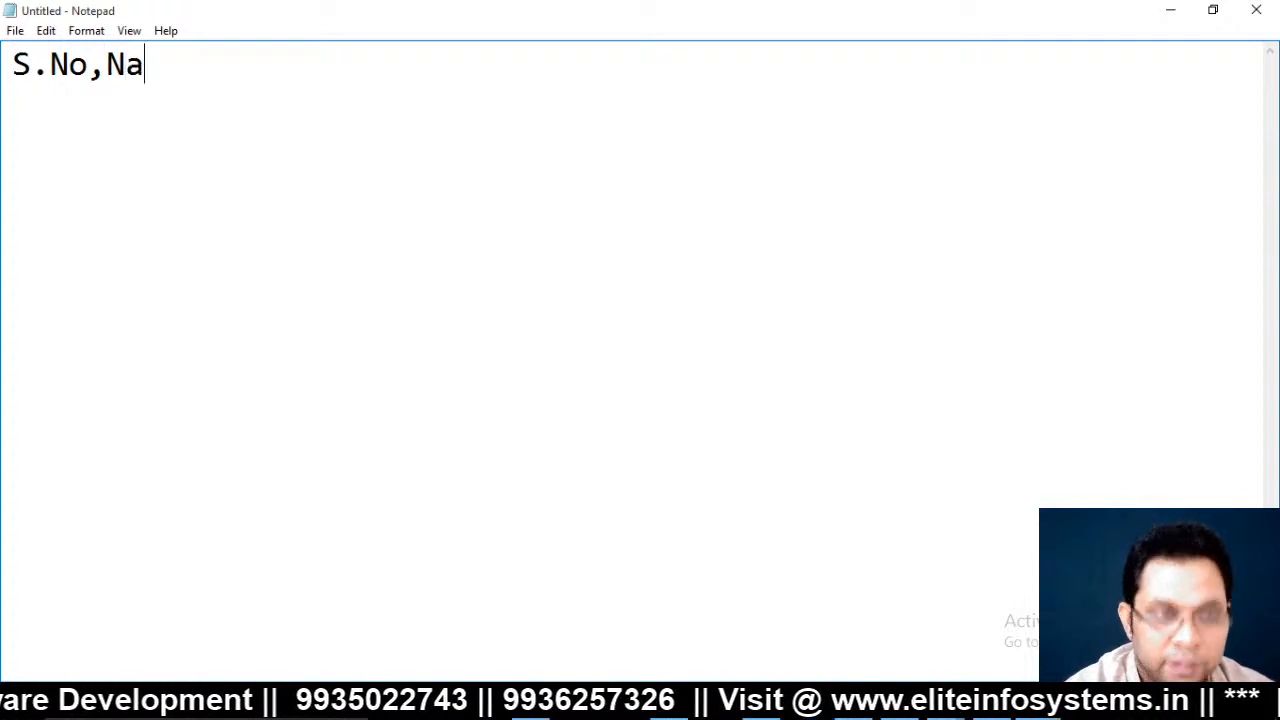
pyautogui.write('me,A')
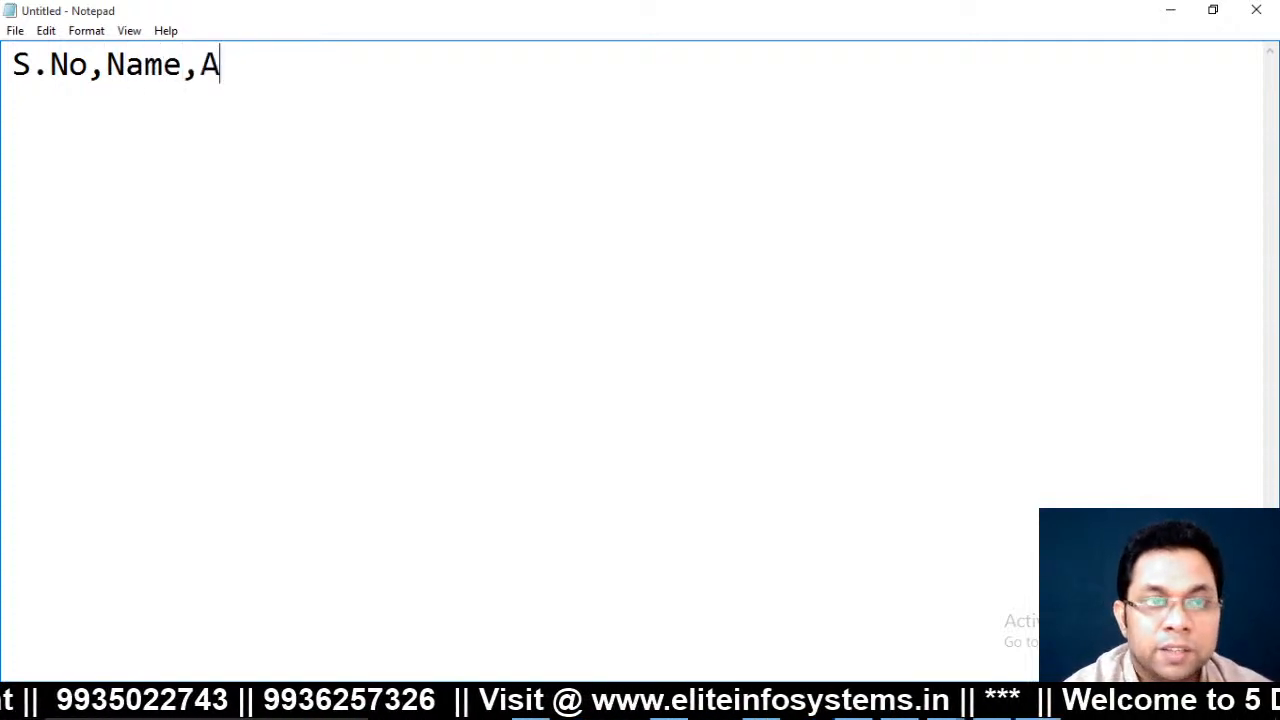
pyautogui.press('BackSpace')
pyautogui.write('City')
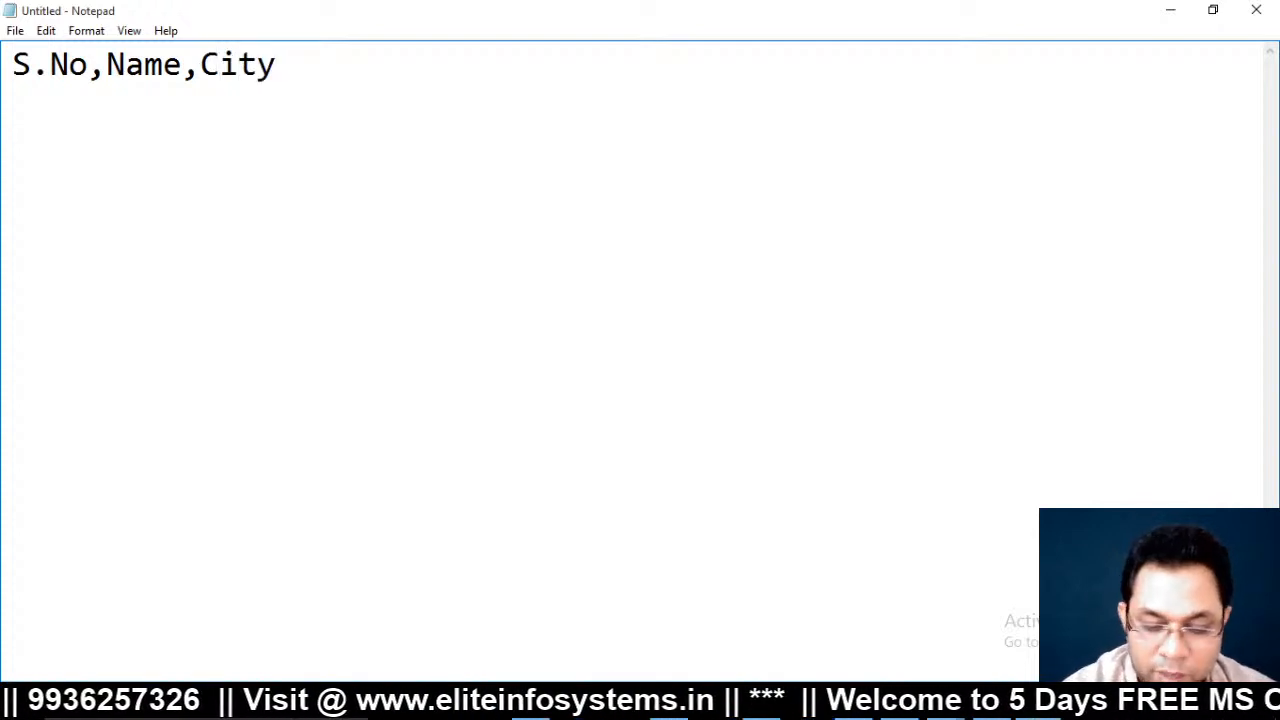
pyautogui.press('Return')
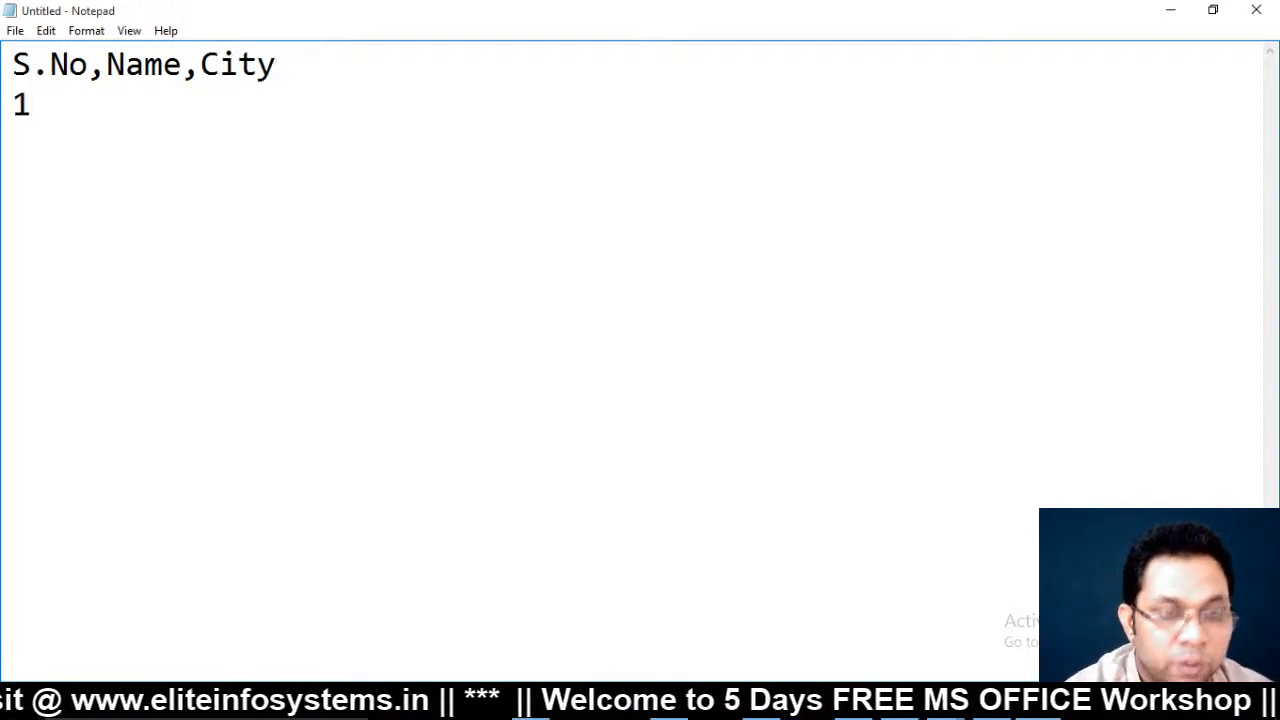
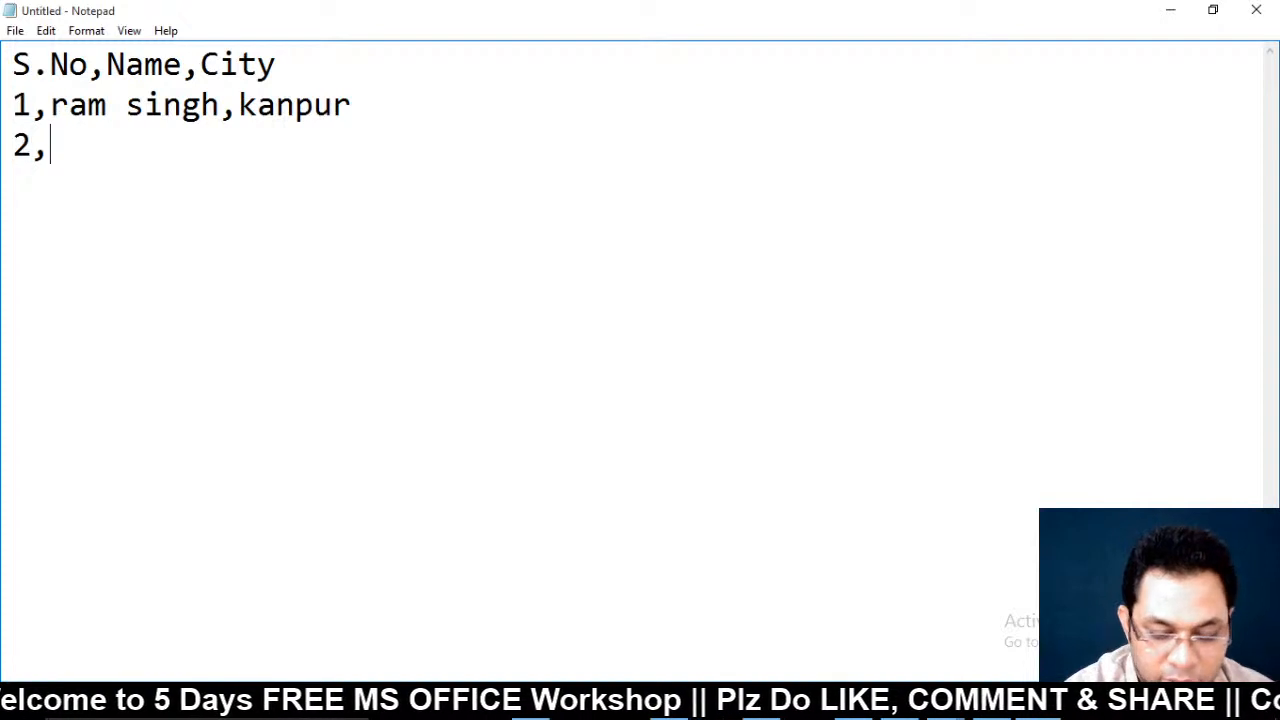
pyautogui.write('dan')
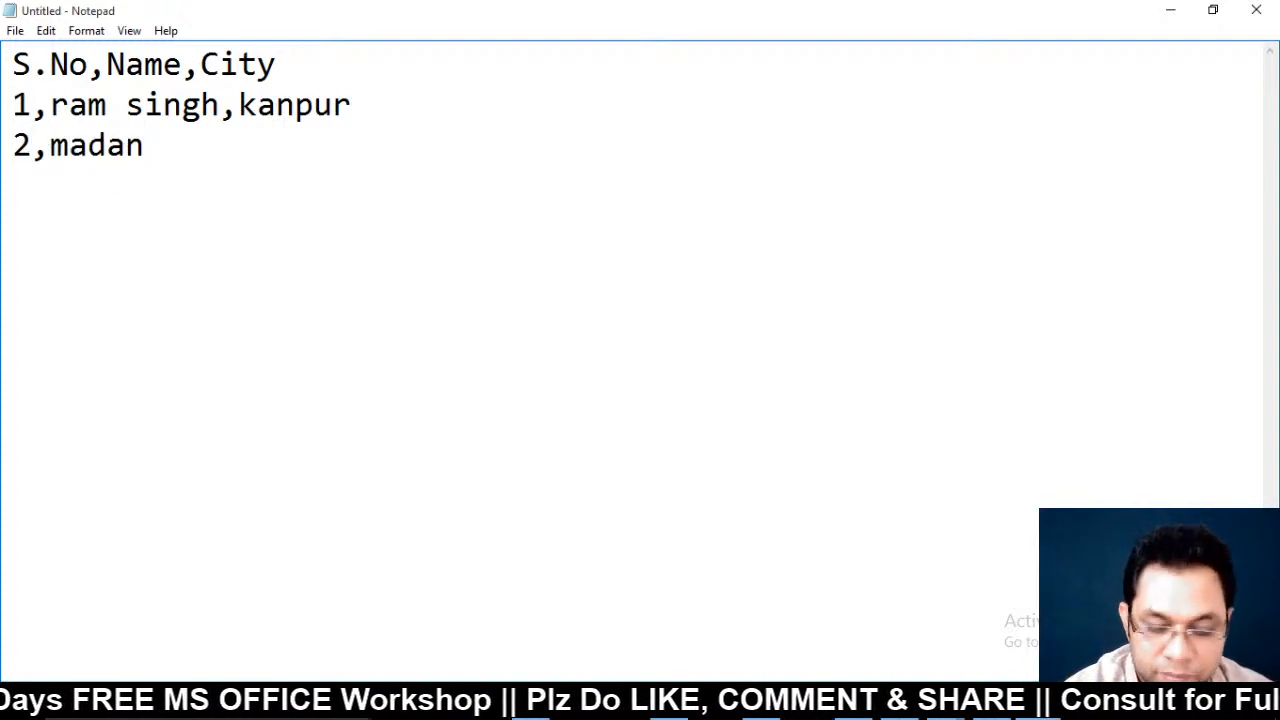
pyautogui.write(',unnao 3,s')
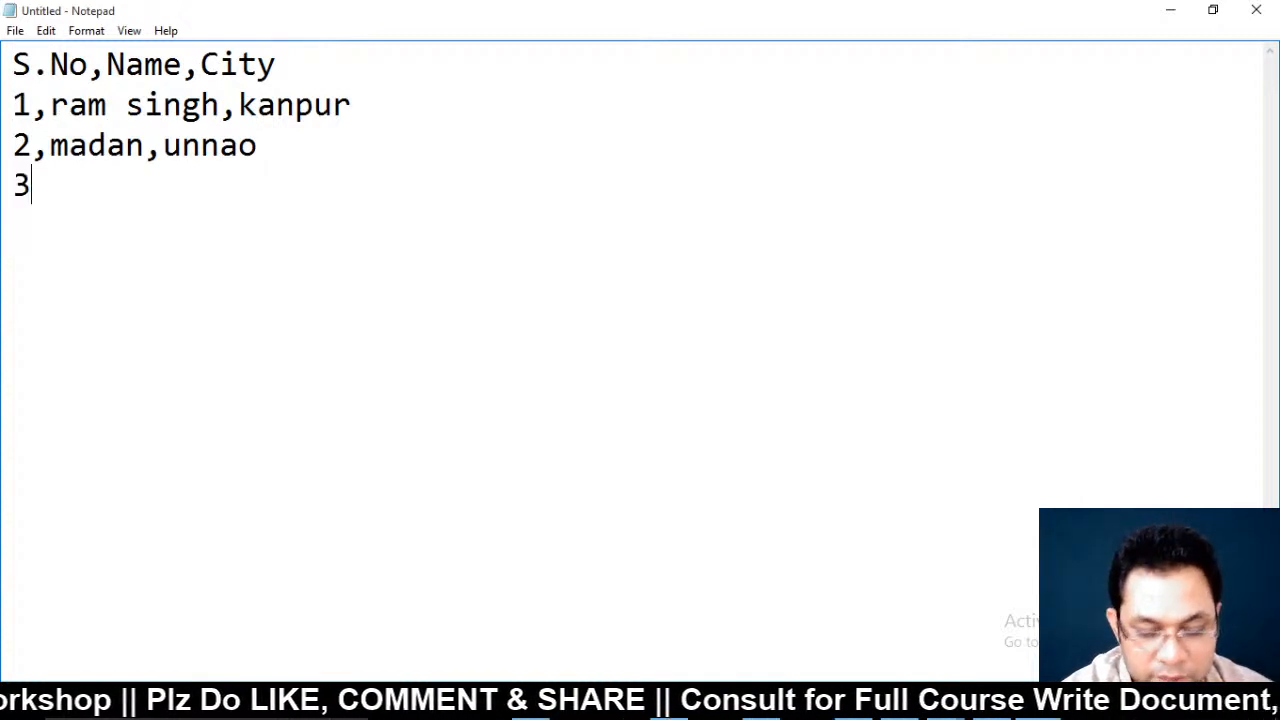
pyautogui.write('uresh')
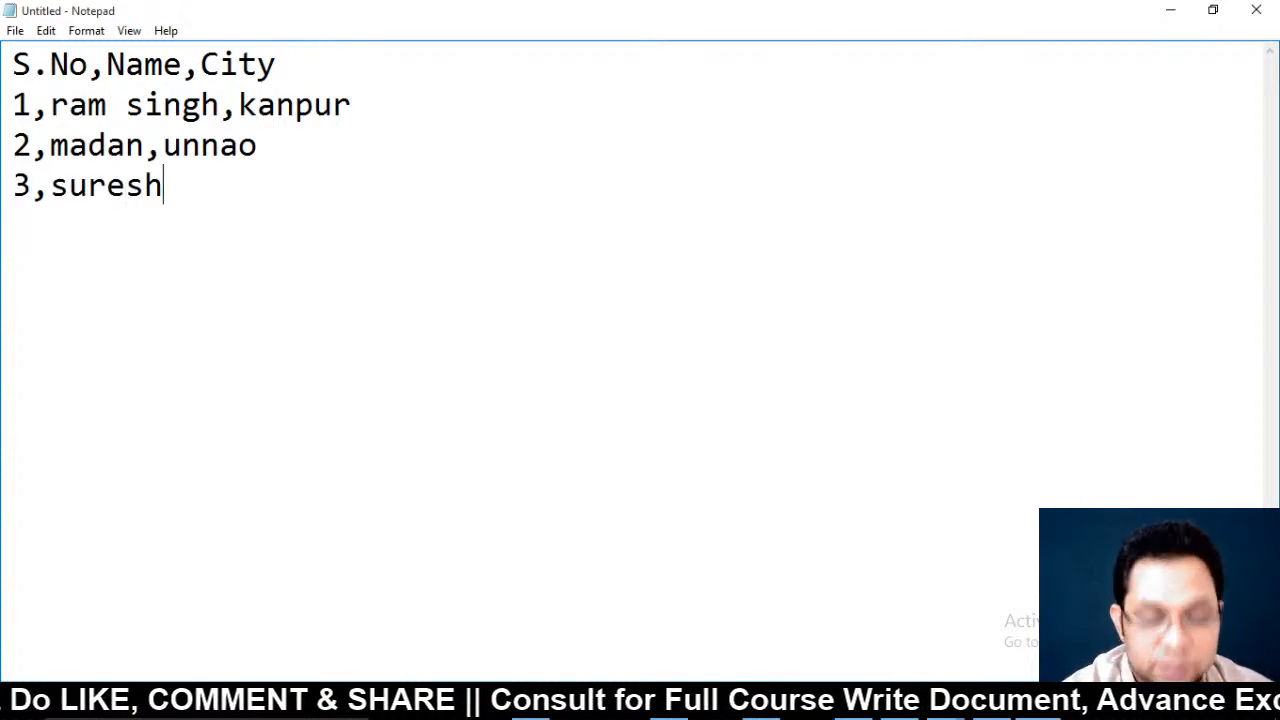
pyautogui.write(',lucknow')
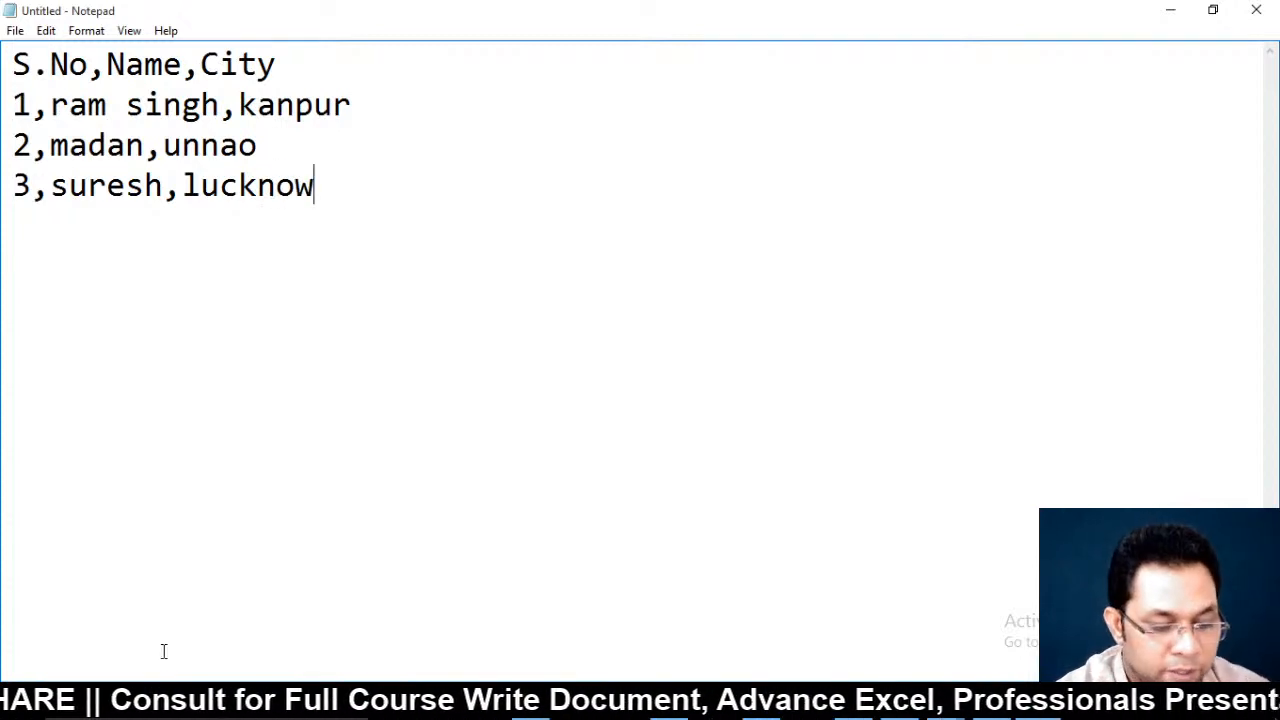
# Save the text as database.txt, replacing the existing file, and close Notepad
pyautogui.hotkey('ctrl', 's')
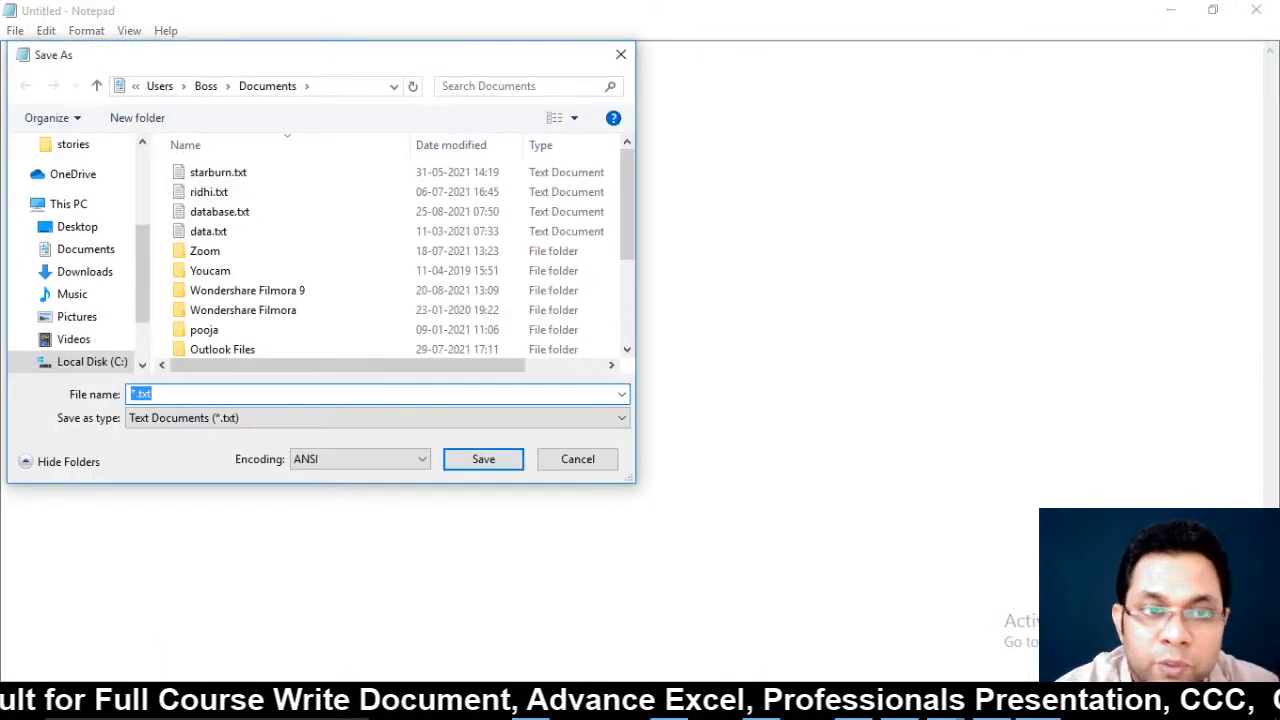
pyautogui.write('d')
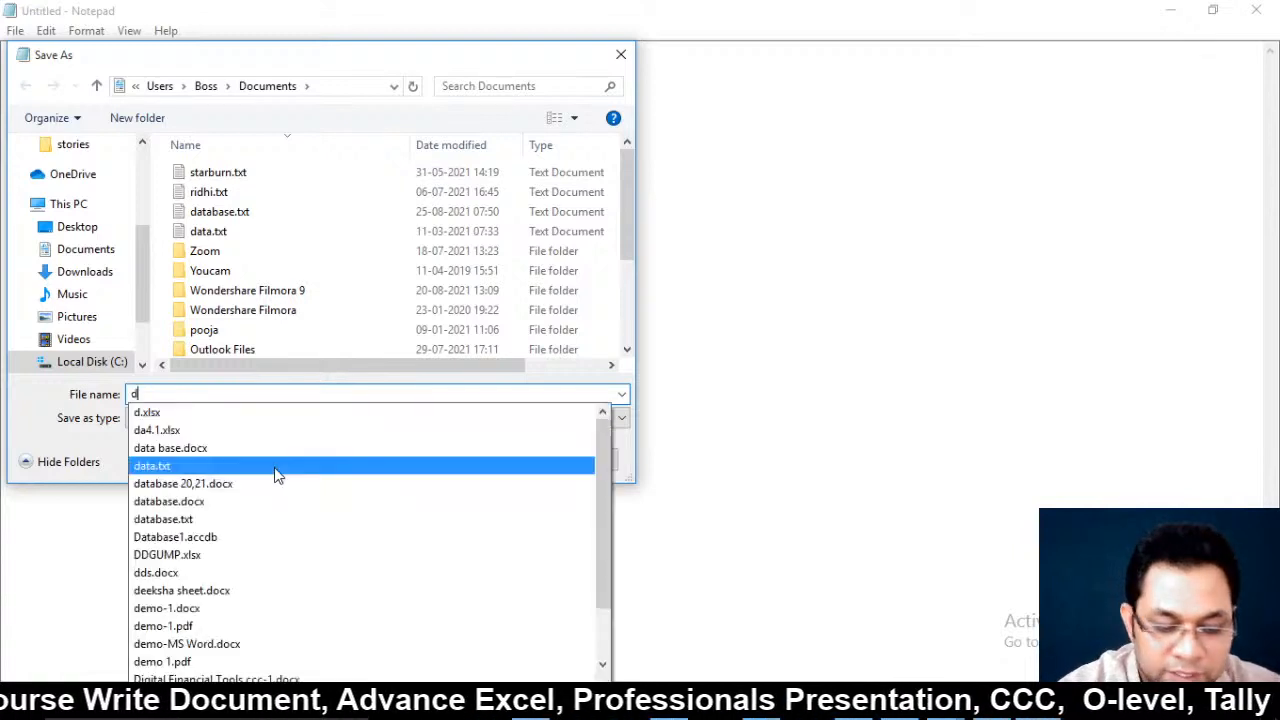
pyautogui.write('atabase')
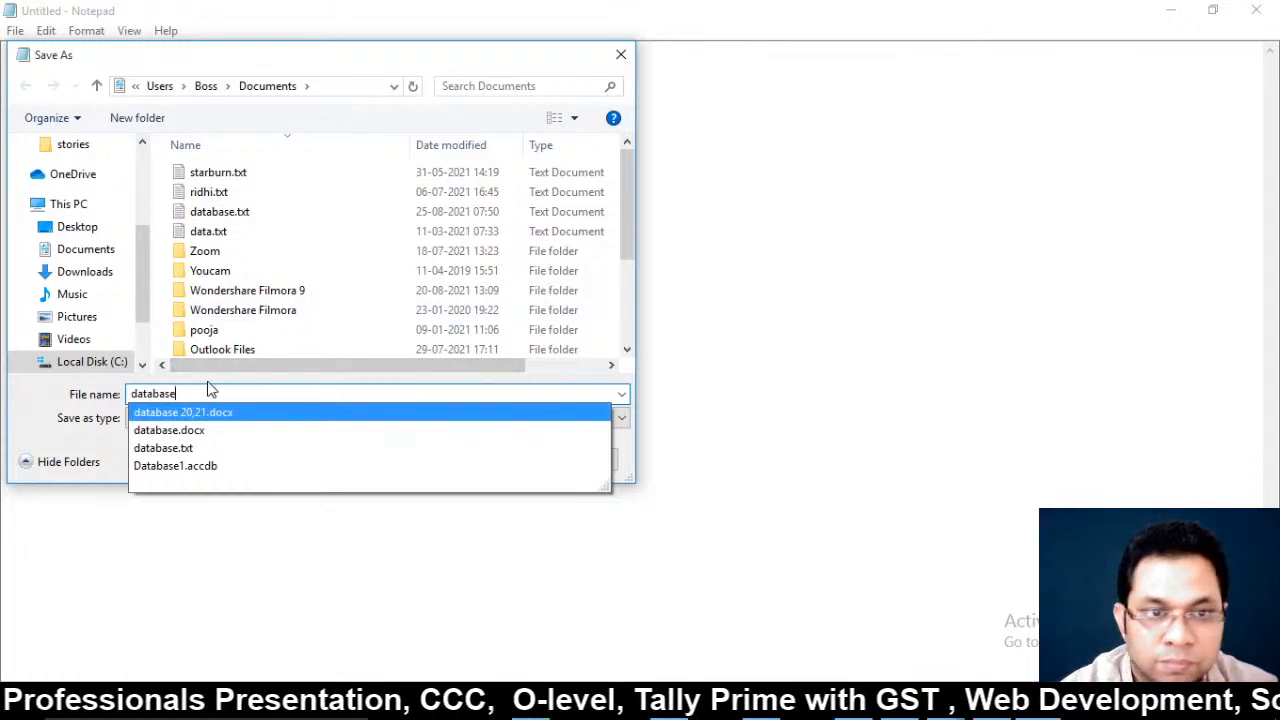
pyautogui.press('Return')
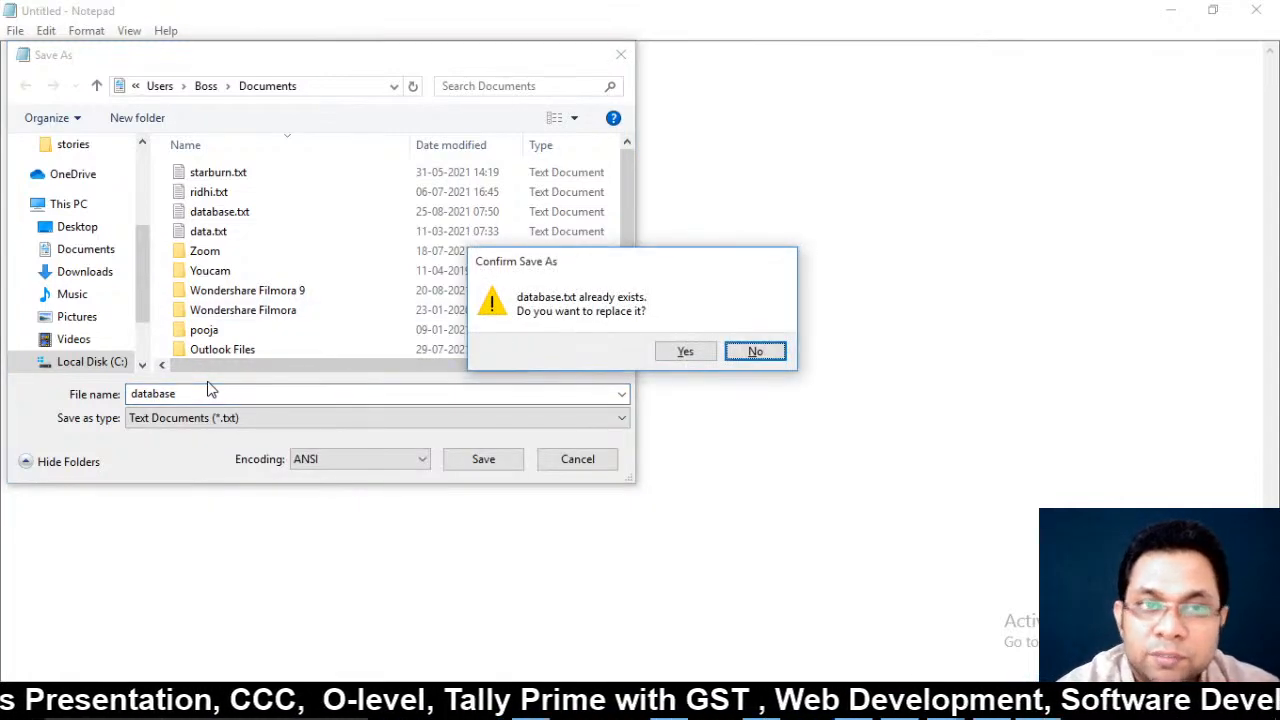
pyautogui.click(683, 352)
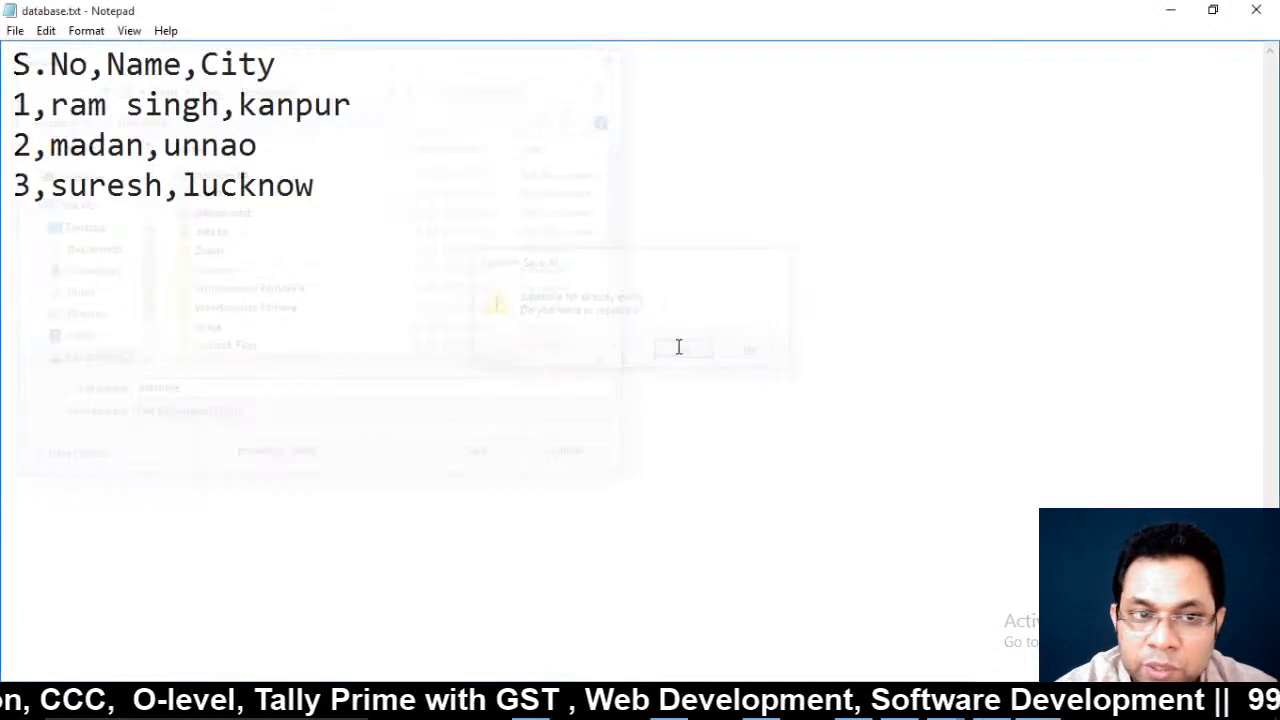
pyautogui.click(1256, 9)
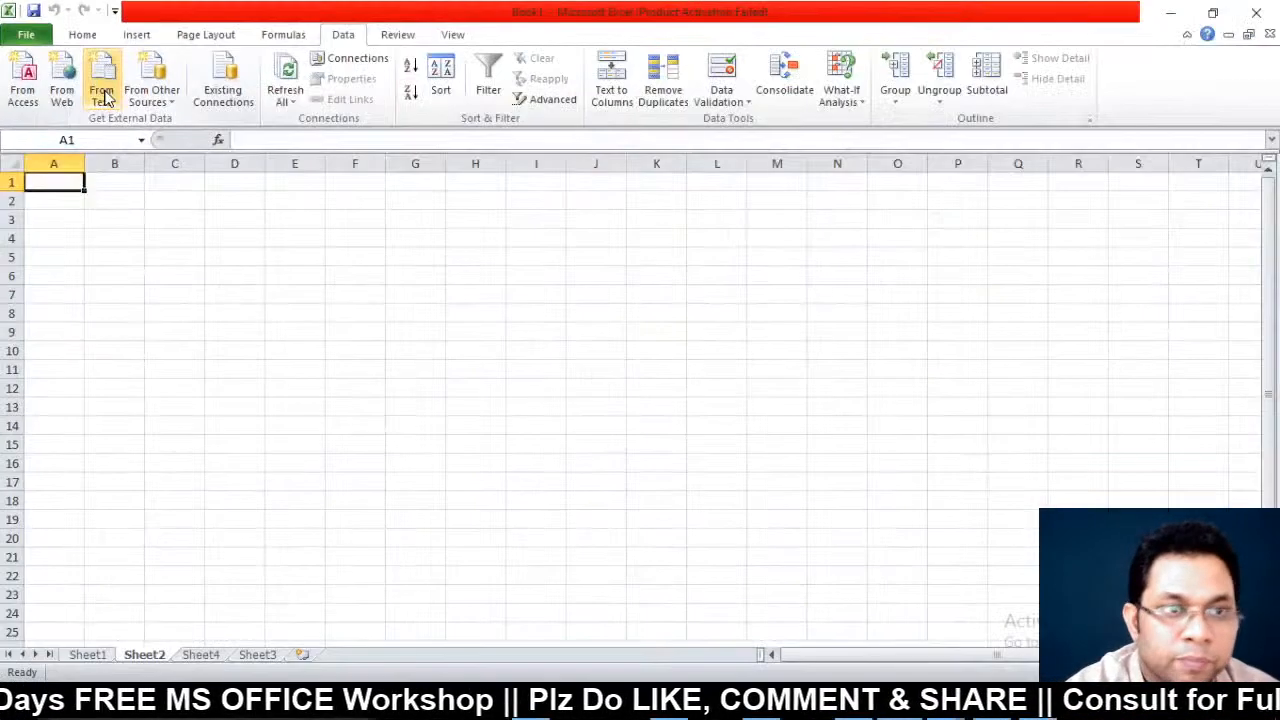
# Choose database.txt as the text file to import into Sheet2
pyautogui.click(103, 95)
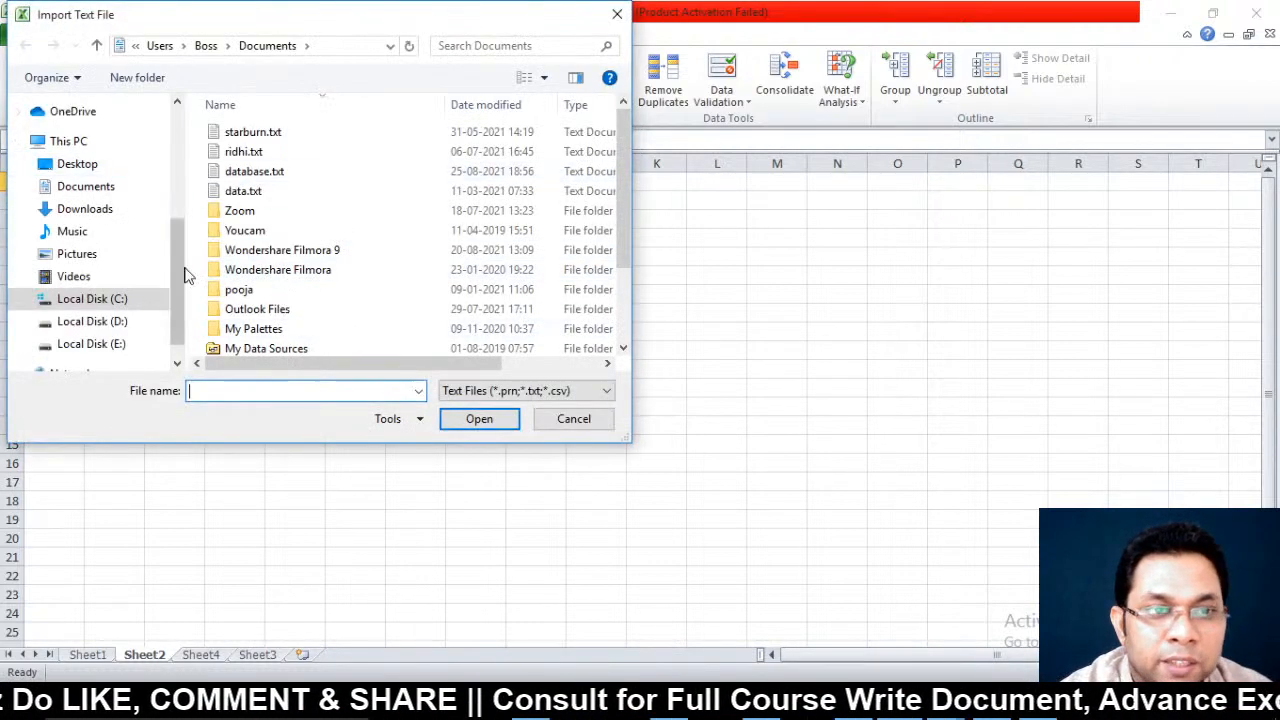
pyautogui.write('dat')
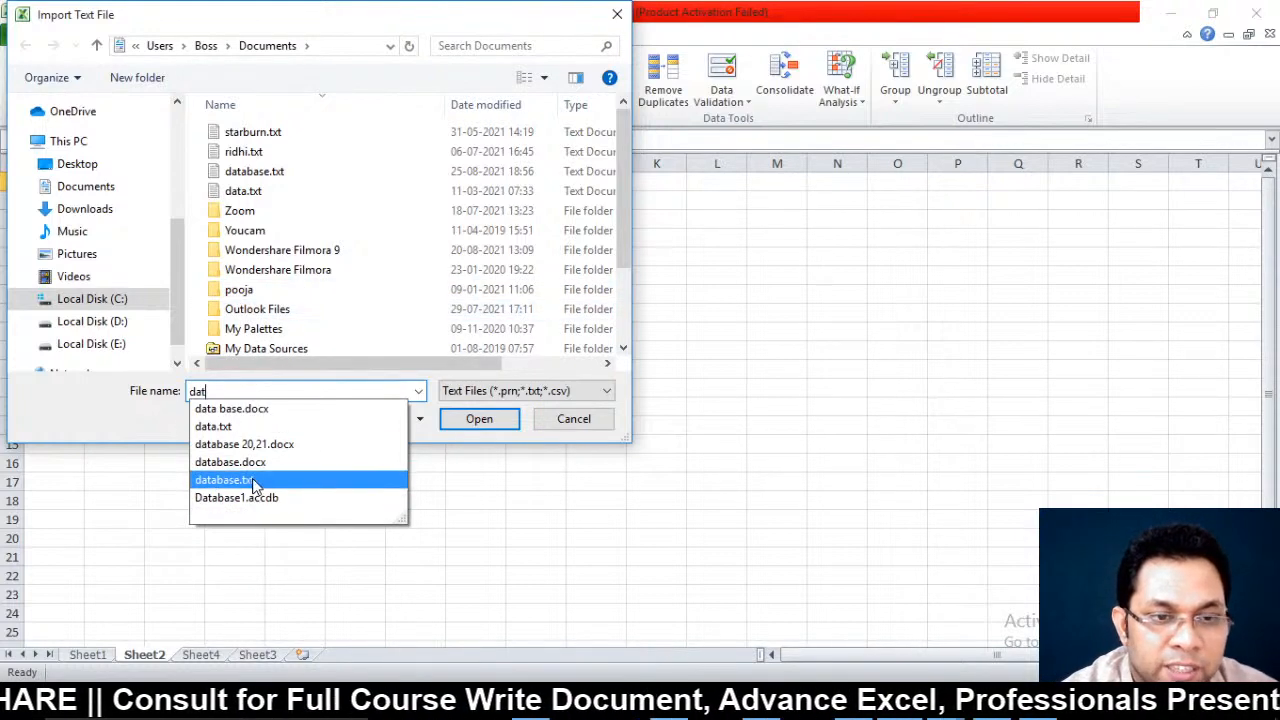
pyautogui.click(269, 480)
pyautogui.click(482, 420)
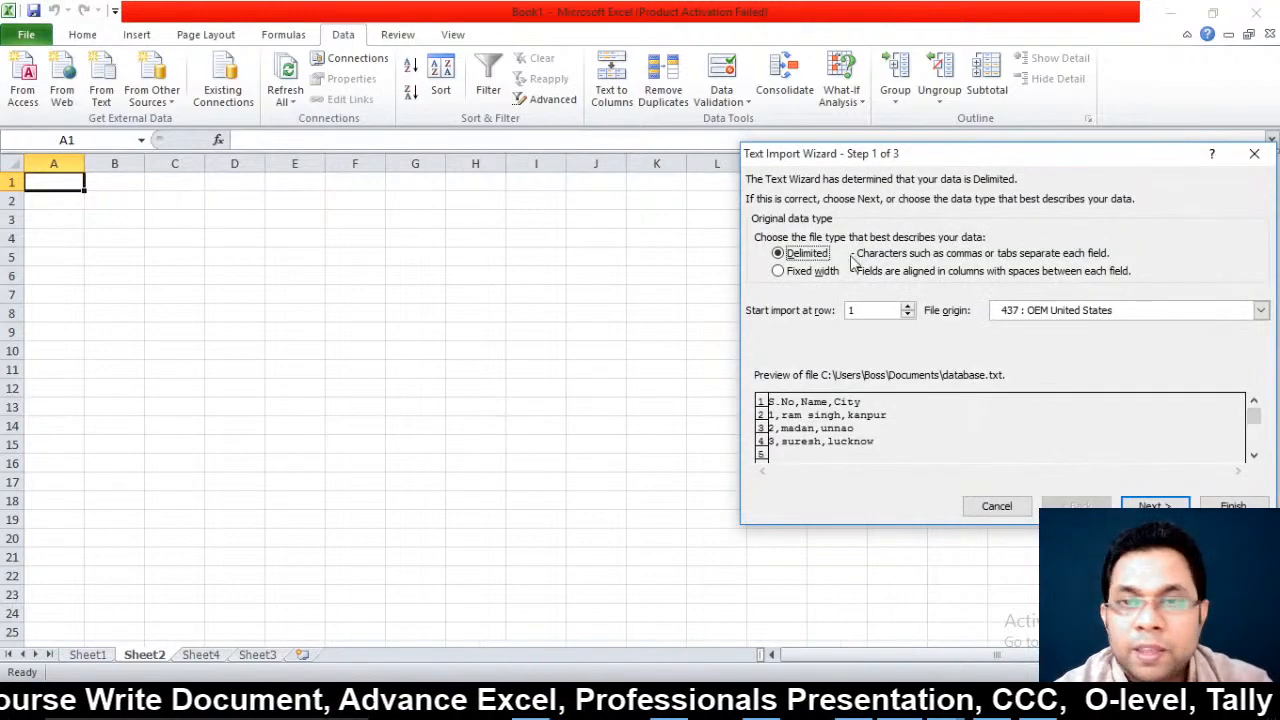
pyautogui.moveTo(918, 160); pyautogui.dragTo(505, 193)
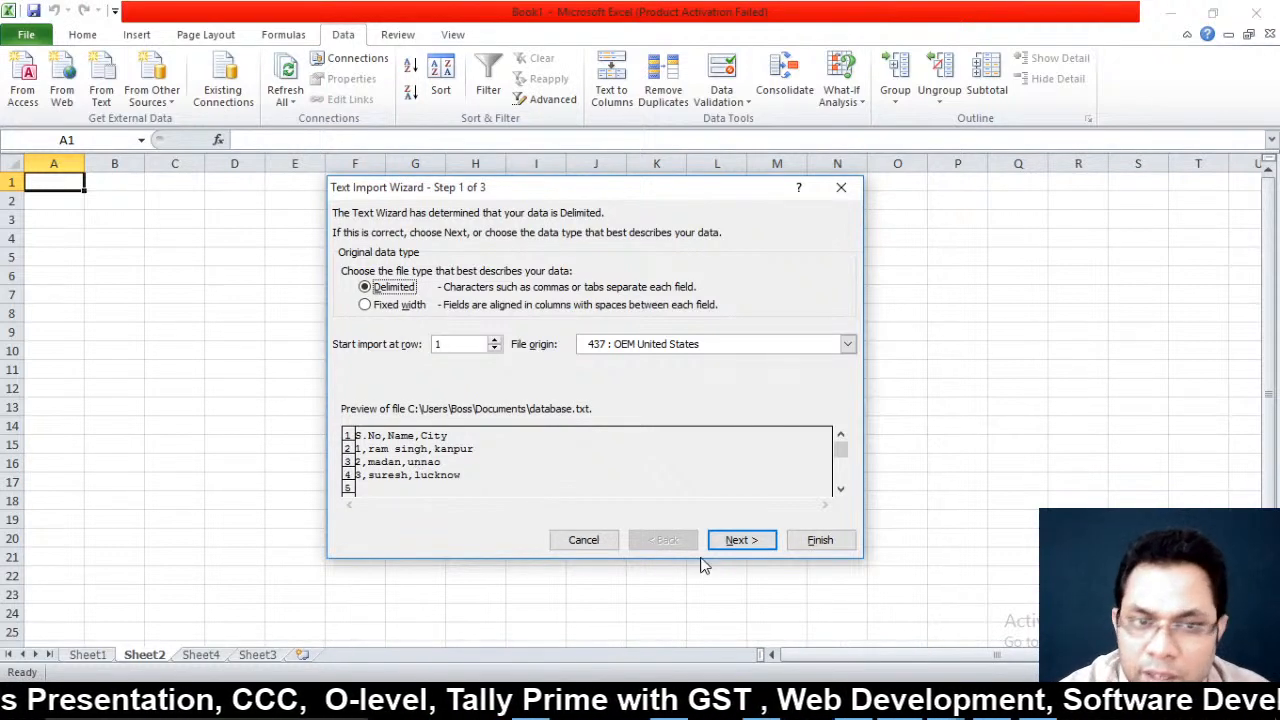
# Import it as comma-delimited data placed starting at cell A1
pyautogui.click(740, 540)
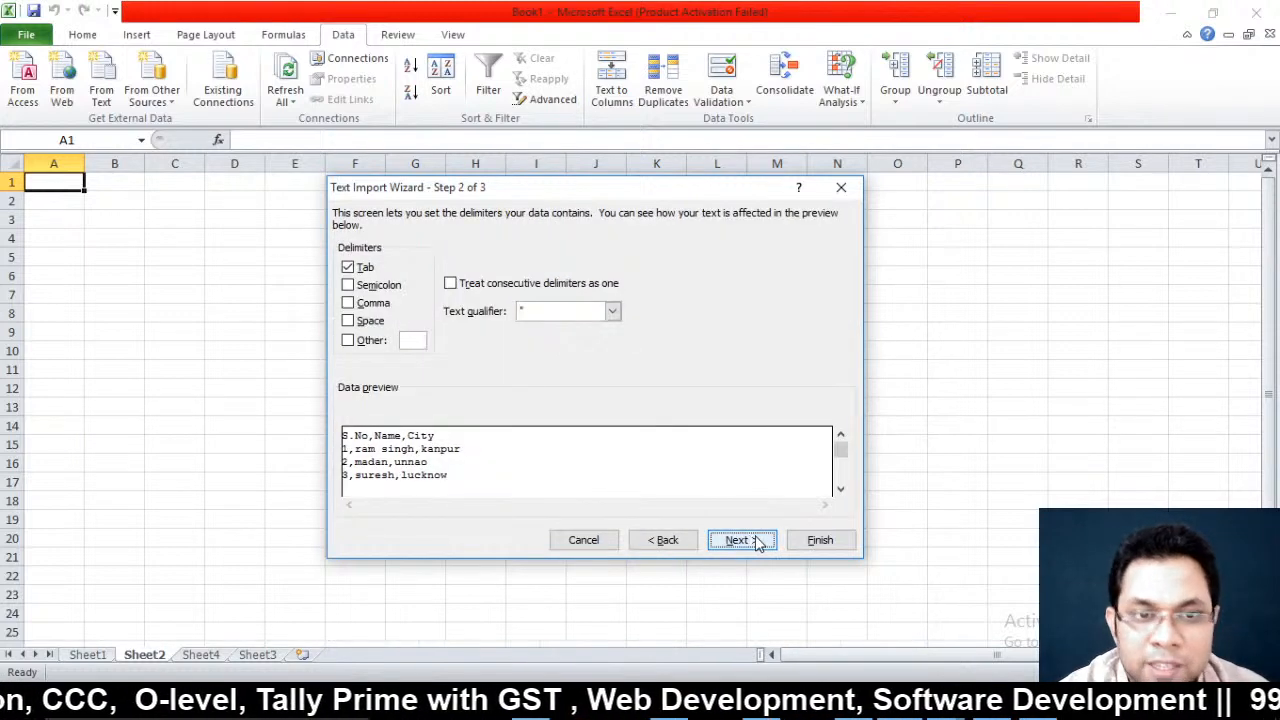
pyautogui.click(352, 285)
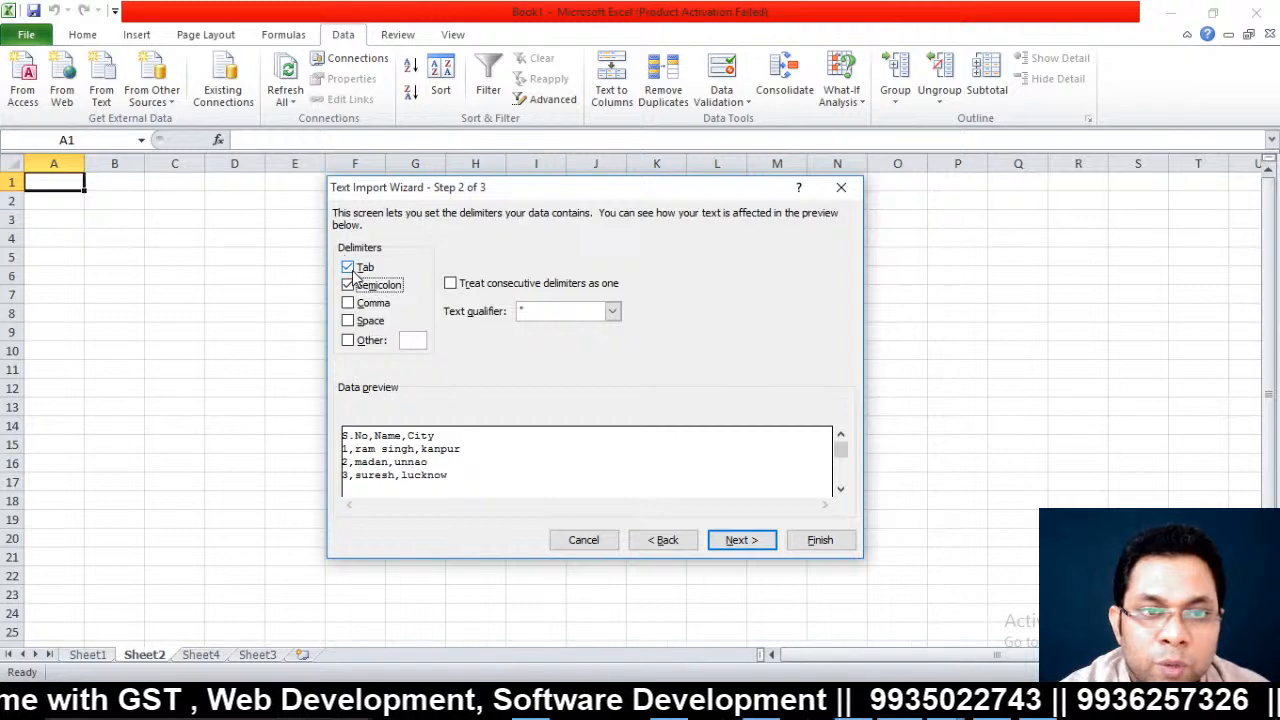
pyautogui.click(348, 267)
pyautogui.click(348, 285)
pyautogui.click(348, 304)
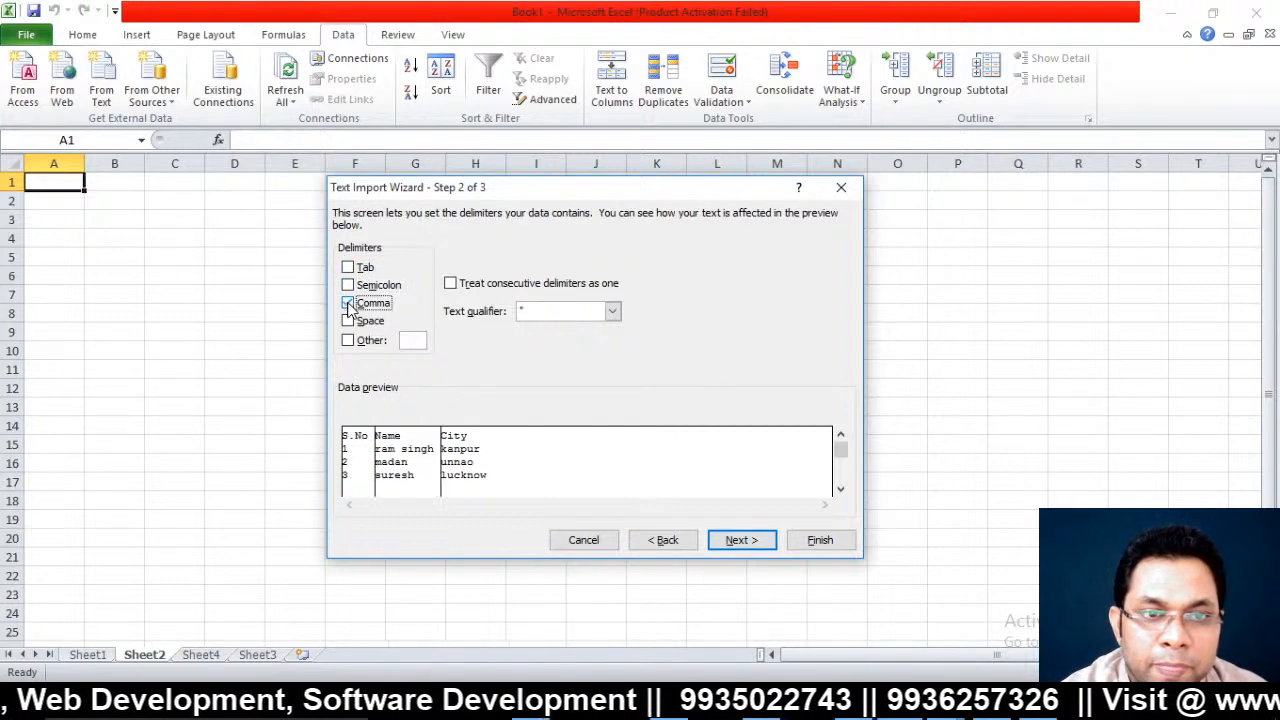
pyautogui.click(738, 540)
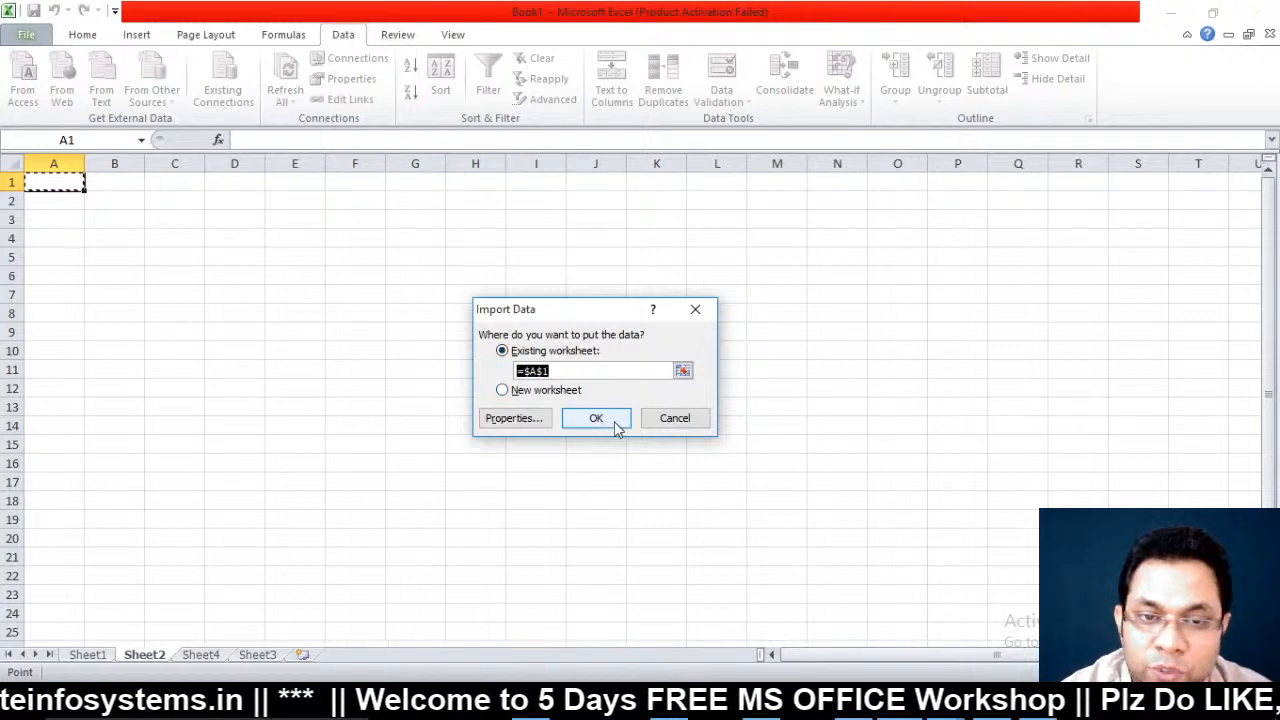
pyautogui.click(596, 418)
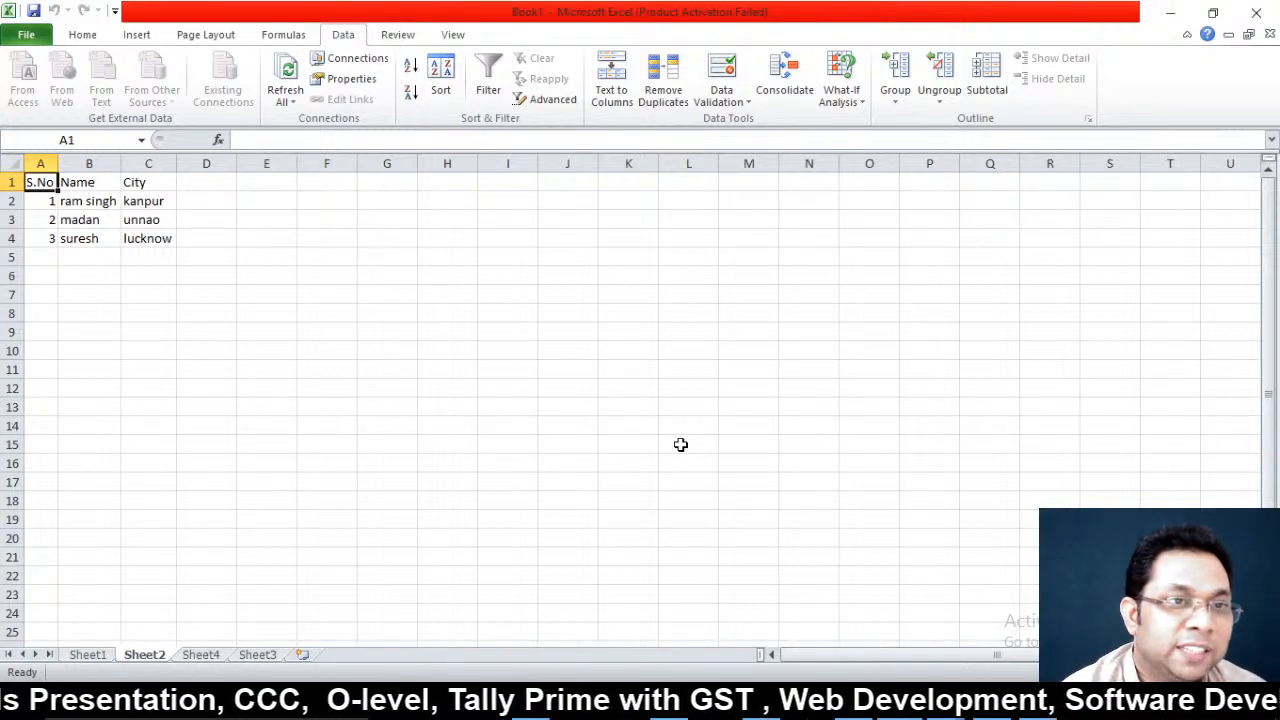
# Copy the name and city rows B2:C4 into B5:C7
pyautogui.press('Right')
pyautogui.press('Right')
pyautogui.press('Down')
pyautogui.press('Left')
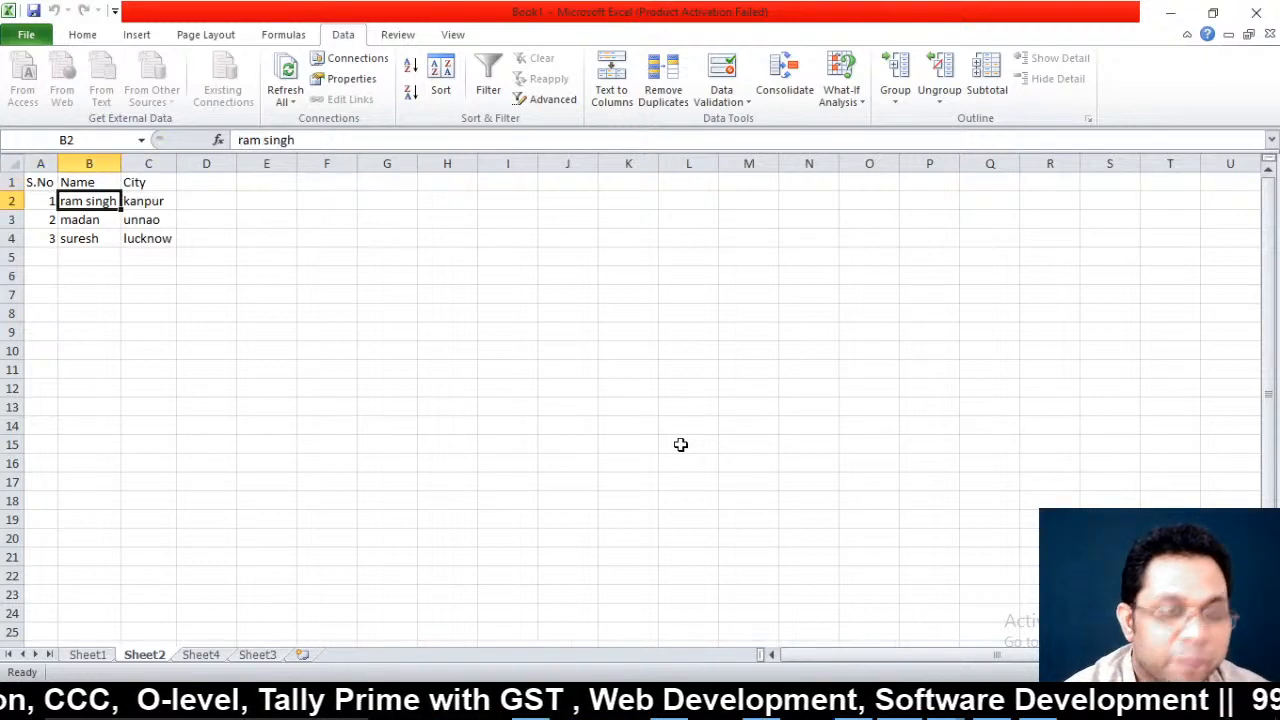
pyautogui.hotkey('shift', 'Down')
pyautogui.hotkey('shift', 'Down')
pyautogui.hotkey('shift', 'Right')
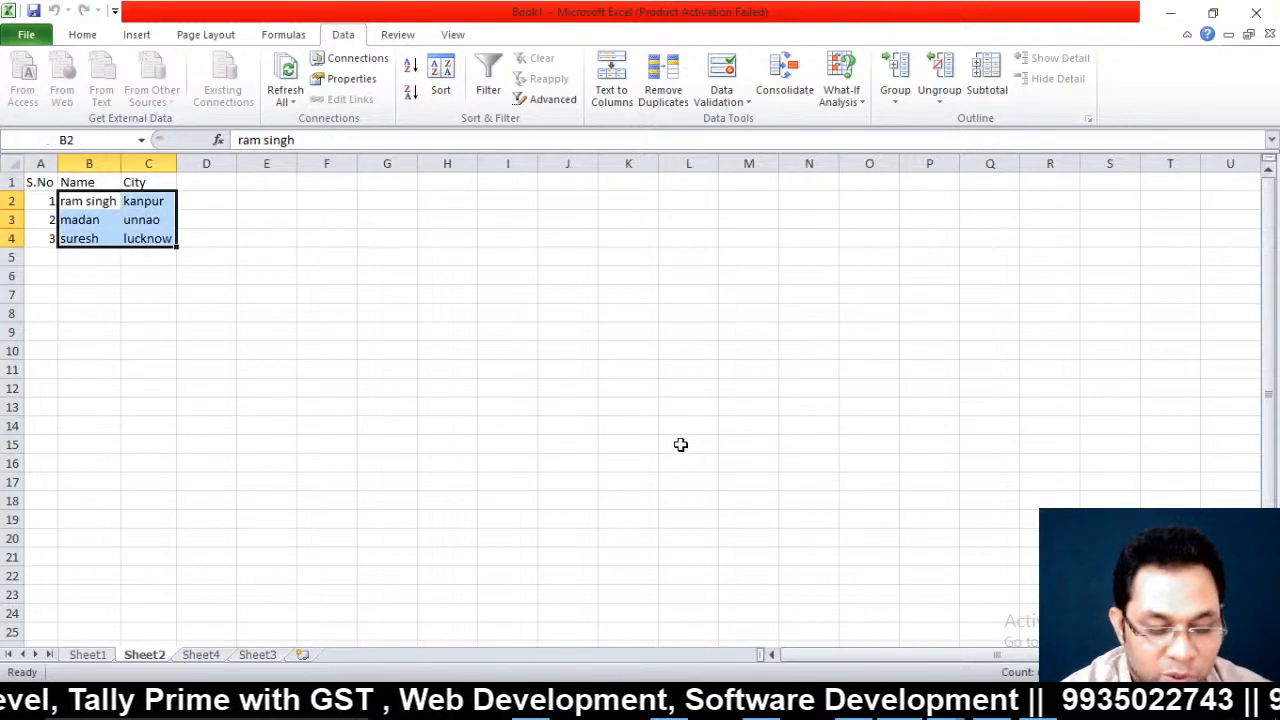
pyautogui.hotkey('ctrl', 'c')
pyautogui.press('Down')
pyautogui.press('Down')
pyautogui.press('Down')
pyautogui.hotkey('ctrl', 'v')
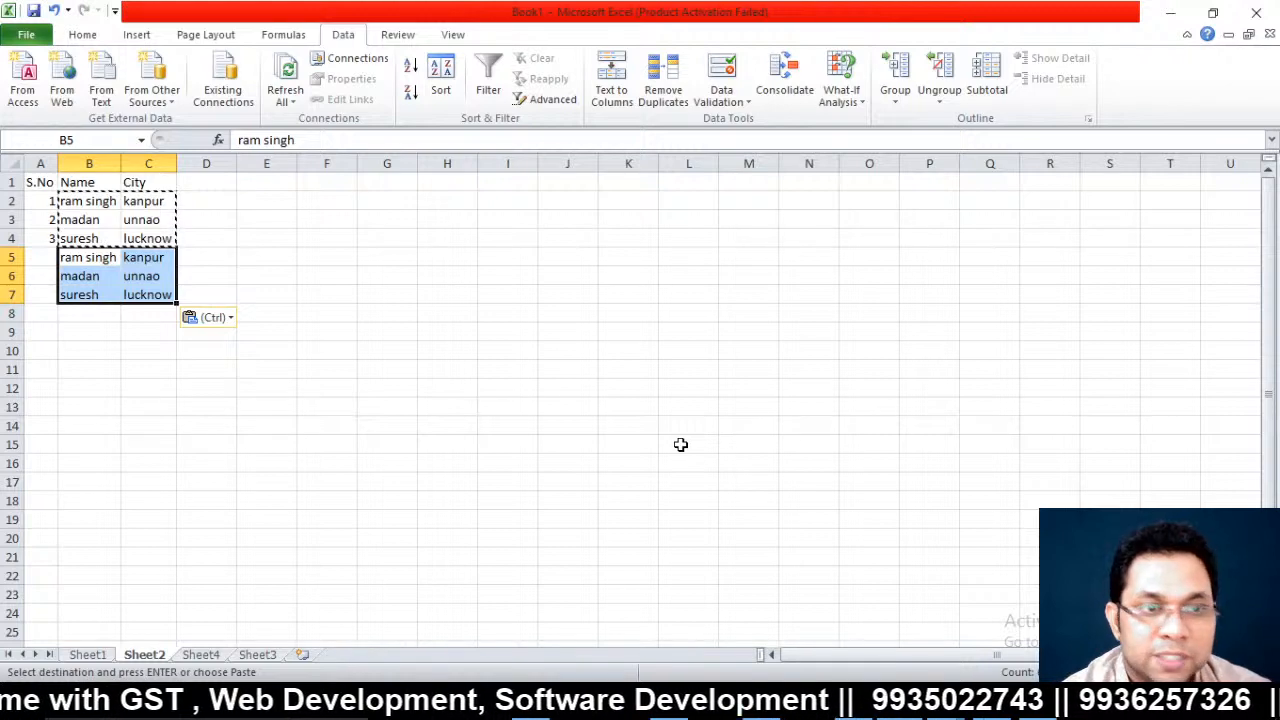
pyautogui.press('Left')
pyautogui.press('Escape')
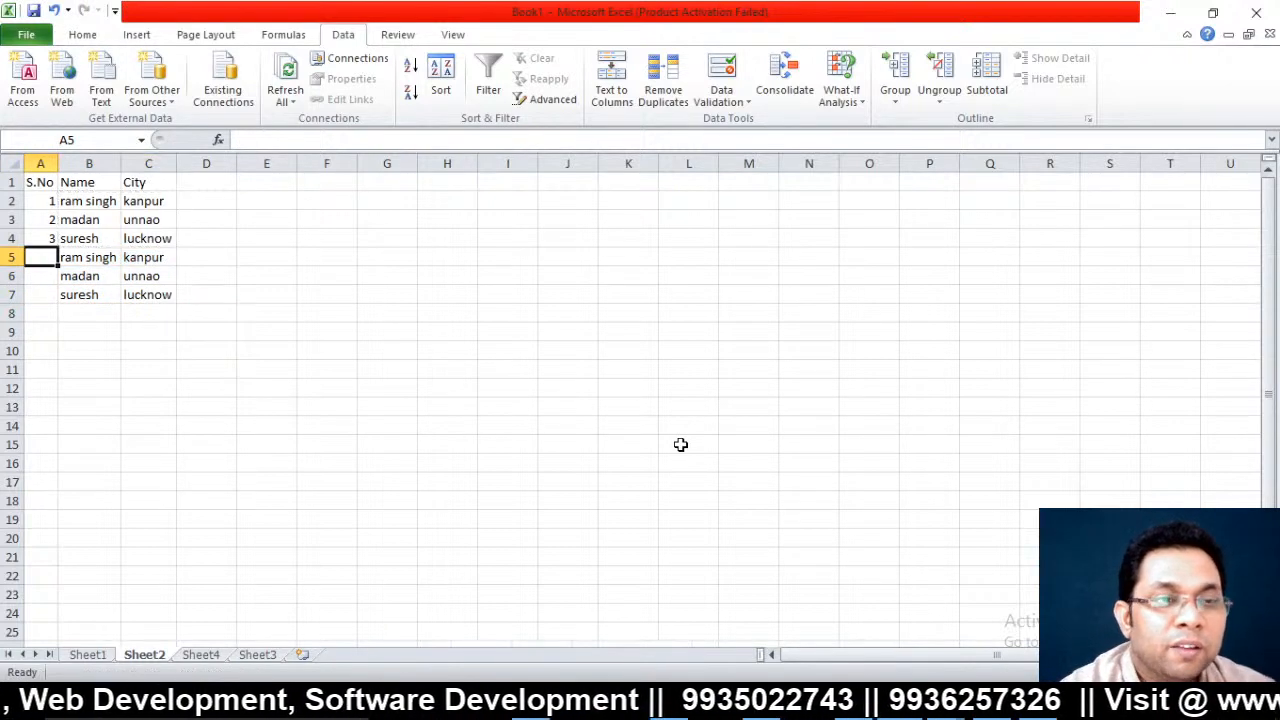
# Extend the S.No series down to A7 with 4, 5, 6
pyautogui.click(37, 239)
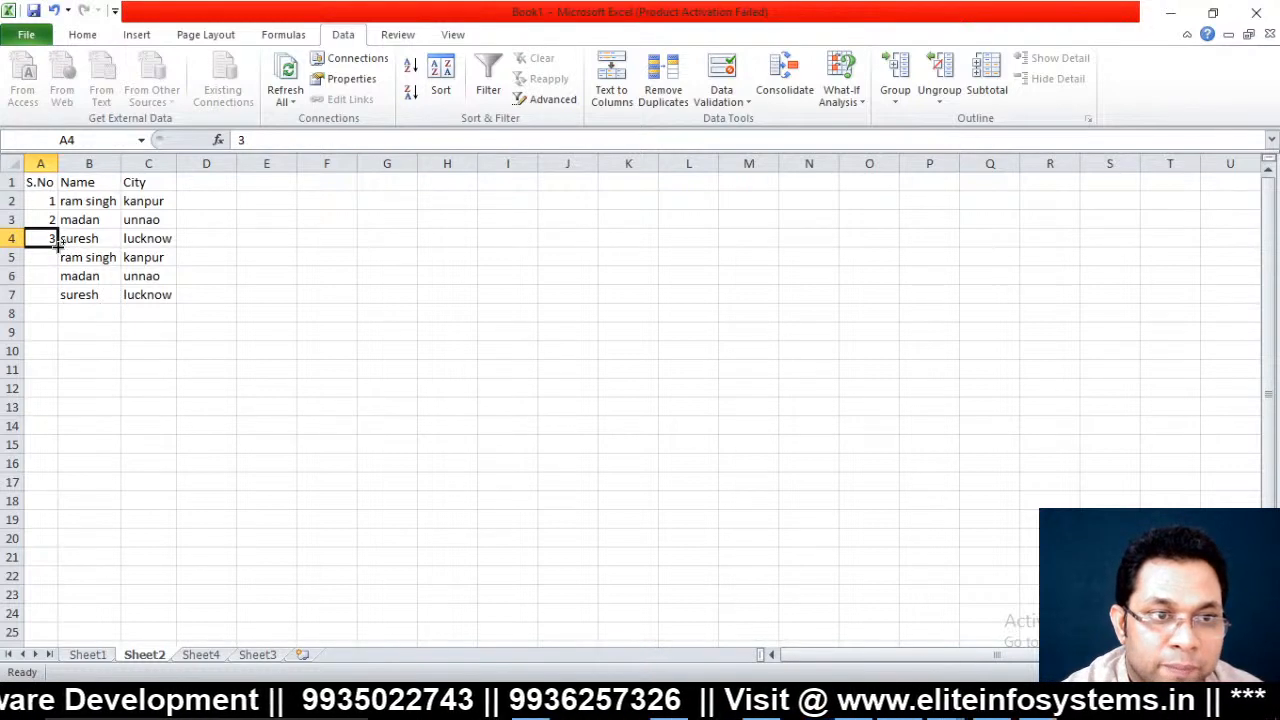
pyautogui.moveTo(58, 247); pyautogui.dragTo(62, 304)
pyautogui.click(143, 242)
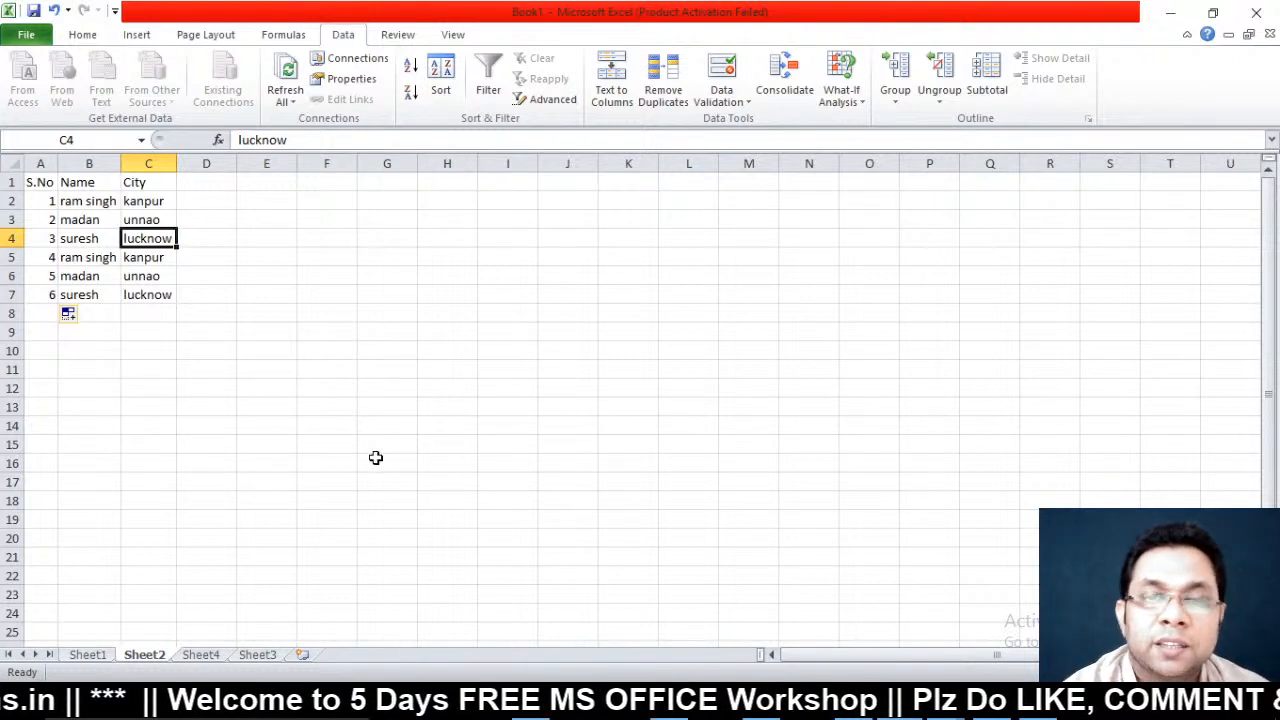
pyautogui.click(662, 80)
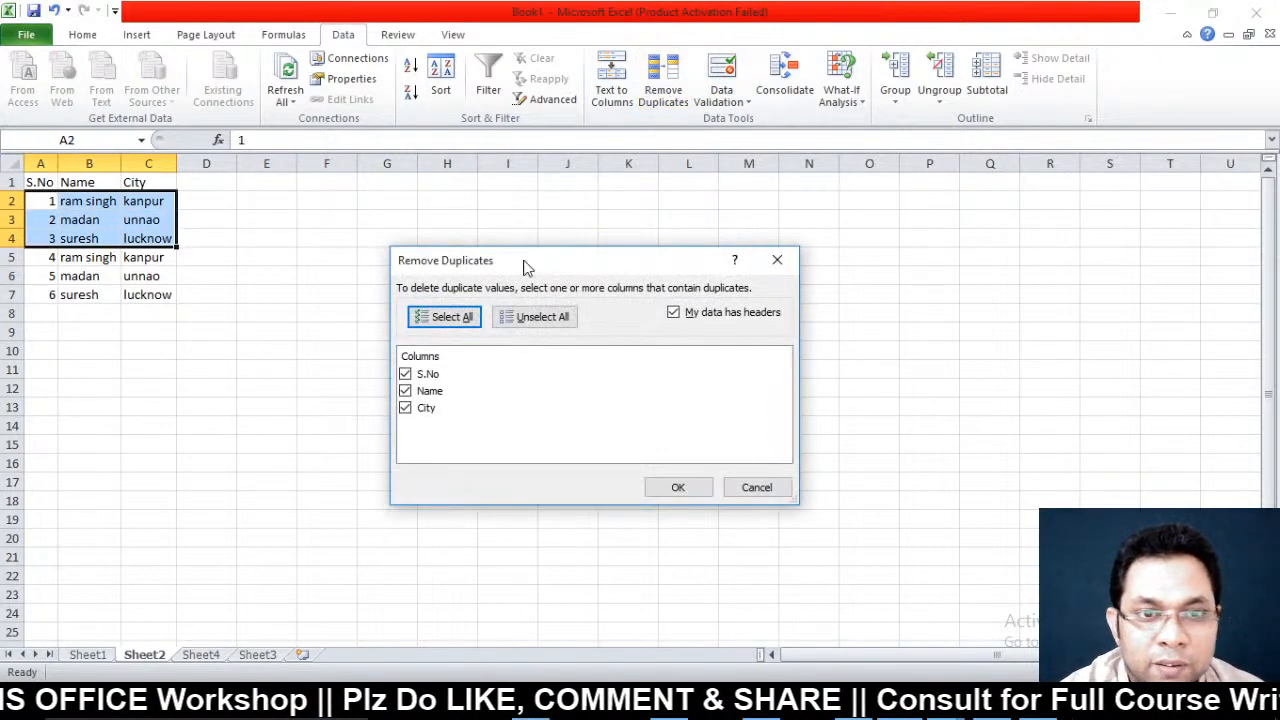
pyautogui.moveTo(545, 262); pyautogui.dragTo(598, 235)
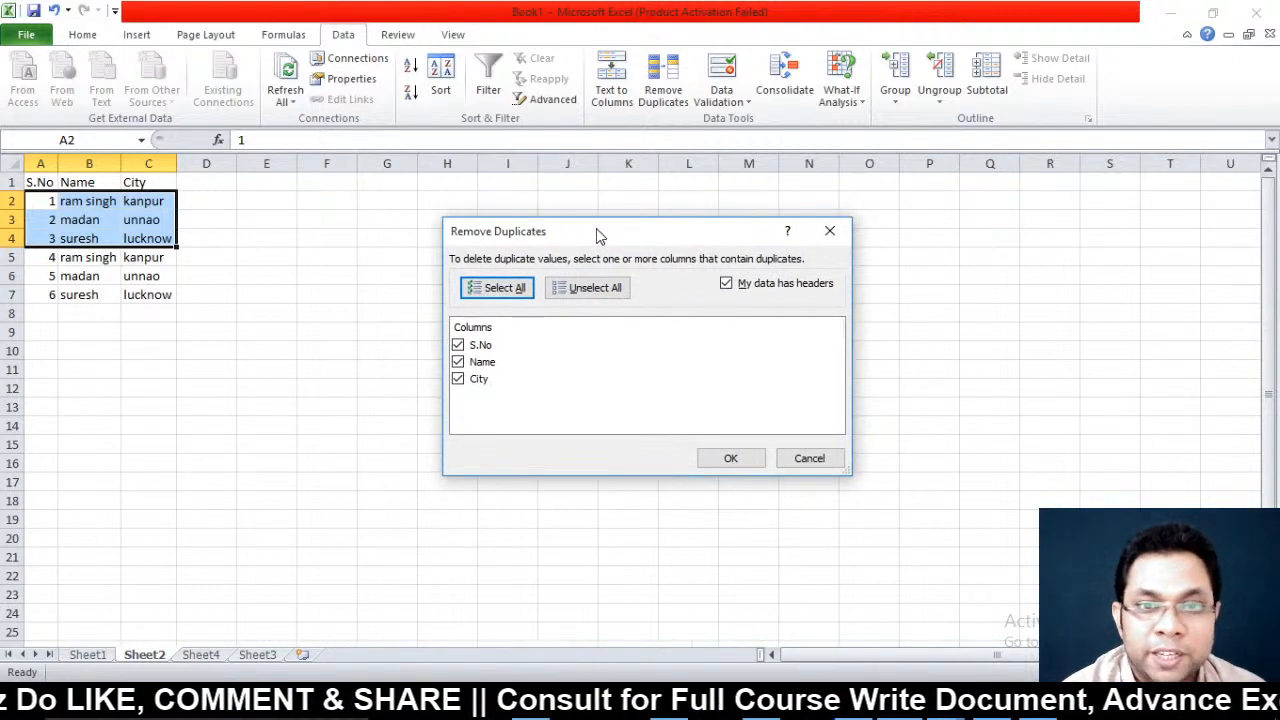
pyautogui.click(458, 345)
pyautogui.click(461, 382)
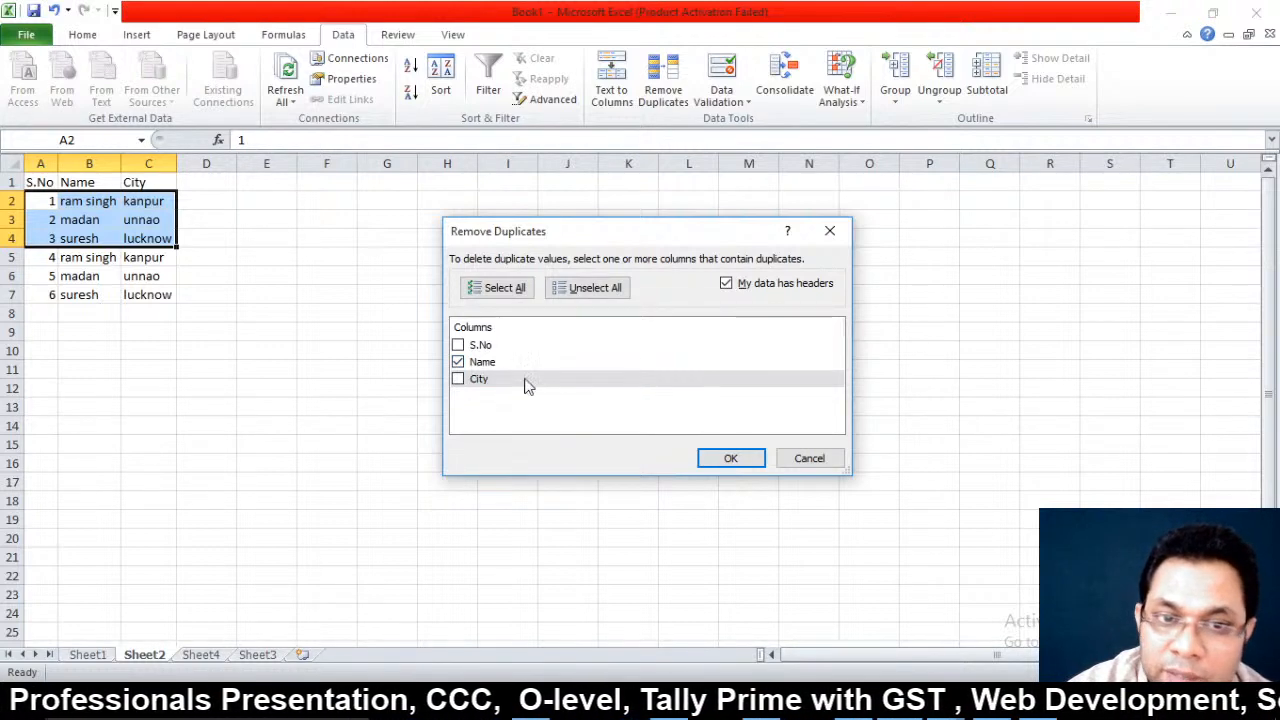
pyautogui.click(732, 456)
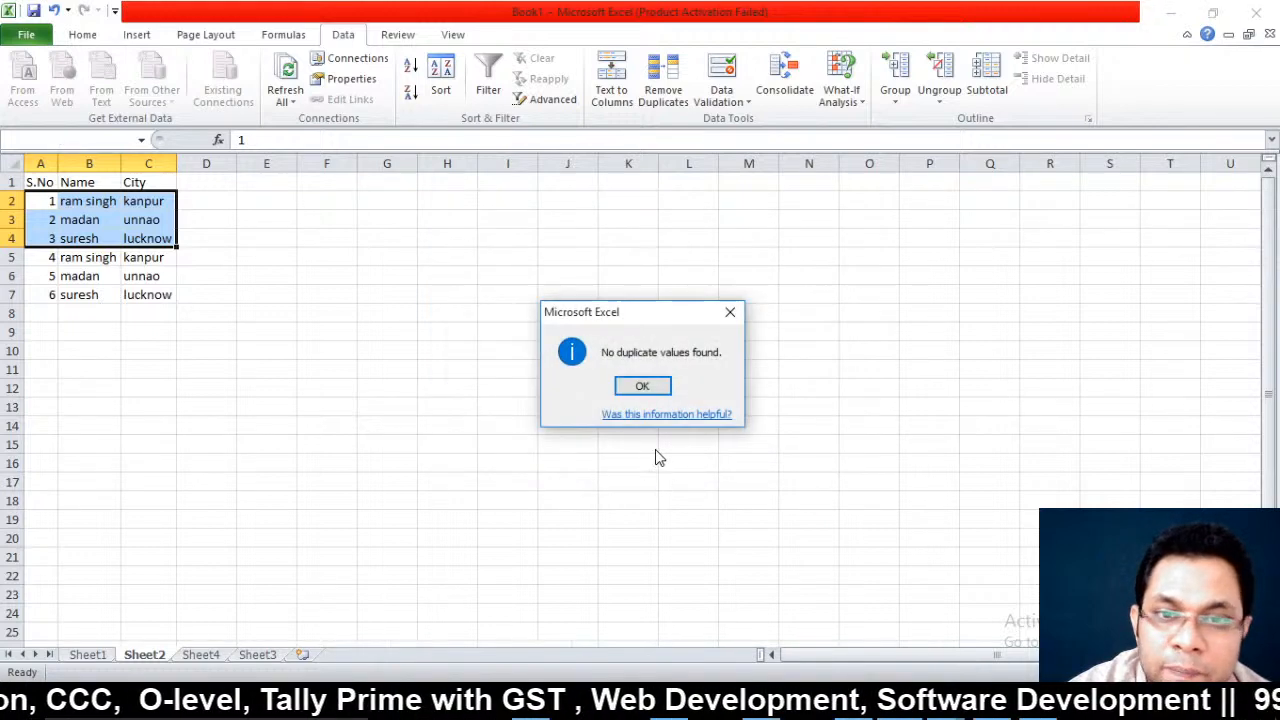
pyautogui.click(648, 387)
pyautogui.click(288, 308)
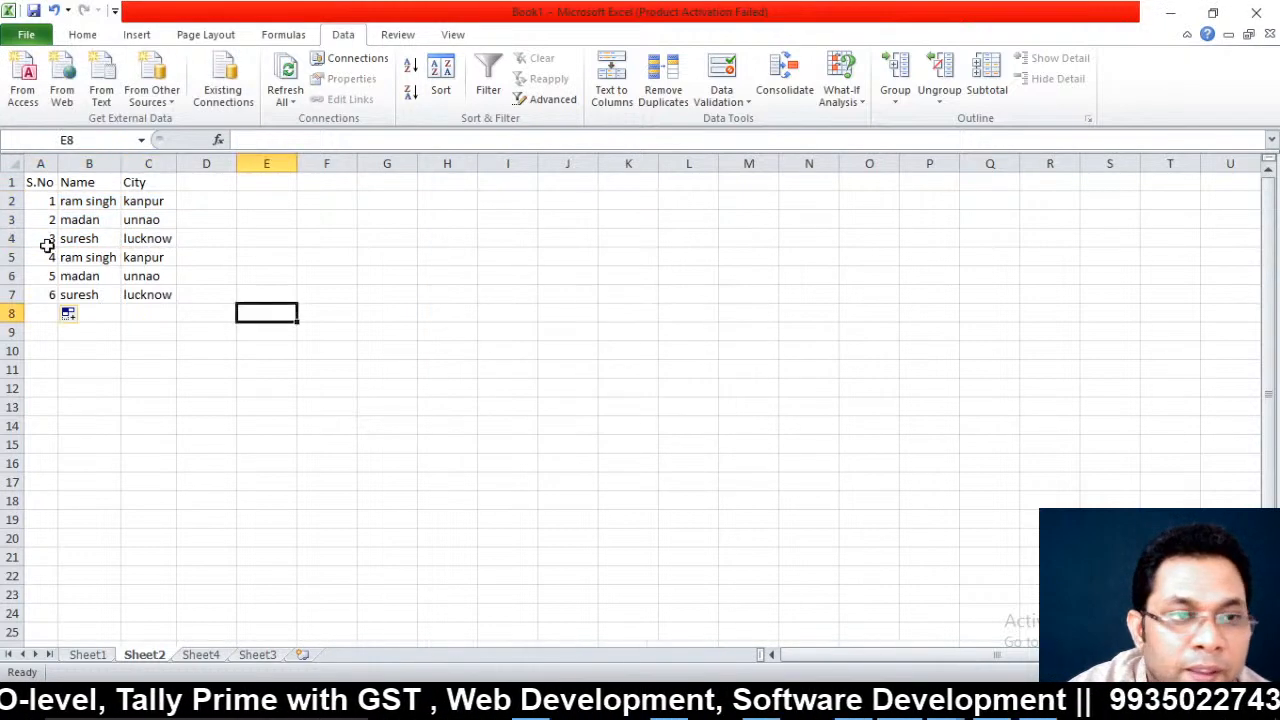
pyautogui.click(88, 204)
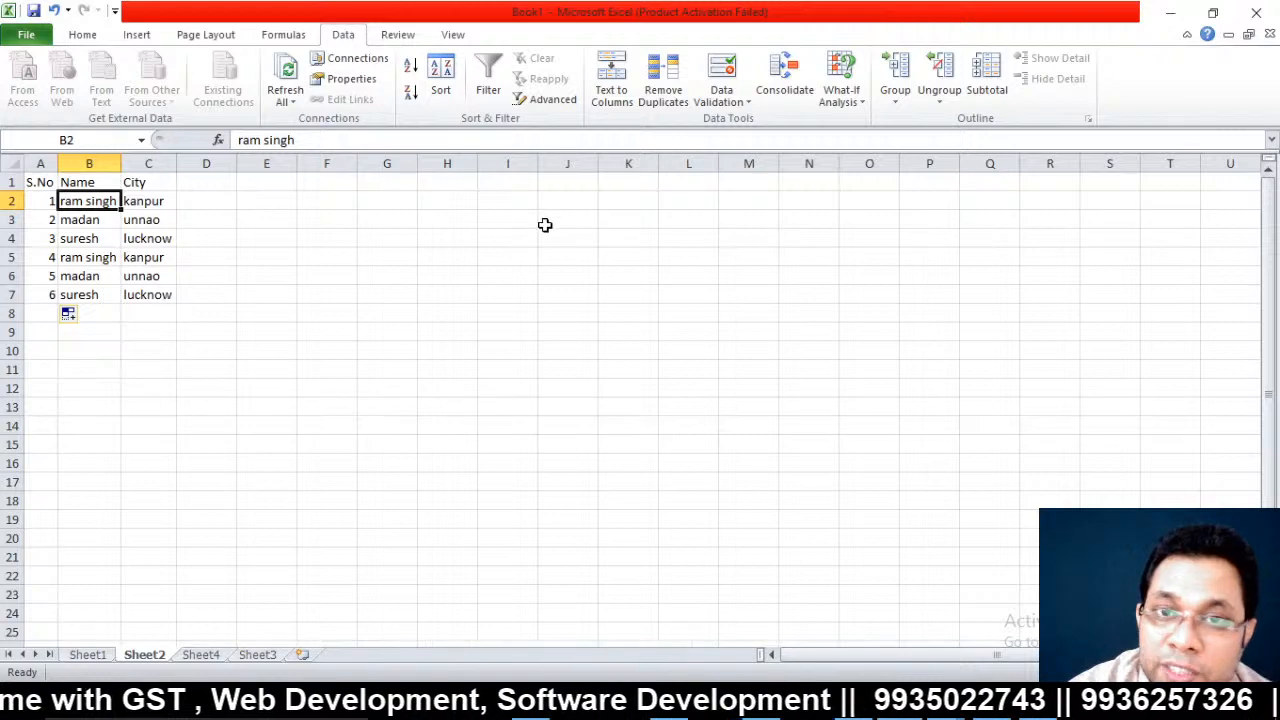
pyautogui.click(663, 90)
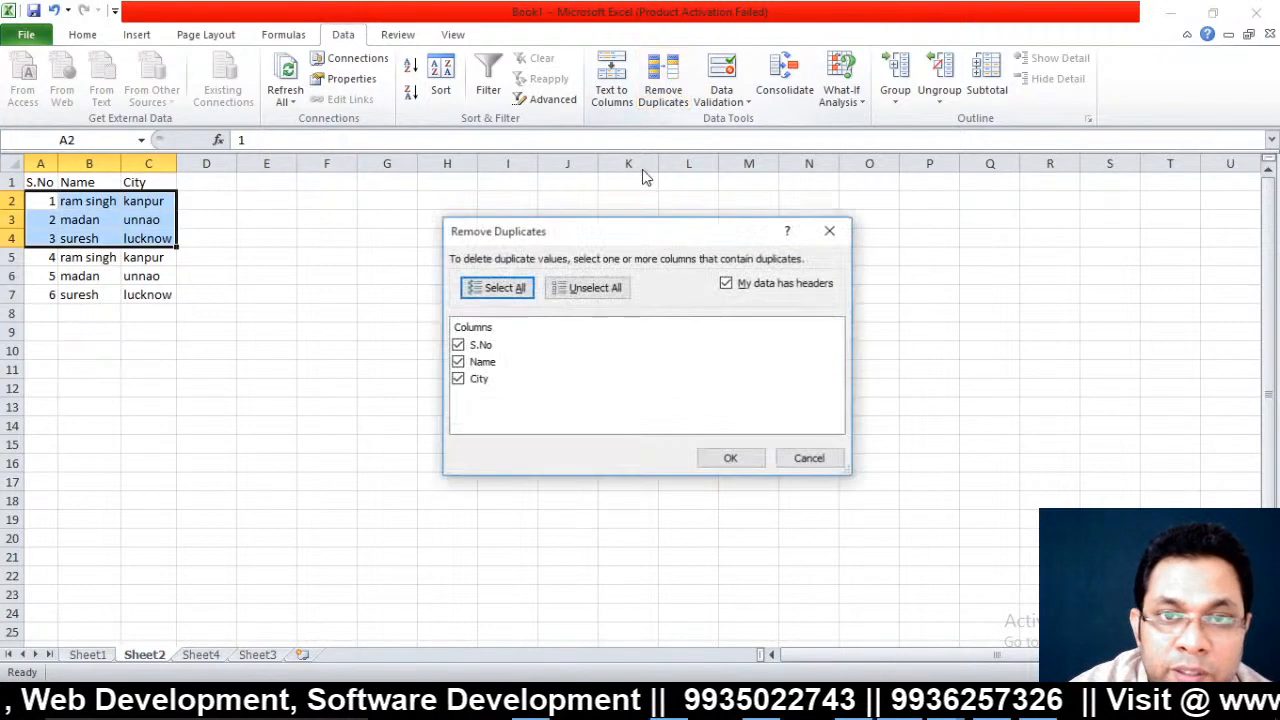
pyautogui.click(464, 347)
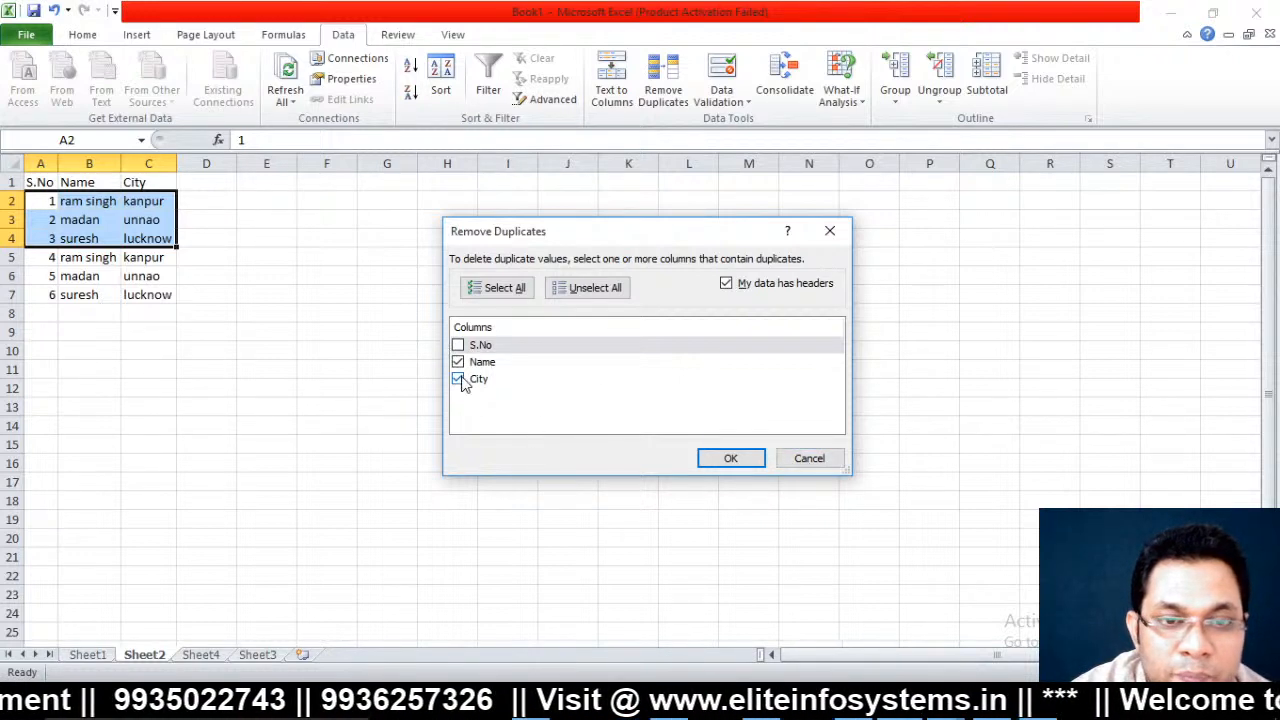
pyautogui.click(458, 379)
pyautogui.click(810, 460)
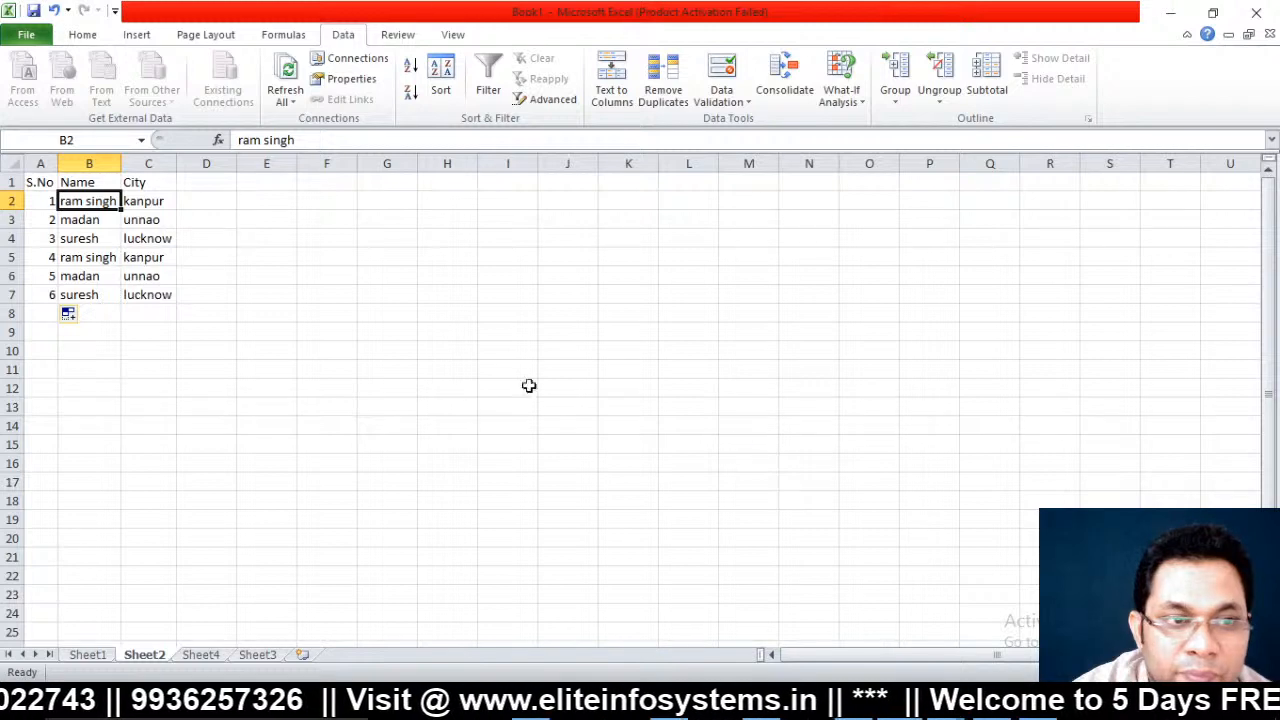
pyautogui.click(387, 352)
pyautogui.click(184, 290)
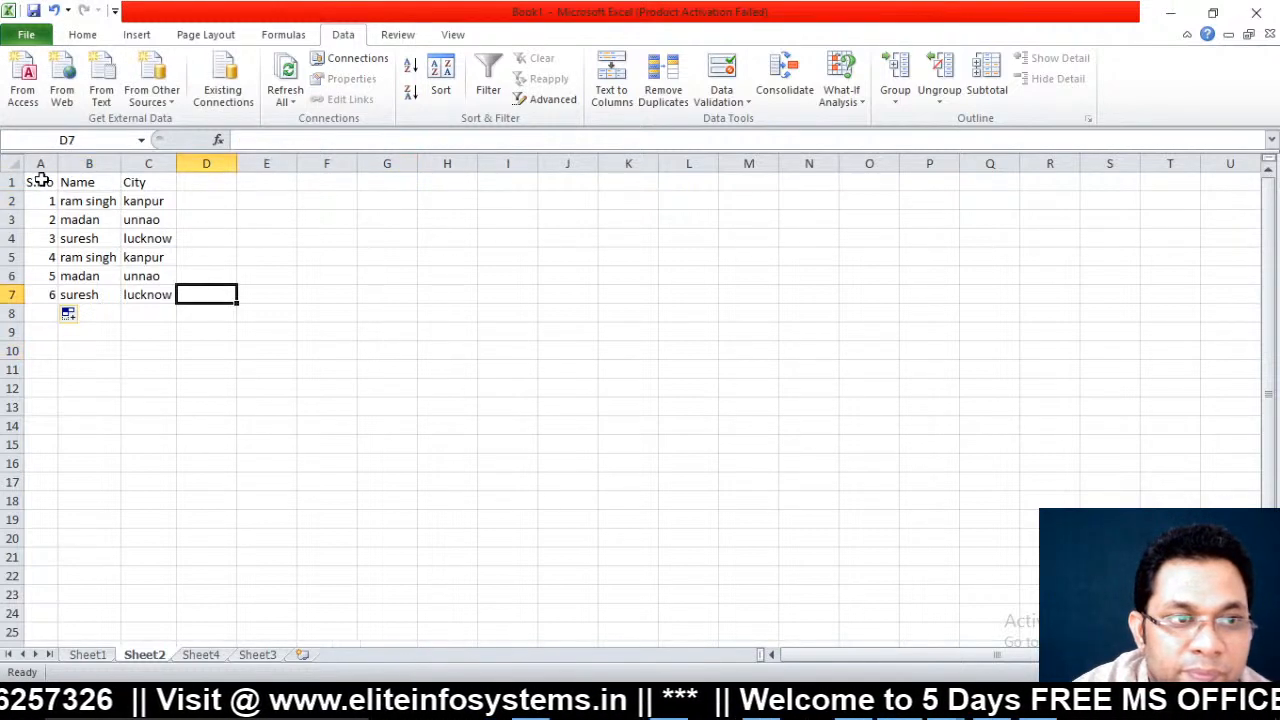
# Remove duplicate rows from A1:C7, comparing only the Name column
pyautogui.moveTo(40, 180); pyautogui.dragTo(157, 296)
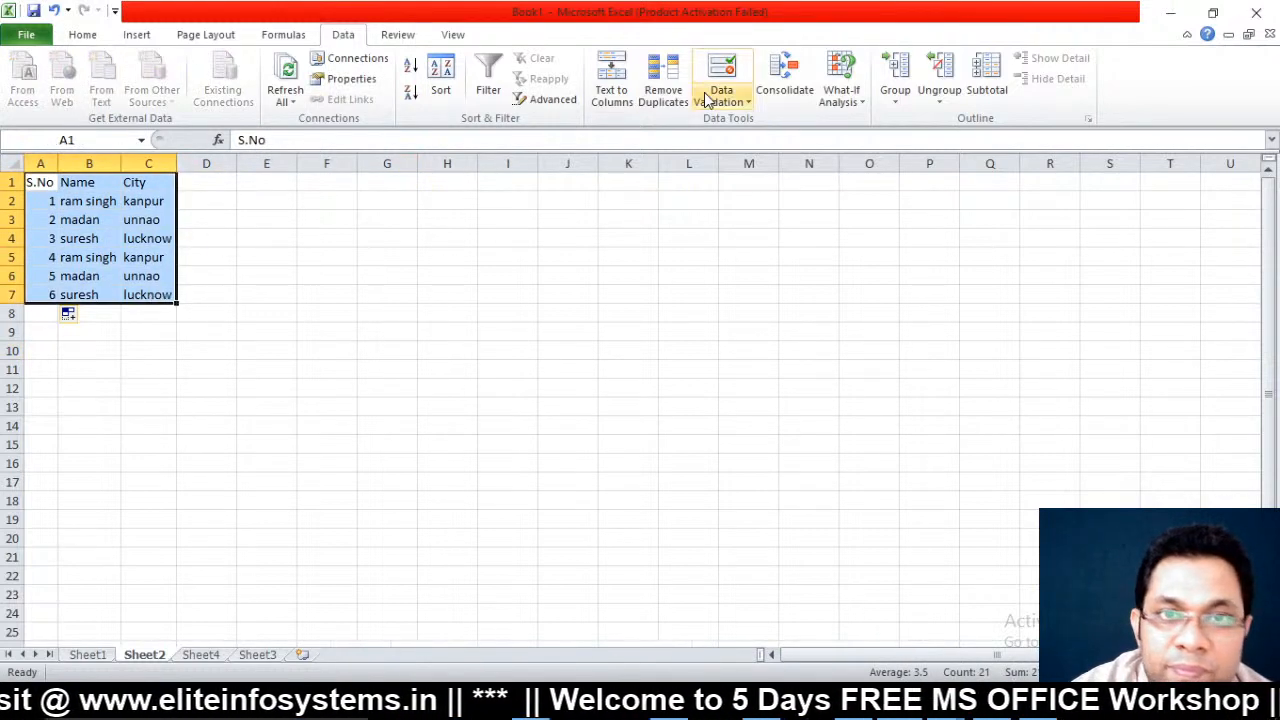
pyautogui.click(663, 88)
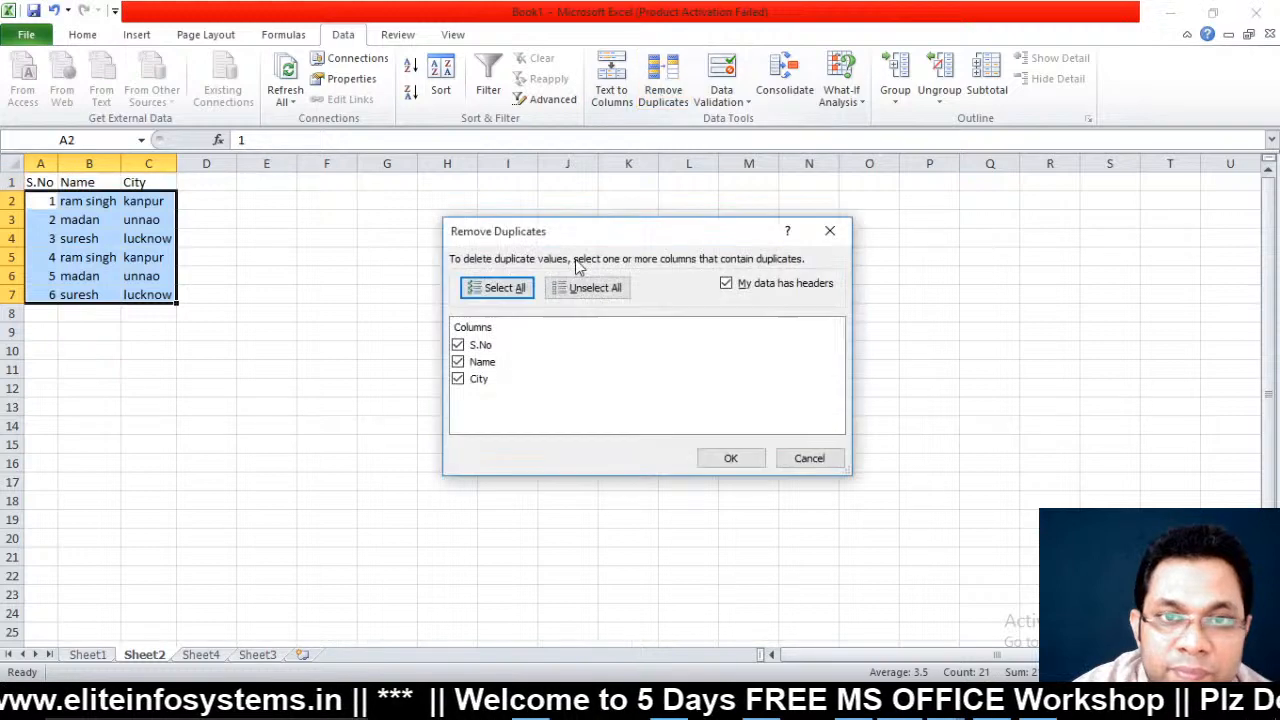
pyautogui.click(458, 345)
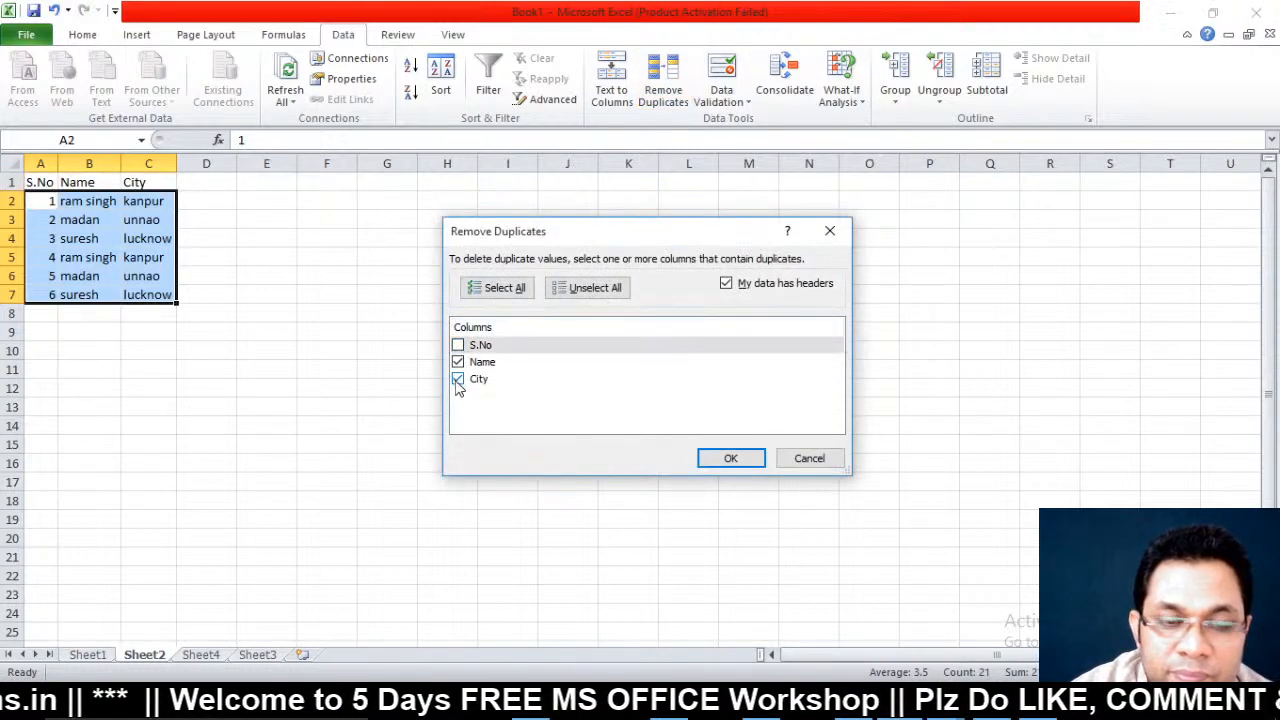
pyautogui.click(458, 380)
pyautogui.click(732, 462)
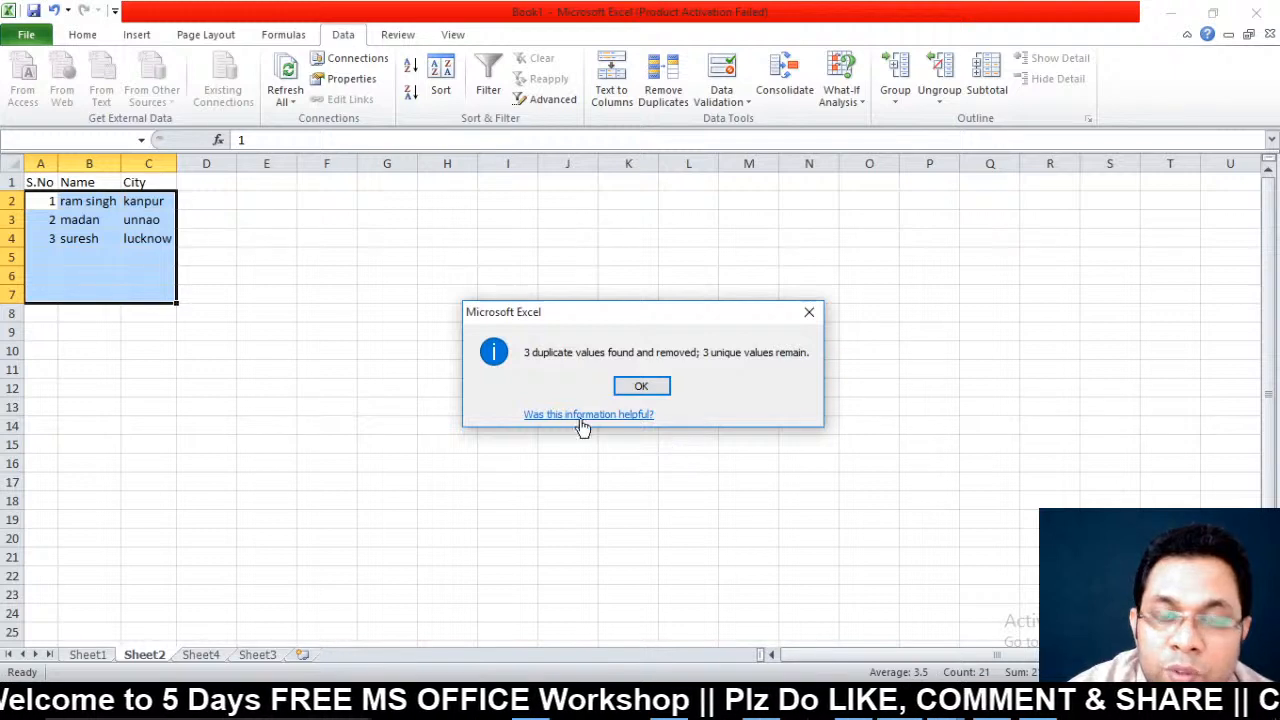
pyautogui.click(641, 387)
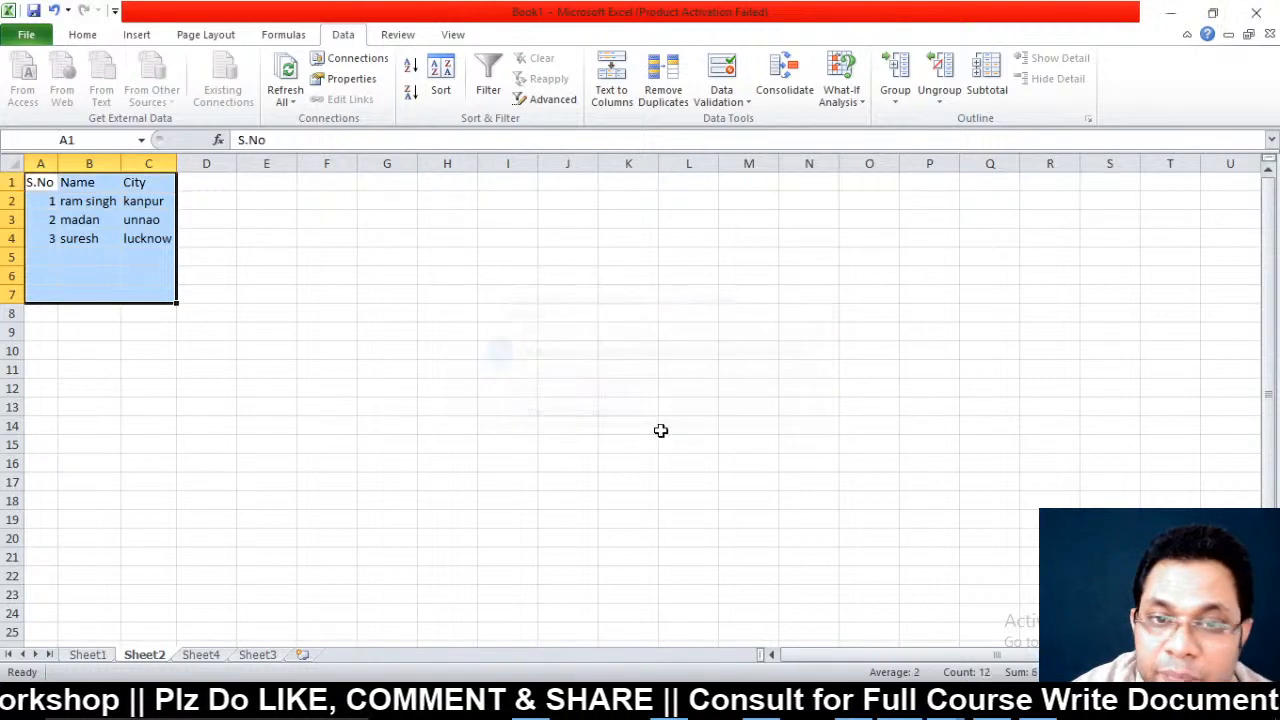
pyautogui.click(344, 294)
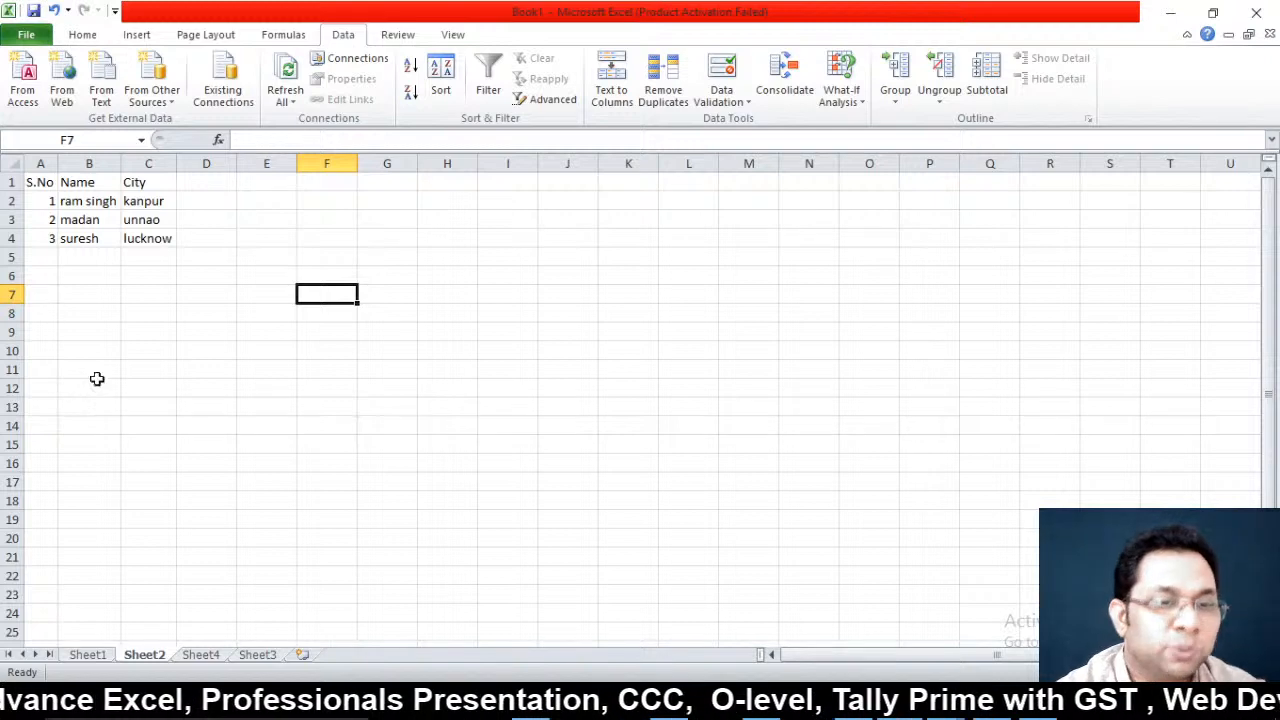
# On Sheet4, enter headers Title, First Name and Last Name in A1:C1
pyautogui.click(201, 655)
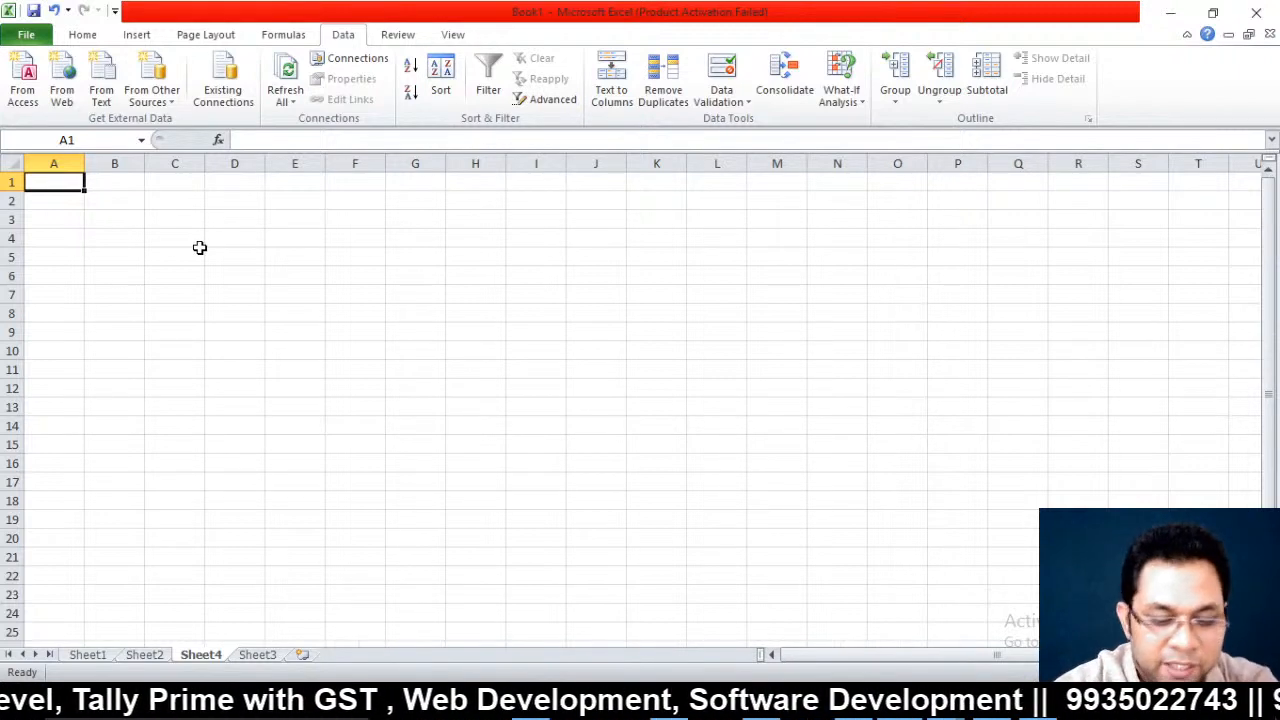
pyautogui.write('Titile')
pyautogui.press('Tab')
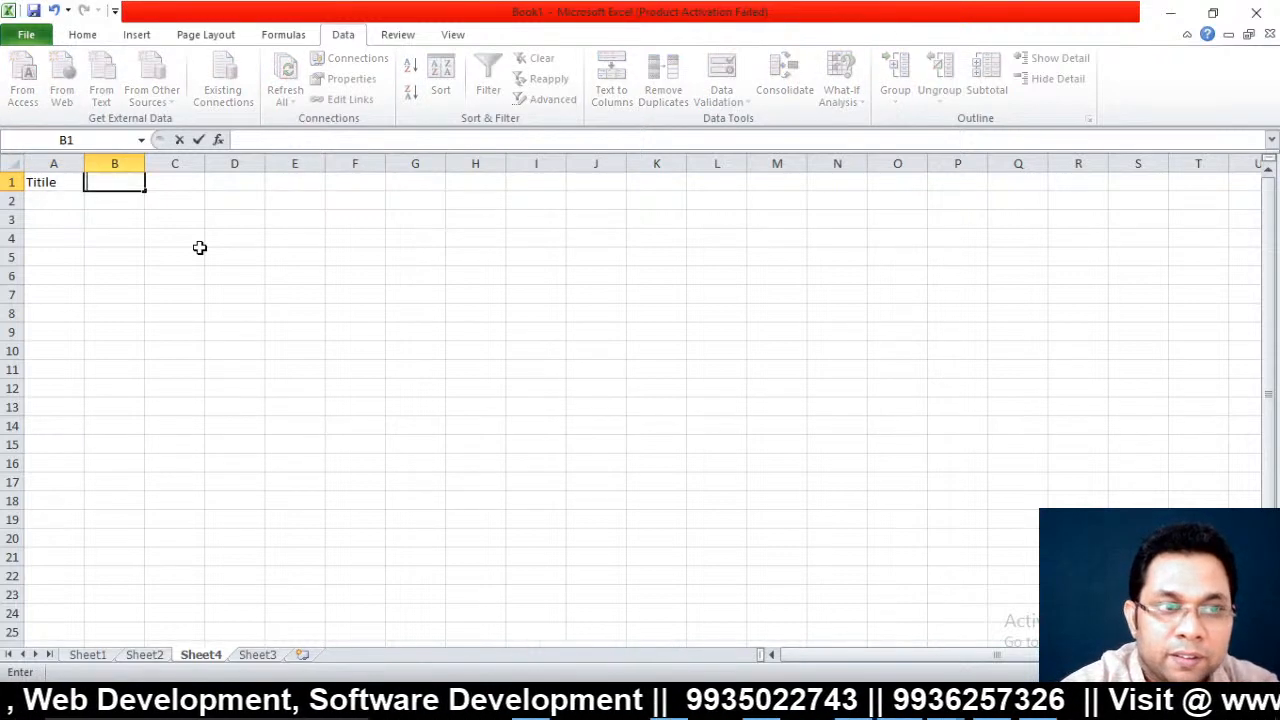
pyautogui.press('Left')
pyautogui.write('Title')
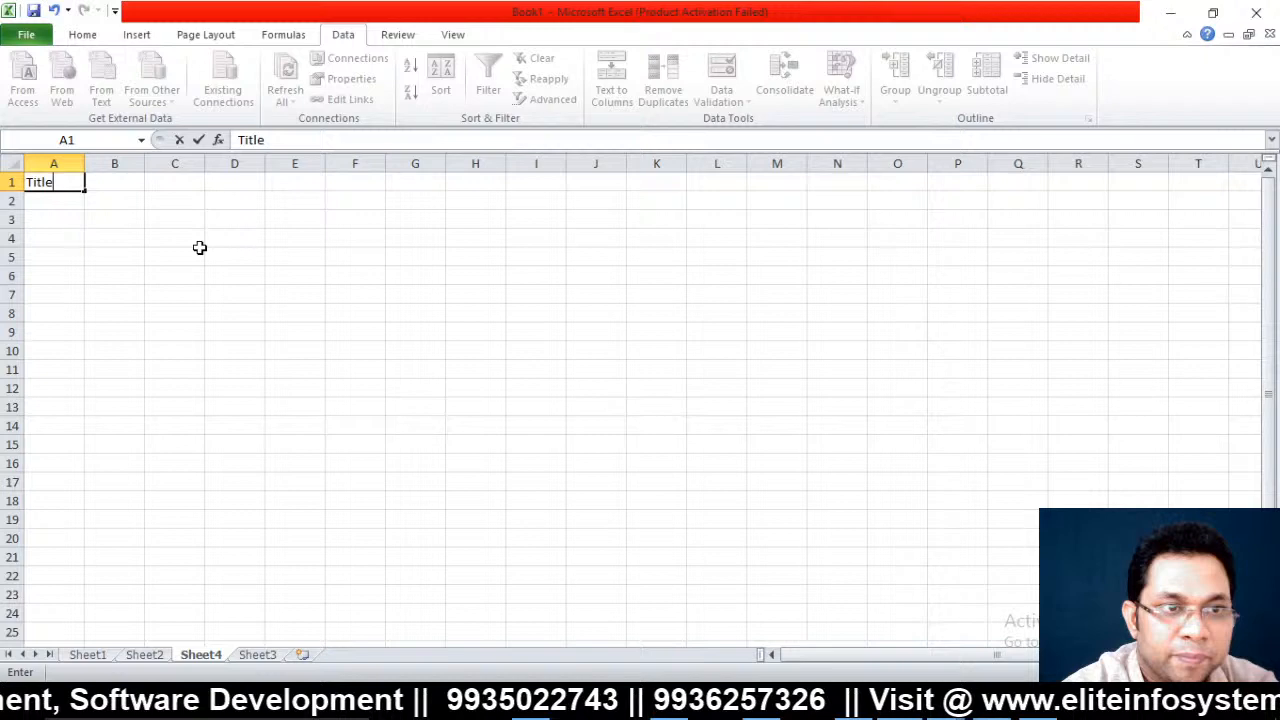
pyautogui.press('Tab')
pyautogui.write('Fi')
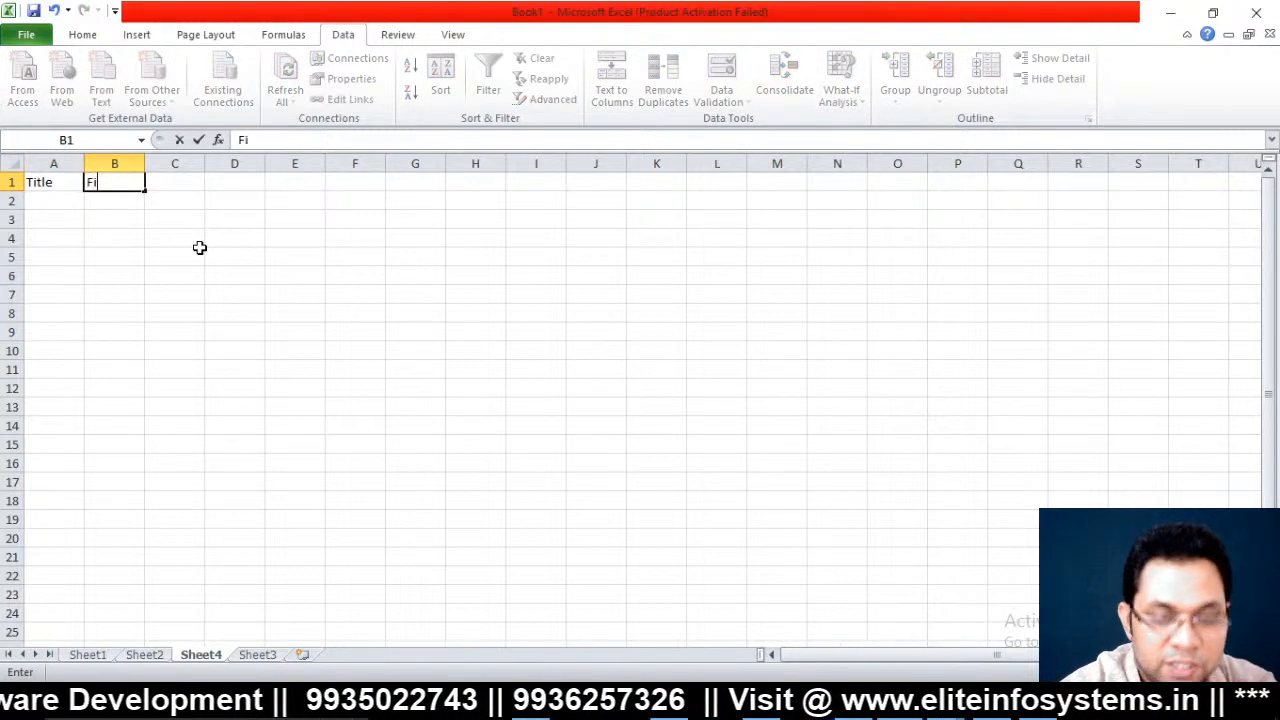
pyautogui.write('r')
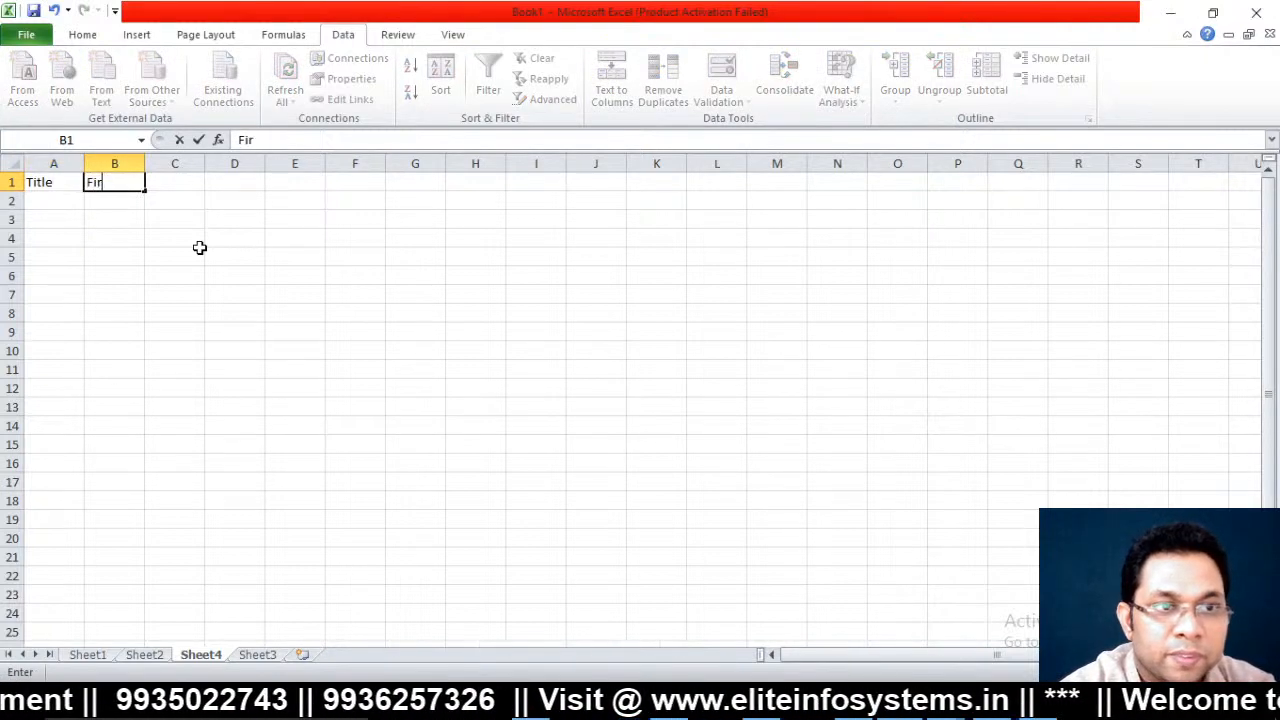
pyautogui.write('st Name')
pyautogui.press('Tab')
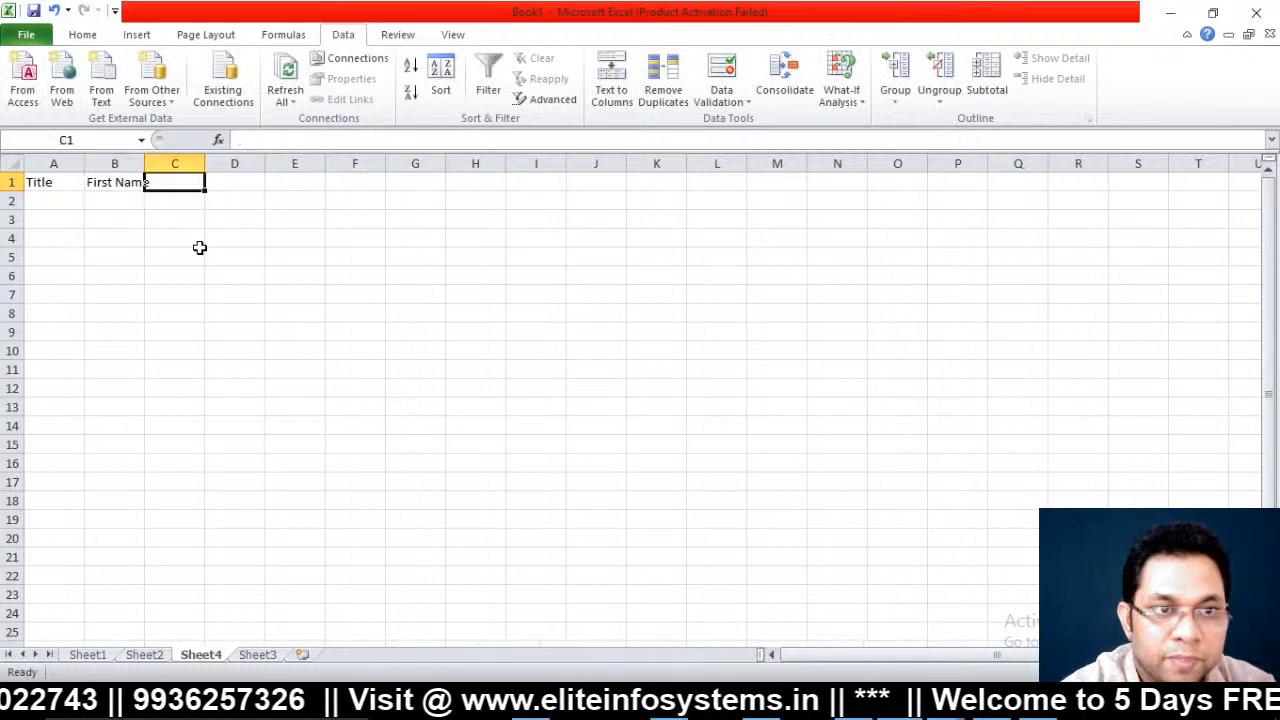
pyautogui.write('LAst Name')
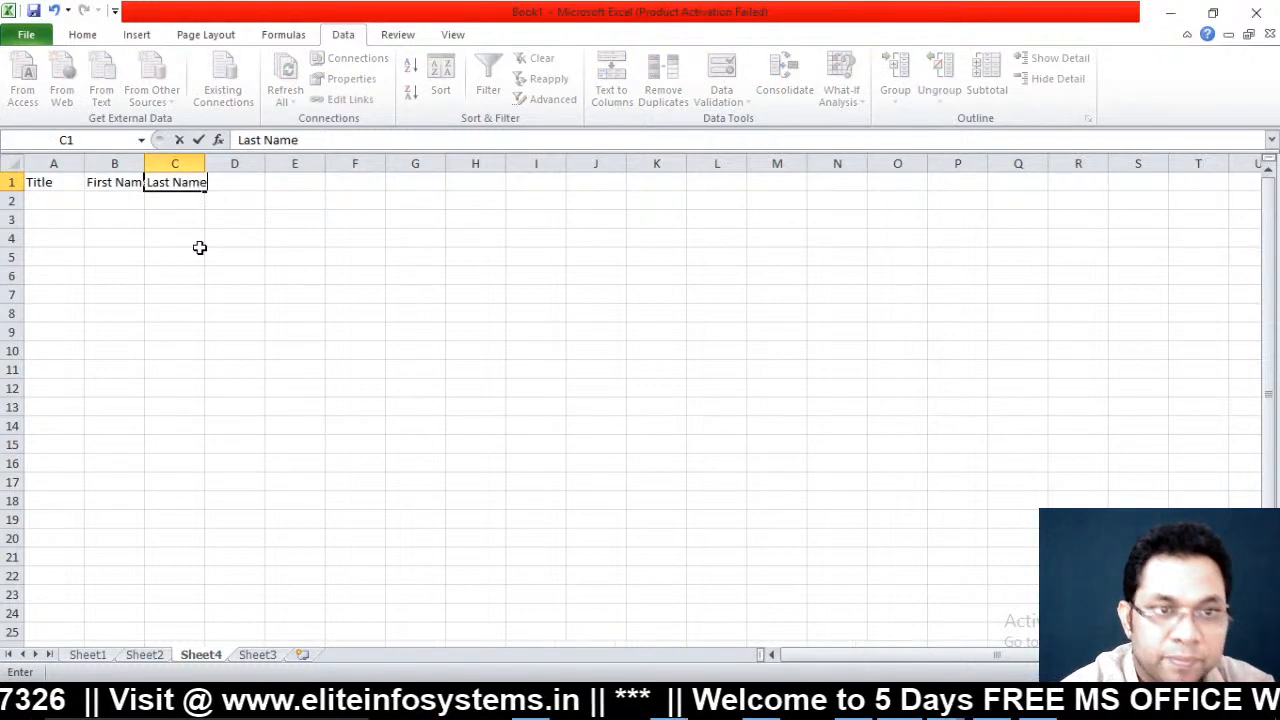
pyautogui.press('Tab')
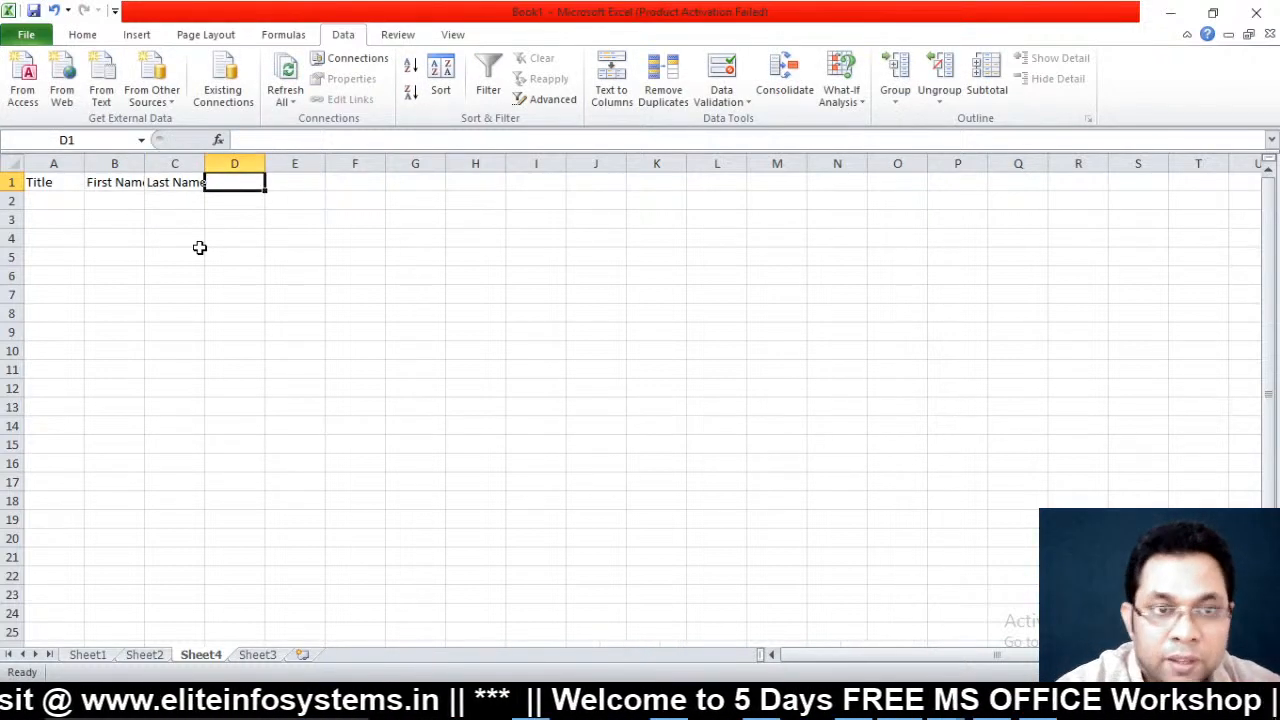
# Enter the titles Mr., Miss, Late, Shri, Dr. and Engg. down I1:I6
pyautogui.click(534, 185)
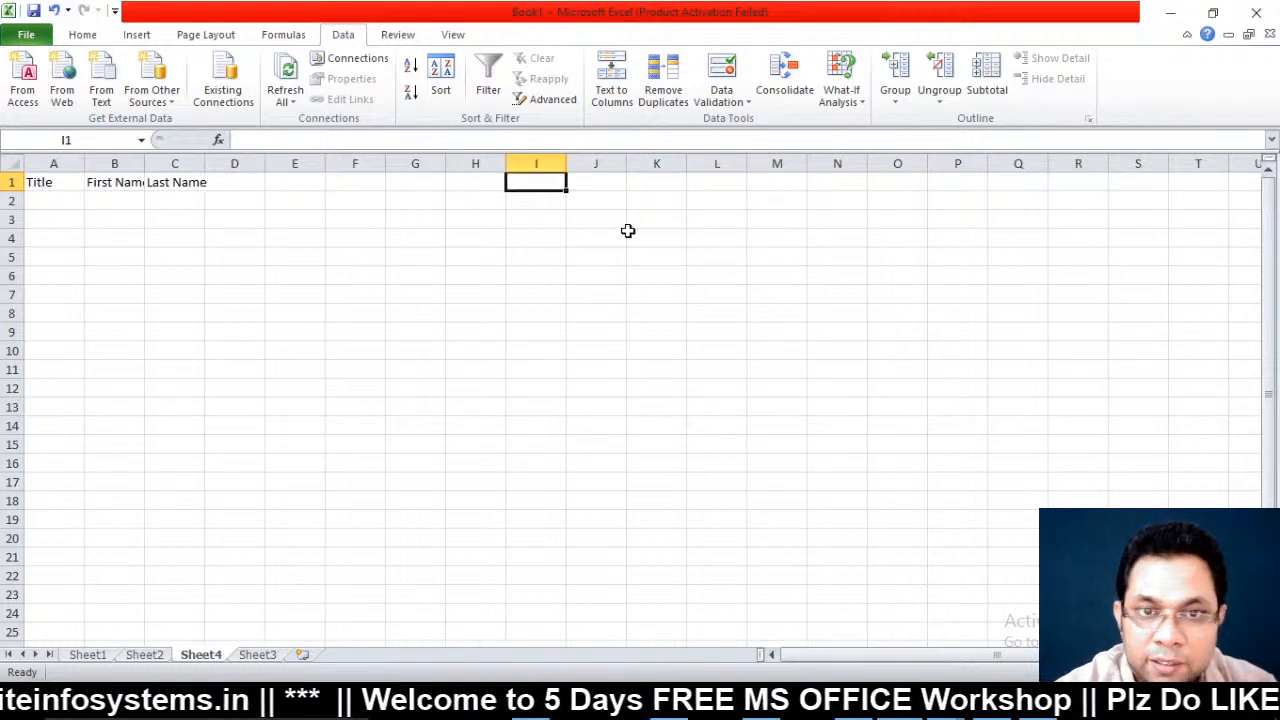
pyautogui.write('Mr.')
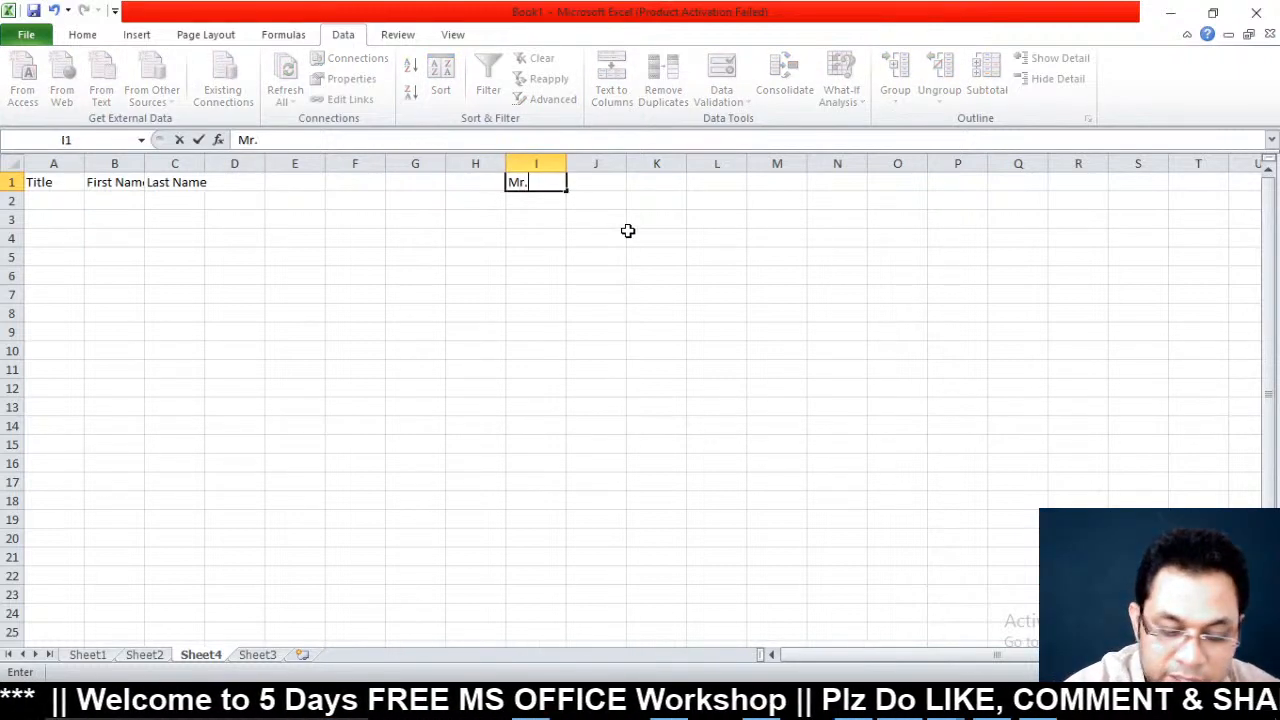
pyautogui.press('Return')
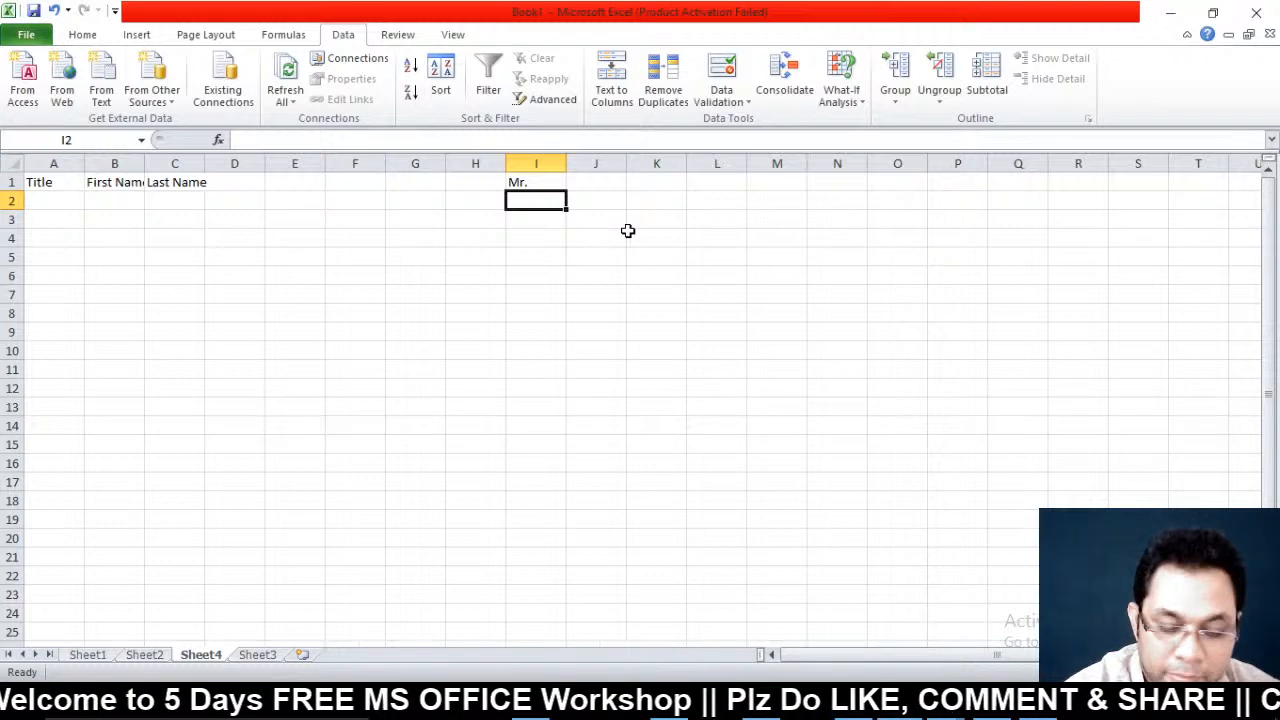
pyautogui.write('Miss')
pyautogui.press('Return')
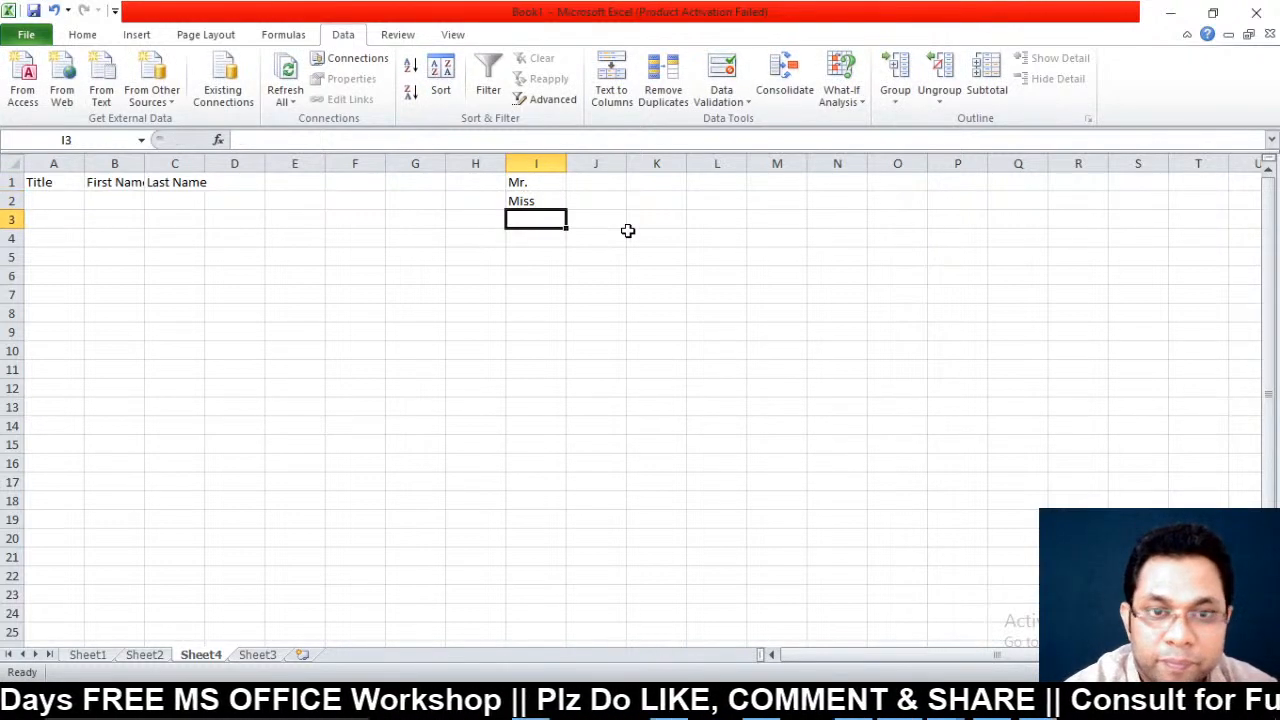
pyautogui.write('Late')
pyautogui.press('Return')
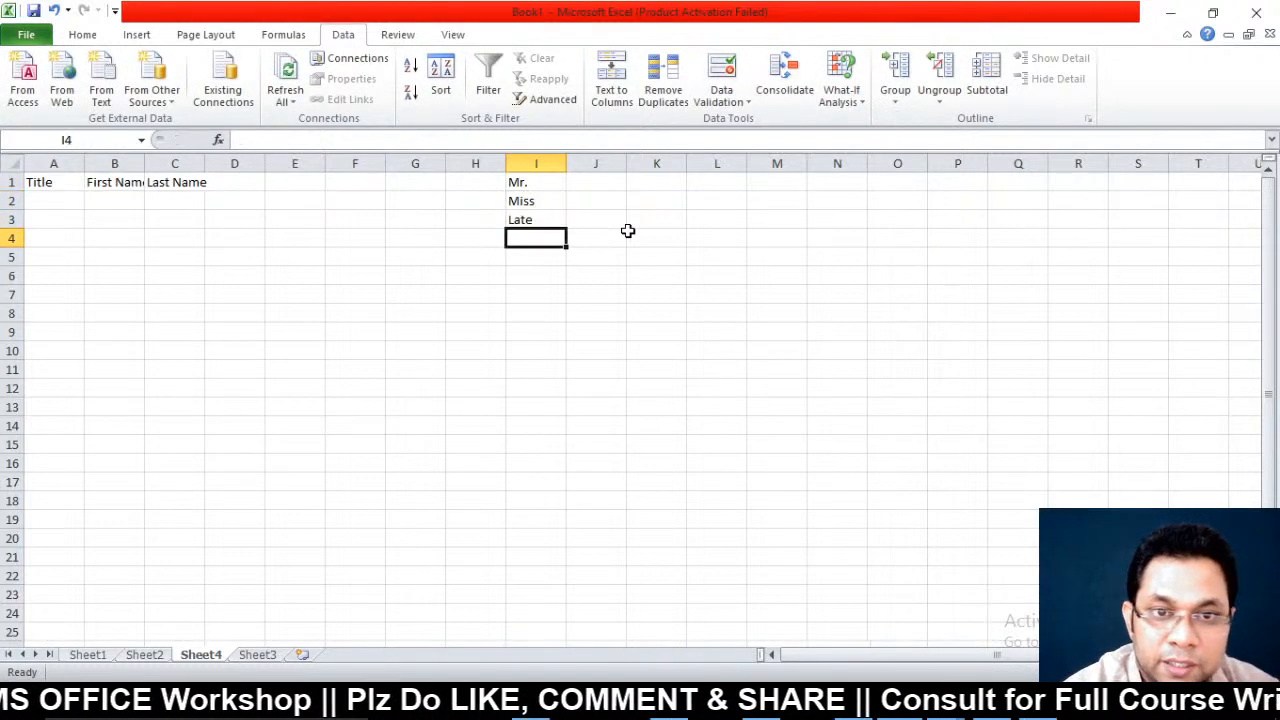
pyautogui.write('Shri')
pyautogui.press('Return')
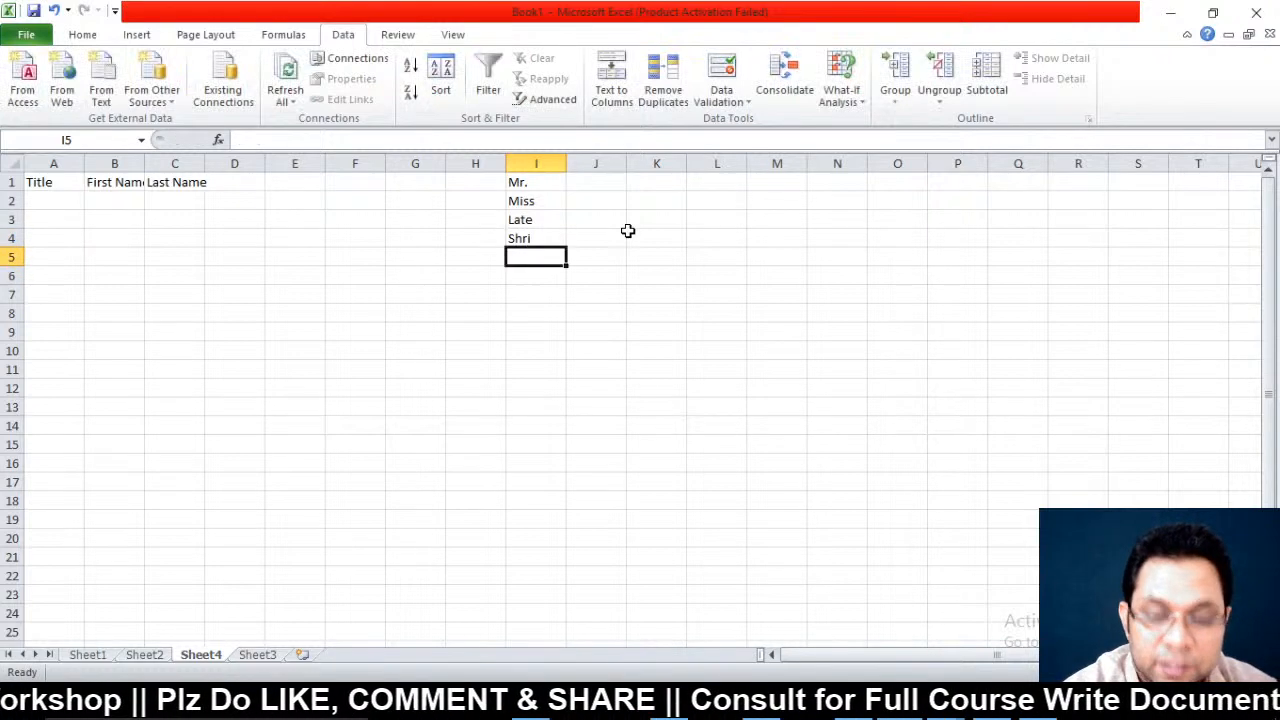
pyautogui.write('Dr.')
pyautogui.press('Return')
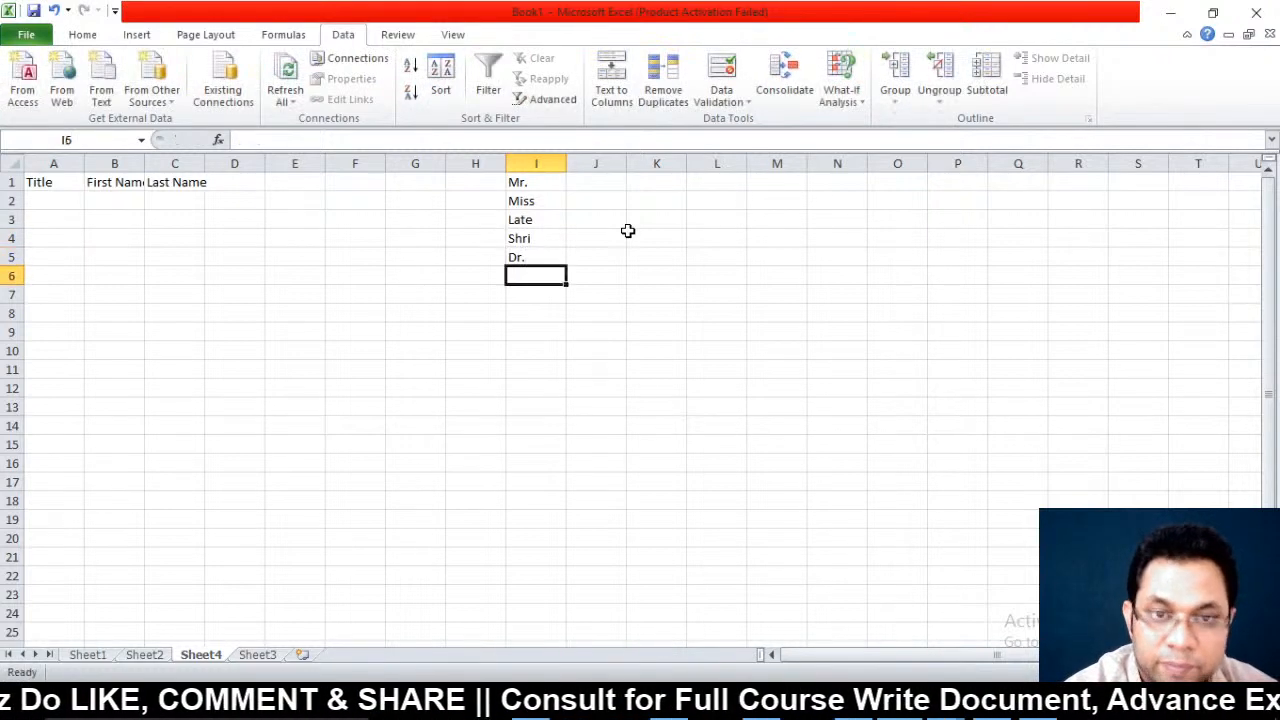
pyautogui.write('Engg.')
pyautogui.press('Return')
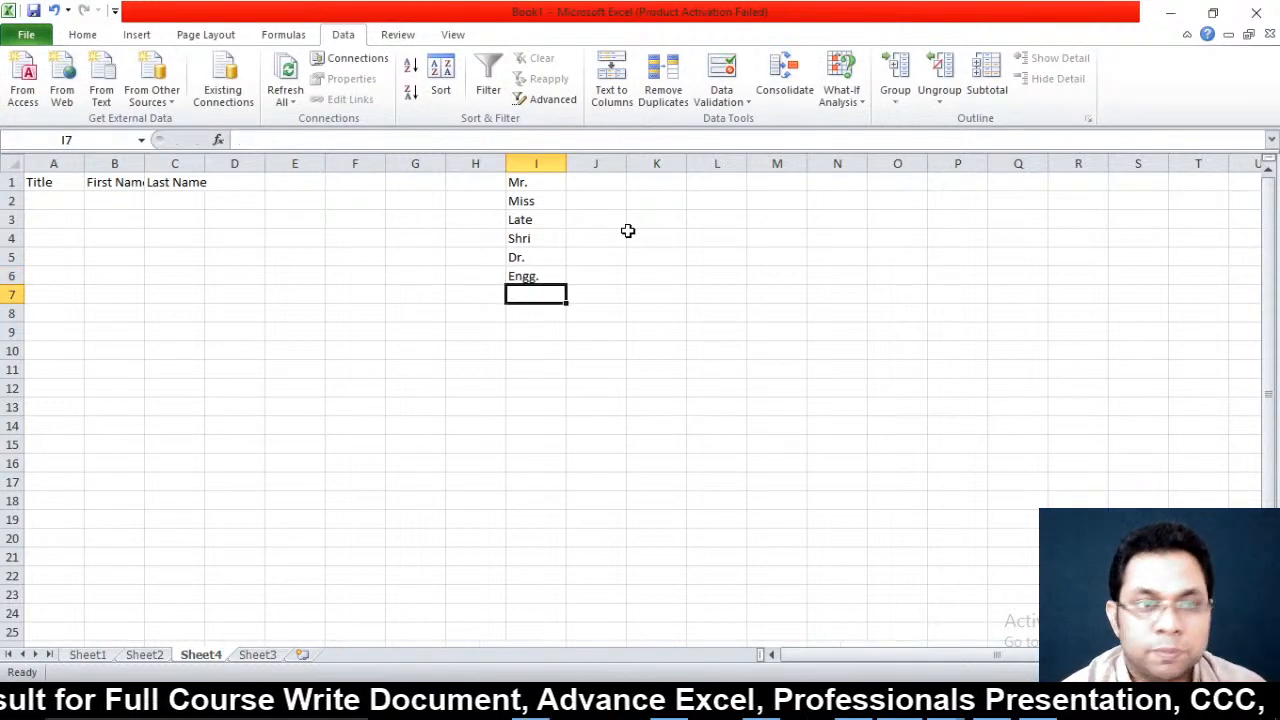
# Select the Title cells below A1 and bring up Data Validation
pyautogui.click(52, 200)
pyautogui.moveTo(52, 200); pyautogui.dragTo(37, 624)
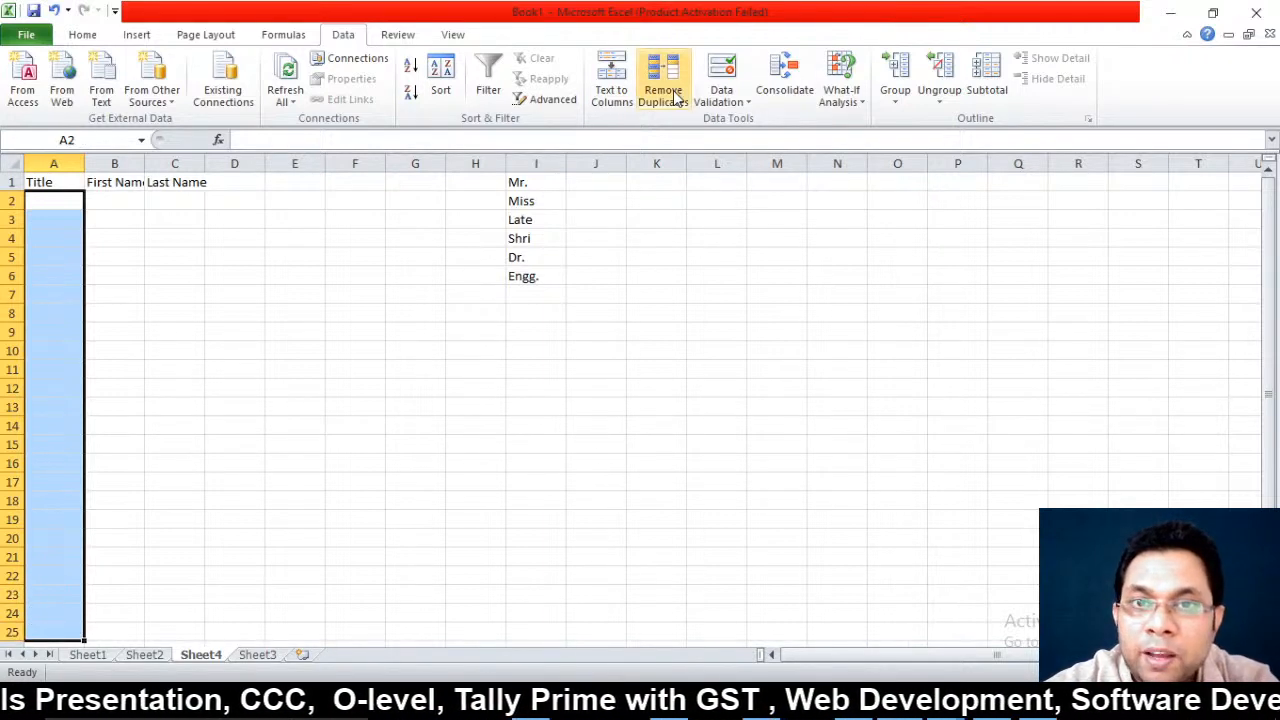
pyautogui.click(722, 92)
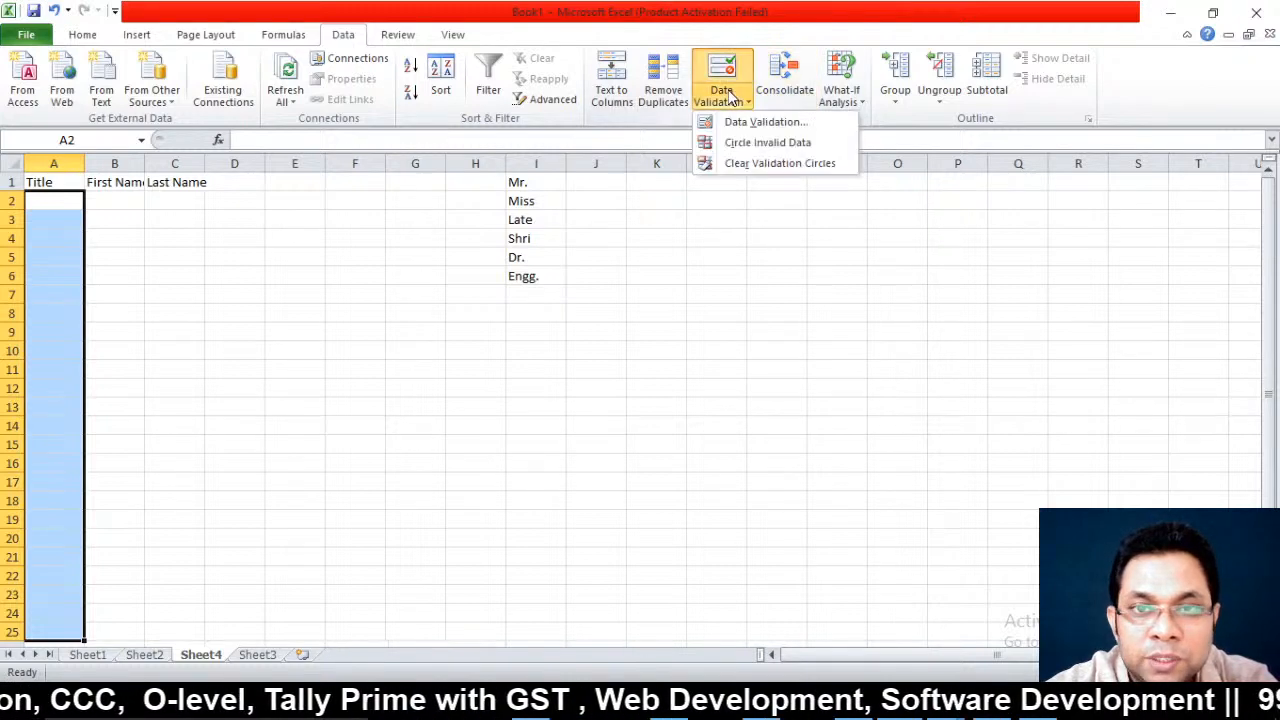
pyautogui.click(752, 122)
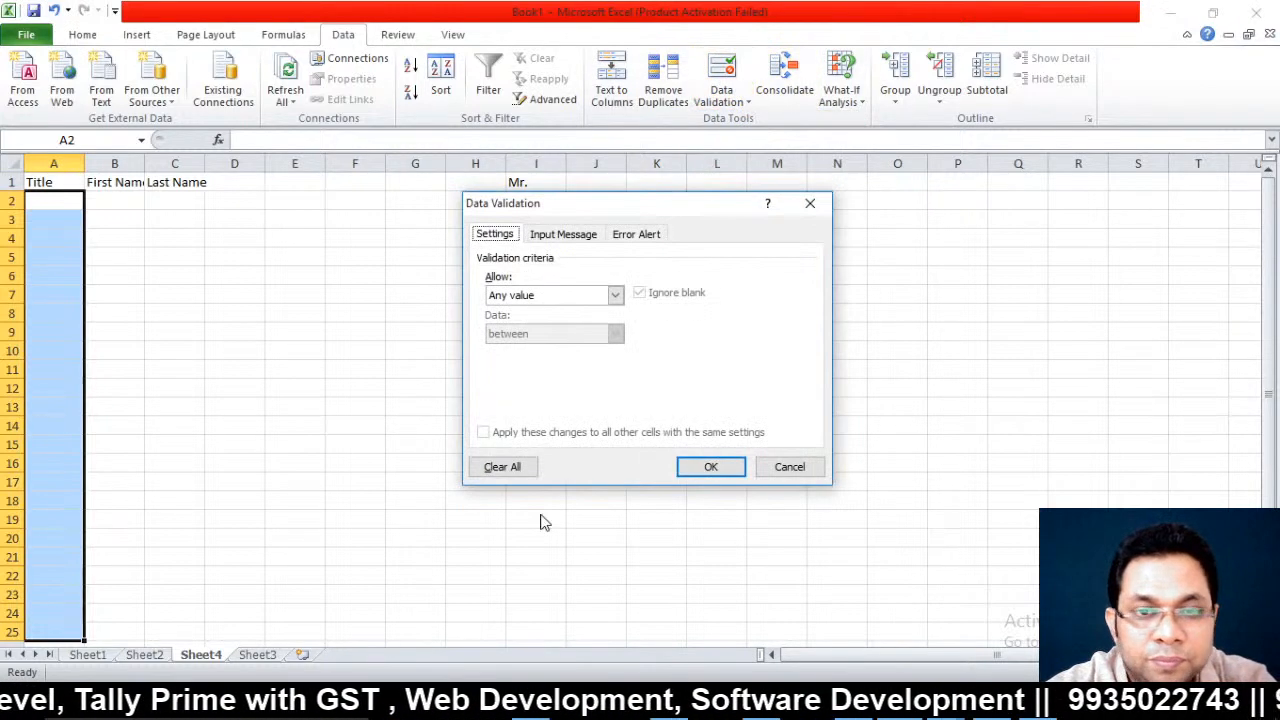
# Allow only a List with source =$I$1:$I$6
pyautogui.click(537, 297)
pyautogui.click(514, 349)
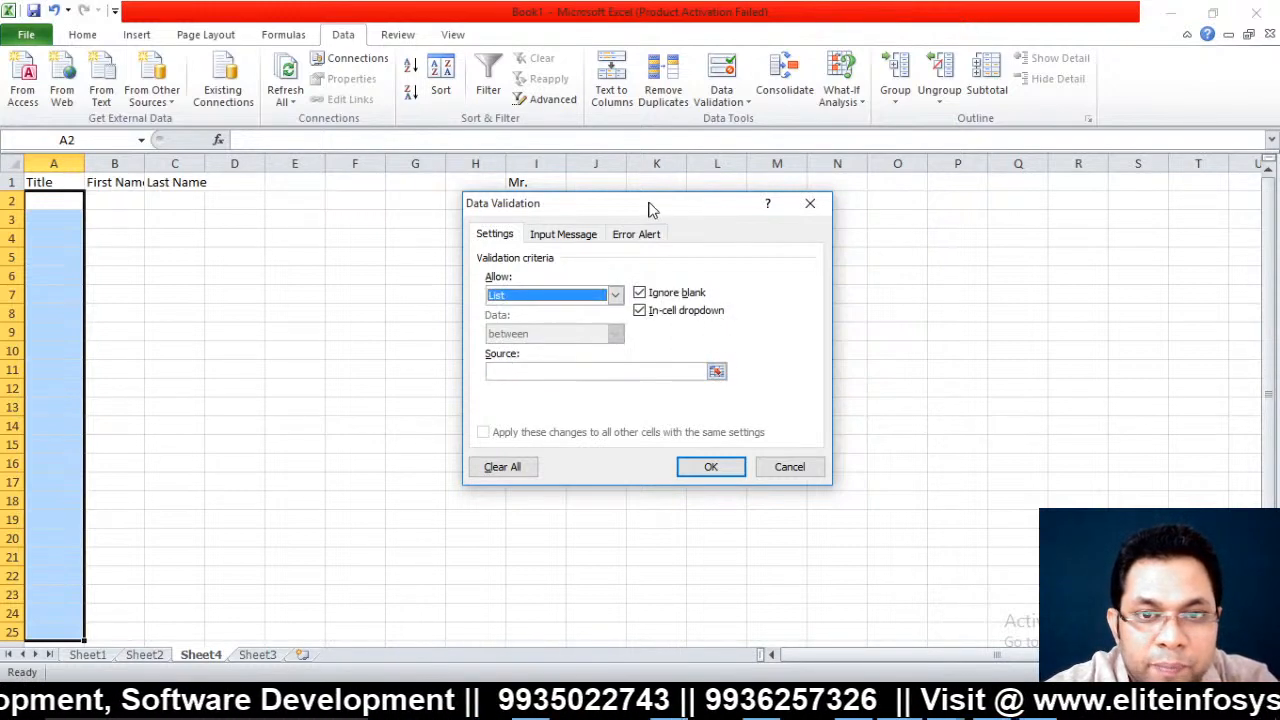
pyautogui.moveTo(651, 207); pyautogui.dragTo(803, 210)
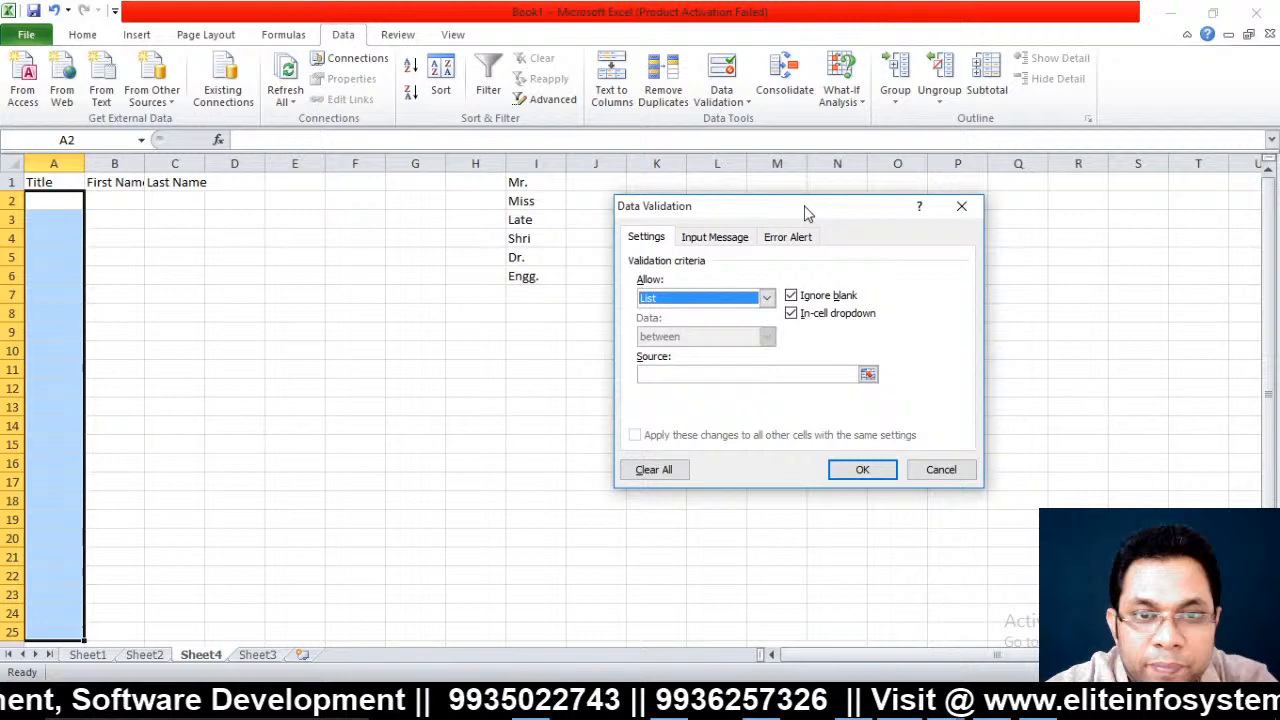
pyautogui.click(868, 374)
pyautogui.moveTo(510, 178); pyautogui.dragTo(531, 277)
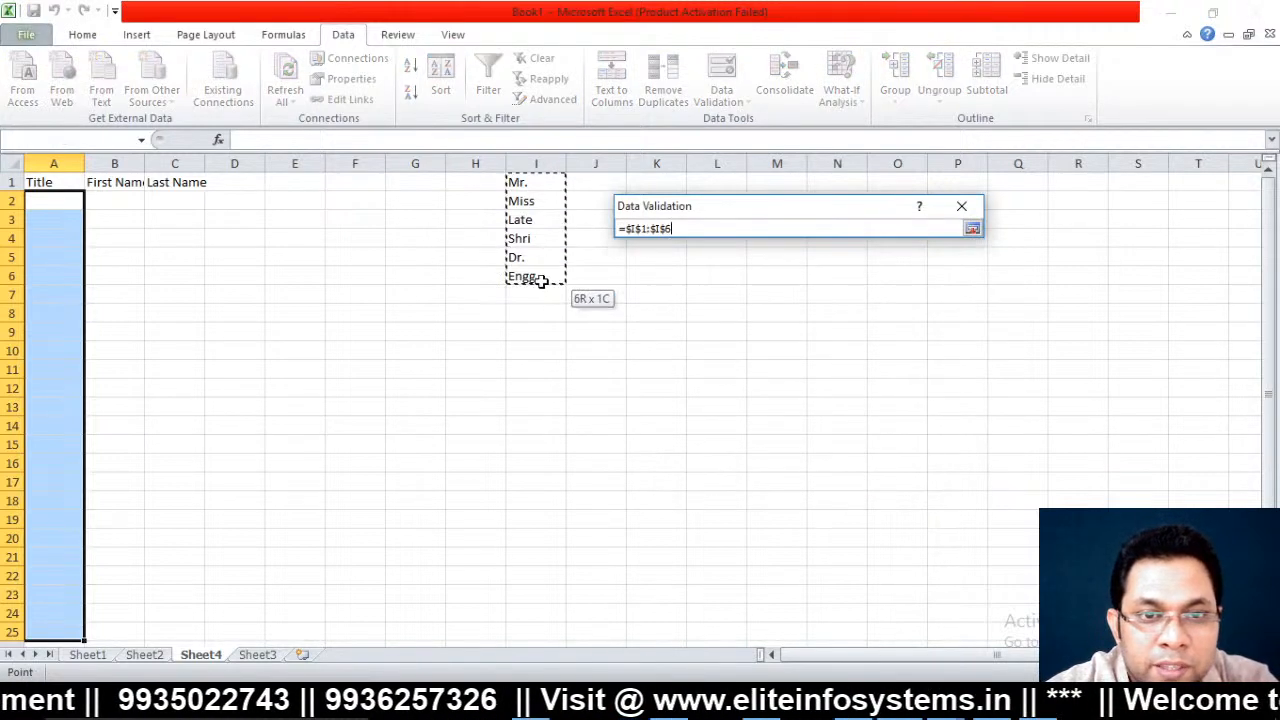
pyautogui.click(972, 230)
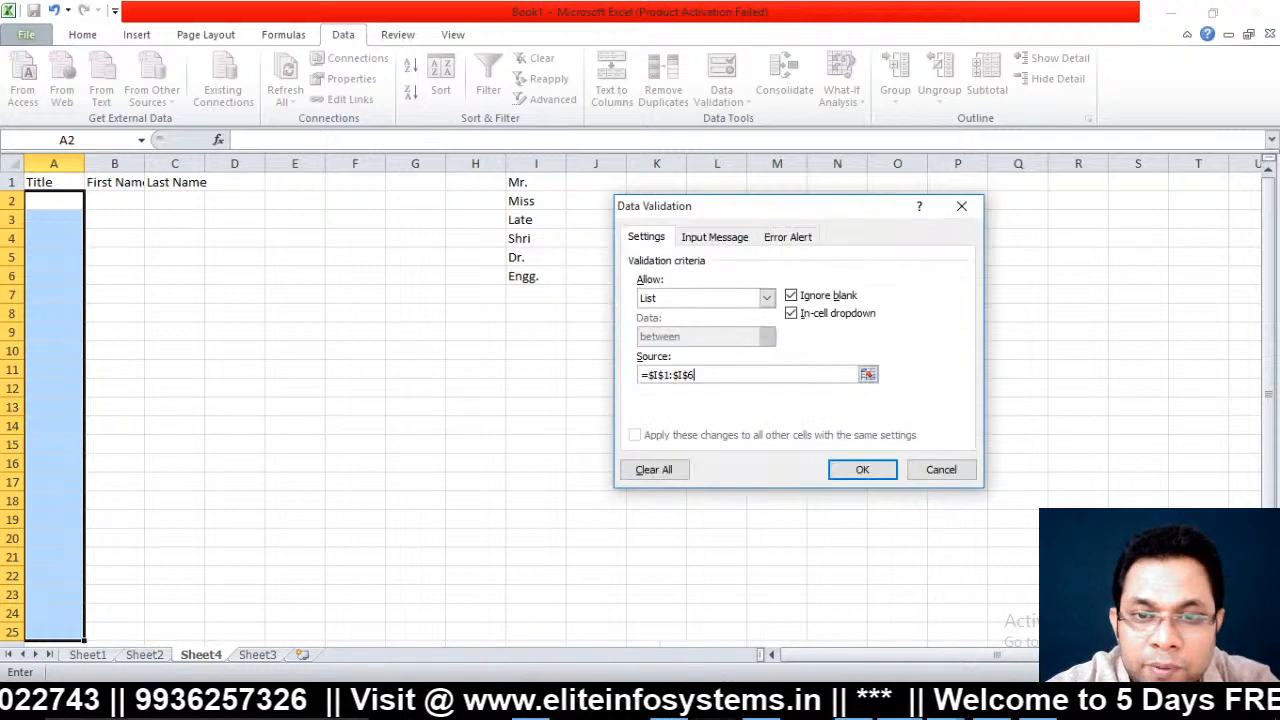
pyautogui.click(727, 241)
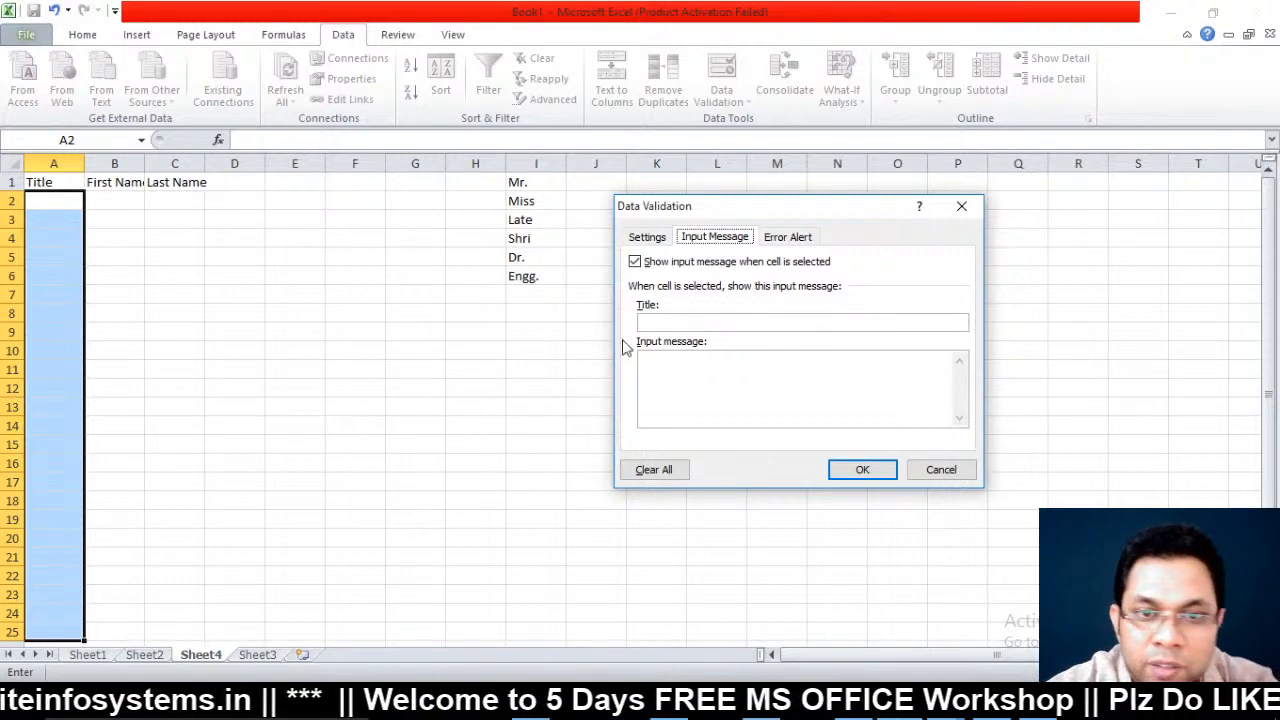
# Set input message title 'Slz Select A Title' and text 'U may Select Any Title given list'
pyautogui.click(666, 322)
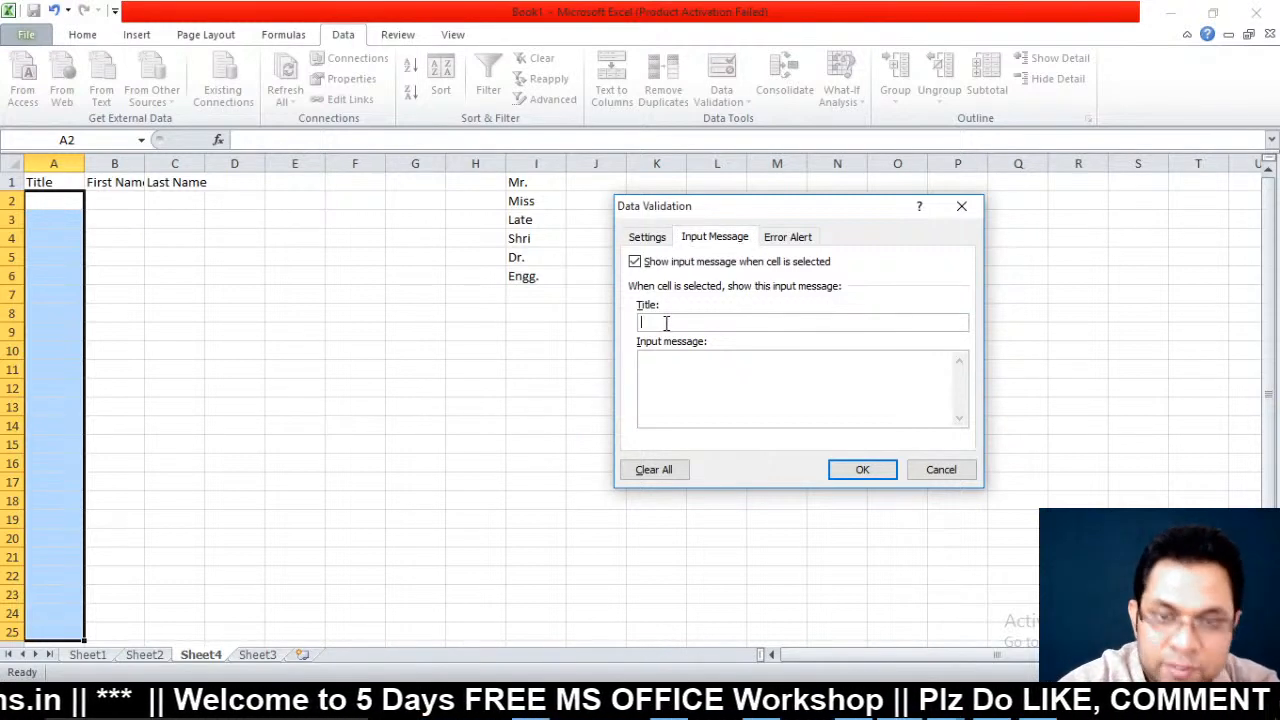
pyautogui.write('S')
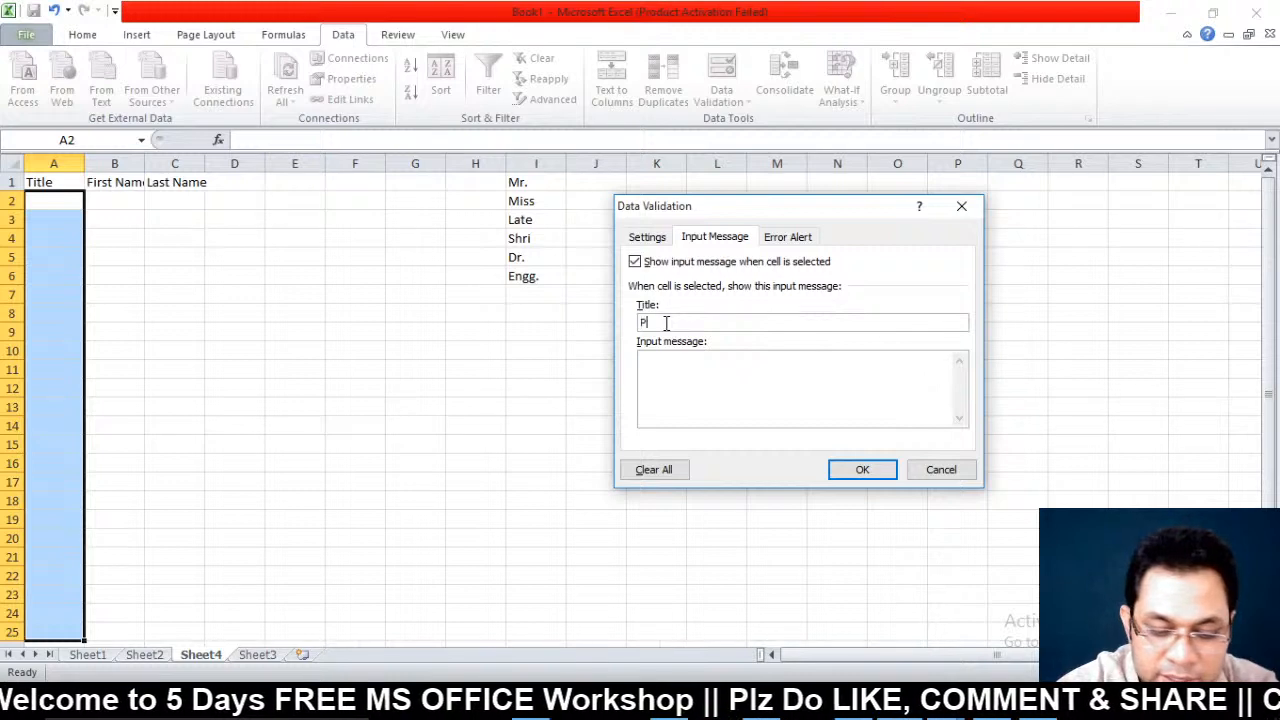
pyautogui.write('lz Selec')
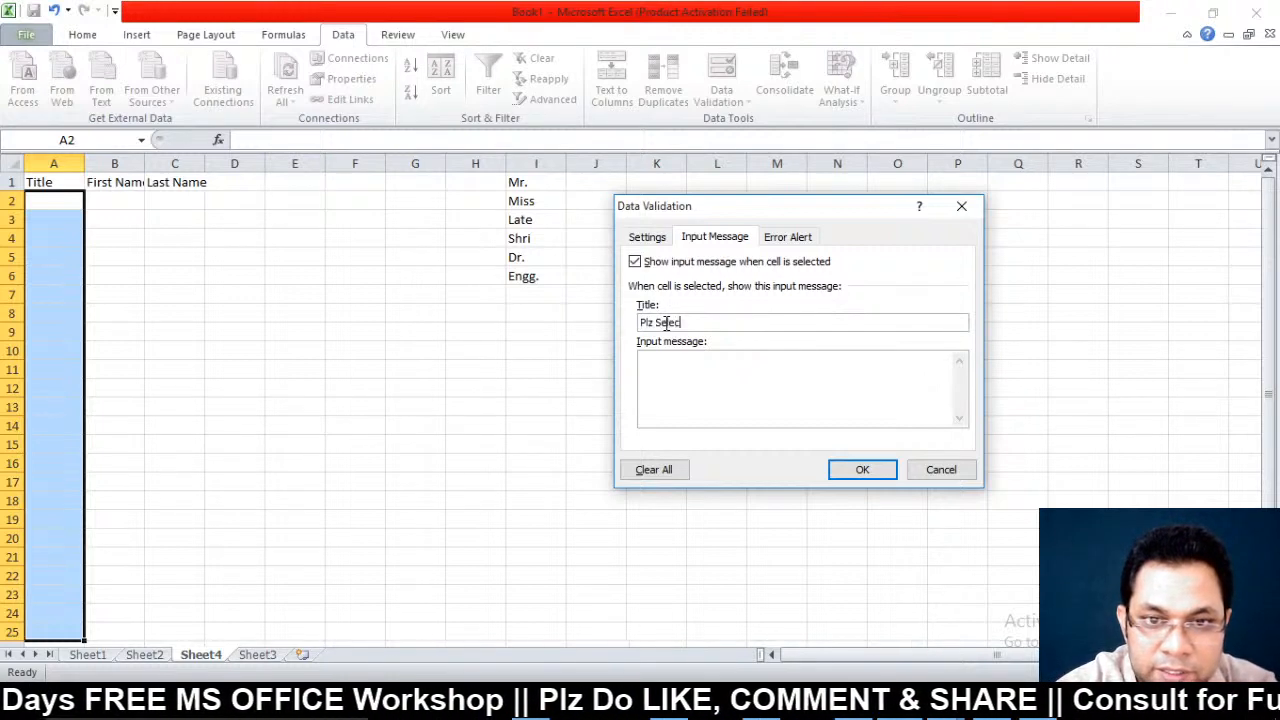
pyautogui.write('t A T')
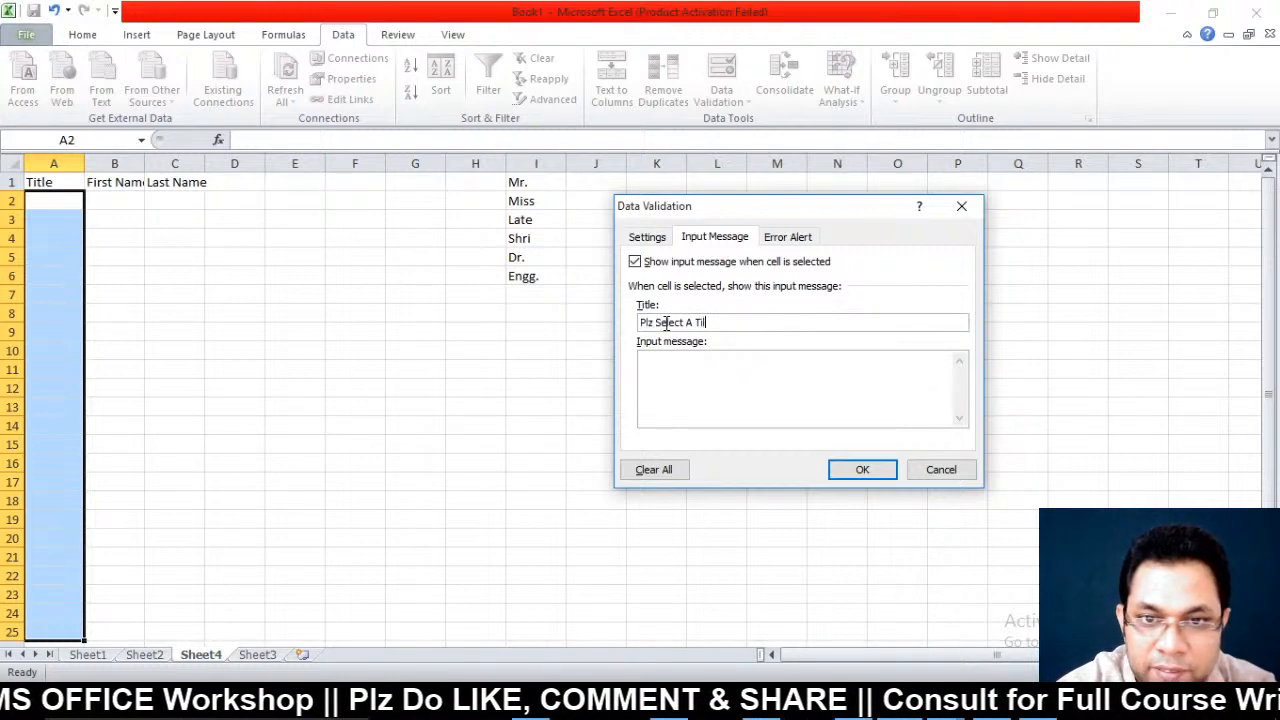
pyautogui.write('itle')
pyautogui.click(645, 390)
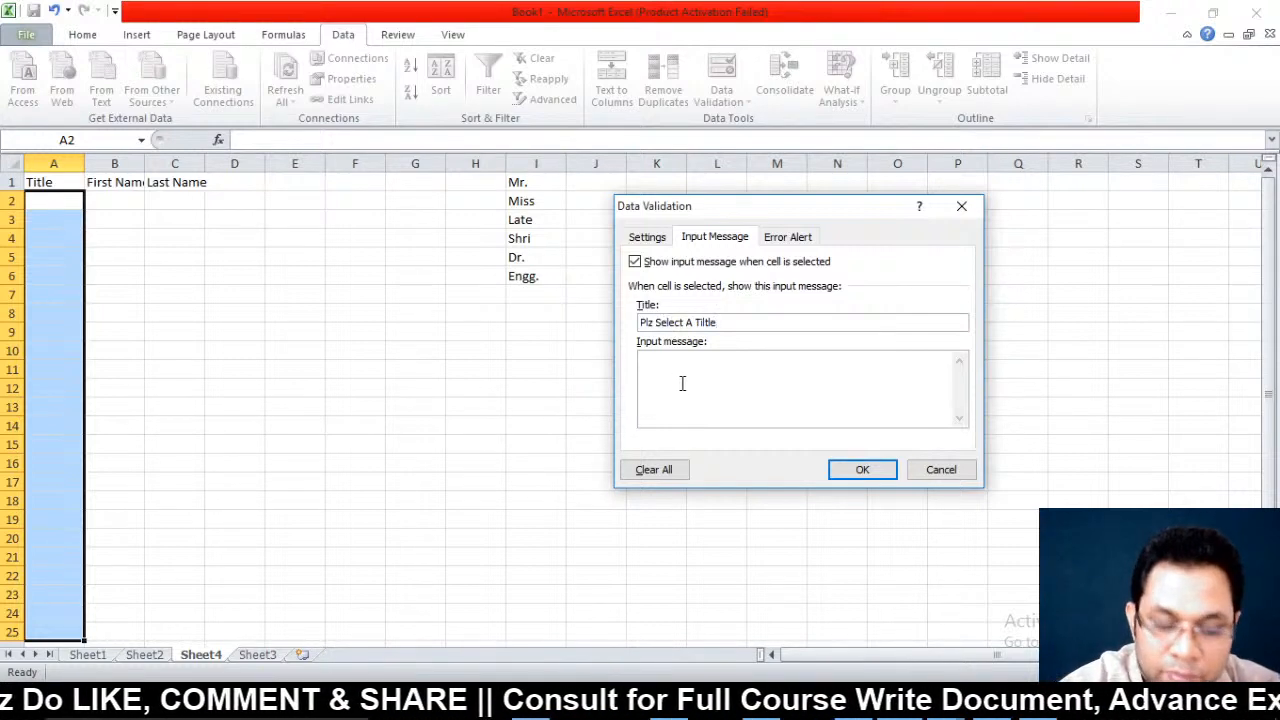
pyautogui.write('U may ')
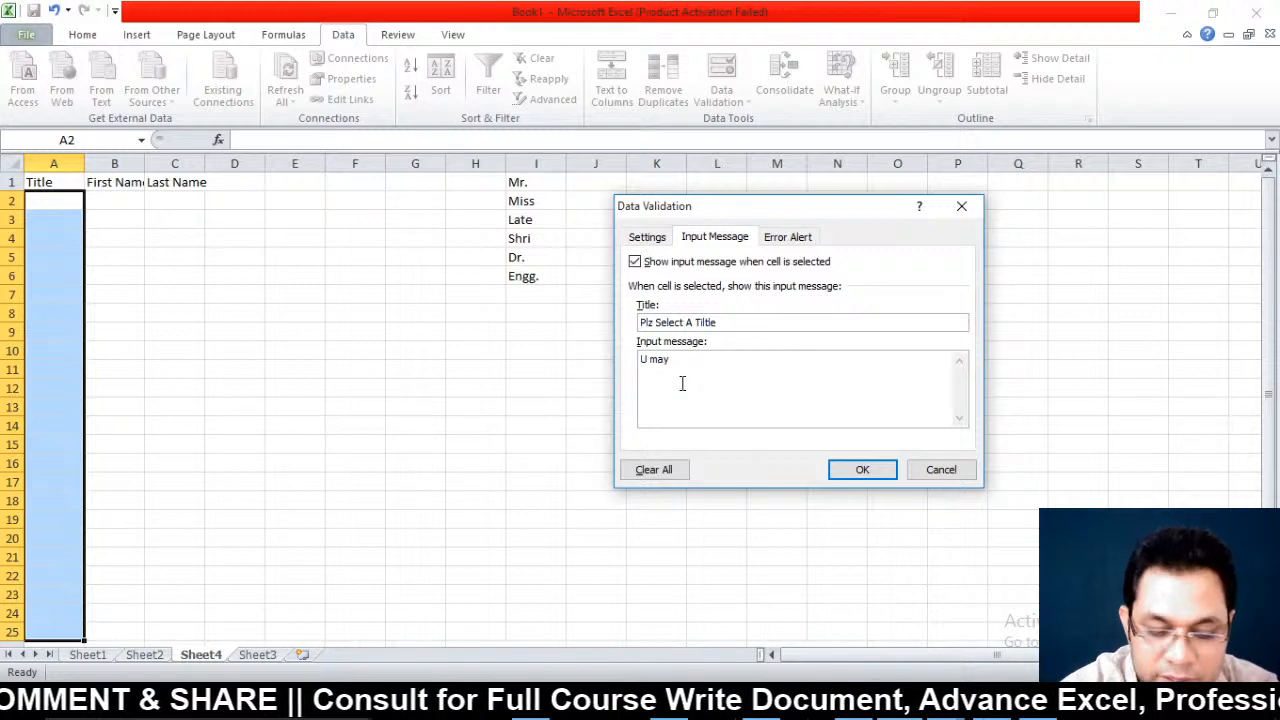
pyautogui.write('Select ')
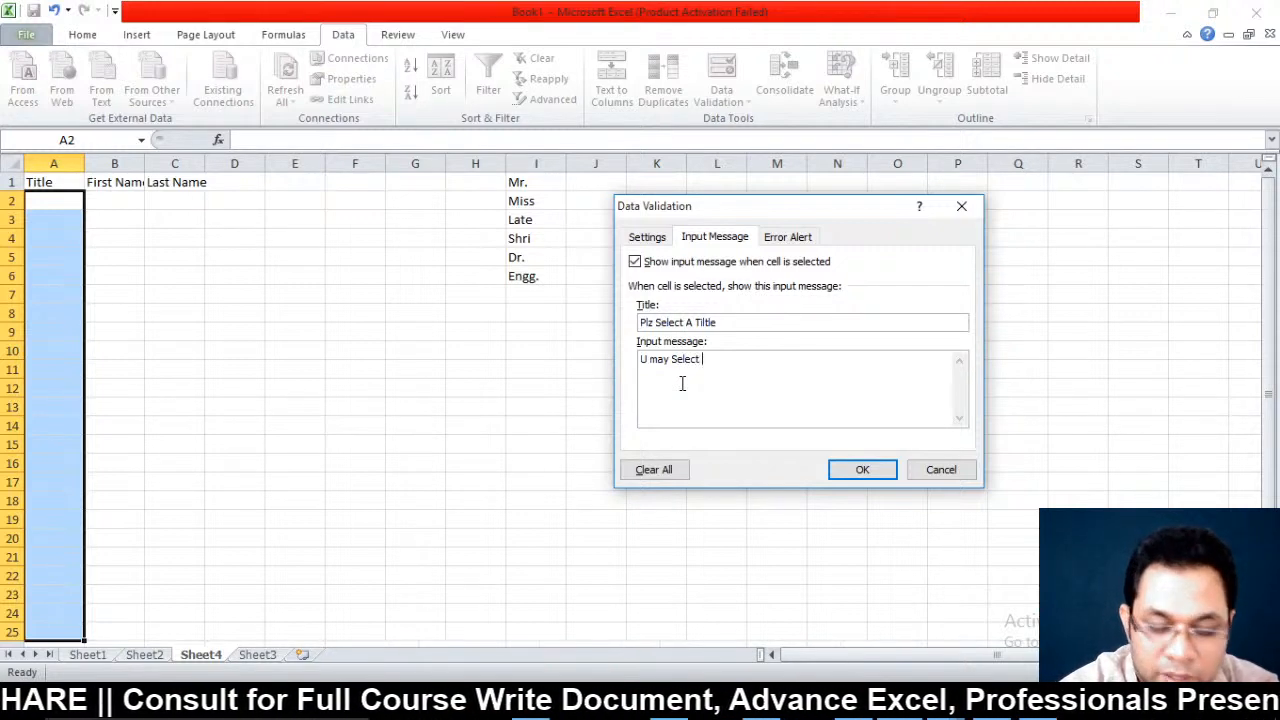
pyautogui.write('Any T')
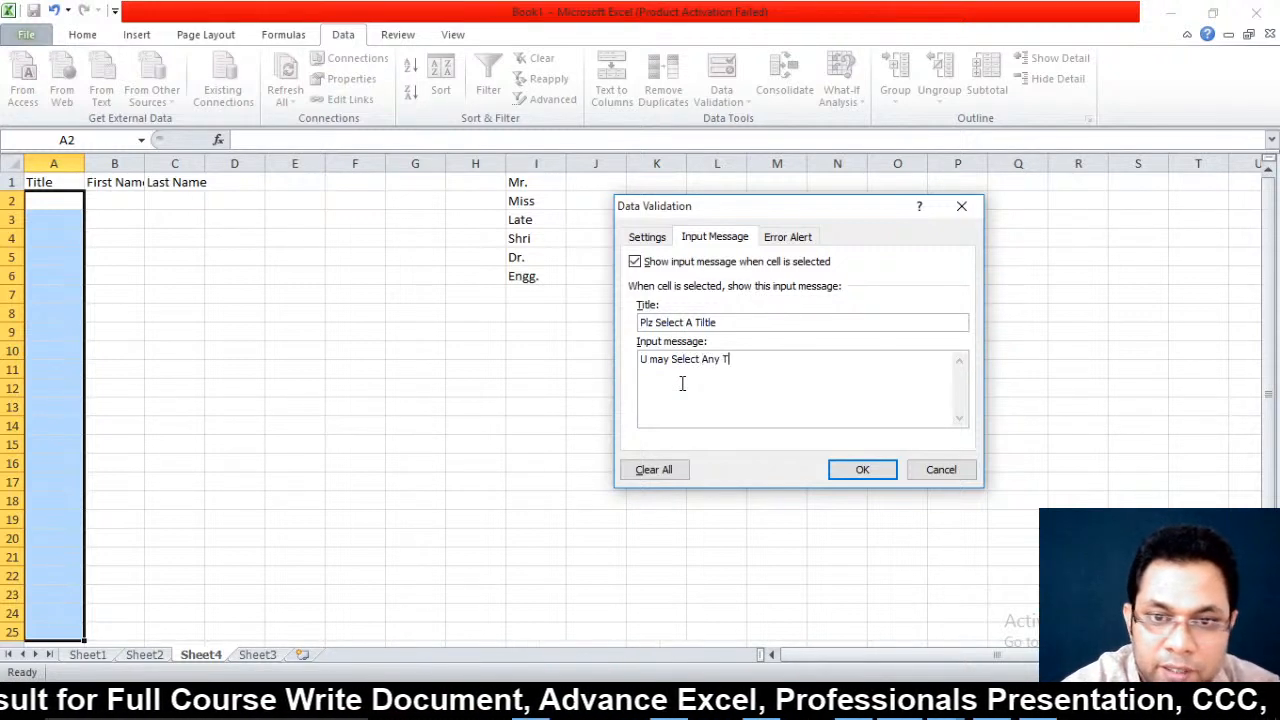
pyautogui.write('itle given l')
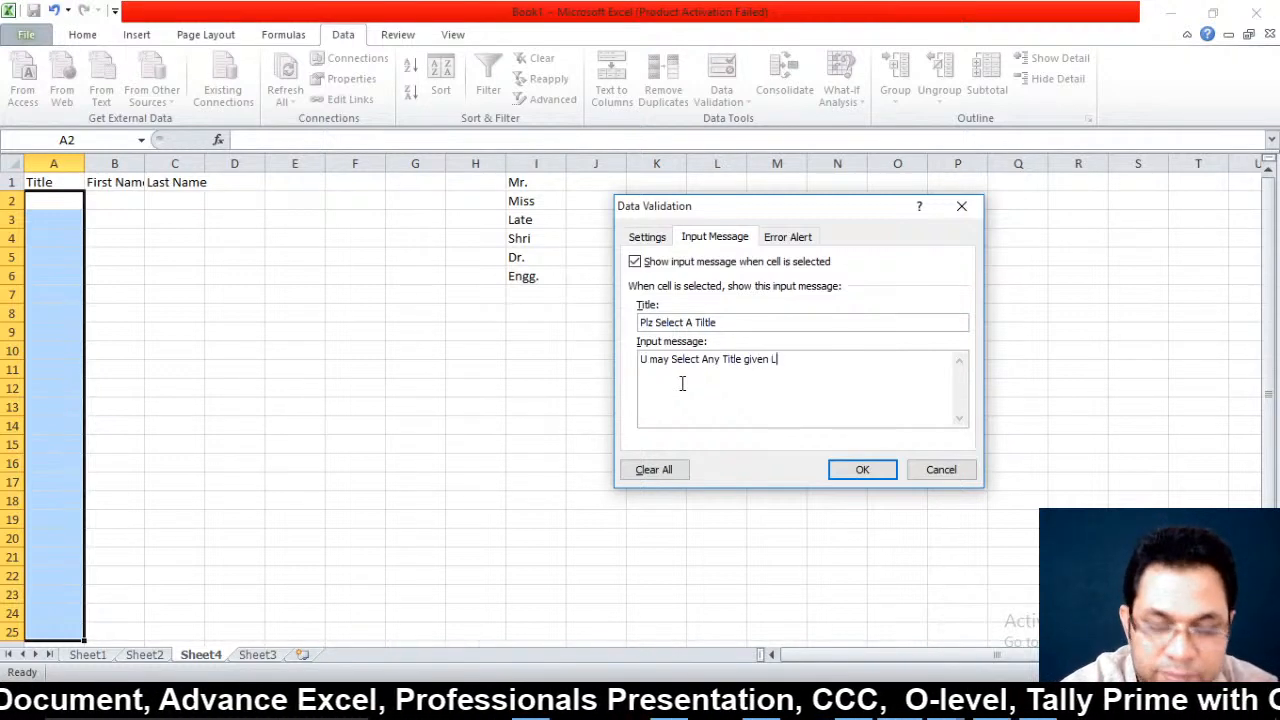
pyautogui.write('ist')
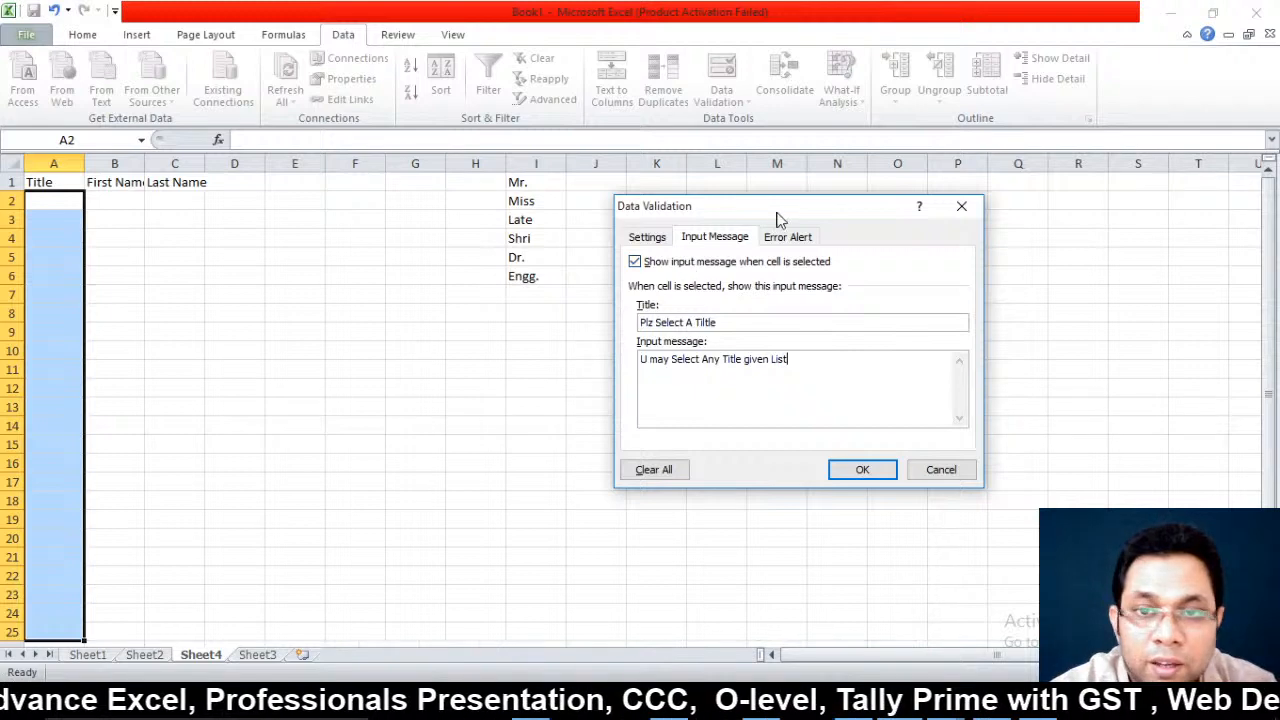
# Give the Stop error alert title 'ooops' and message '|| Wrong choice'
pyautogui.click(808, 240)
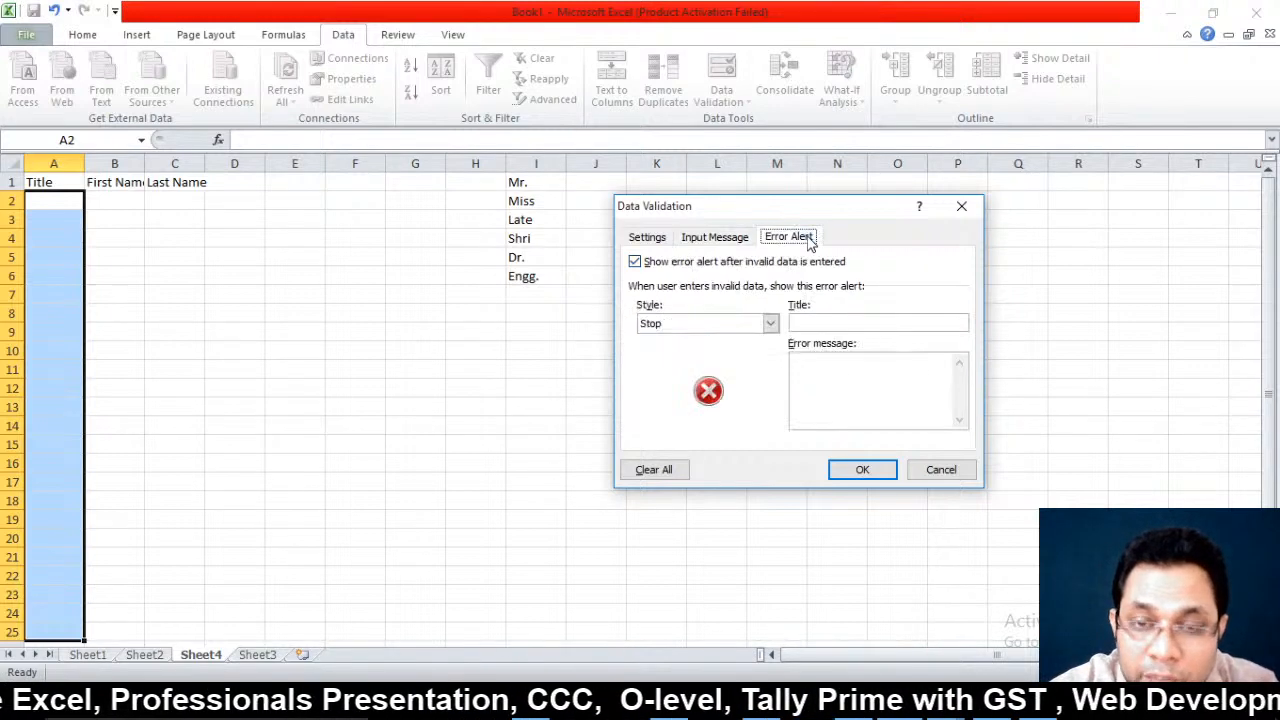
pyautogui.click(834, 318)
pyautogui.write('ooops')
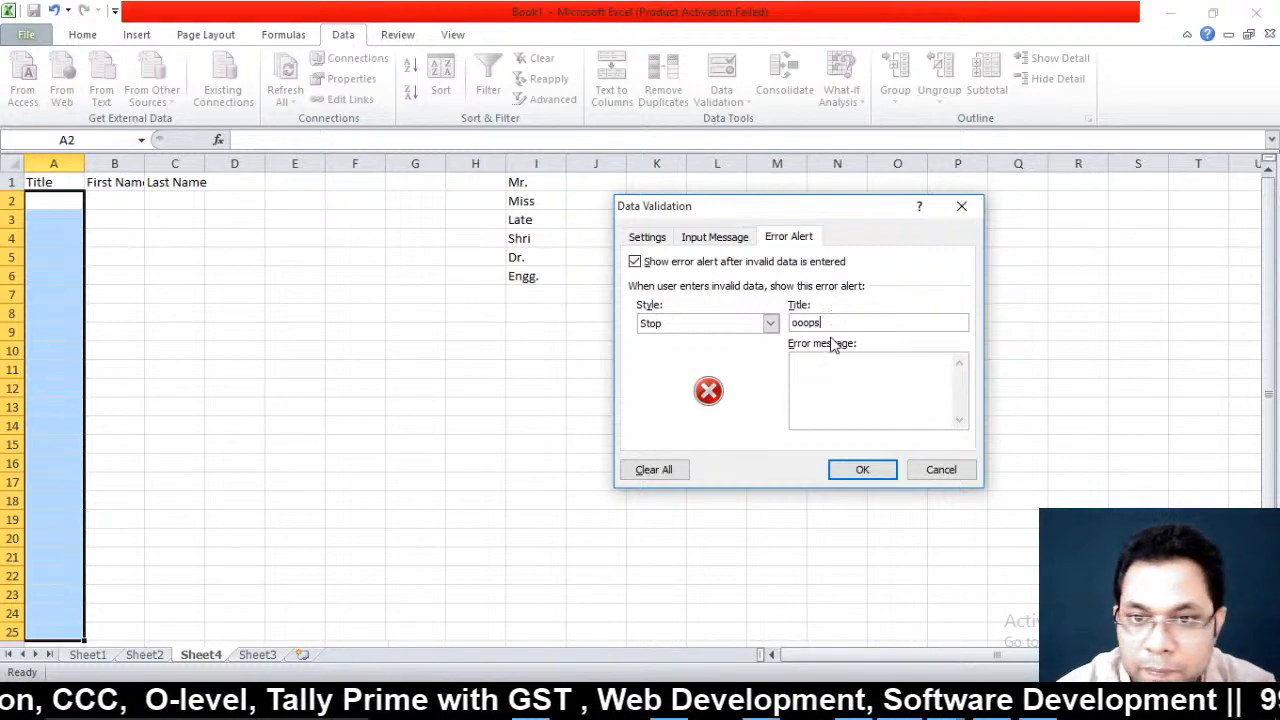
pyautogui.click(839, 379)
pyautogui.write('Wr')
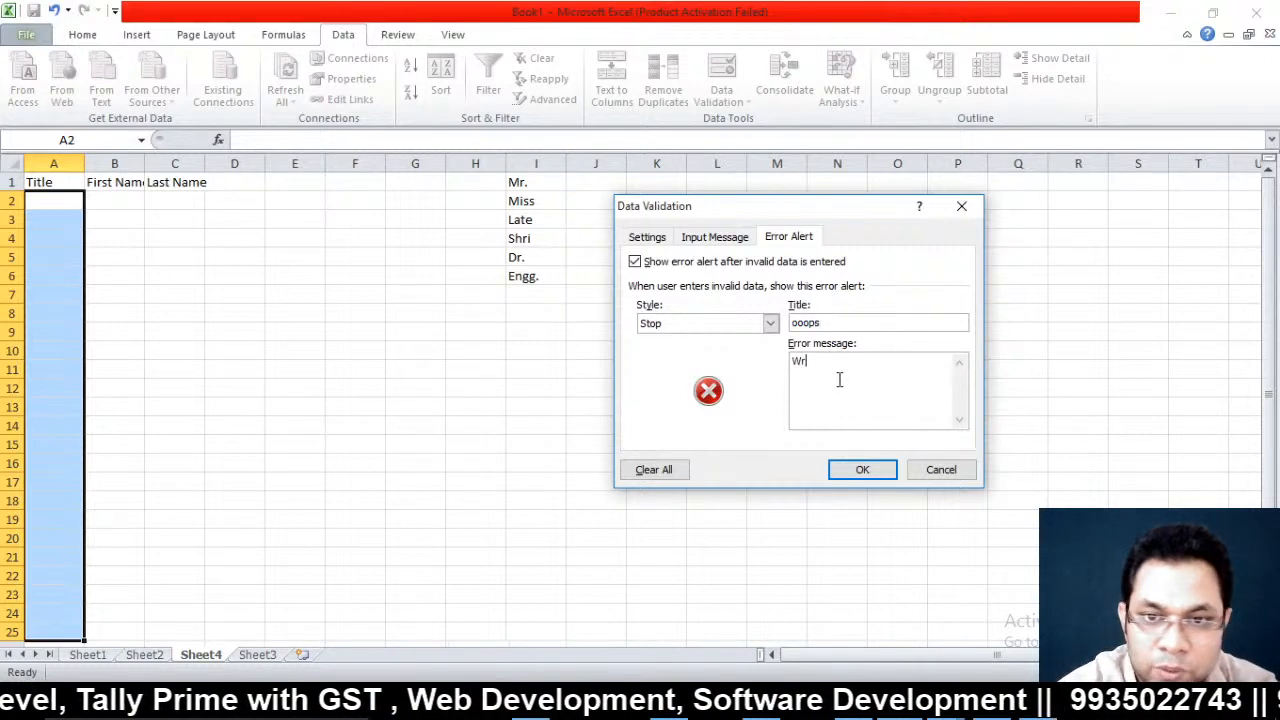
pyautogui.write('ong cho')
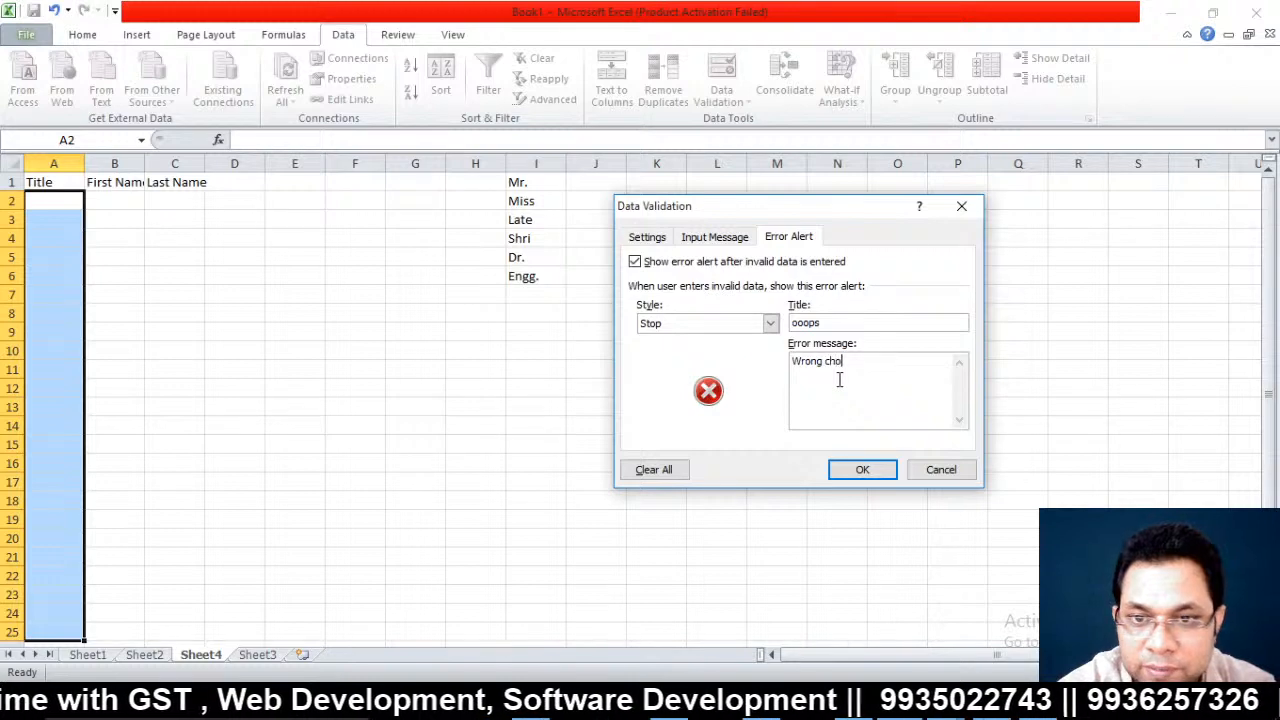
pyautogui.write('ice')
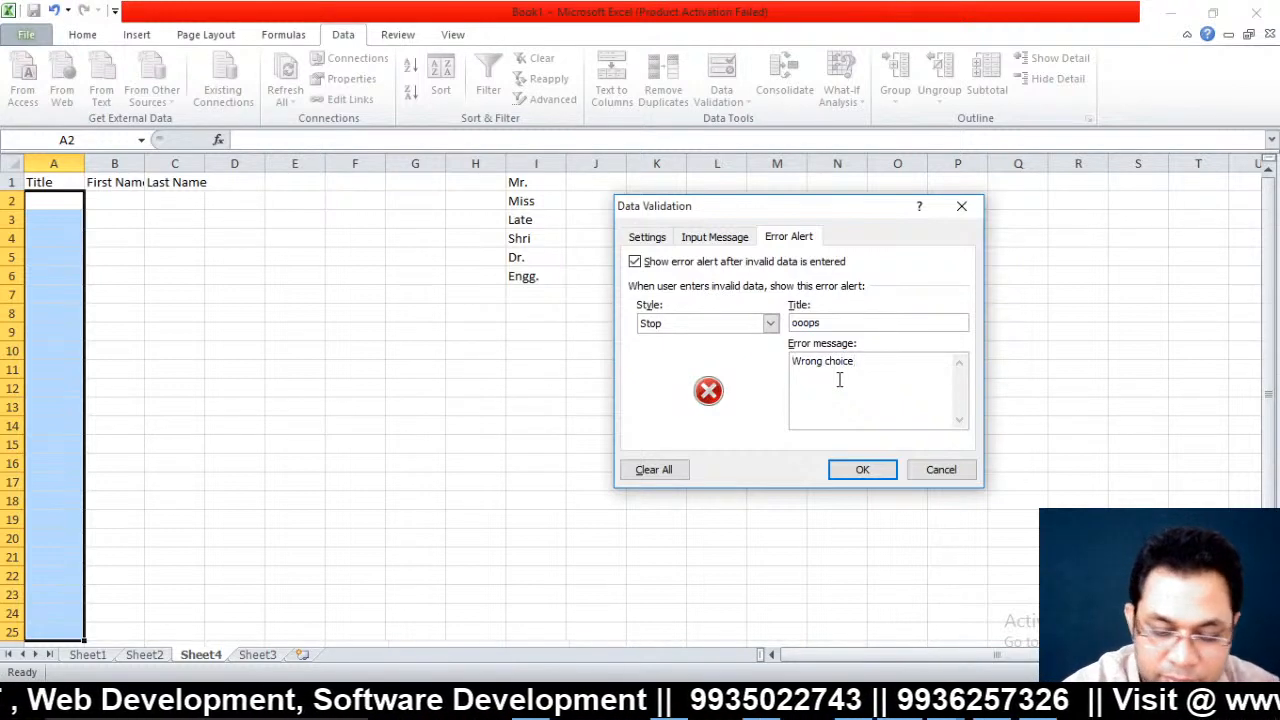
pyautogui.press('Home')
pyautogui.write('|| ')
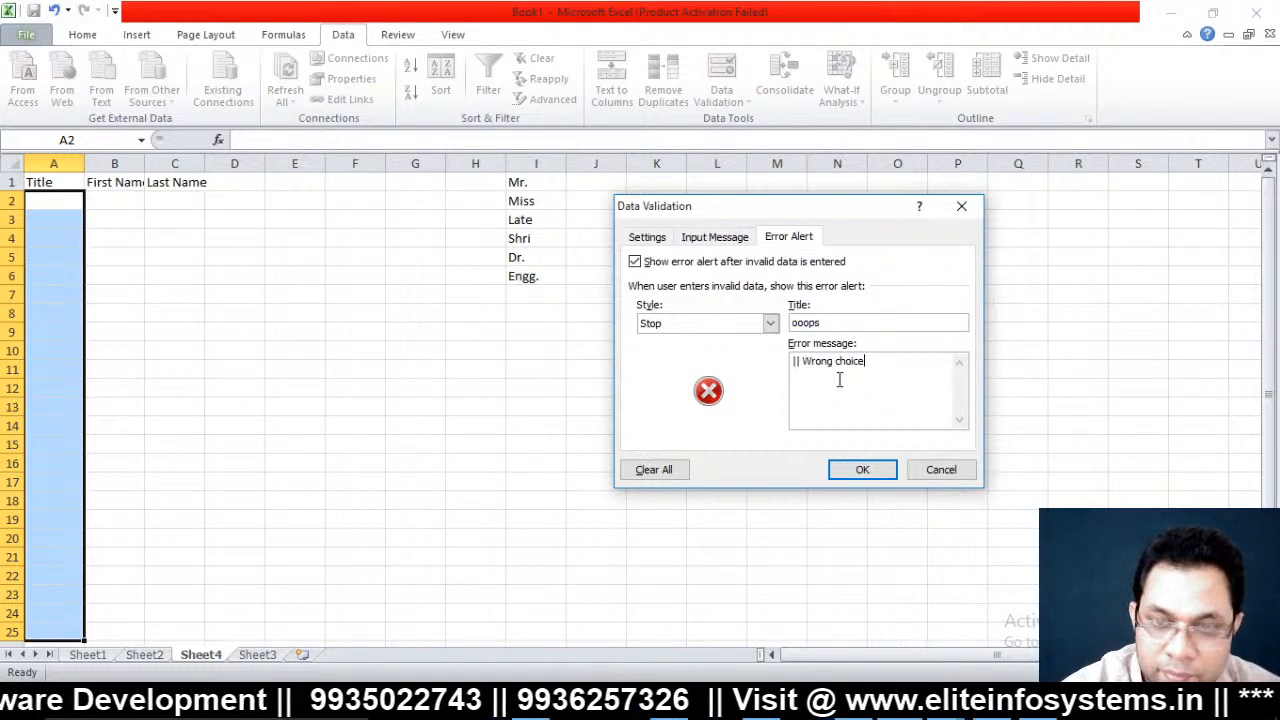
pyautogui.write('||')
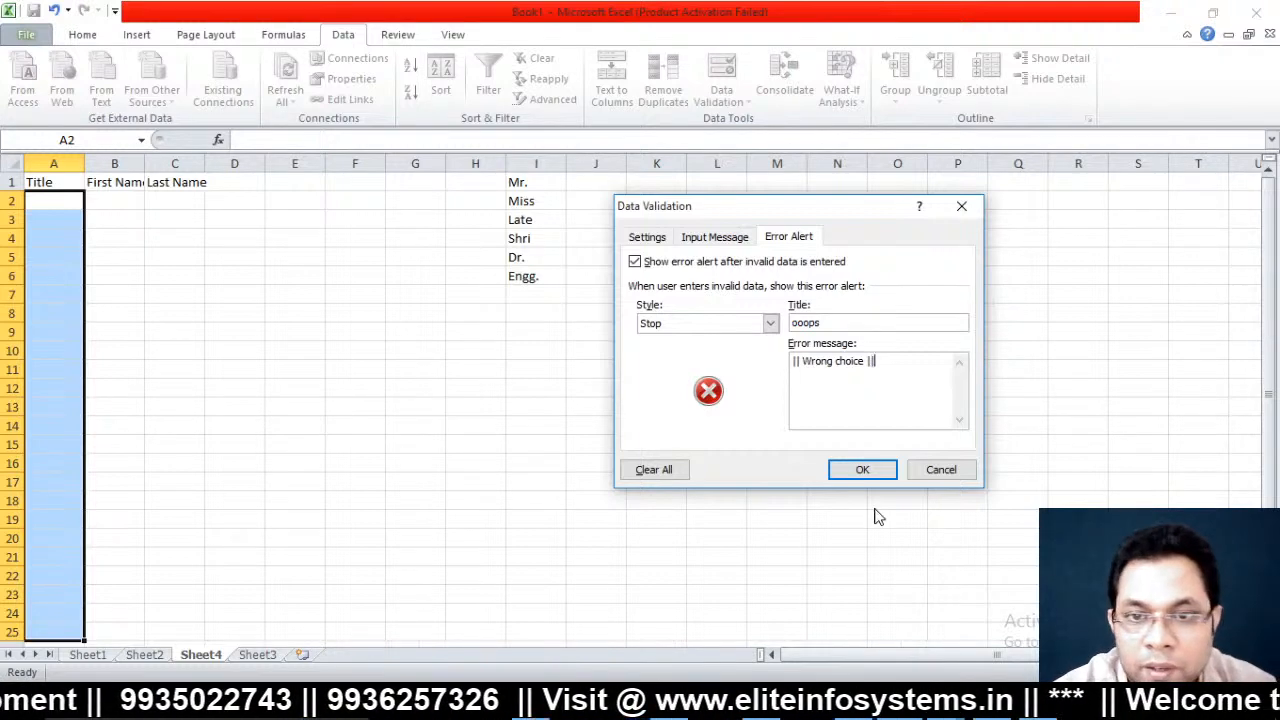
# Apply the Title validation, then fill row 2 with Mr. and the person's first and last names
pyautogui.click(862, 471)
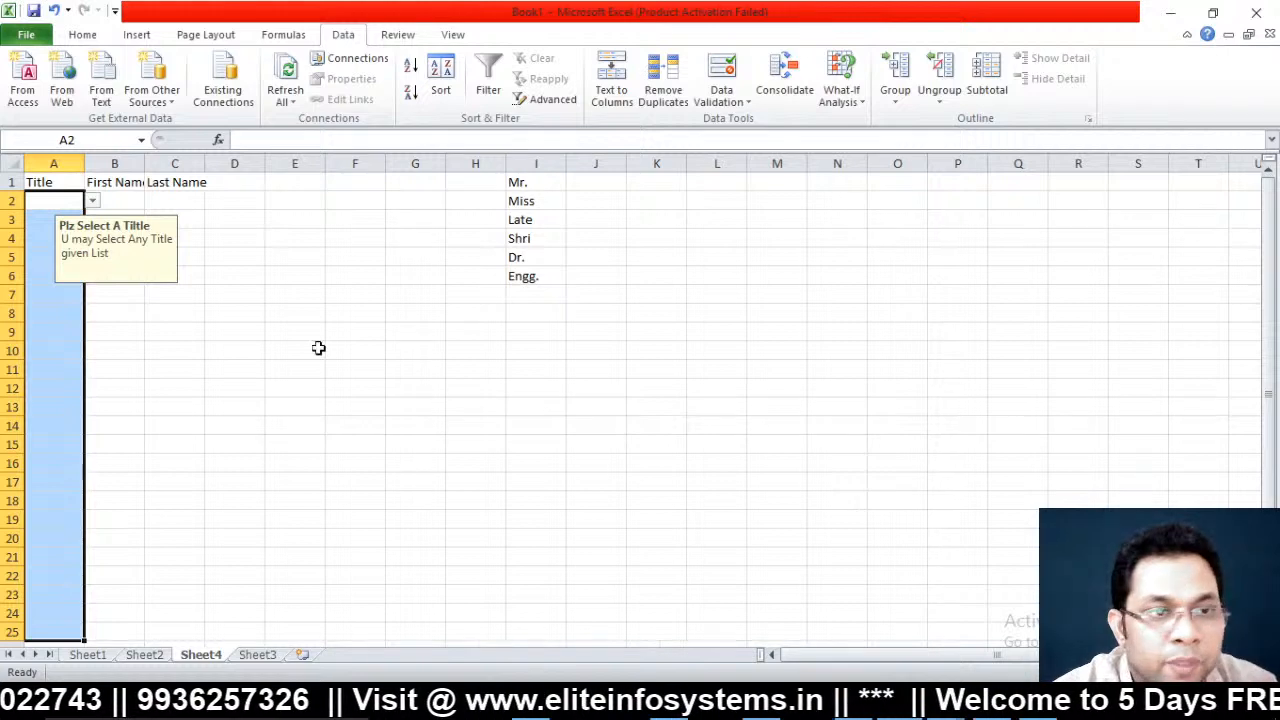
pyautogui.click(240, 311)
pyautogui.click(35, 201)
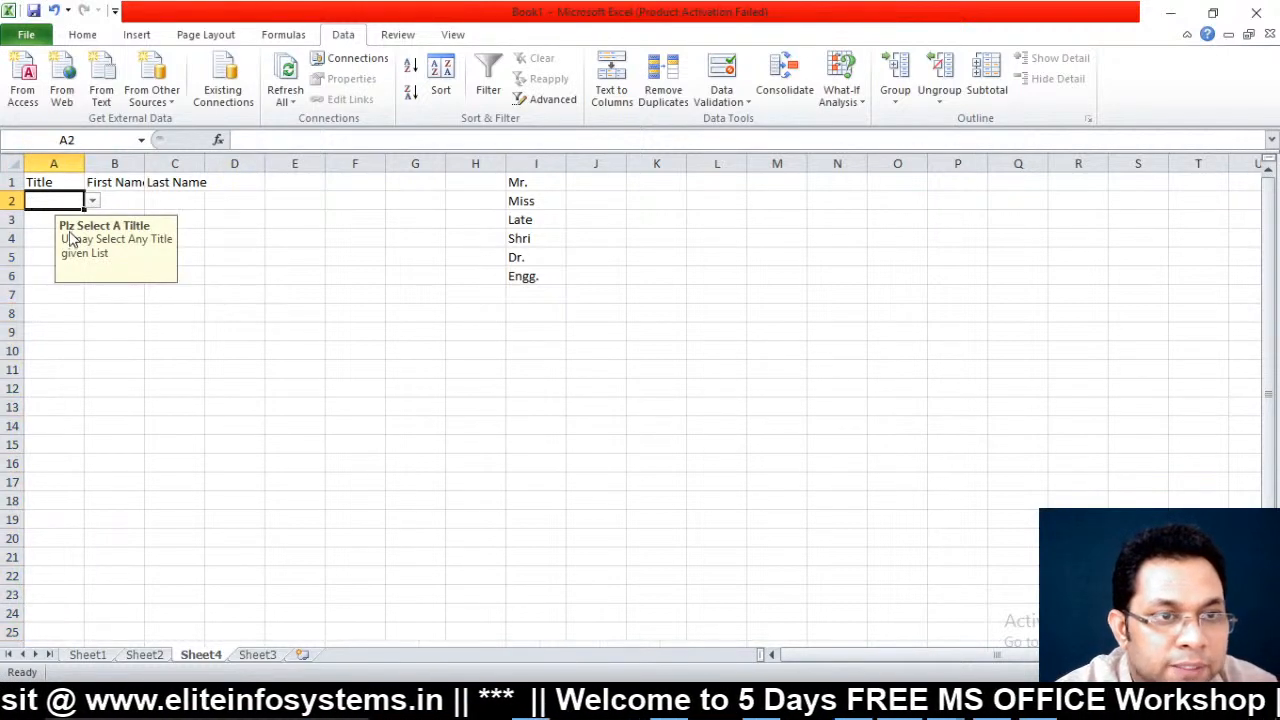
pyautogui.click(92, 201)
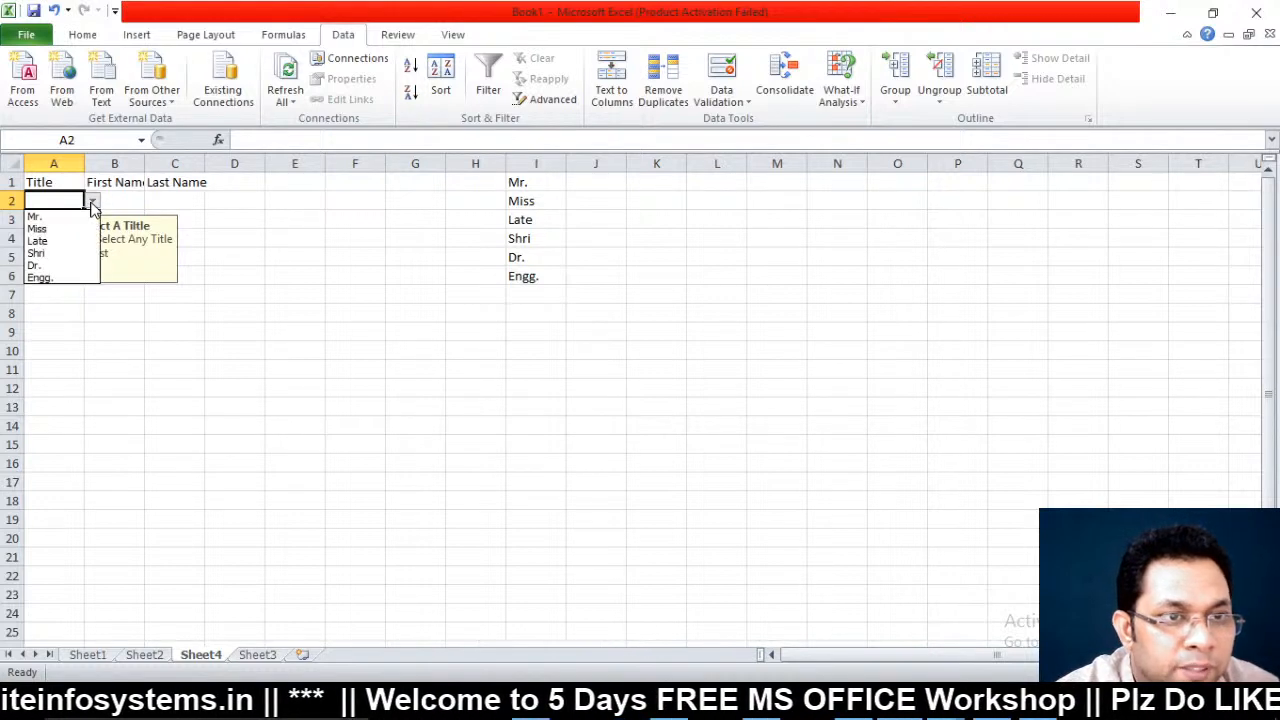
pyautogui.click(36, 216)
pyautogui.click(133, 200)
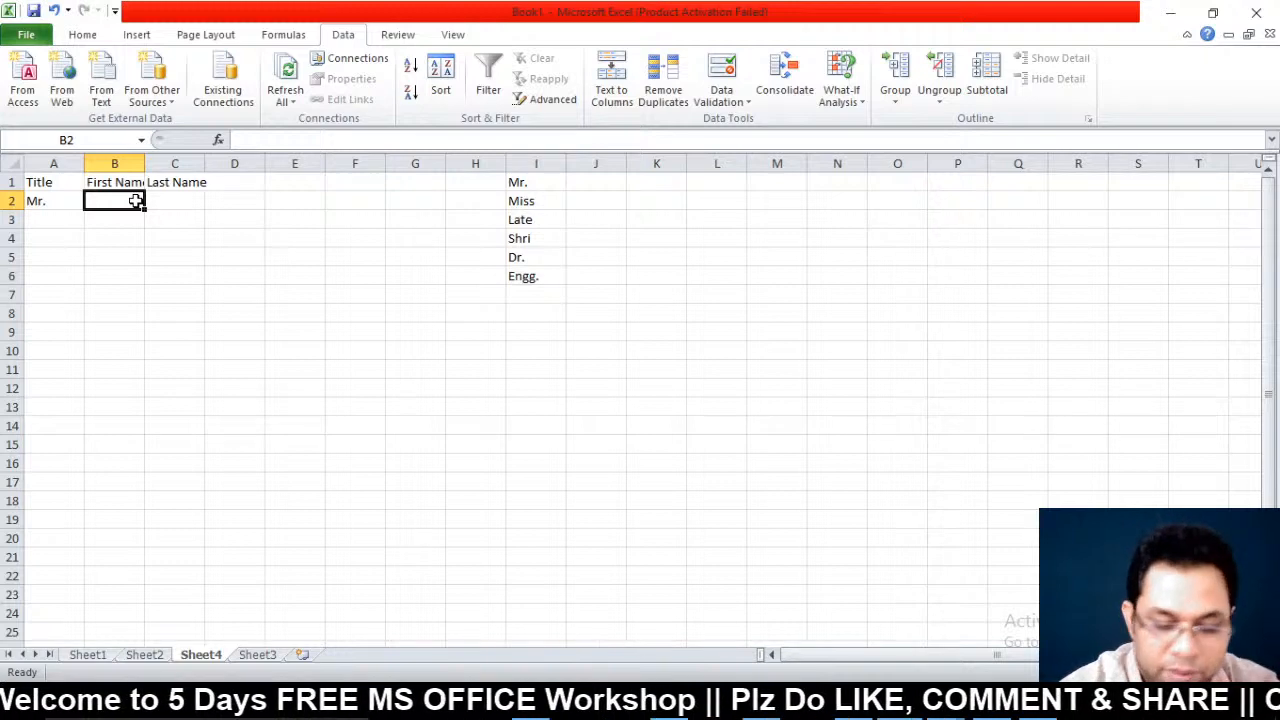
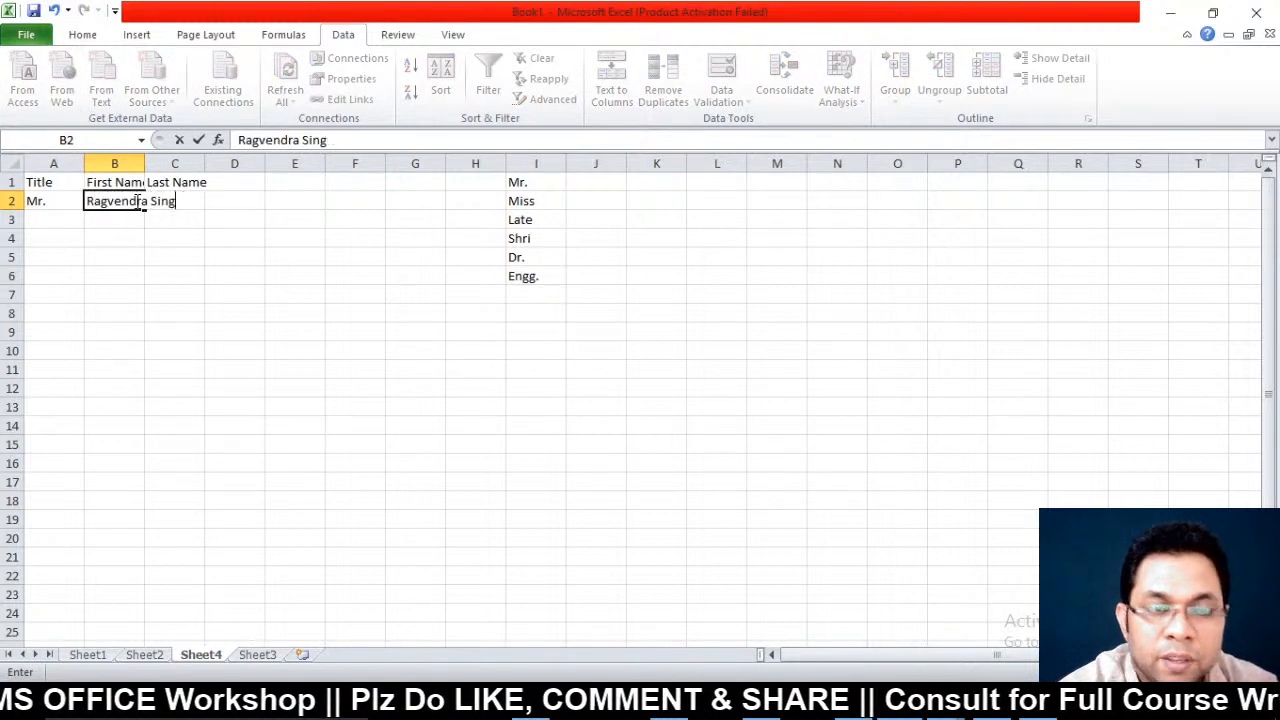
pyautogui.press('Tab')
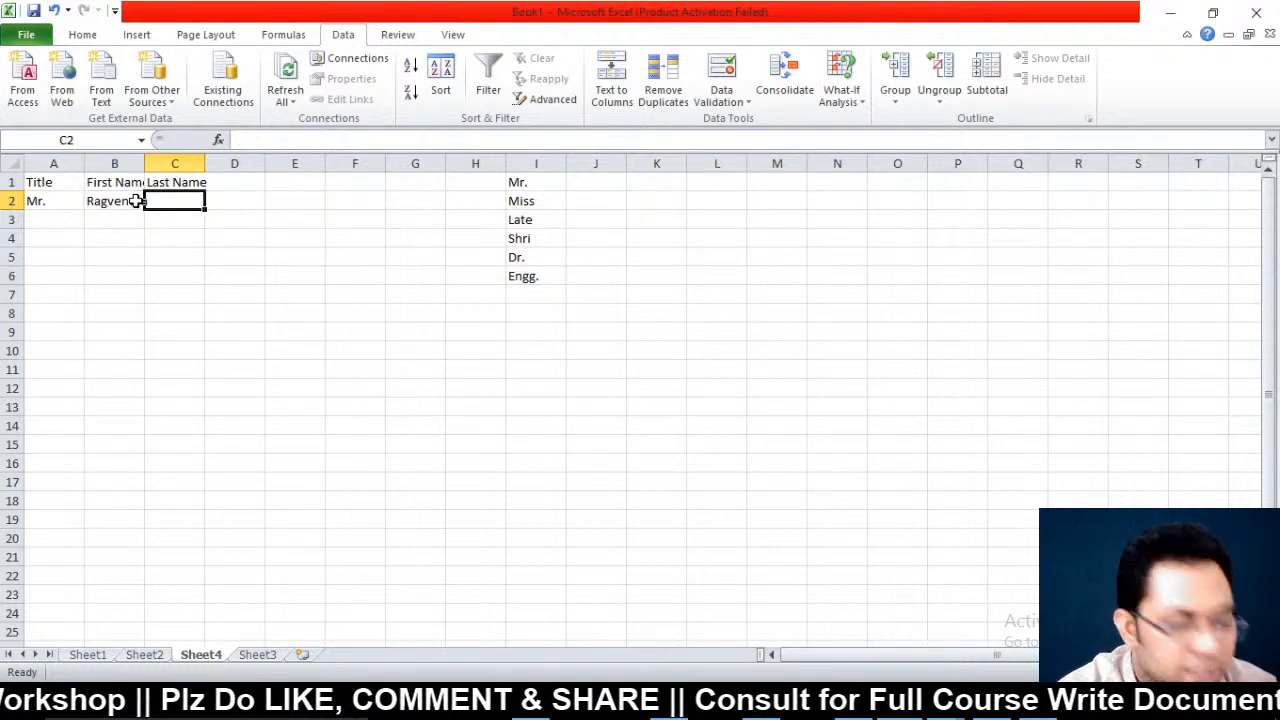
pyautogui.write('Sing')
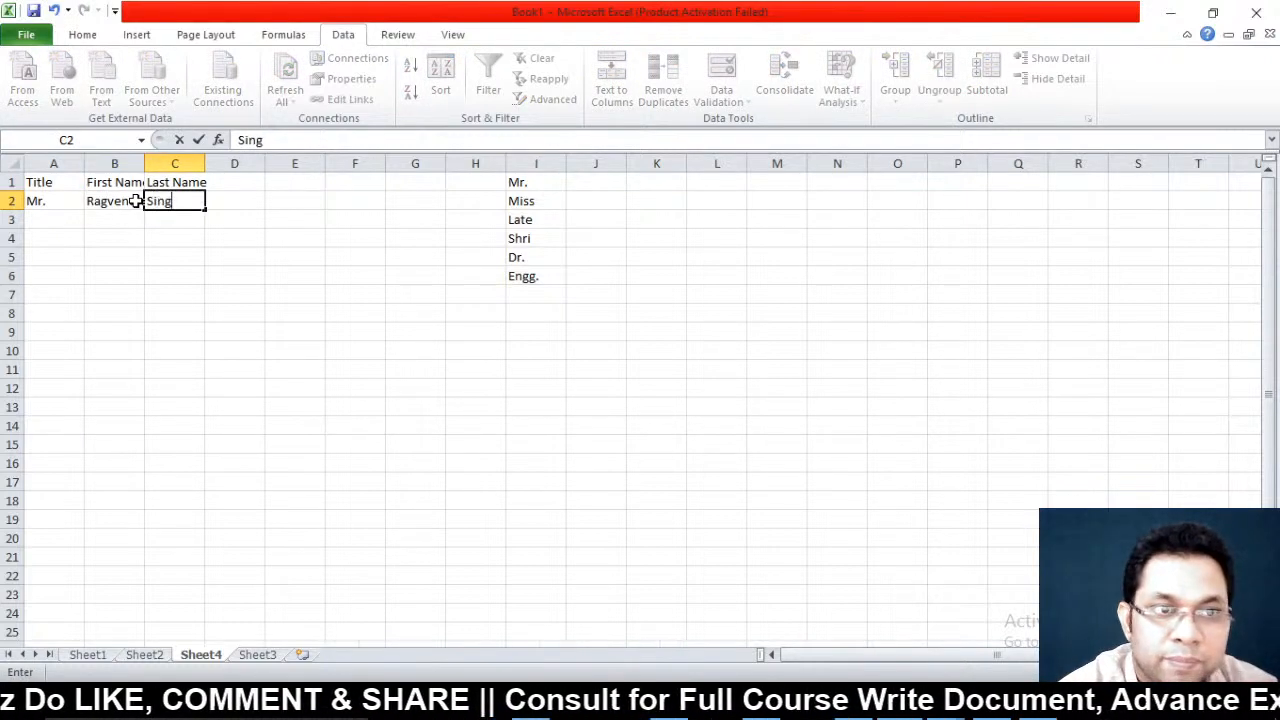
pyautogui.write('h')
pyautogui.press('Return')
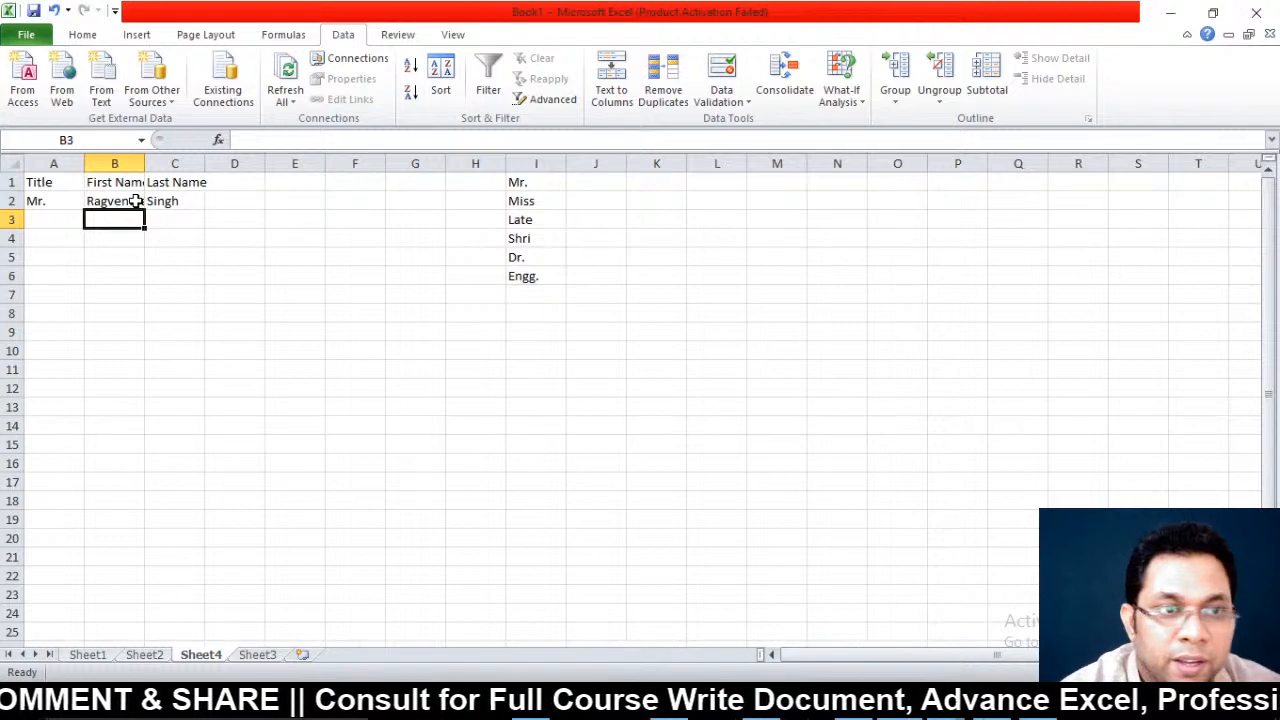
# Fill row 3 with the title Miss and the second person's first and last names
pyautogui.click(47, 218)
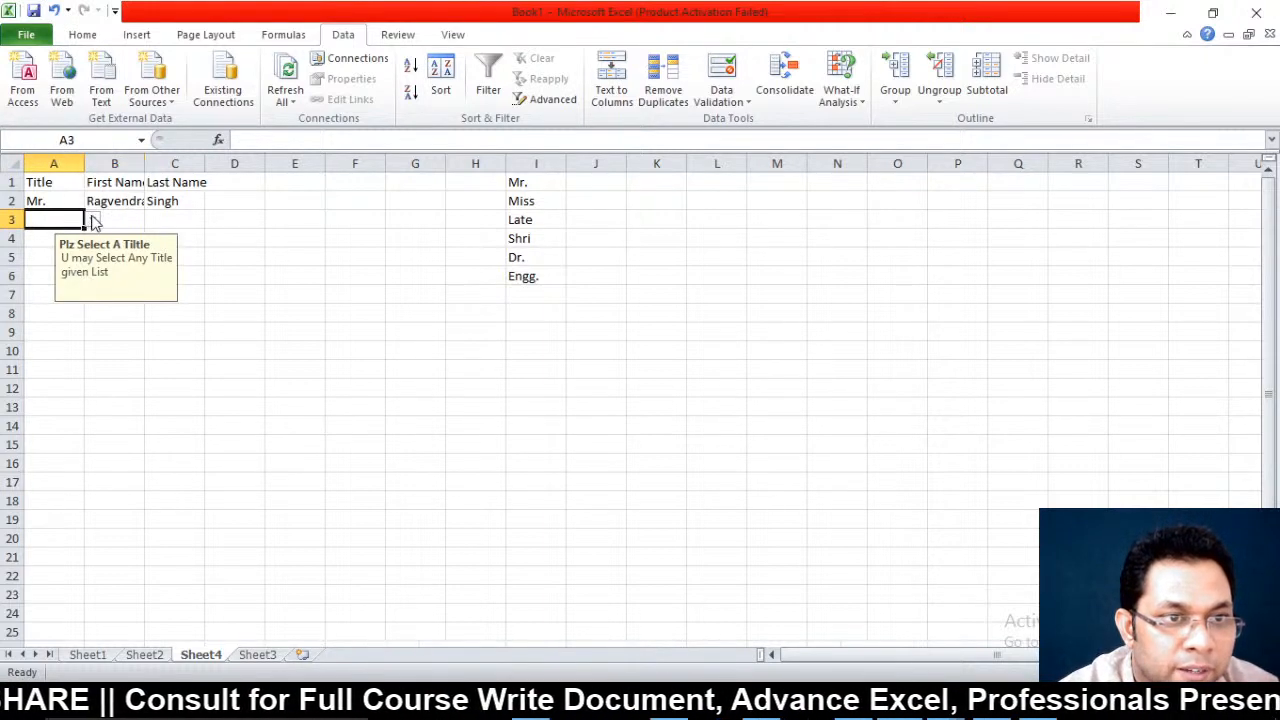
pyautogui.click(92, 220)
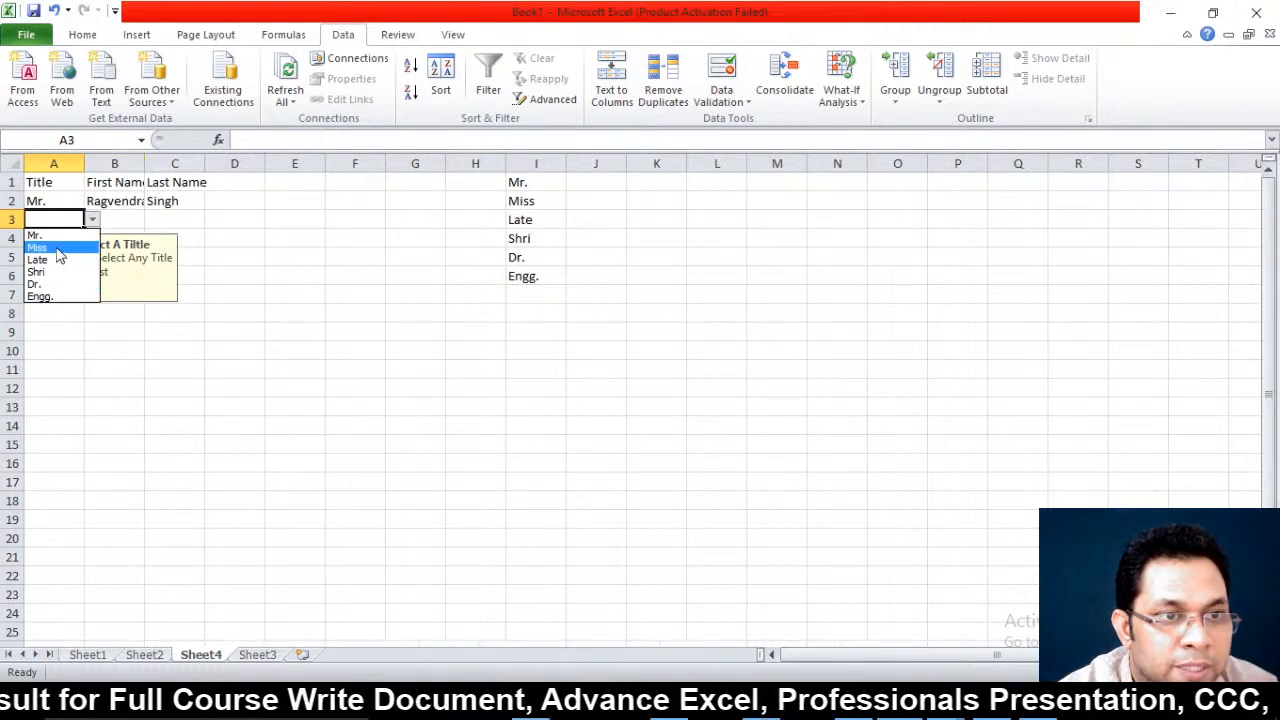
pyautogui.click(58, 249)
pyautogui.click(117, 217)
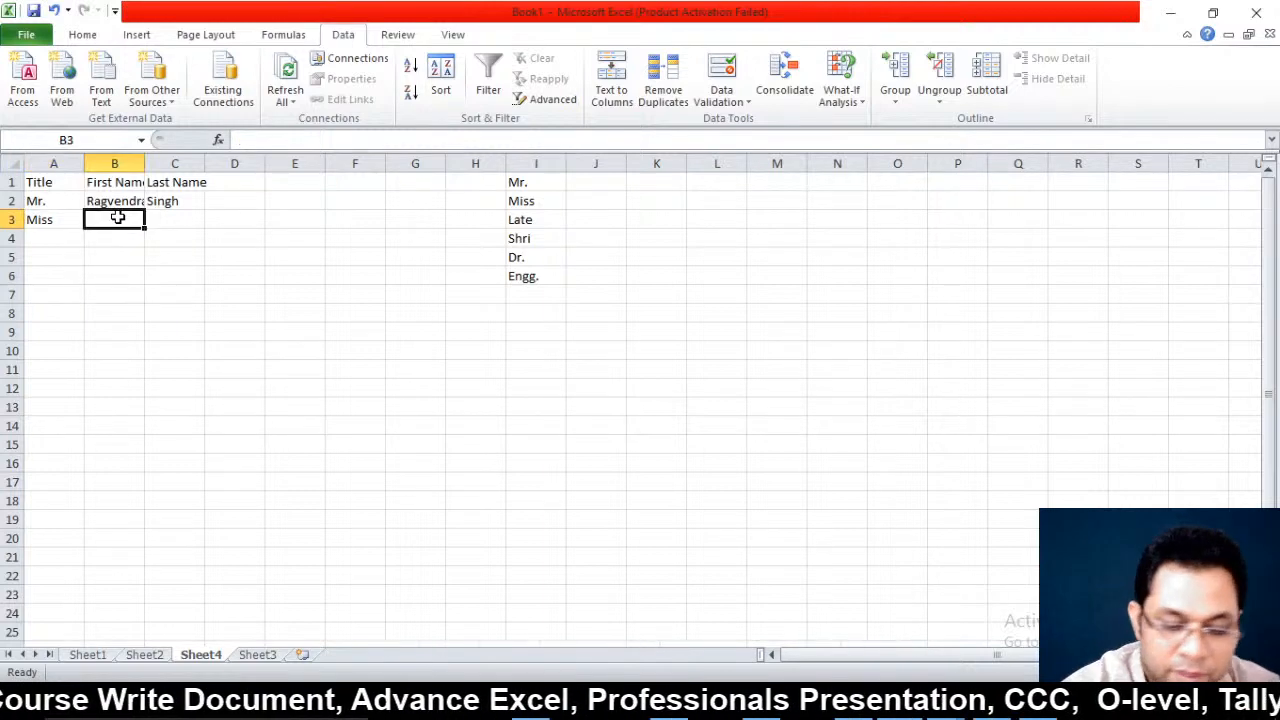
pyautogui.press('Tab')
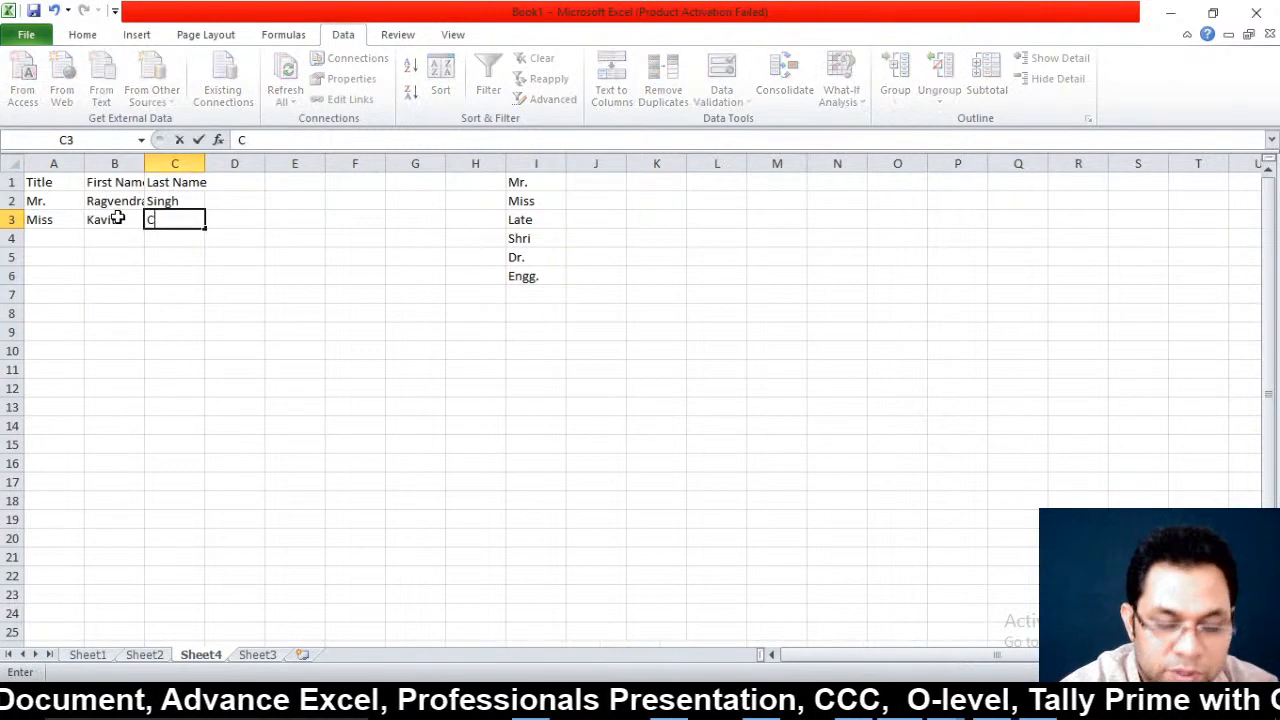
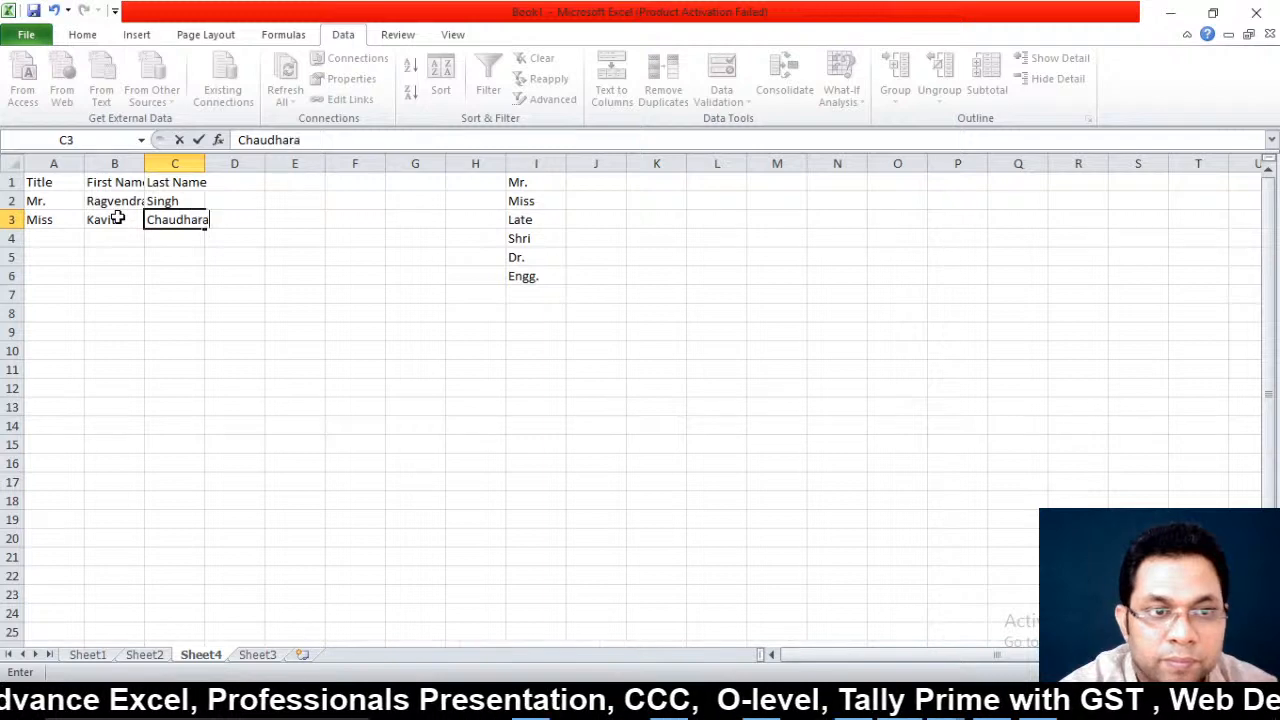
pyautogui.press('BackSpace')
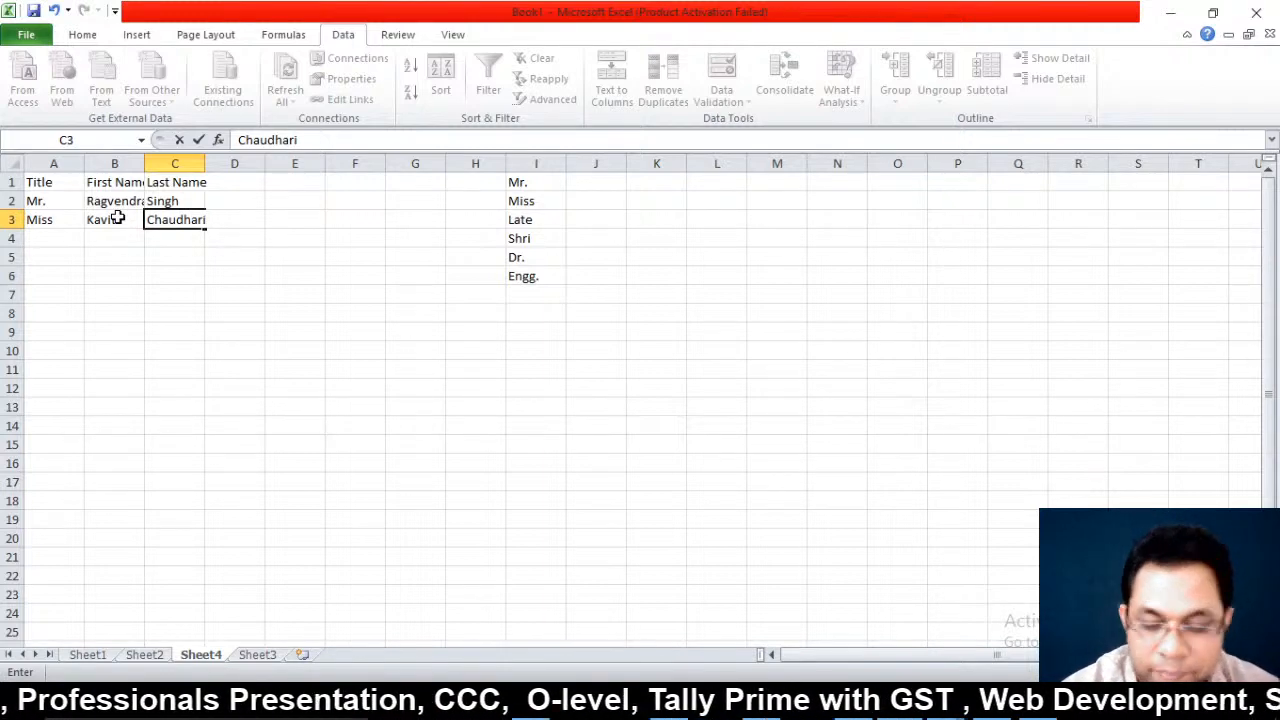
pyautogui.press('Return')
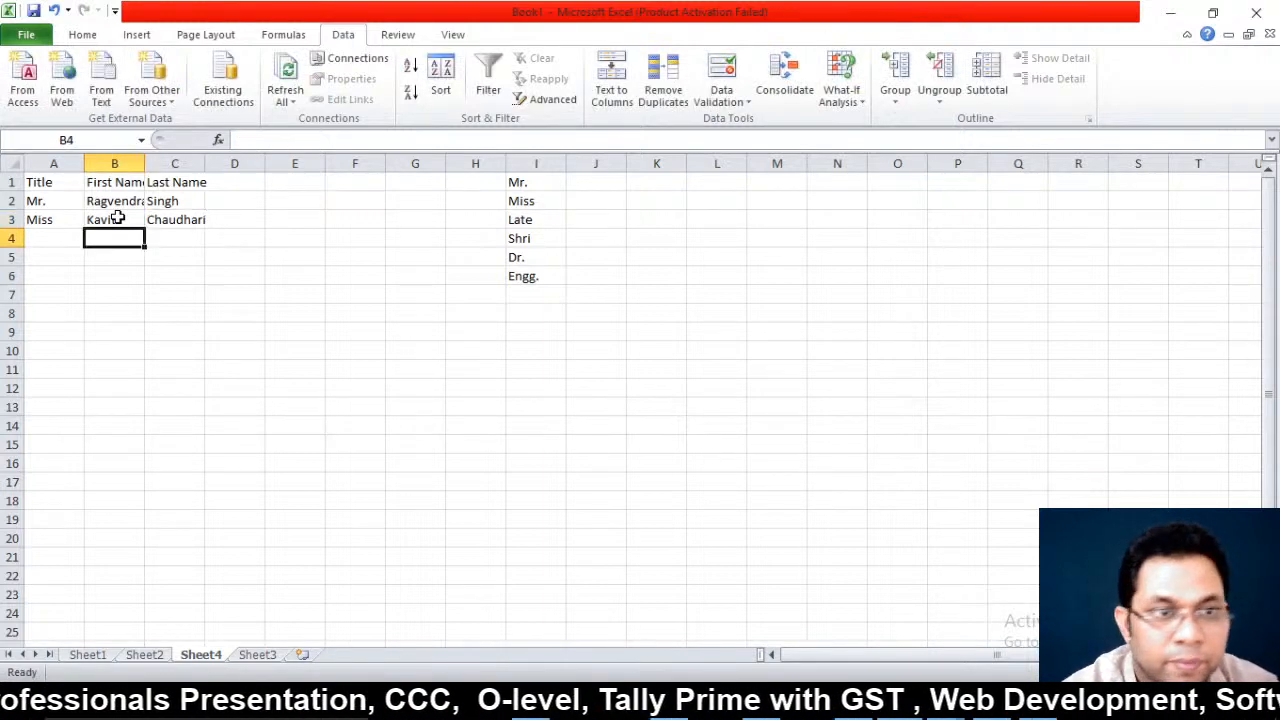
# Autofit column B, choose Shri as A4's title and enter the first name in B4
pyautogui.doubleClick(146, 164)
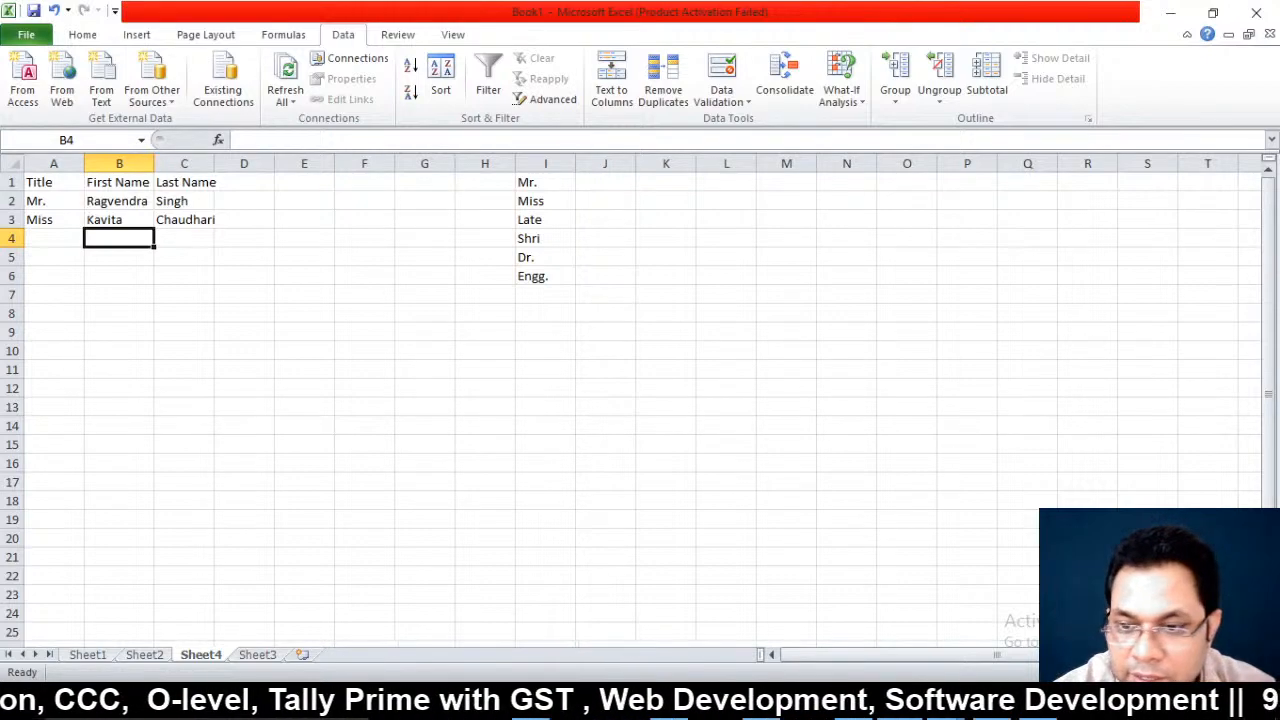
pyautogui.scroll(7, 640, 400)
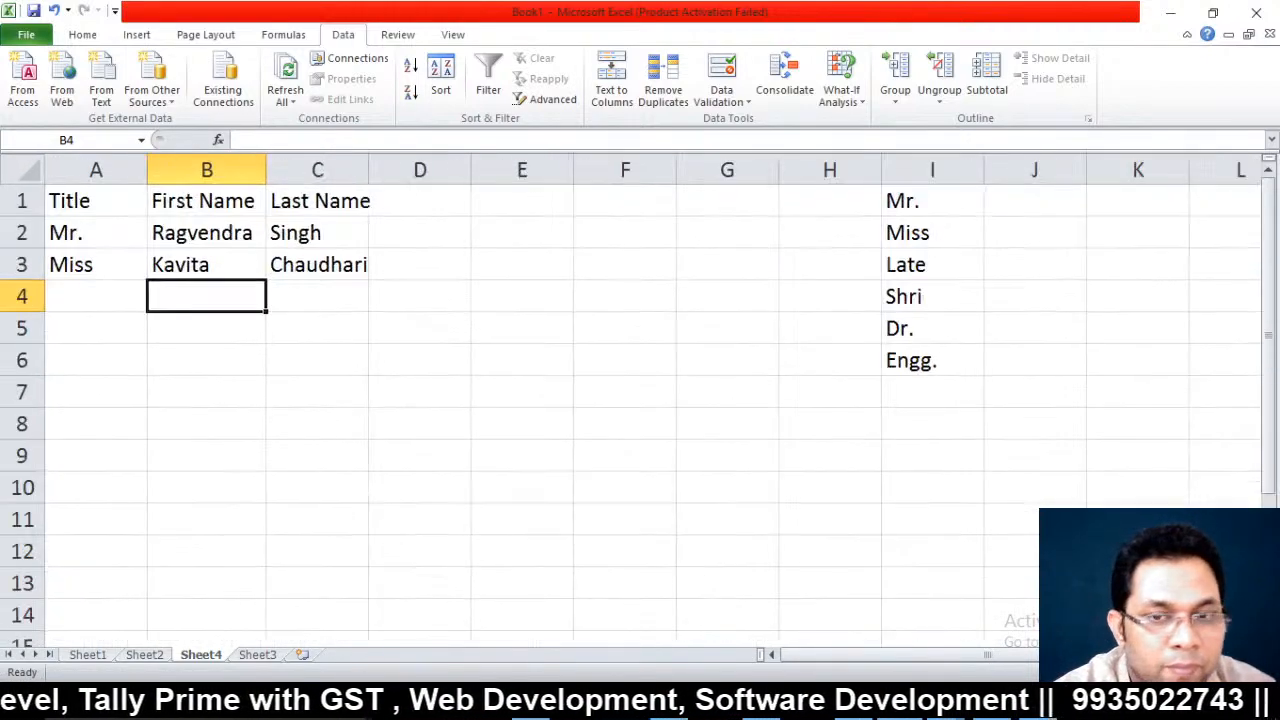
pyautogui.scroll(1, 640, 400)
pyautogui.click(123, 330)
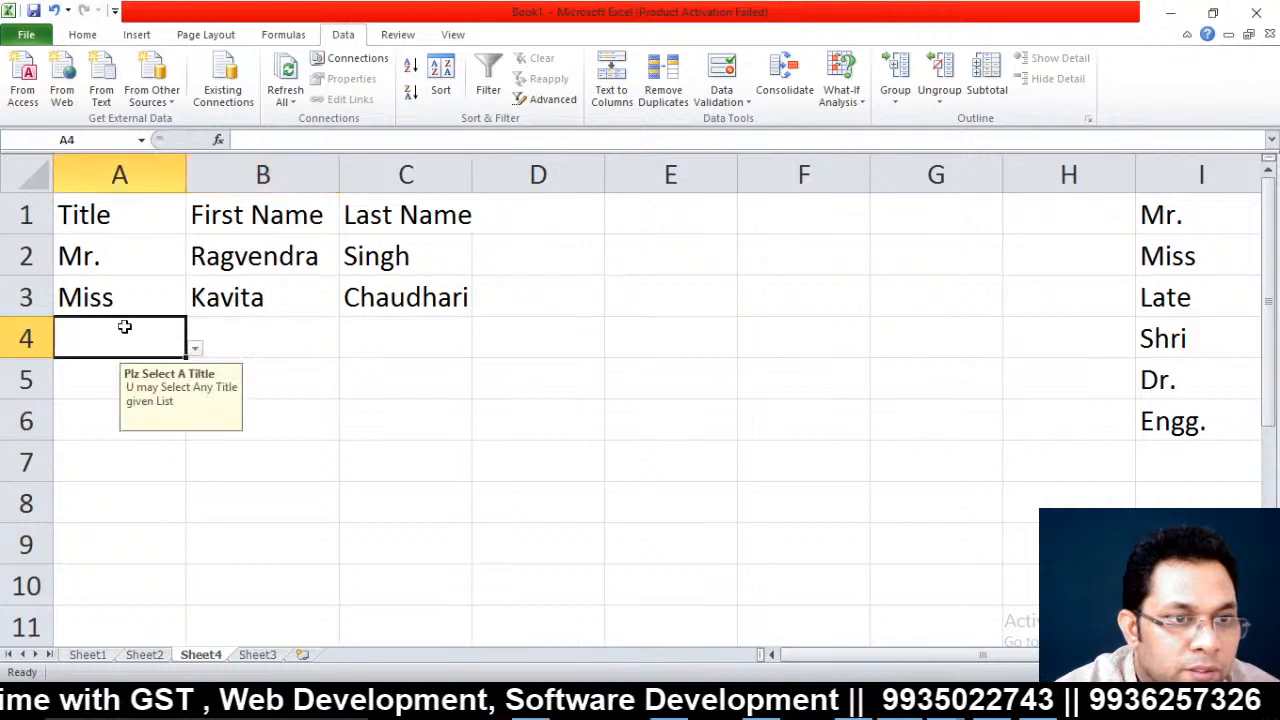
pyautogui.click(196, 348)
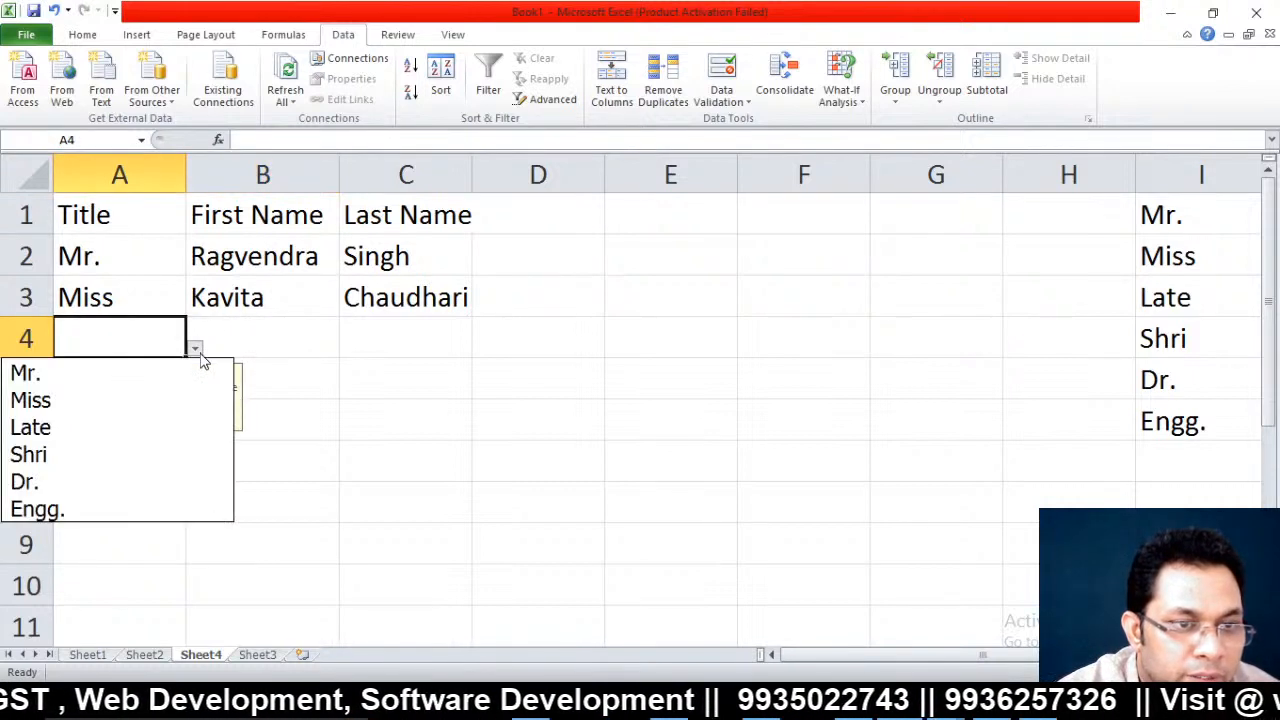
pyautogui.click(63, 454)
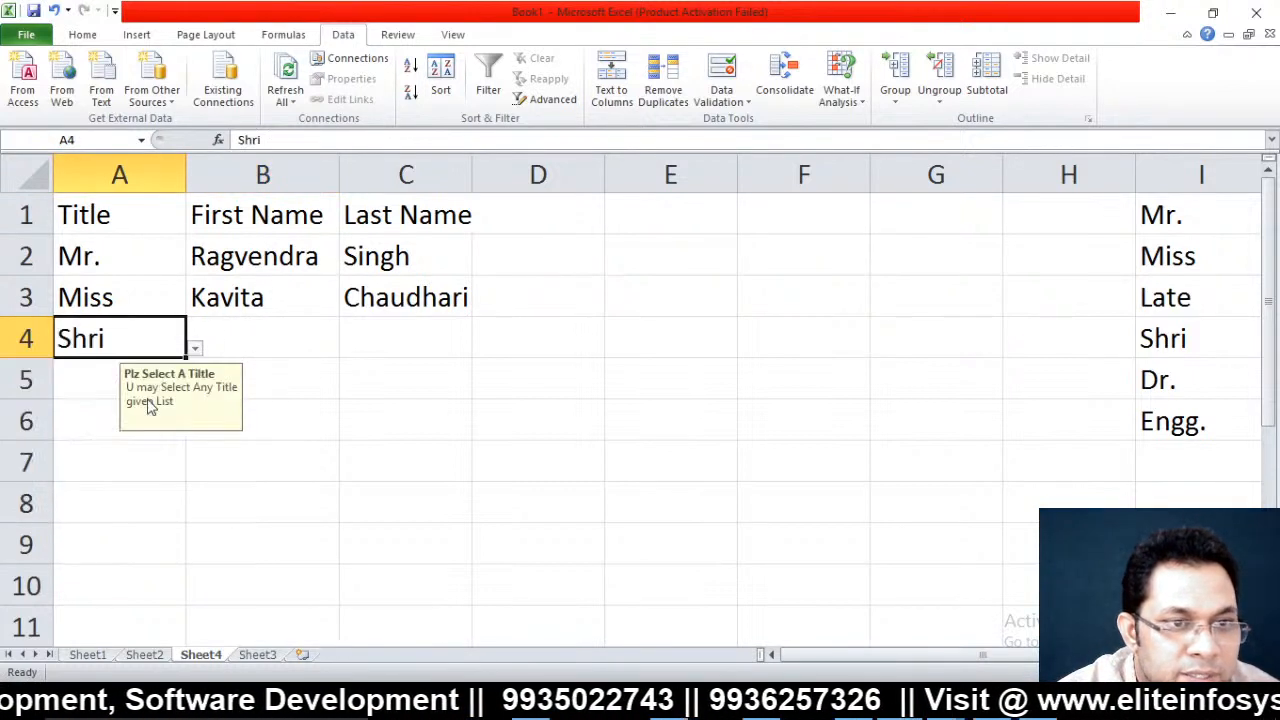
pyautogui.click(272, 336)
pyautogui.write('M')
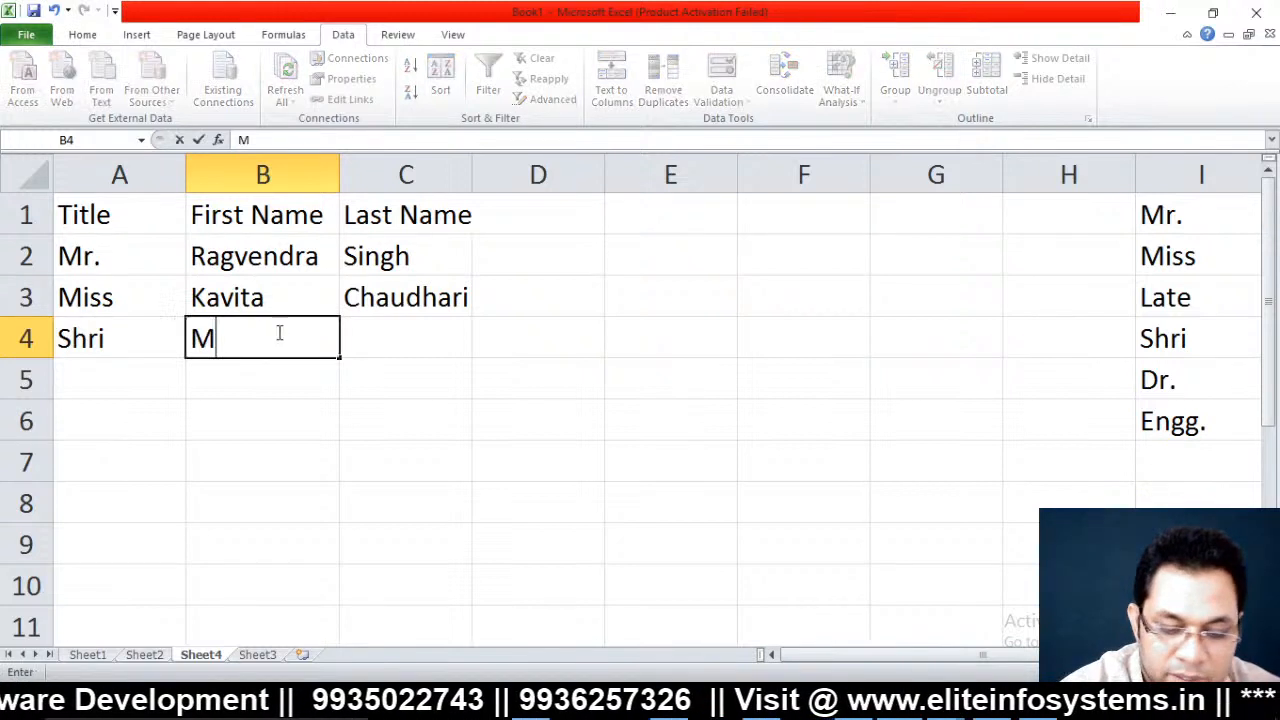
pyautogui.write('.S. ')
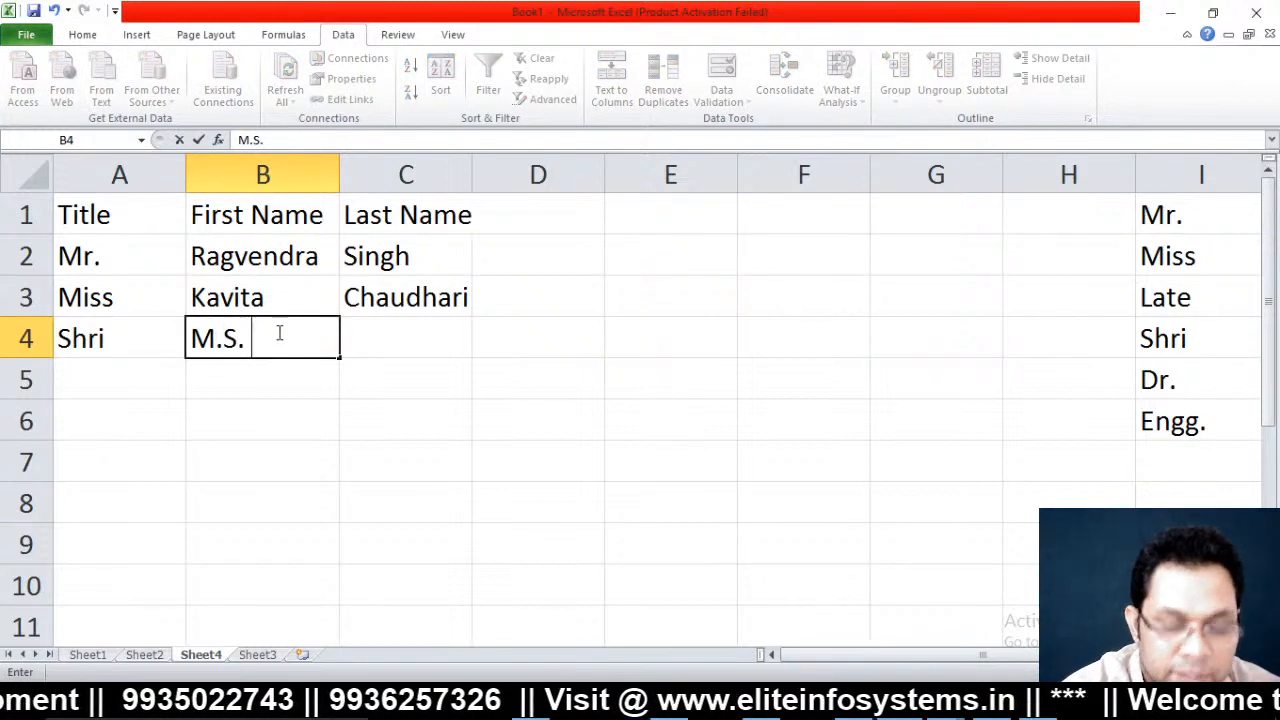
pyautogui.write('Thaukr')
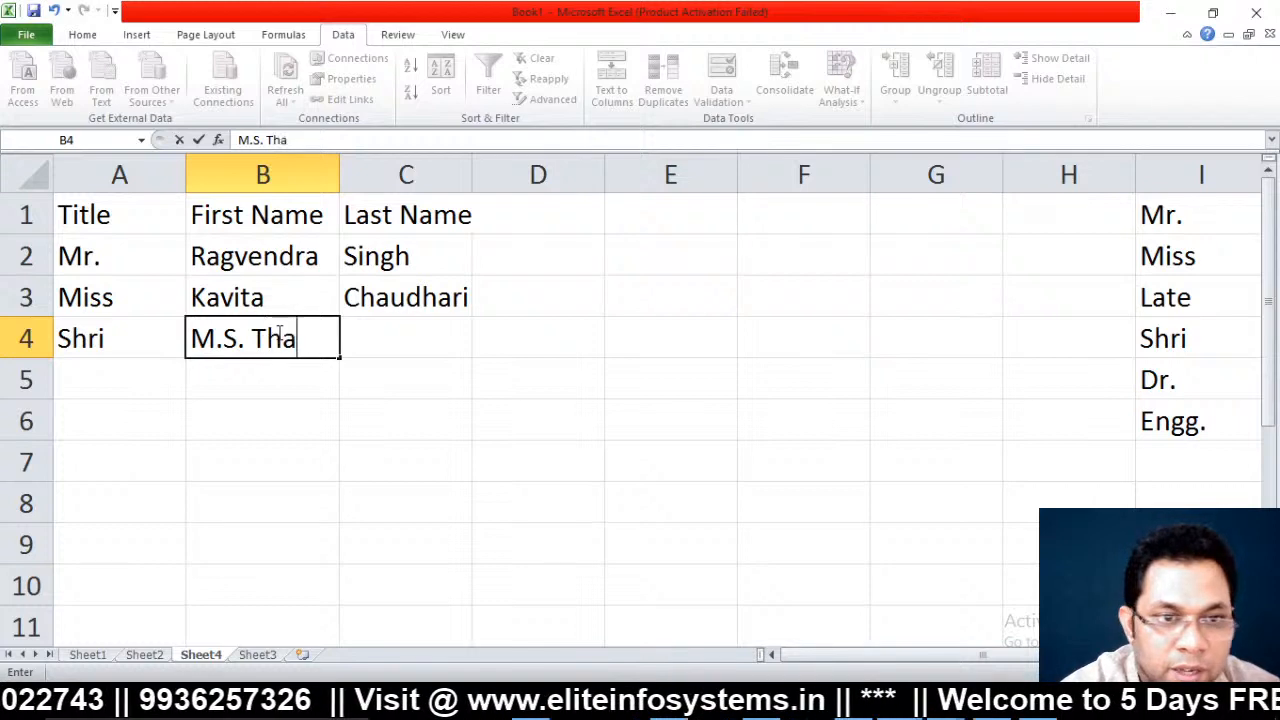
pyautogui.press('Tab')
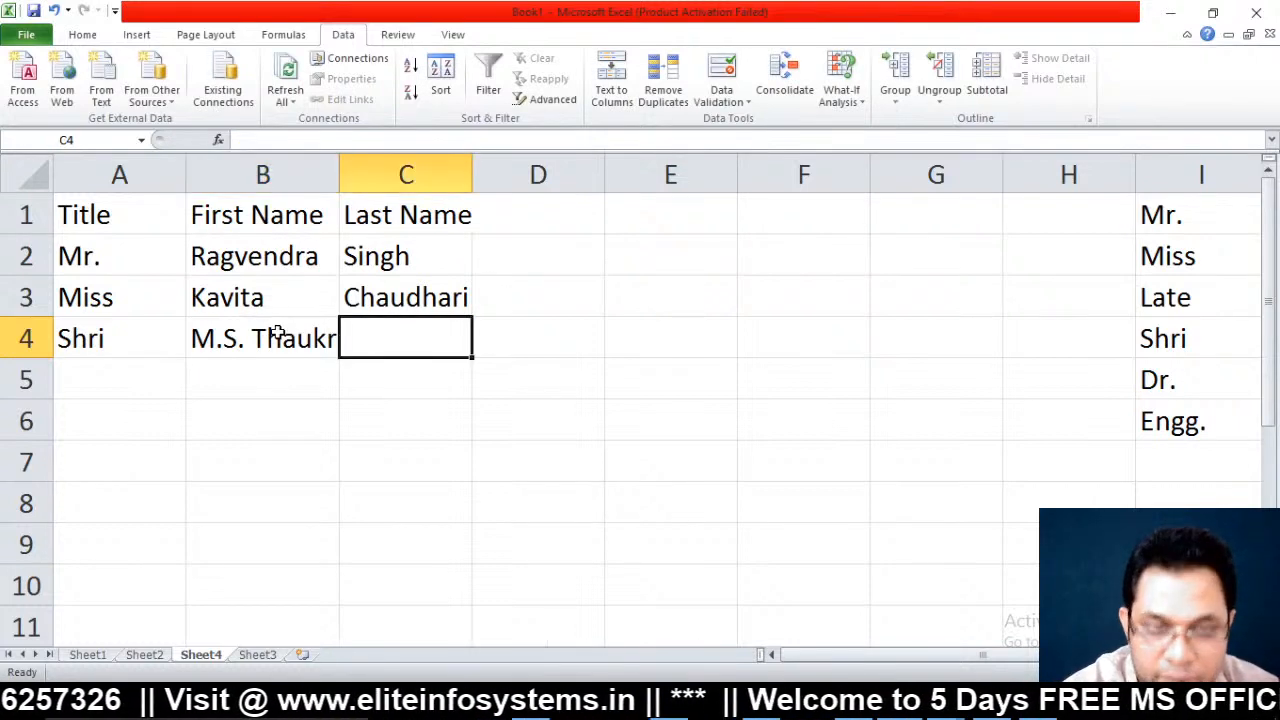
# Trim the stray surname letters from B4 and enter the last name in C4
pyautogui.click(278, 334)
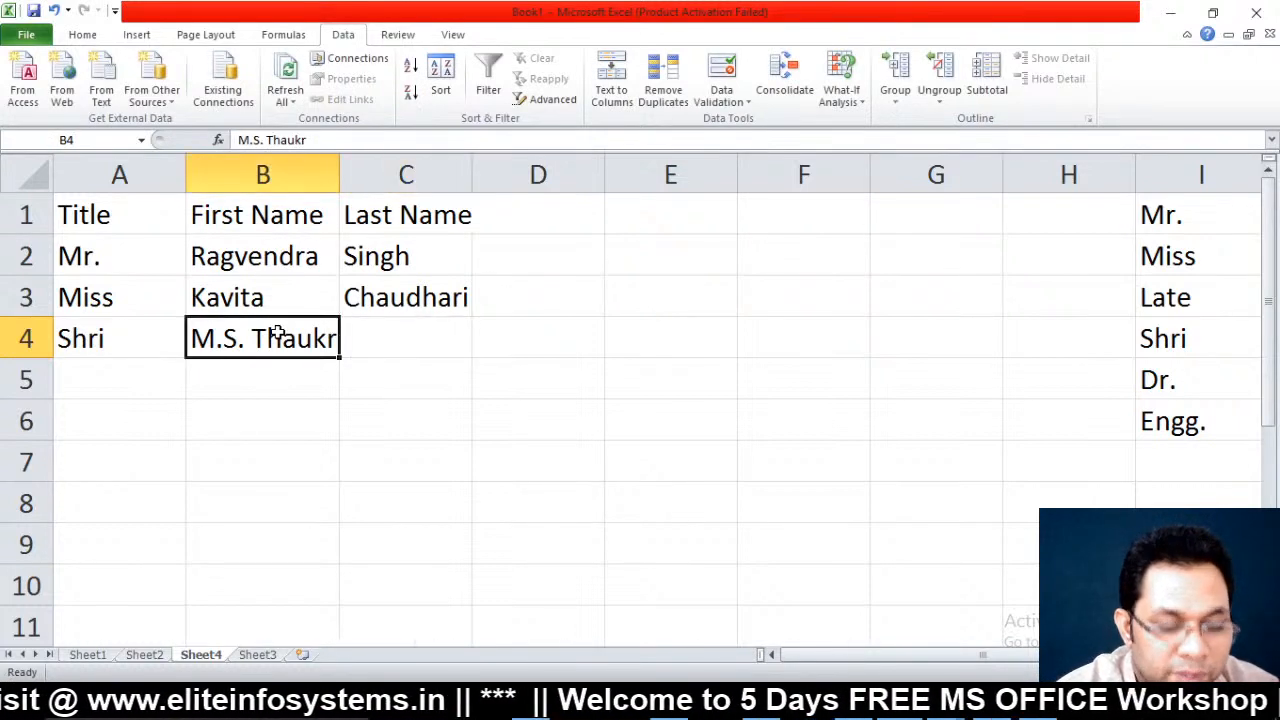
pyautogui.press('F2')
pyautogui.press('BackSpace')
pyautogui.press('BackSpace')
pyautogui.press('BackSpace')
pyautogui.press('BackSpace')
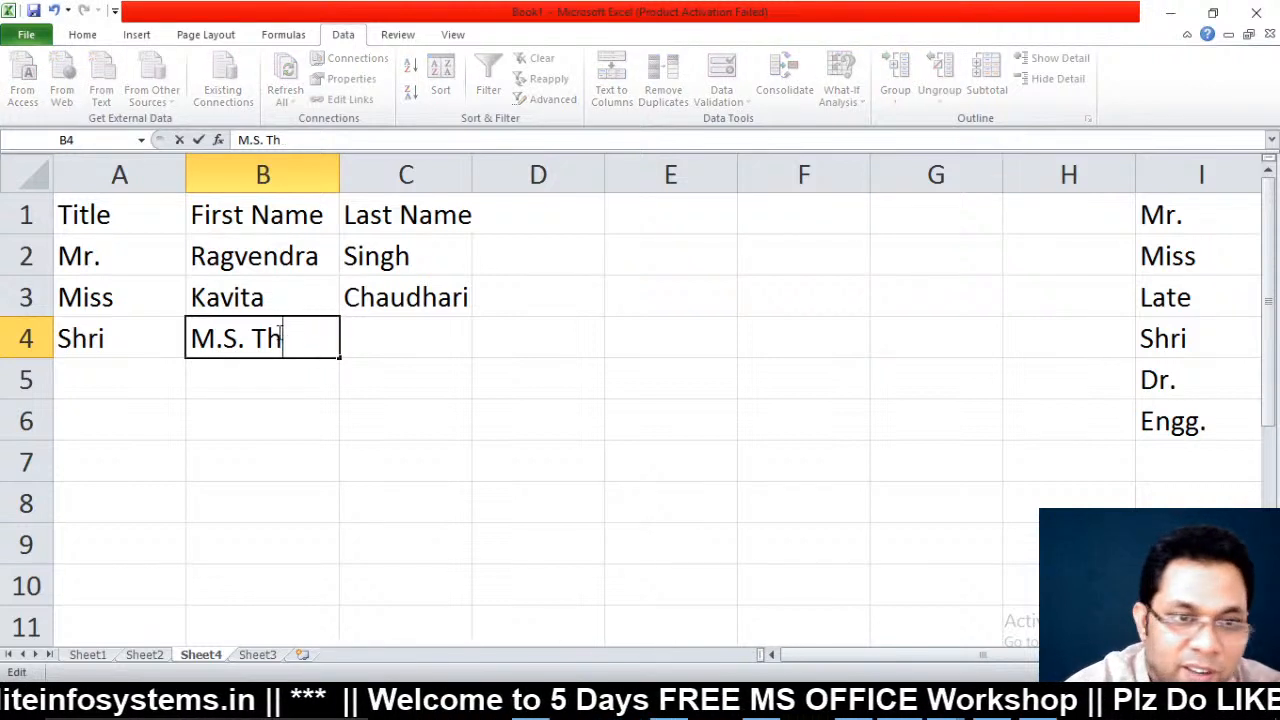
pyautogui.press('BackSpace')
pyautogui.press('BackSpace')
pyautogui.press('BackSpace')
pyautogui.press('Tab')
pyautogui.write('Thu')
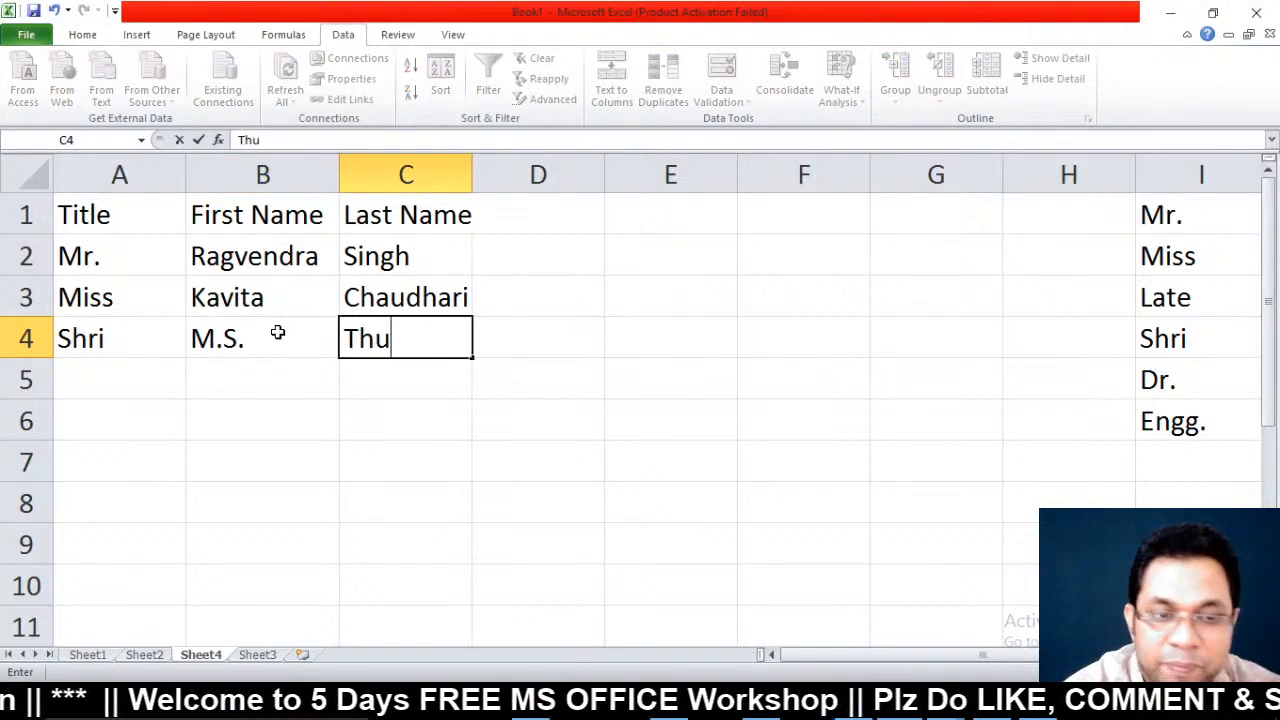
pyautogui.press('BackSpace')
pyautogui.write('h')
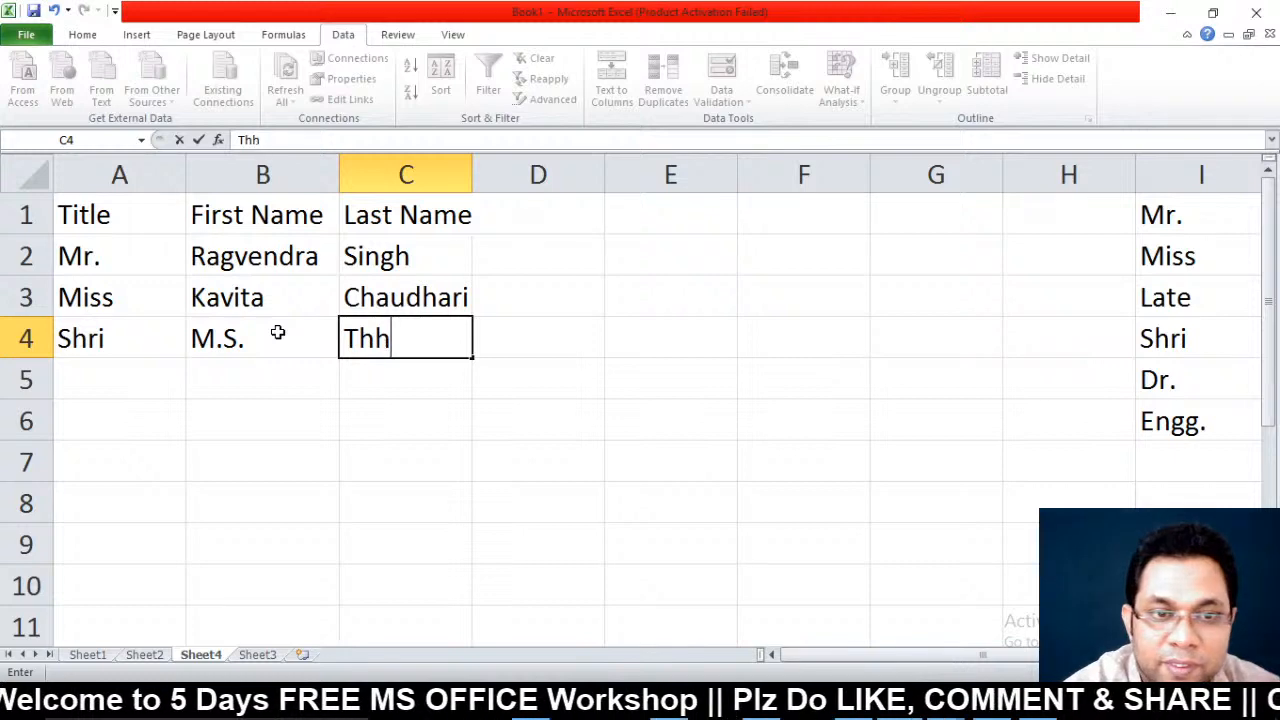
pyautogui.press('BackSpace')
pyautogui.write('akur')
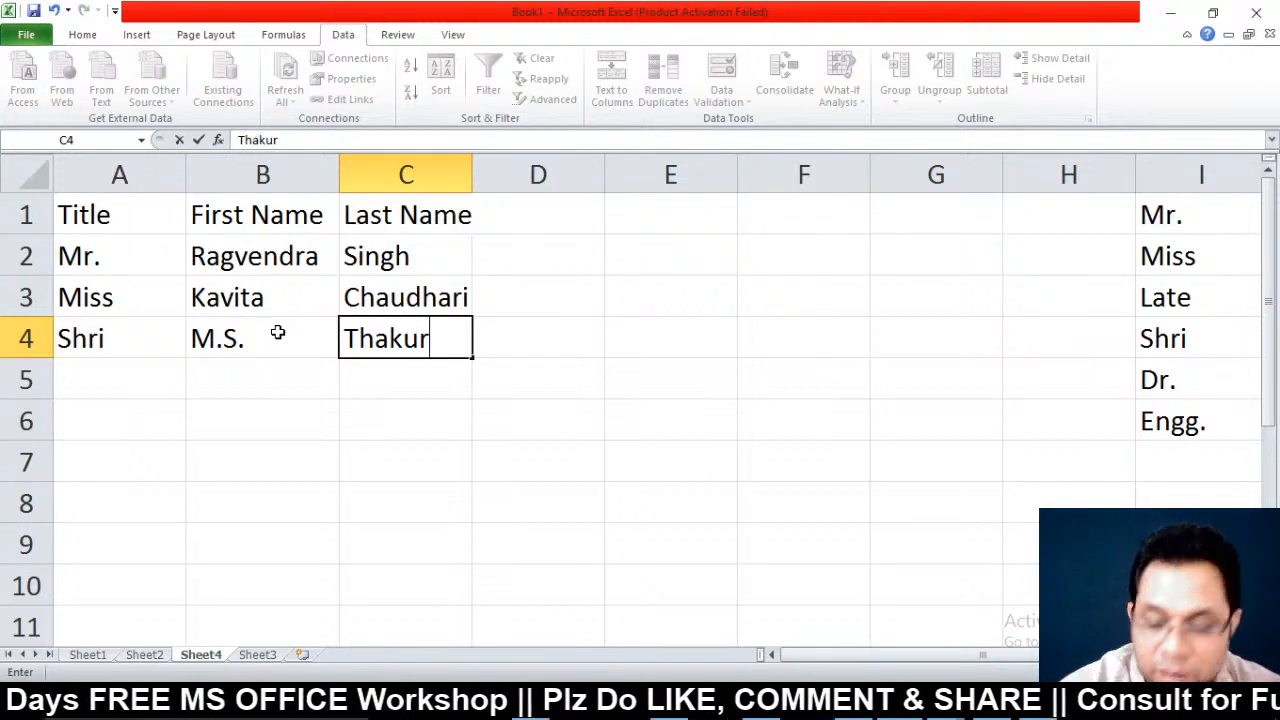
pyautogui.press('Up')
pyautogui.press('Up')
pyautogui.press('Up')
# Add the header 'Full name' in cell D1
pyautogui.hotkey('ctrl', 'Right')
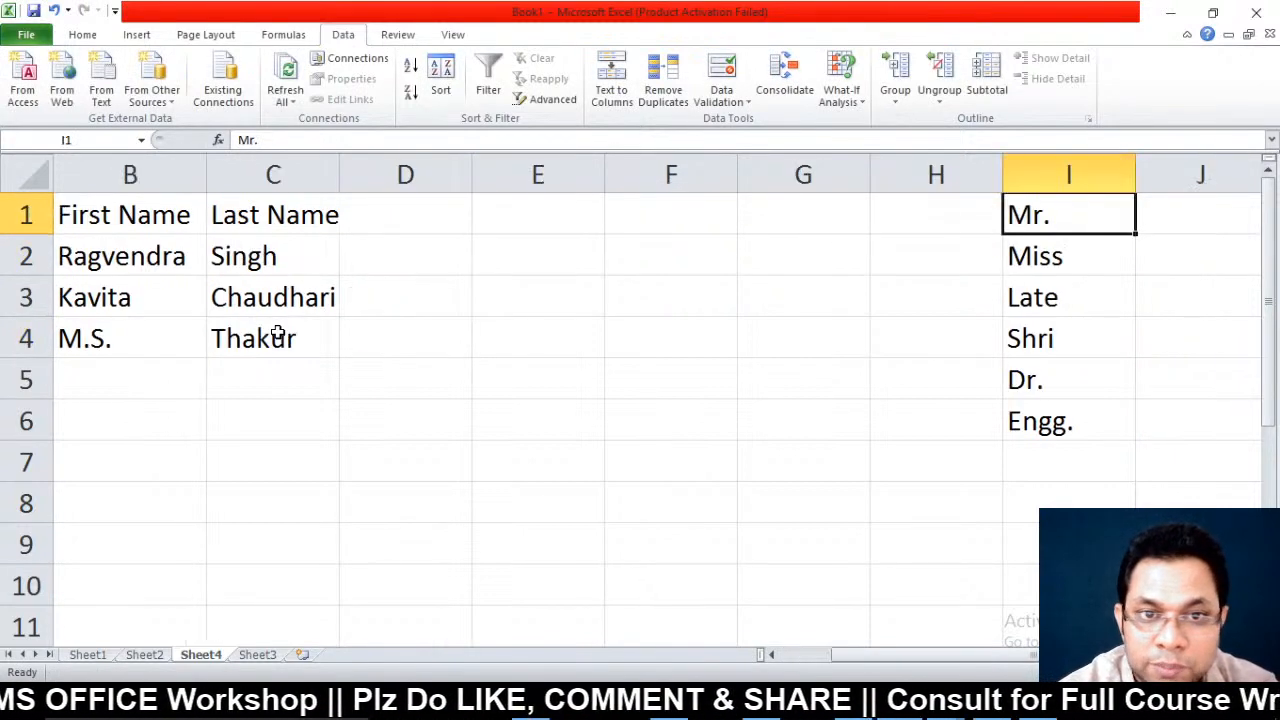
pyautogui.press('Left')
pyautogui.press('Left')
pyautogui.press('Left')
pyautogui.press('Left')
pyautogui.press('Left')
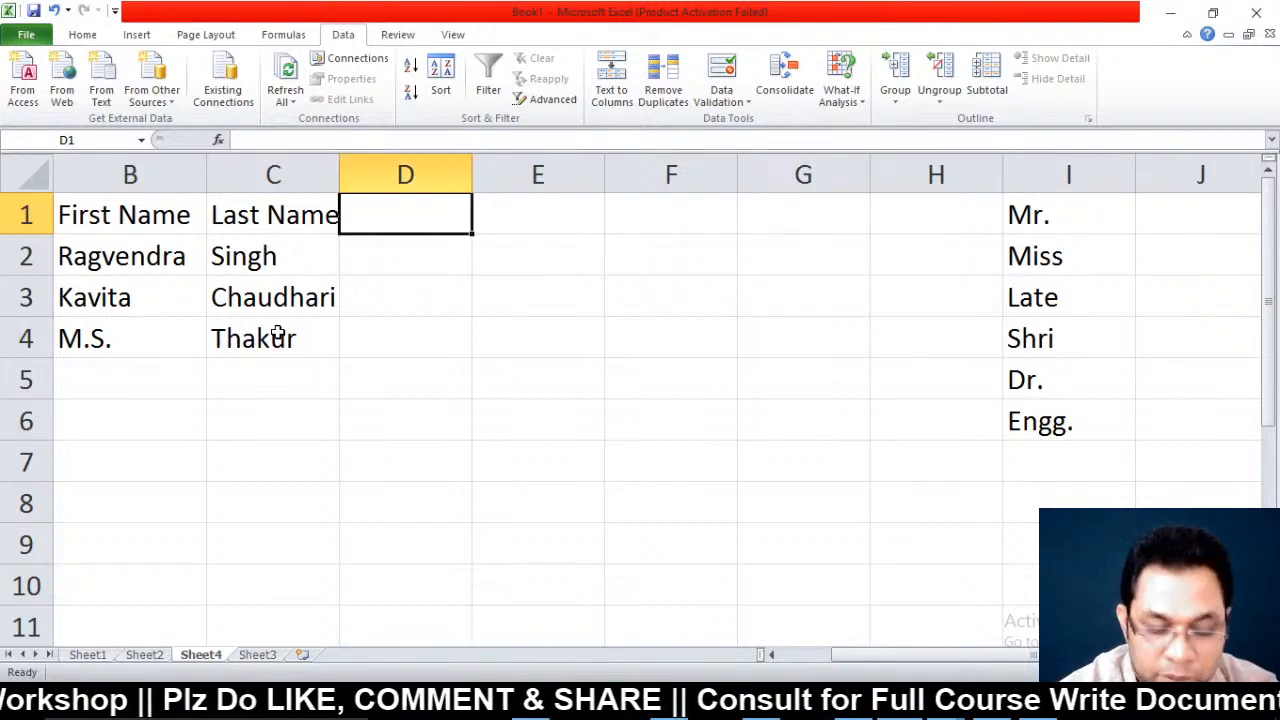
pyautogui.write('Full ')
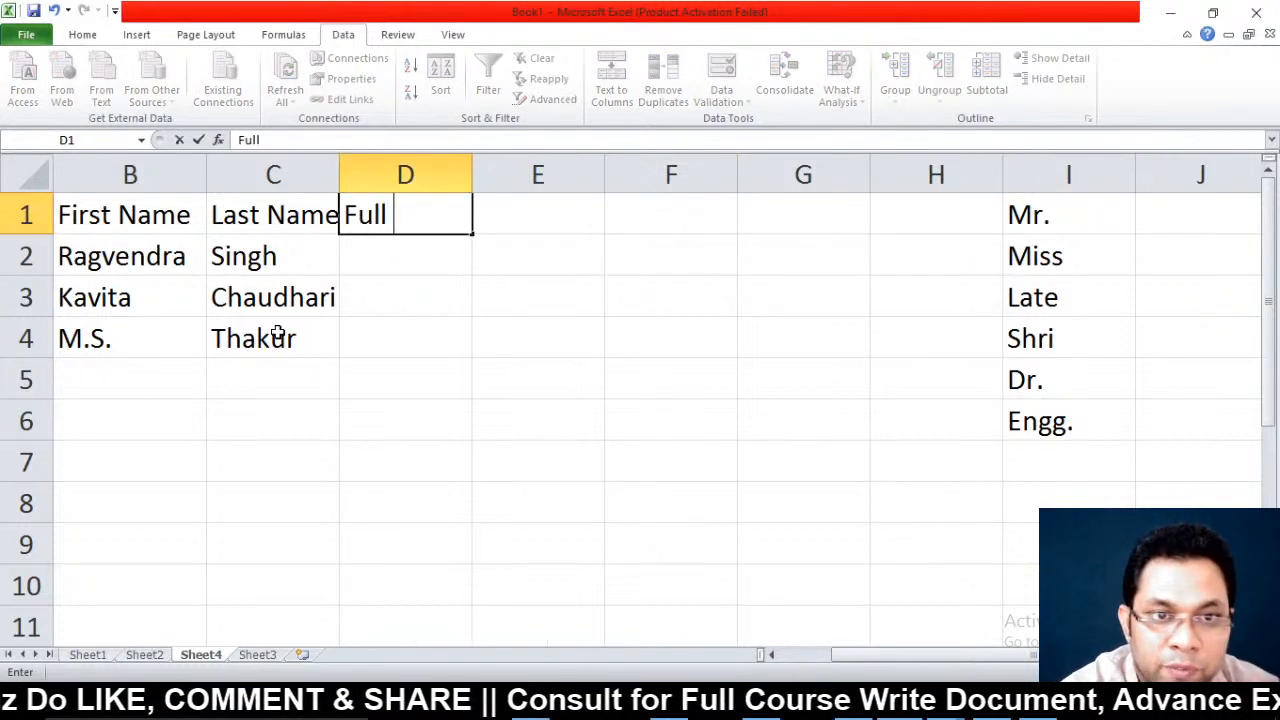
pyautogui.write('name')
pyautogui.press('Return')
# Enter =CONCATENATE(A2,B2,C2) in D2 to join title, first and last name
pyautogui.press('Left')
pyautogui.press('Left')
pyautogui.press('Left')
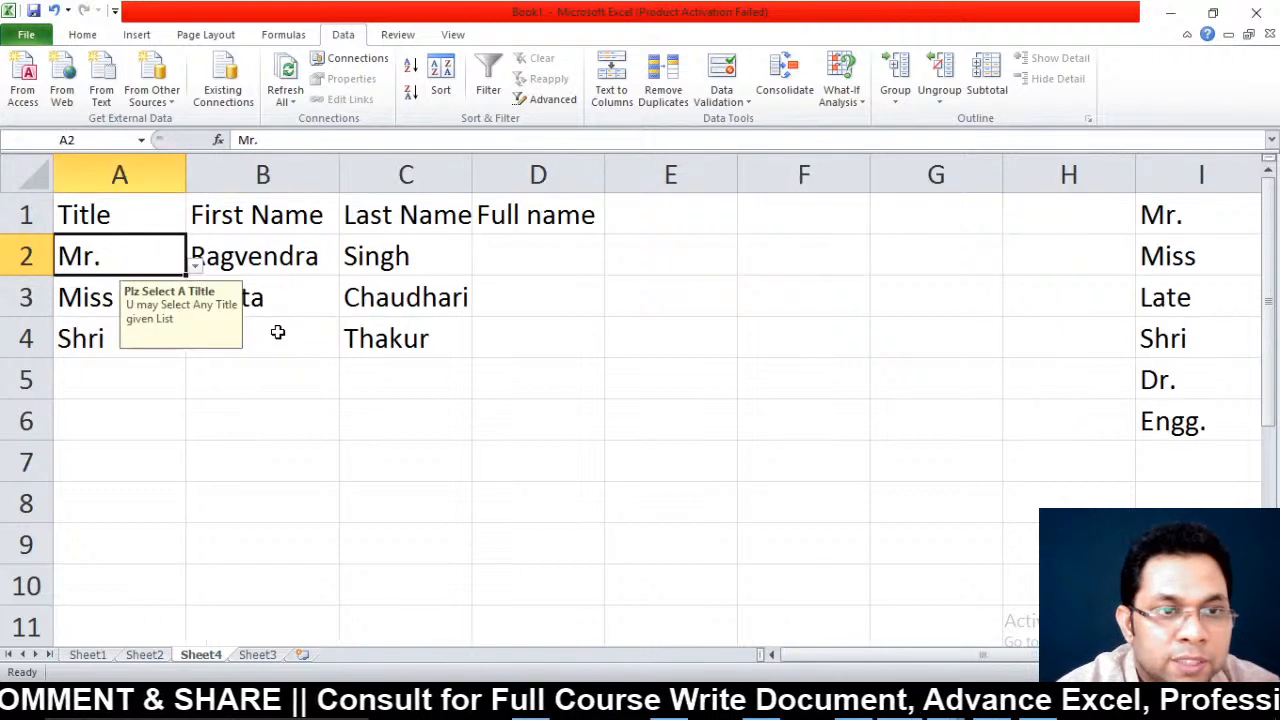
pyautogui.press('Right')
pyautogui.press('Right')
pyautogui.press('Right')
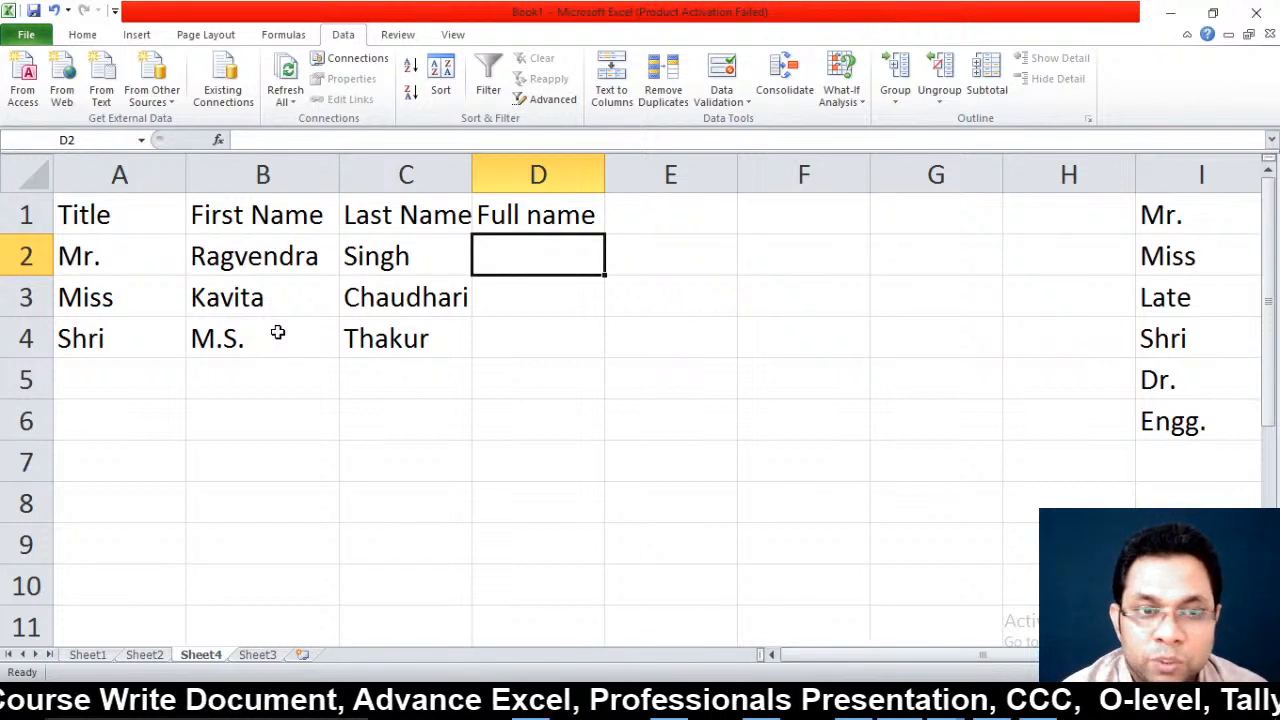
pyautogui.write('=')
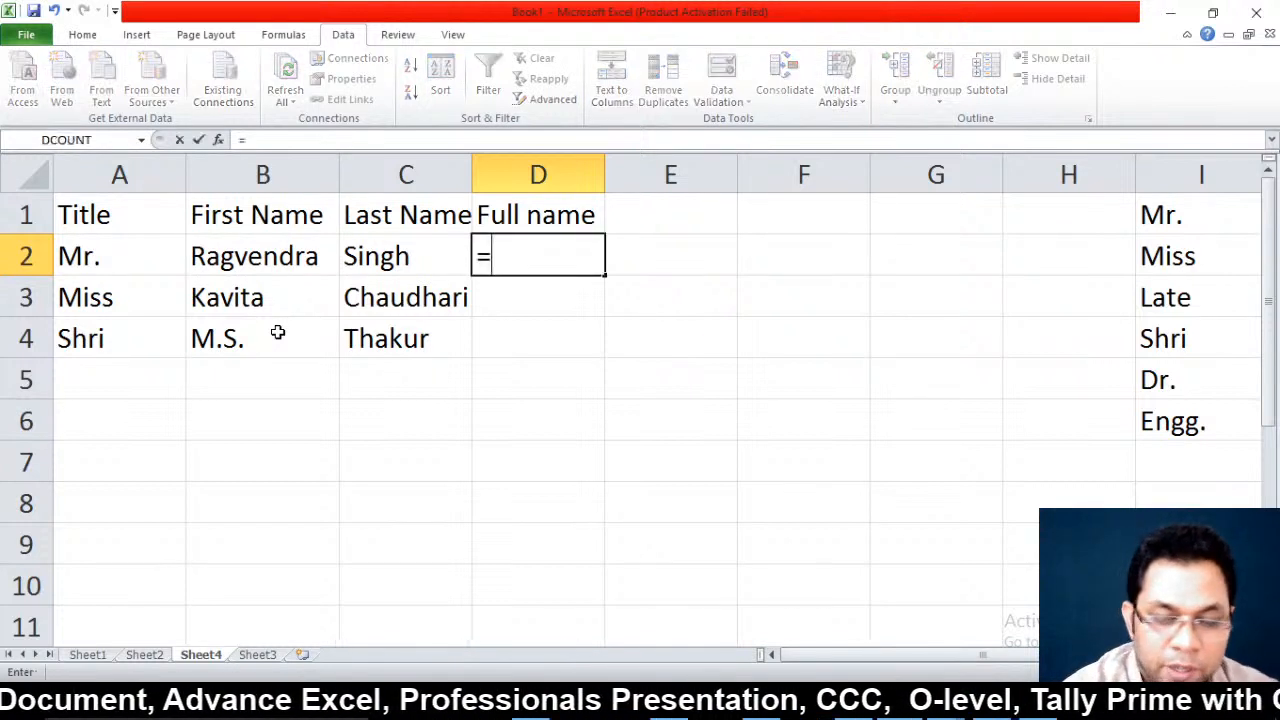
pyautogui.write('concat')
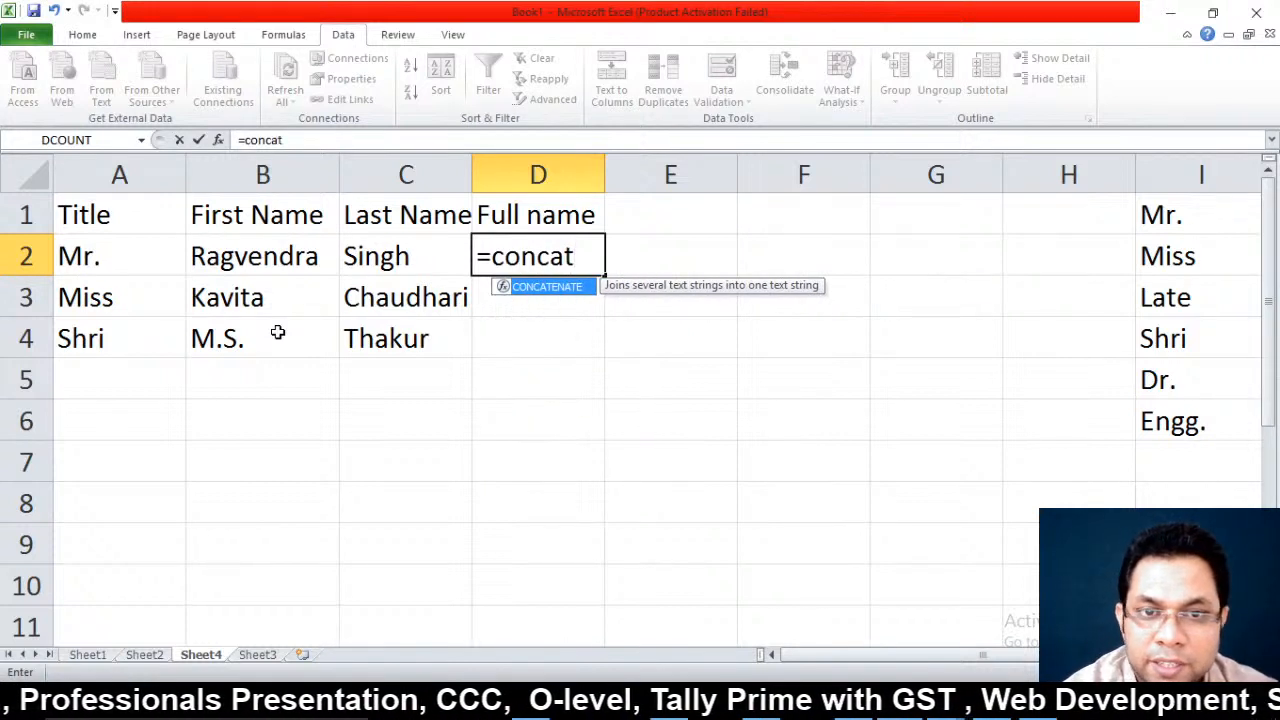
pyautogui.write('enate')
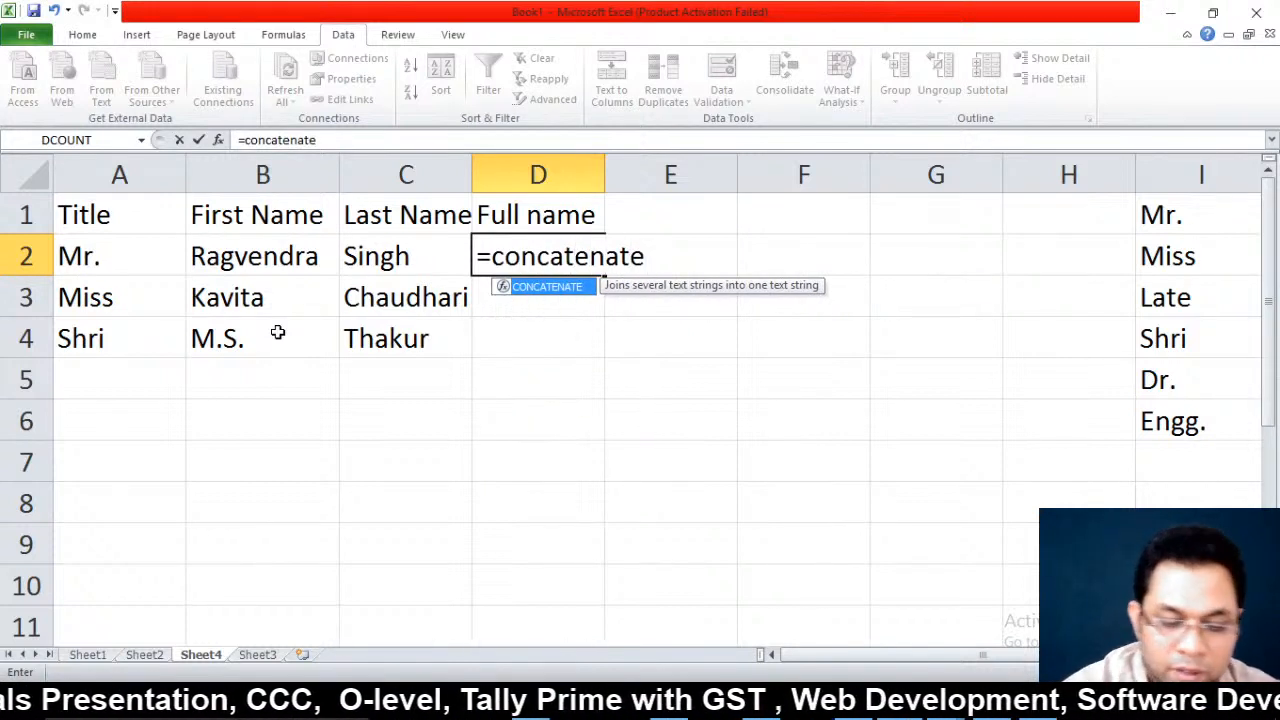
pyautogui.write('(')
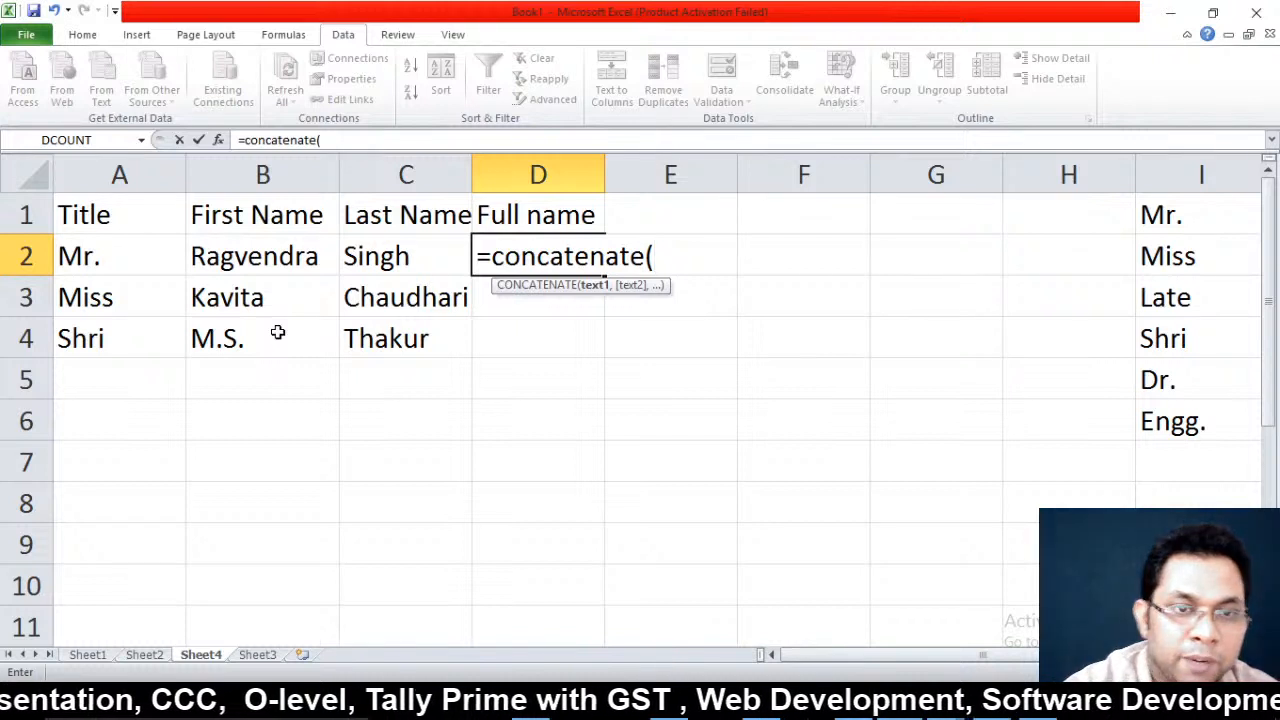
pyautogui.click(94, 259)
pyautogui.write(',')
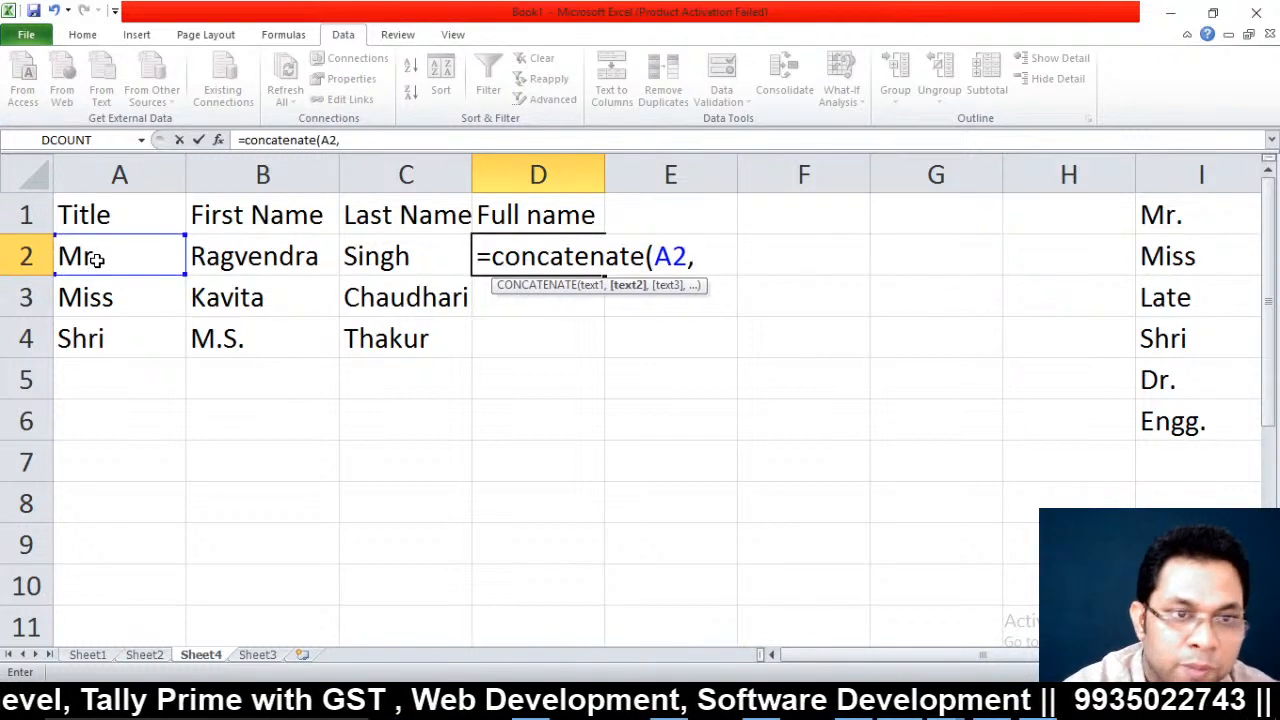
pyautogui.click(219, 258)
pyautogui.write(',')
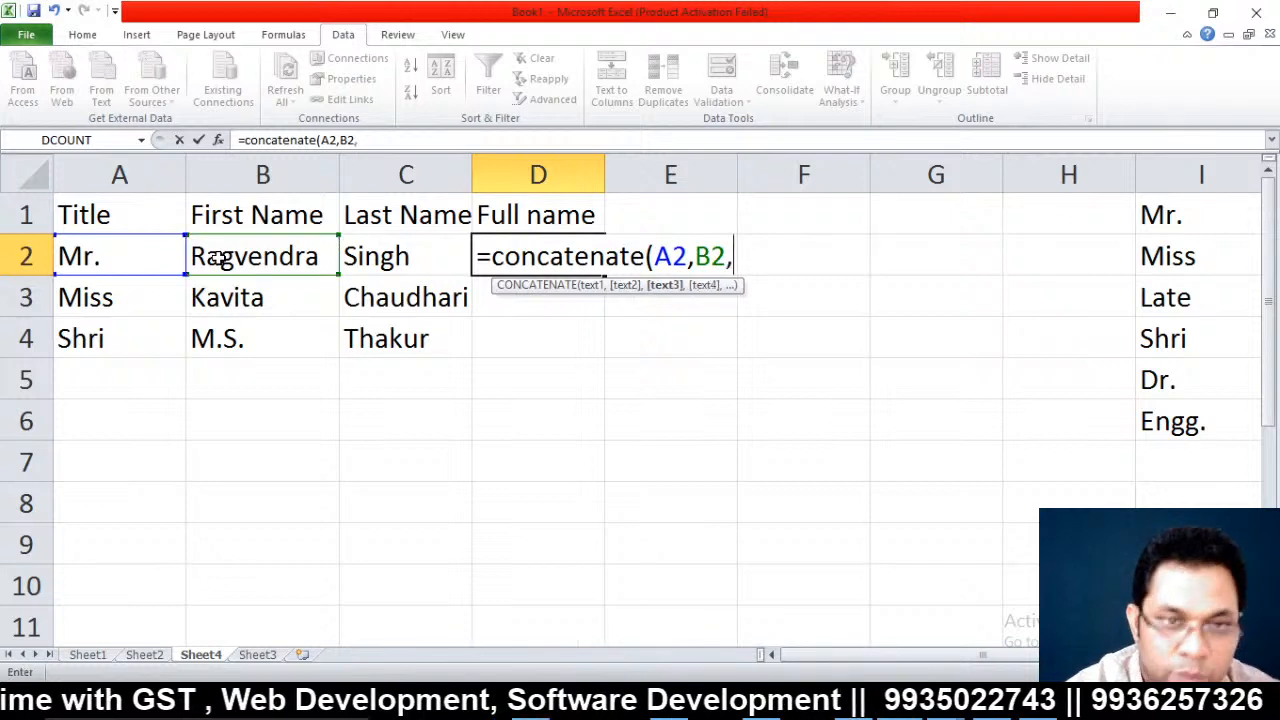
pyautogui.click(396, 256)
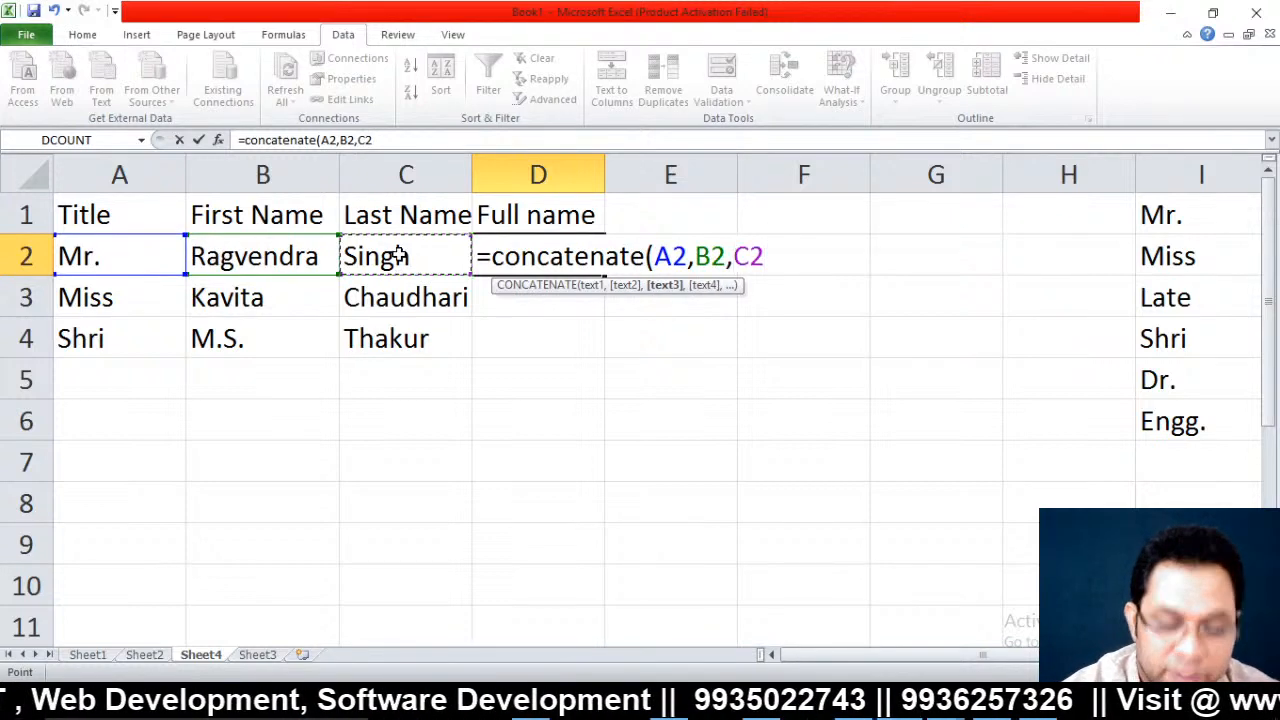
pyautogui.write(')')
pyautogui.press('Return')
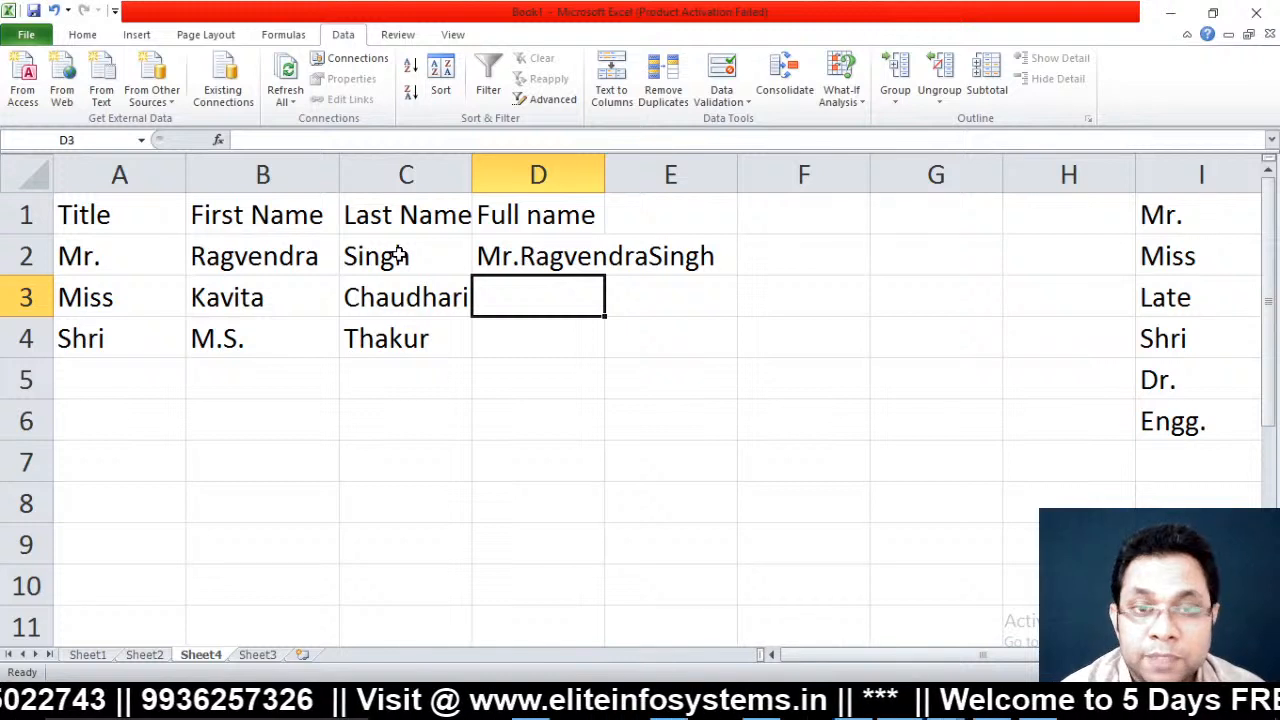
# Add space separators so D2 reads =CONCATENATE(A2," ",B2," ",C2)
pyautogui.press('Up')
pyautogui.press('F2')
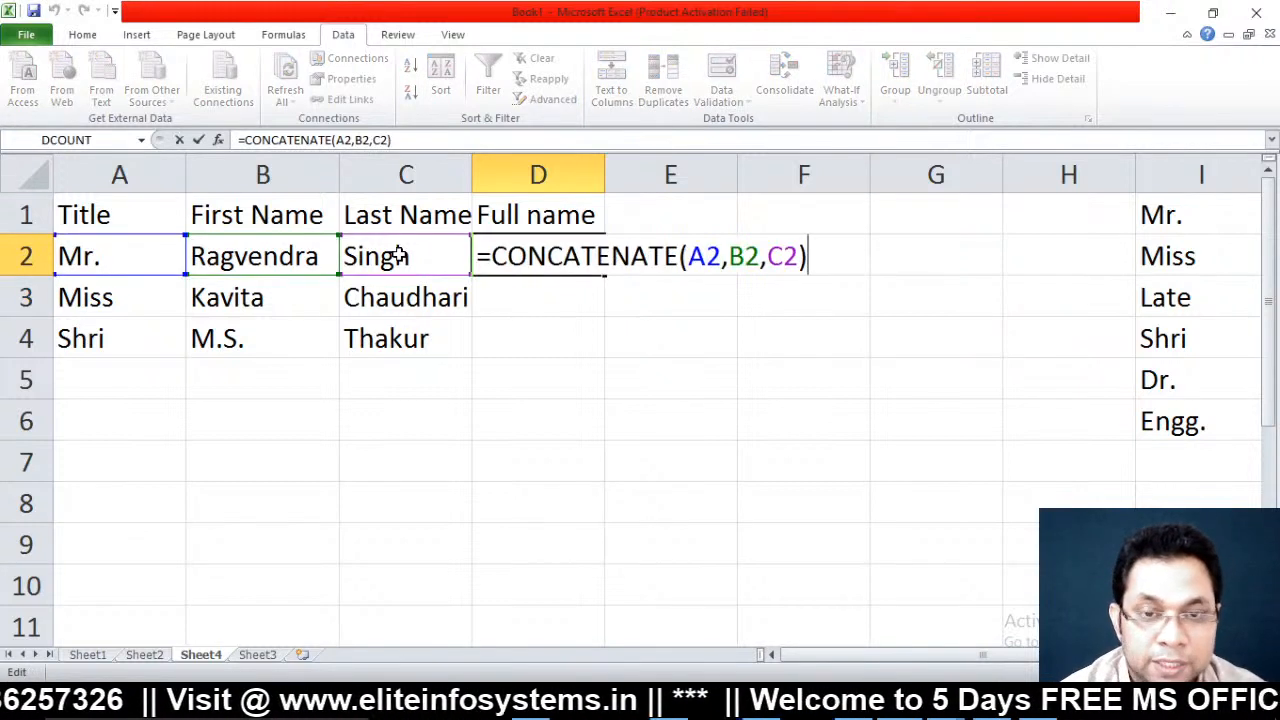
pyautogui.press('Left')
pyautogui.press('Left')
pyautogui.press('Left')
pyautogui.press('Left')
pyautogui.press('Left')
pyautogui.press('Left')
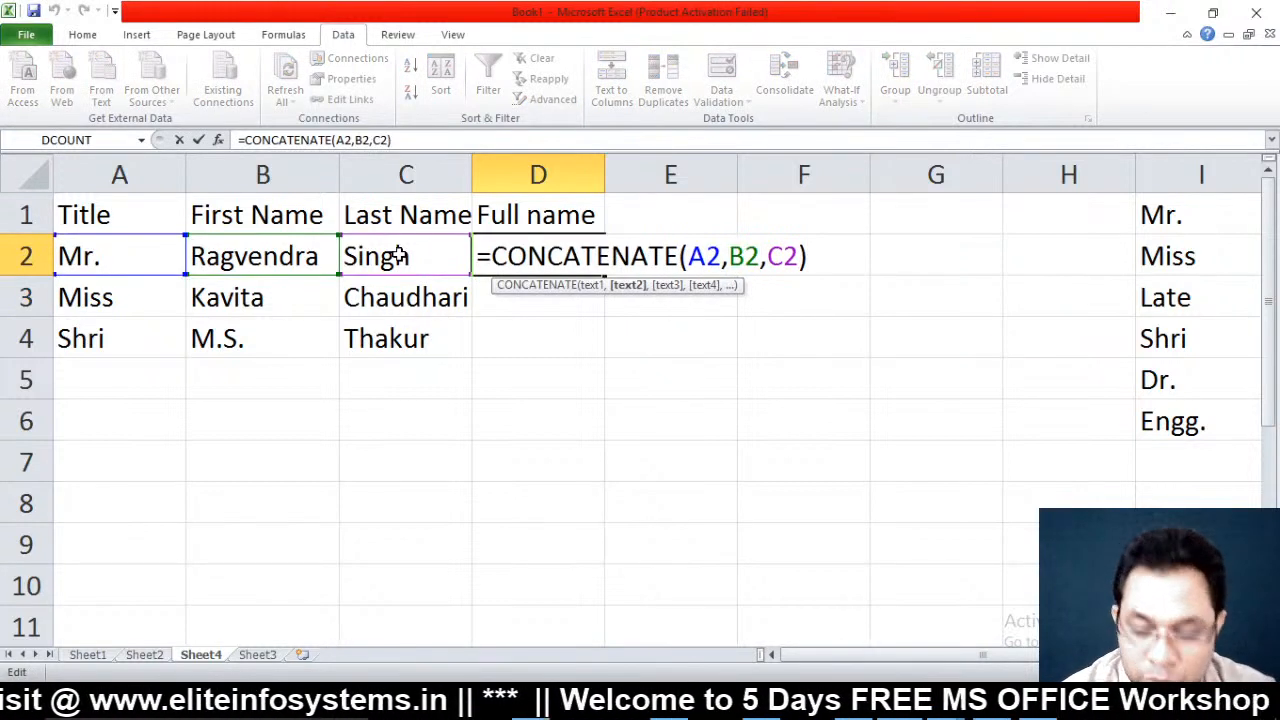
pyautogui.write('" "')
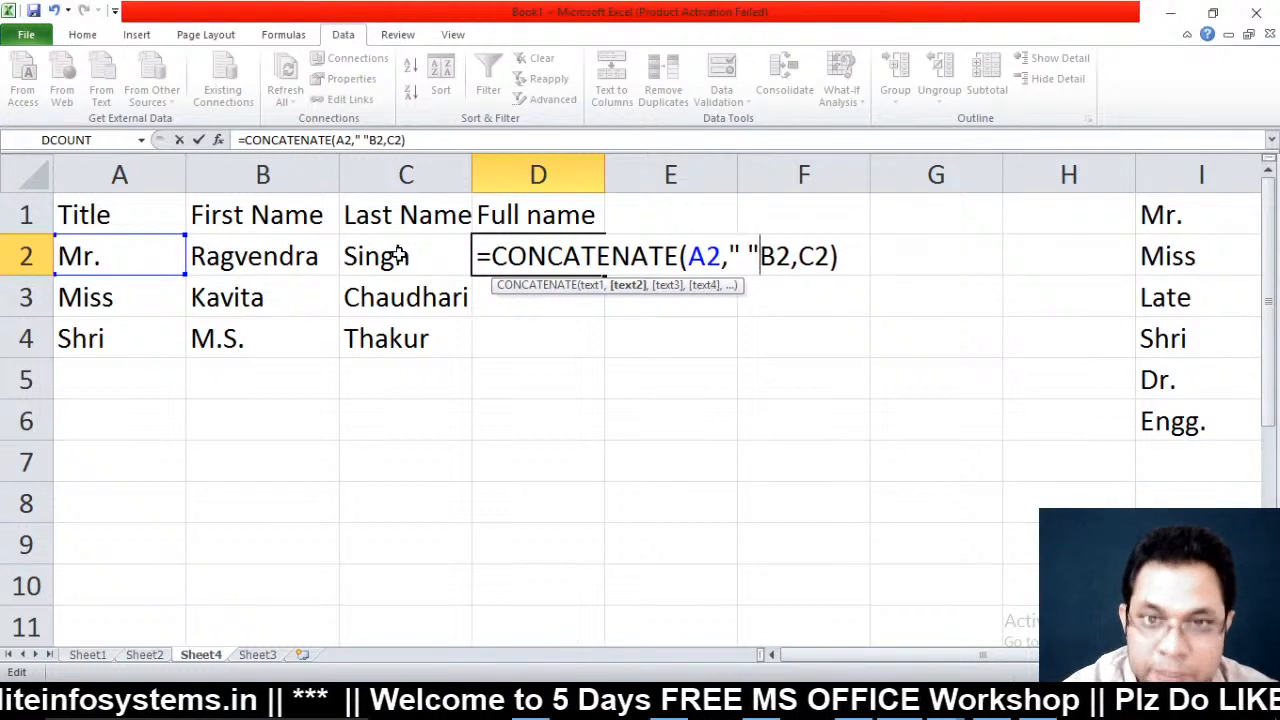
pyautogui.press('BackSpace')
pyautogui.write(',')
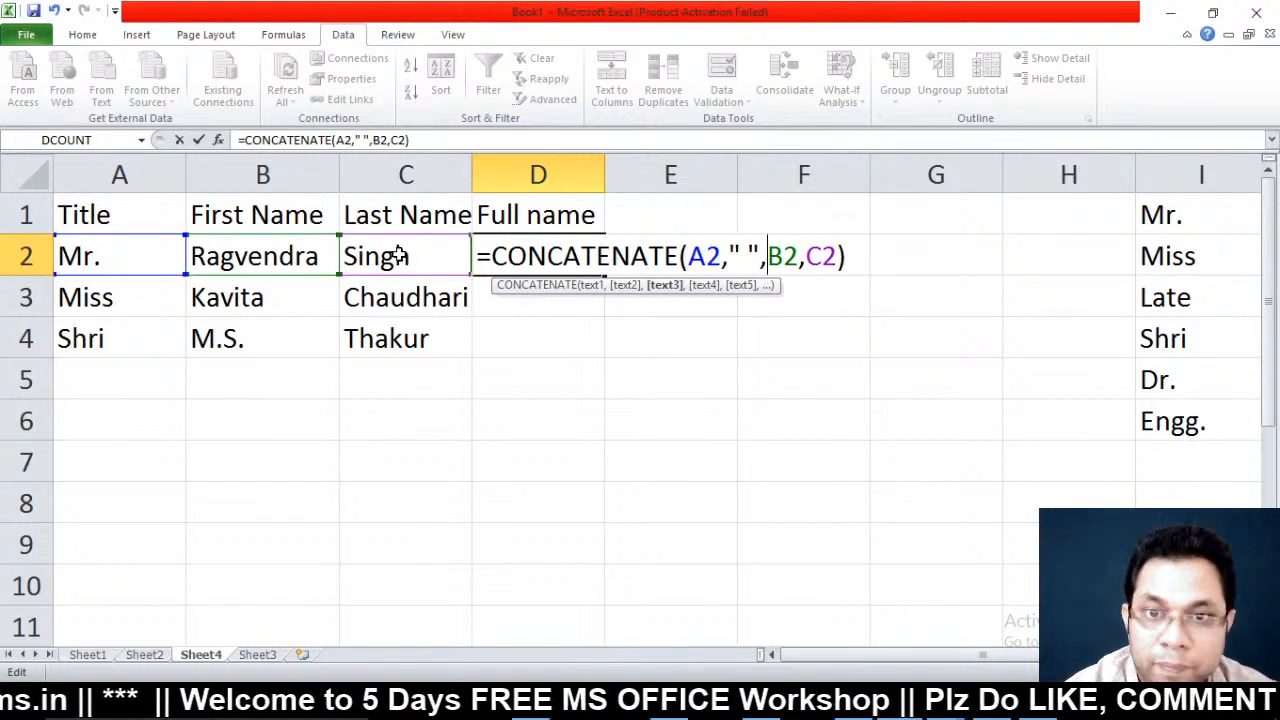
pyautogui.press('Right')
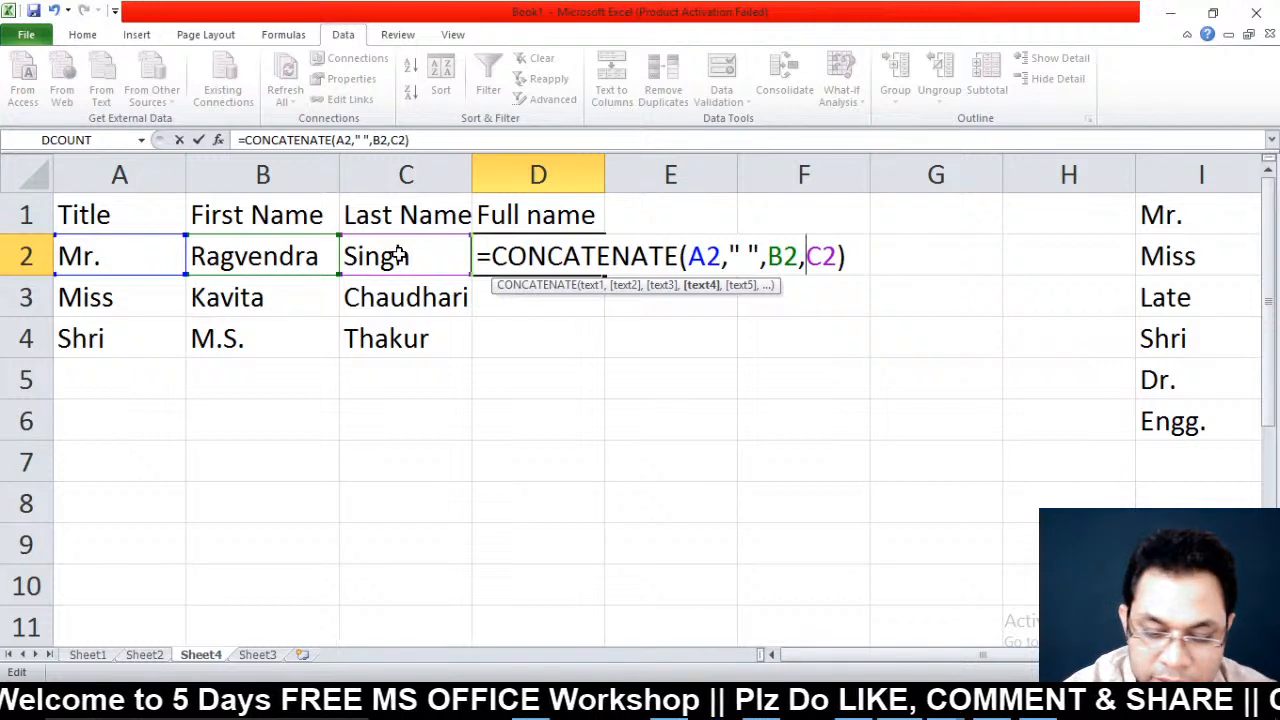
pyautogui.write('" "')
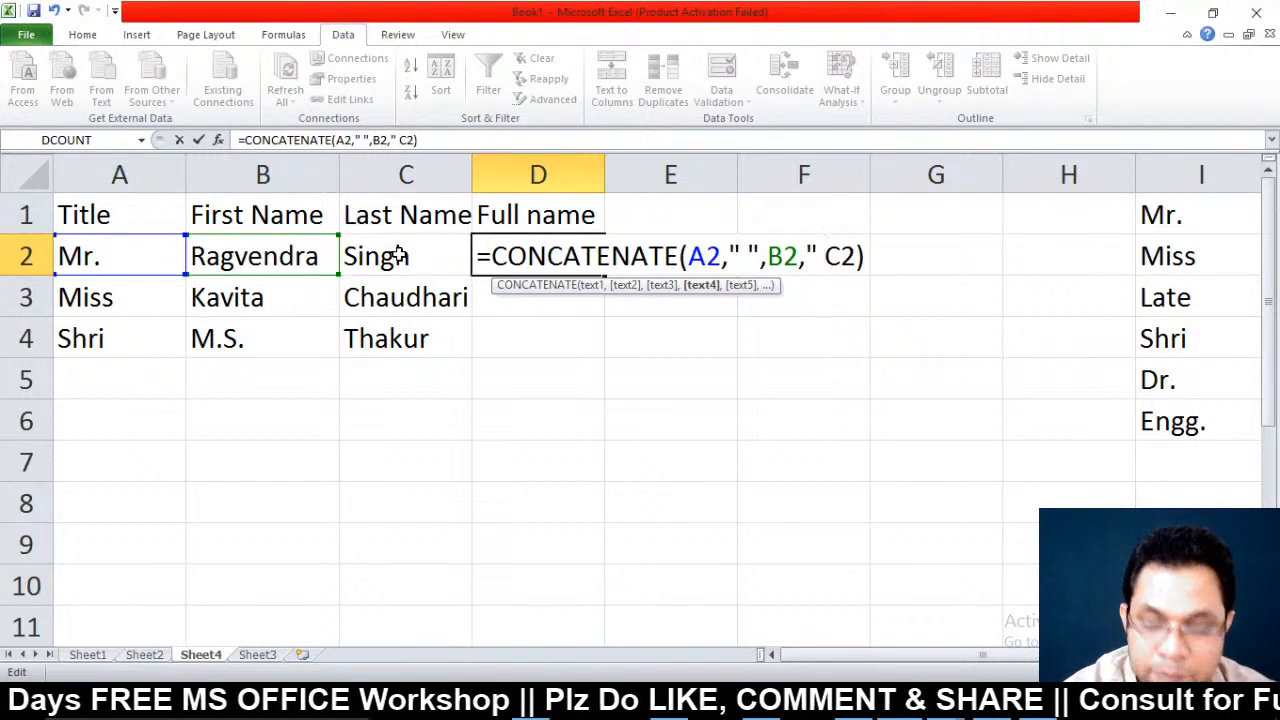
pyautogui.write(',')
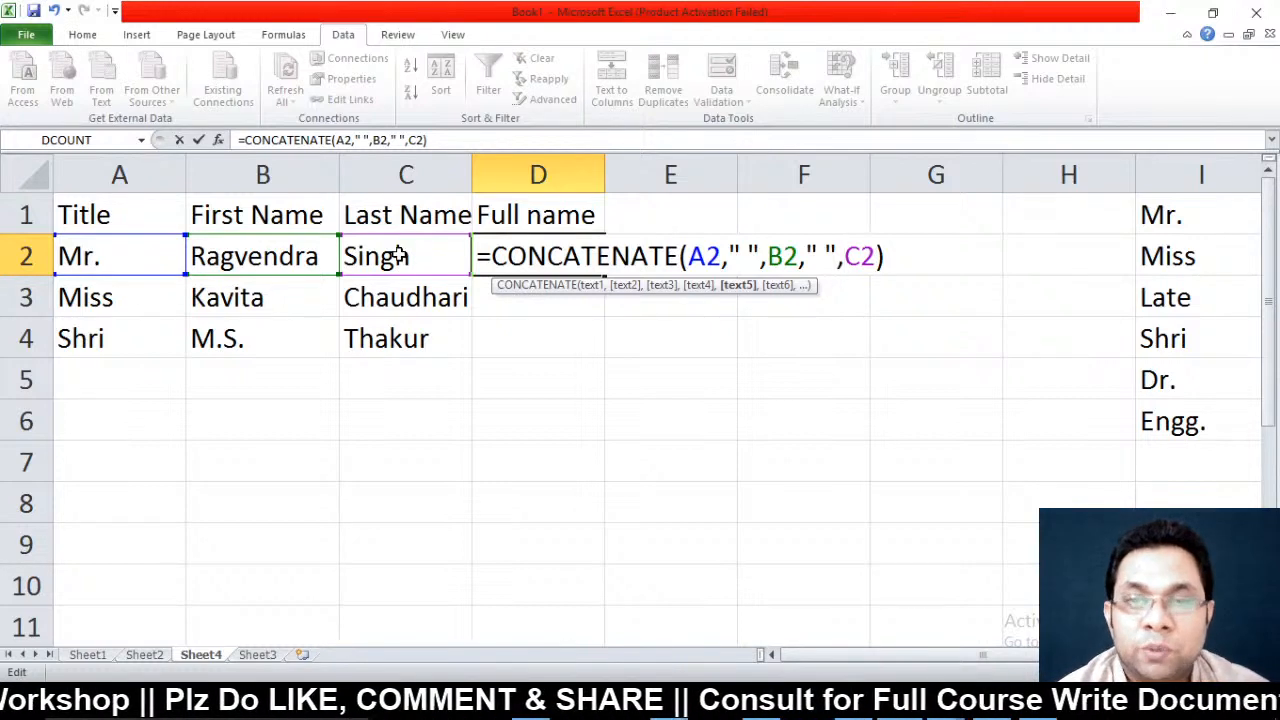
pyautogui.press('Return')
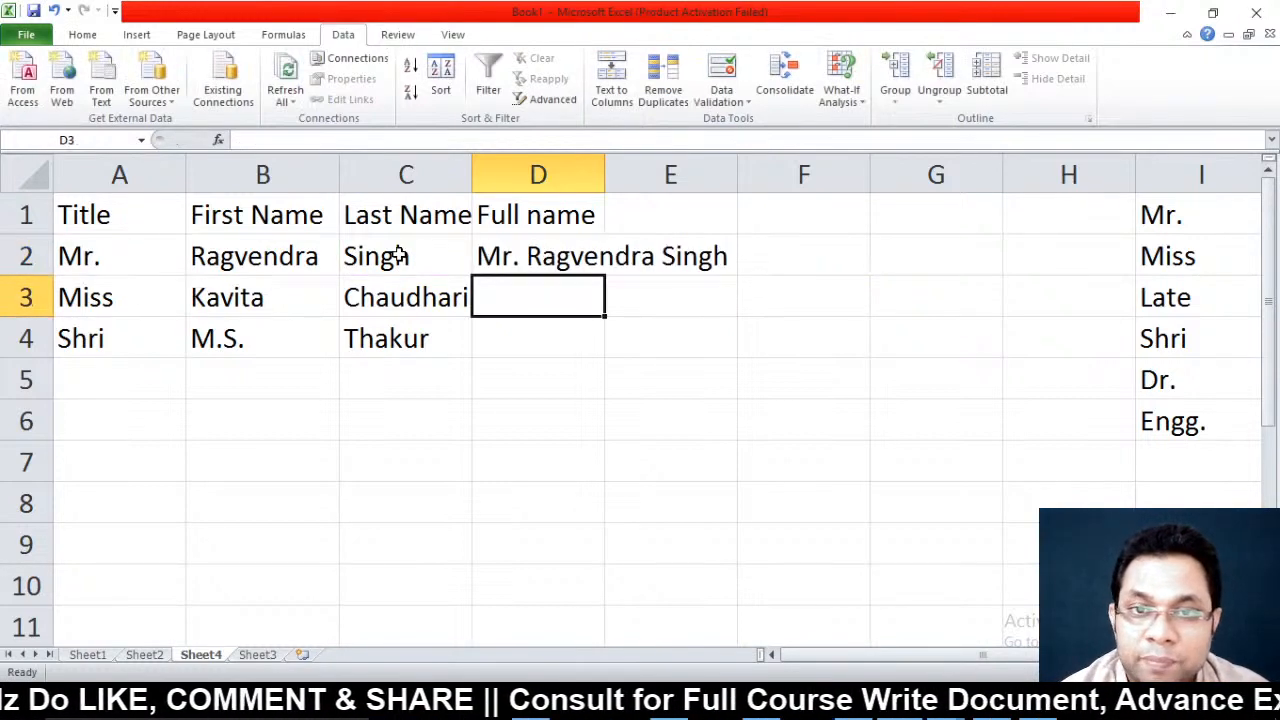
pyautogui.press('Up')
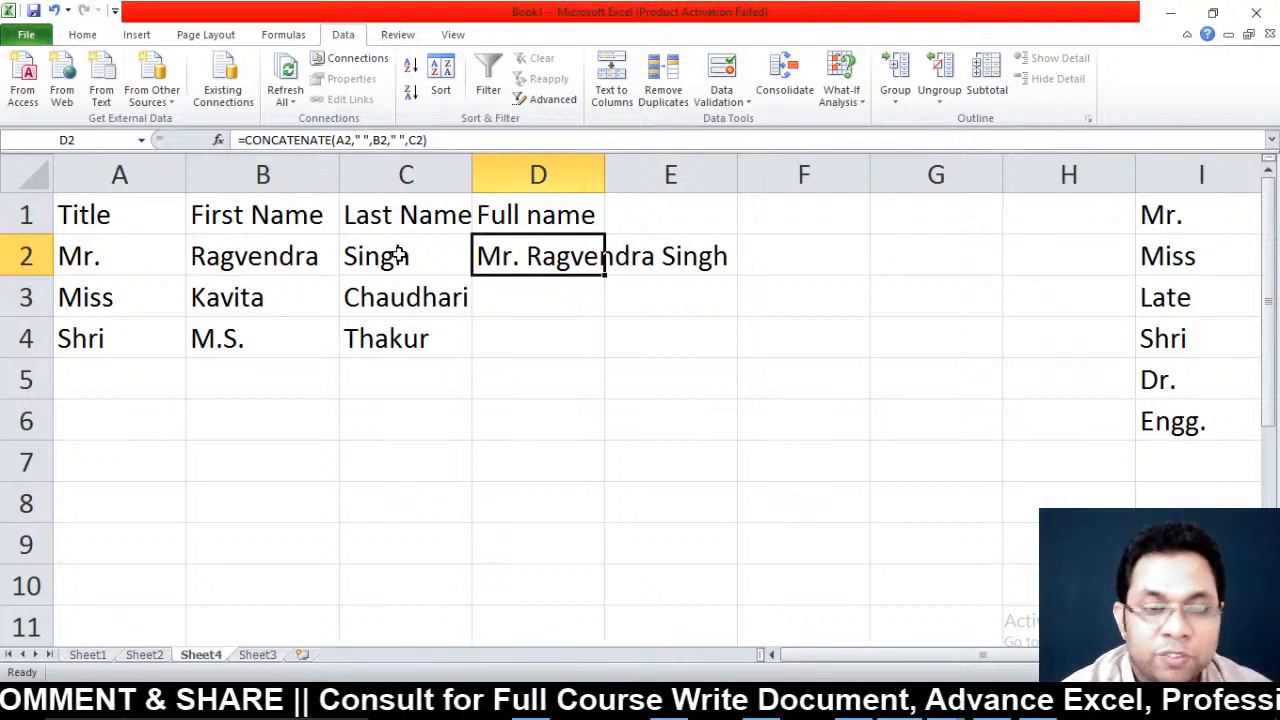
# Fill the full-name formula from D2 down into D3:D4 with Ctrl+D
pyautogui.hotkey('shift', 'Down')
pyautogui.hotkey('shift', 'Down')
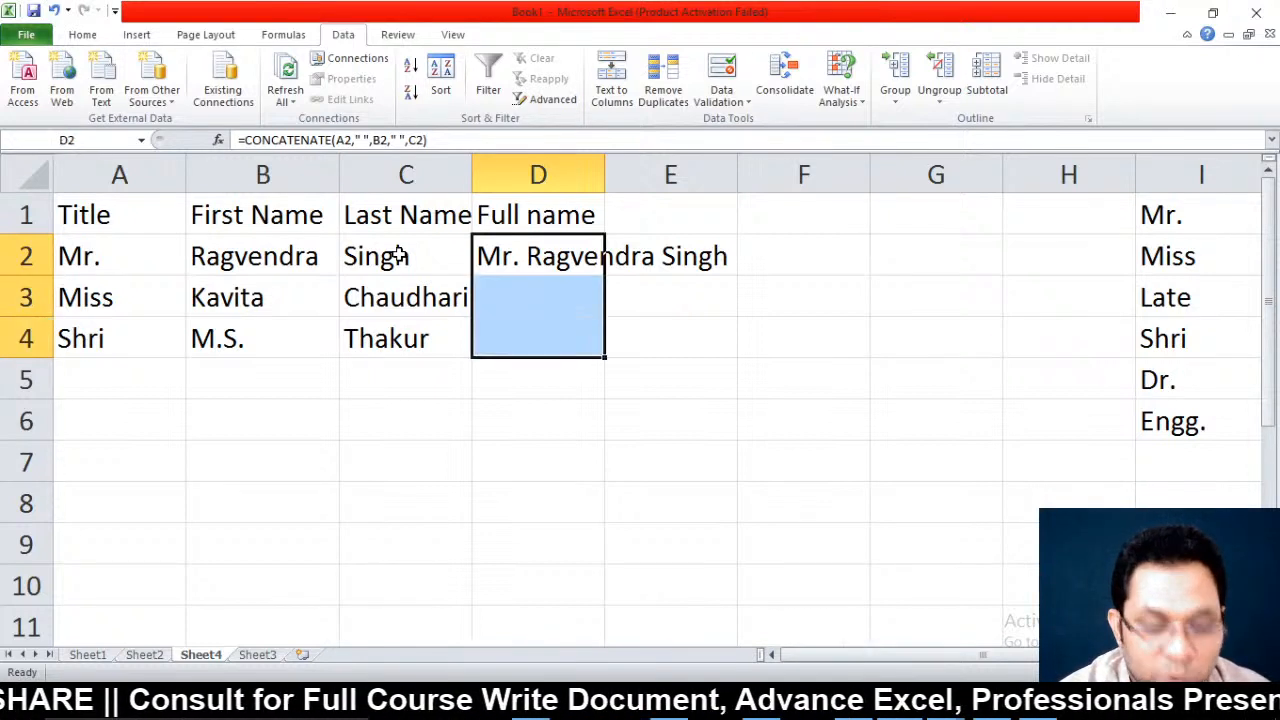
pyautogui.hotkey('ctrl', 'd')
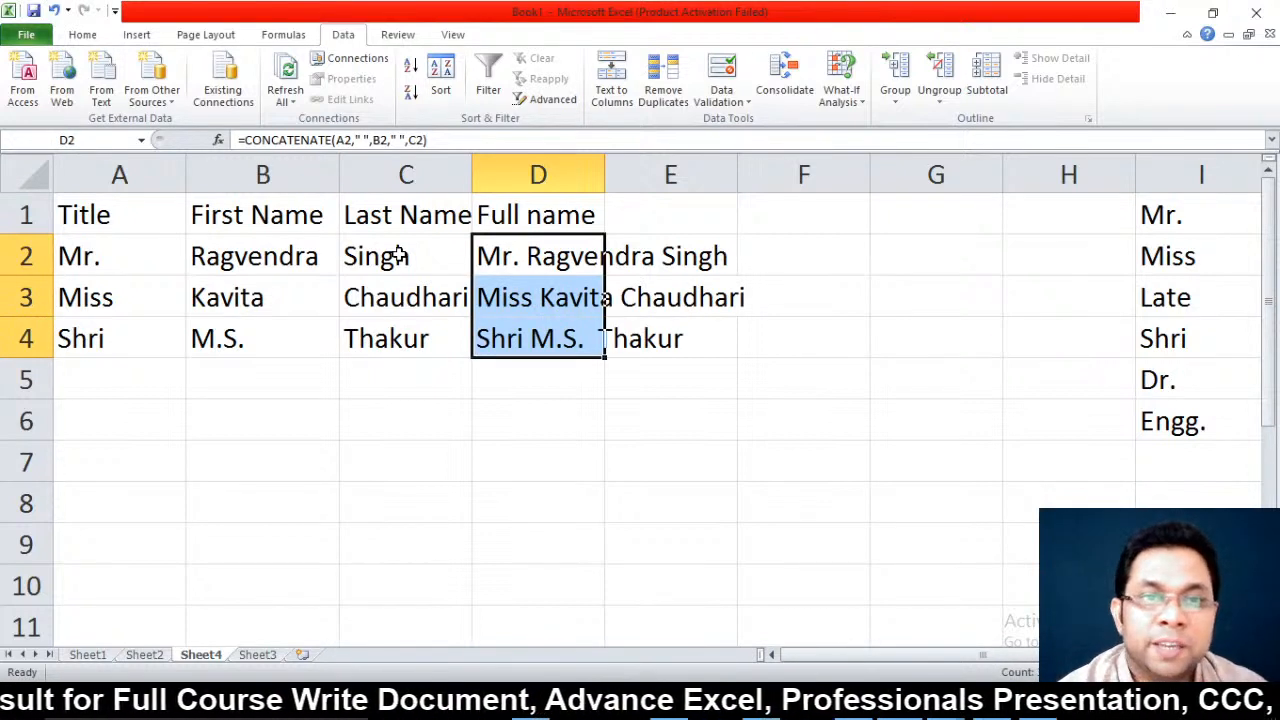
pyautogui.hotkey('shift', 'Up')
pyautogui.hotkey('shift', 'Up')
pyautogui.press('Down')
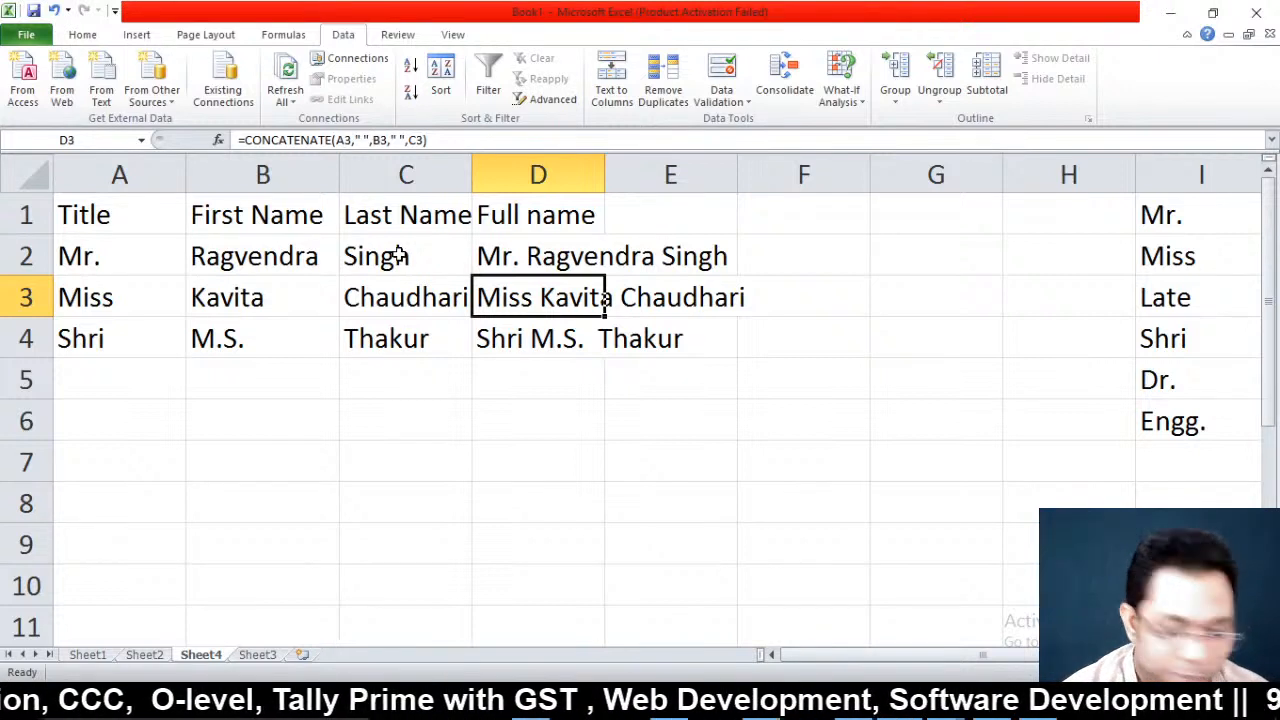
# Make the header row A1:D1 bold
pyautogui.press('Left')
pyautogui.press('Left')
pyautogui.press('Left')
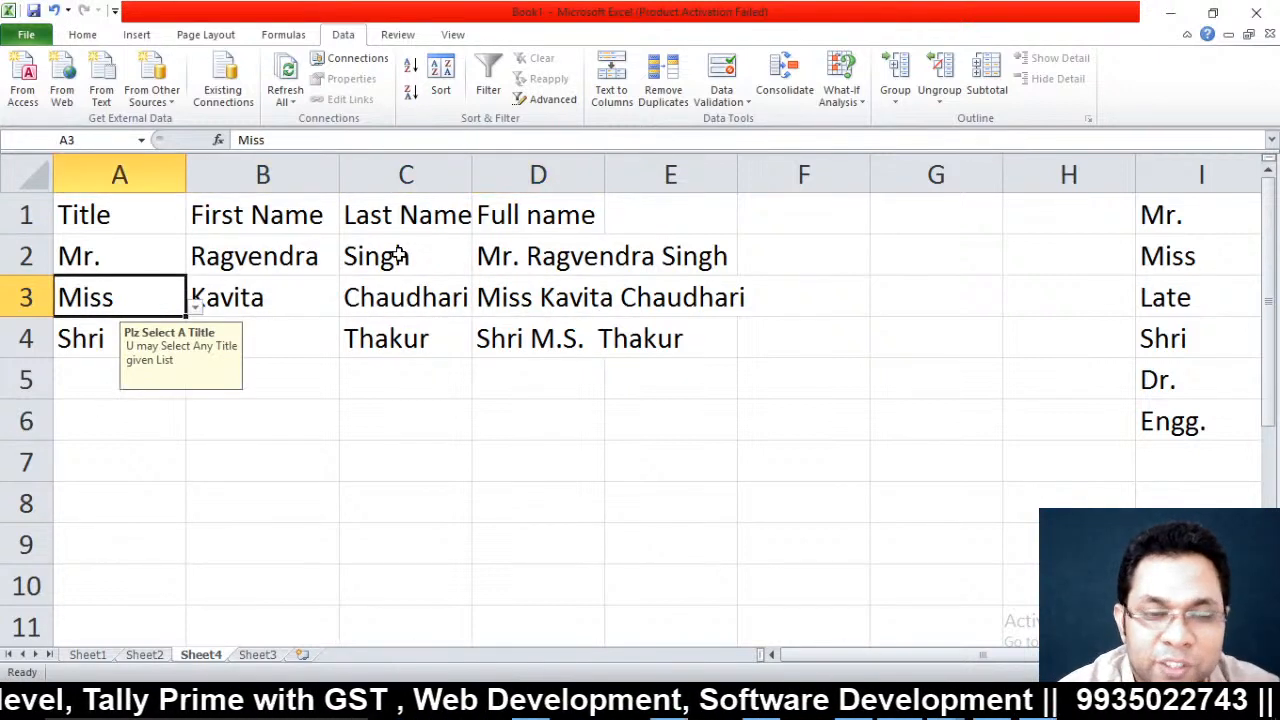
pyautogui.press('Up')
pyautogui.press('Up')
pyautogui.press('Right')
pyautogui.press('Right')
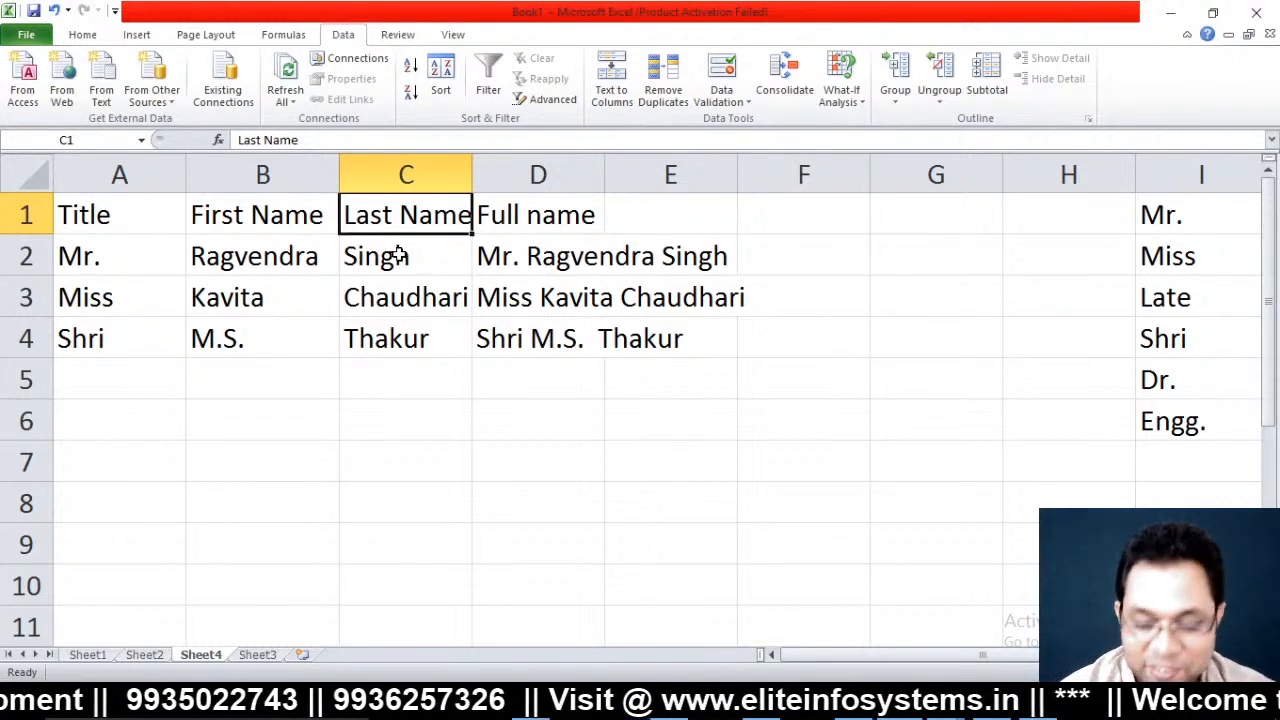
pyautogui.hotkey('ctrl', 'Home')
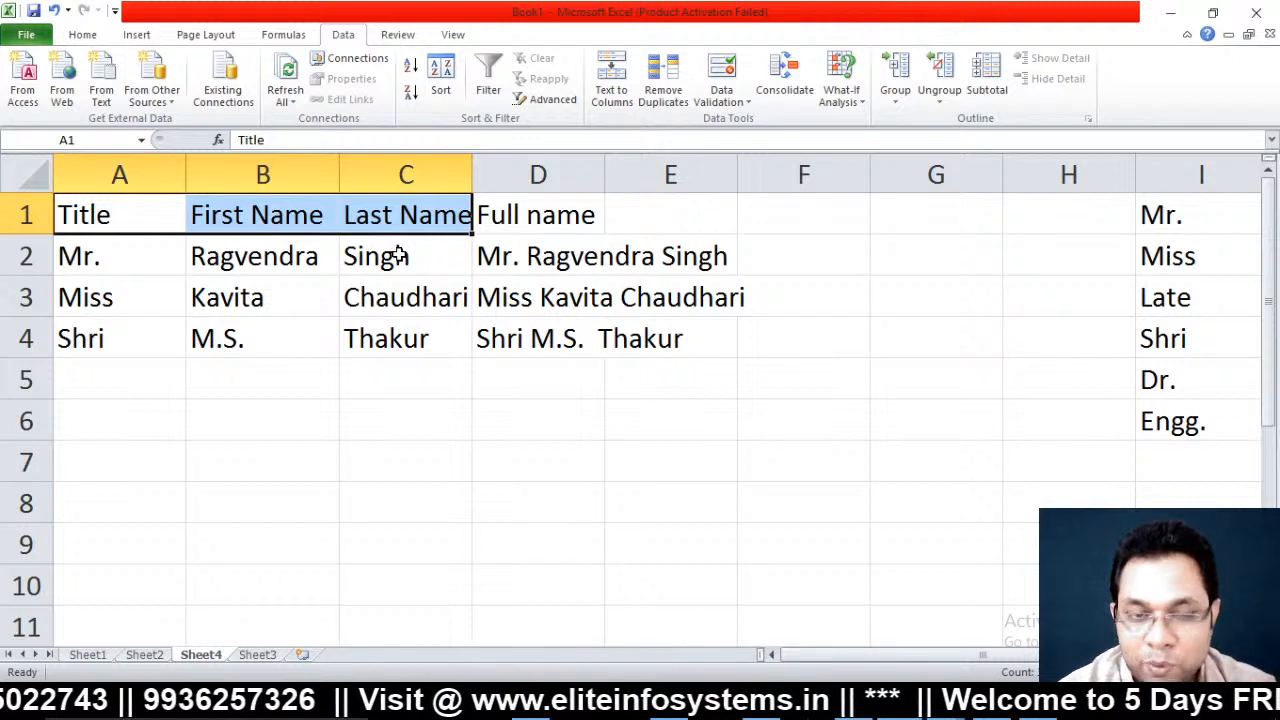
pyautogui.hotkey('shift', 'Right')
pyautogui.hotkey('ctrl', 'b')
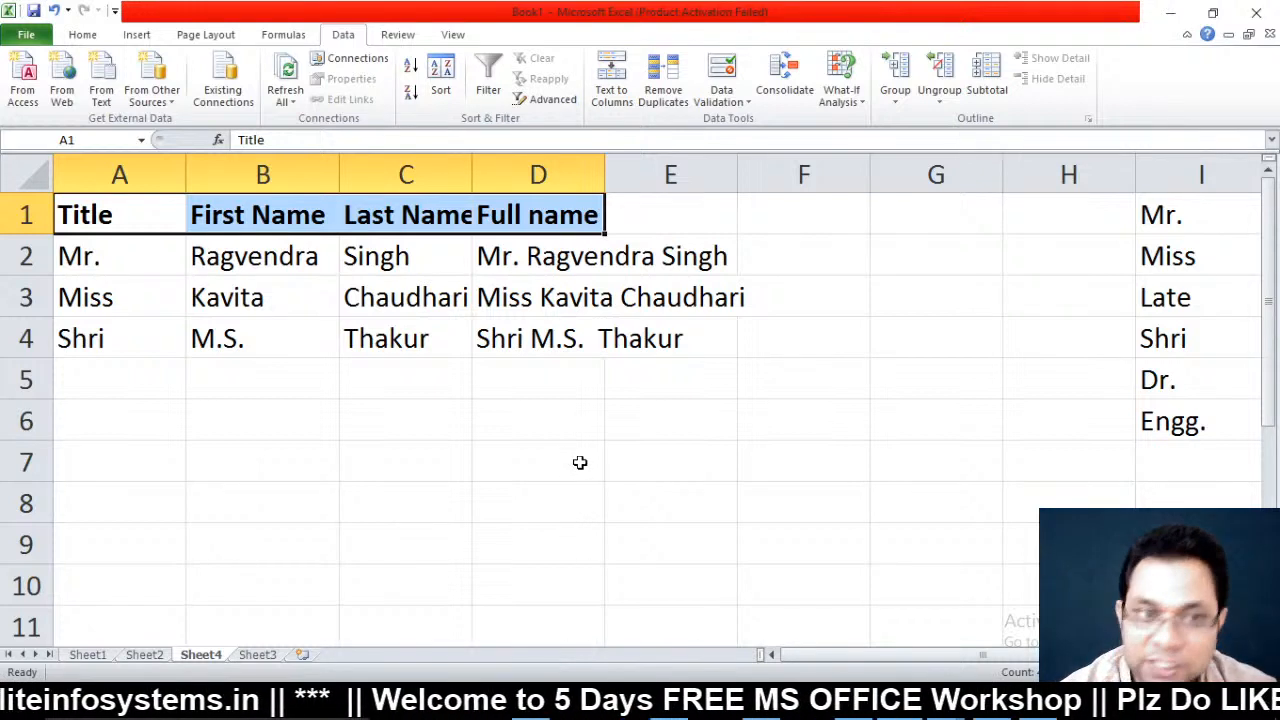
# Add row 5 with the title Dr. and the person's first and last names
pyautogui.click(168, 378)
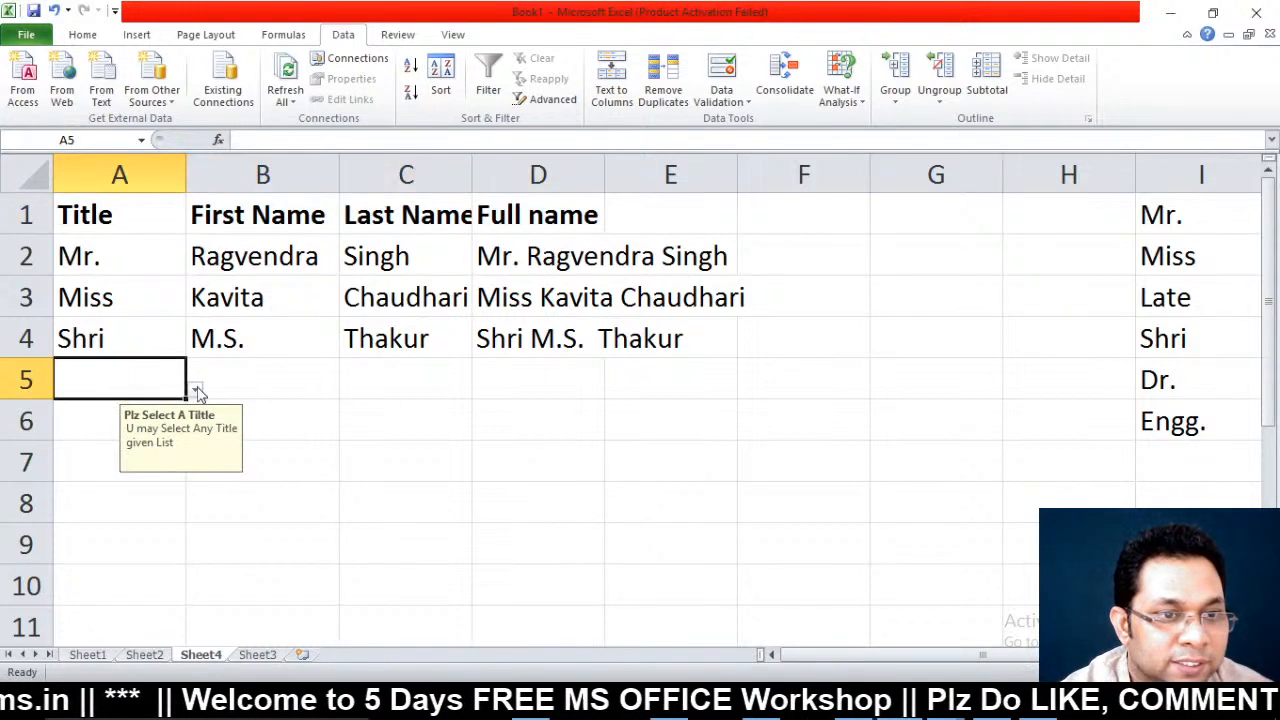
pyautogui.click(195, 390)
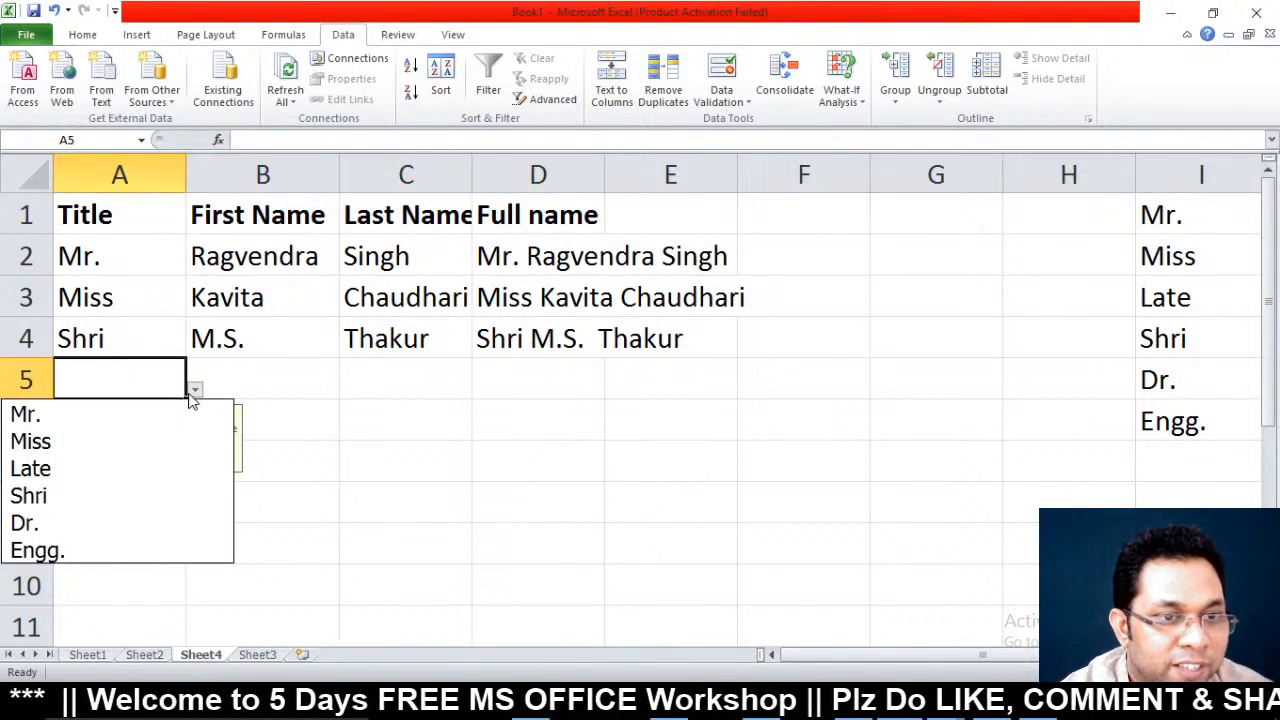
pyautogui.click(52, 527)
pyautogui.click(286, 400)
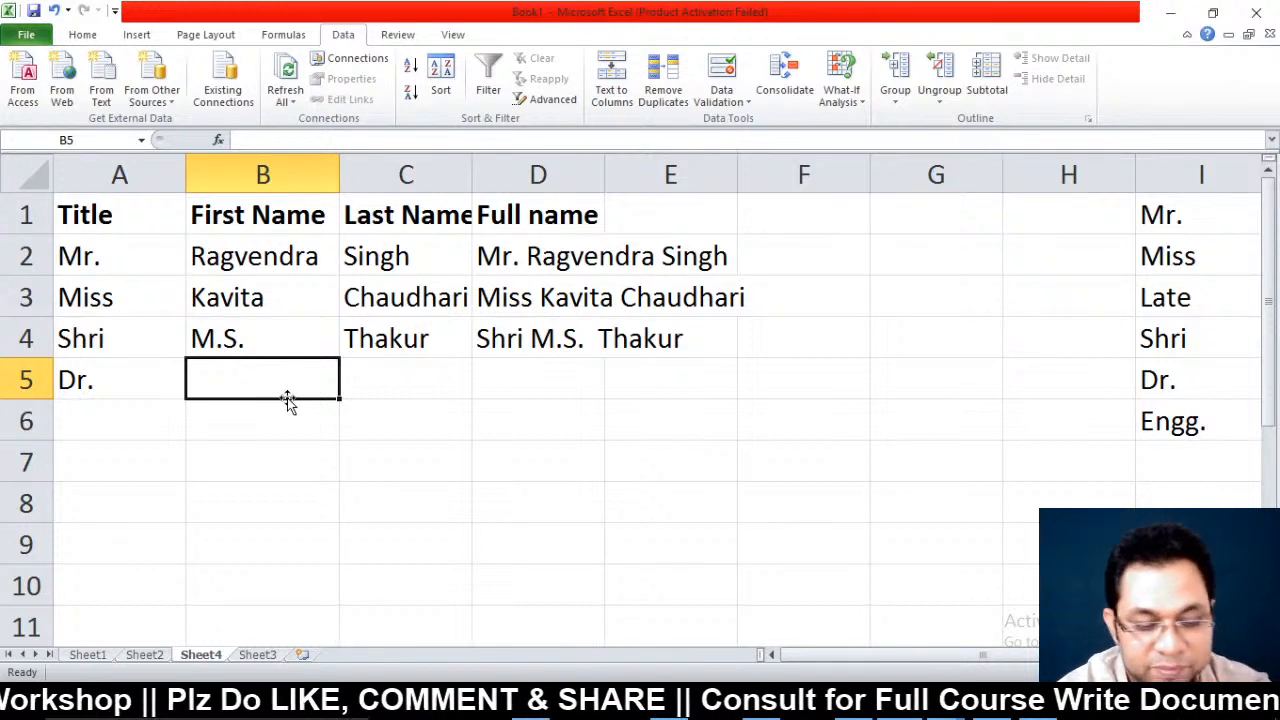
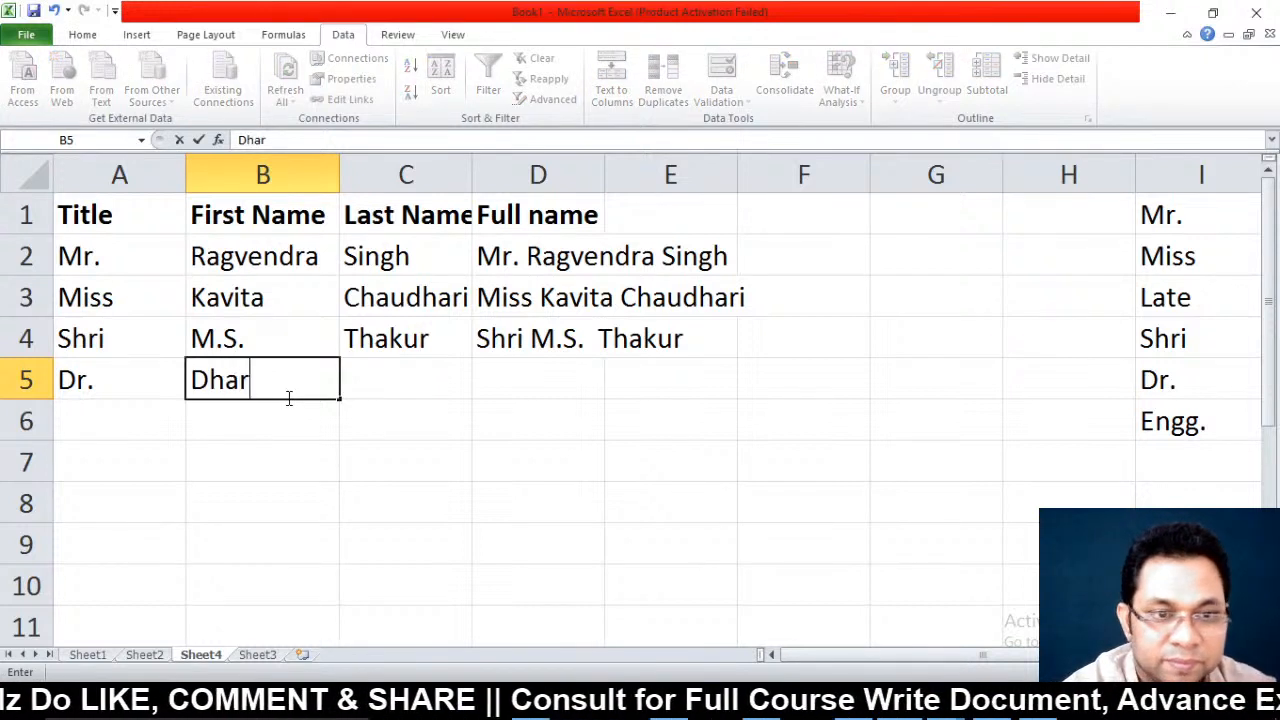
pyautogui.press('Tab')
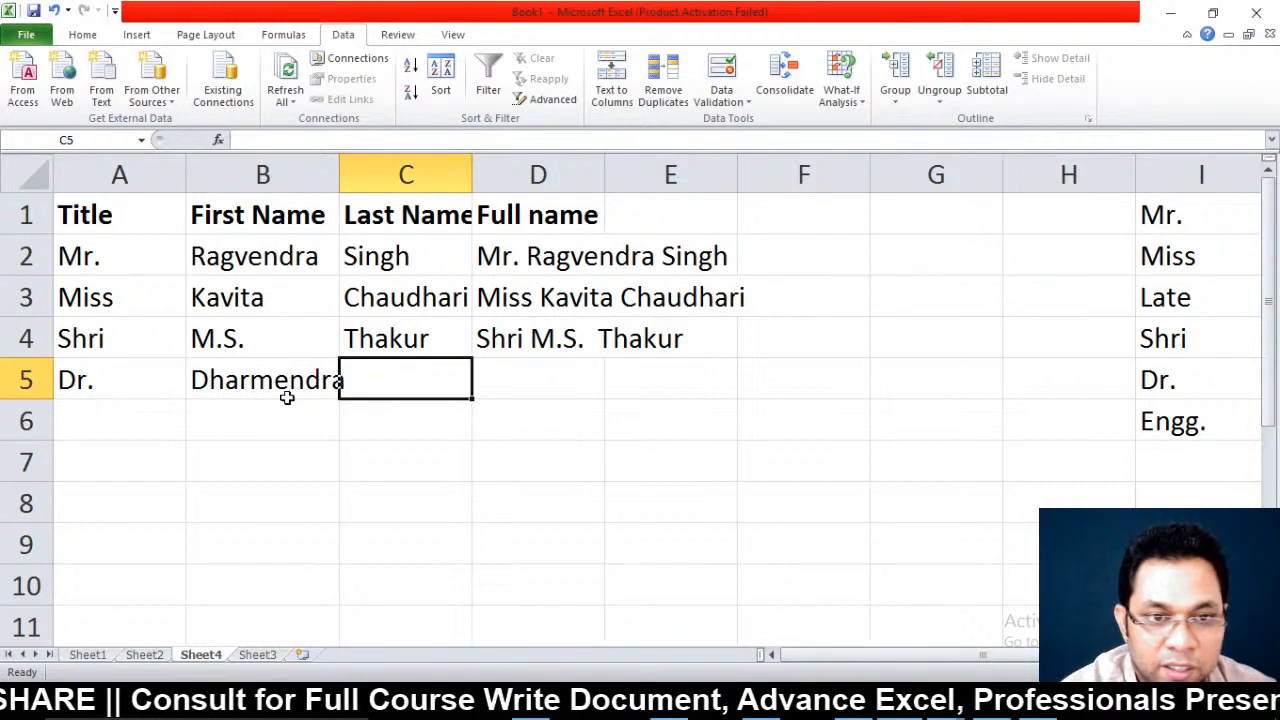
# Fill the full-name formula into D5 and autofit columns B and D
pyautogui.press('Tab')
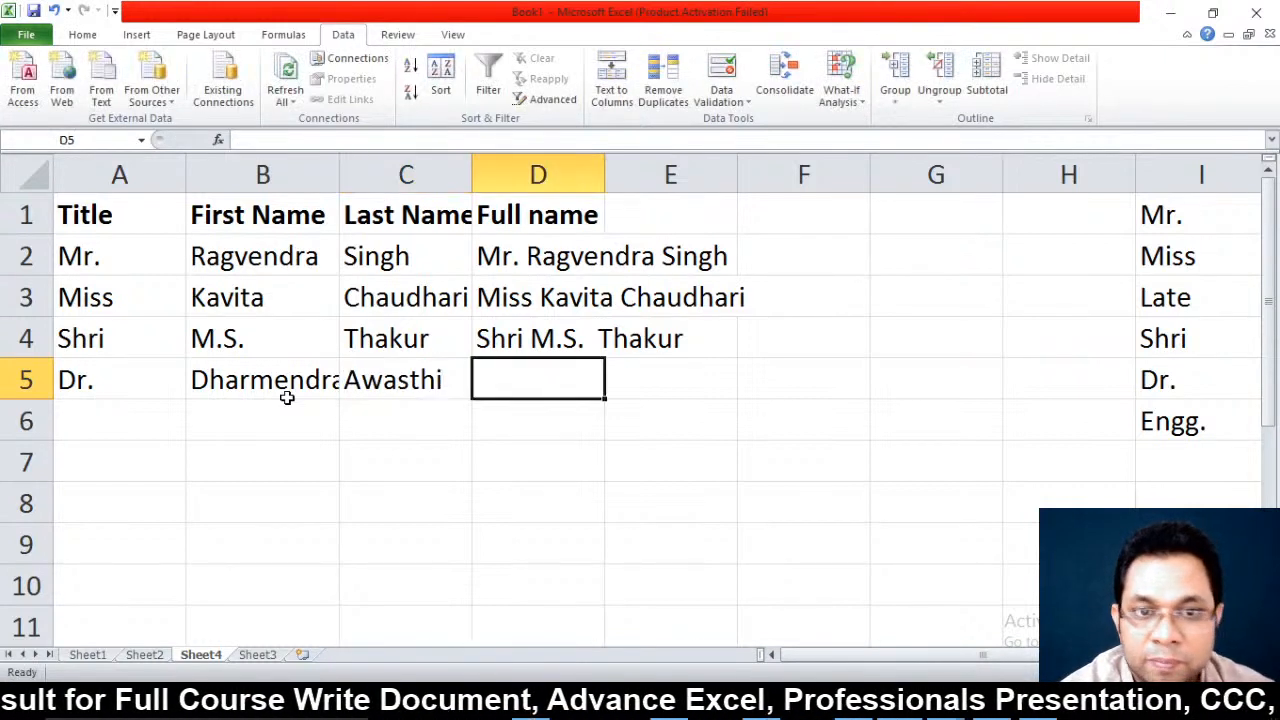
pyautogui.hotkey('ctrl', 'd')
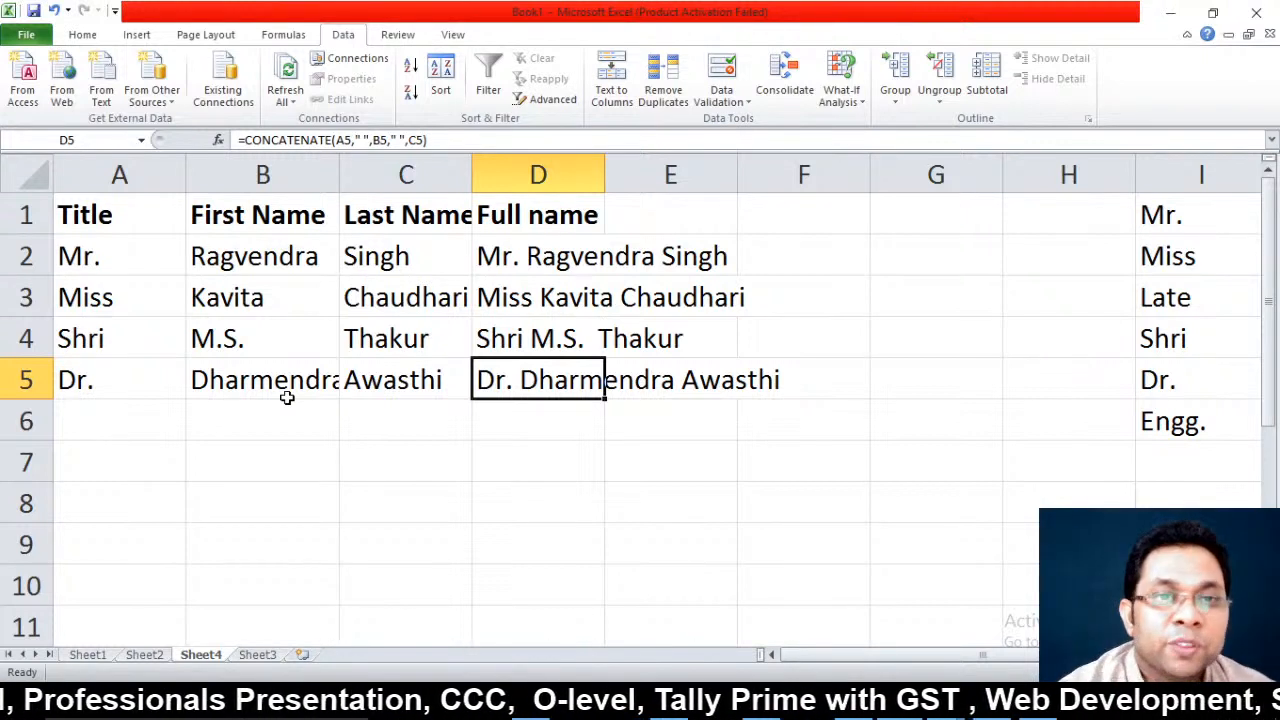
pyautogui.doubleClick(340, 167)
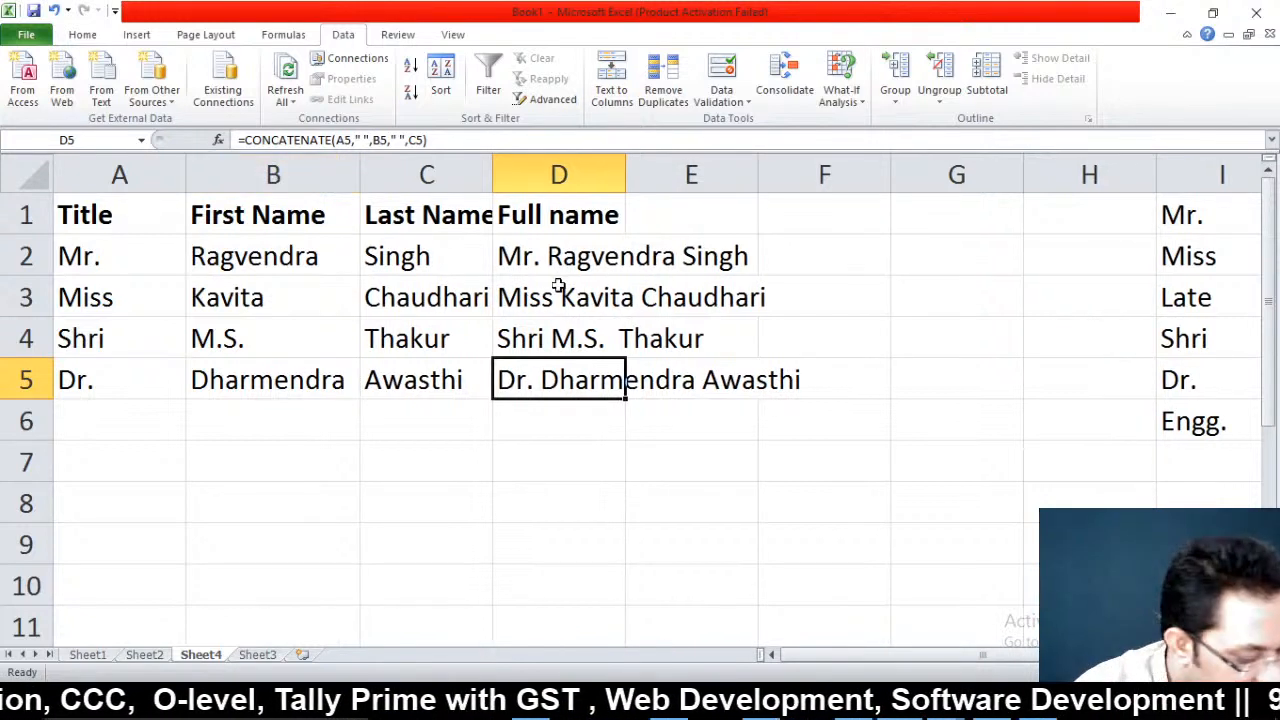
pyautogui.doubleClick(626, 175)
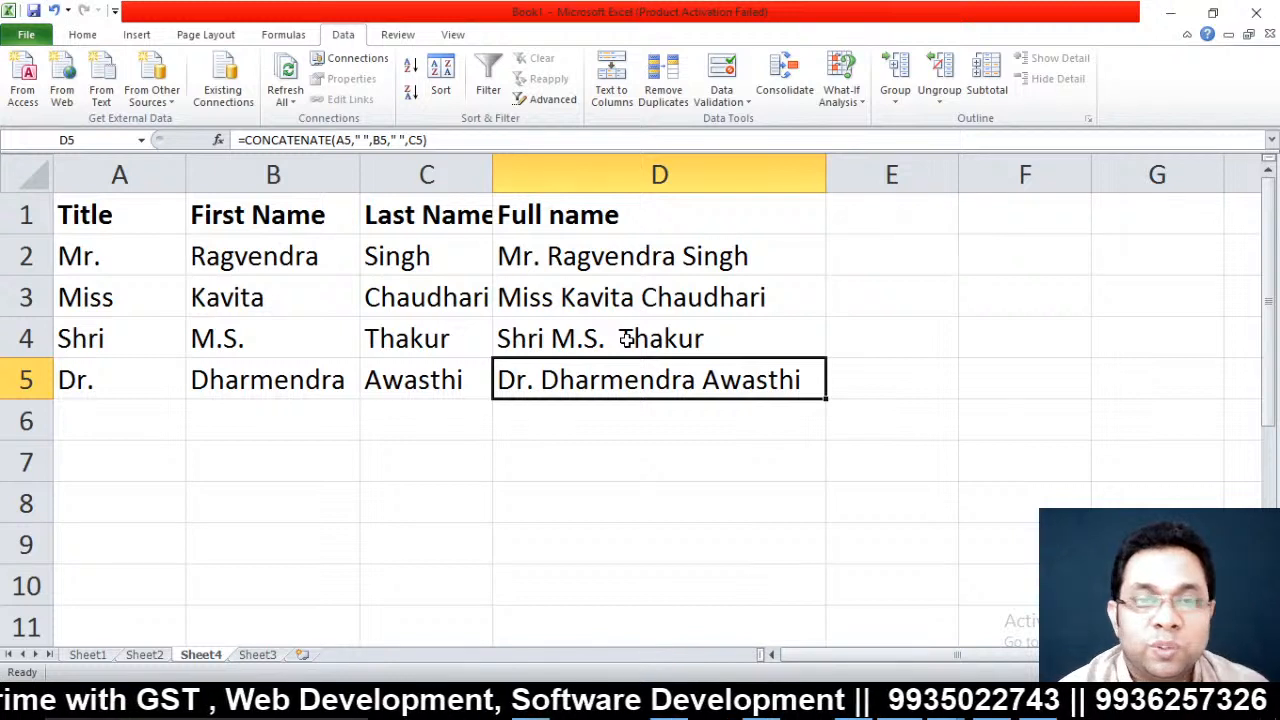
# Widen column C slightly, inspect D5's formula, then switch to Sheet3
pyautogui.click(166, 282)
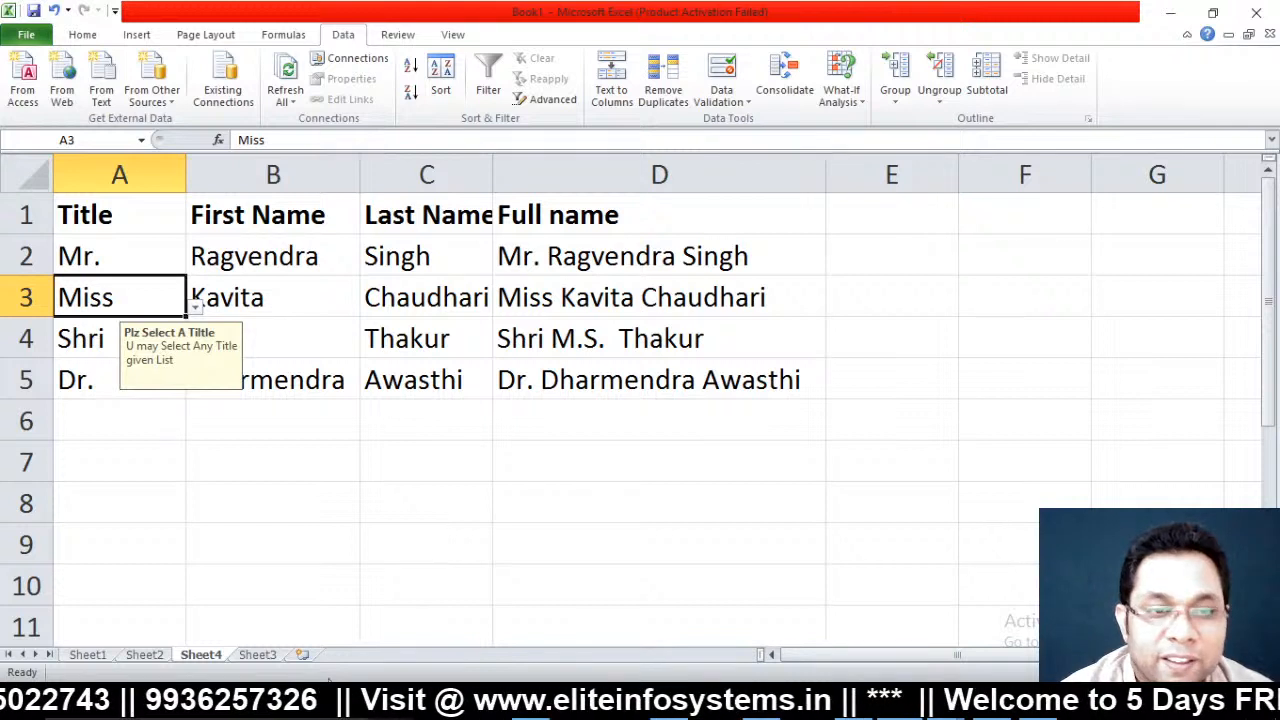
pyautogui.moveTo(494, 162); pyautogui.dragTo(506, 165)
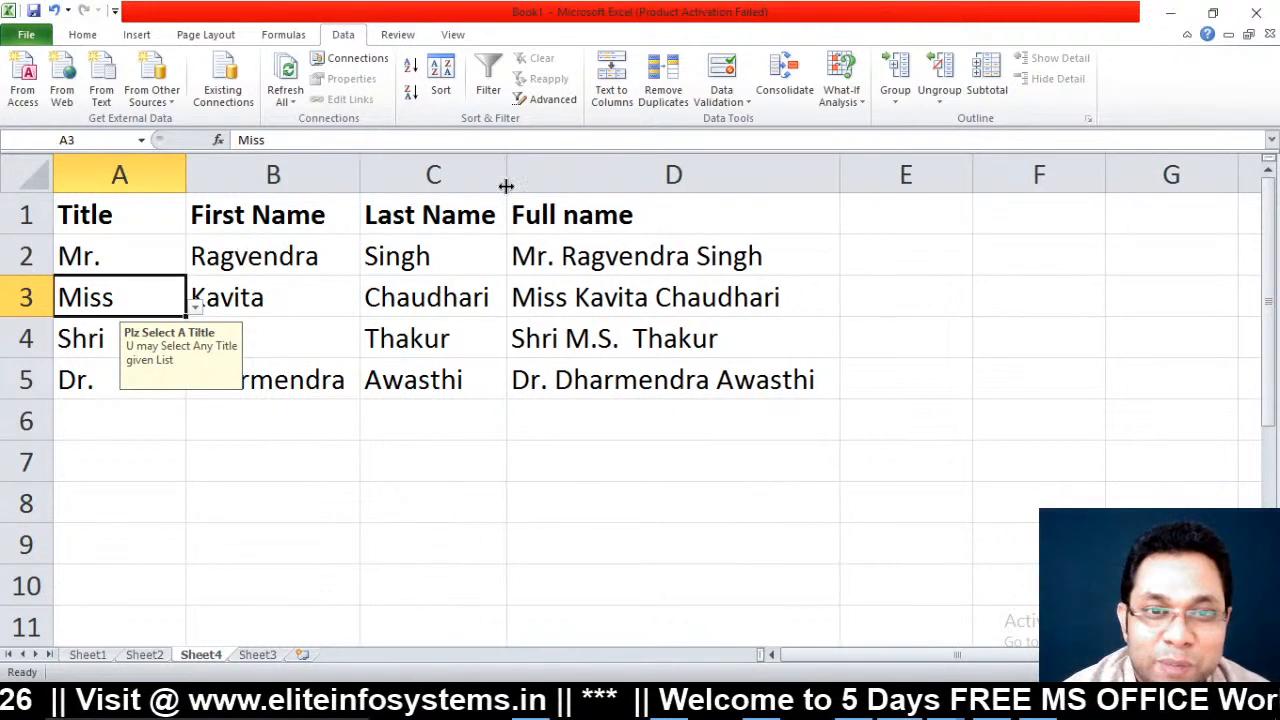
pyautogui.click(622, 372)
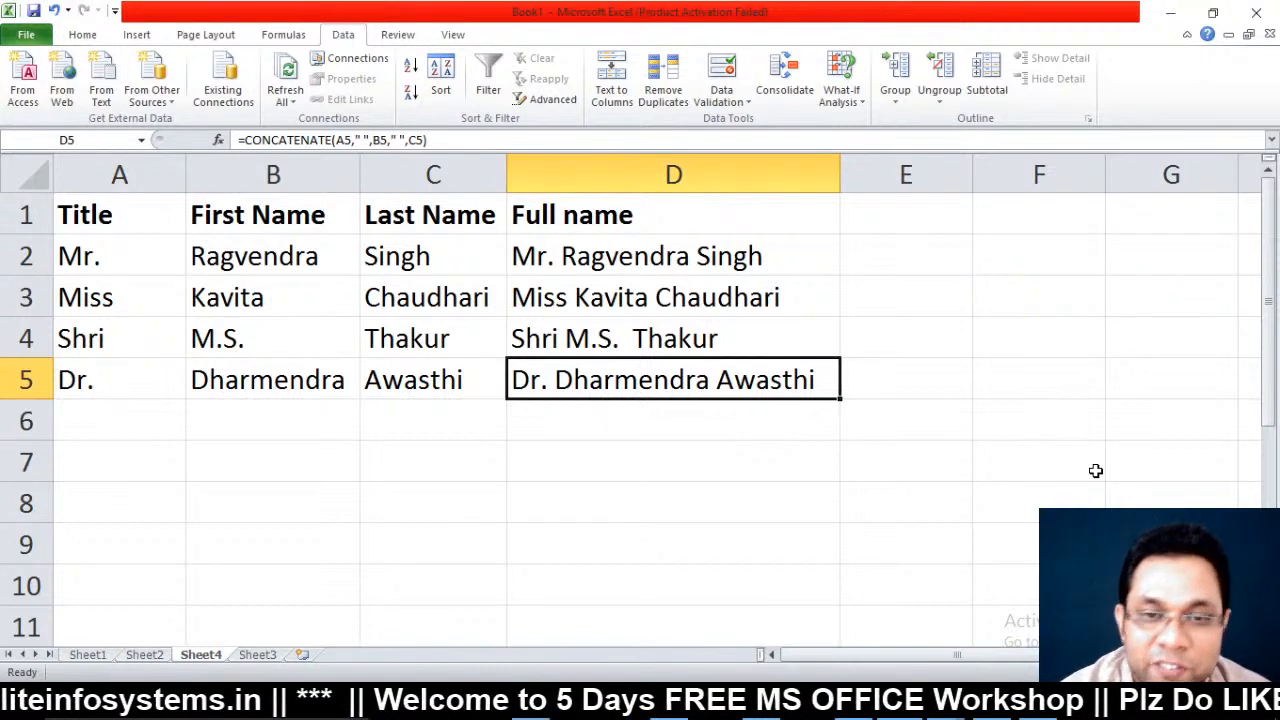
pyautogui.press('F2')
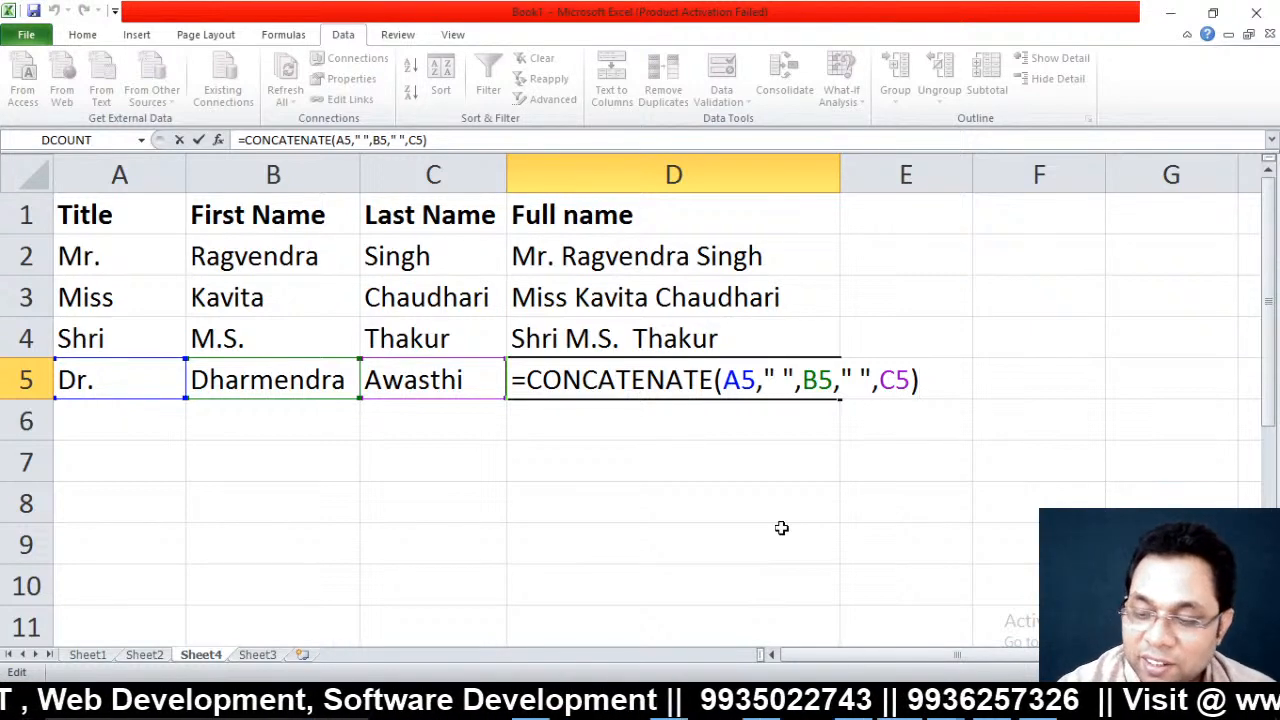
pyautogui.click(257, 654)
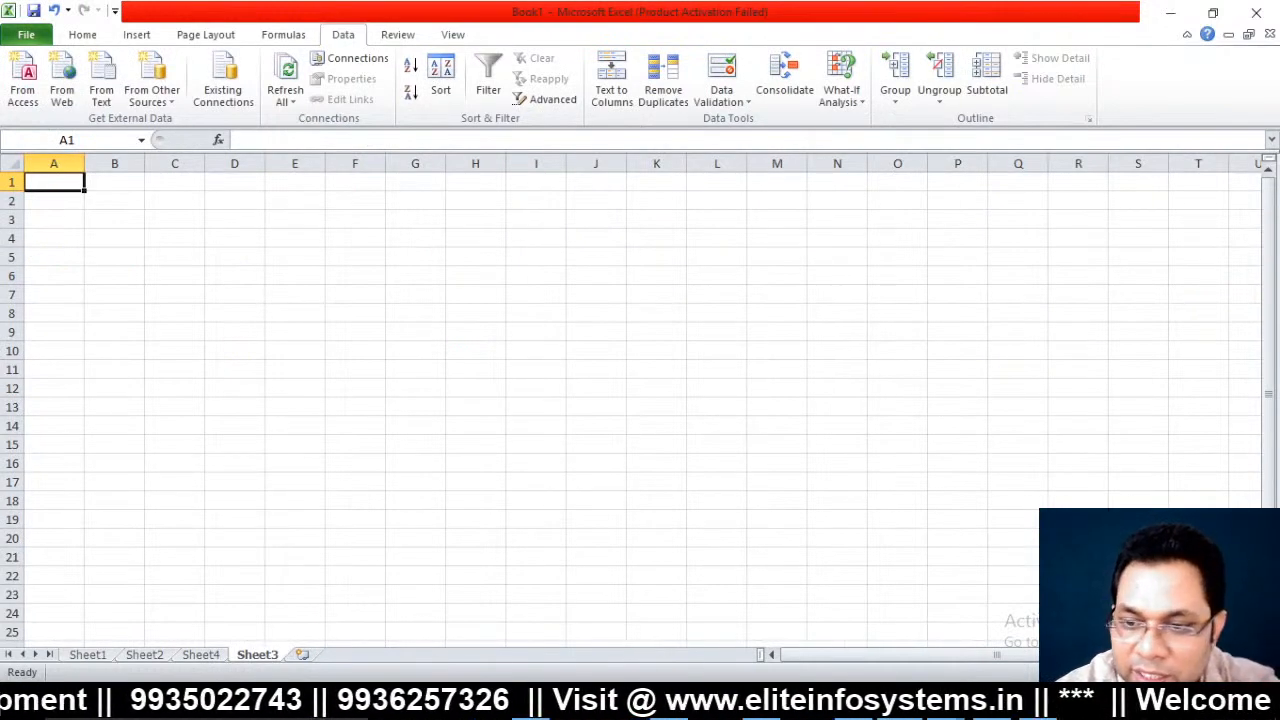
# Enter headers Item Name, Qty, Purchase Cost and Sale price in row 1
pyautogui.scroll(1, 569, 592)
pyautogui.scroll(6, 795, 424)
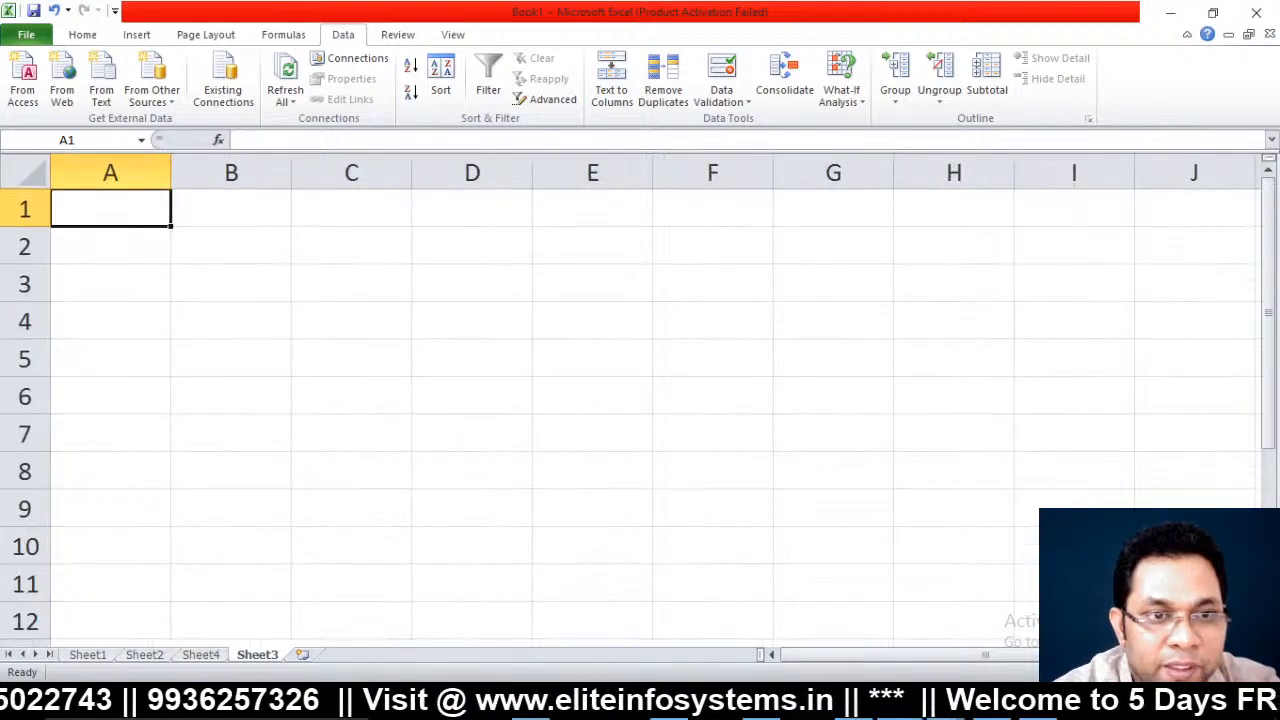
pyautogui.write('It')
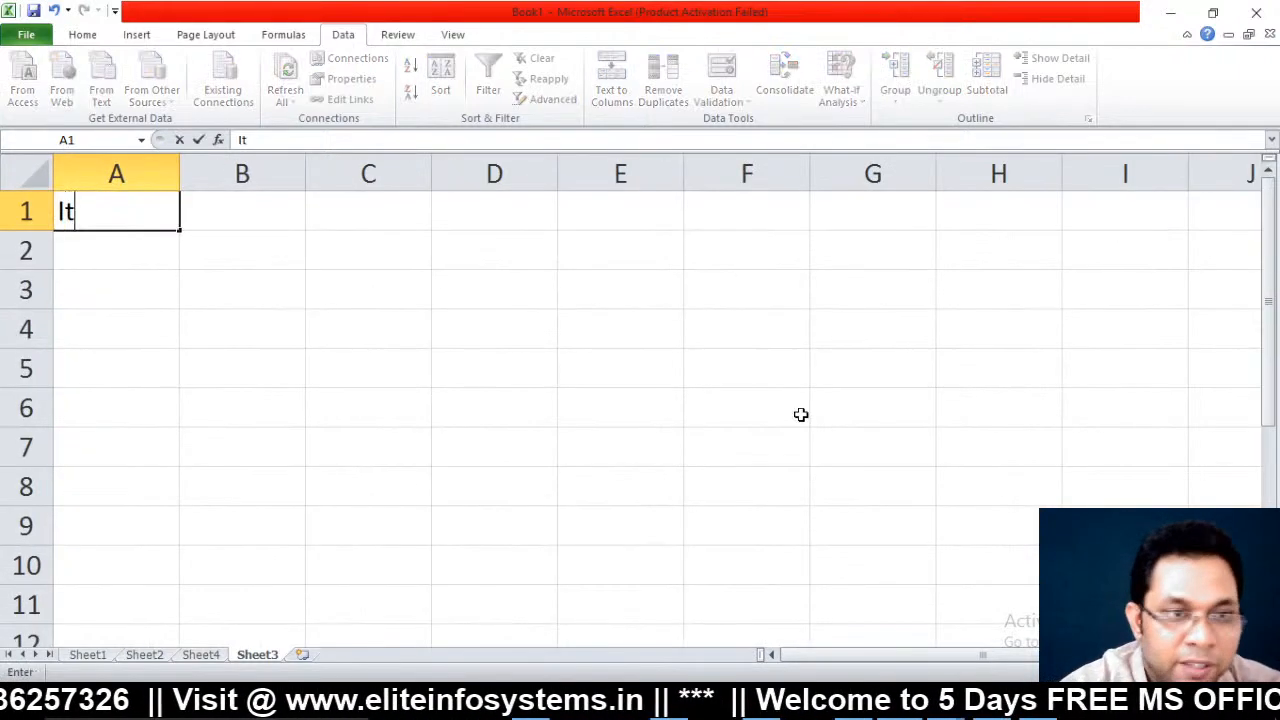
pyautogui.write('em Name')
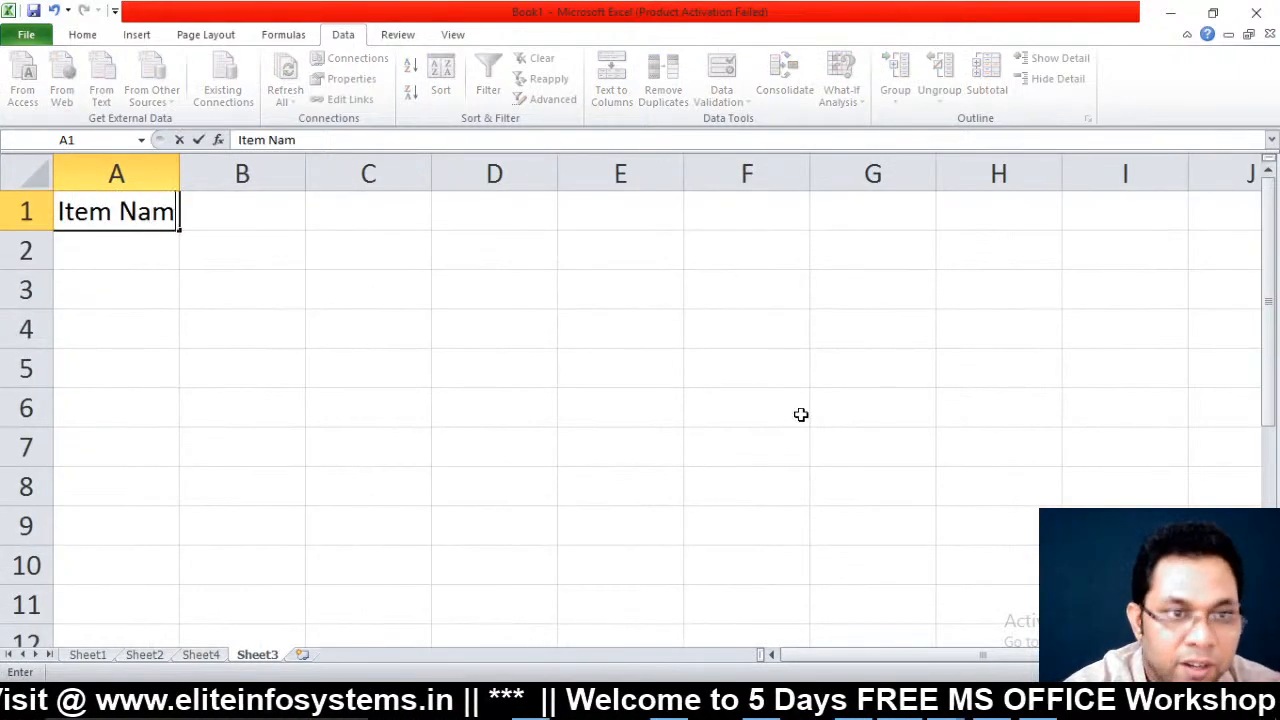
pyautogui.press('Tab')
pyautogui.write('P')
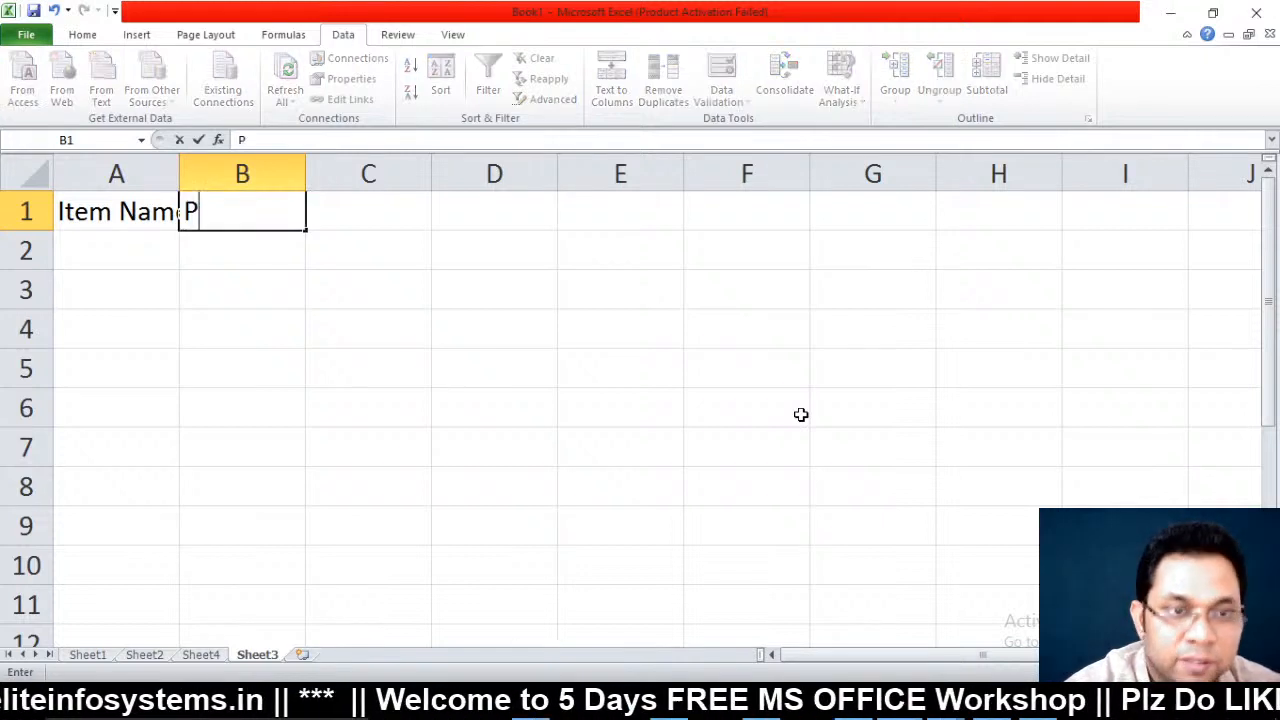
pyautogui.press('BackSpace')
pyautogui.write('P')
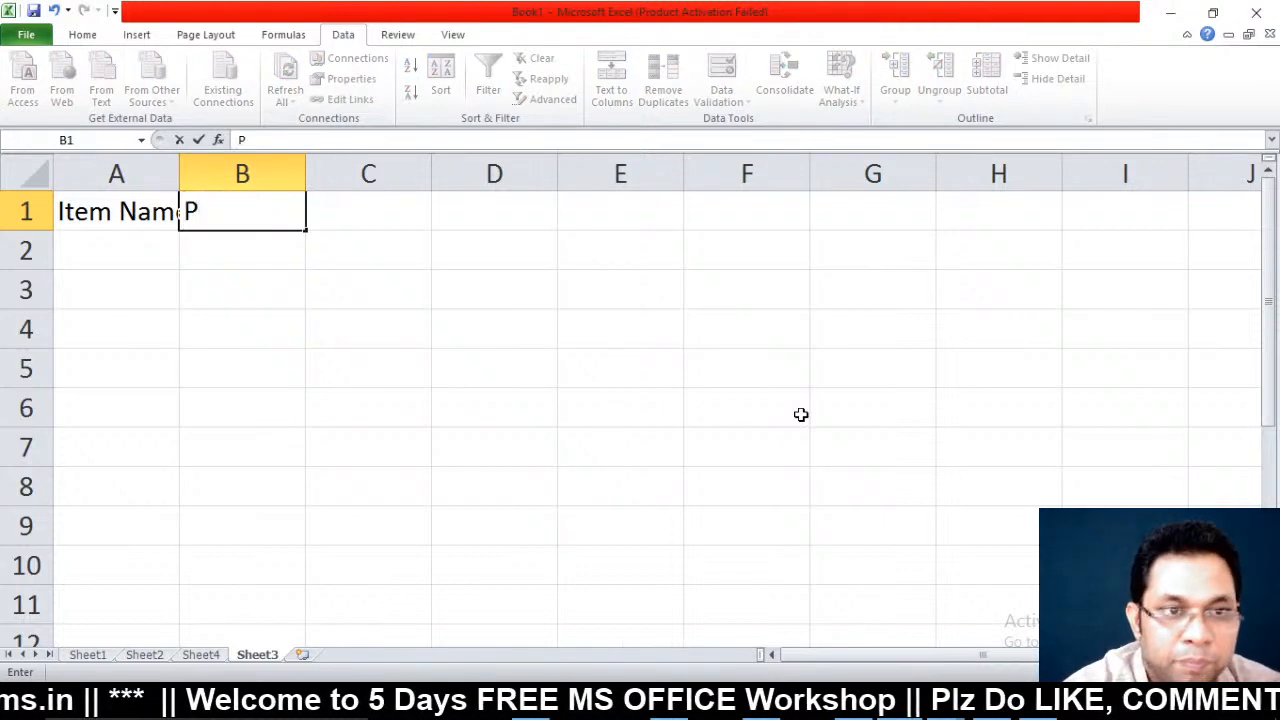
pyautogui.press('BackSpace')
pyautogui.write('Qty')
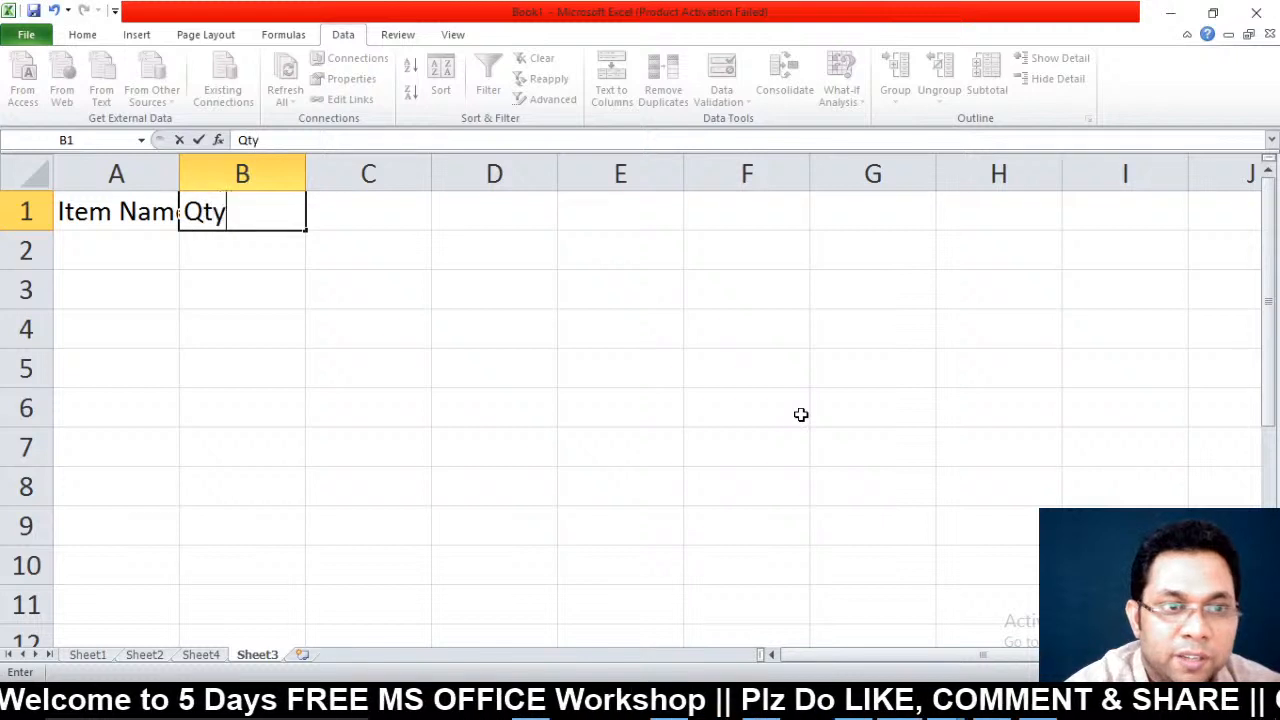
pyautogui.press('Tab')
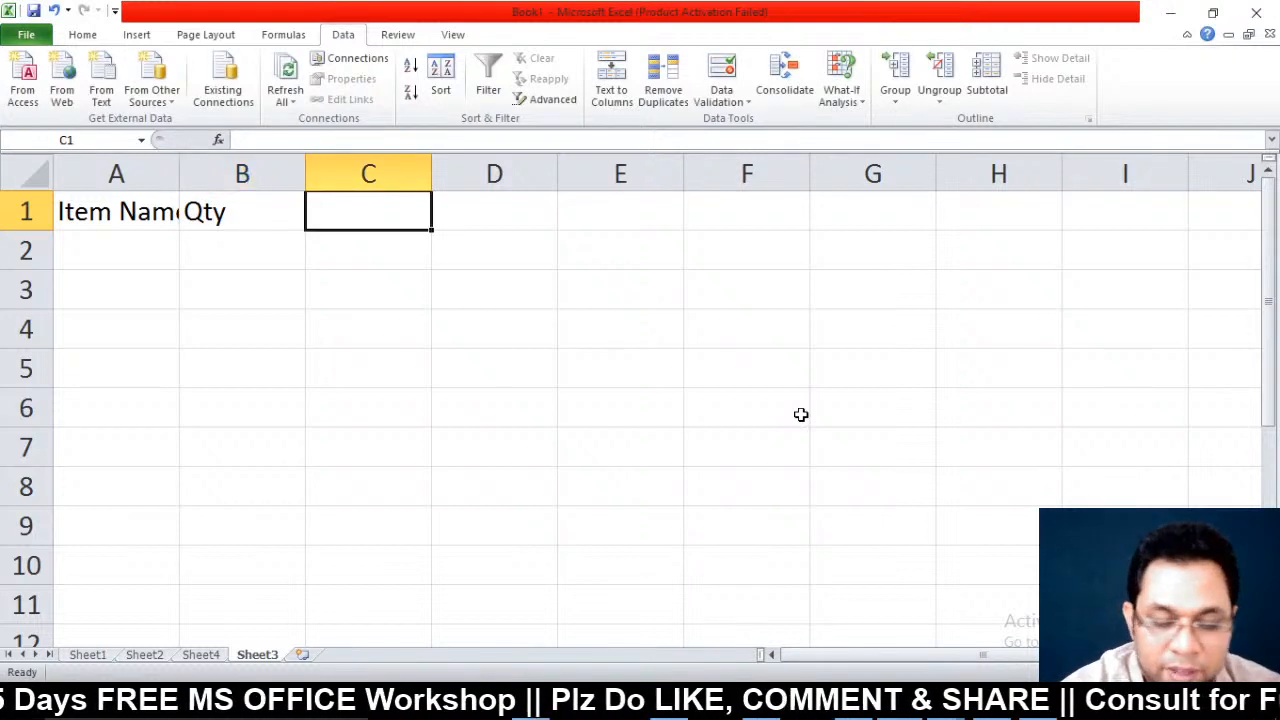
pyautogui.write('Purchase')
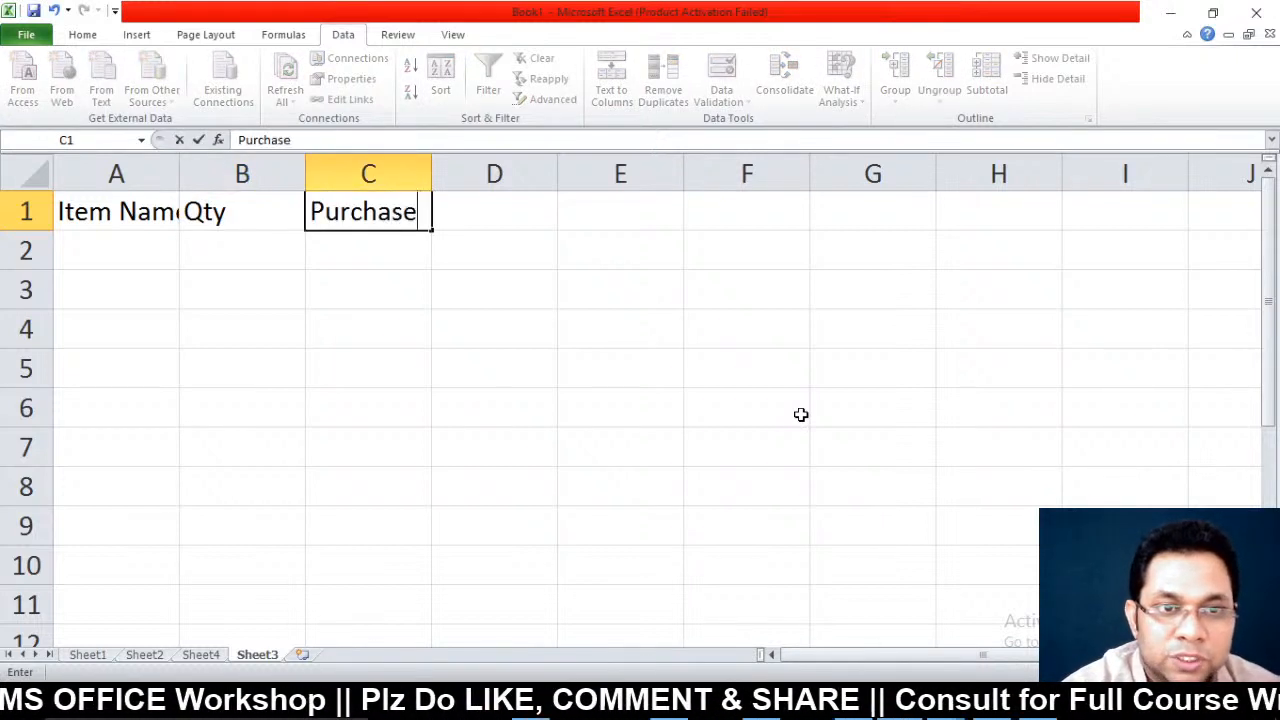
pyautogui.write(' Cost')
pyautogui.press('Tab')
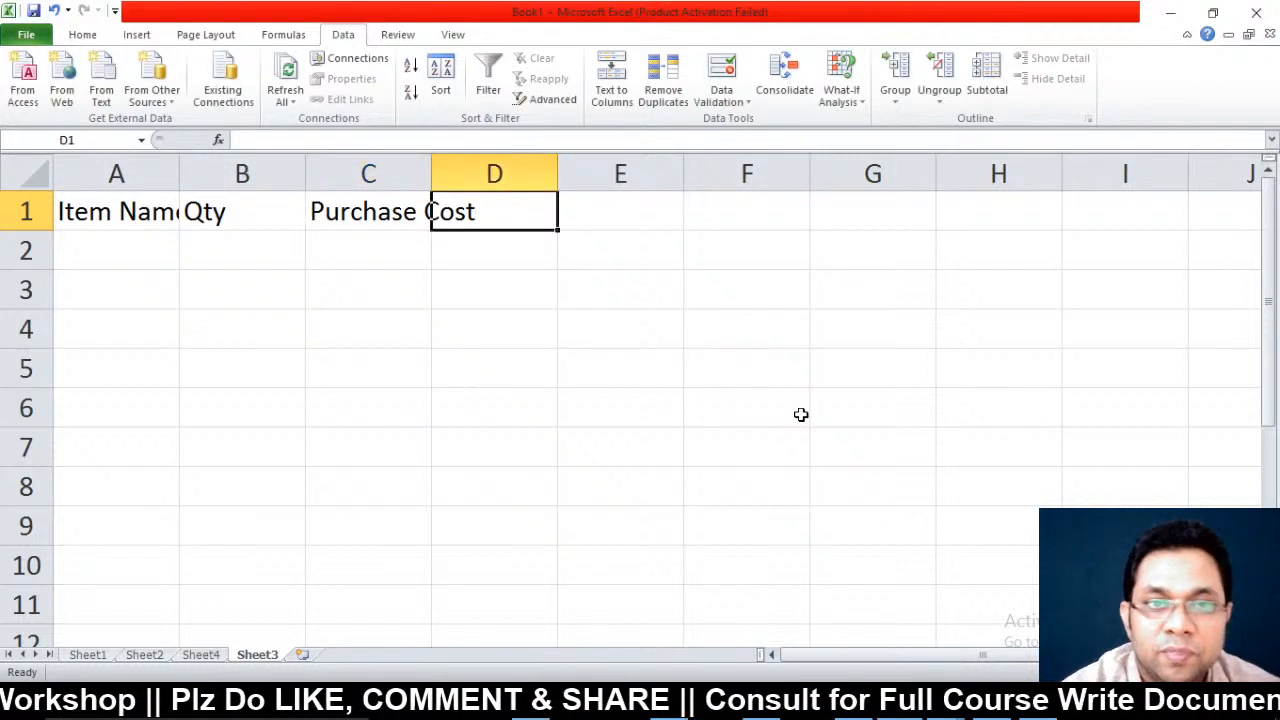
pyautogui.write('Sale')
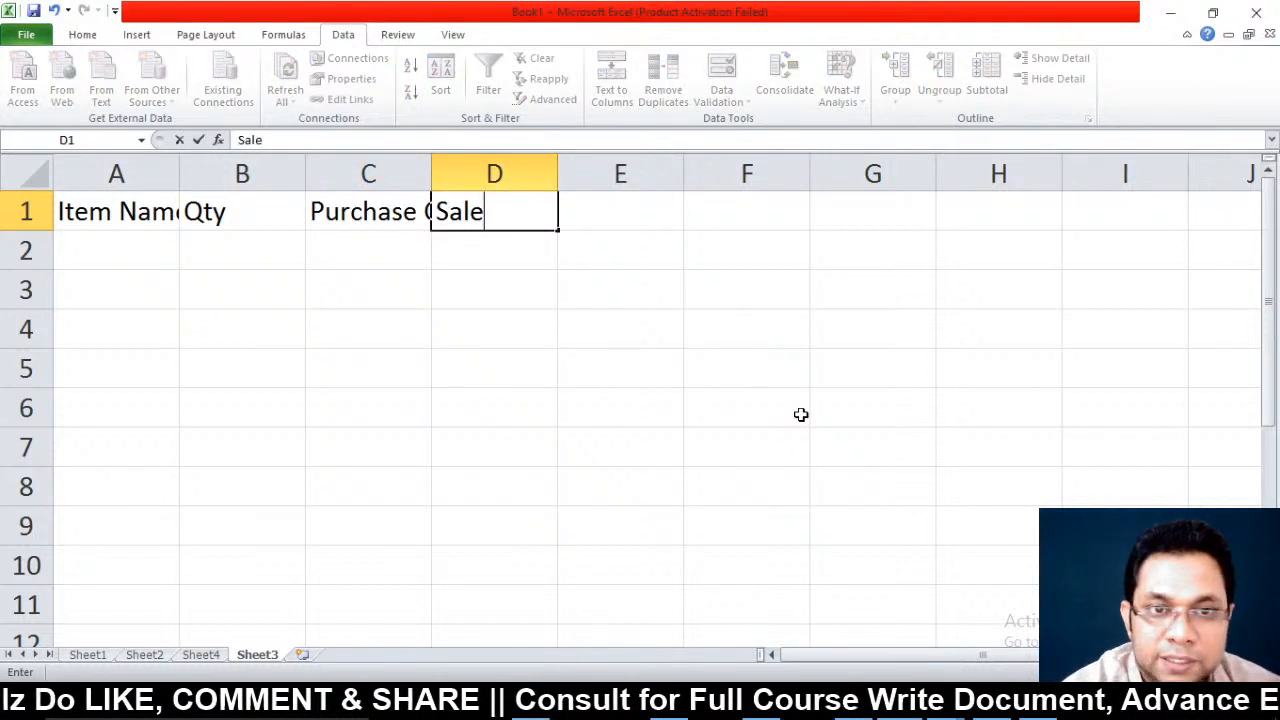
pyautogui.write(' price')
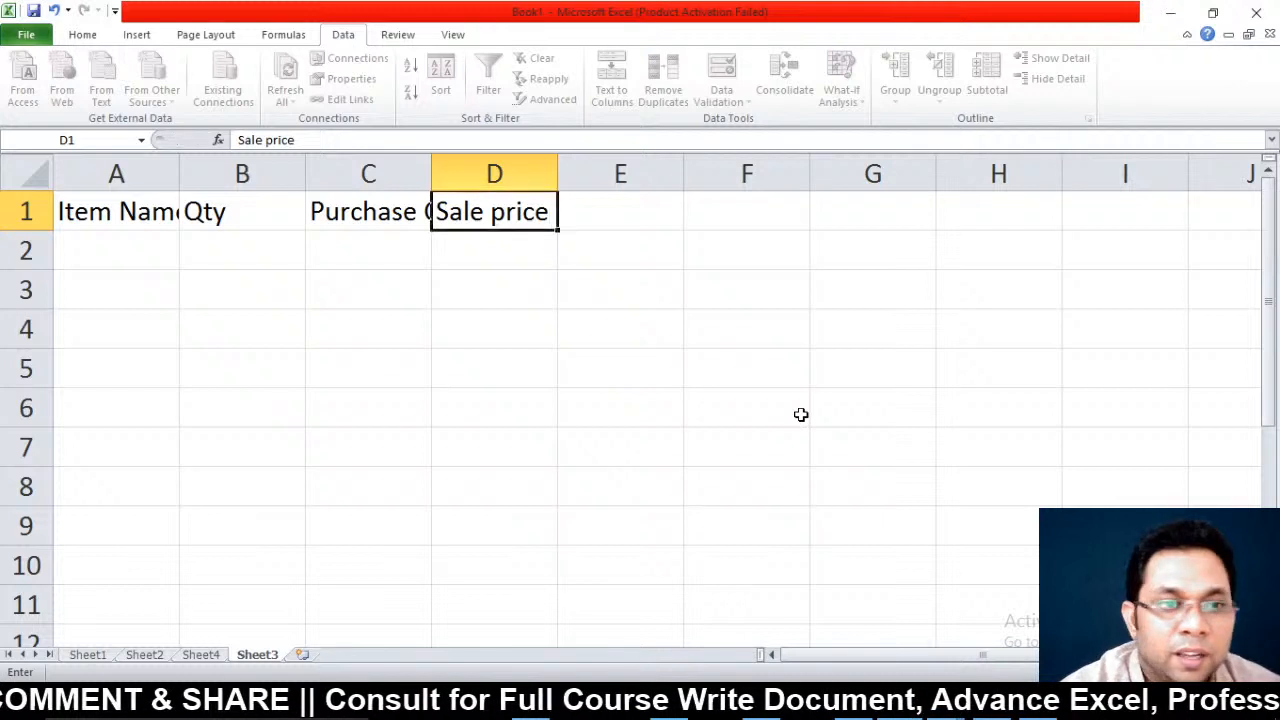
pyautogui.press('Return')
# Delete the entire Qty column and autofit the Purchase Cost and Item Name columns
pyautogui.press('Right')
pyautogui.press('Up')
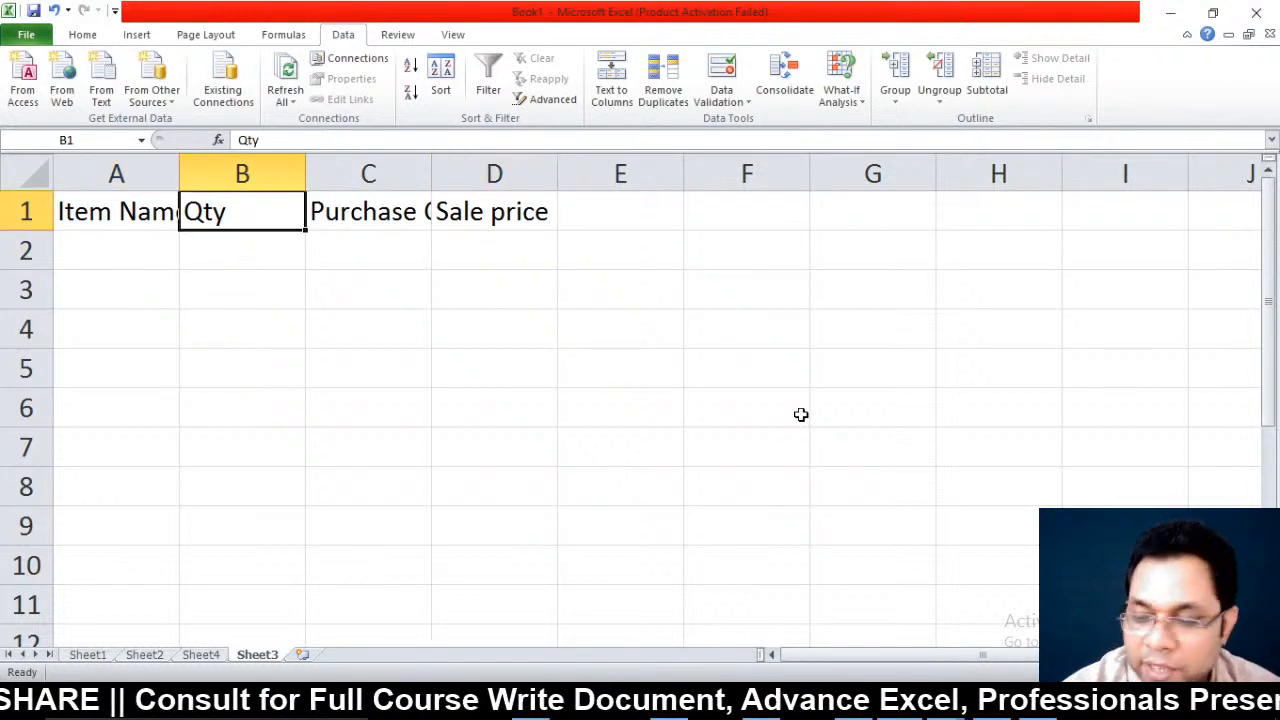
pyautogui.doubleClick(432, 174)
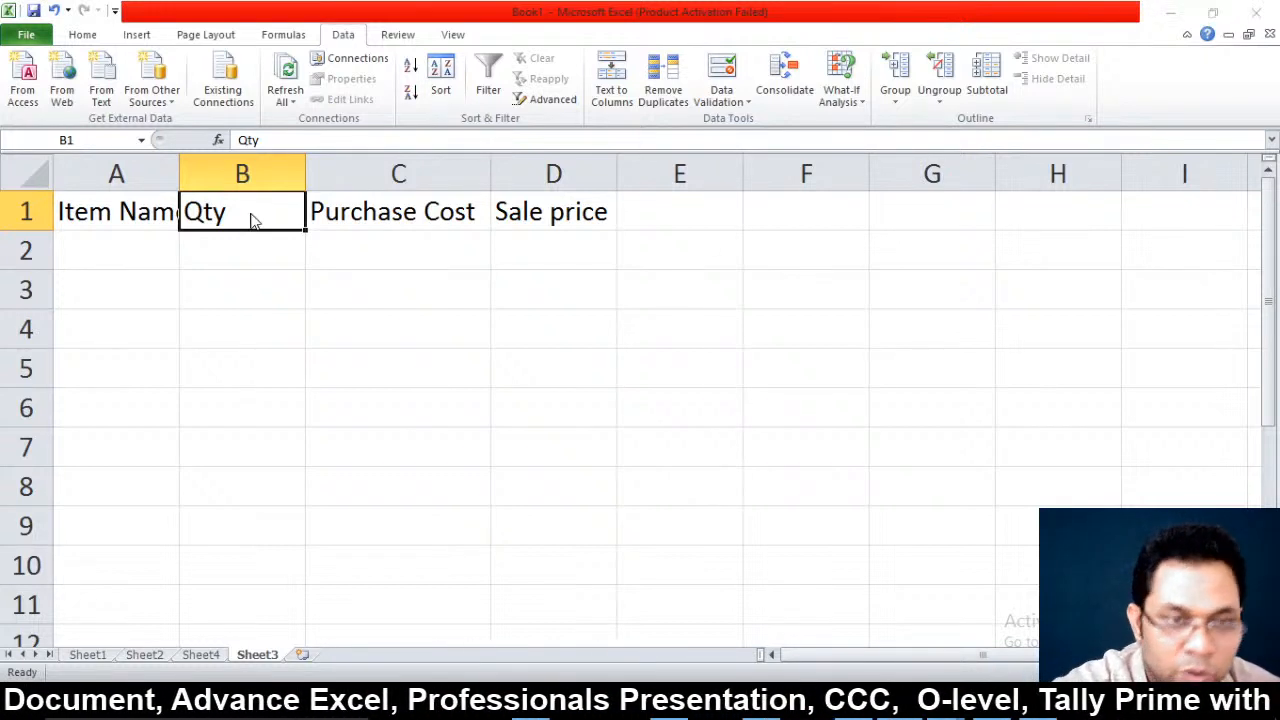
pyautogui.hotkey('ctrl', '-')
pyautogui.press('Down')
pyautogui.press('Down')
pyautogui.press('Down')
pyautogui.press('Return')
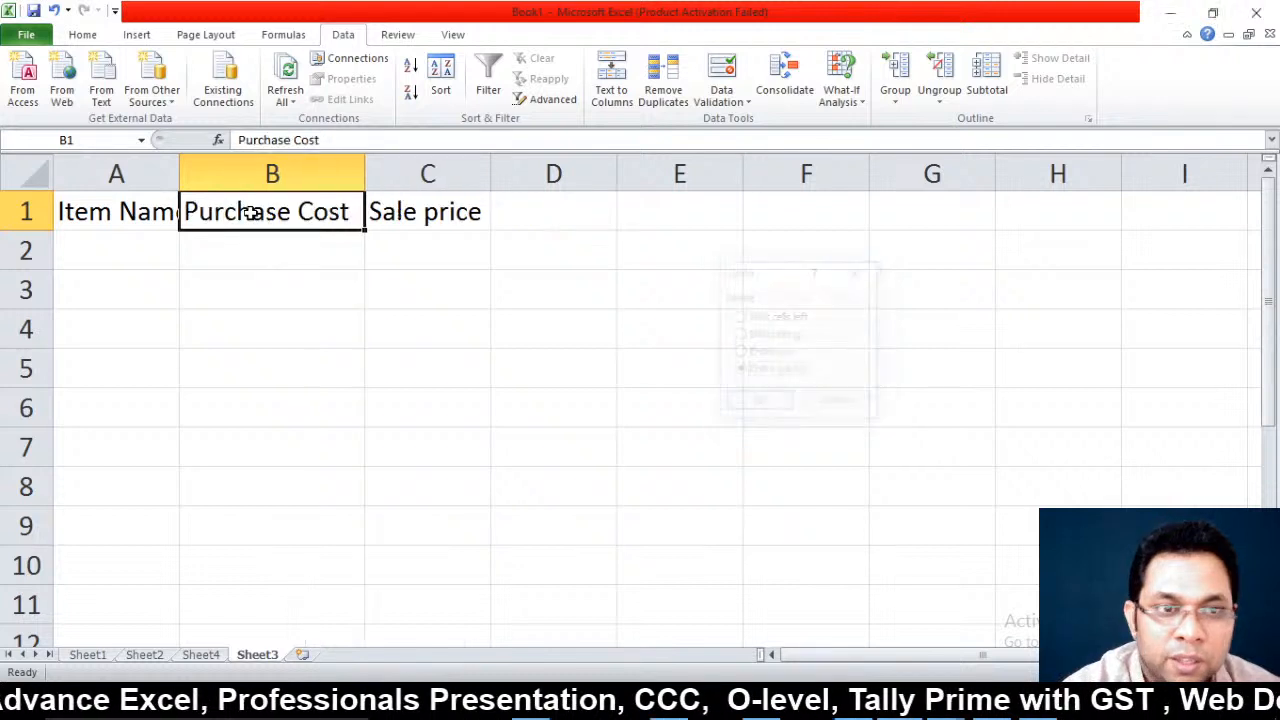
pyautogui.press('Left')
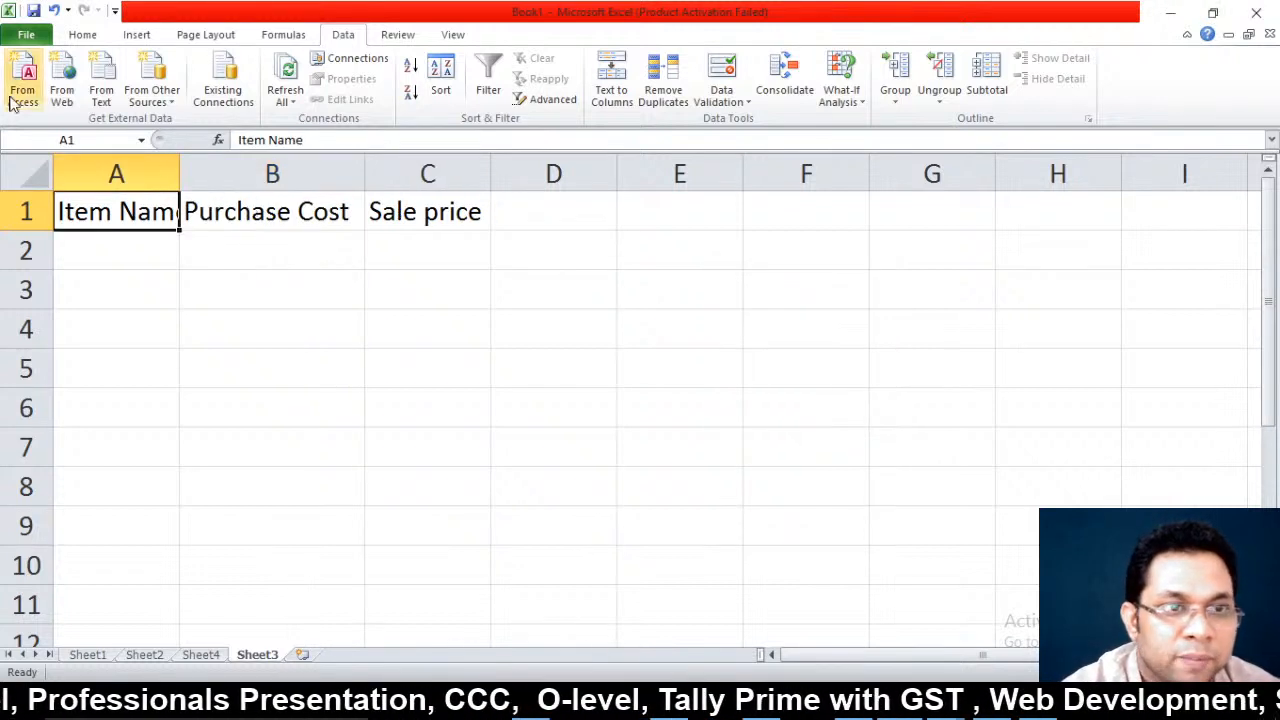
pyautogui.doubleClick(180, 169)
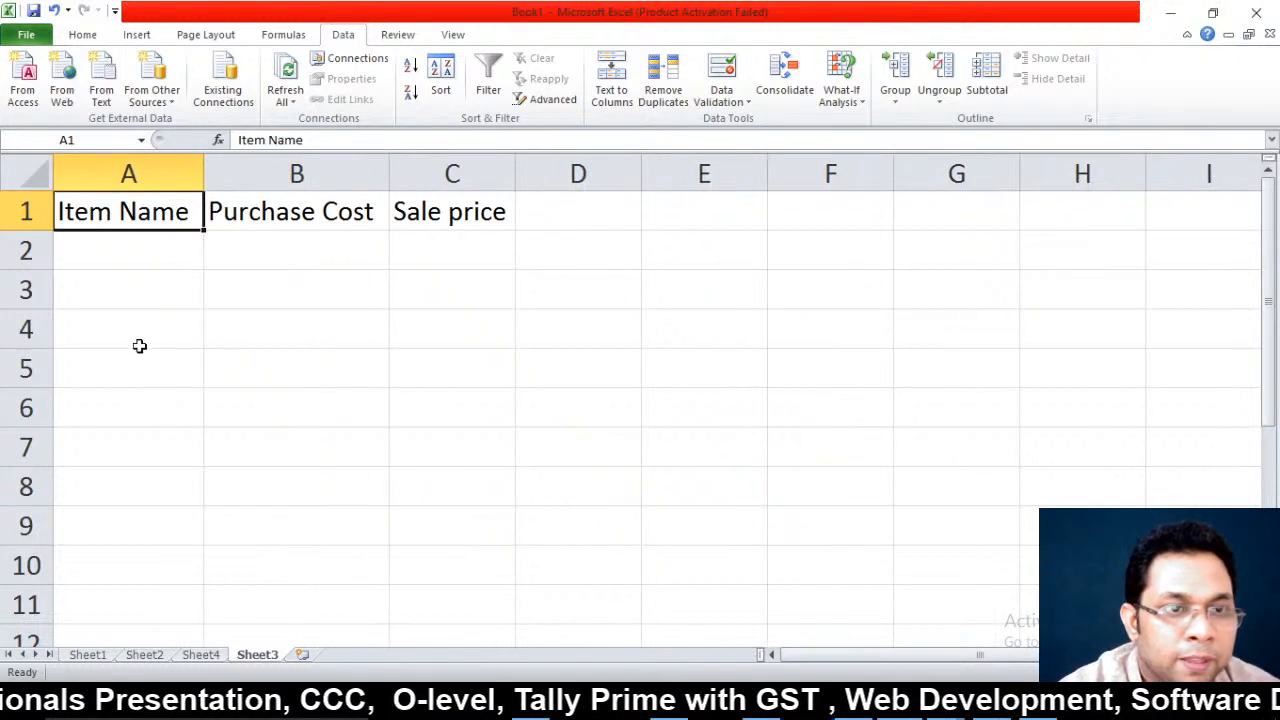
# Enter the Mouse item with purchase cost 150 and sale price 180 in row 2
pyautogui.click(148, 260)
pyautogui.write('Mouse')
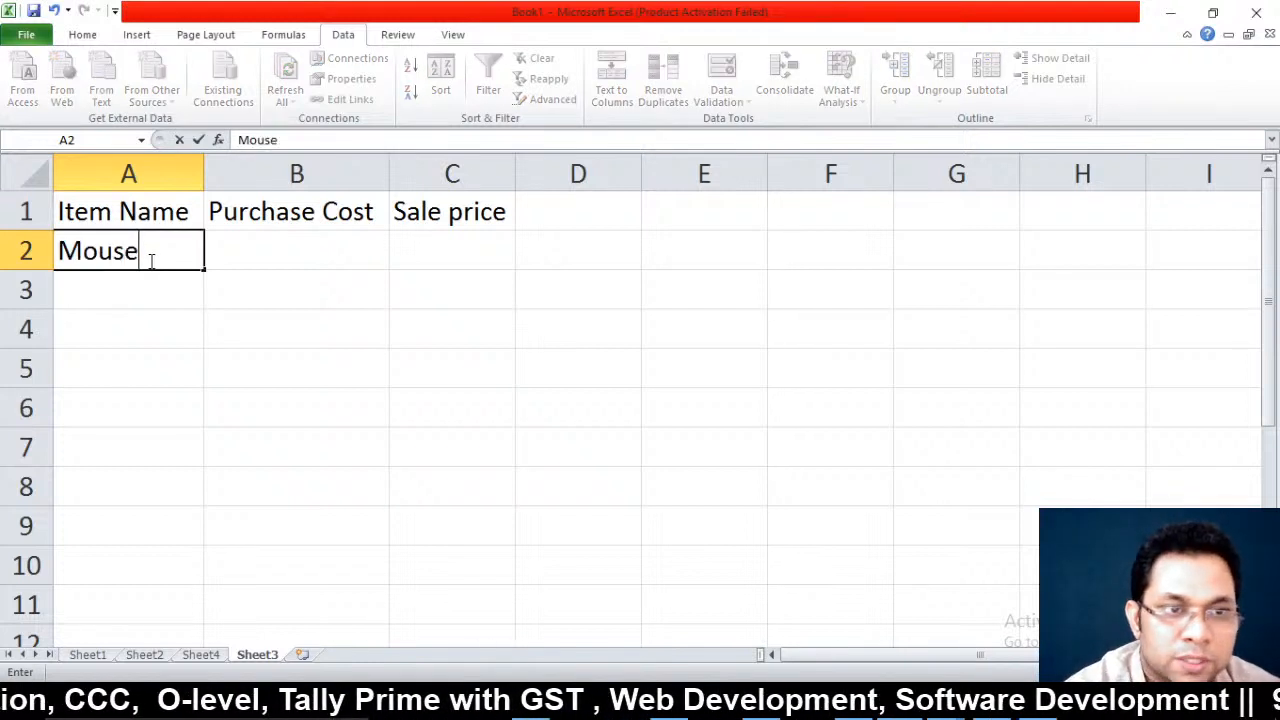
pyautogui.press('Tab')
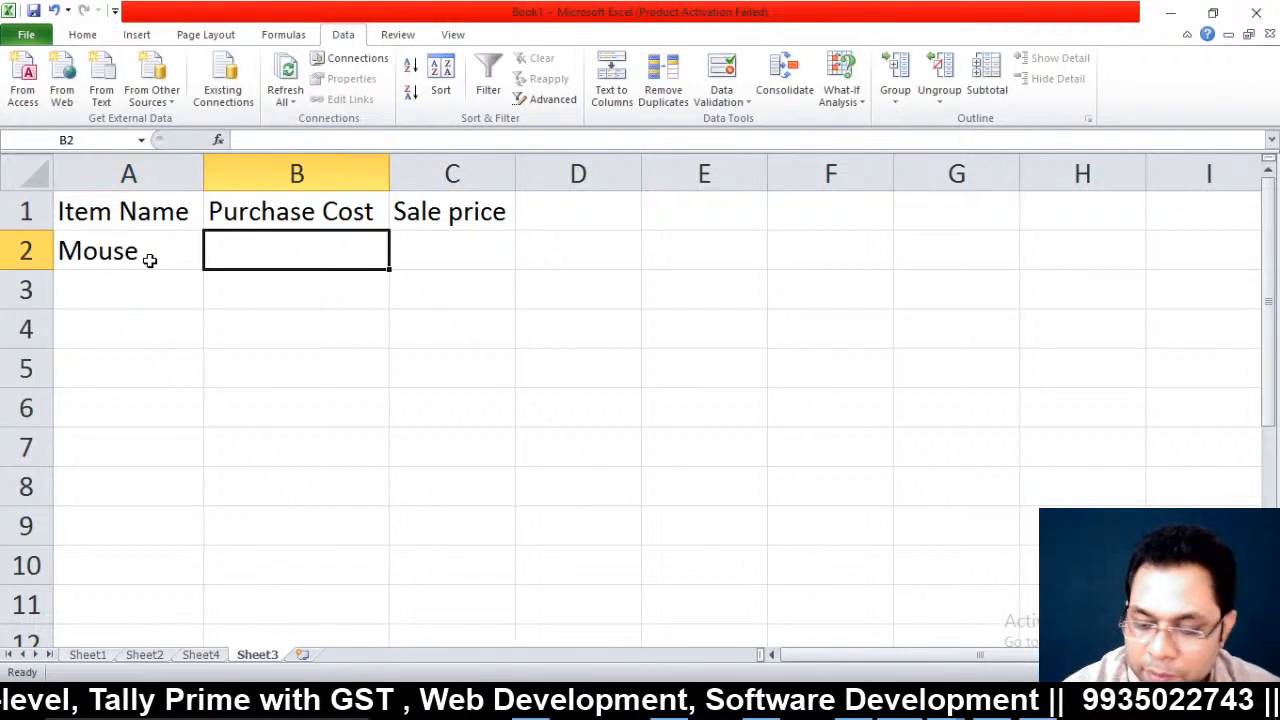
pyautogui.write('150')
pyautogui.press('Tab')
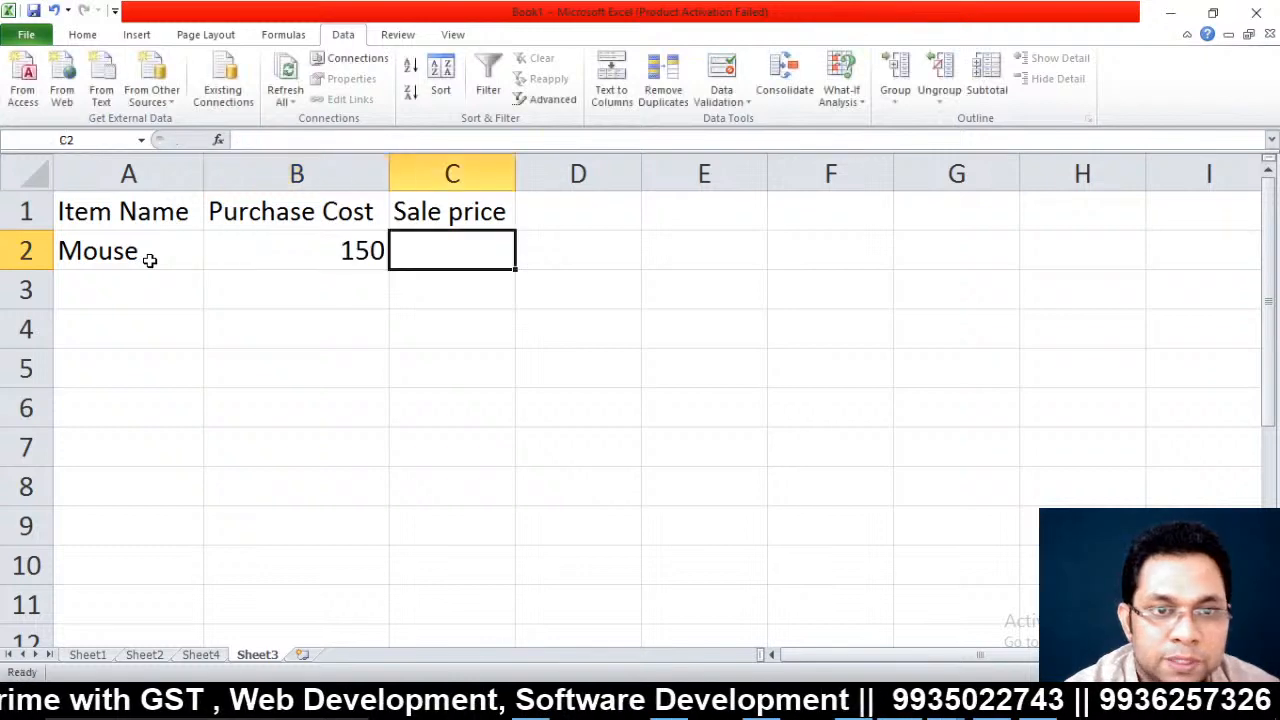
pyautogui.write('18')
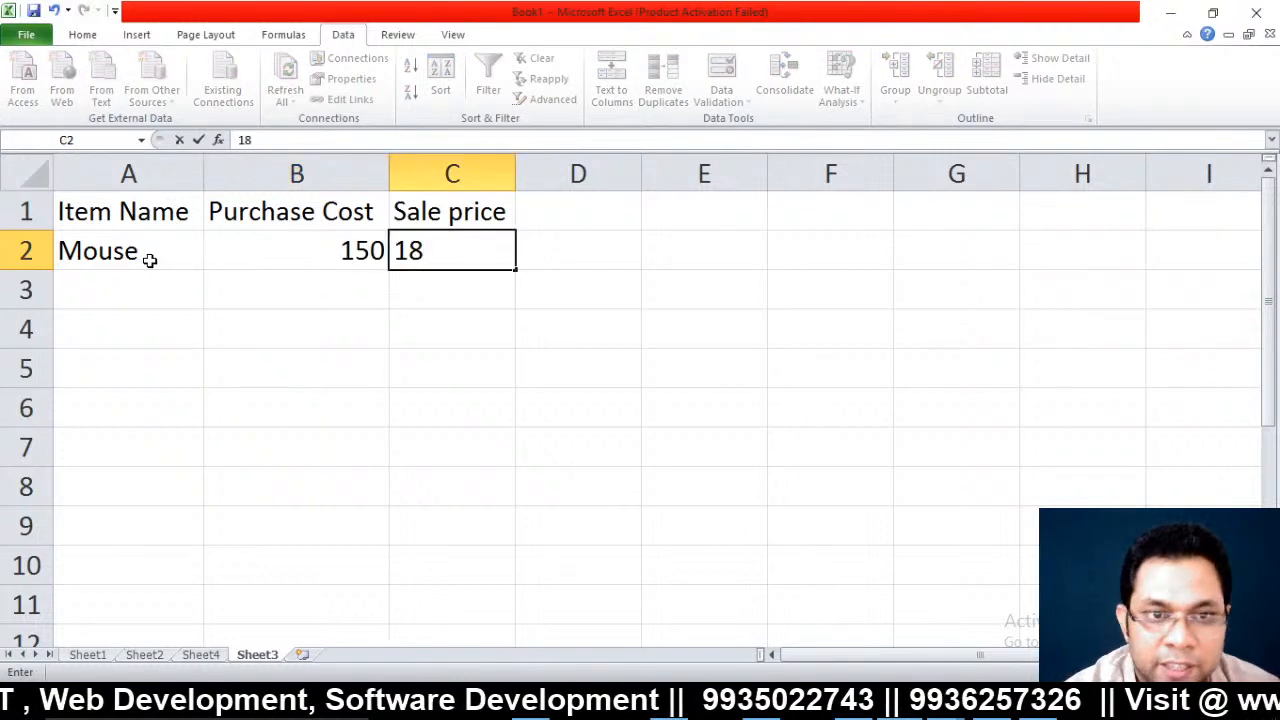
pyautogui.write('0')
pyautogui.press('Up')
# Add the Net Profit header in D1 and the formula =C2-B2 in D2
pyautogui.press('Tab')
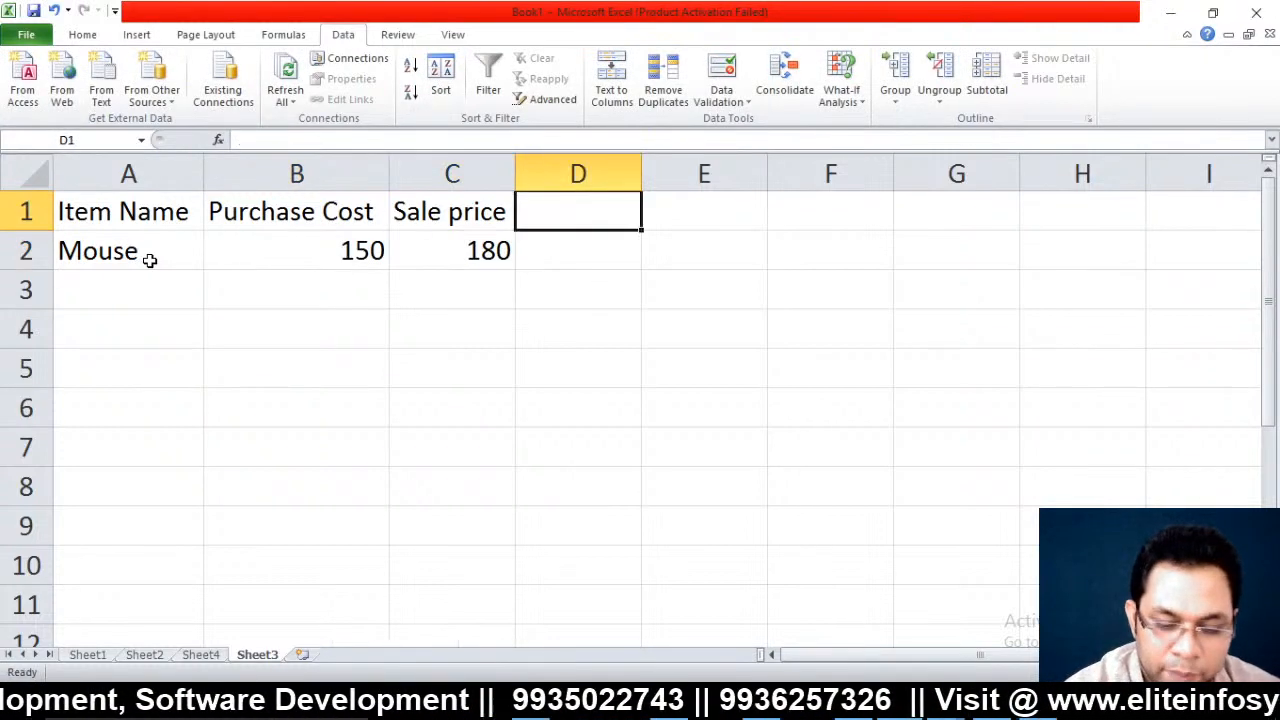
pyautogui.write('Net ')
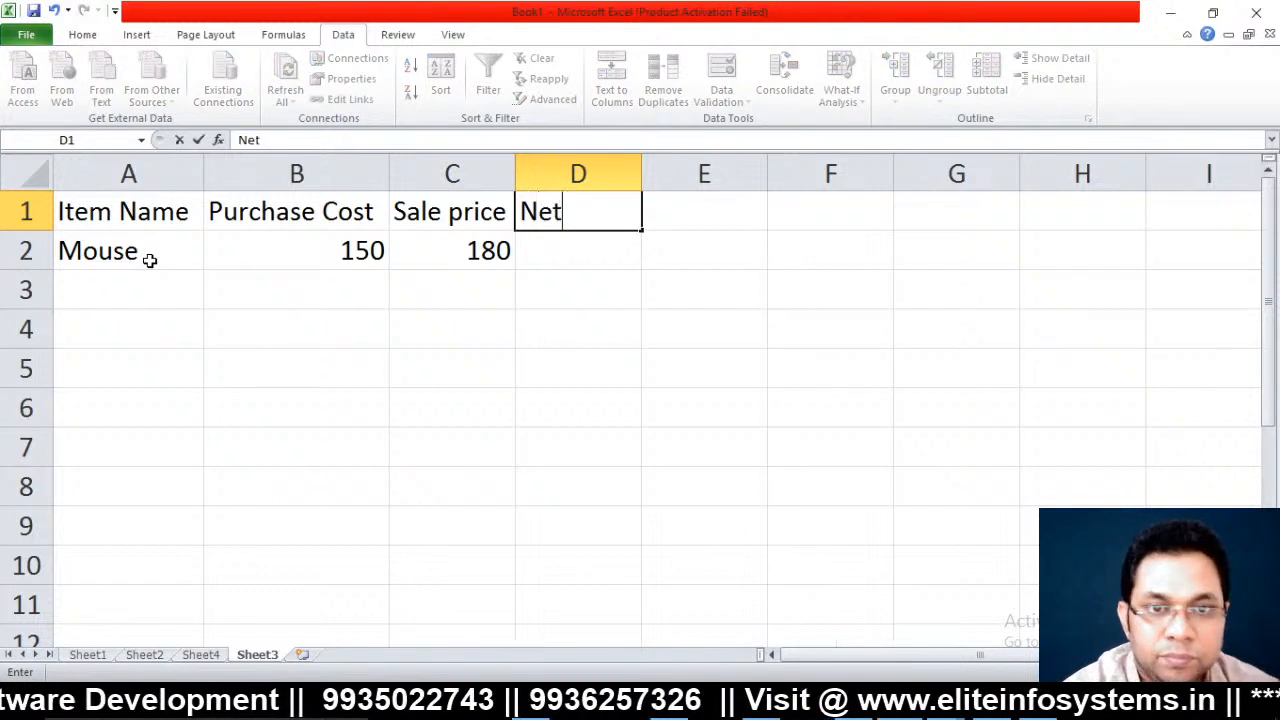
pyautogui.write('Proift')
pyautogui.press('BackSpace')
pyautogui.press('BackSpace')
pyautogui.press('BackSpace')
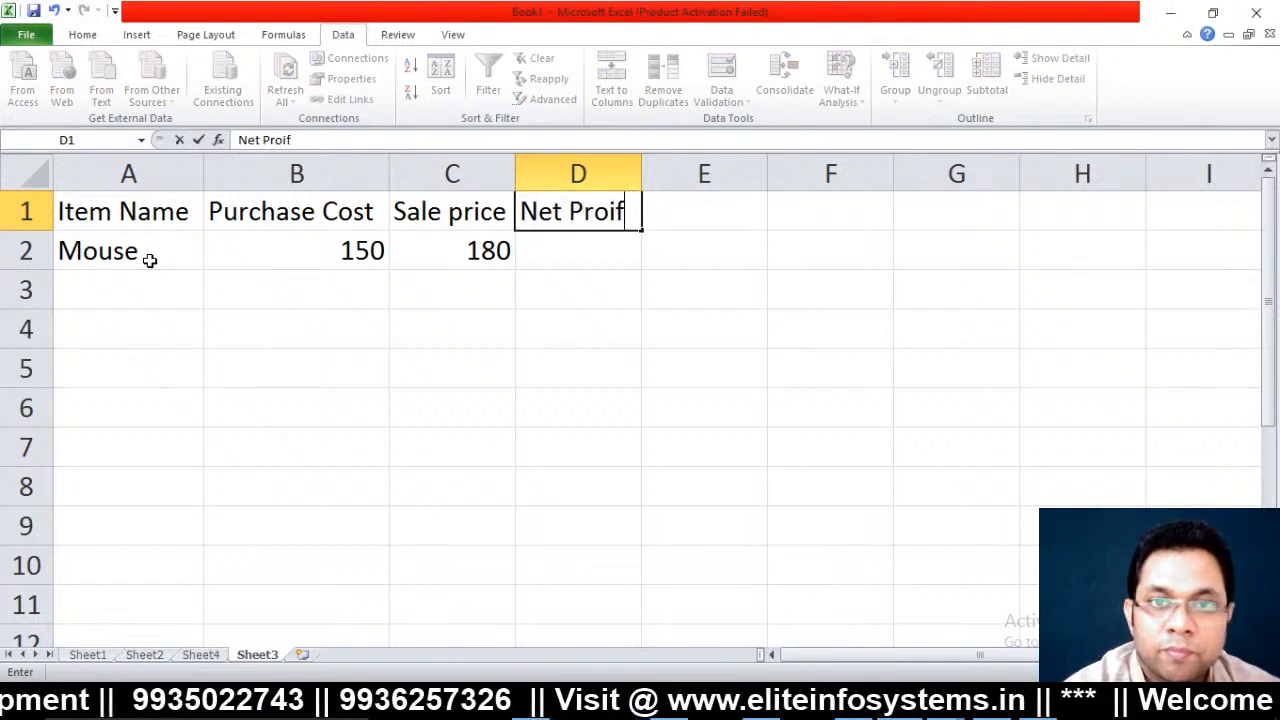
pyautogui.write('fit')
pyautogui.press('Return')
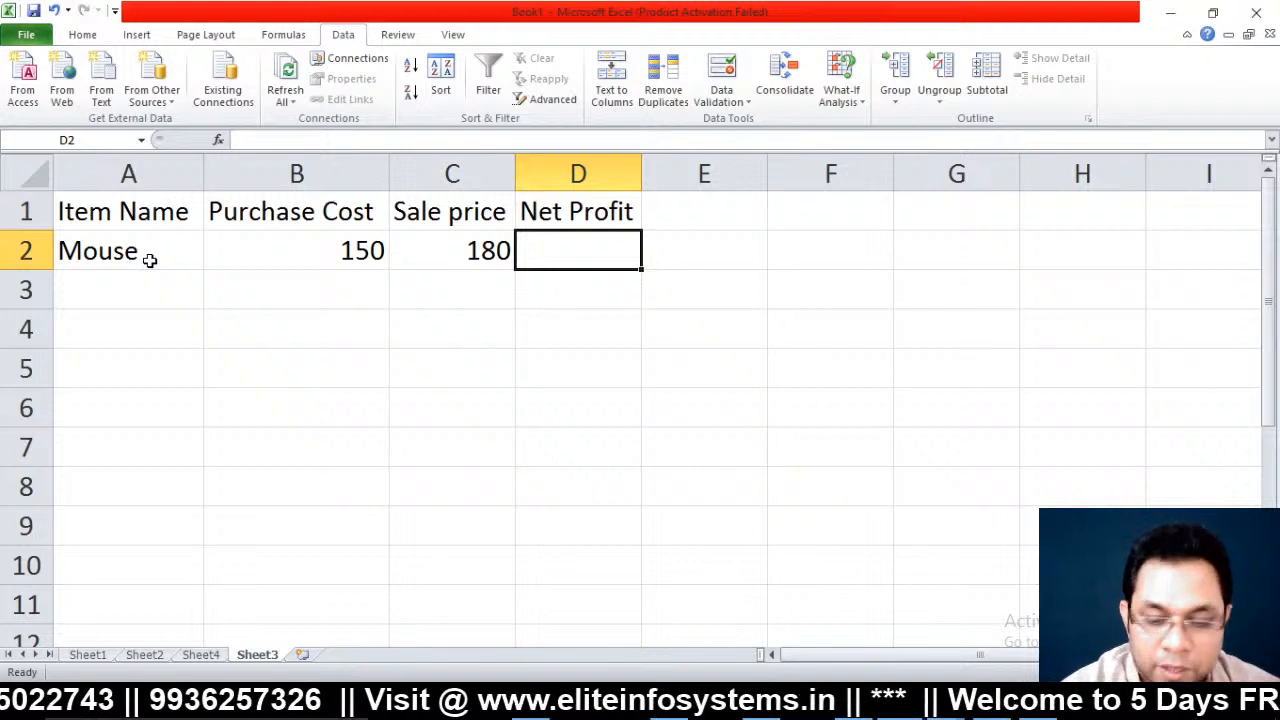
pyautogui.write('=')
pyautogui.press('Left')
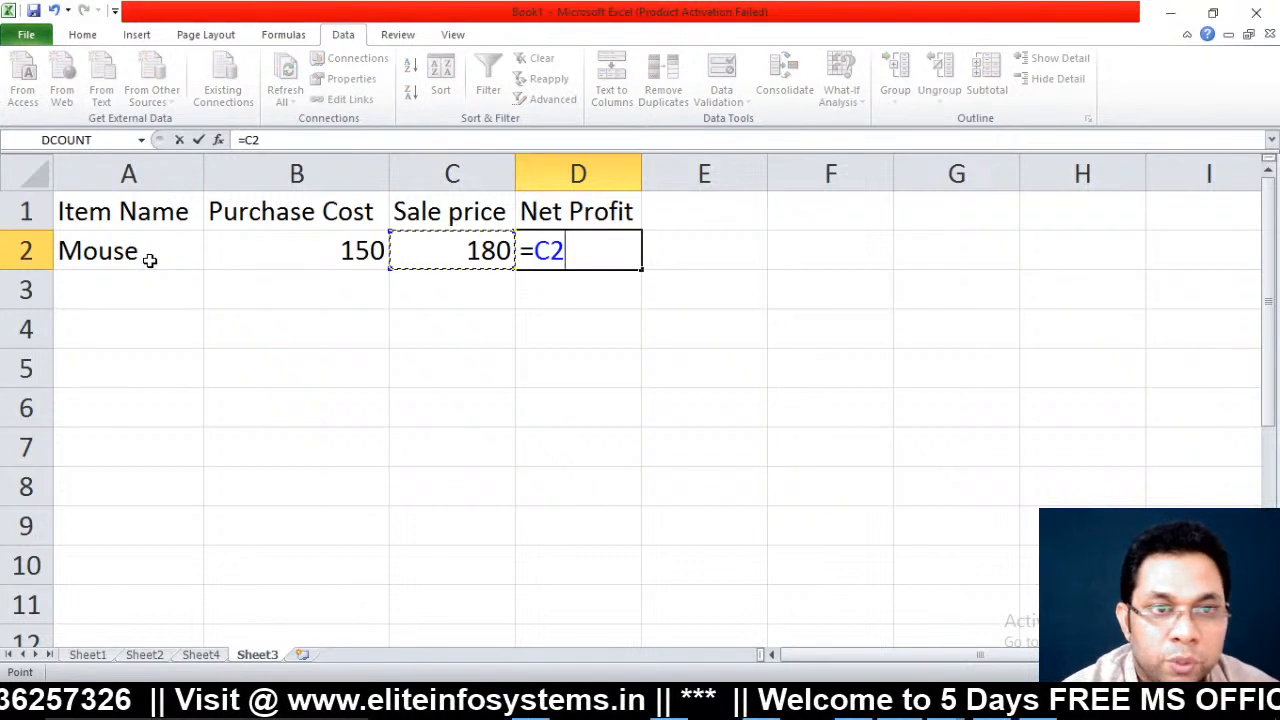
pyautogui.write('-')
pyautogui.press('Left')
pyautogui.press('Left')
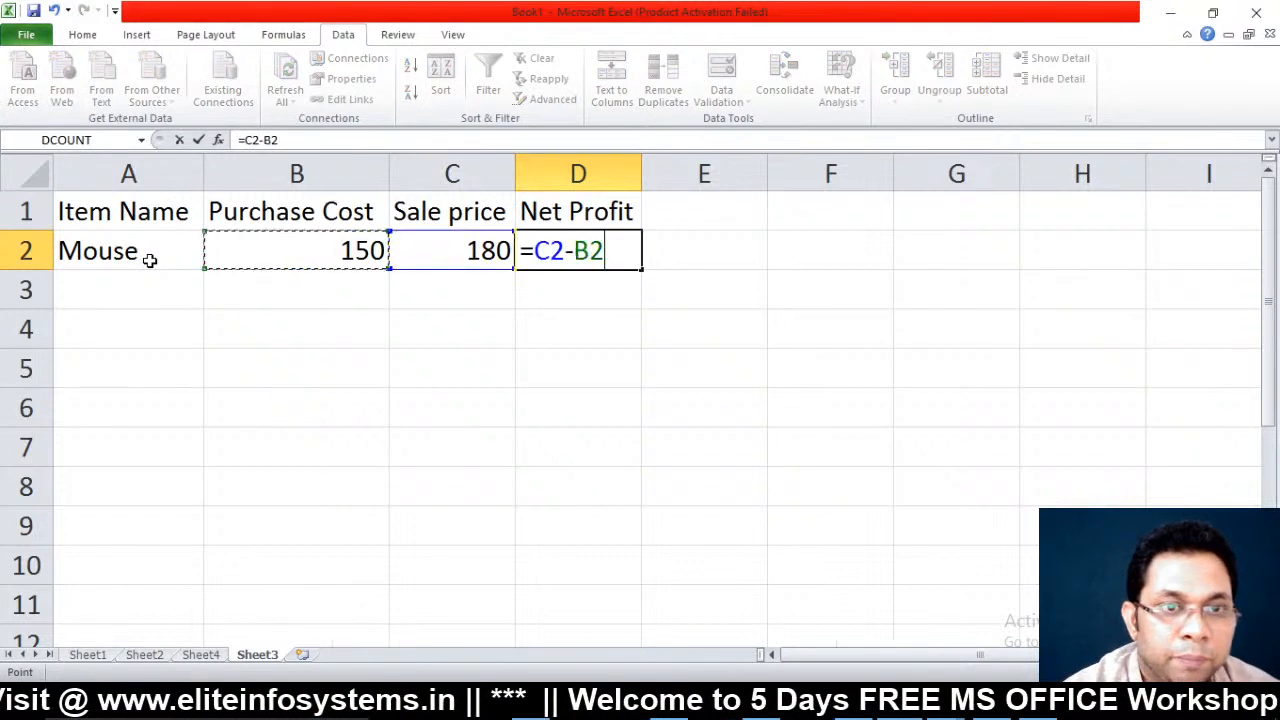
pyautogui.press('Return')
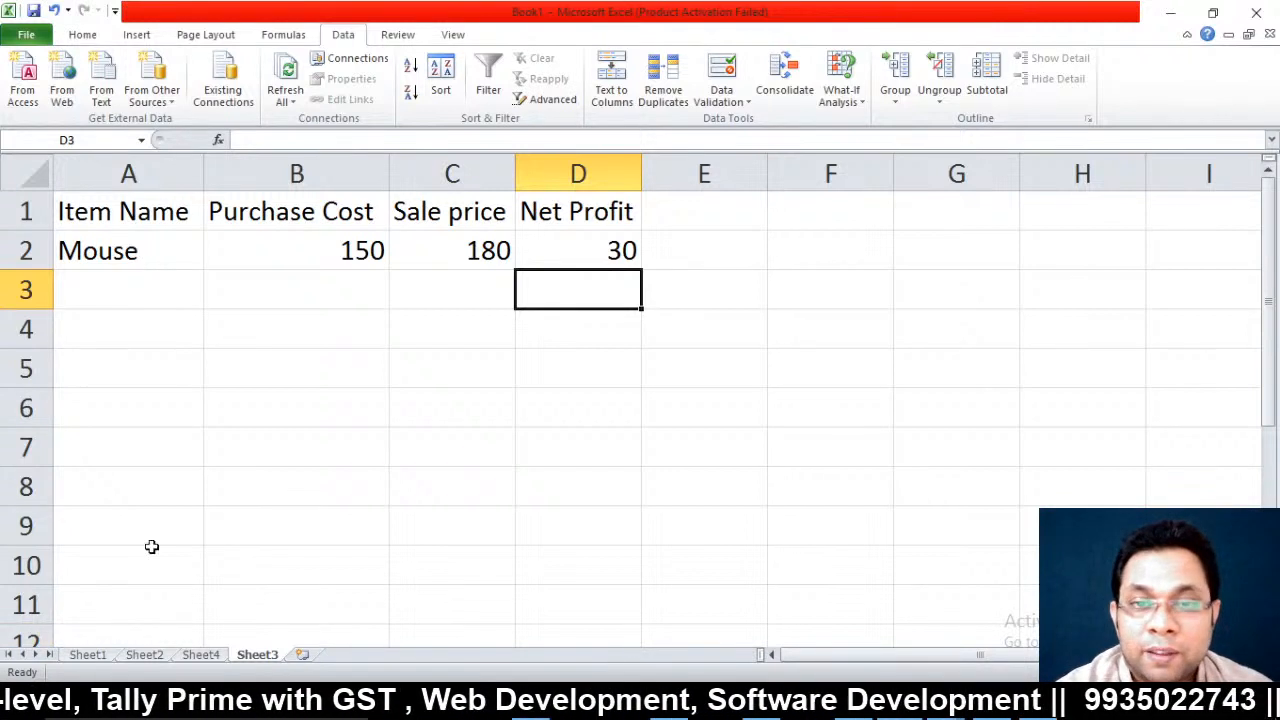
# Goal Seek D2 by changing C2, raising the sale price to 204 for profit 54
pyautogui.click(586, 243)
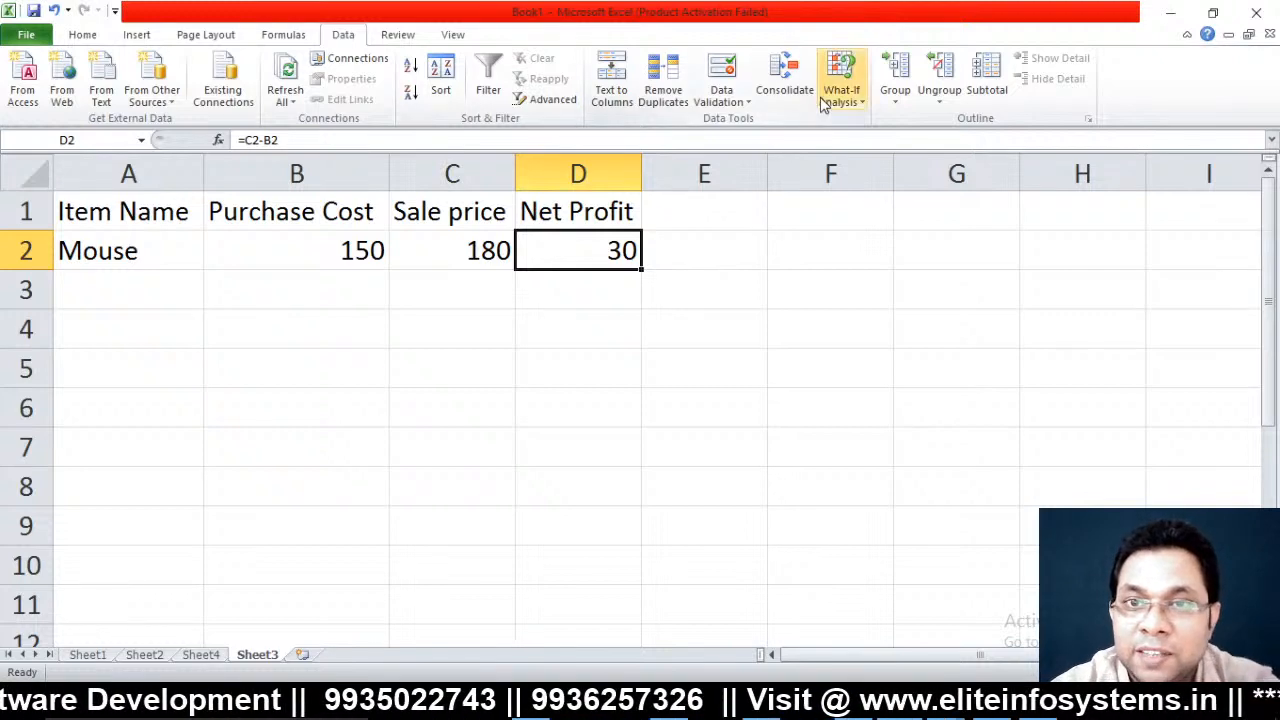
pyautogui.click(845, 104)
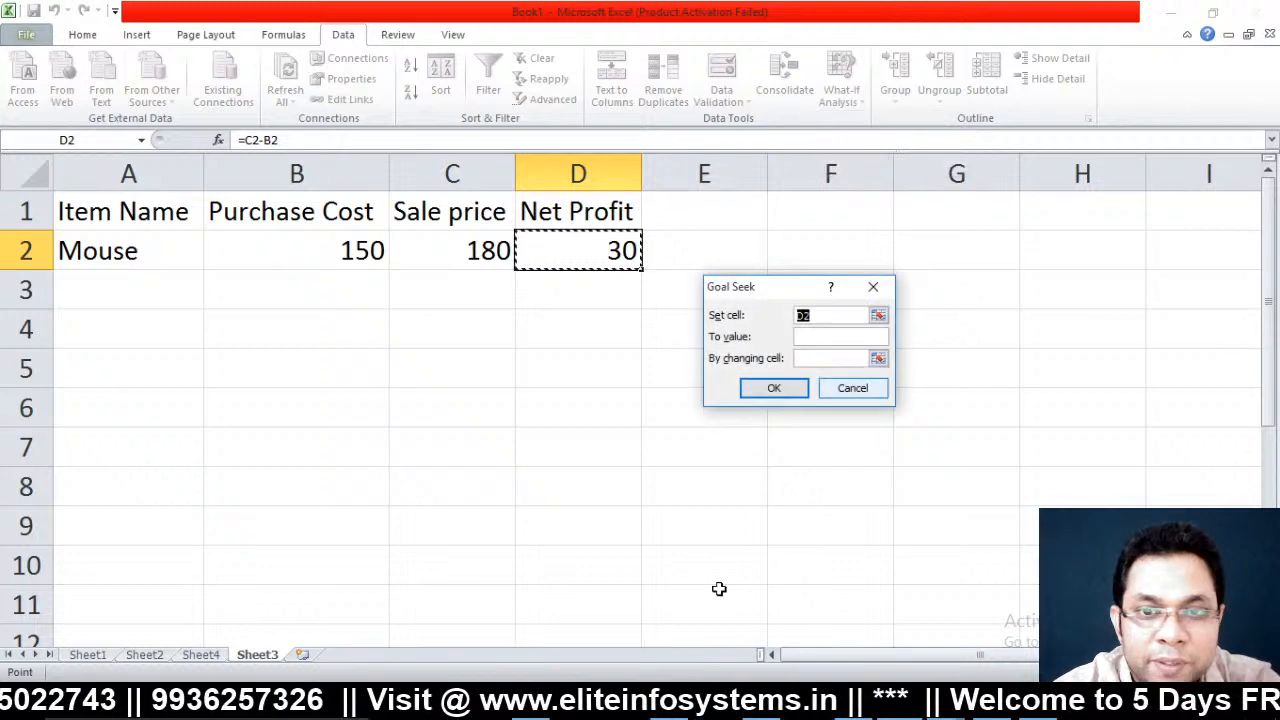
pyautogui.moveTo(760, 295); pyautogui.dragTo(791, 334)
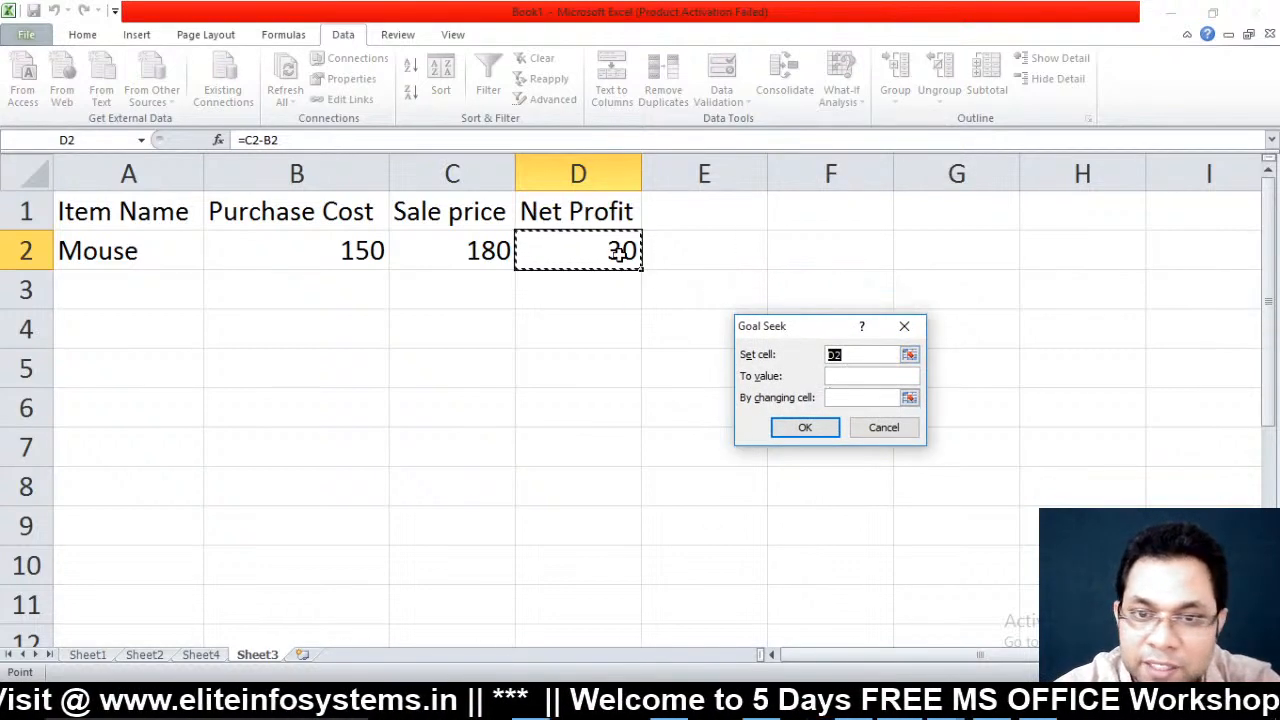
pyautogui.click(861, 376)
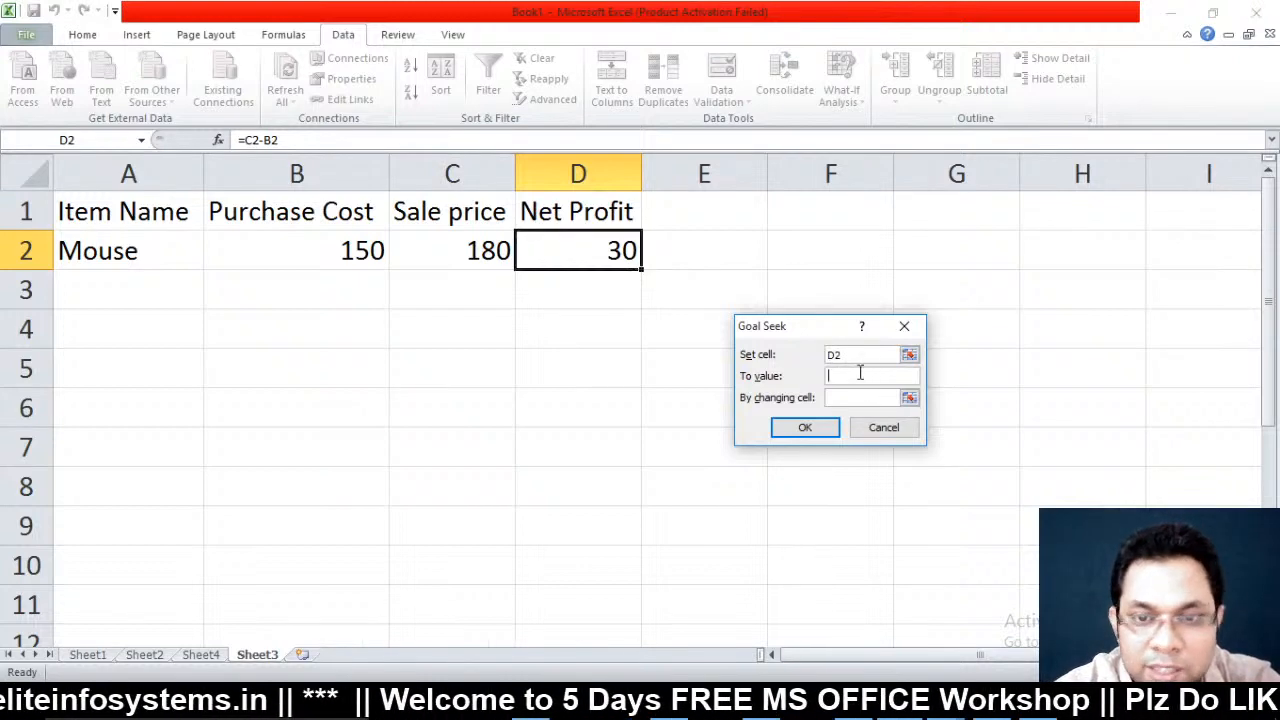
pyautogui.click(908, 399)
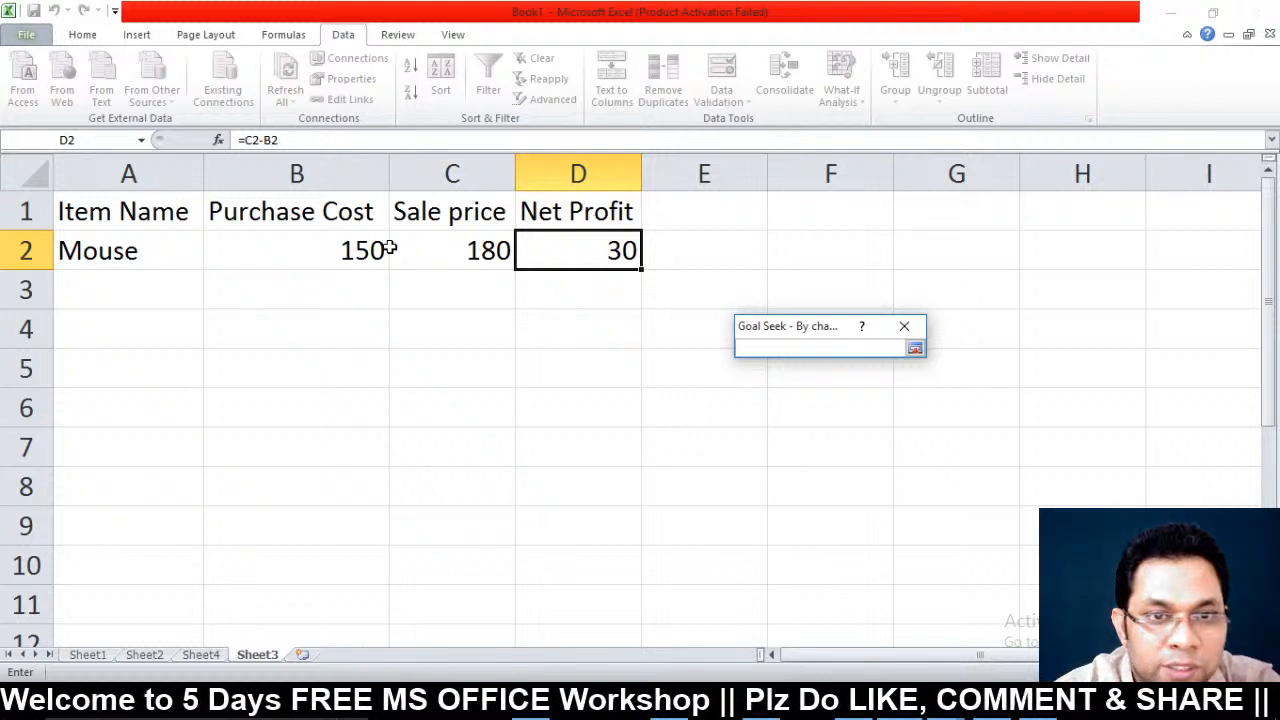
pyautogui.click(456, 253)
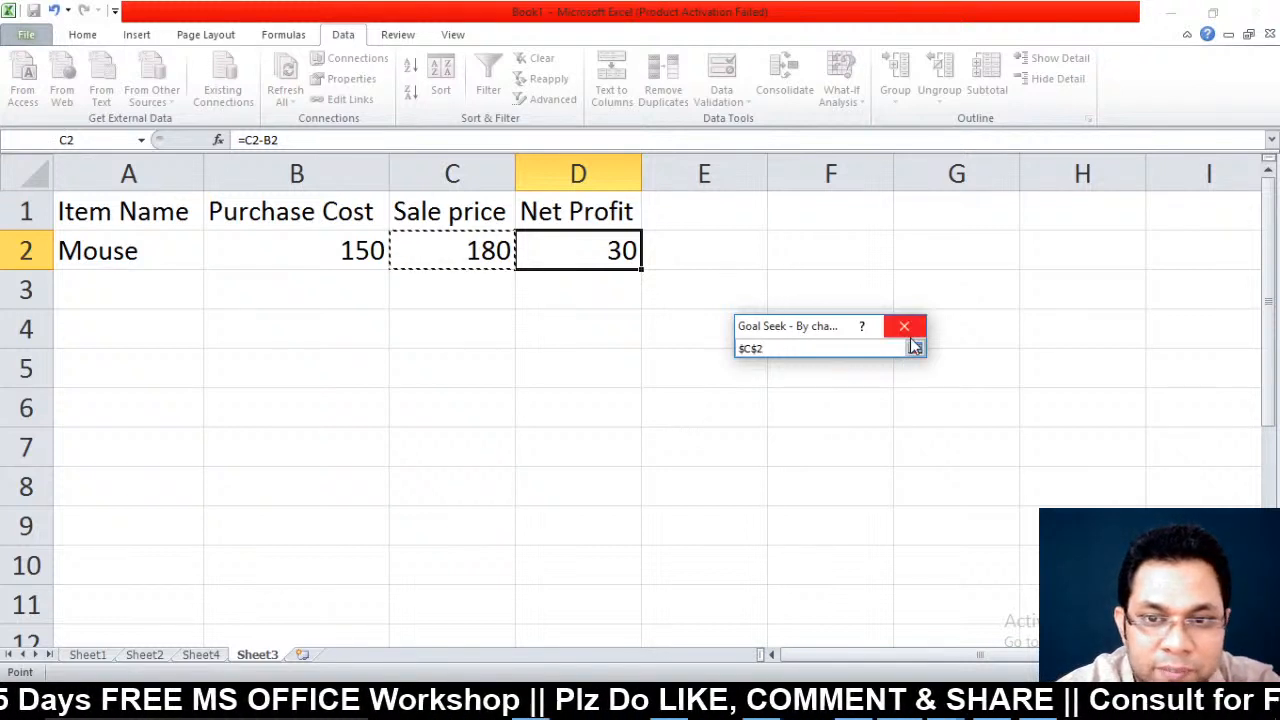
pyautogui.click(914, 348)
pyautogui.click(786, 430)
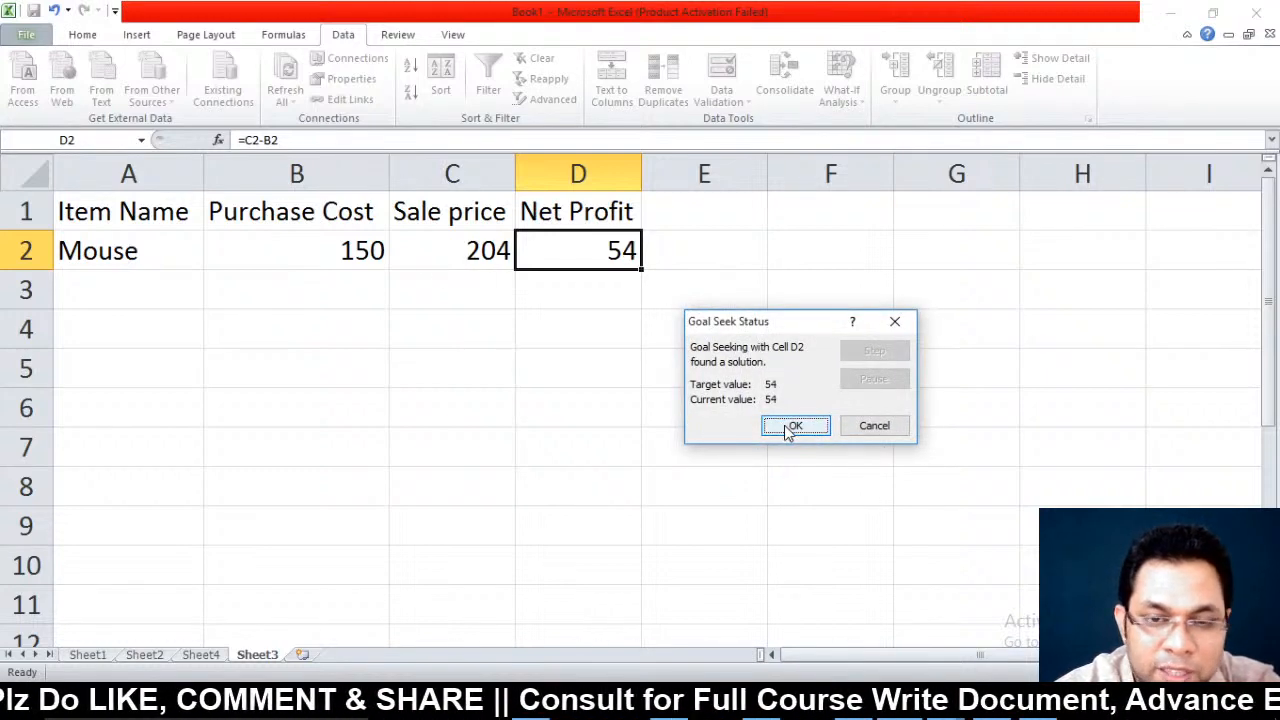
pyautogui.click(788, 428)
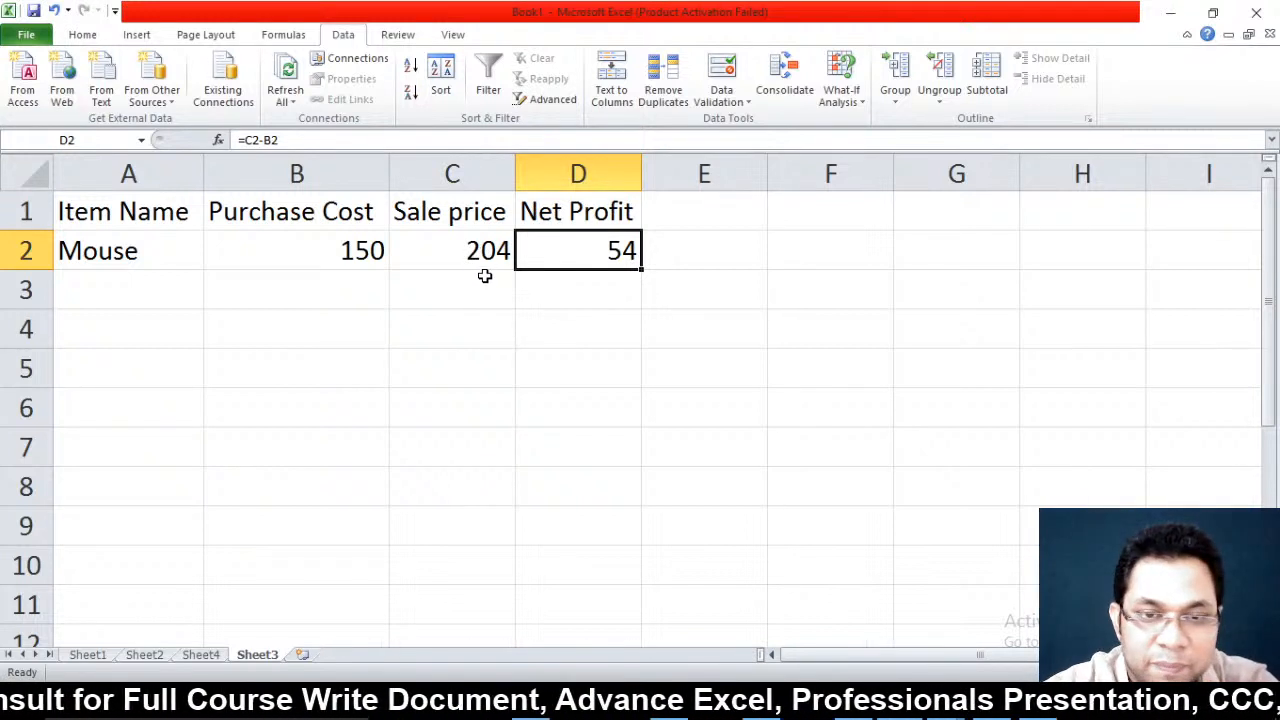
# Goal Seek D2 to 78 by changing C2, giving a Sale price of 228
pyautogui.click(846, 104)
pyautogui.click(873, 145)
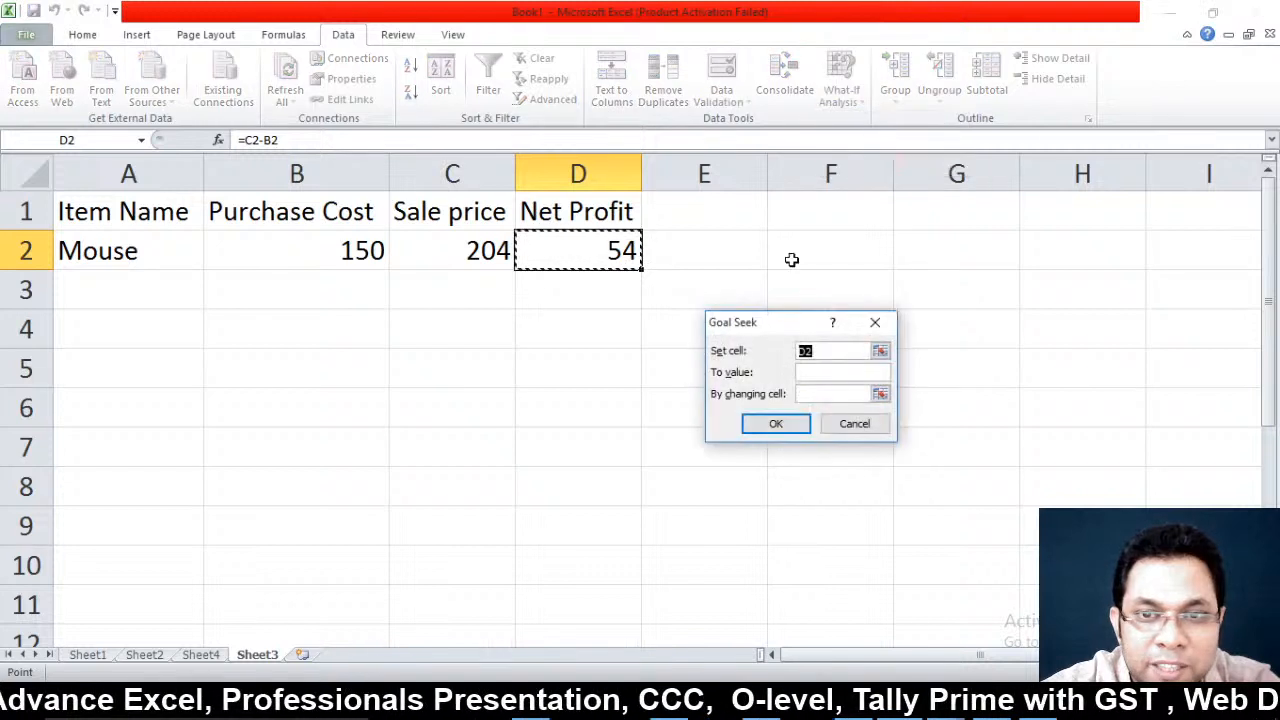
pyautogui.click(830, 372)
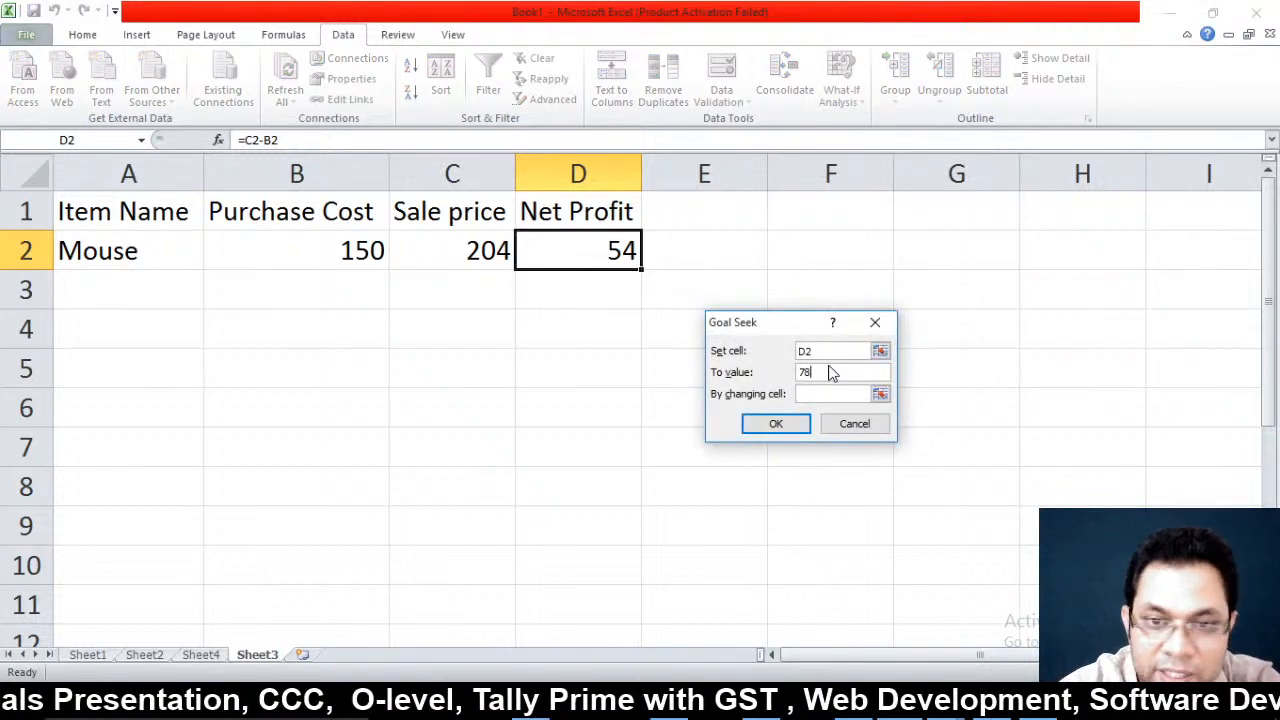
pyautogui.click(880, 394)
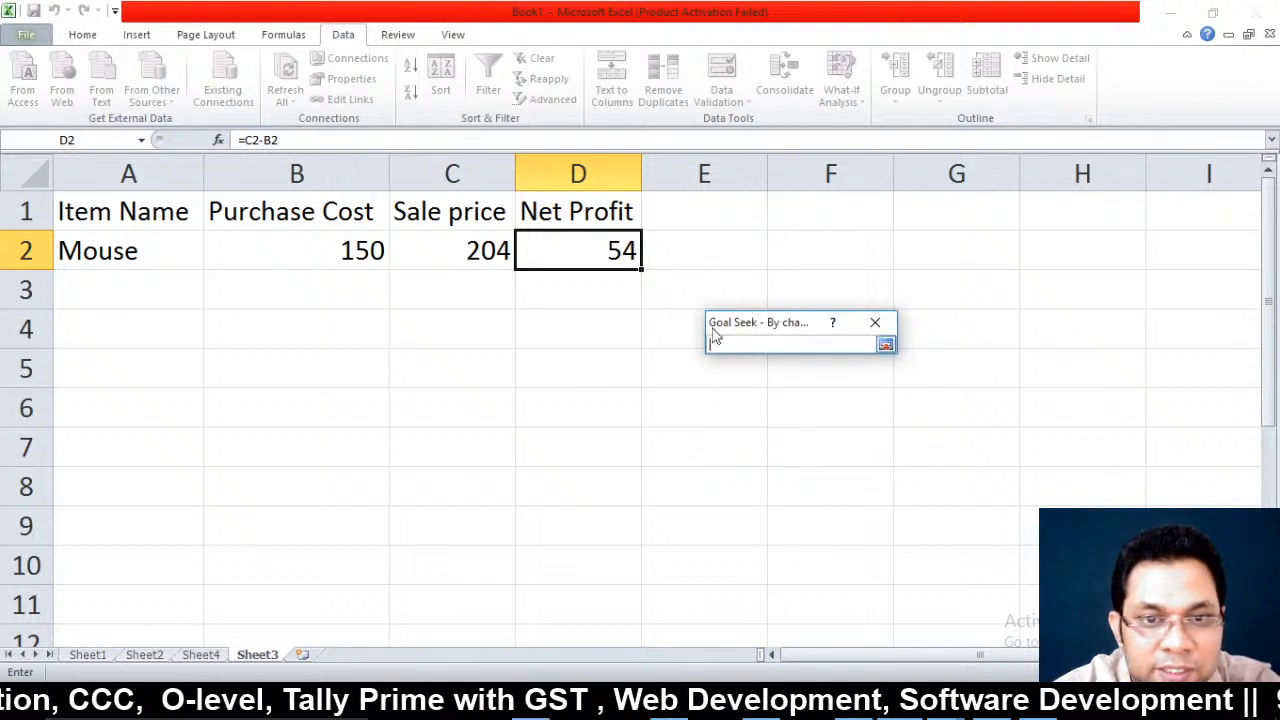
pyautogui.click(457, 240)
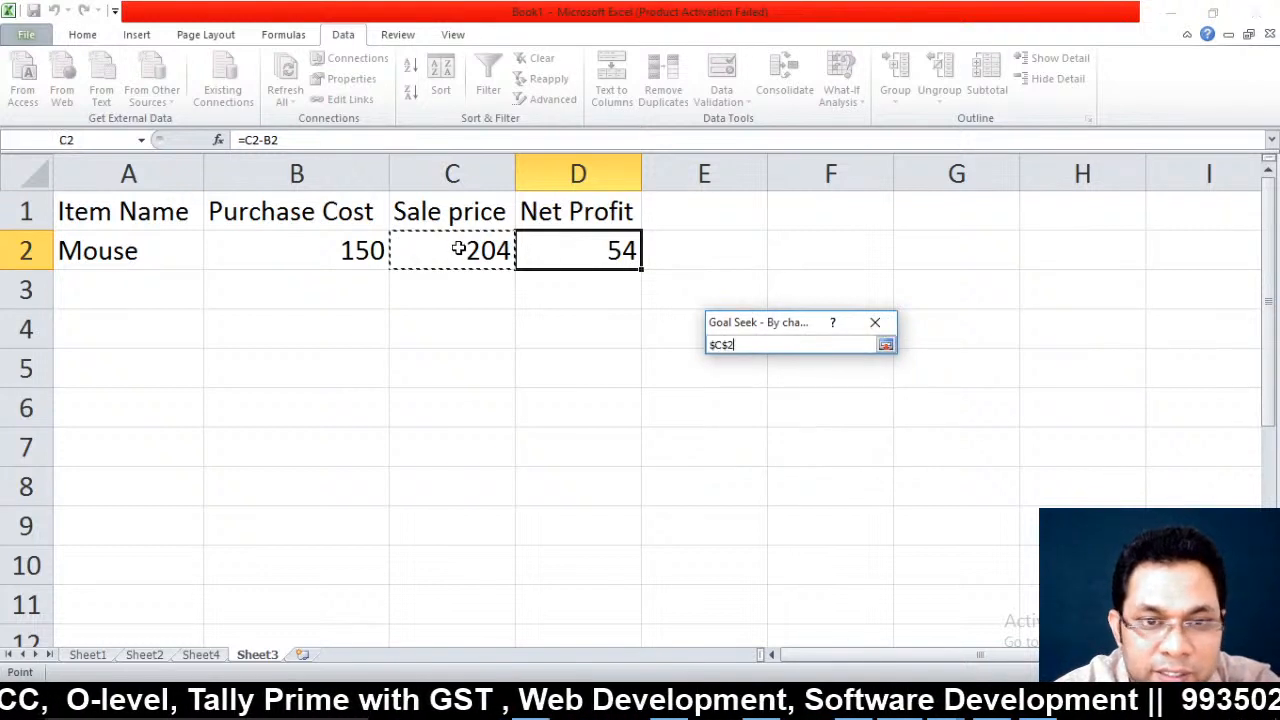
pyautogui.click(886, 345)
pyautogui.click(772, 424)
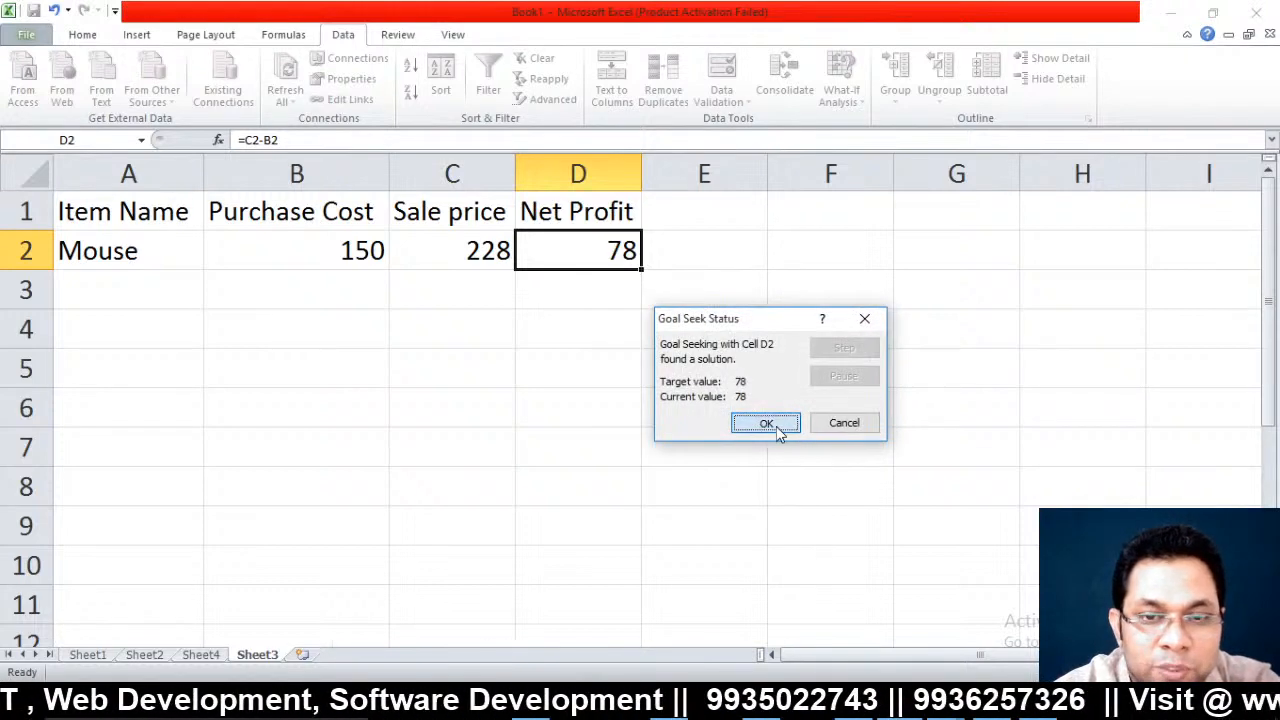
pyautogui.click(776, 426)
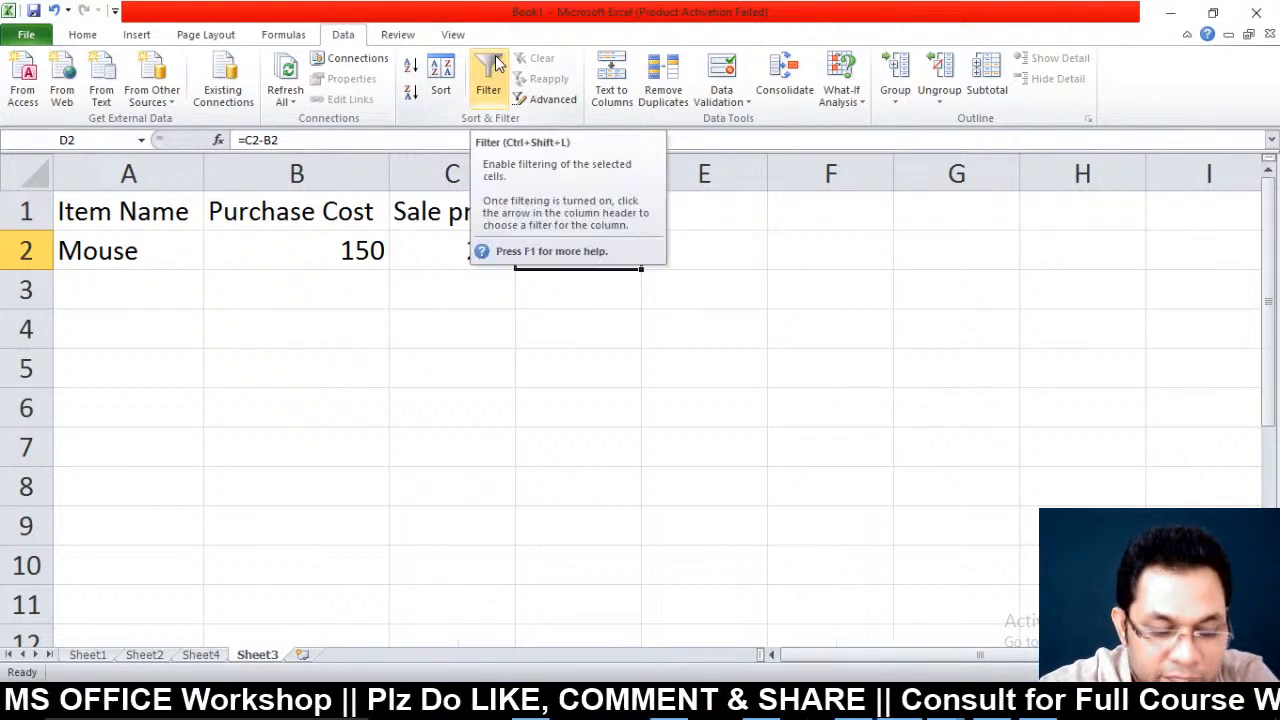
pyautogui.click(245, 340)
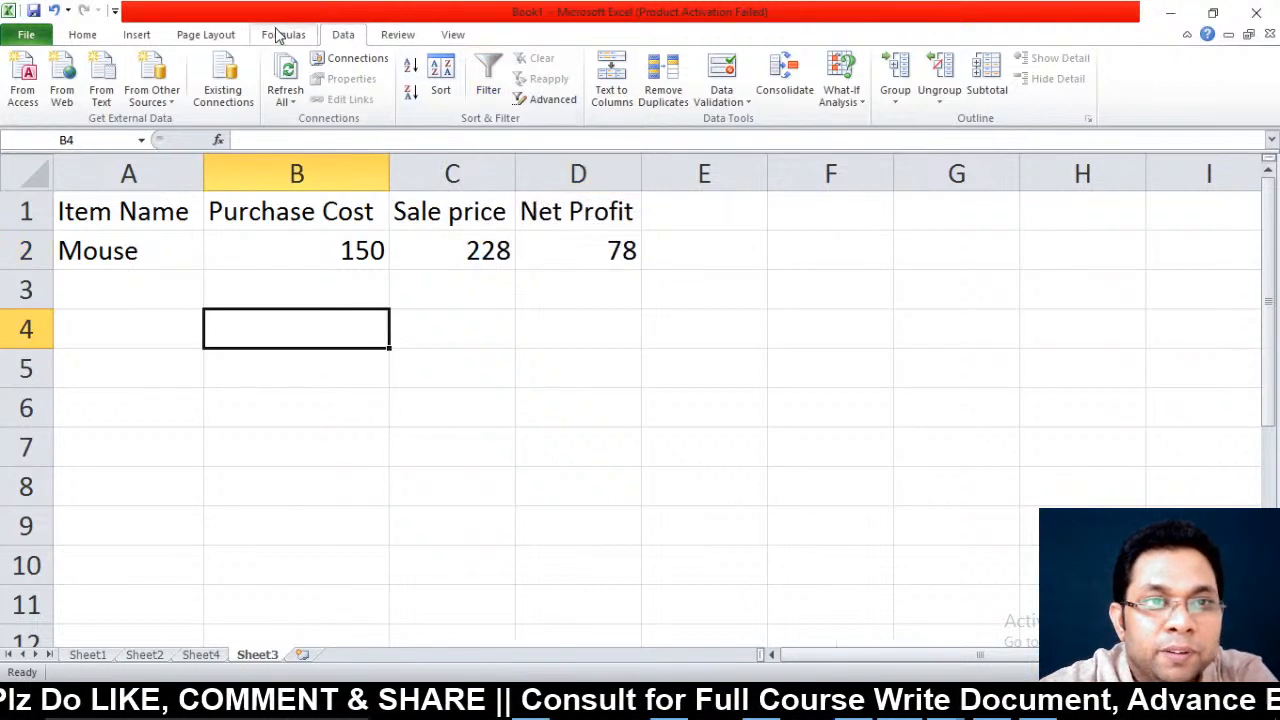
# Password-protect Sheet3, then test it by trying to delete the Sale price in C2
pyautogui.click(398, 36)
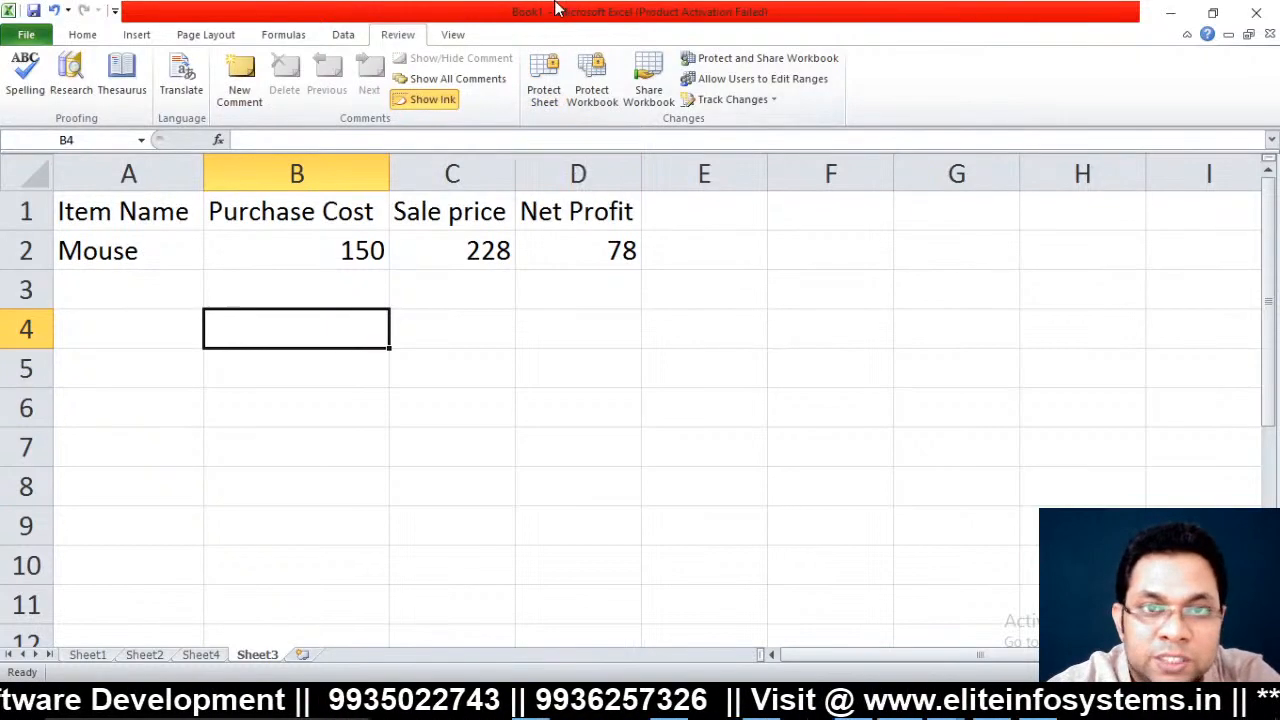
pyautogui.click(545, 72)
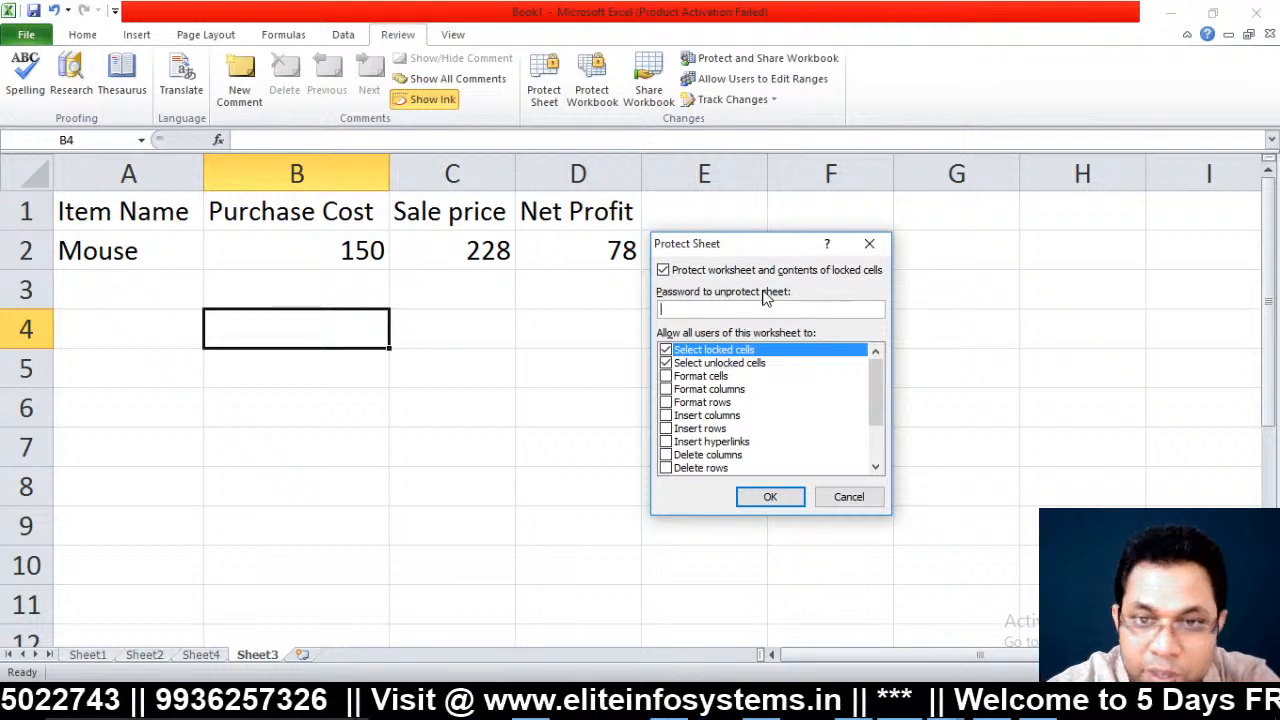
pyautogui.click(768, 497)
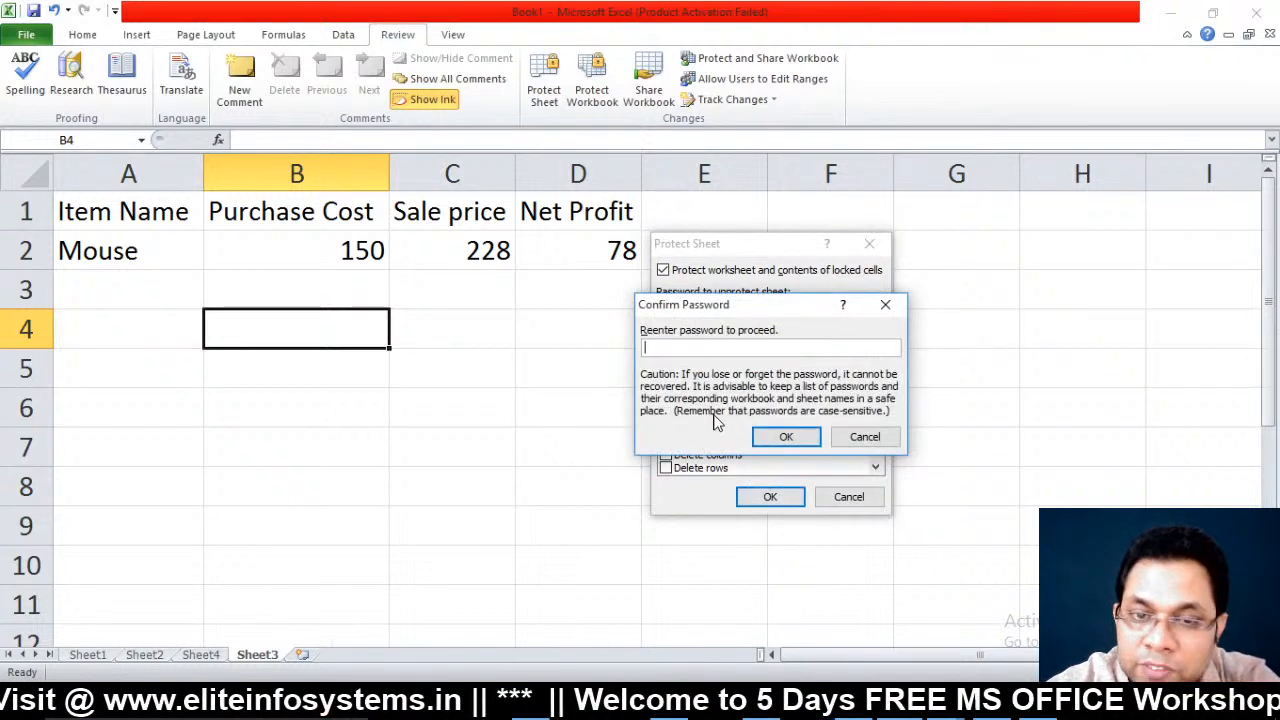
pyautogui.write('1')
pyautogui.click(788, 437)
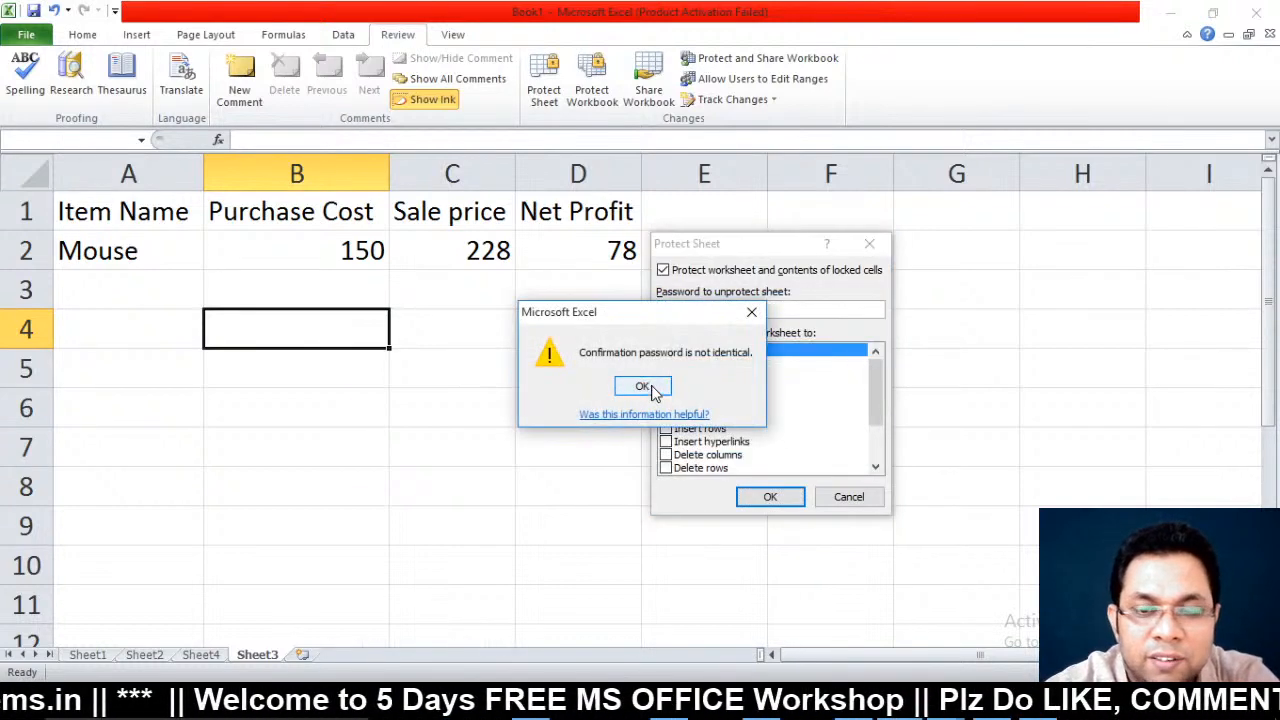
pyautogui.click(645, 387)
pyautogui.click(775, 497)
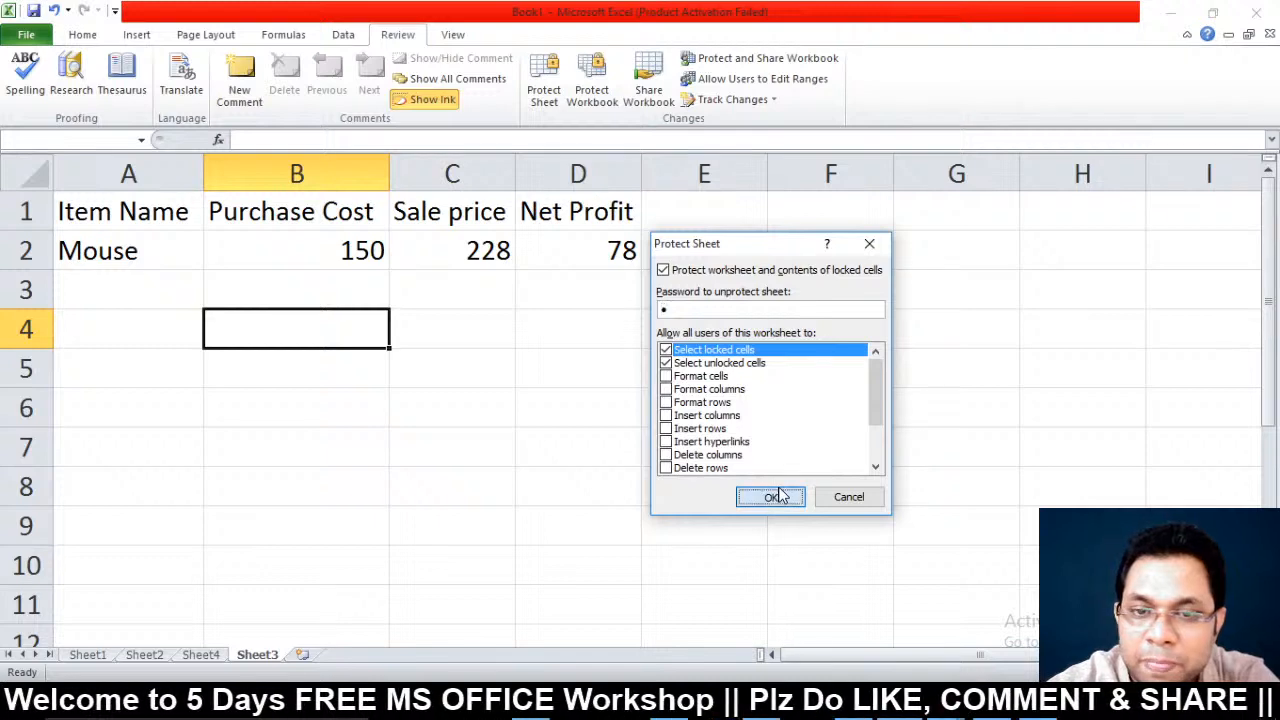
pyautogui.write('1')
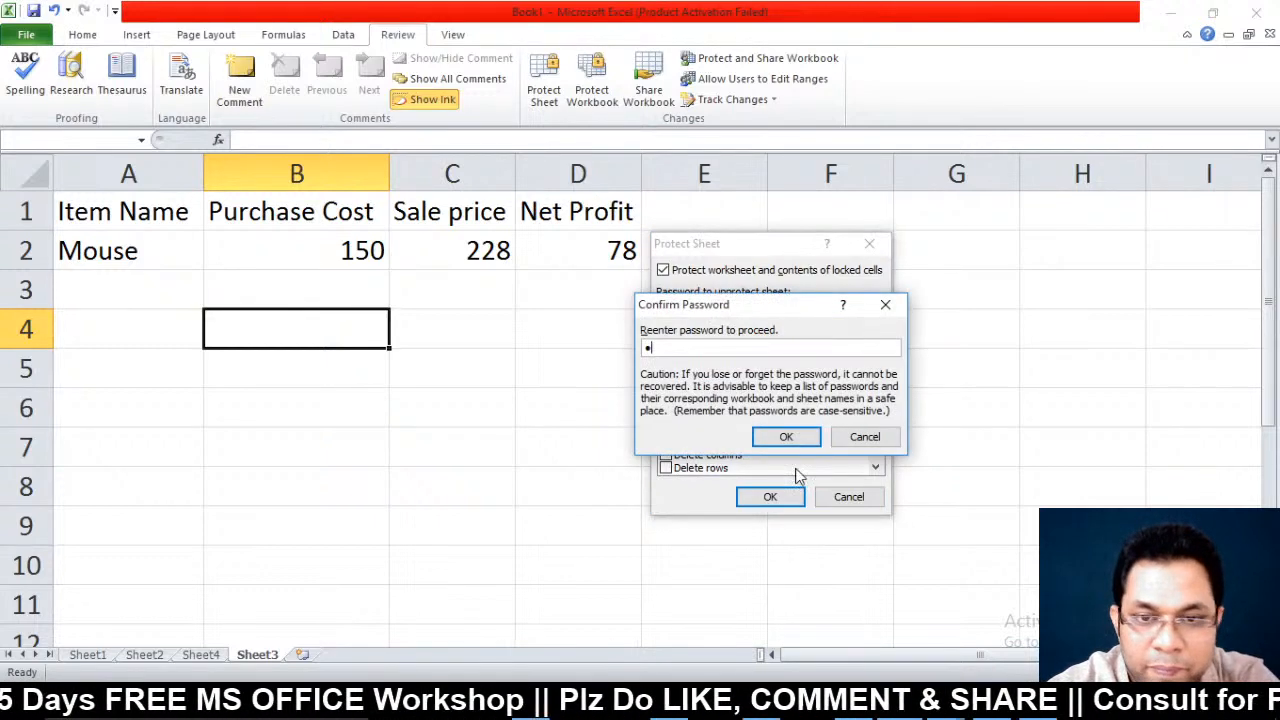
pyautogui.click(787, 438)
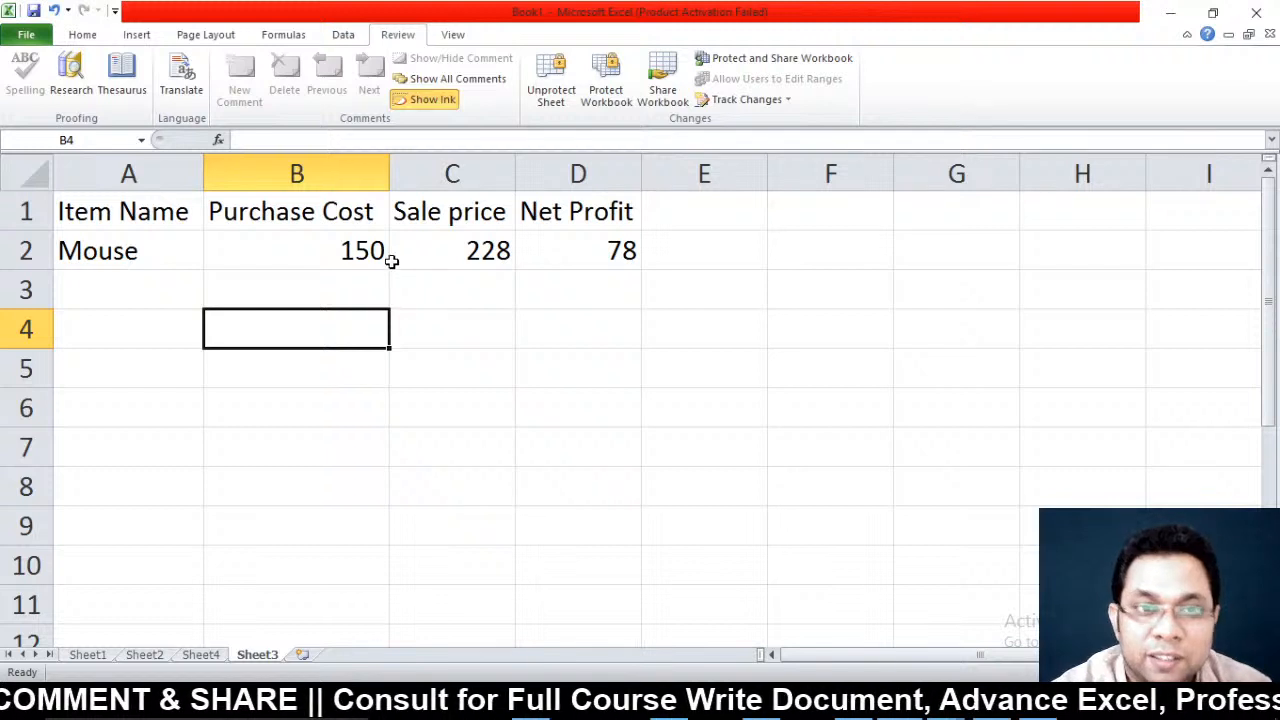
pyautogui.click(394, 261)
pyautogui.press('Delete')
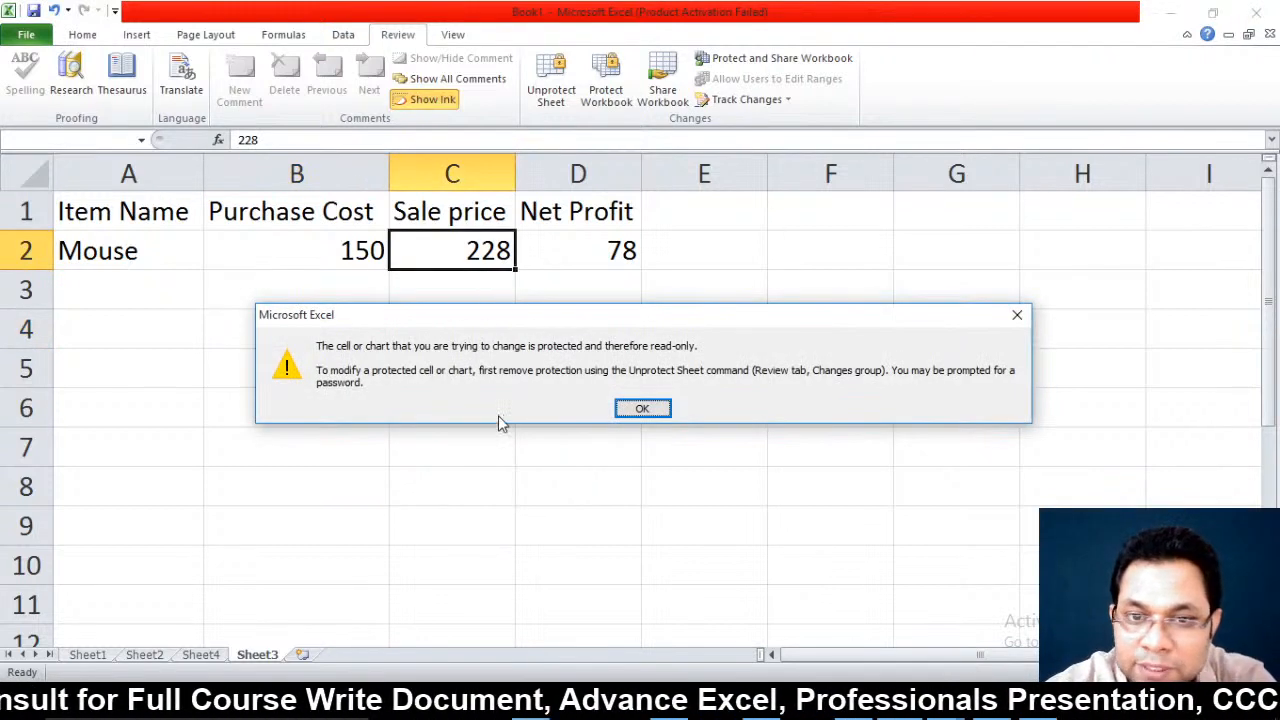
# Dismiss the read-only warning and unprotect Sheet3 with its password
pyautogui.click(651, 410)
pyautogui.click(566, 85)
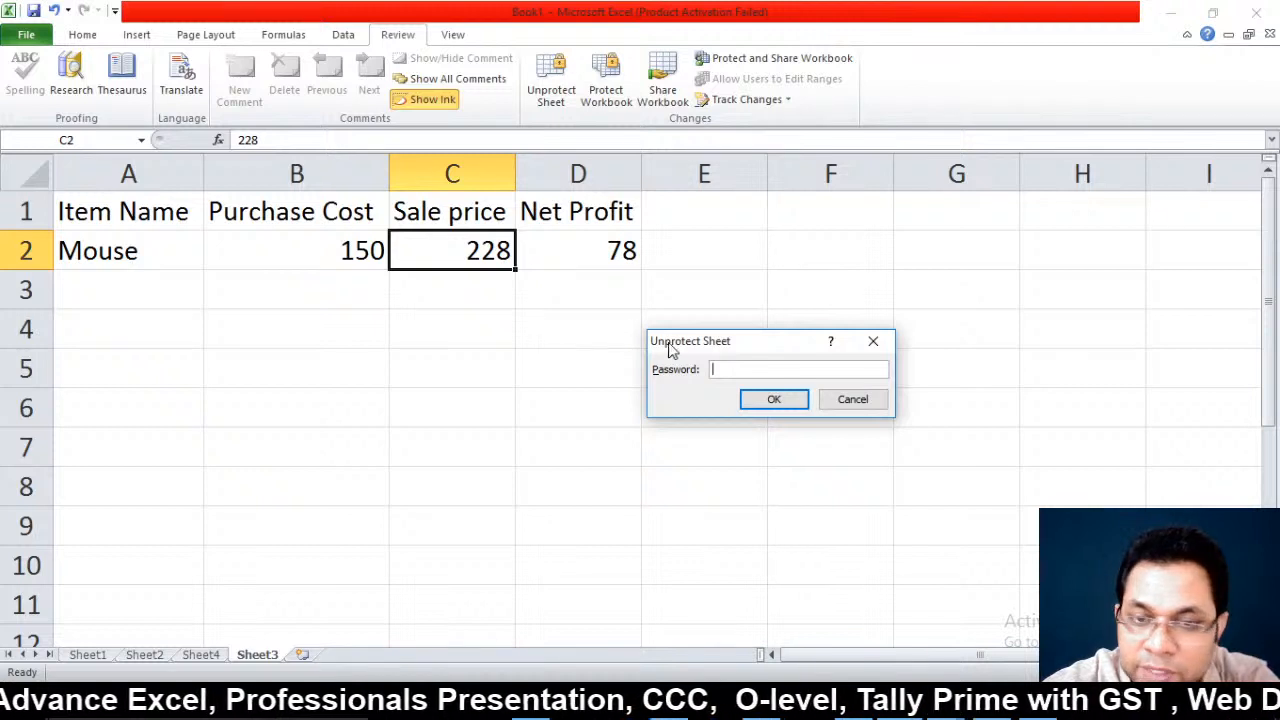
pyautogui.write('1')
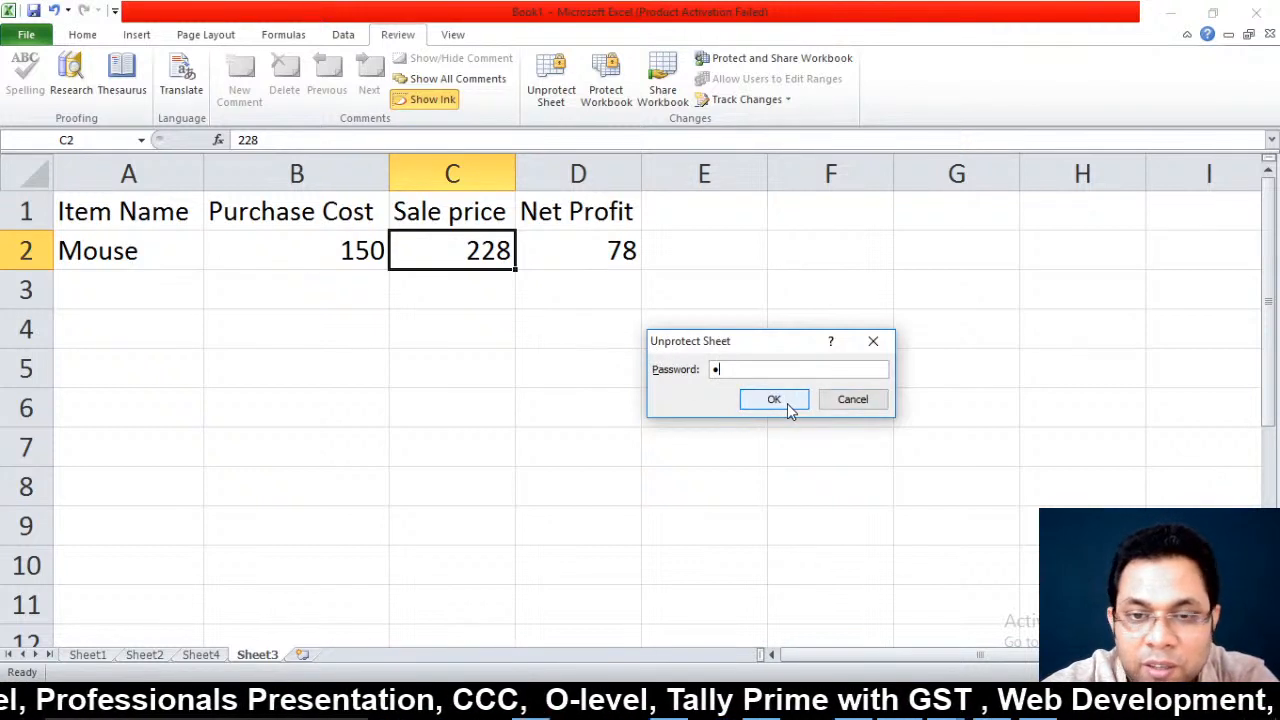
pyautogui.click(774, 399)
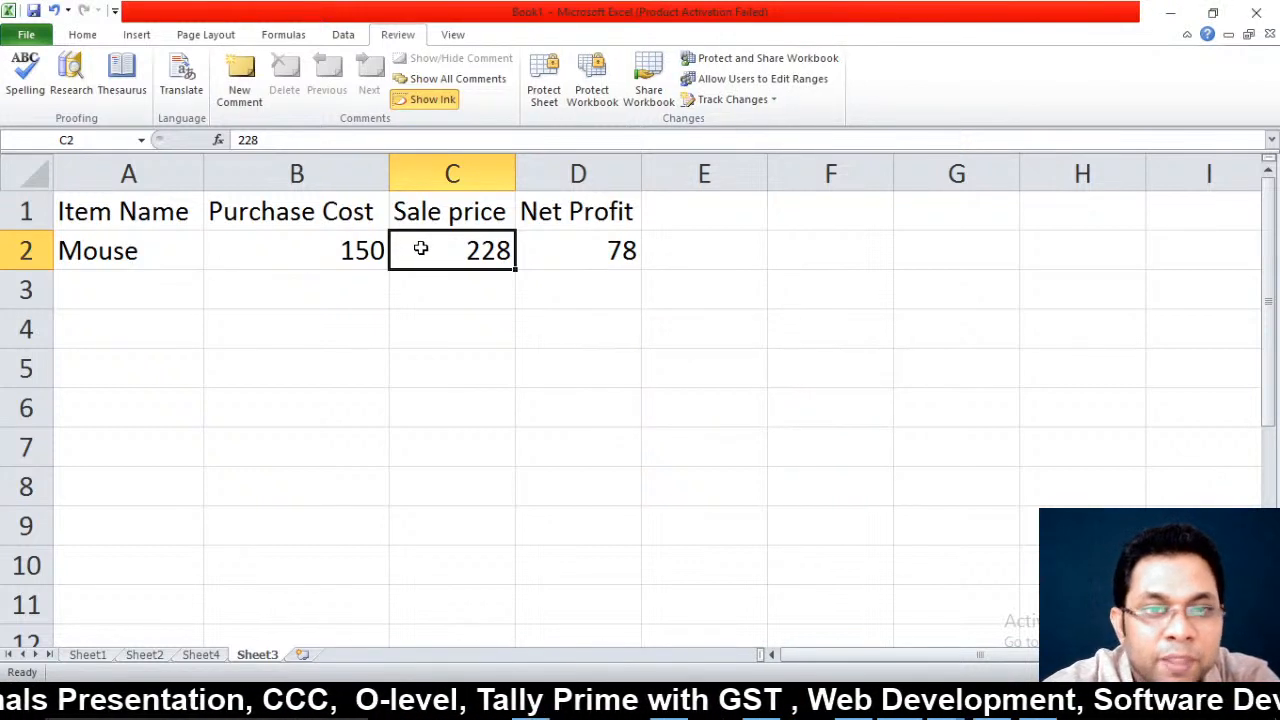
pyautogui.click(566, 249)
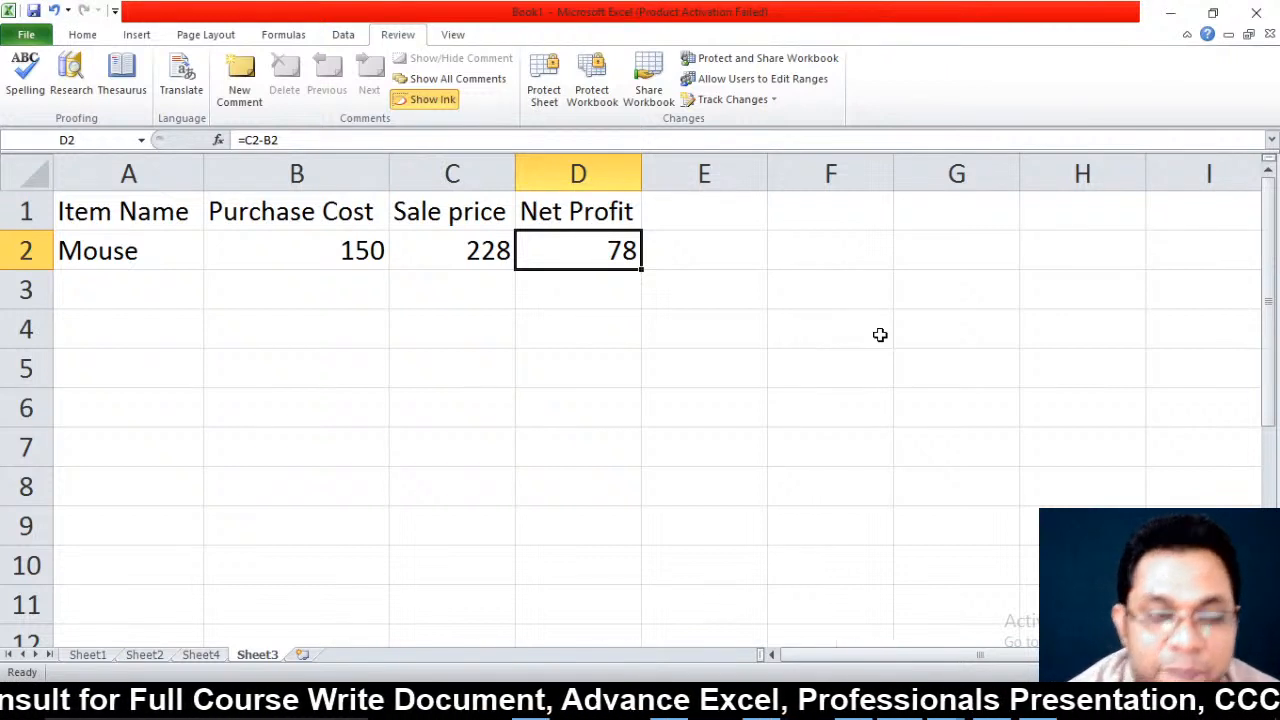
pyautogui.click(88, 656)
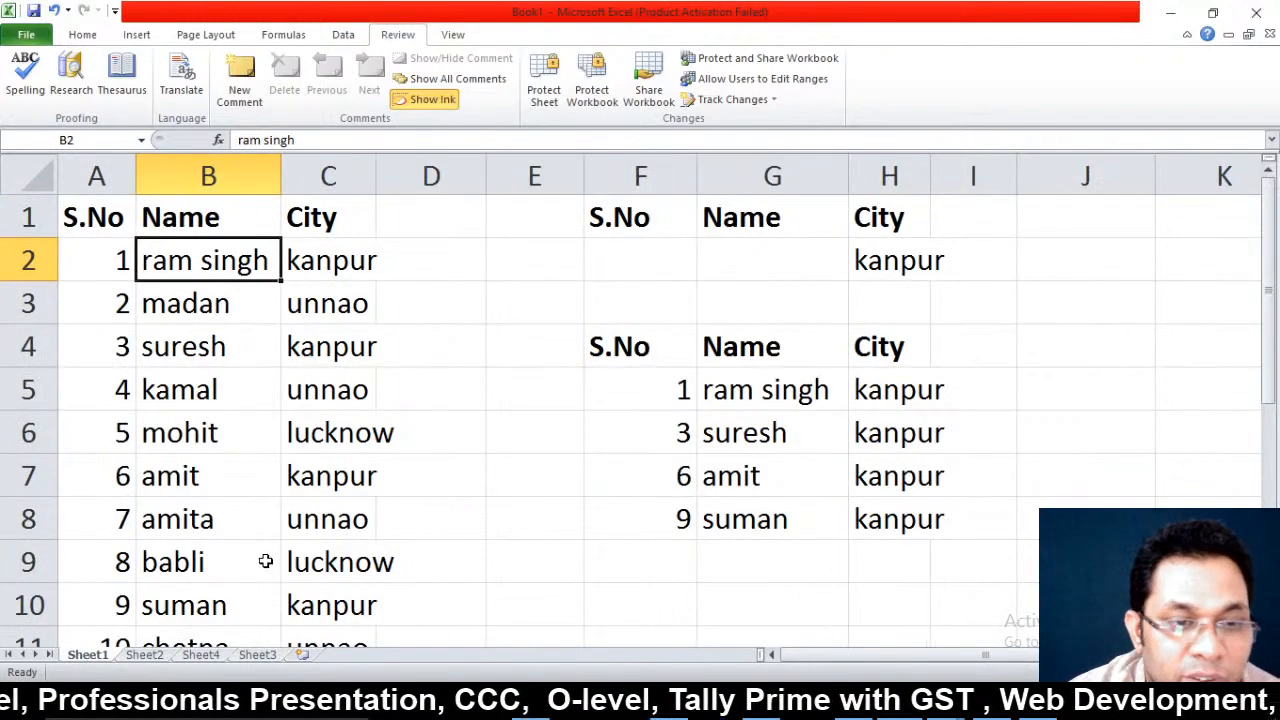
pyautogui.click(145, 656)
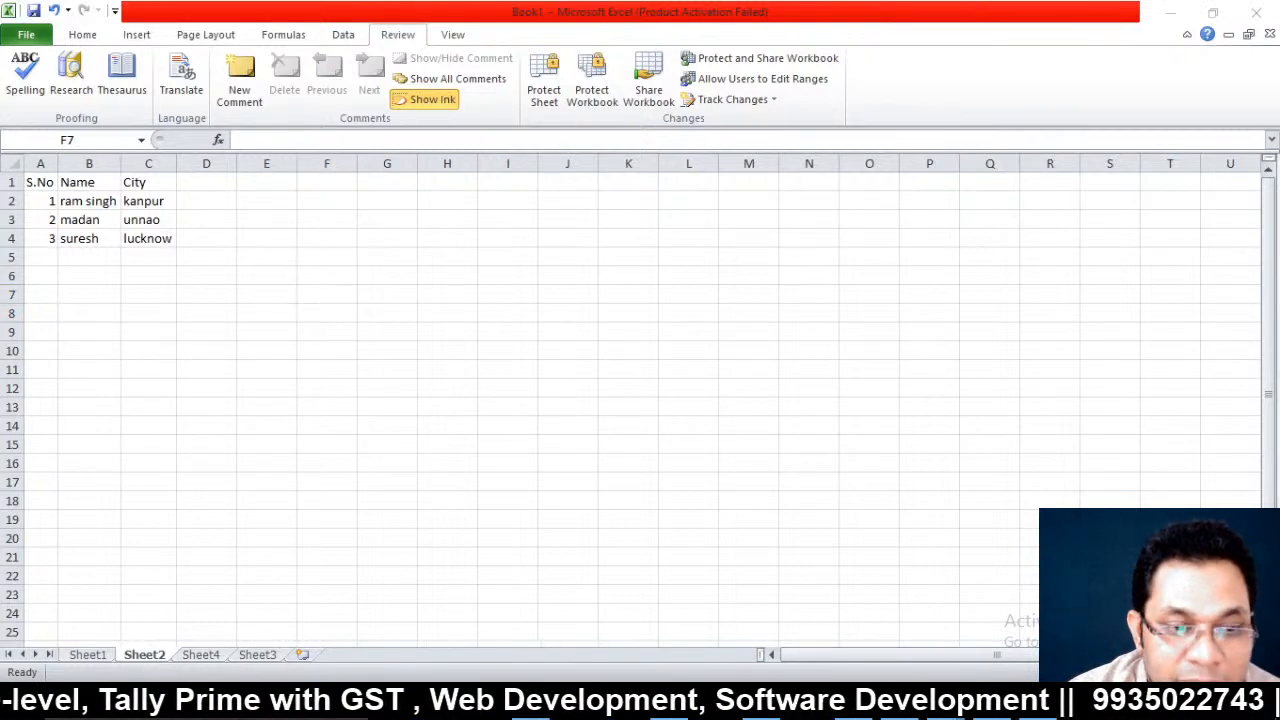
pyautogui.click(257, 655)
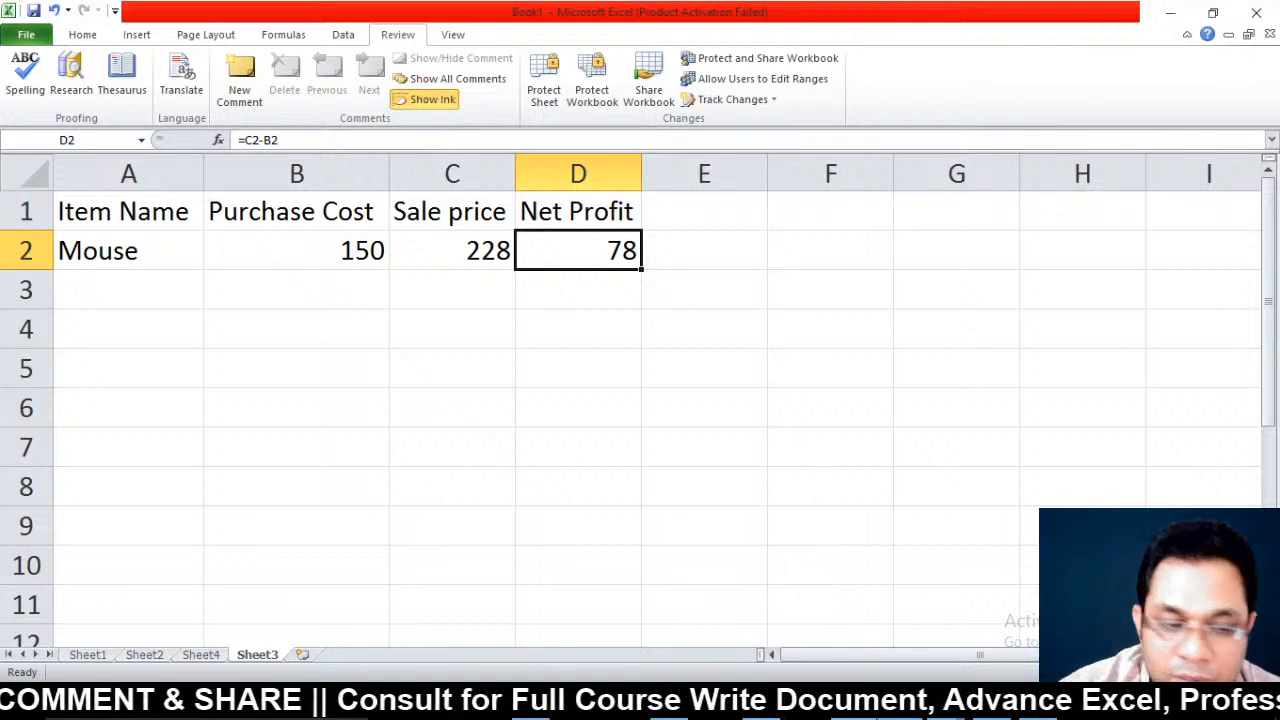
pyautogui.moveTo(853, 708)
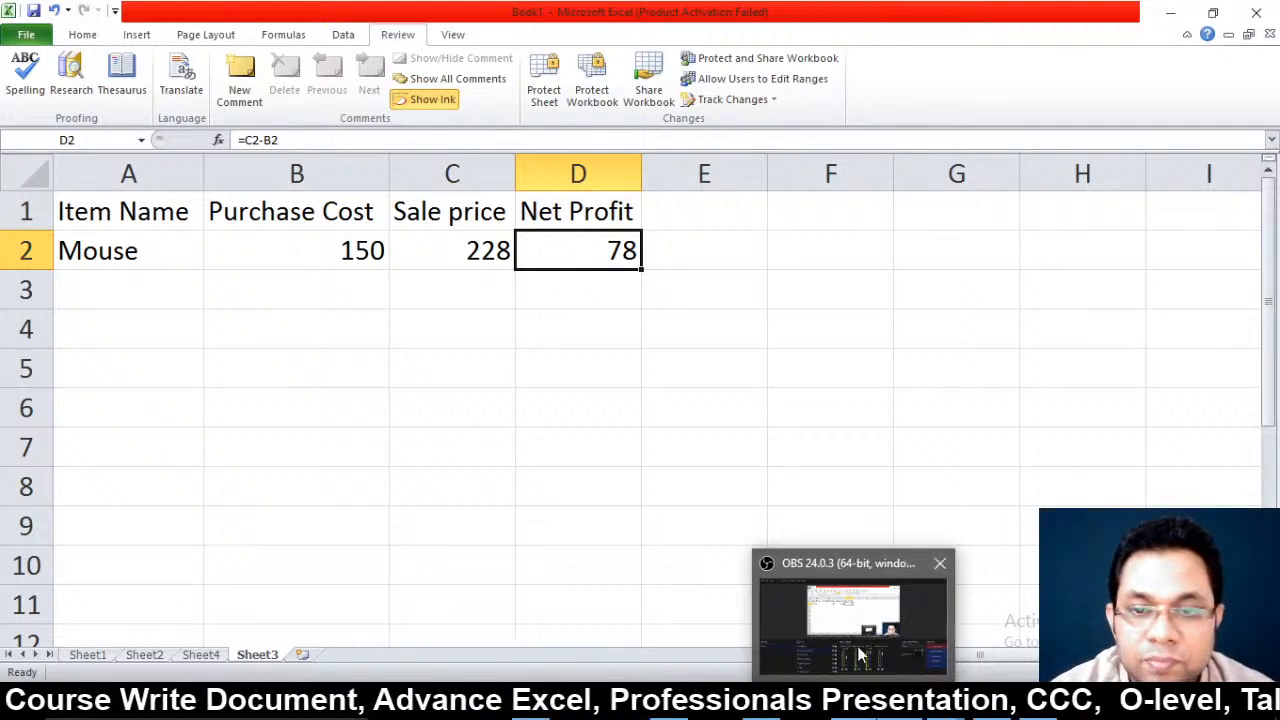
# In OBS, hide the Display Capture so the MS Office workshop image is shown
pyautogui.click(852, 615)
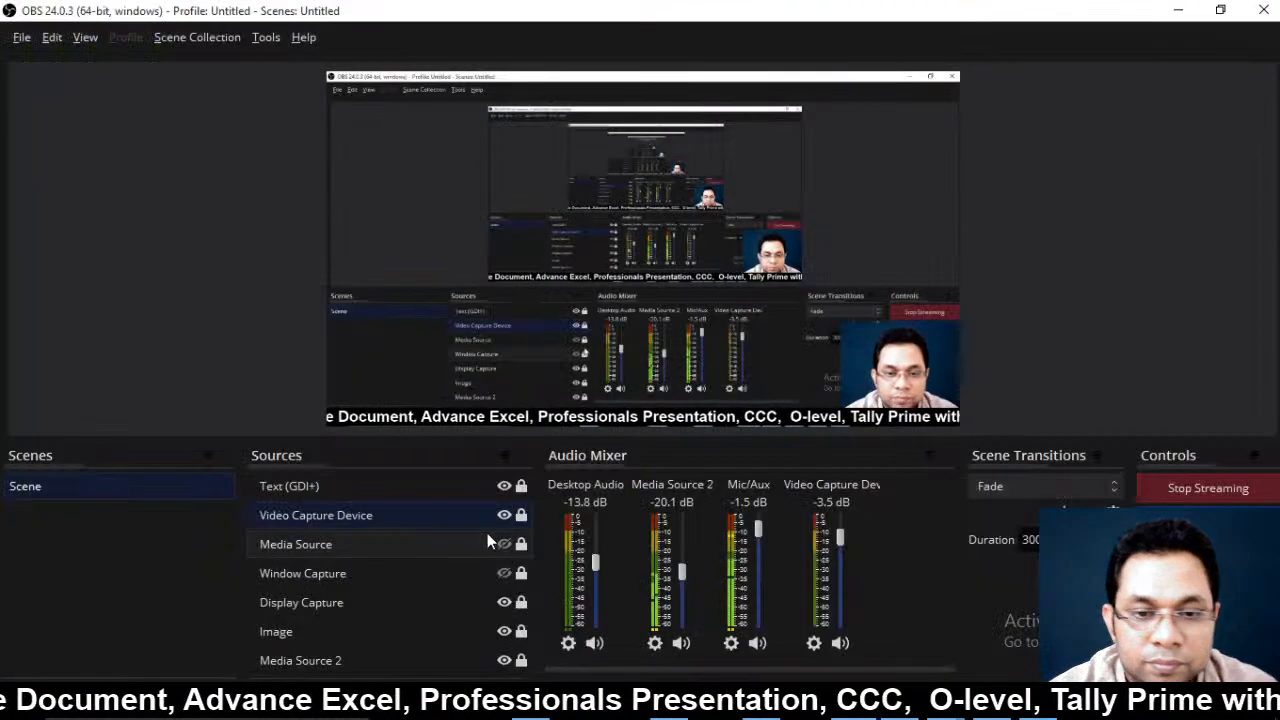
pyautogui.click(505, 605)
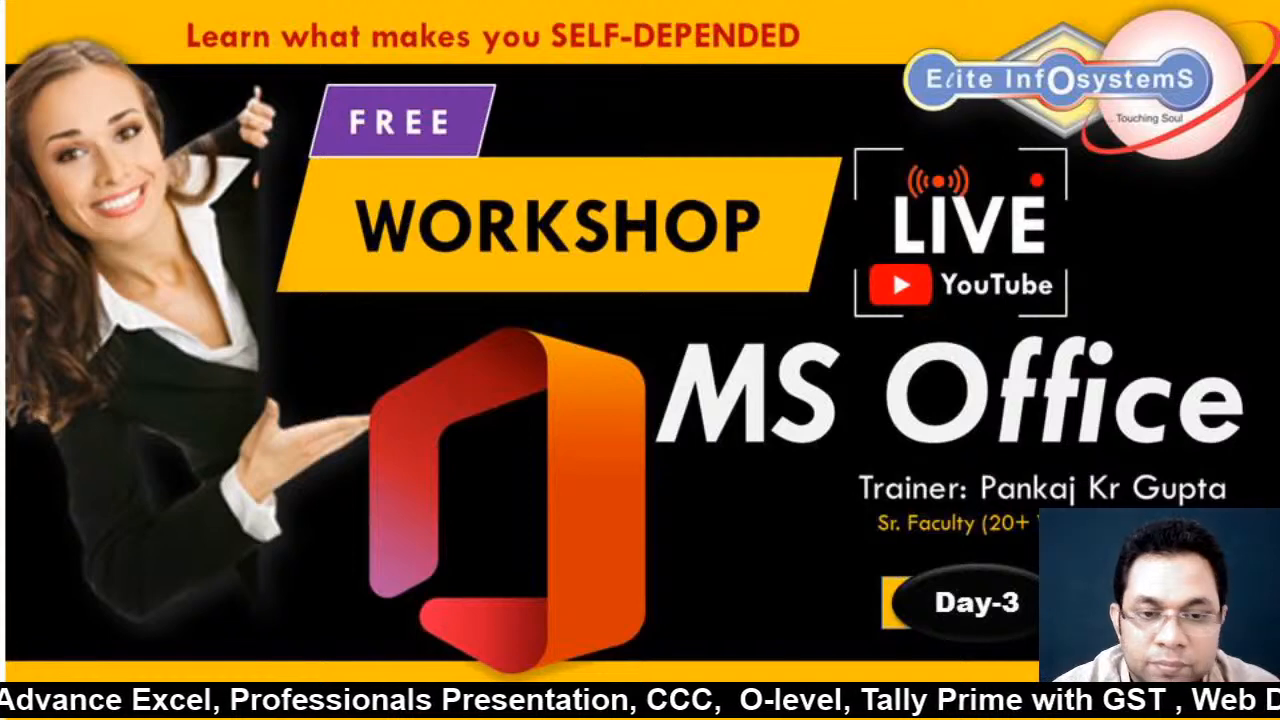